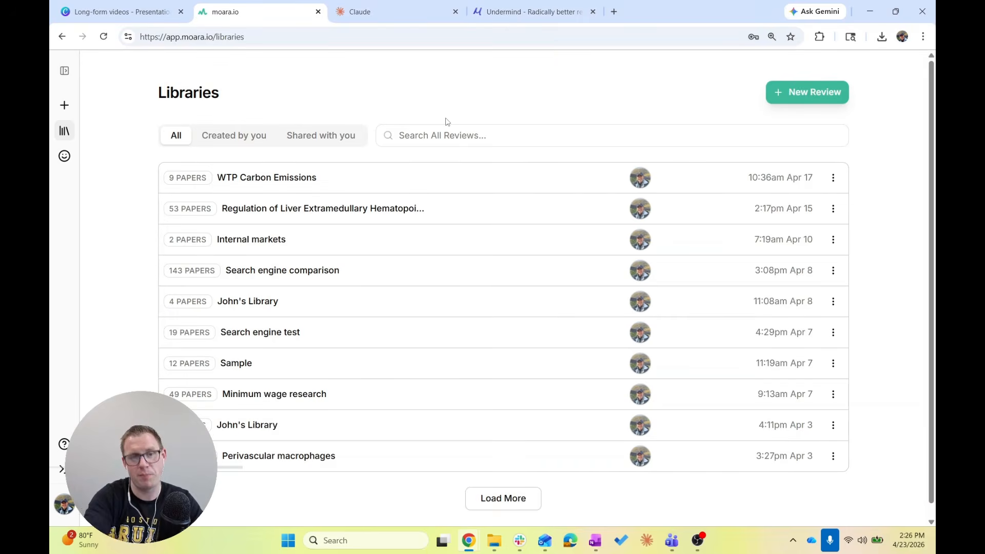
Step: Create a new review described as "Writing a paper for a client on the effects of remote work on productivity" and dismiss the setup guide
click(794, 94)
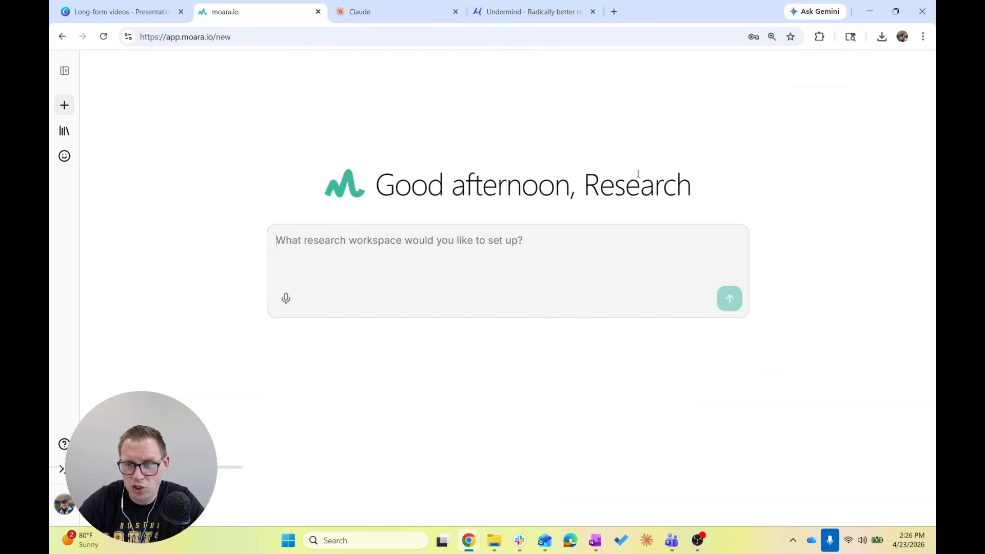
text(Effect)
key(ctrl+a)
text(W)
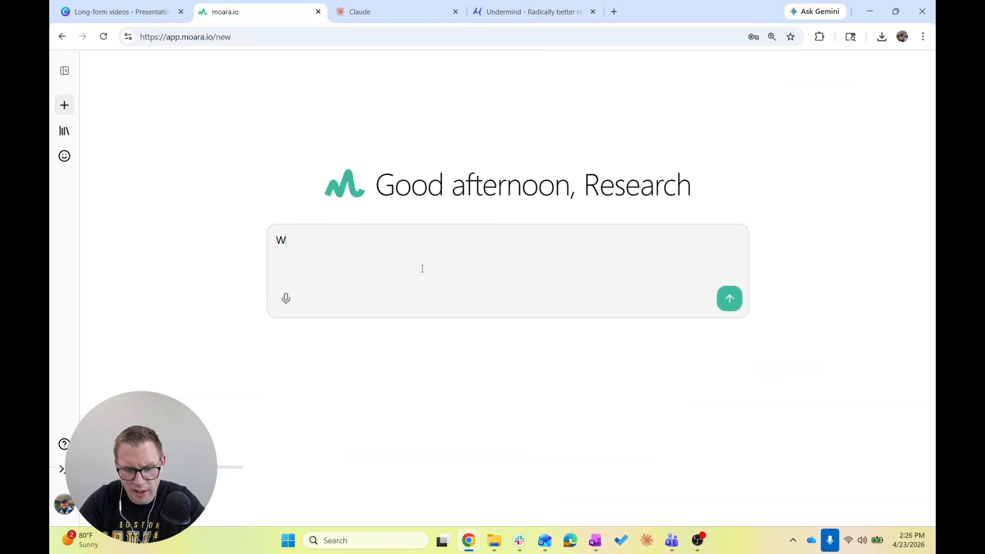
text(riting a ci)
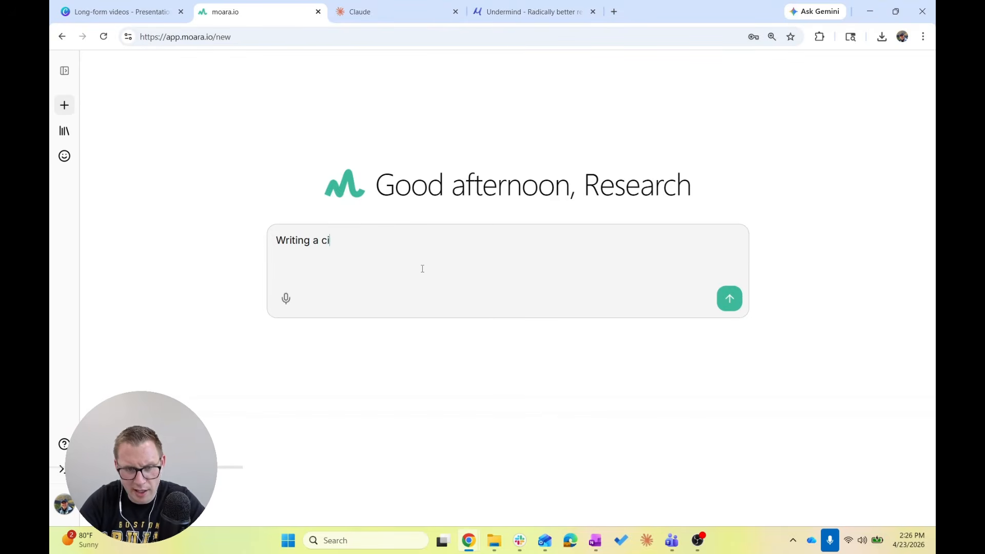
key(BackSpace)
key(BackSpace)
text(paper for a clien)
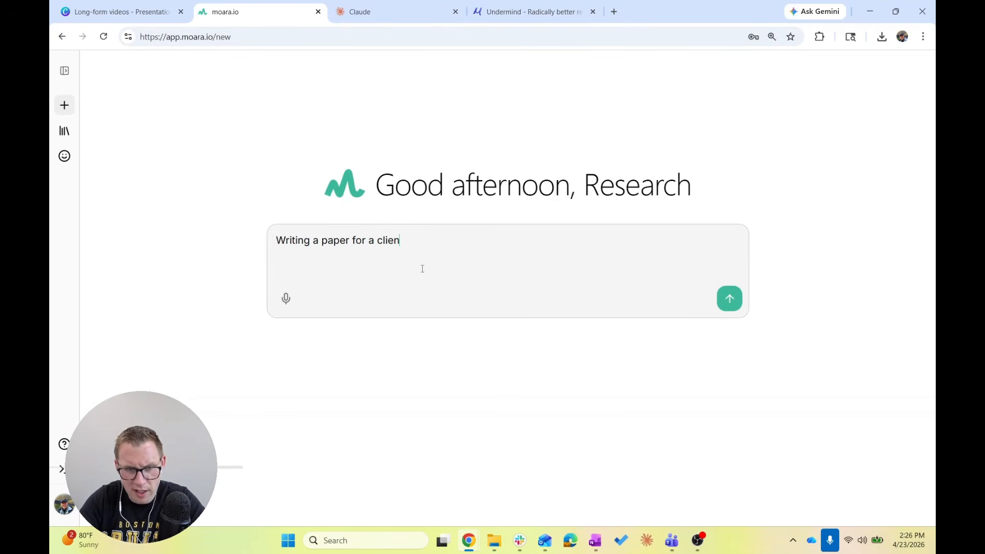
text(t on the effects of remot)
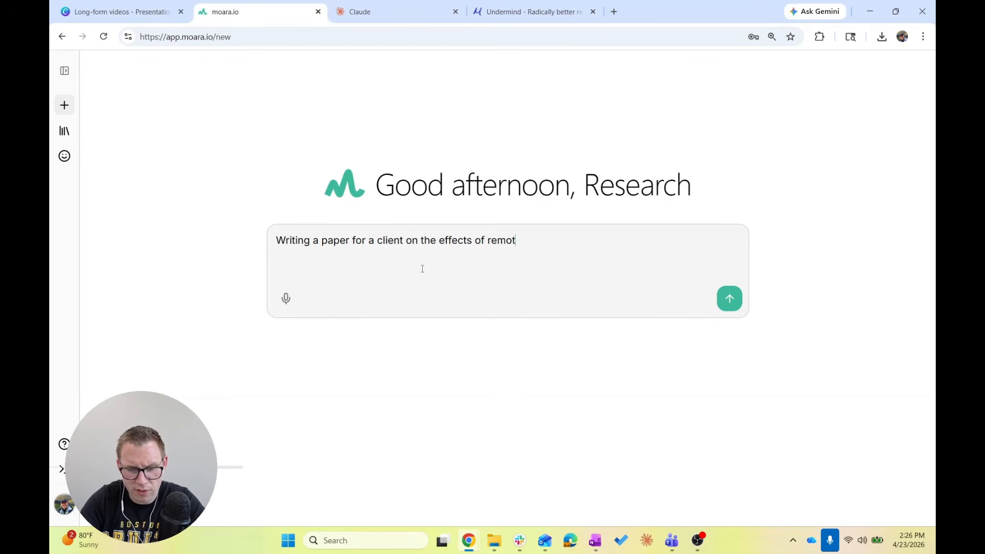
text(e work on productivityu)
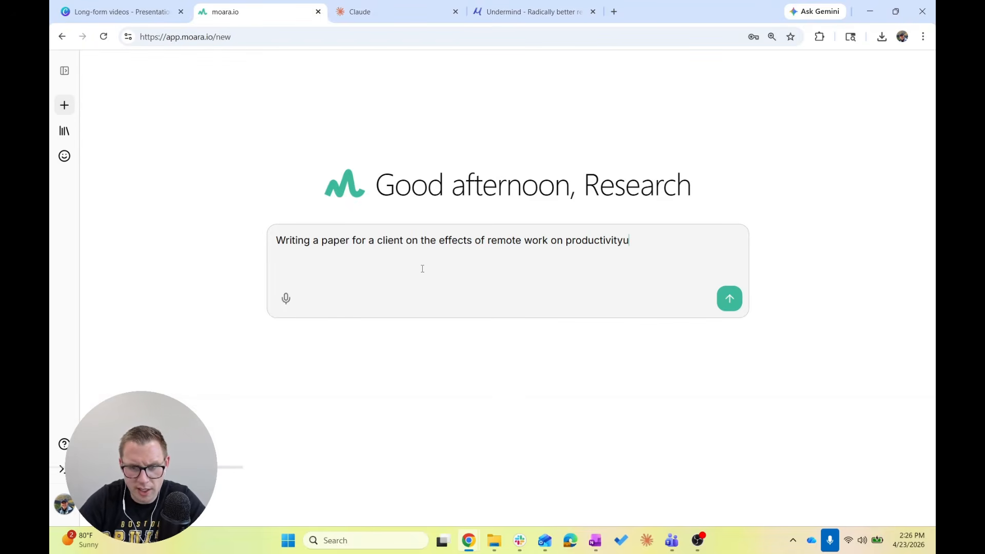
key(BackSpace)
key(Return)
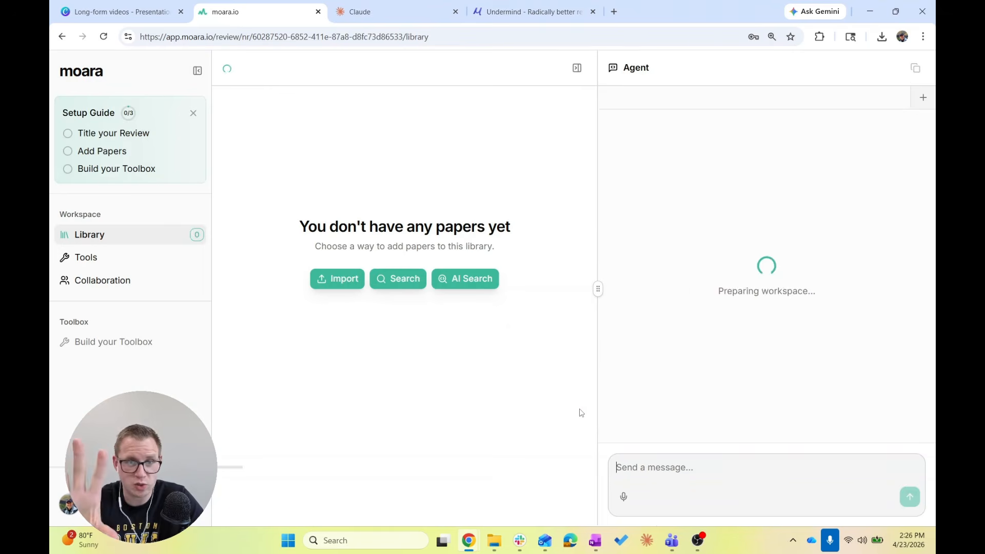
click(193, 113)
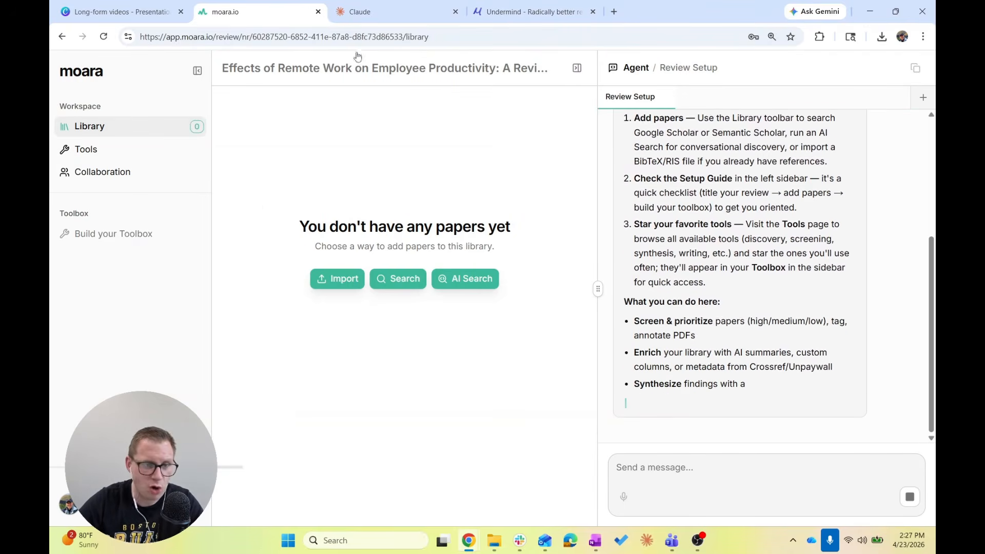
Step: Switch to Claude and request an overview of academic literature on remote work's productivity effects, covering consensus, key debates, research evolution and 3-5 seminal papers
click(366, 19)
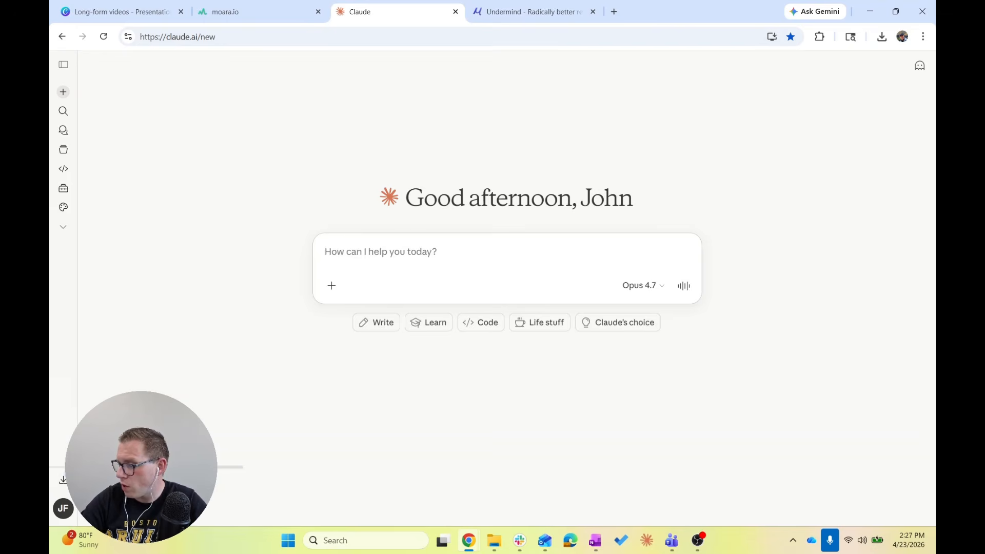
key(alt+Tab)
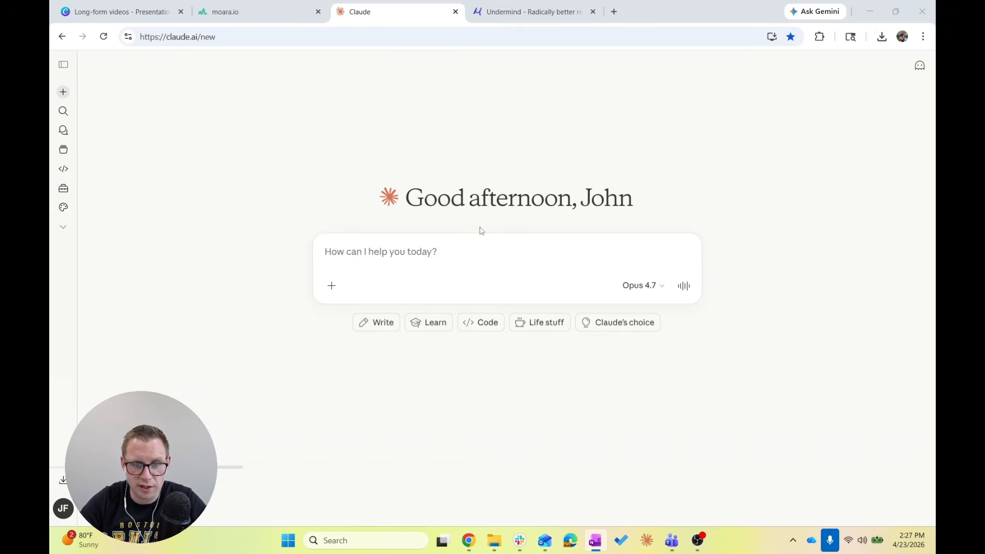
click(422, 253)
text(Give me an overview of the academic literature on the effects of remote work on productivity. What’s the consensus? What are the key debates? How has the research evolved? Identify 3-5 seminal papers)
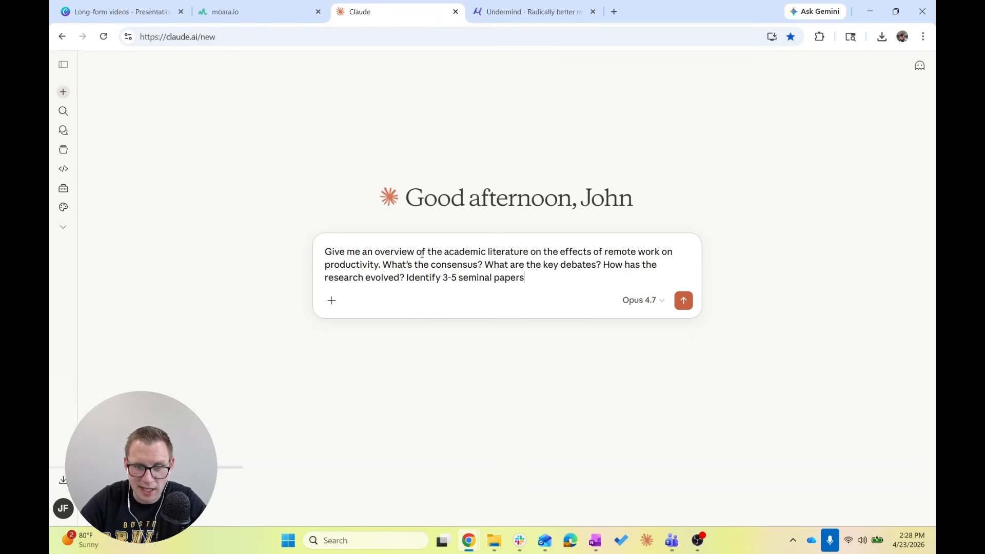
key(Return)
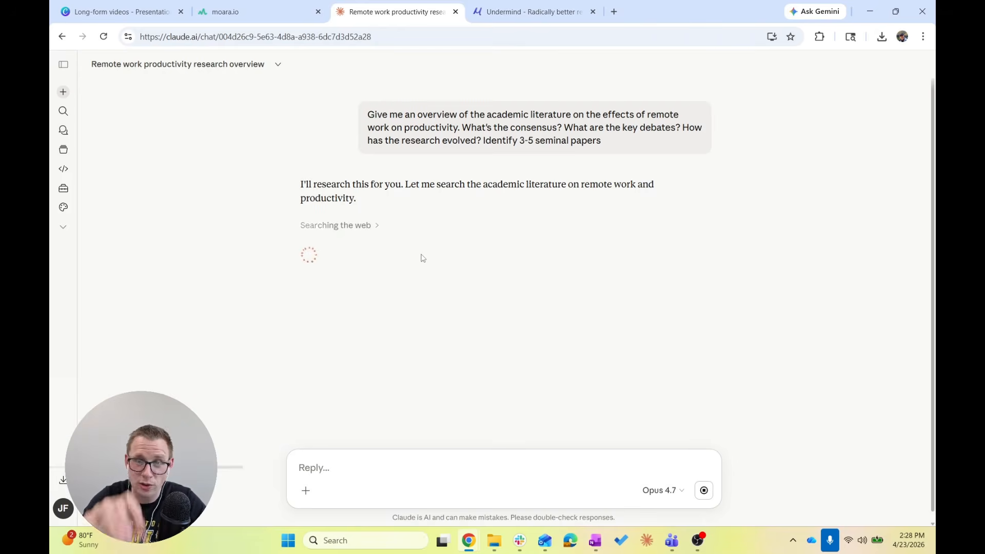
Step: Read the introduction and the broad consensus section of Claude's remote work and productivity literature overview
click(528, 12)
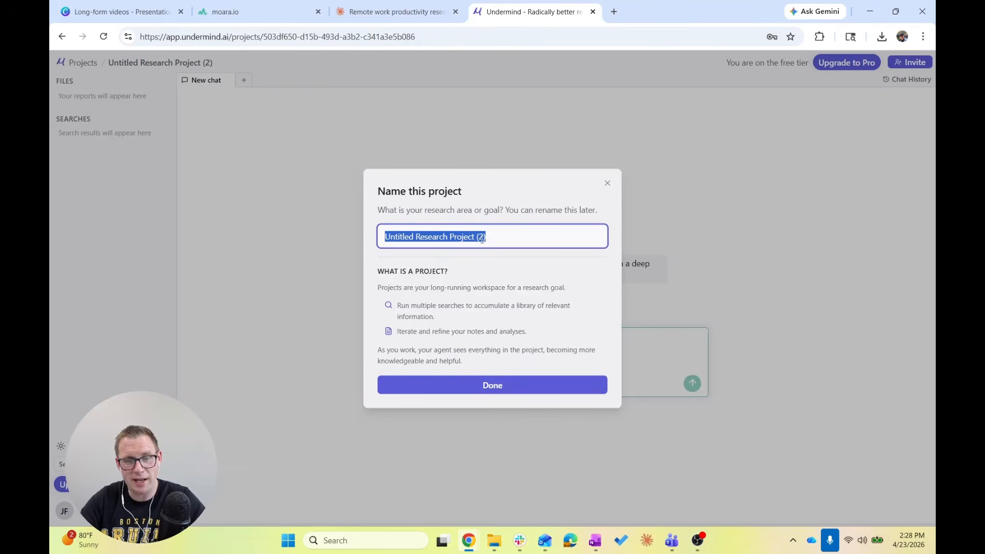
click(366, 10)
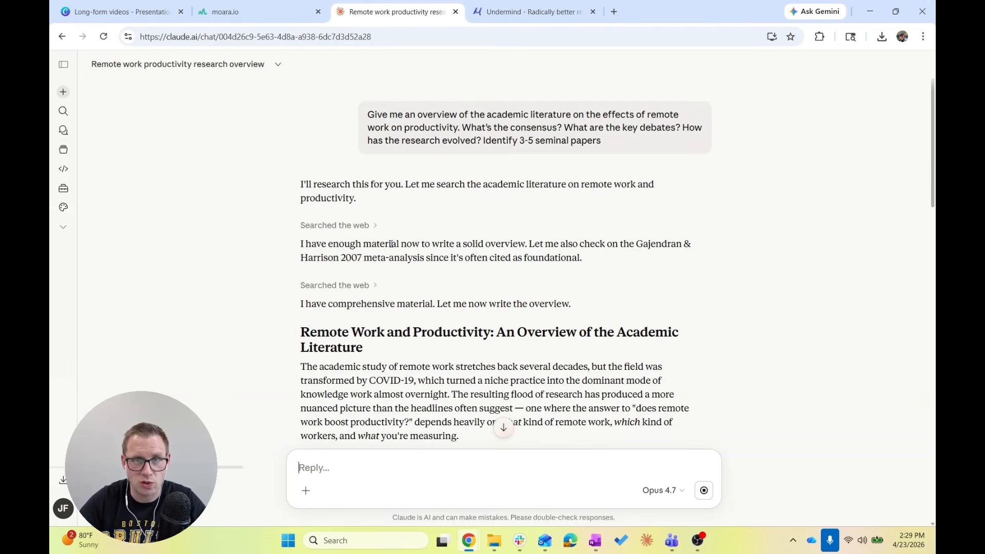
scroll(358, 255, down, 3)
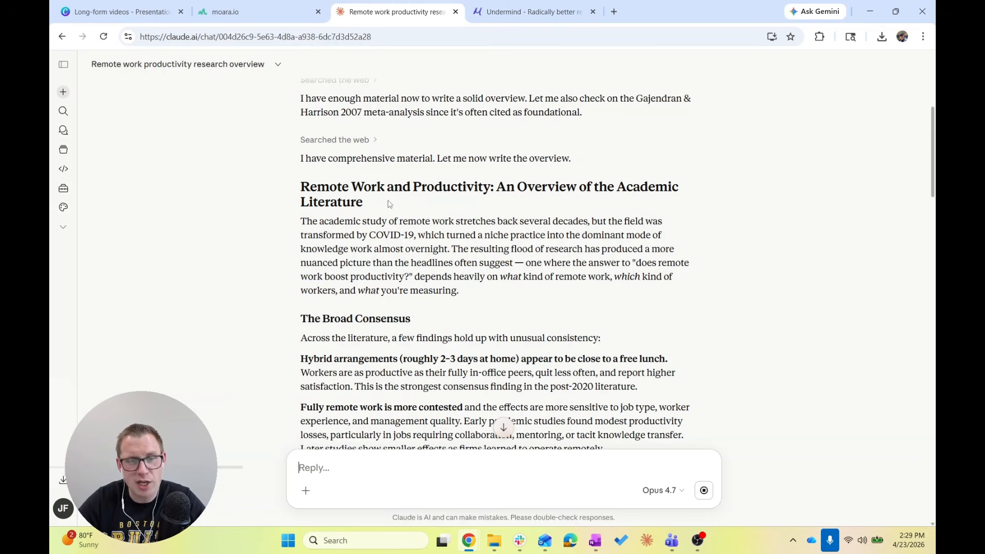
drag(296, 185, 531, 311)
click(475, 290)
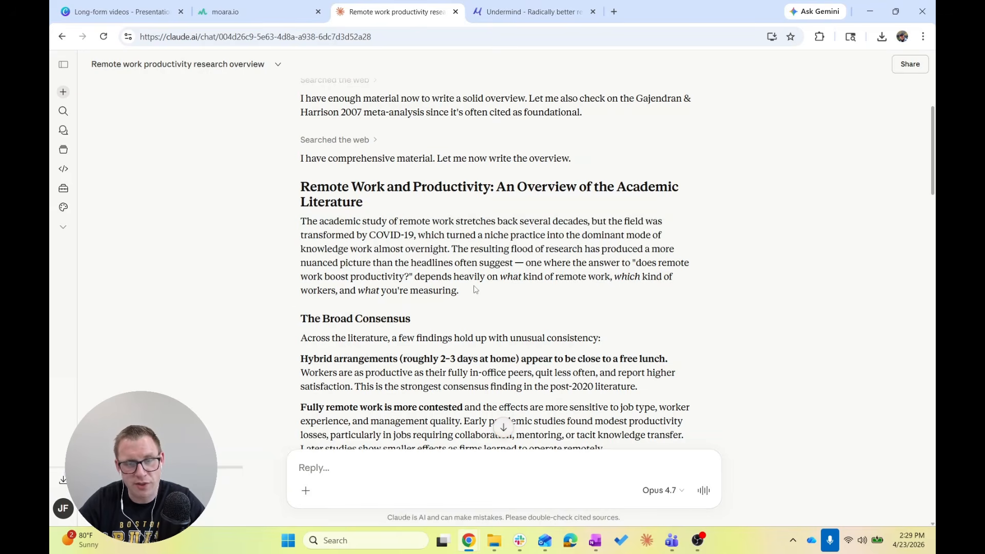
scroll(474, 290, down, 2)
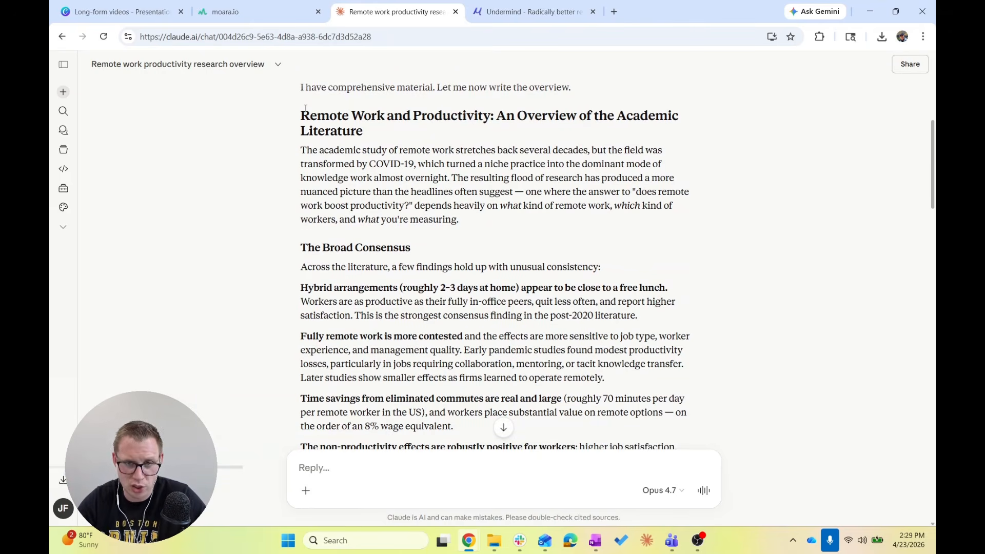
Step: Switch to Undermind, name the project "Effects of remote work on productivity" and skip inviting collaborators
click(532, 12)
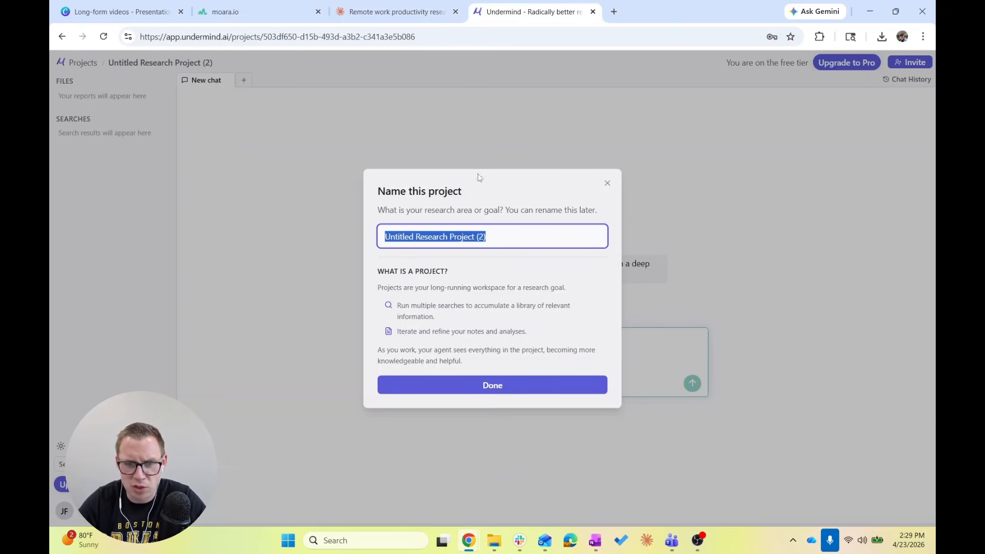
text(Effects o)
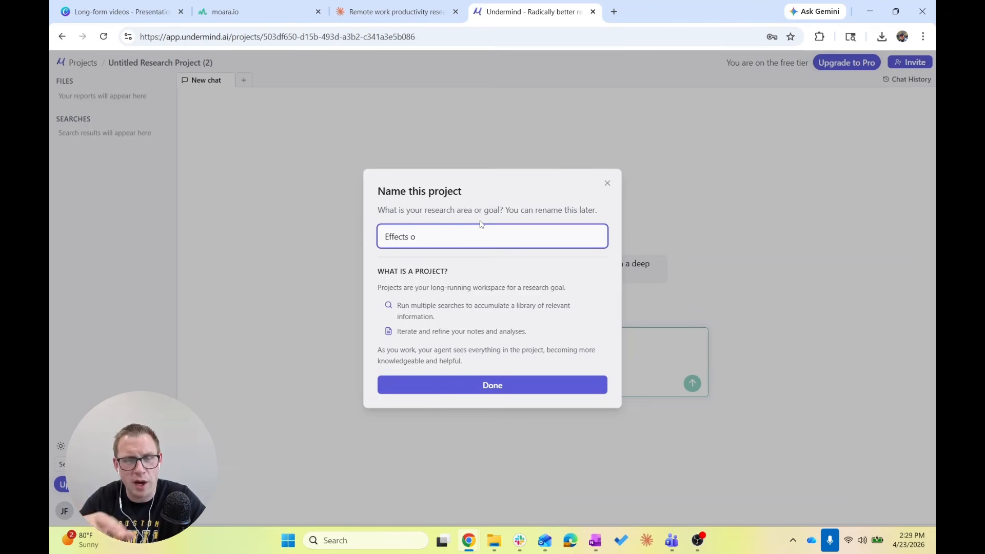
text(f )
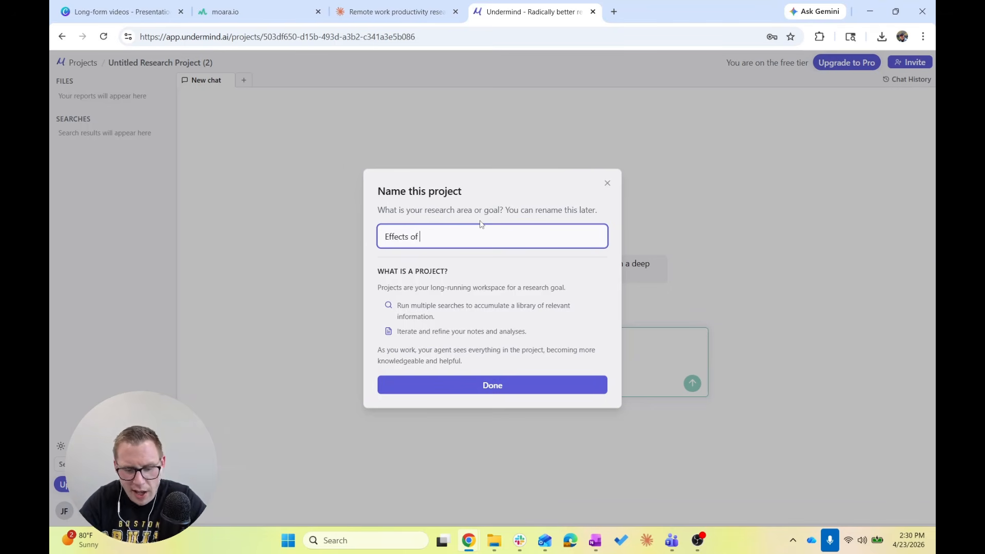
text(remote work on product)
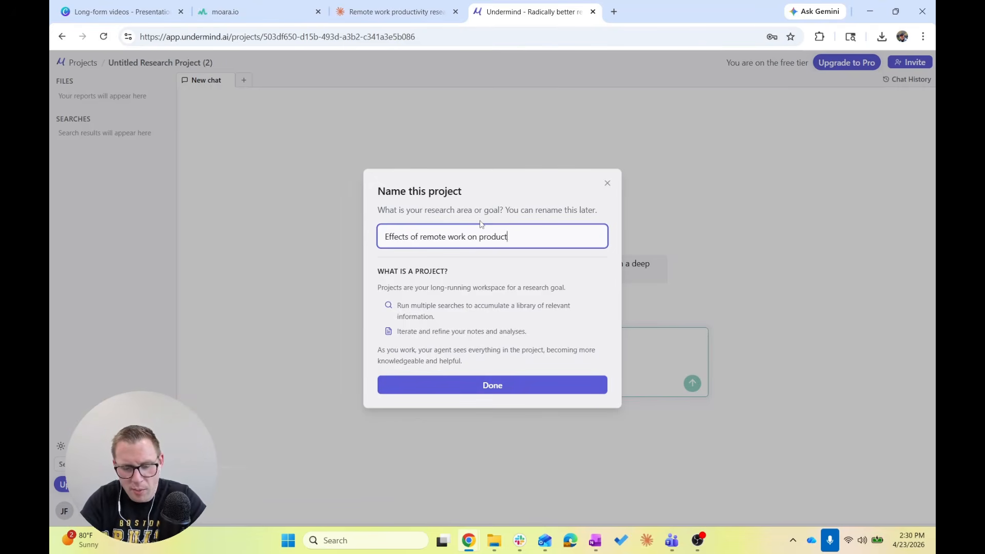
text(ivity)
click(508, 386)
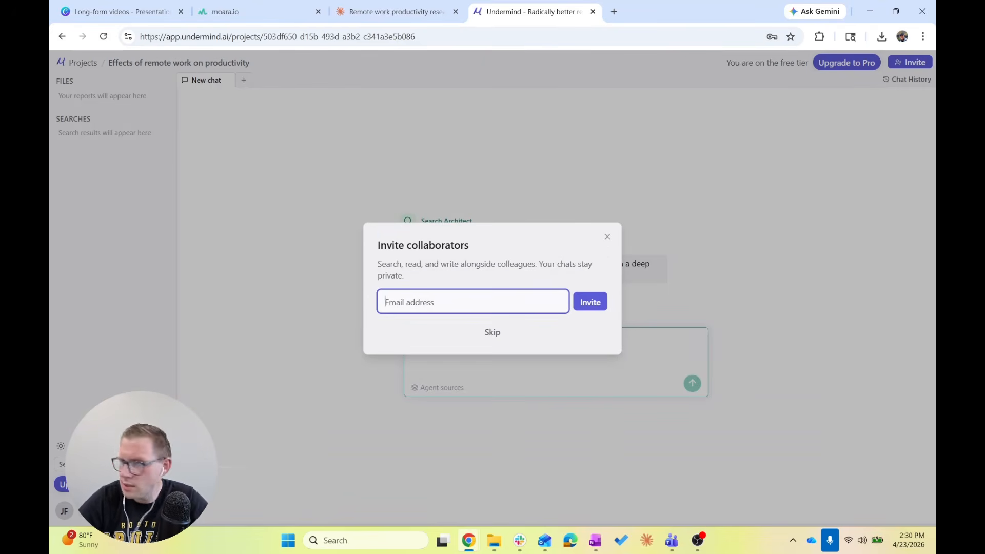
click(493, 333)
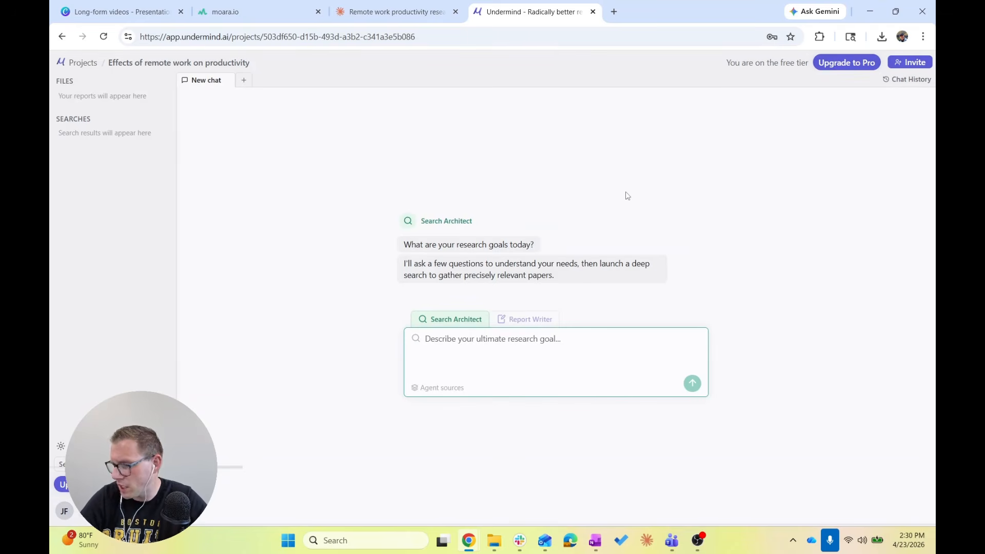
Step: Submit "Studying the effects of remote work on productivity" to the Search Architect as the research goal
text(Studying the eff)
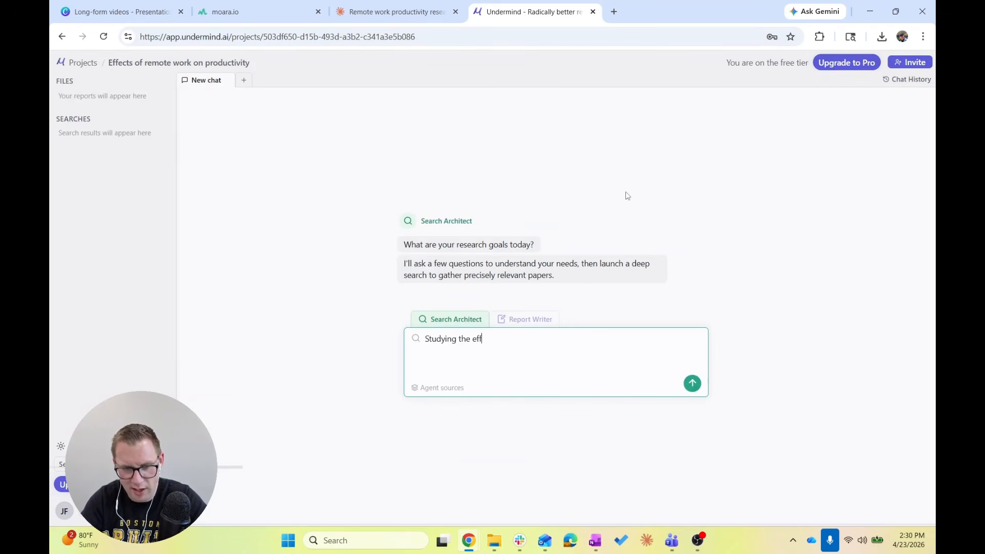
text(ects of remote work on )
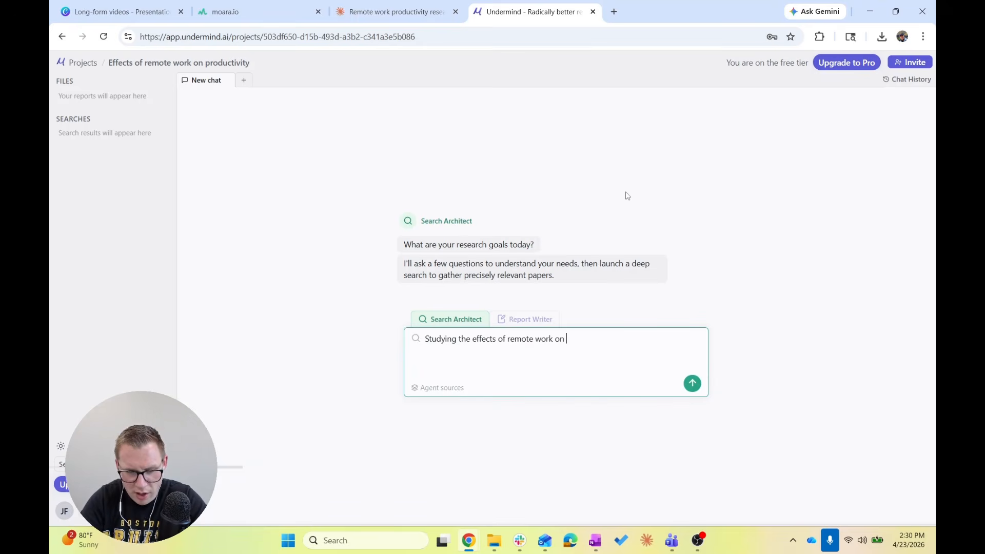
text(productivity)
key(Return)
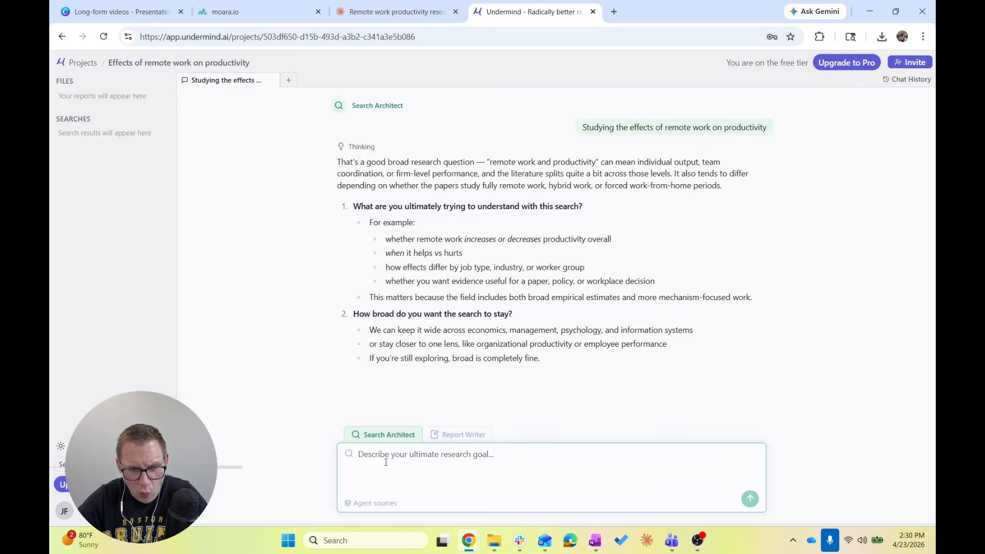
Step: Answer the Search Architect's two questions on search purpose and breadth with "1. all of the above" and "2. broad", and send the reply
click(409, 464)
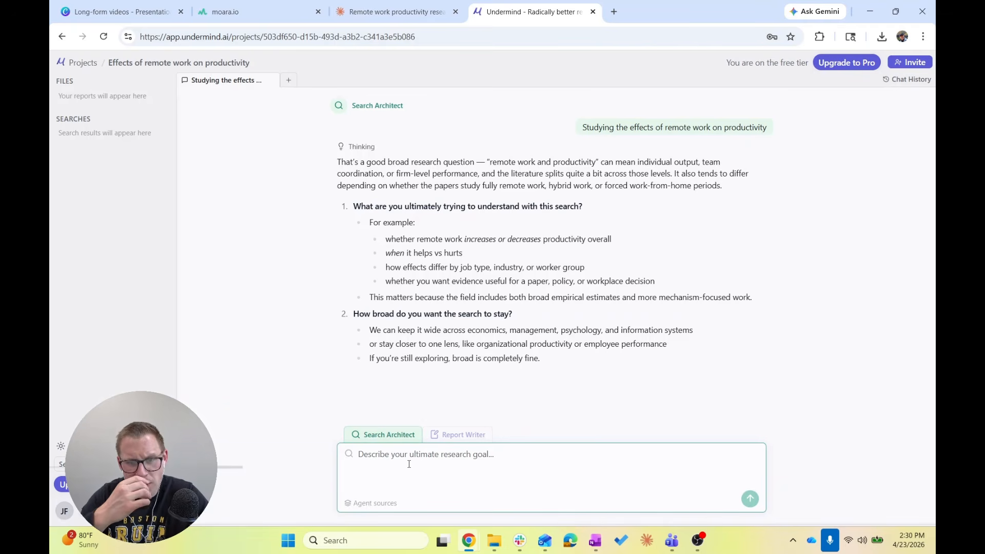
text(all ob)
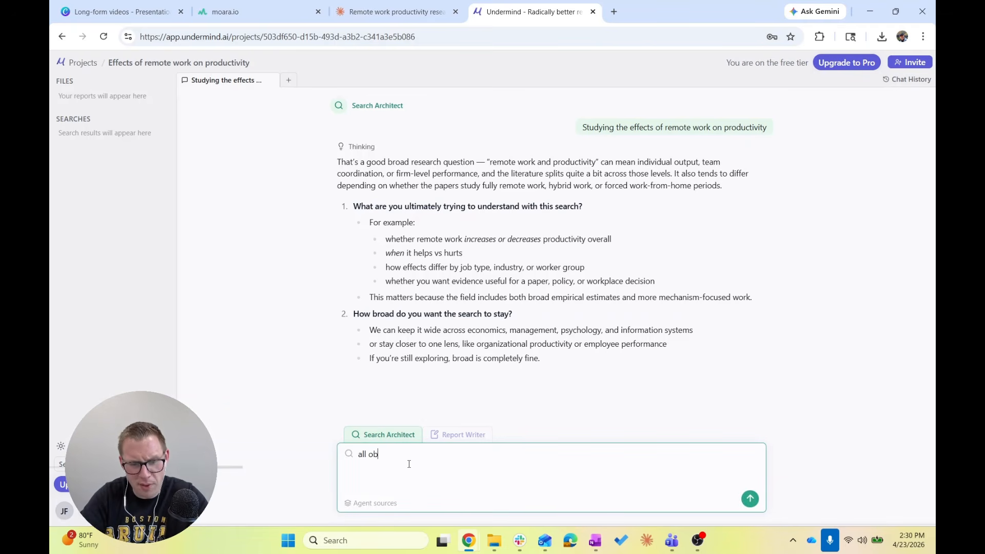
key(BackSpace)
text(f the above)
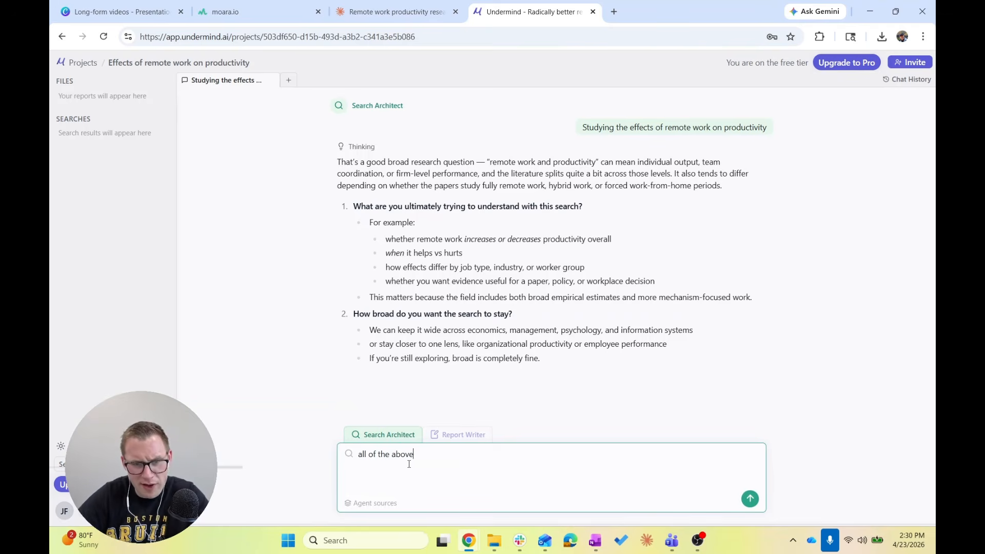
drag(385, 240, 624, 252)
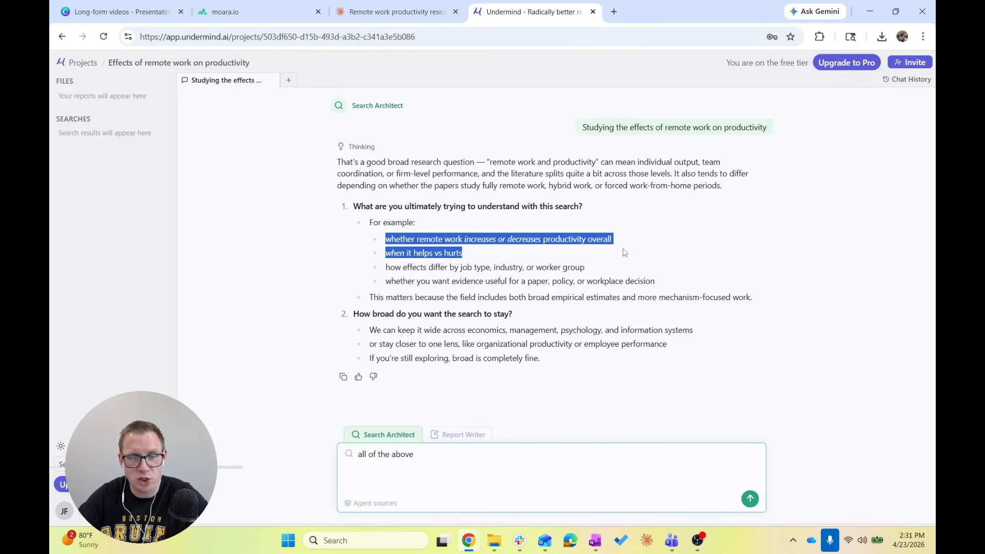
click(422, 458)
key(ctrl+a)
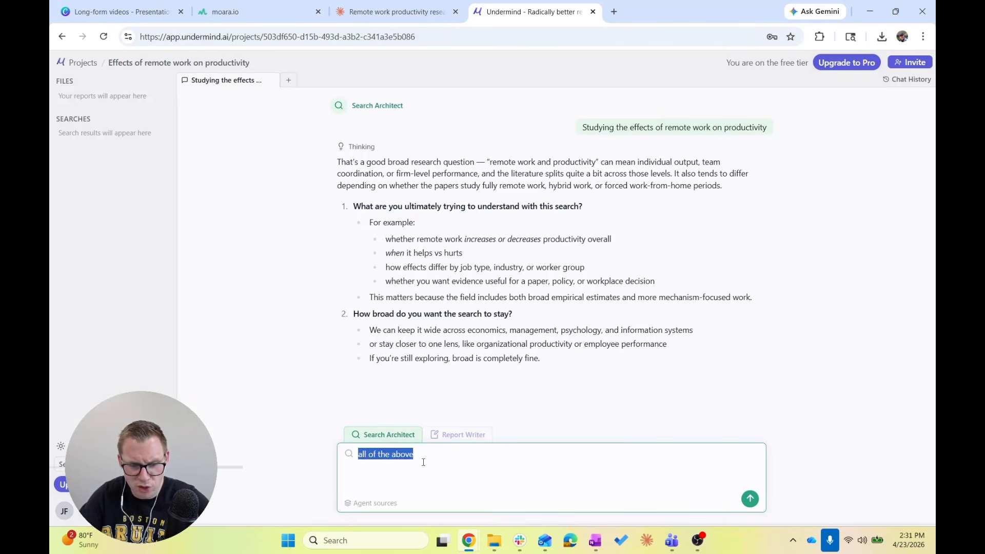
key(Home)
text(1.)
key(End)
key(shift+Return)
text(2.)
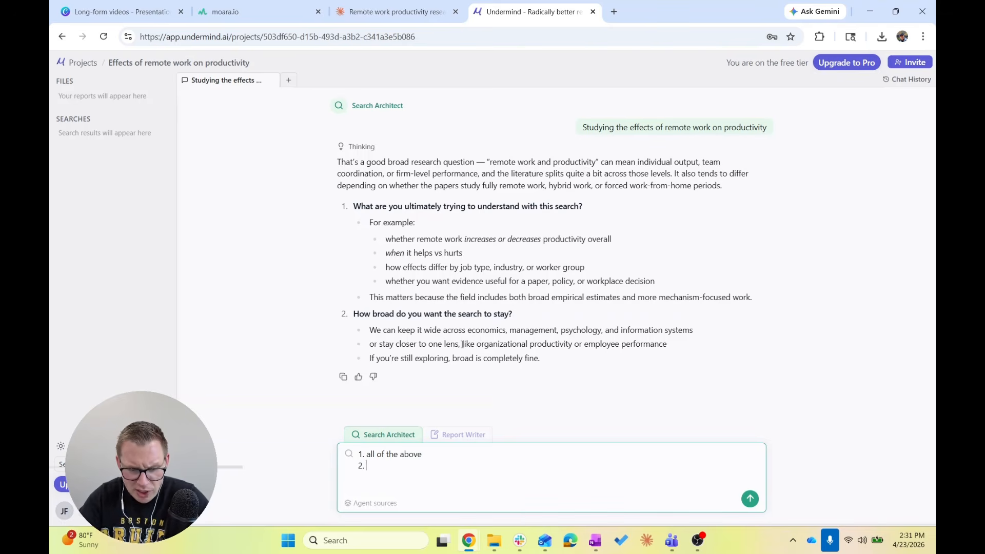
text(broad)
key(Return)
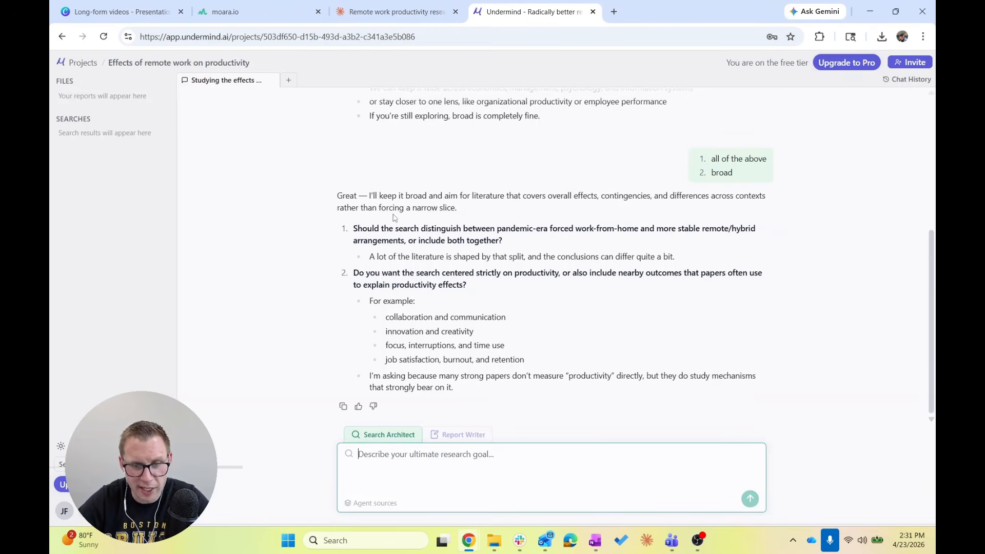
Step: Draft "1. no, do not distinguish" as the reply to the Search Architect's question on pandemic-era versus stable remote work
click(411, 467)
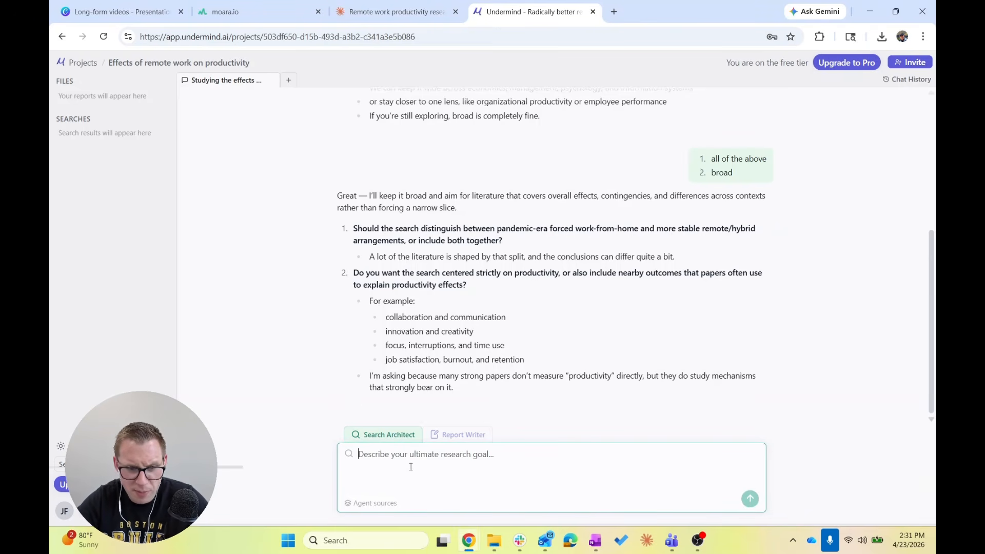
text(1. pre-poand)
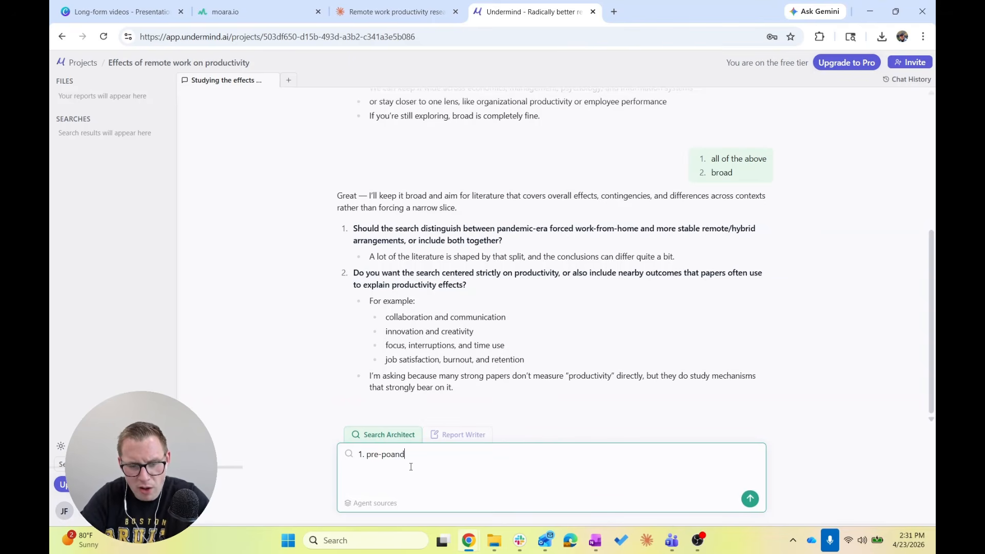
key(BackSpace)
key(BackSpace)
key(BackSpace)
key(BackSpace)
key(BackSpace)
key(BackSpace)
key(BackSpace)
text(no,)
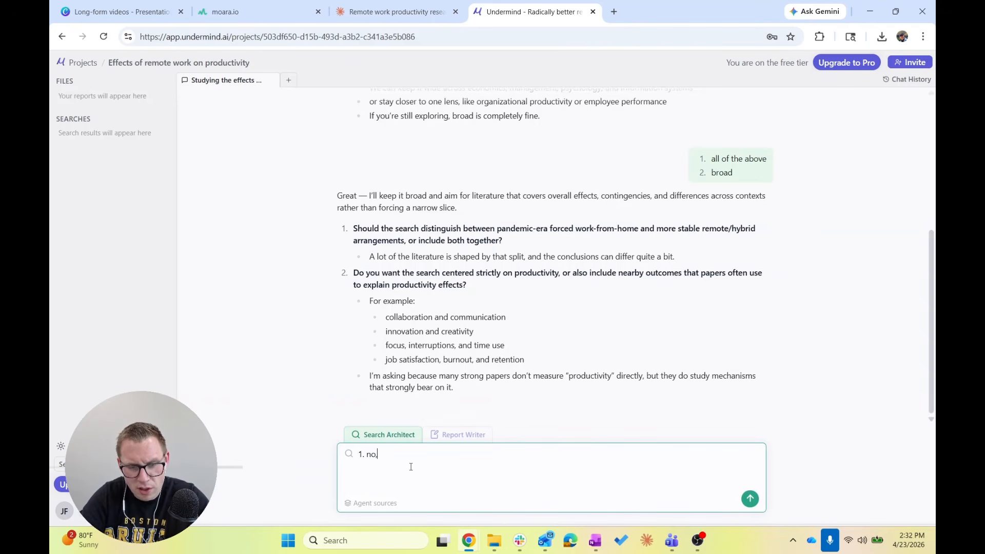
text( do no)
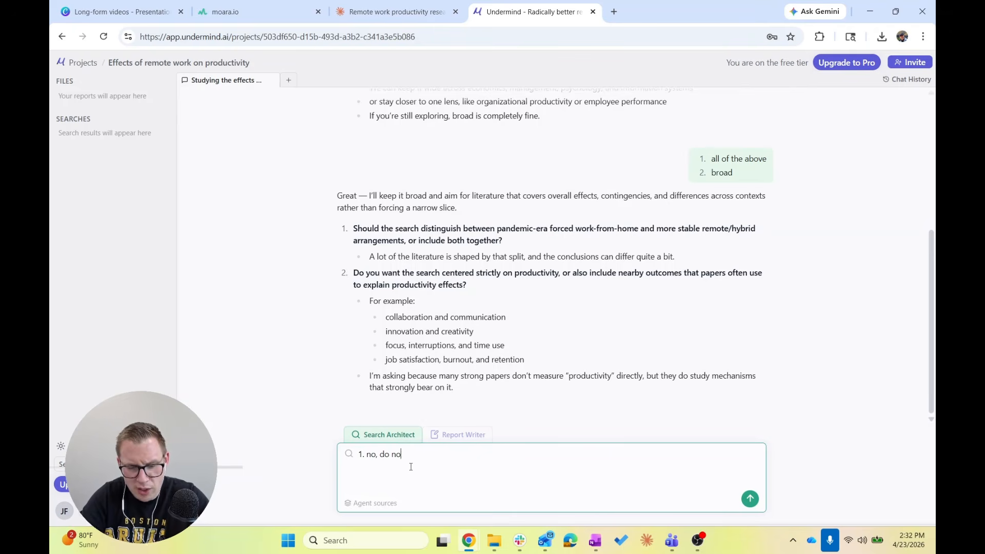
text(t distinguish )
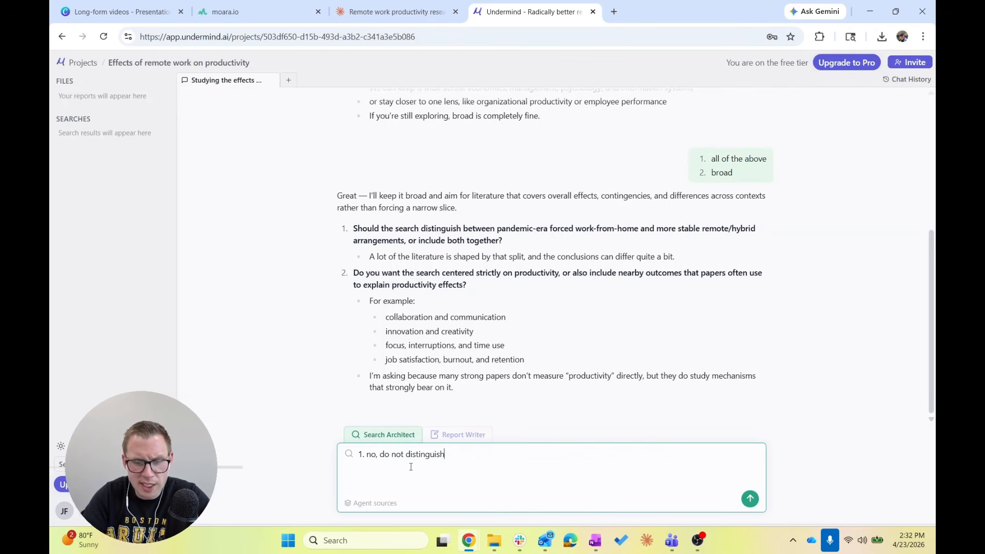
Step: Close the long-form videos presentation page, add "2. include nearby outcomes as well" as the second answer, and send the reply
text(2.)
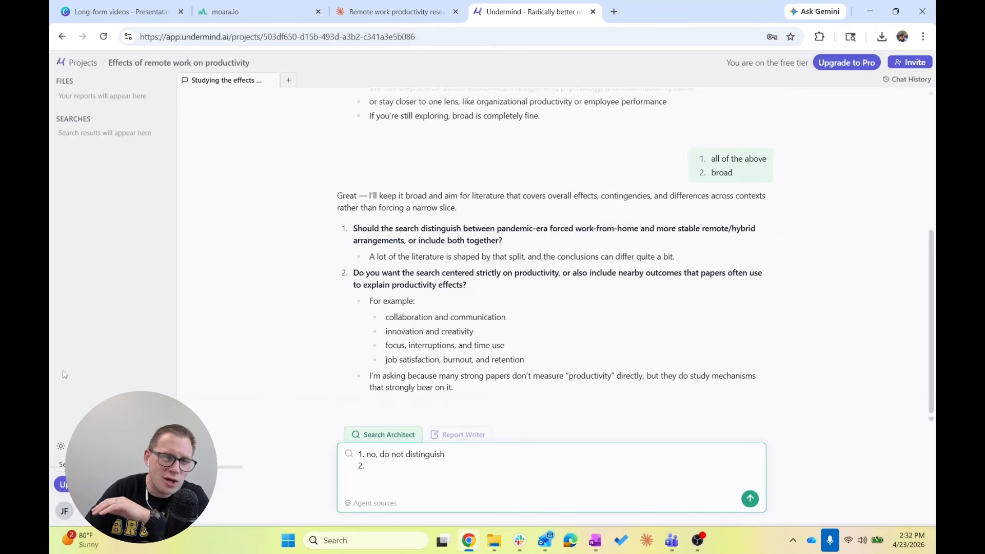
click(181, 12)
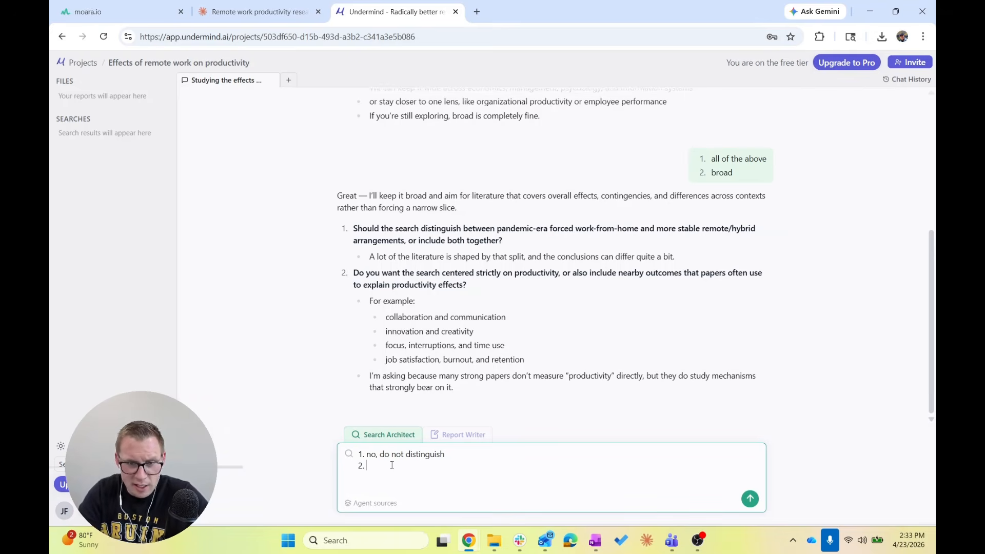
text(incl)
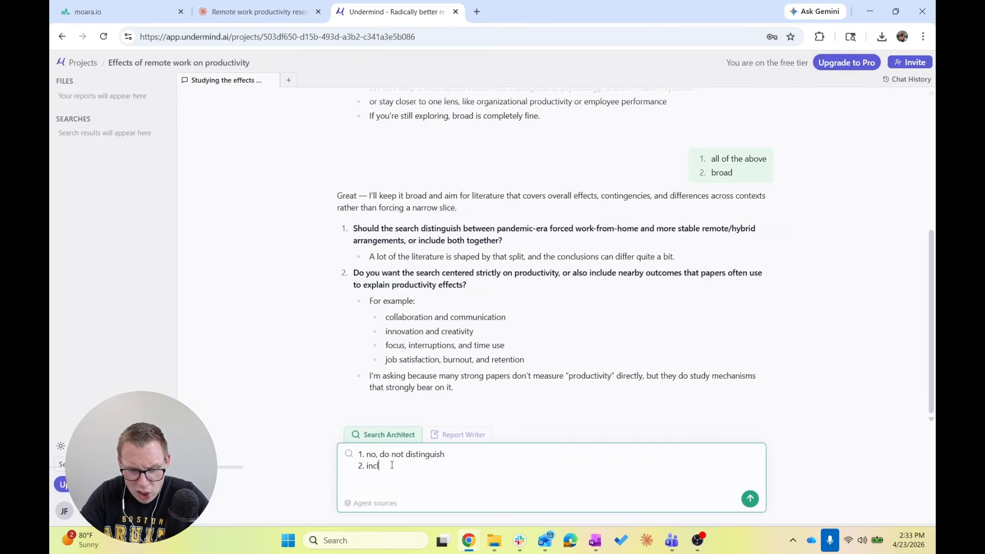
text(ude nearby outcomes as well)
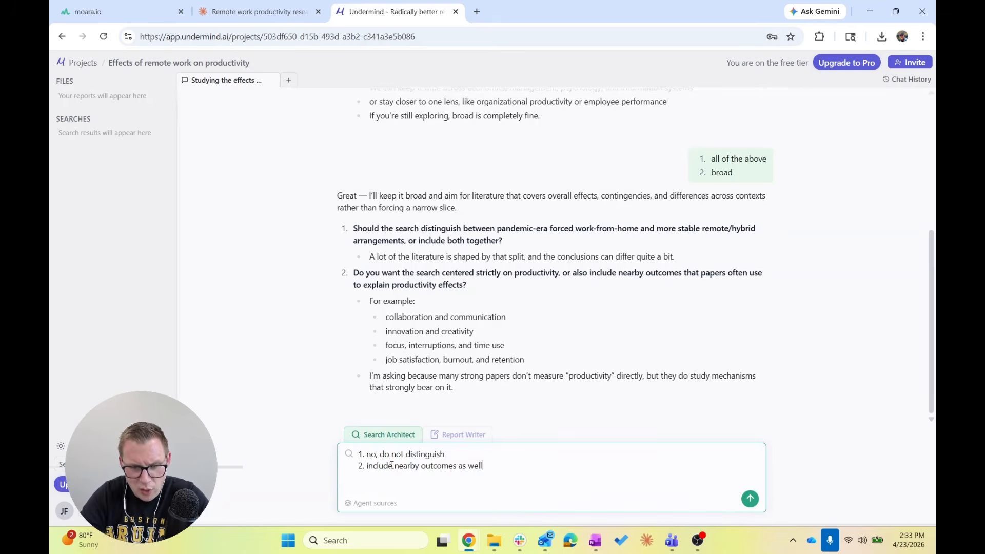
key(Return)
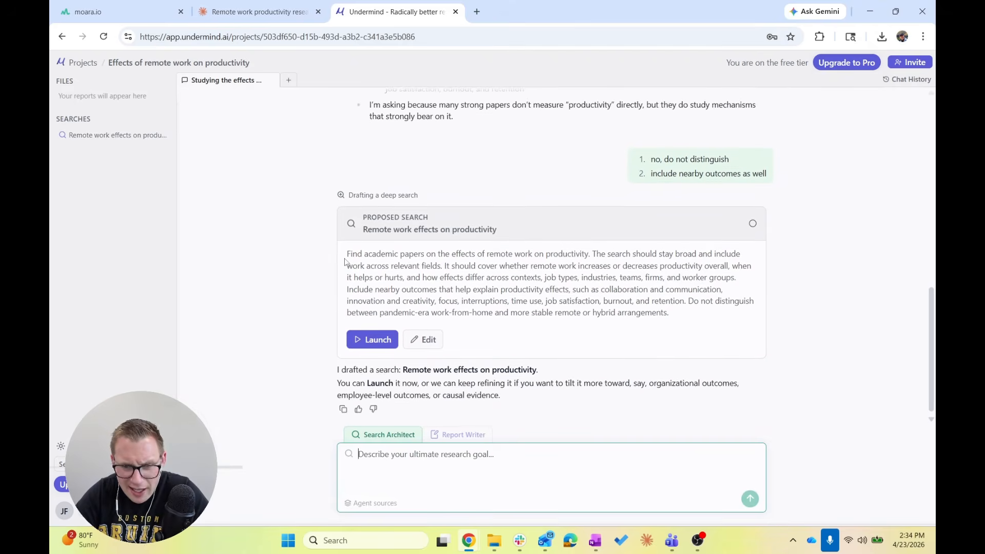
Step: Review the proposed search description "Remote work effects on productivity" and launch the search
drag(347, 255, 736, 316)
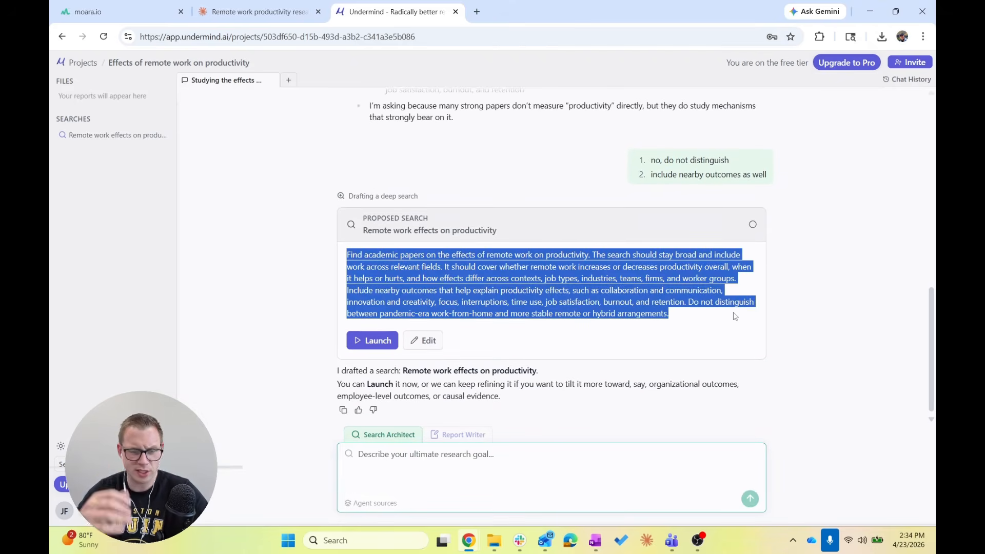
click(569, 246)
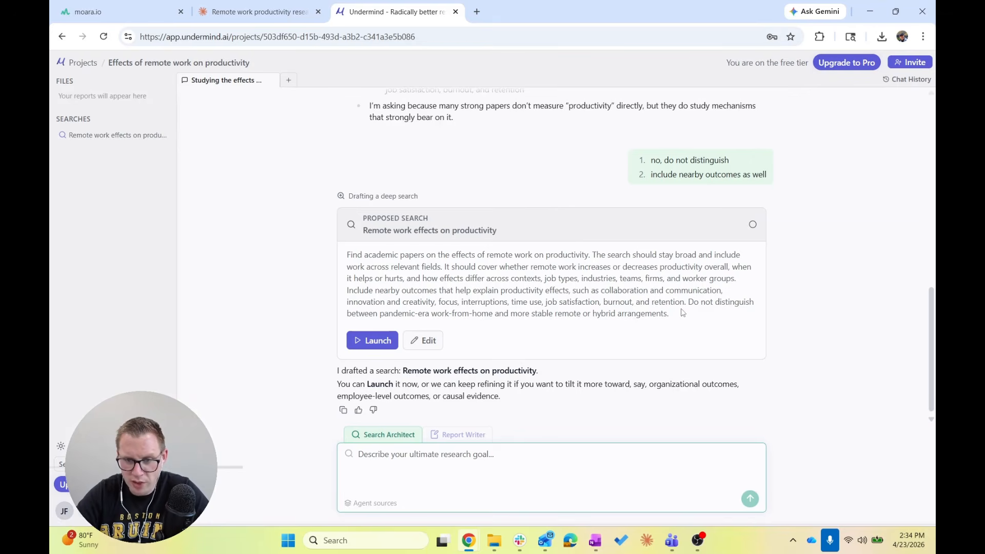
drag(682, 313, 335, 251)
click(288, 272)
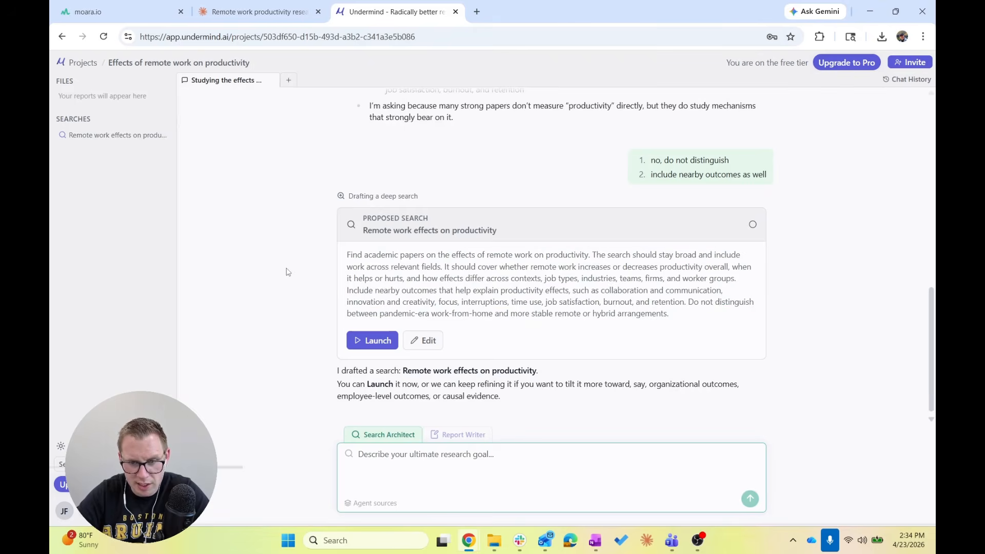
click(382, 344)
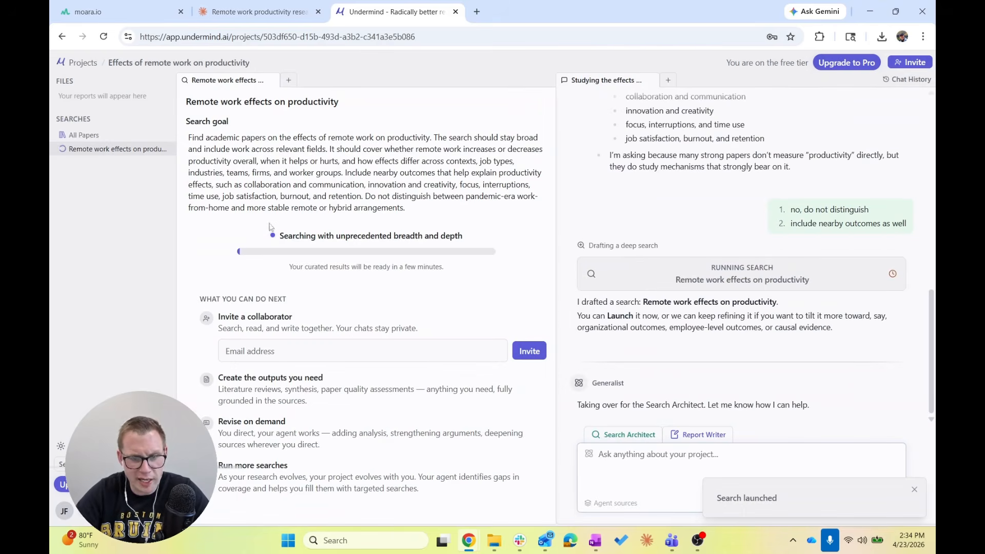
Step: Switch to Claude's literature overview, reread its introduction and broad consensus findings, and dismiss the incoming e-mail notification
click(247, 4)
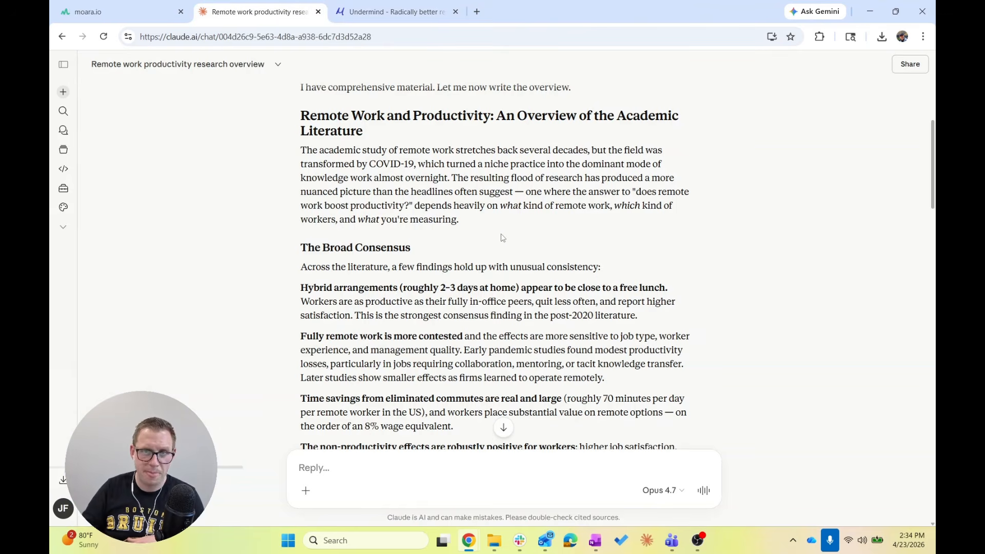
scroll(502, 237, down, 20)
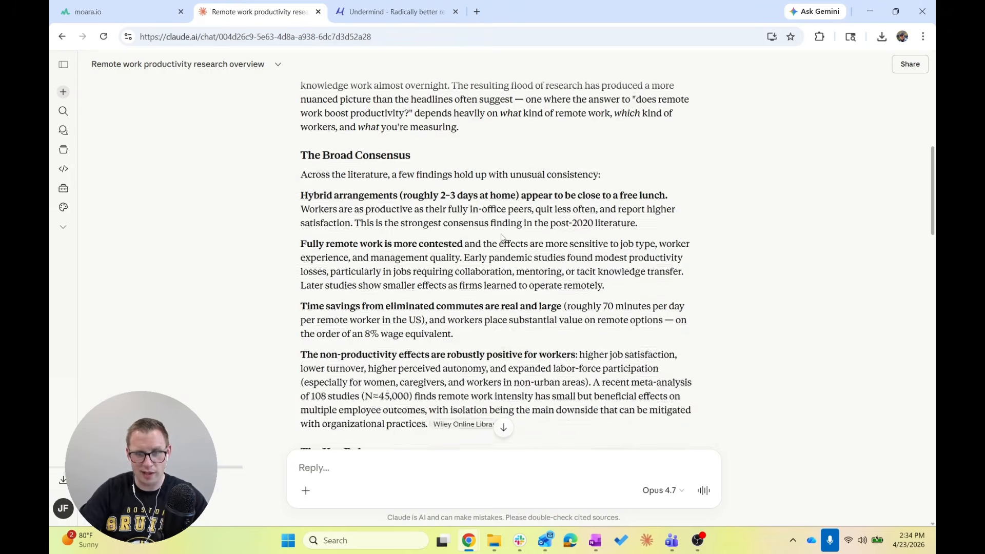
scroll(502, 234, up, 6)
scroll(501, 234, up, 20)
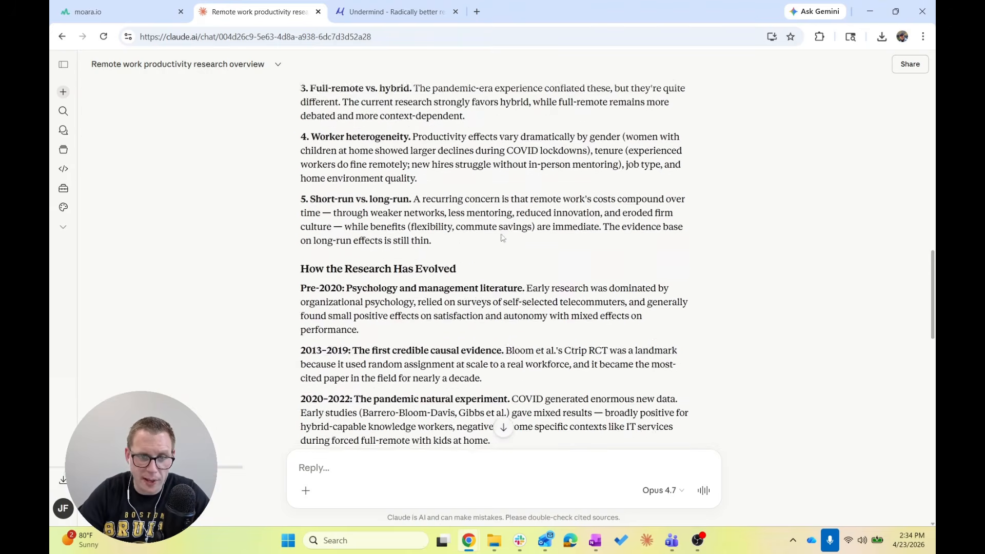
scroll(501, 233, down, 2)
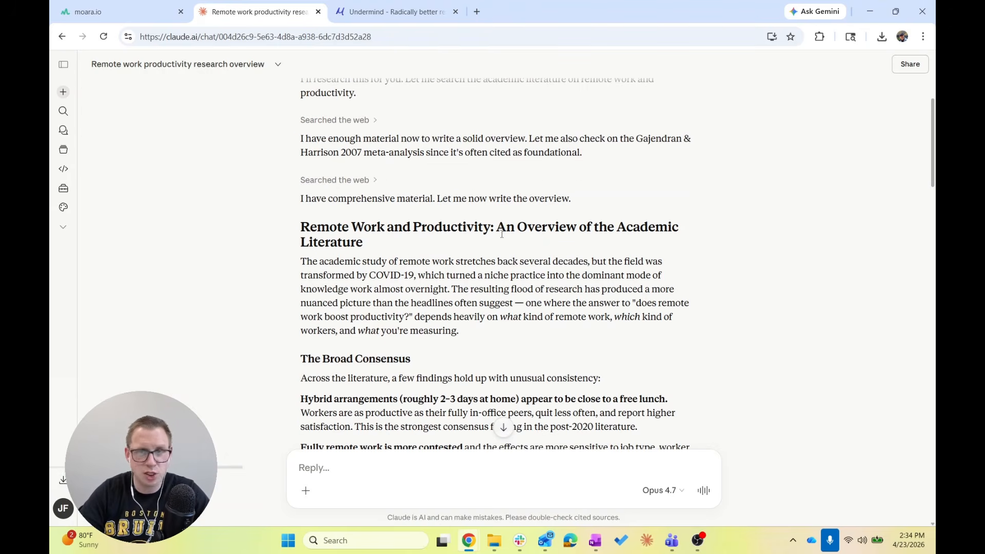
scroll(502, 235, up, 2)
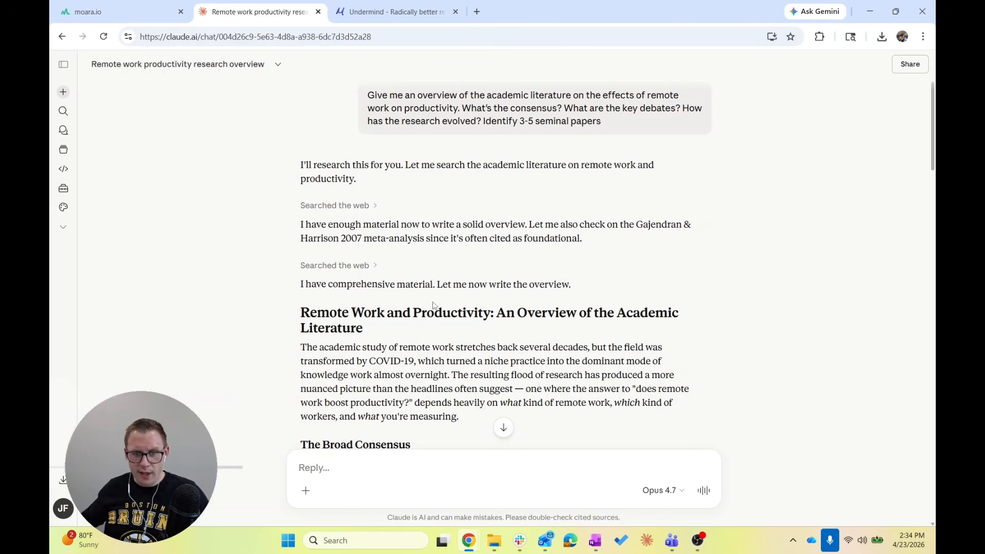
scroll(434, 305, down, 3)
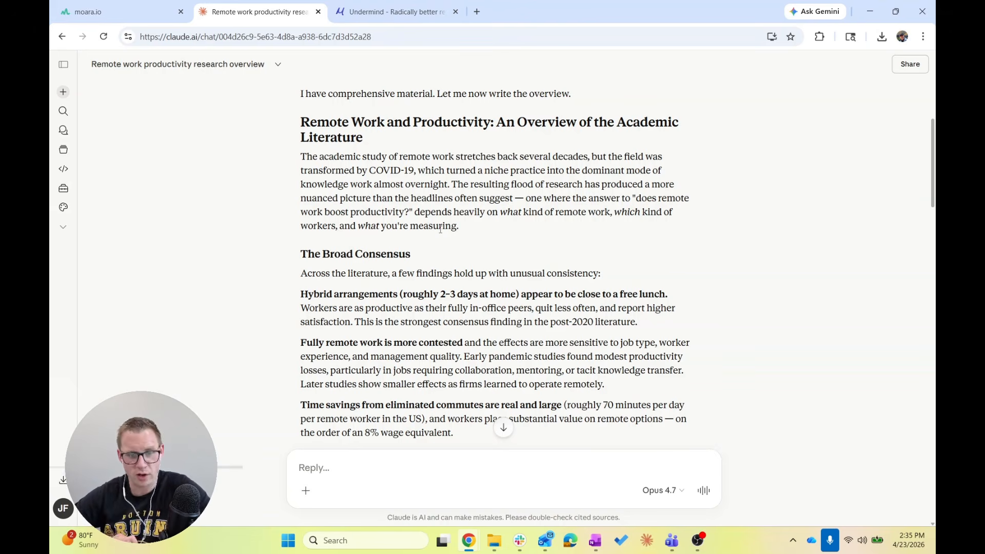
scroll(440, 229, down, 3)
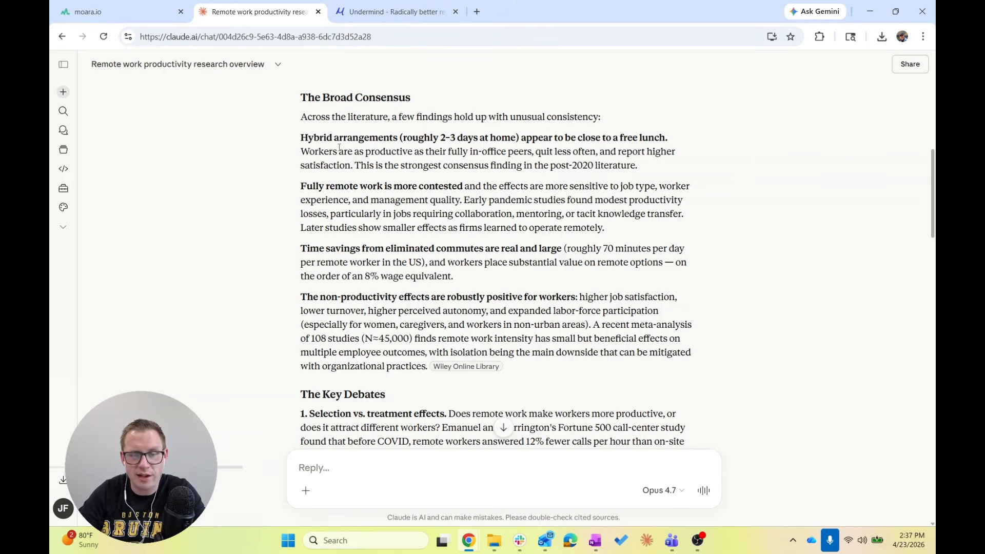
drag(301, 138, 571, 369)
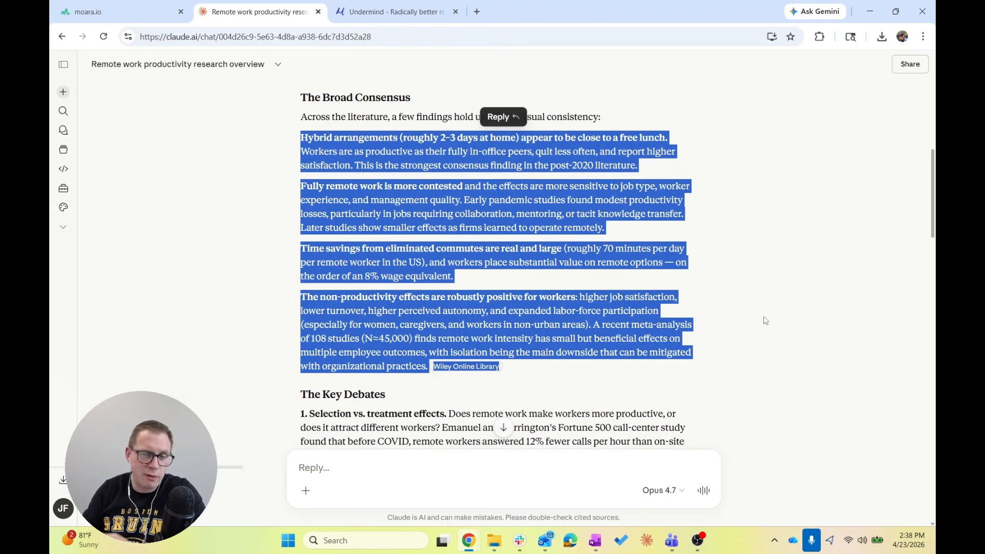
click(722, 270)
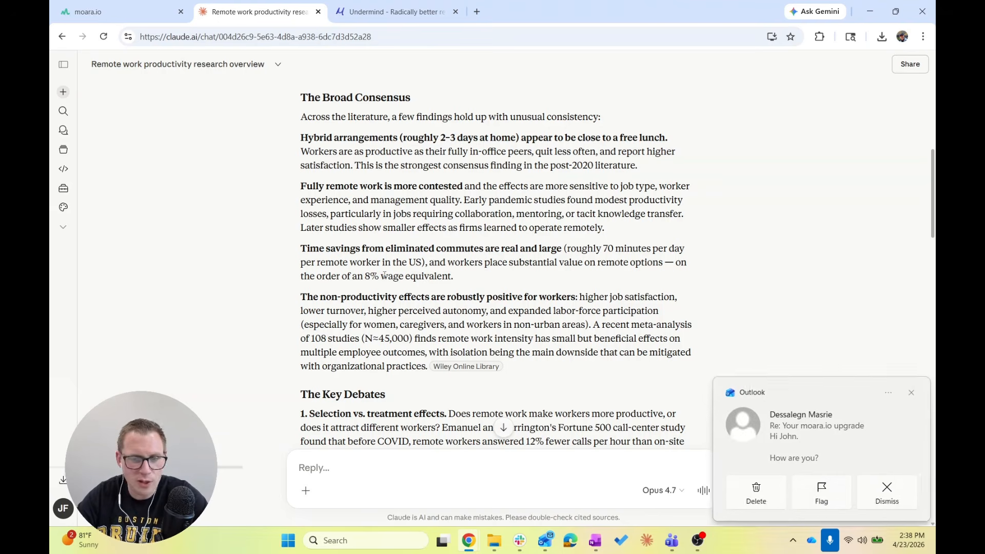
drag(779, 430, 931, 430)
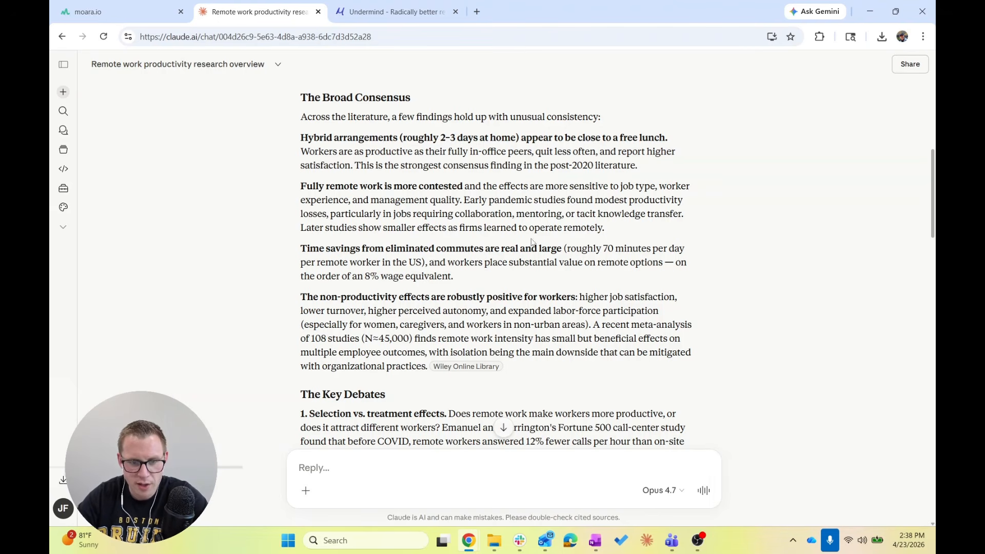
click(334, 263)
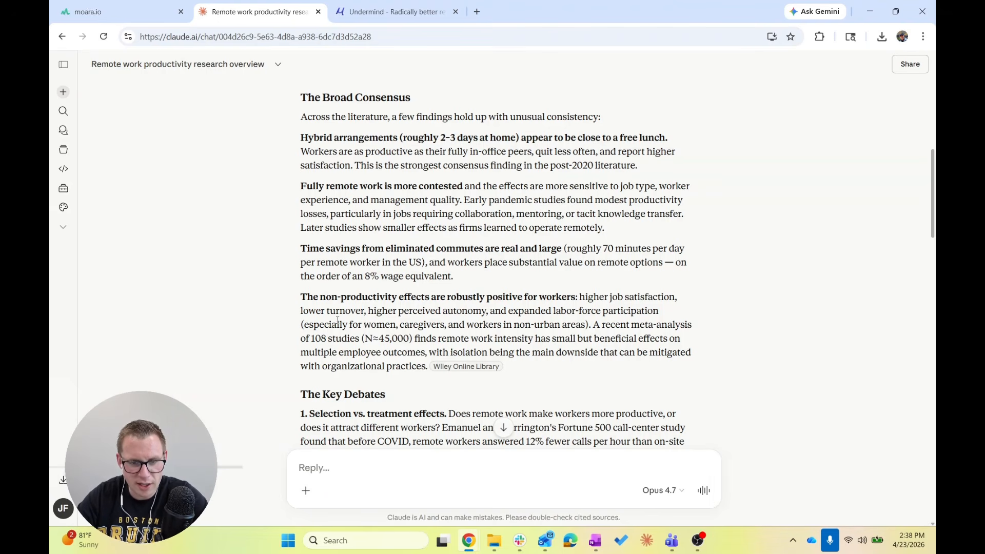
Step: Read the key debates section of the overview, from selection versus treatment effects to short-run versus long-run
scroll(338, 320, down, 2)
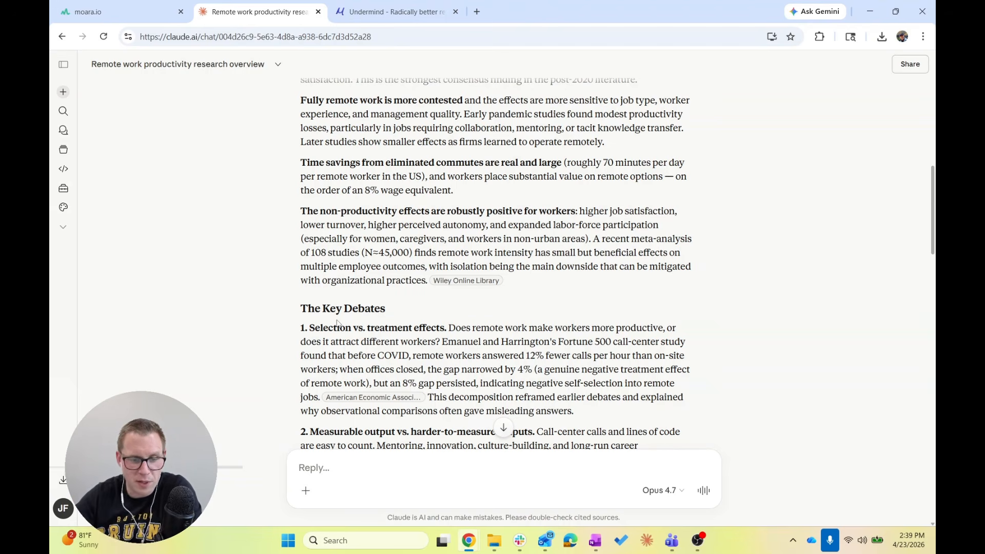
scroll(337, 322, down, 3)
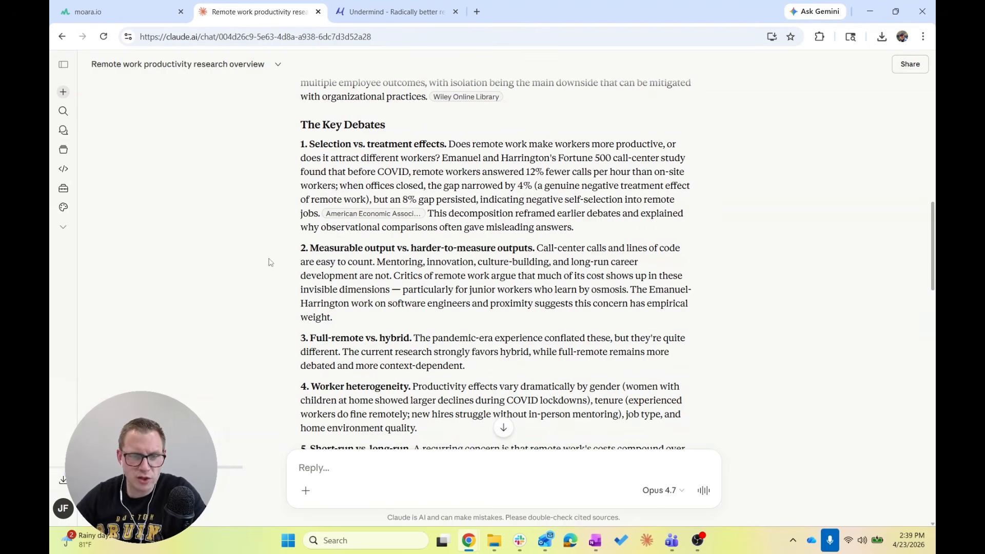
scroll(271, 262, down, 1)
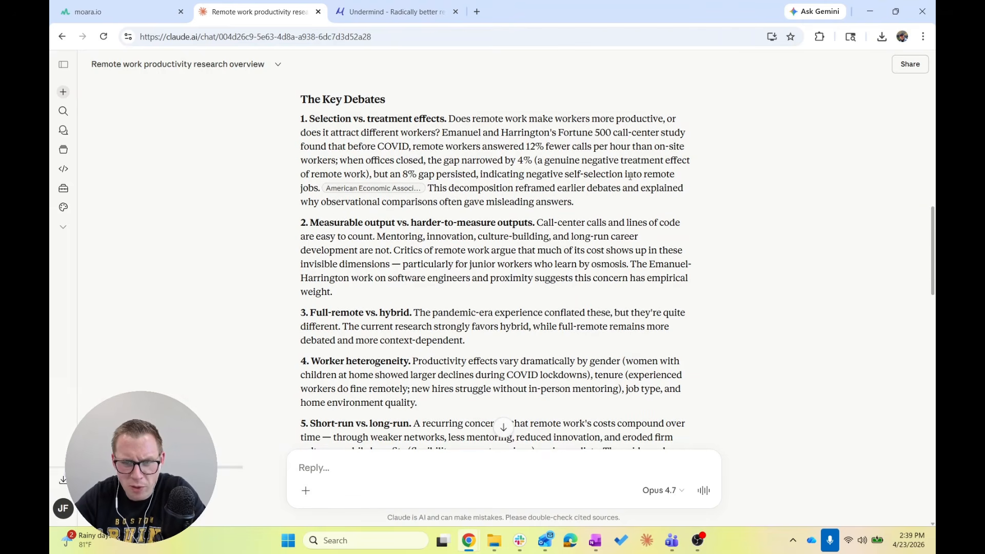
scroll(575, 132, down, 2)
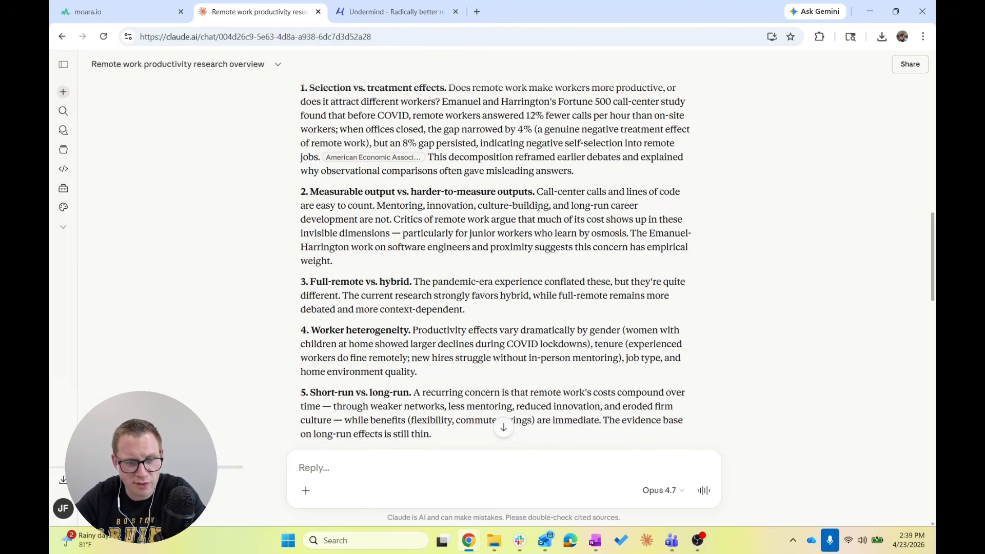
scroll(538, 208, up, 2)
scroll(540, 211, down, 2)
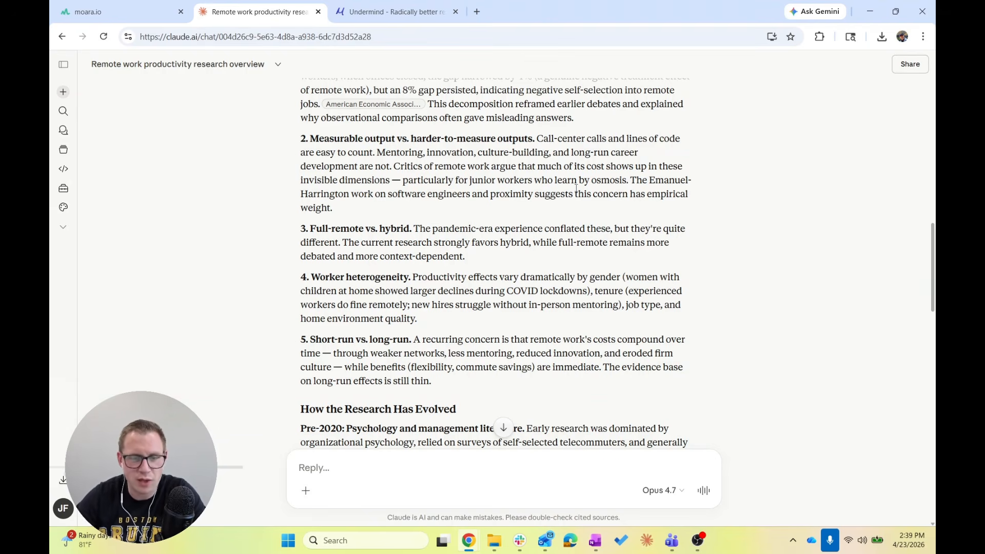
scroll(576, 188, down, 2)
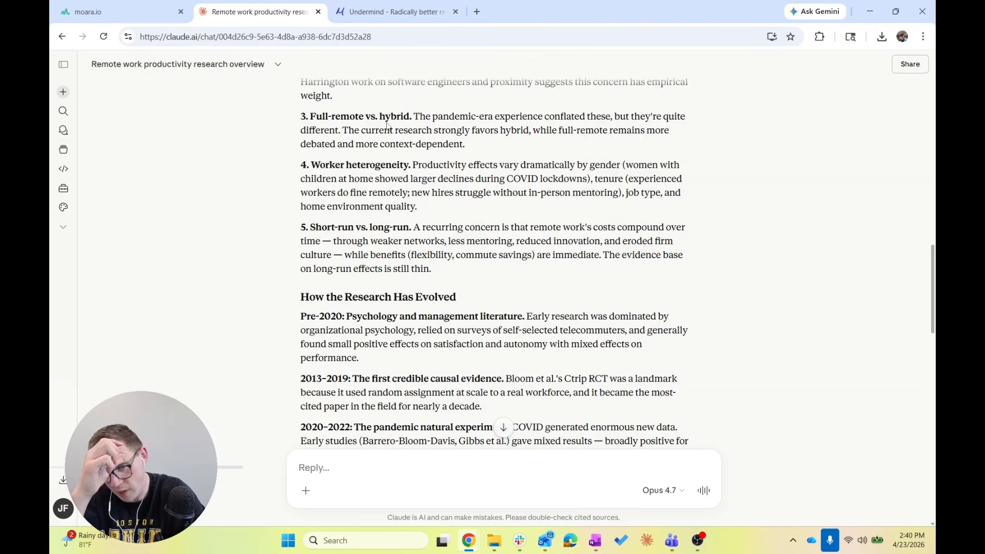
scroll(387, 126, down, 1)
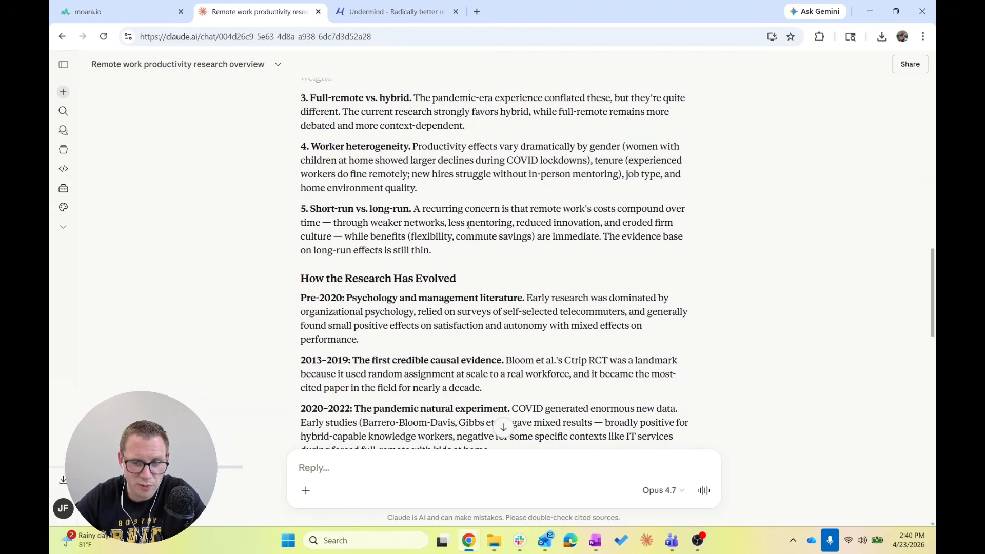
Step: Skim the seminal papers at the end of the overview and go back to the section on how the research has evolved
scroll(468, 225, down, 8)
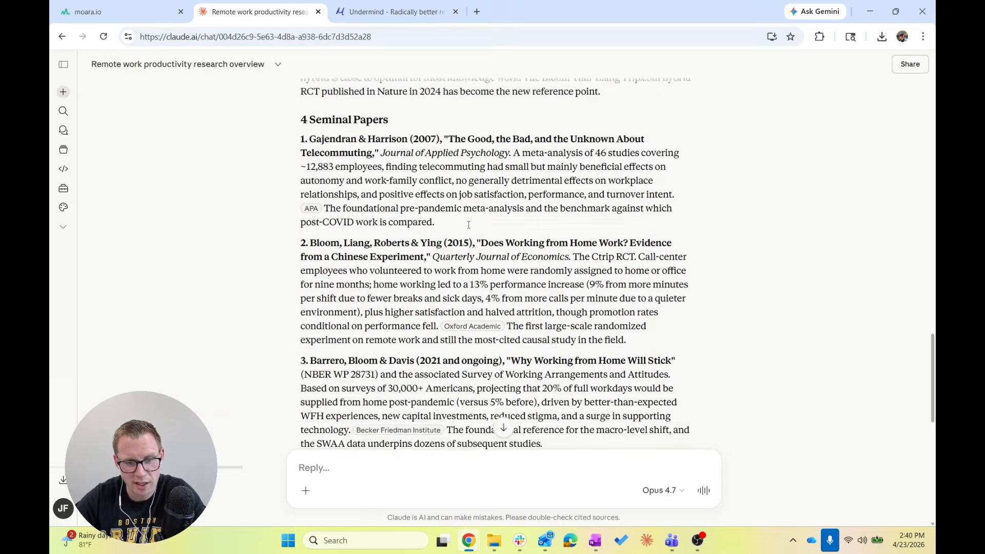
scroll(469, 225, down, 8)
scroll(469, 225, up, 12)
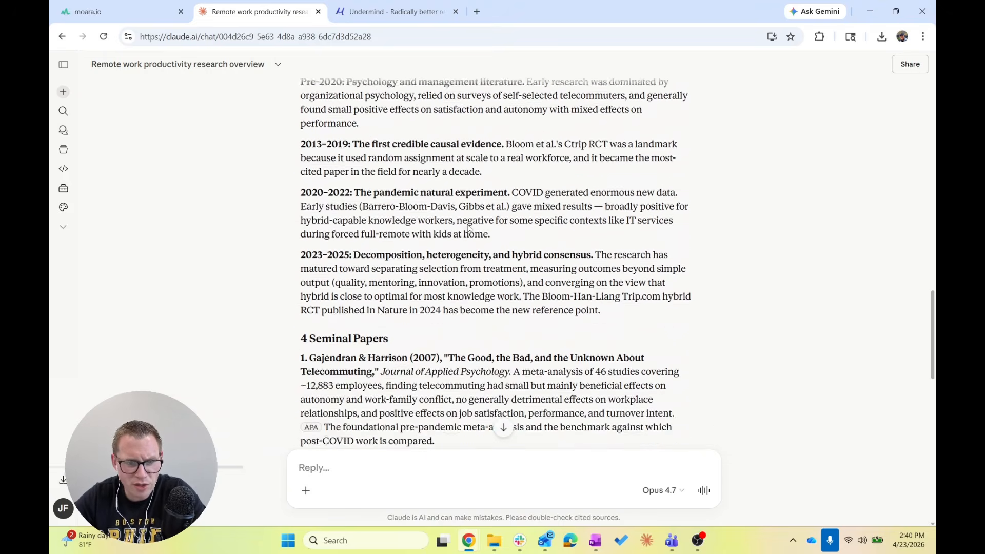
scroll(469, 227, up, 2)
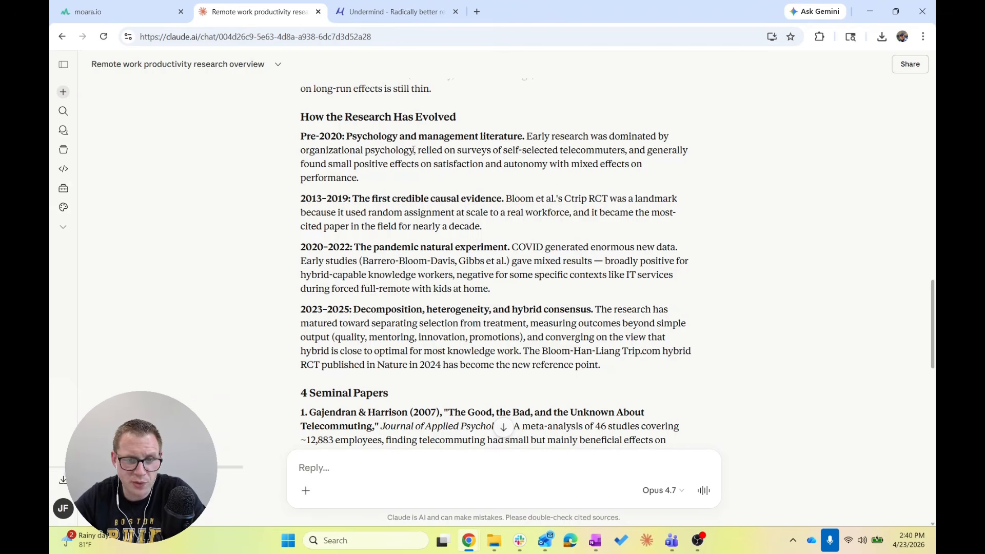
Step: Read the section on how the research has evolved, highlighting the 2020–2022 pandemic findings, and delete the incoming e-mail from its notification
drag(414, 150, 367, 153)
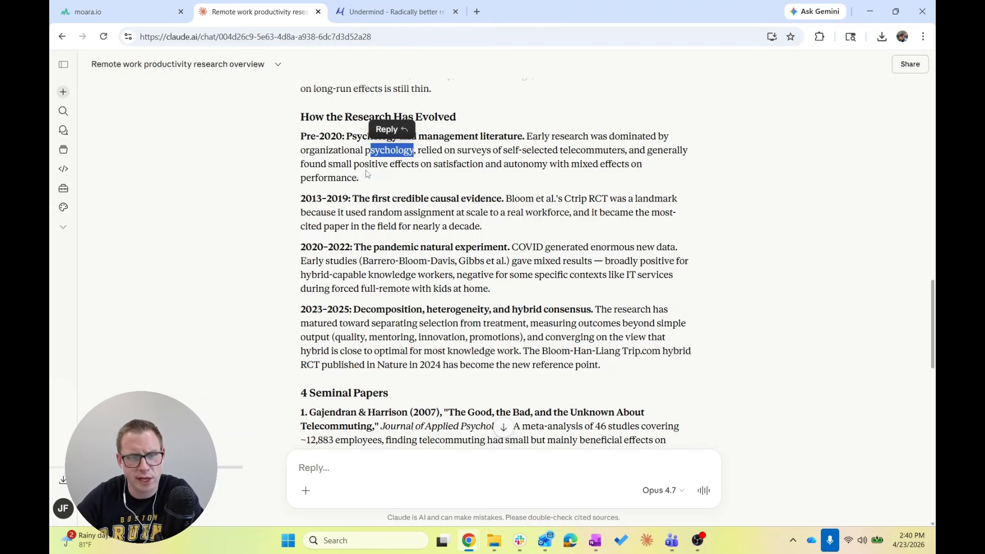
scroll(367, 174, down, 1)
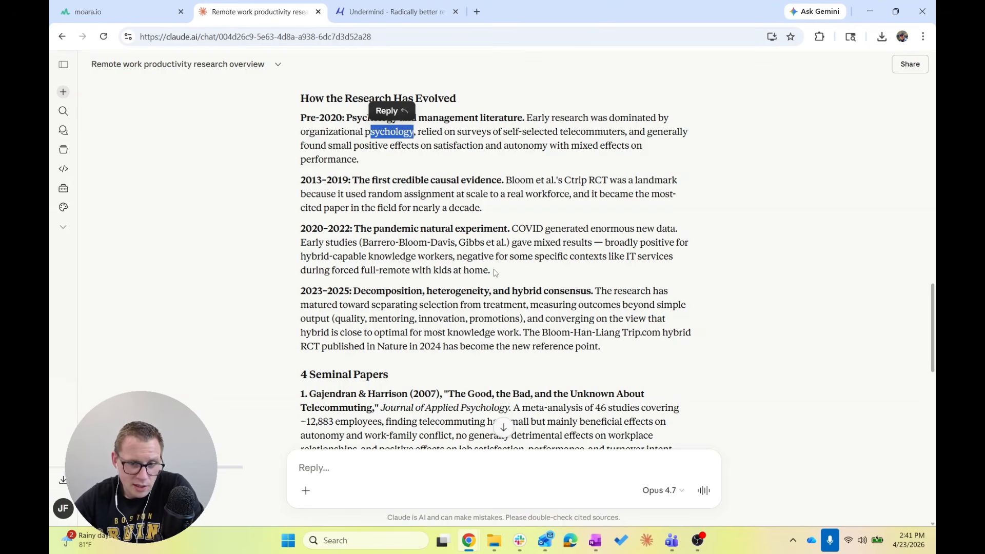
drag(494, 272, 362, 242)
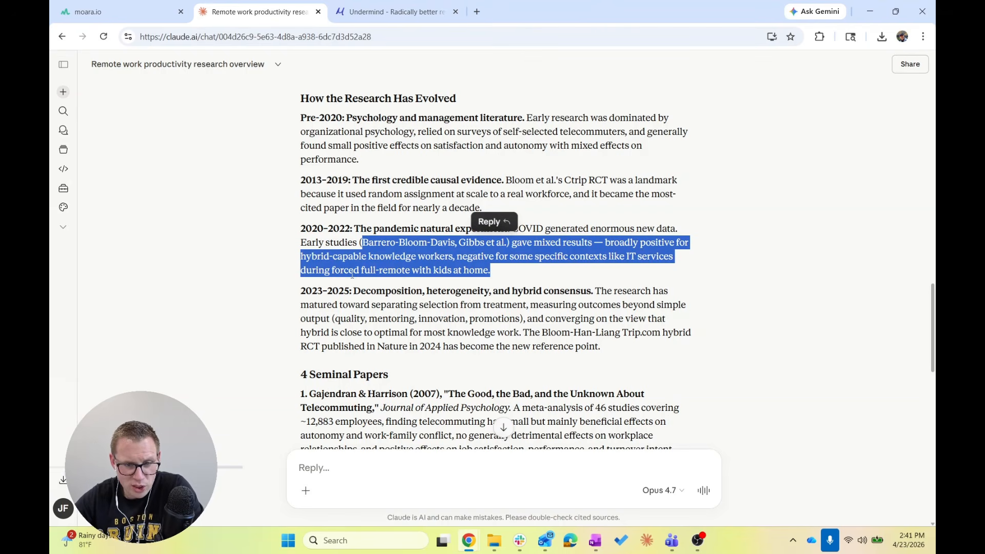
right_click(424, 279)
right_click(499, 274)
right_click(488, 271)
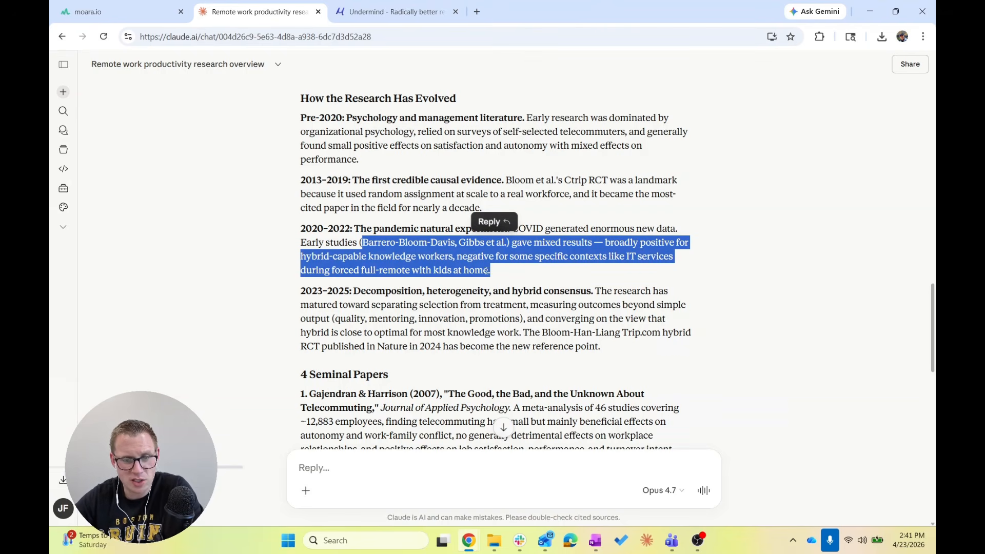
click(501, 275)
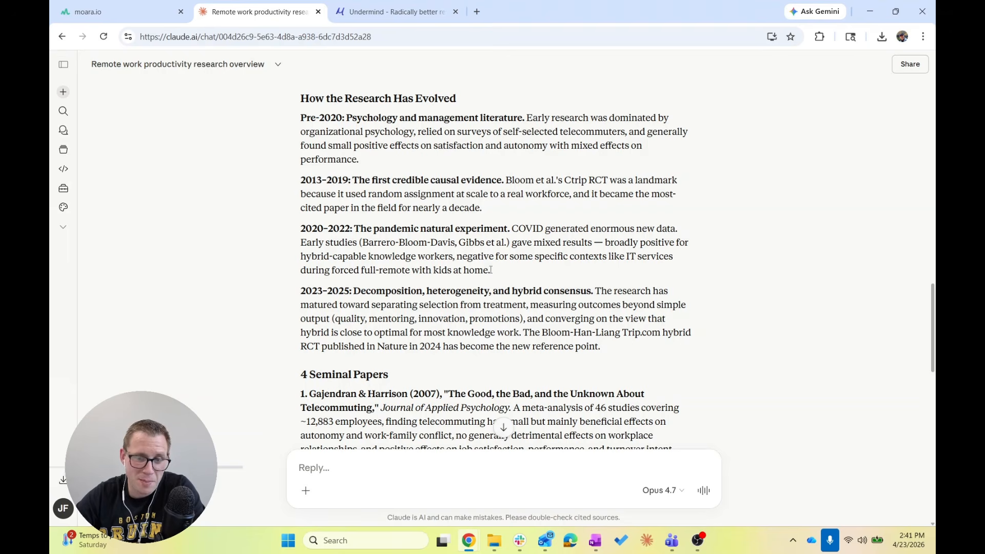
drag(492, 269, 303, 273)
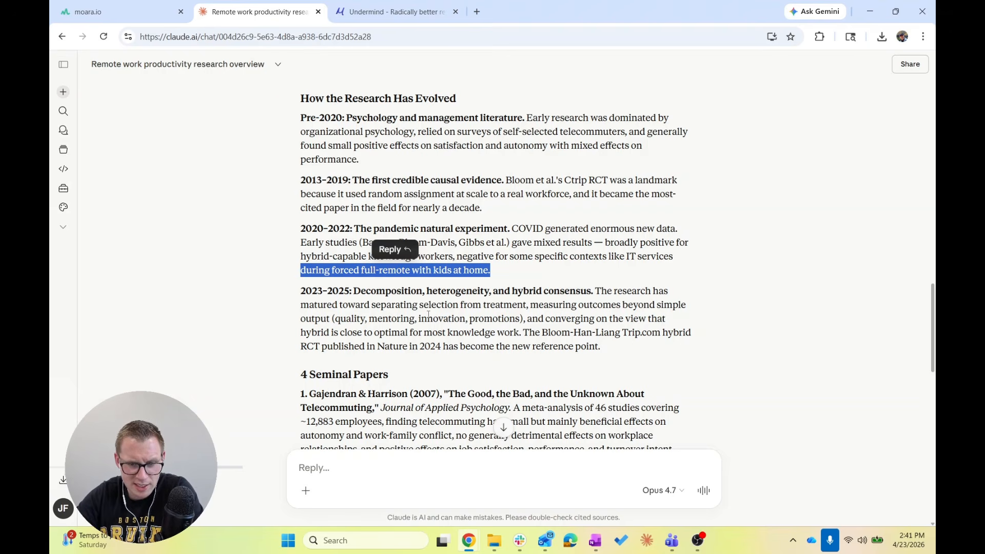
scroll(428, 314, down, 2)
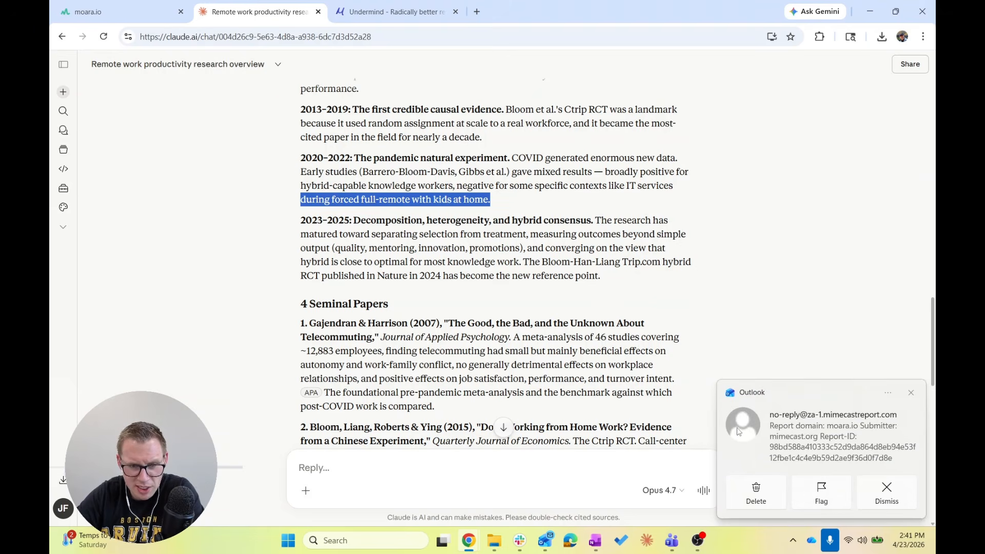
click(756, 493)
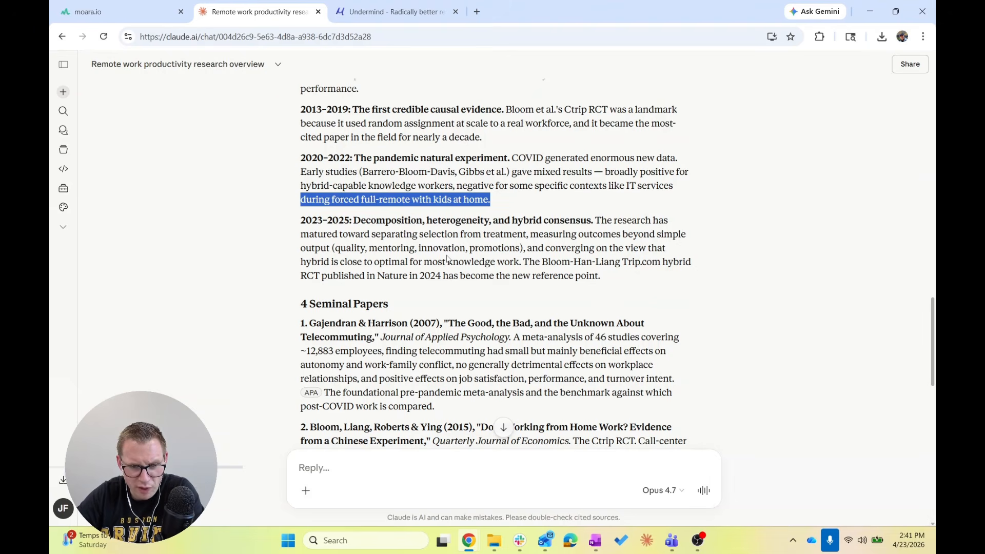
Step: Look through the seminal papers and download the first one, "The Good, the Bad, and the Unknown About Telecommuting," from its APA source
scroll(508, 280, down, 3)
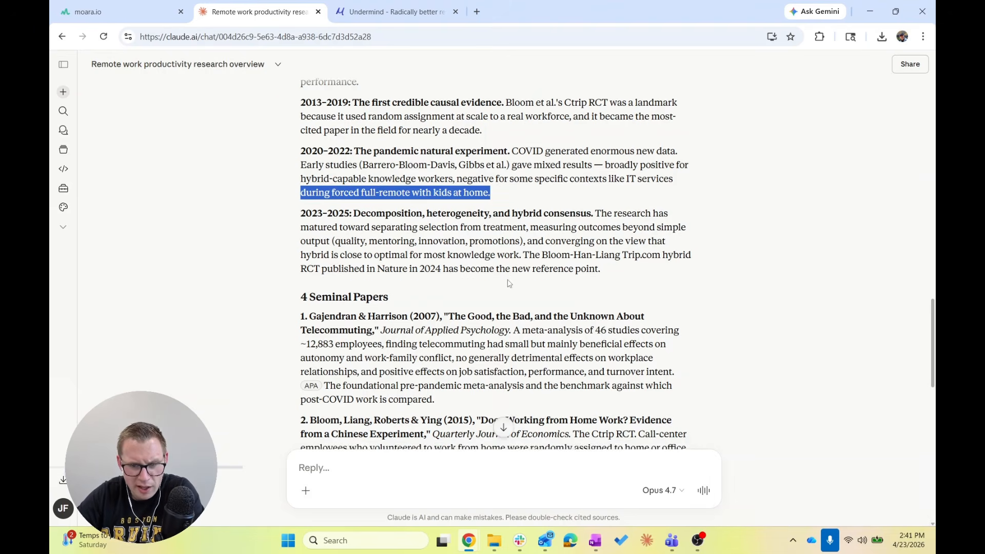
scroll(509, 284, down, 1)
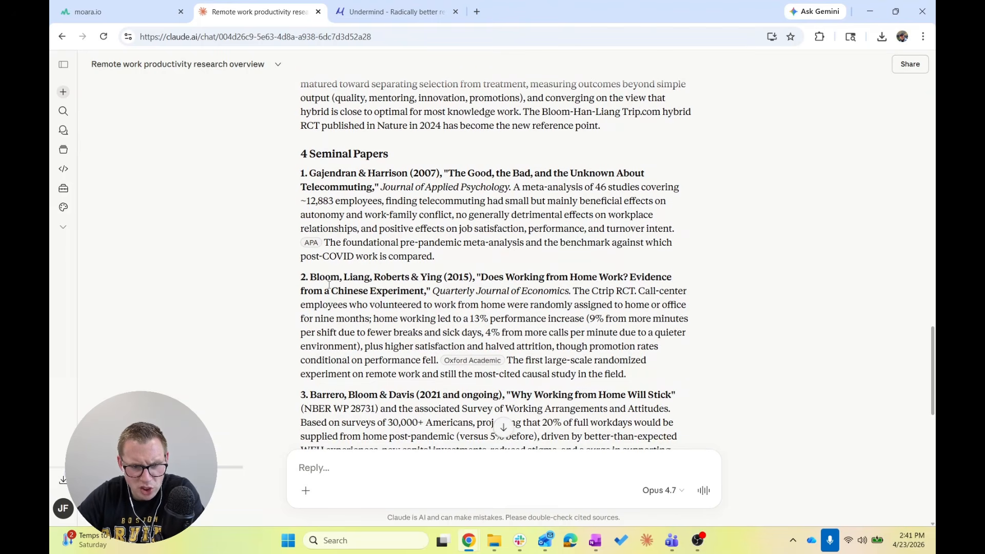
scroll(329, 285, down, 7)
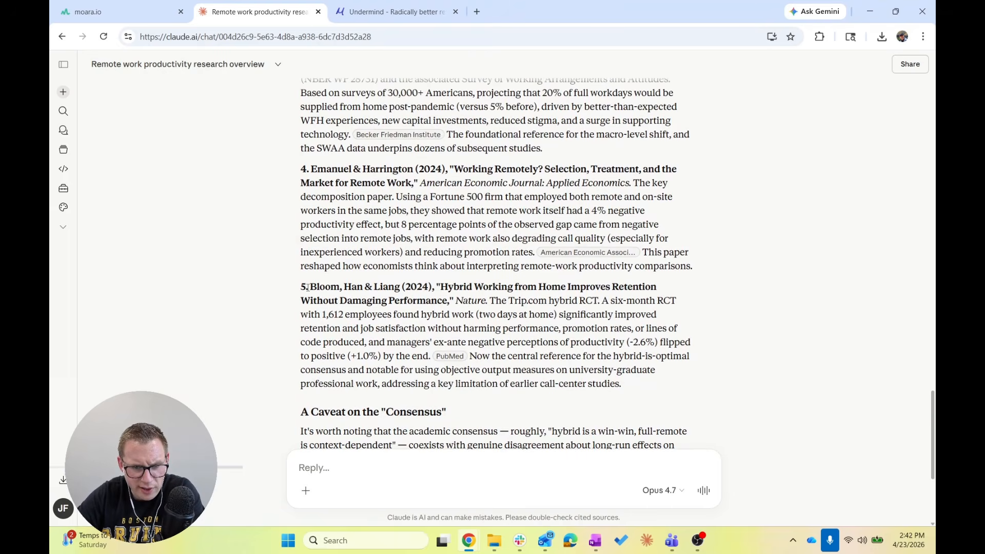
scroll(308, 288, up, 8)
scroll(308, 287, down, 3)
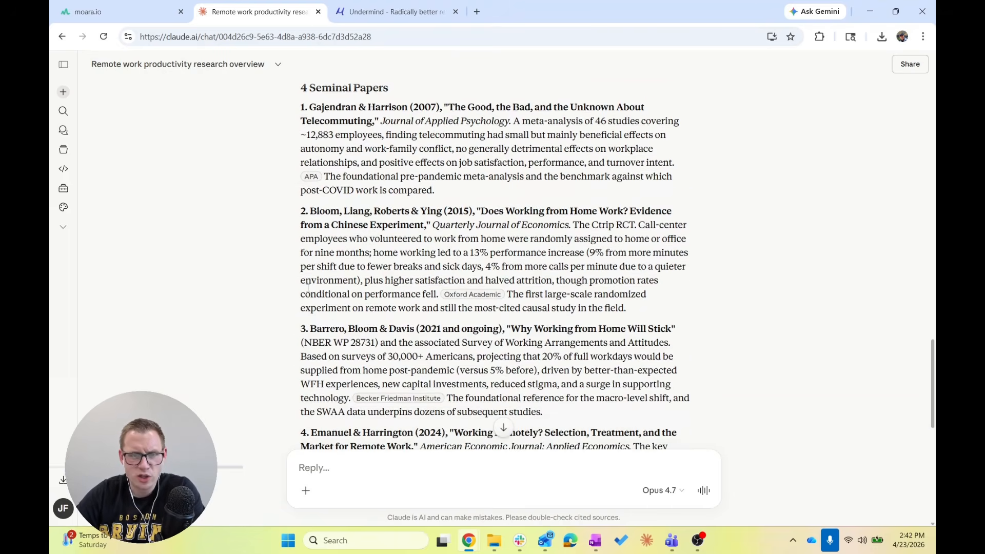
scroll(308, 287, up, 2)
scroll(308, 288, down, 1)
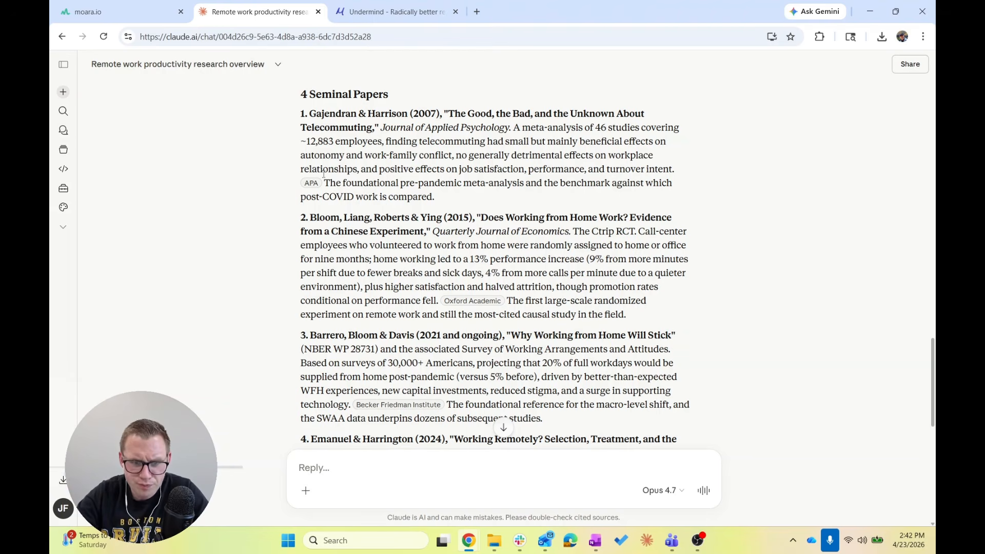
click(310, 183)
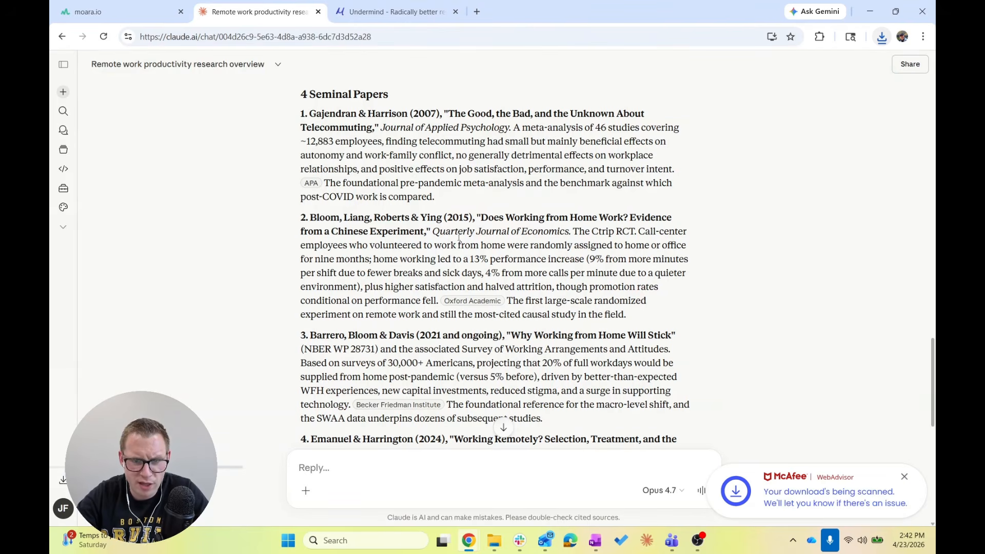
Step: Open the Oxford Academic page of the second seminal paper, check its full-text access options including institutional sign-in, and copy the article title
click(483, 302)
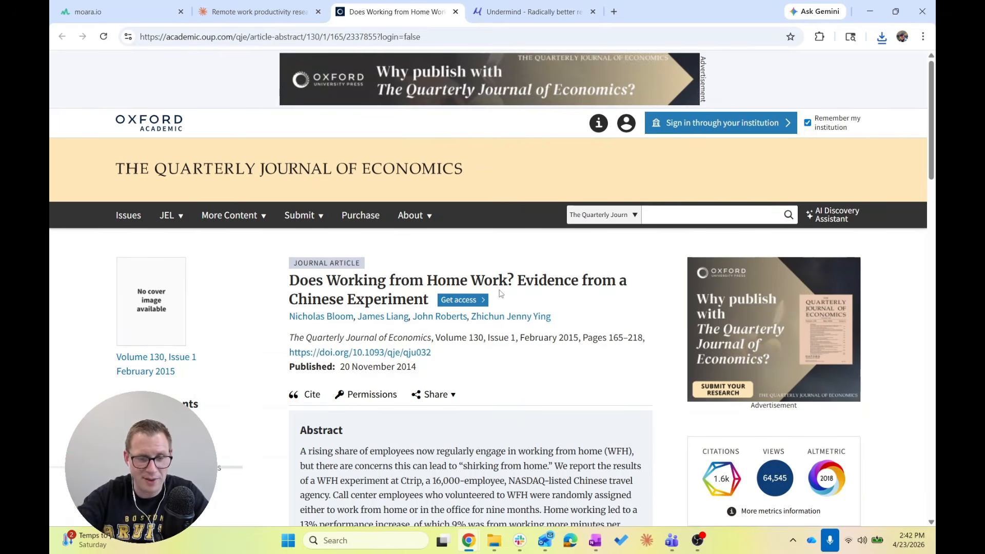
scroll(500, 293, down, 1)
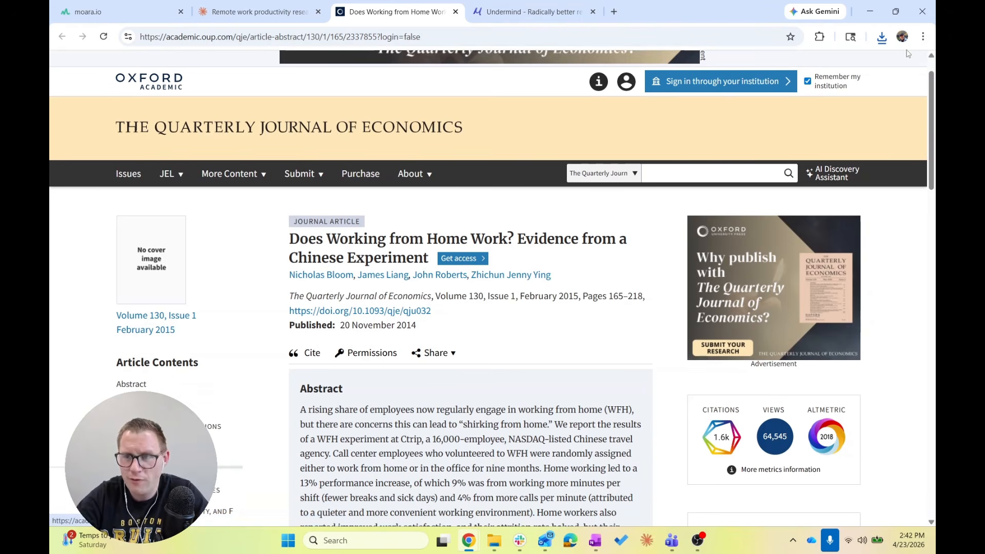
scroll(411, 305, down, 6)
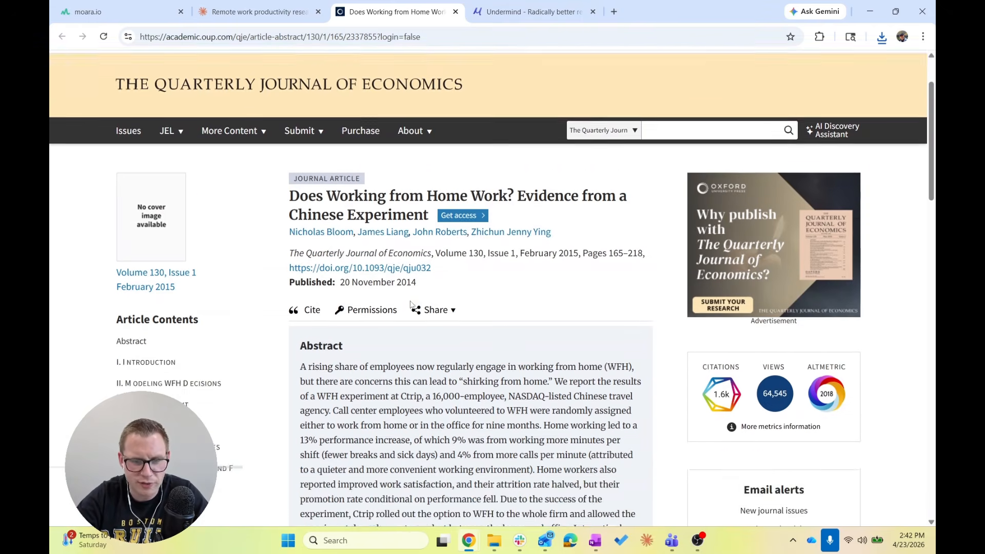
scroll(411, 305, up, 2)
scroll(411, 305, down, 10)
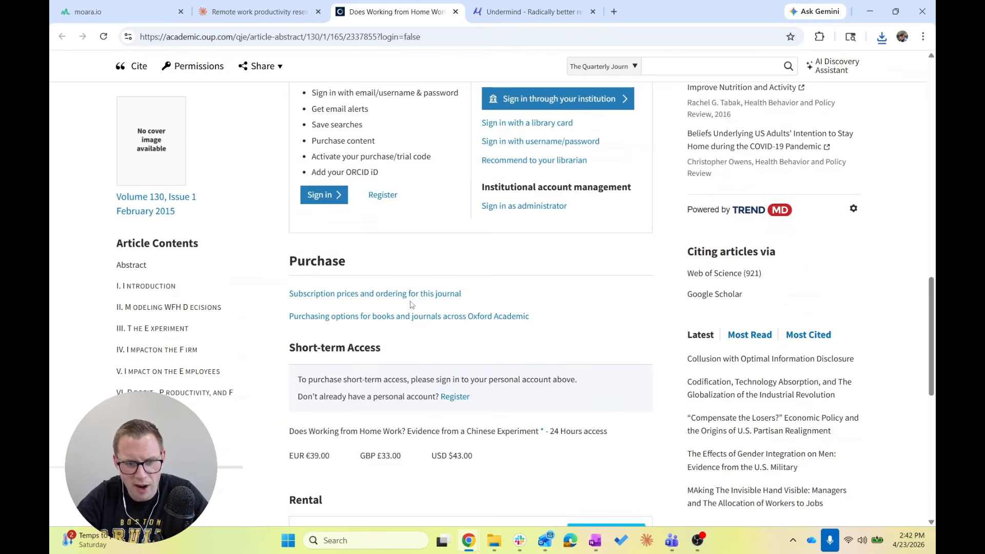
scroll(410, 305, up, 3)
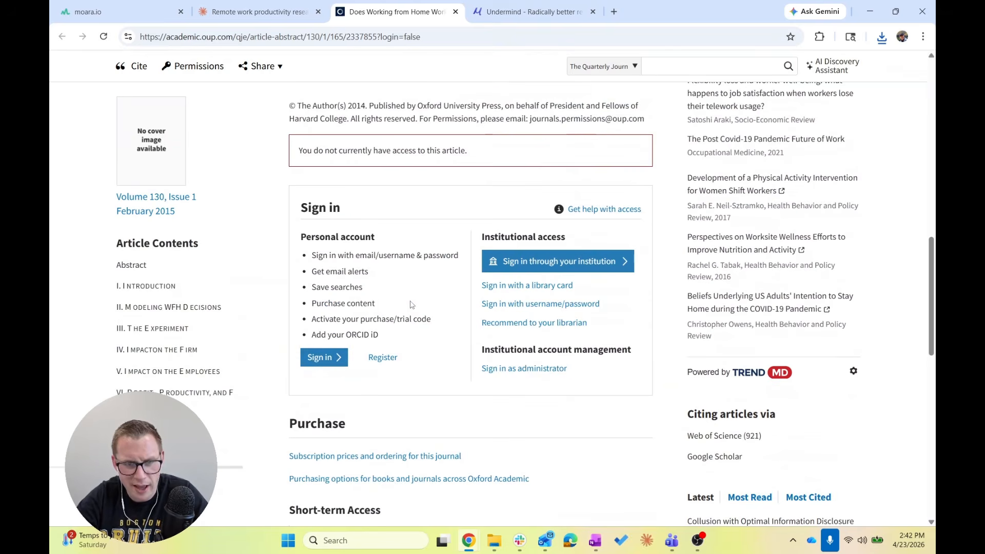
click(556, 263)
click(62, 37)
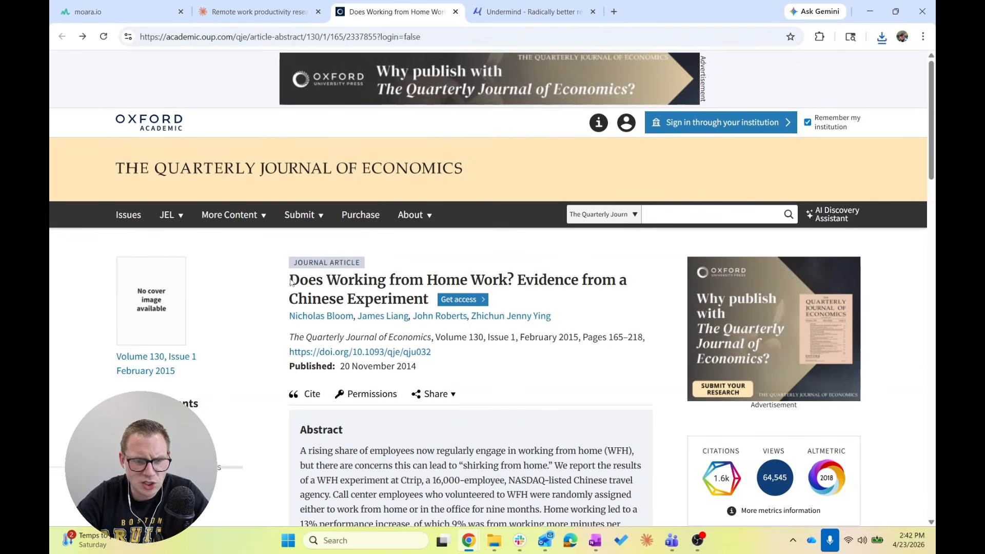
drag(291, 279, 429, 306)
key(ctrl+c)
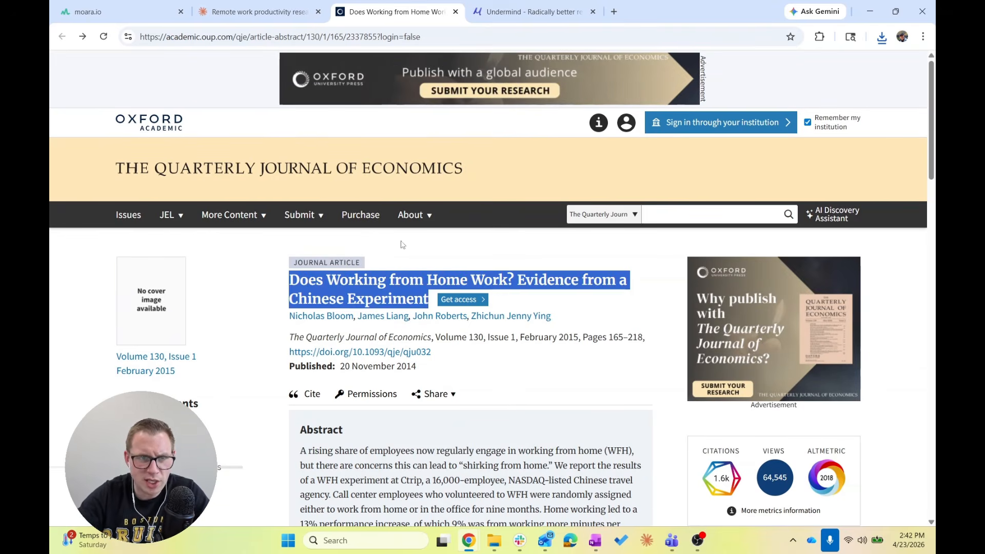
Step: Switch to the moara.io review library and import the downloaded PDF apl-9261524
click(103, 6)
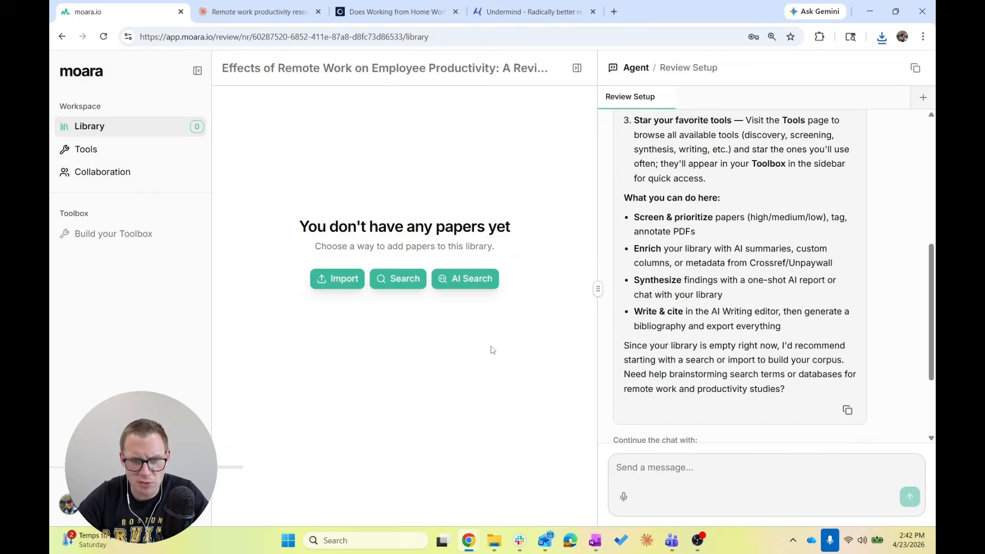
click(340, 280)
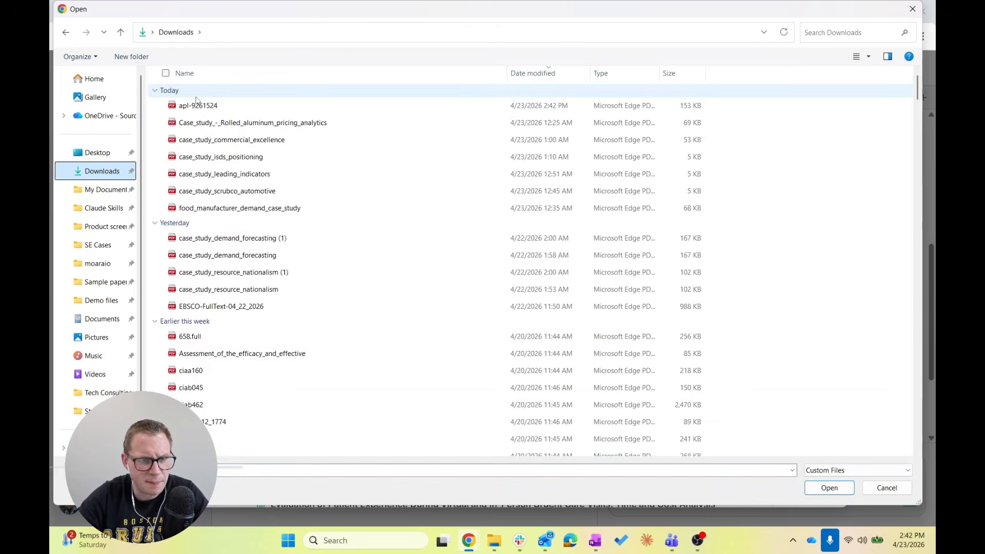
click(196, 106)
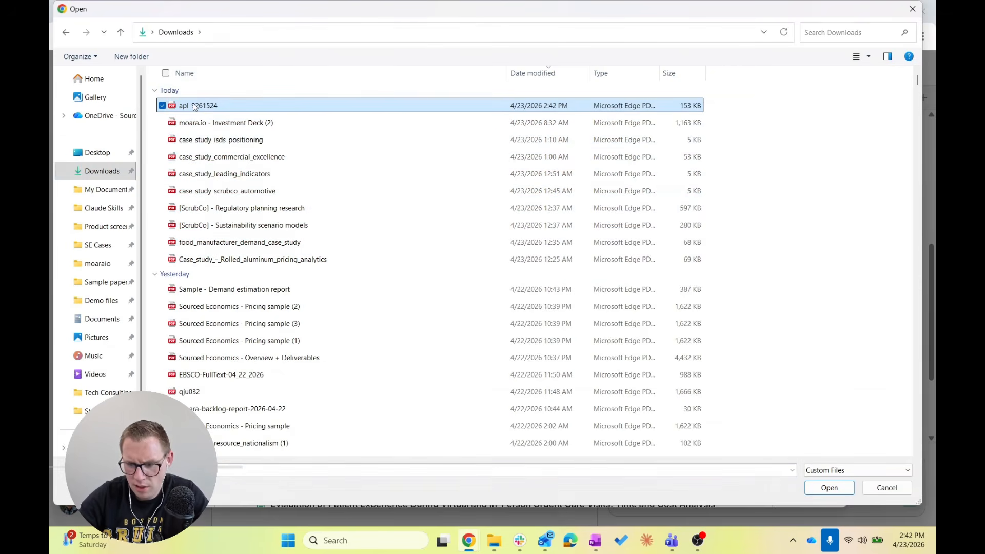
double_click(196, 107)
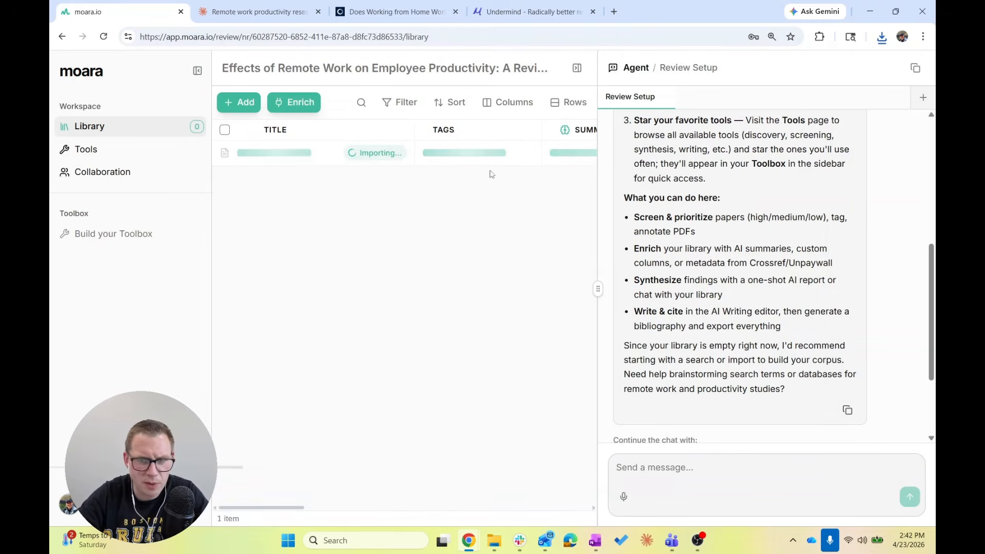
Step: Search Google Scholar from the library for "Does Working from Home Work? Evidence from a Chinese Experiment" and add the paper
click(238, 103)
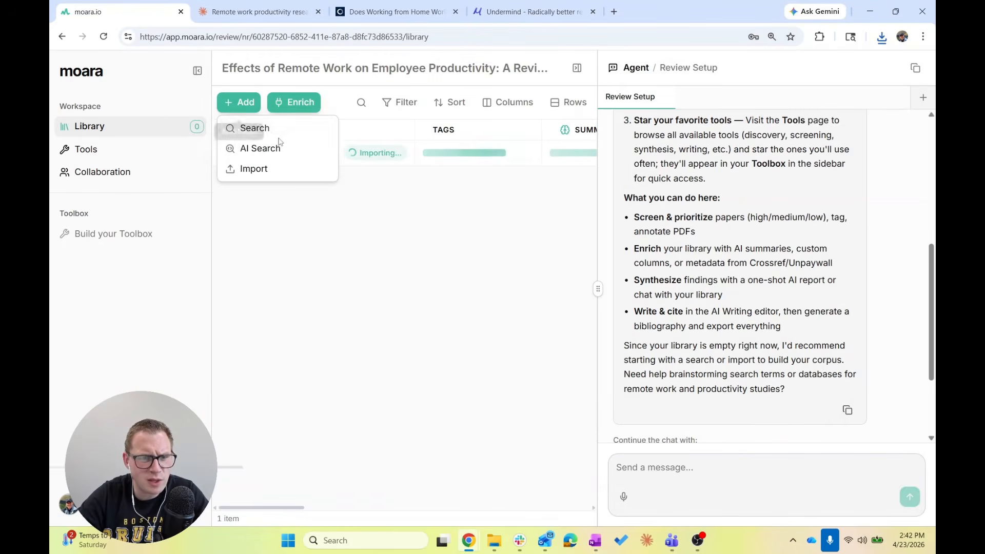
click(251, 128)
key(ctrl+v)
key(Return)
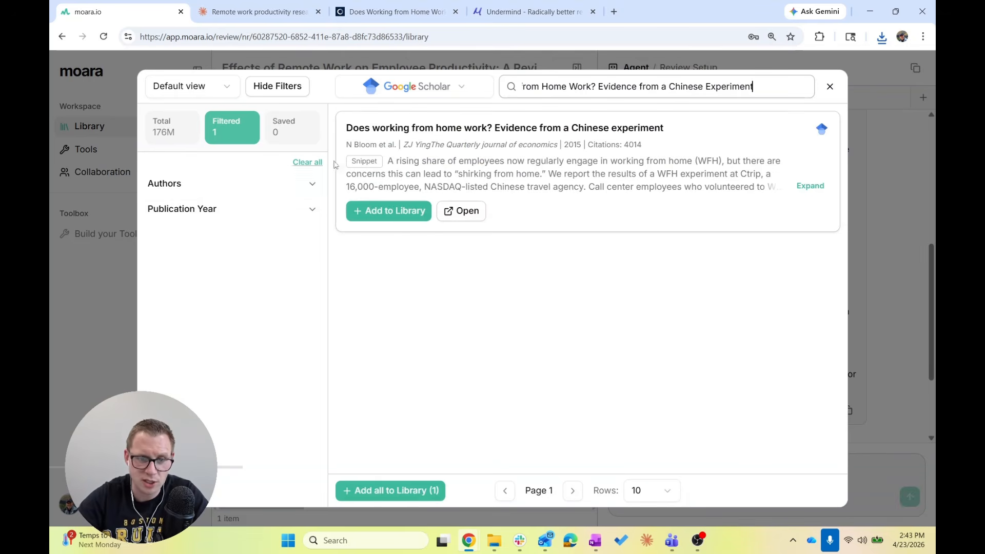
click(379, 210)
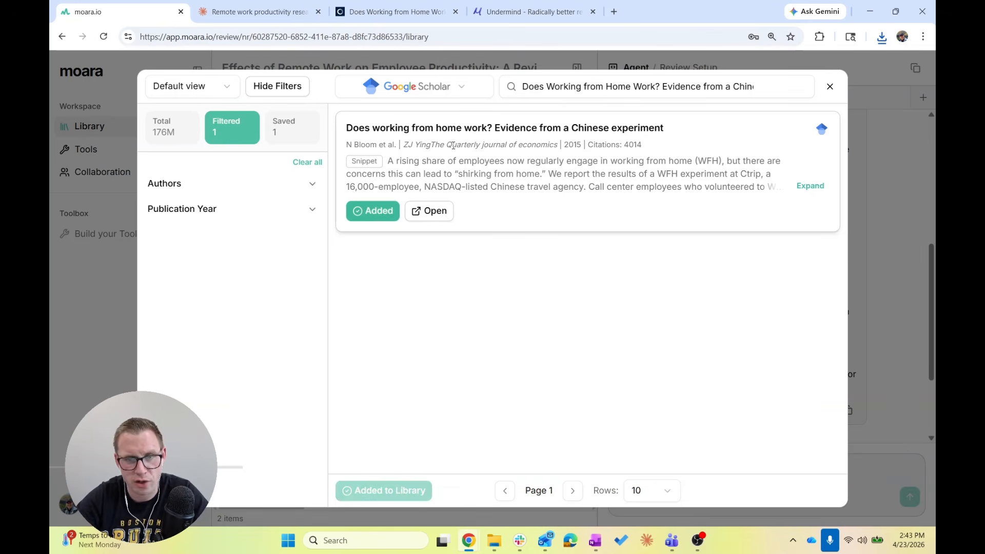
Step: From Claude's overview, open the Becker Friedman Institute page for "Why Working From Home Will Stick," download the working paper, and return to the overview
click(256, 11)
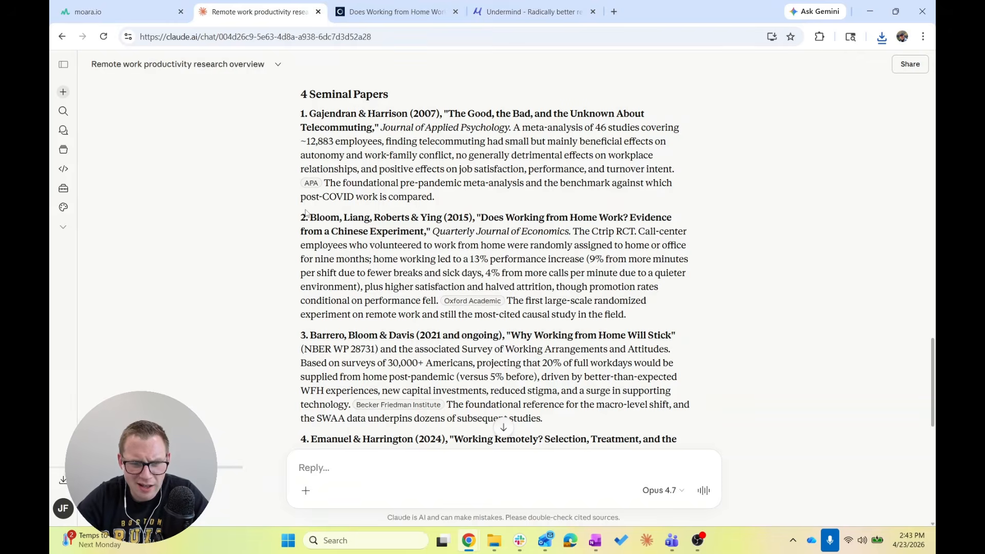
scroll(277, 238, down, 3)
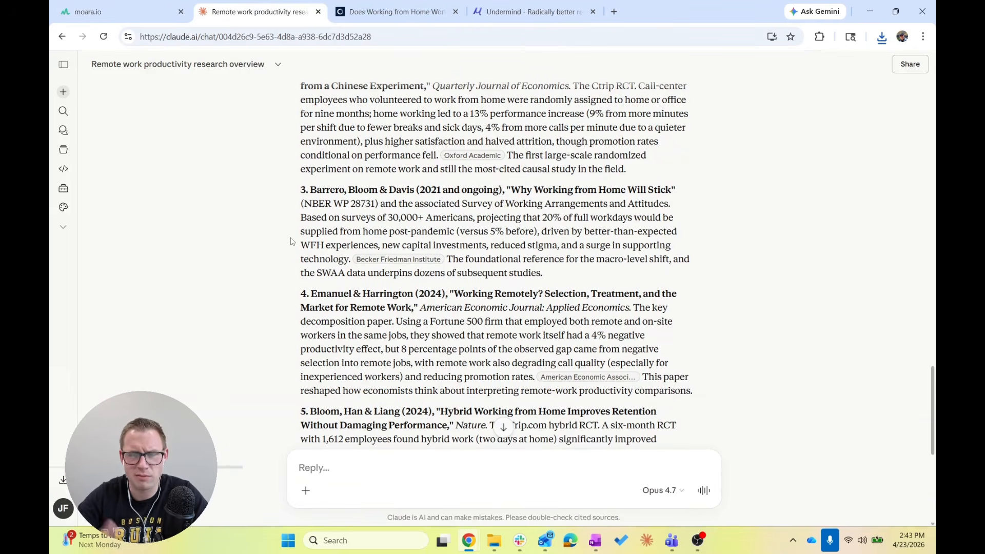
click(419, 260)
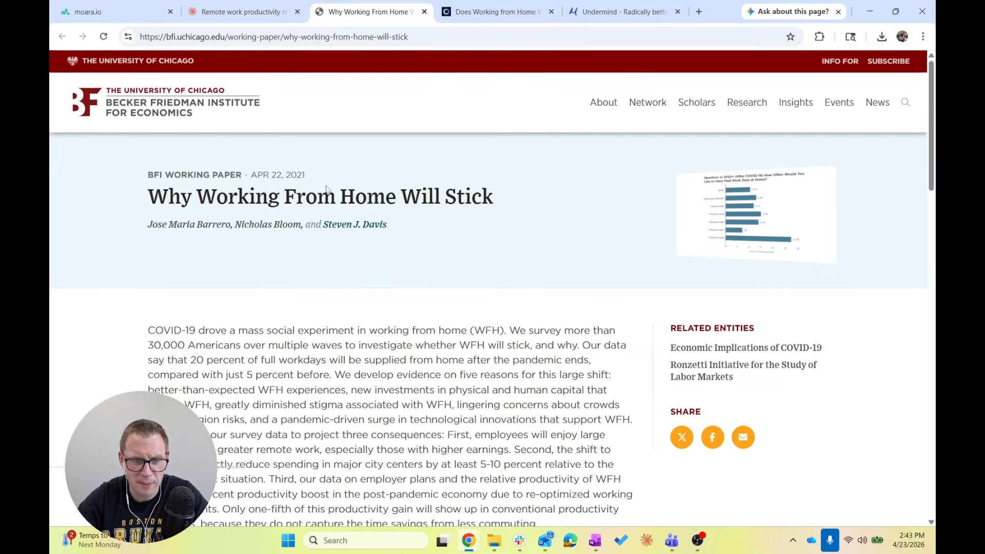
scroll(380, 247, down, 10)
scroll(381, 247, up, 4)
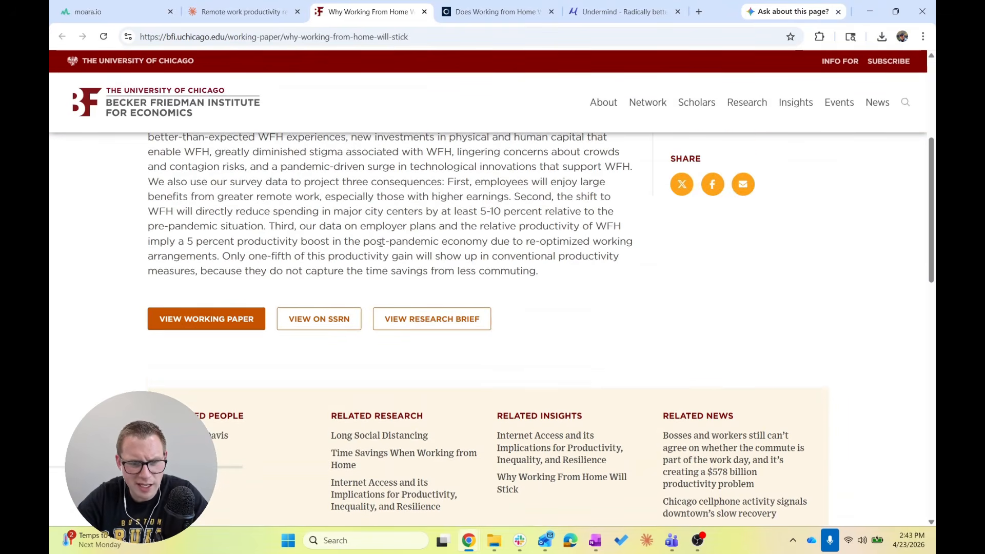
click(224, 329)
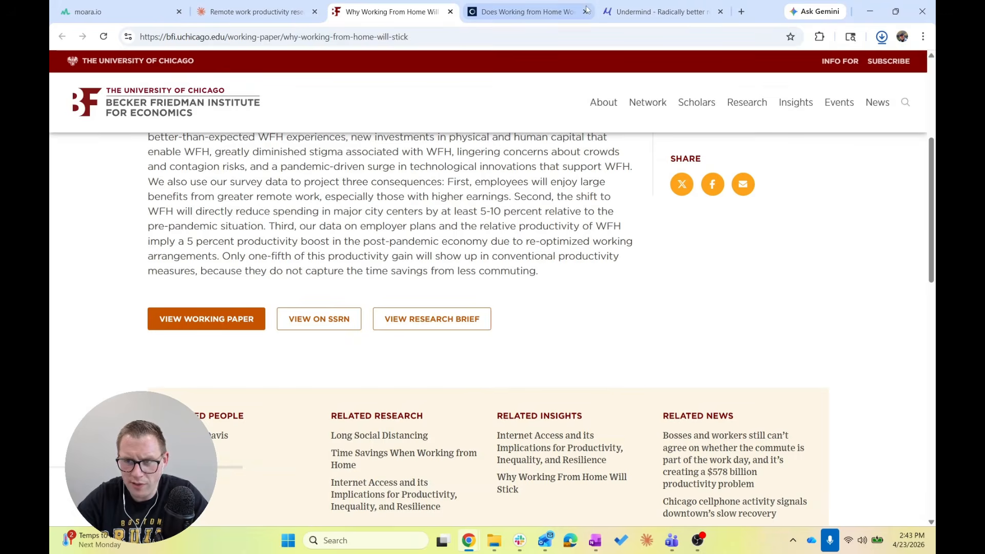
scroll(416, 276, up, 5)
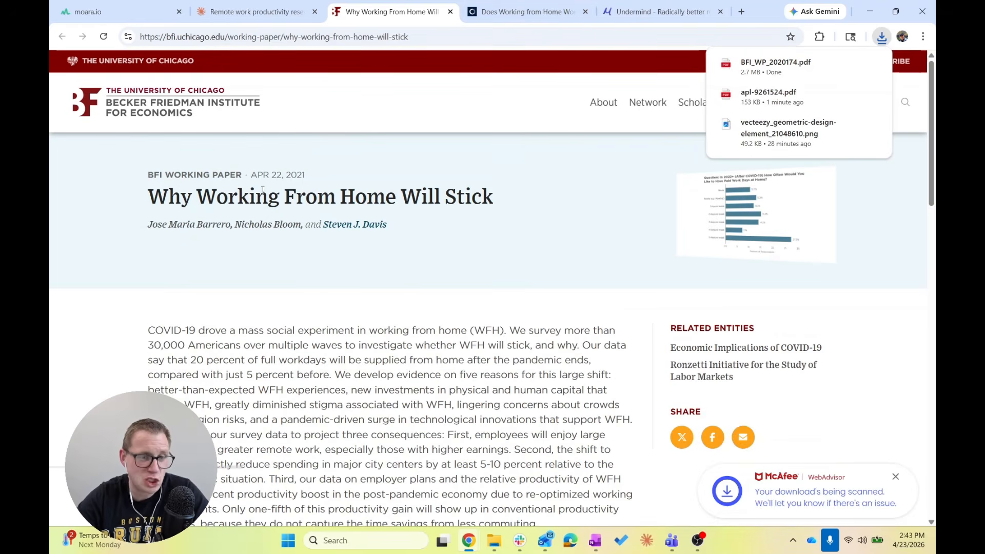
click(256, 12)
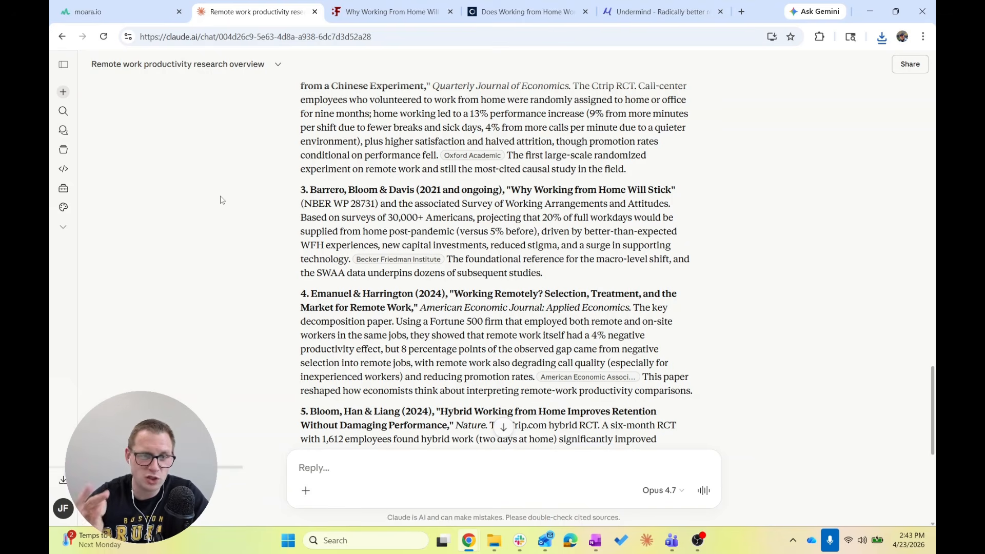
Step: From Claude's overview, open the source pages of the fourth and fifth seminal papers, and close the Becker Friedman Institute page
click(581, 383)
key(ctrl+shift+Tab)
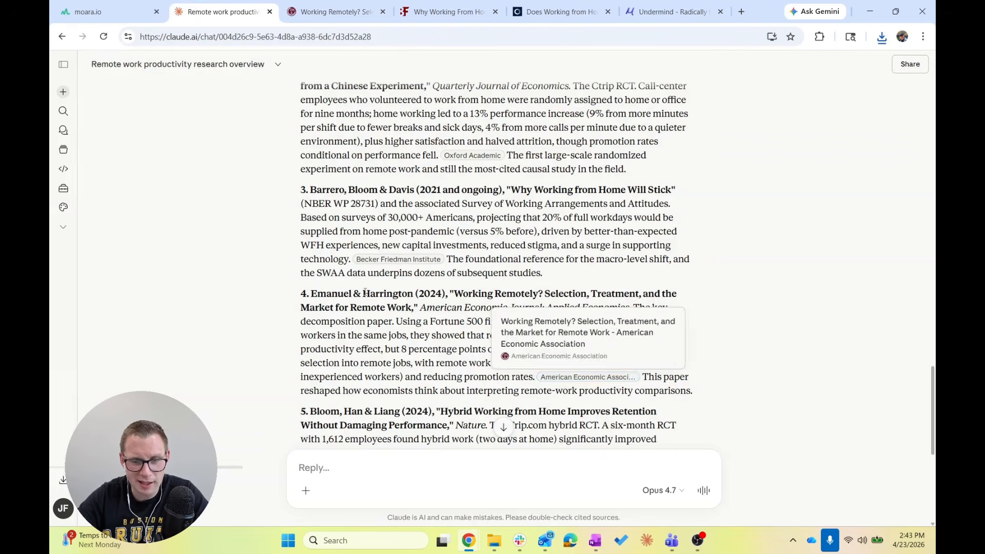
scroll(364, 293, down, 5)
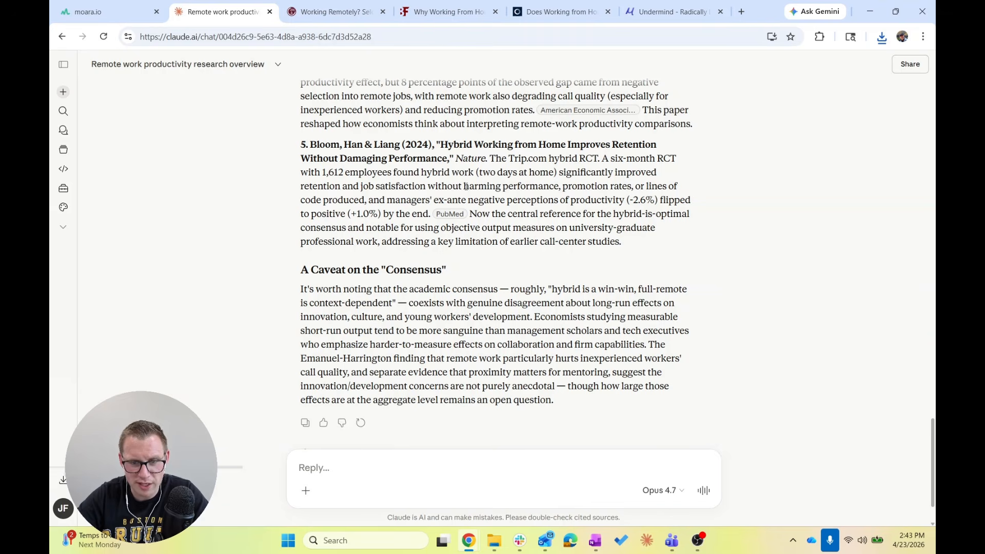
click(449, 214)
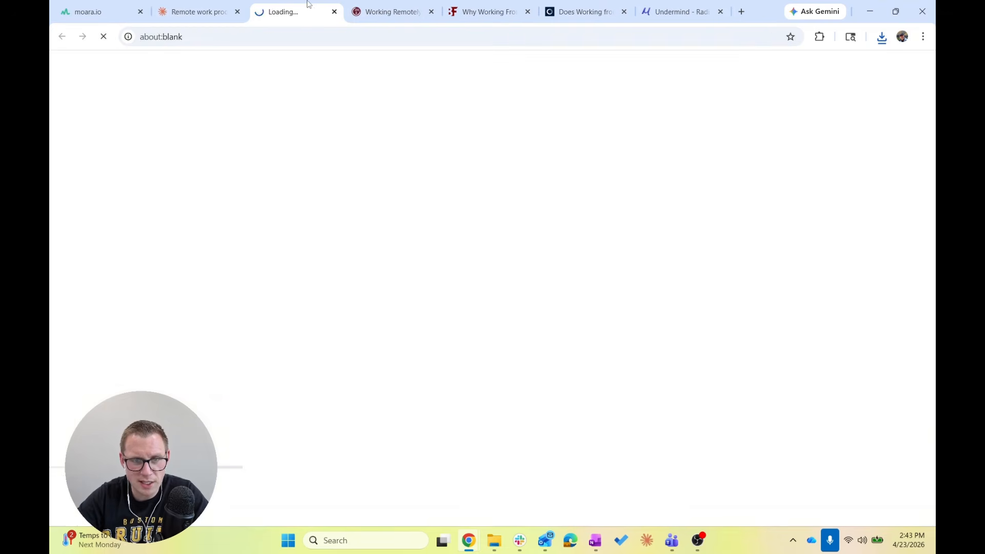
click(499, 6)
click(528, 11)
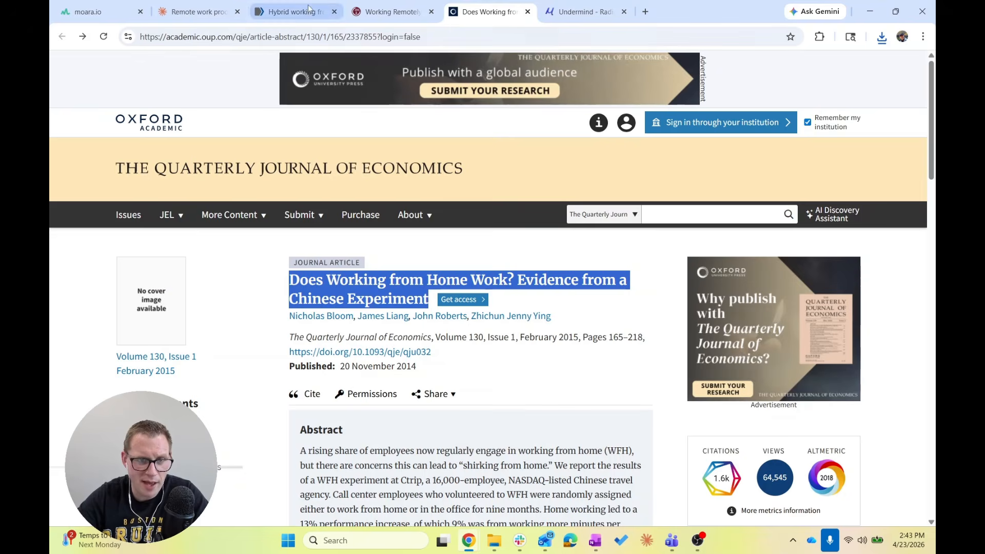
Step: Download the full-text PDFs of "Working Remotely?" from the American Economic Association and "Hybrid working from home" from PubMed Central
click(293, 11)
scroll(683, 301, down, 3)
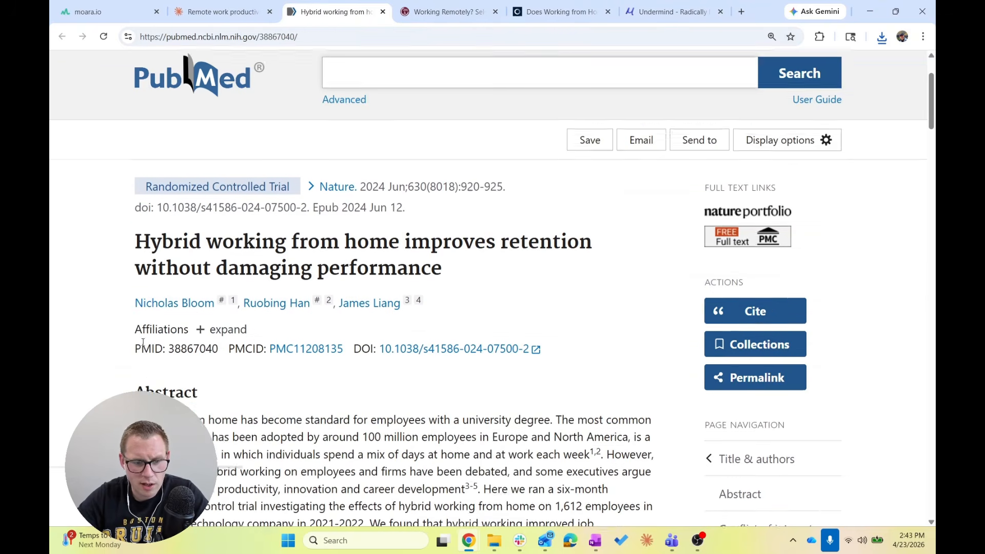
click(731, 157)
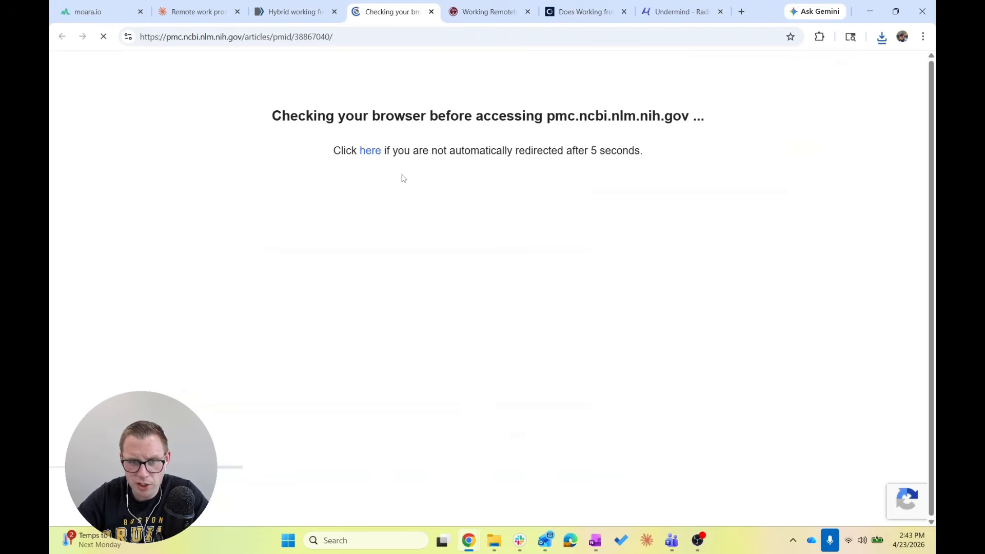
click(470, 11)
scroll(662, 310, down, 1)
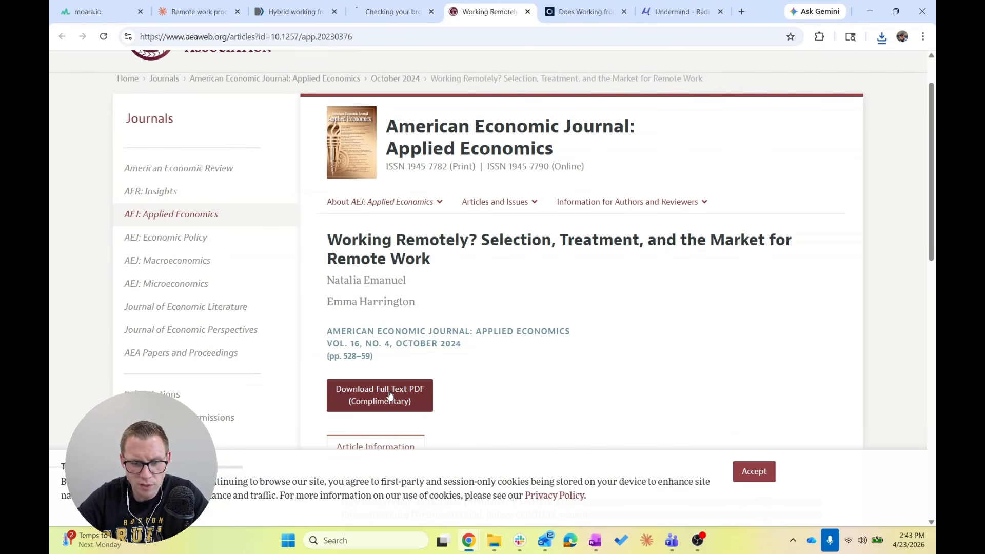
click(390, 11)
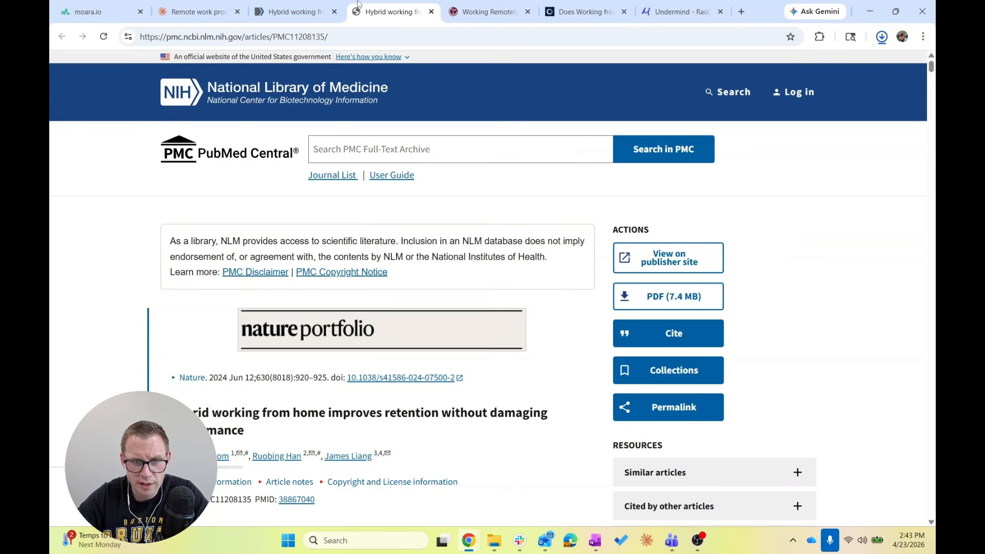
click(667, 298)
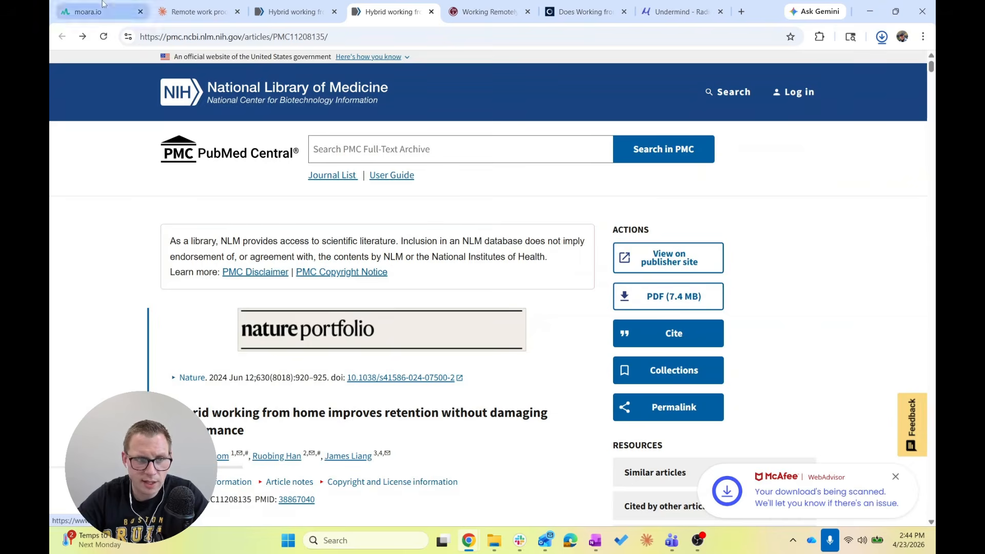
Step: Switch to the moara.io review library and import the downloaded PDFs 41586_2024_Article_7500, BFI_WP_2020174 and the "Working Remotely?" article together
click(90, 11)
click(111, 148)
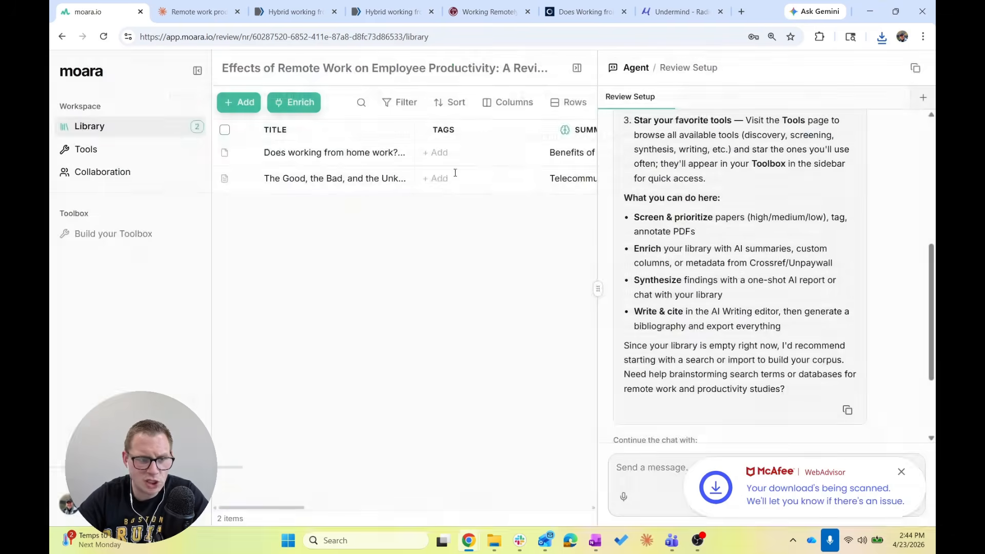
click(239, 102)
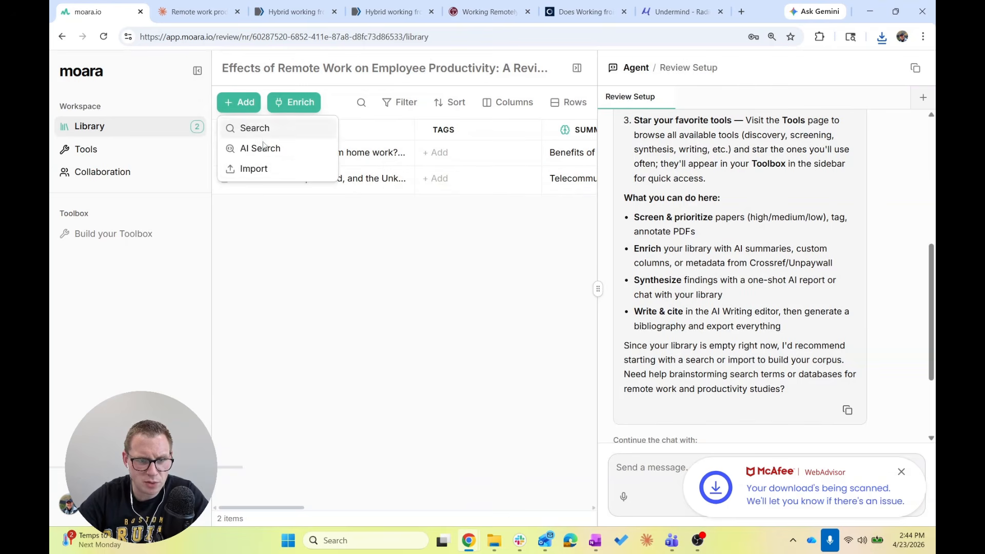
click(253, 168)
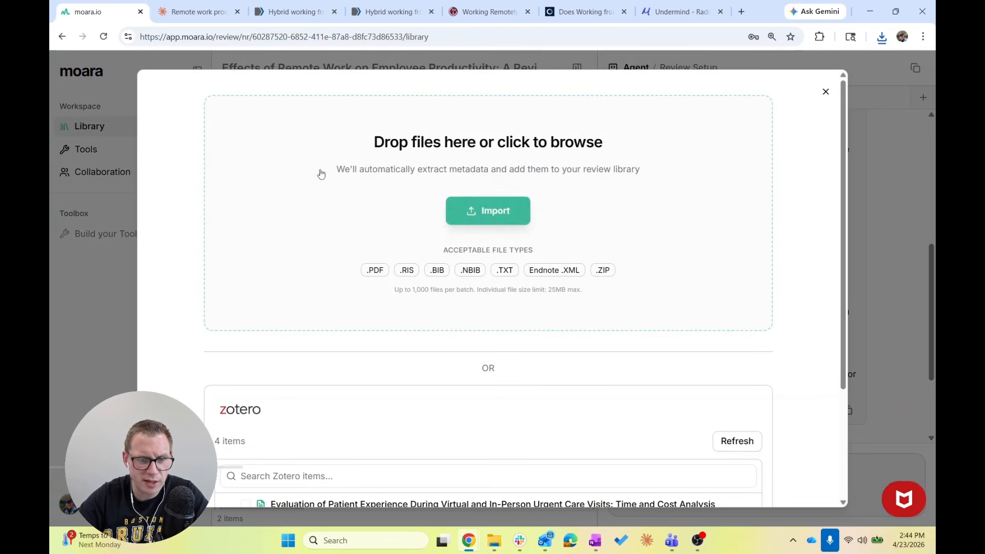
click(498, 215)
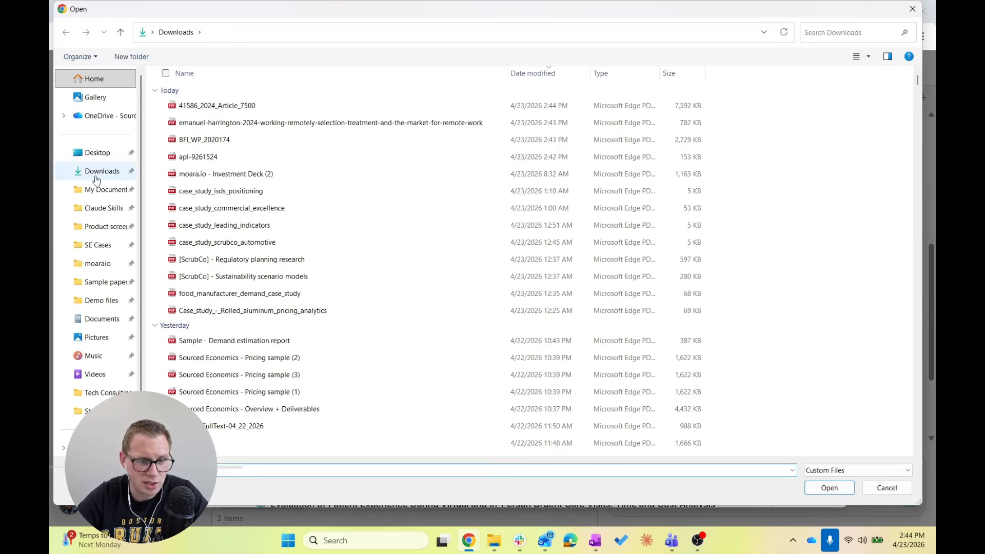
click(96, 177)
click(205, 106)
ctrl+click(203, 118)
ctrl+click(209, 141)
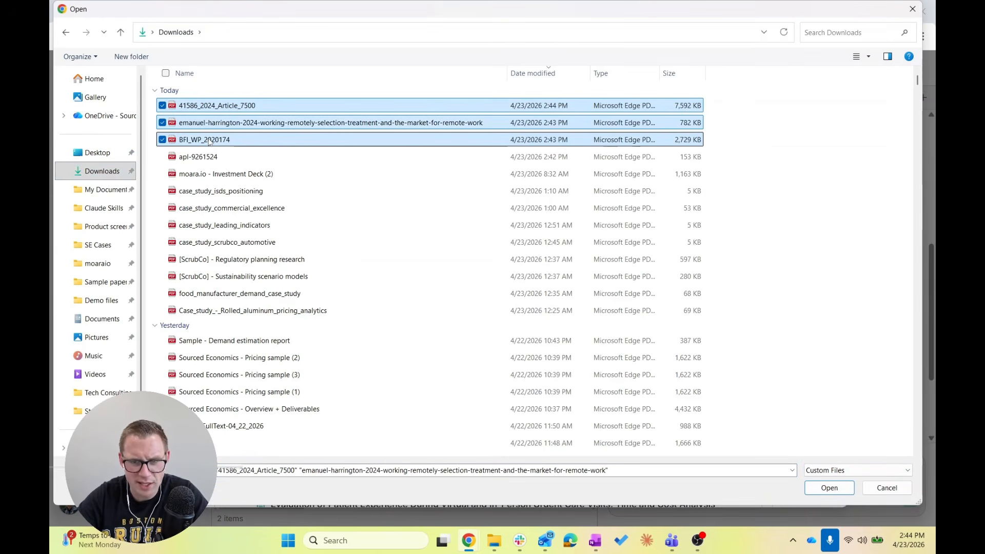
key(Return)
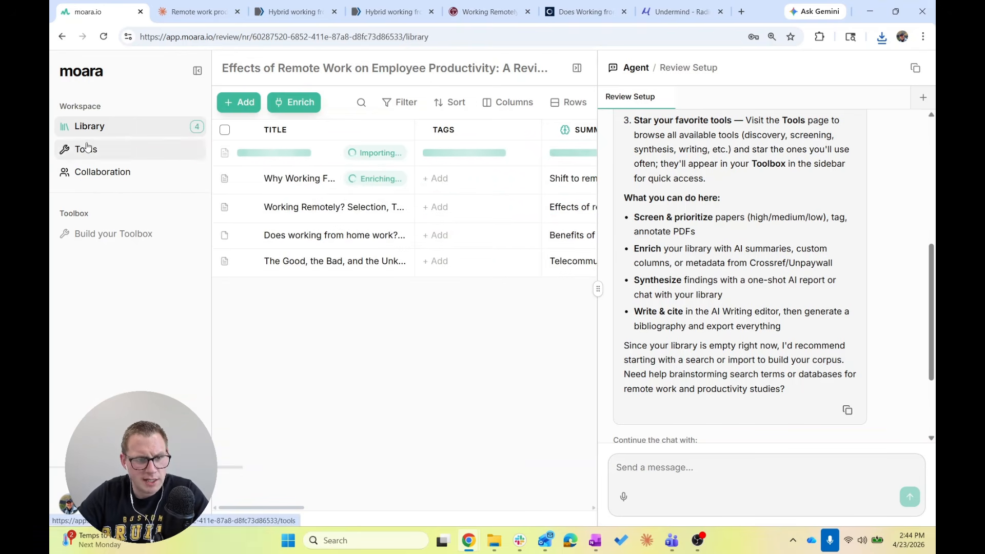
Step: Hide the agent panel, star Screening among the moara.io tools to add it to the toolbox, and open it
click(86, 150)
click(576, 68)
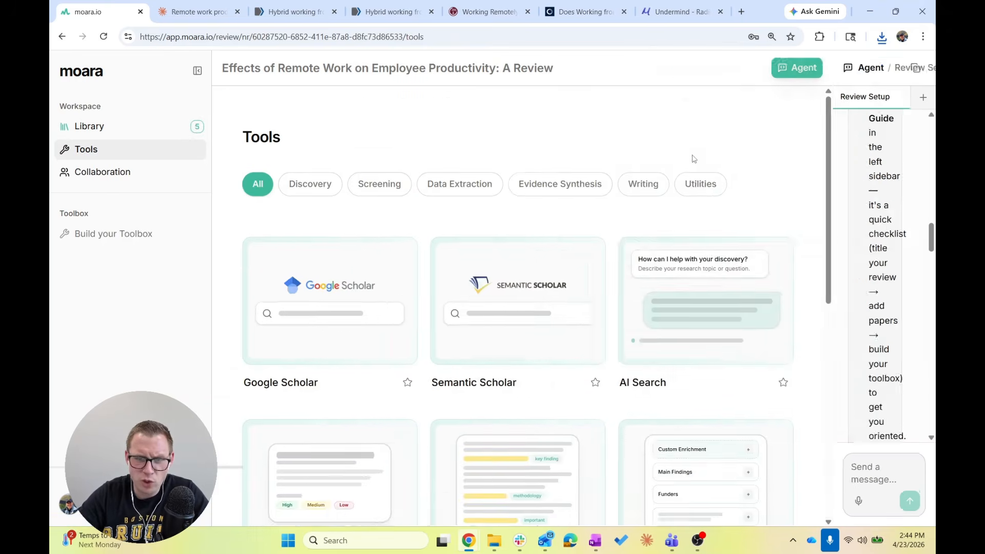
scroll(449, 370, down, 7)
scroll(452, 359, down, 2)
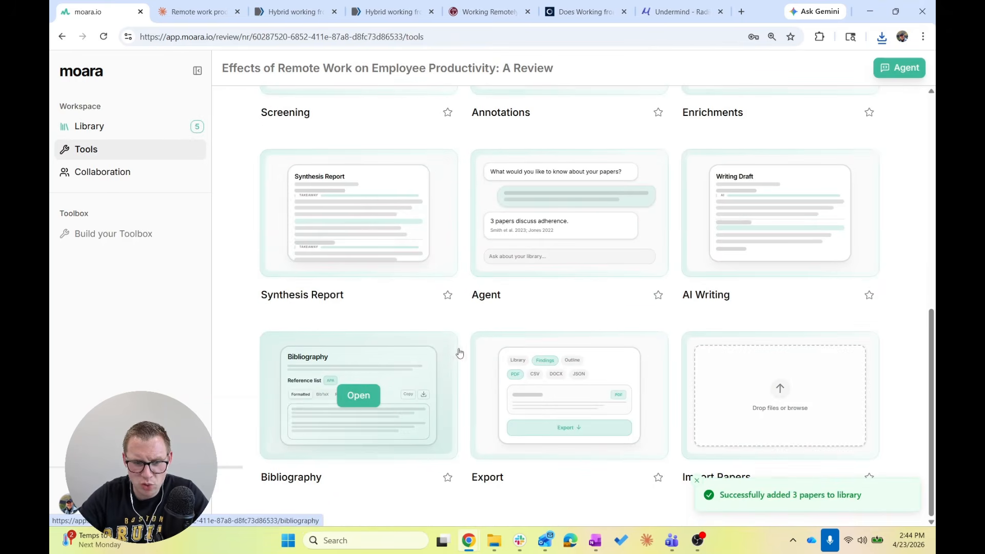
scroll(441, 380, up, 4)
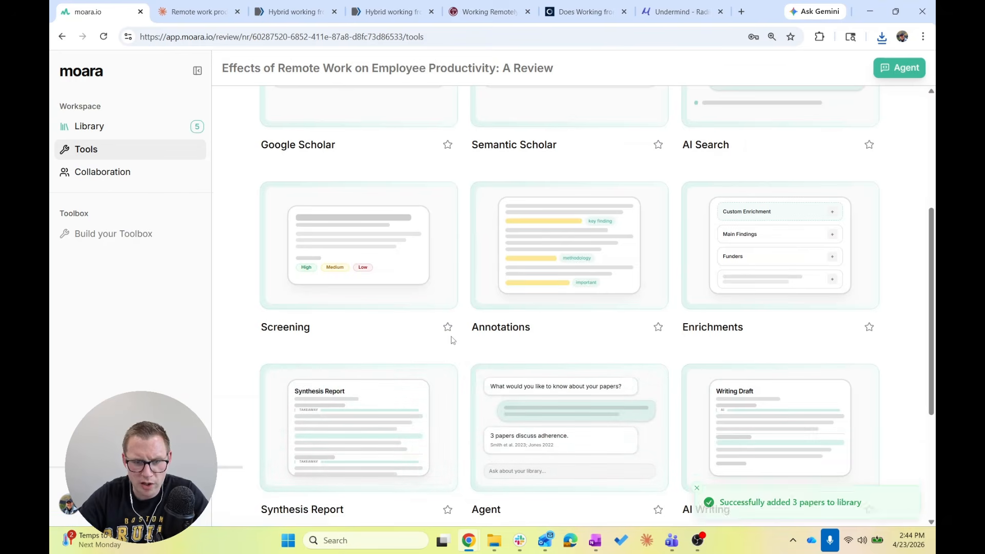
click(447, 327)
click(175, 233)
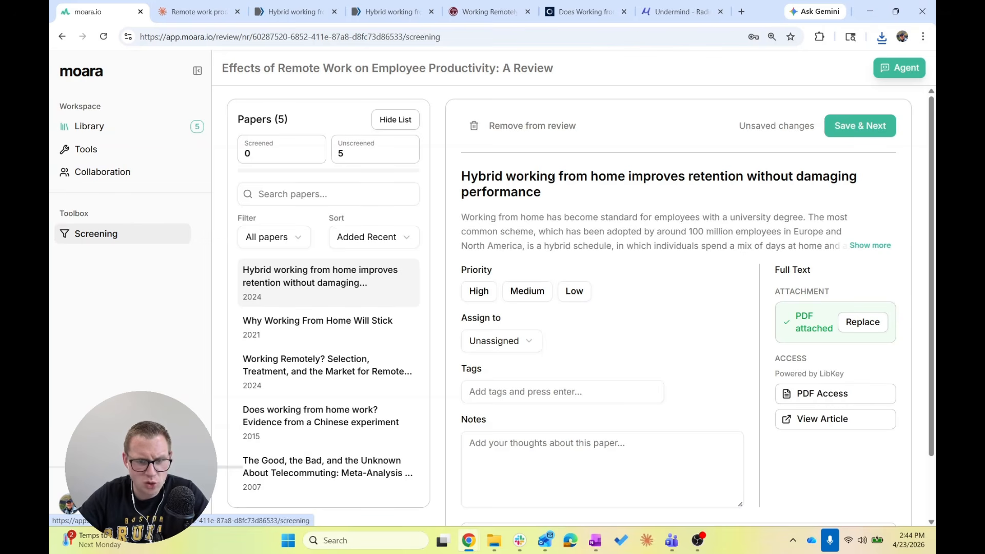
Step: In Screening, select "Does working from home work? Evidence from a Chinese experiment" and download its full-text PDF through EBSCO
click(324, 330)
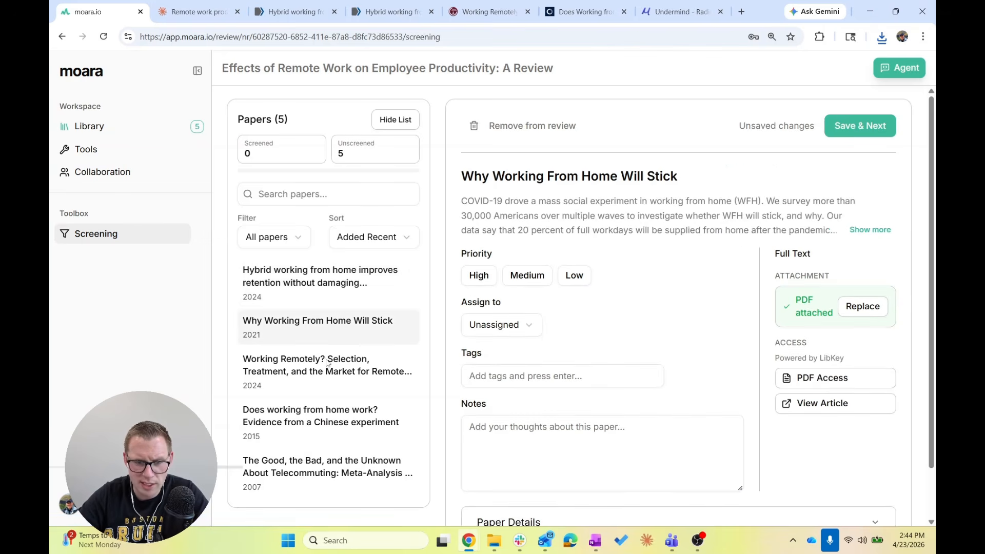
click(339, 370)
click(355, 415)
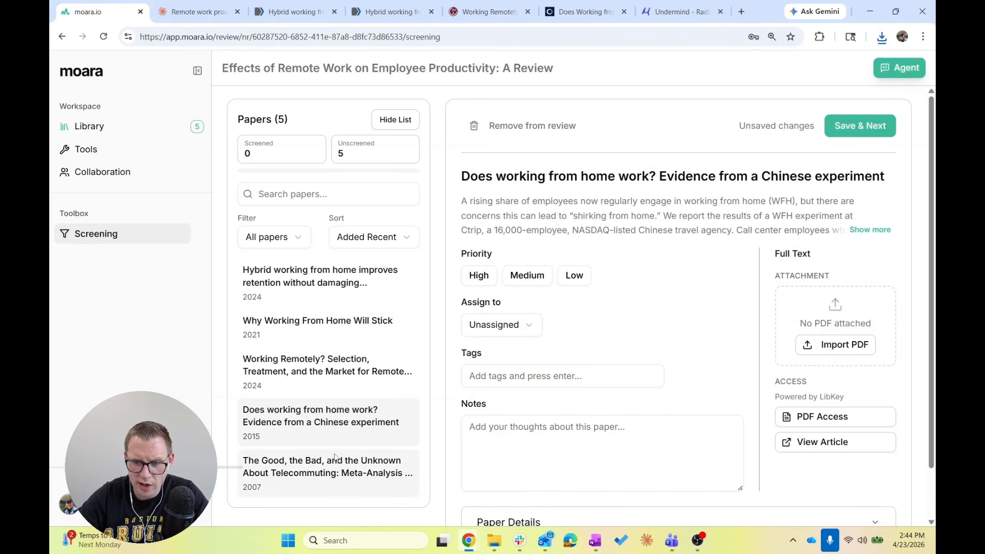
click(815, 440)
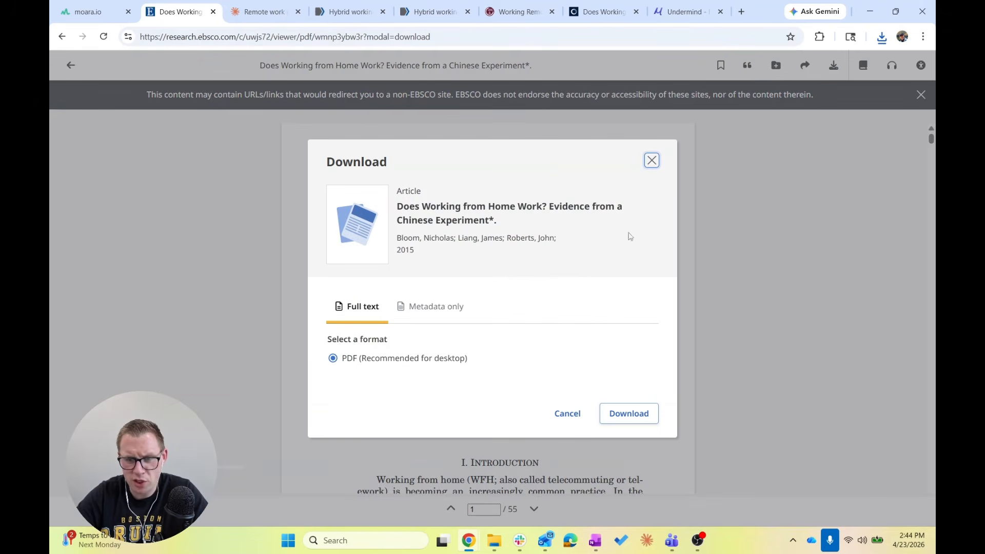
click(635, 416)
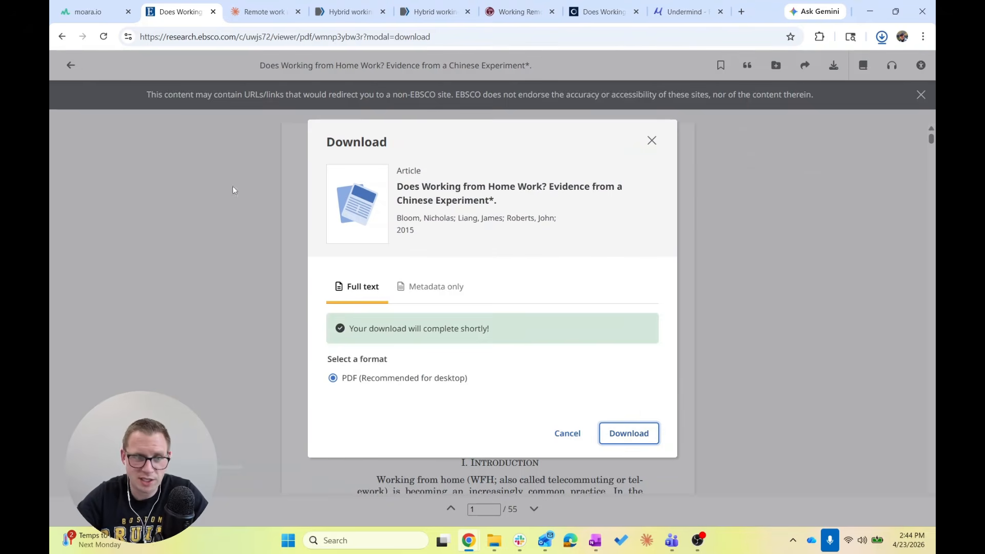
Step: Switch back to moara.io, attach EBSCO-FullText-04_23_2026 to the Chinese experiment paper, and return to the review library
click(92, 11)
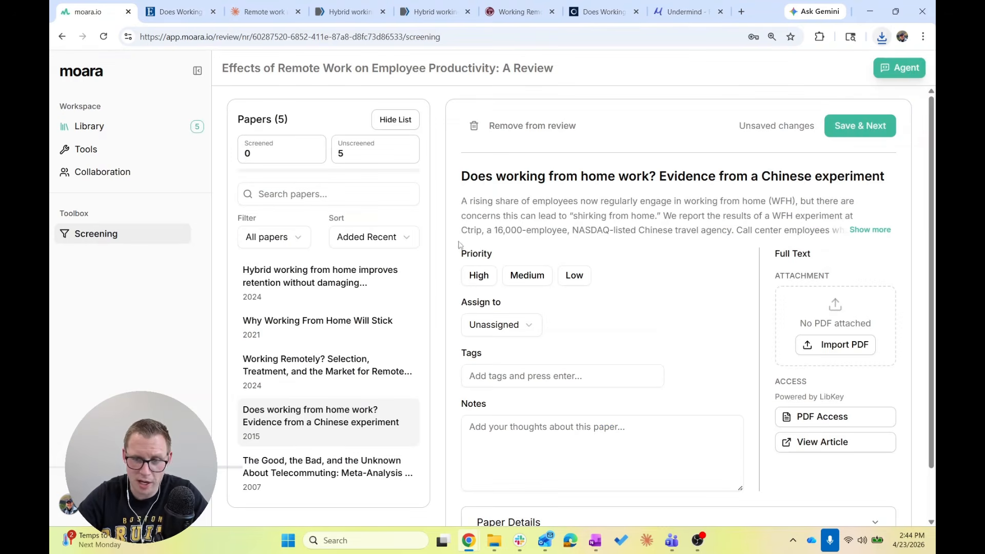
click(822, 347)
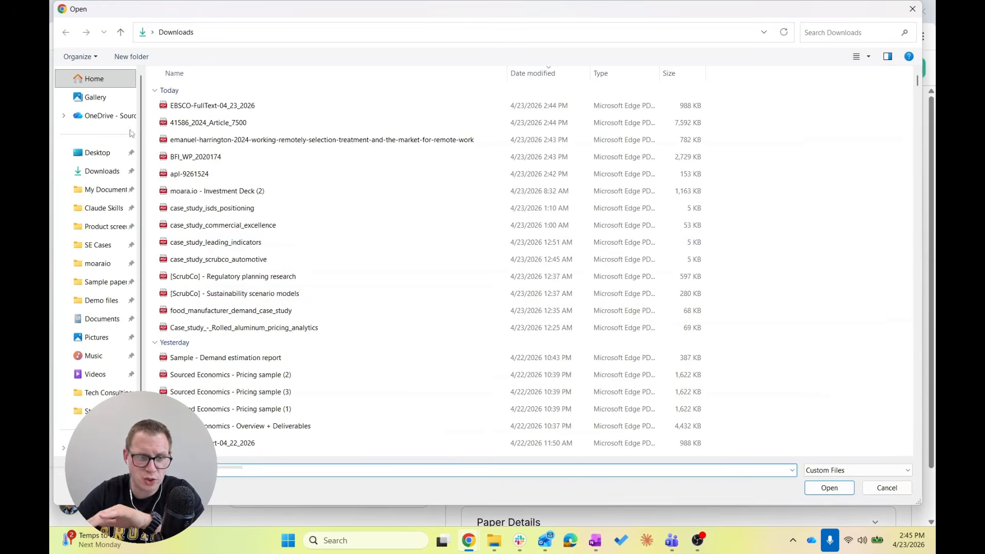
click(118, 177)
double_click(248, 105)
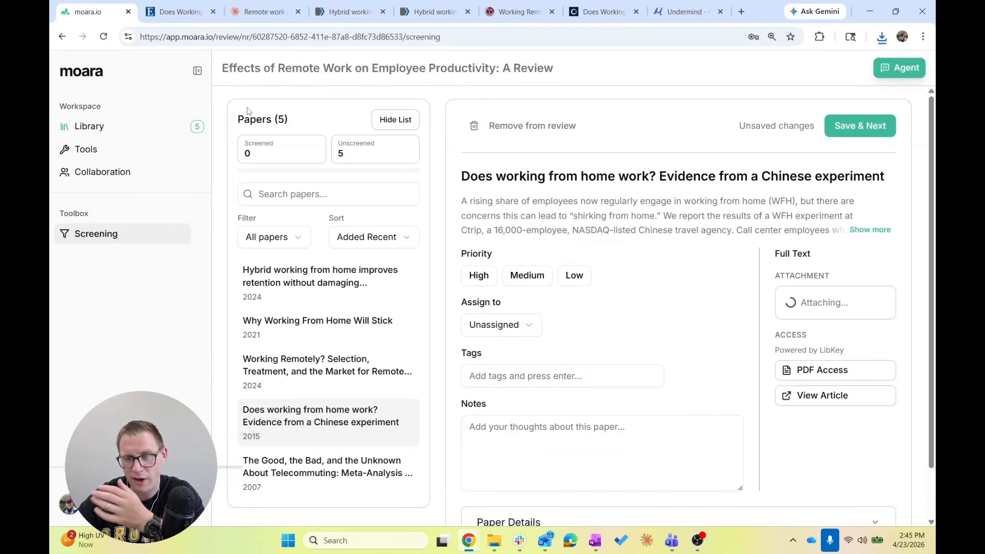
click(527, 275)
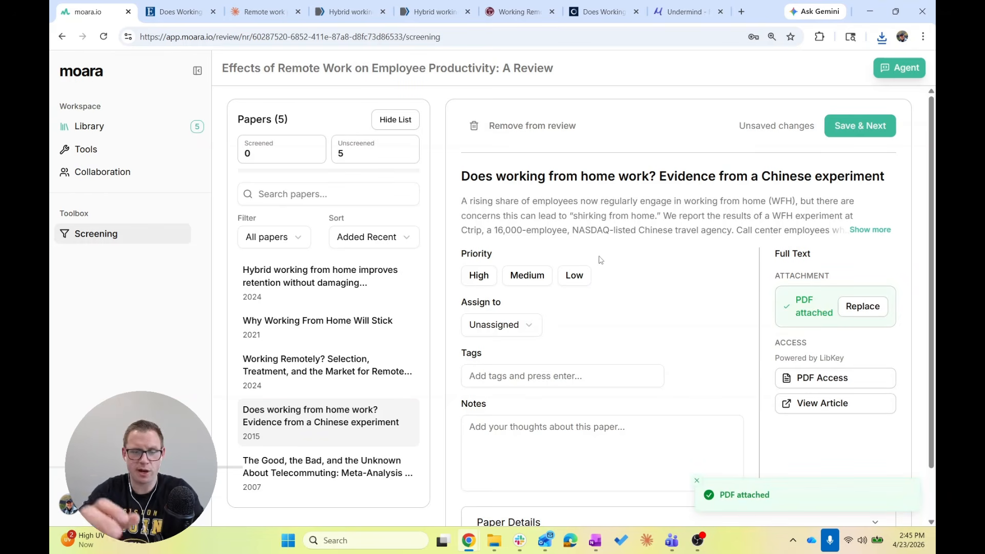
click(84, 126)
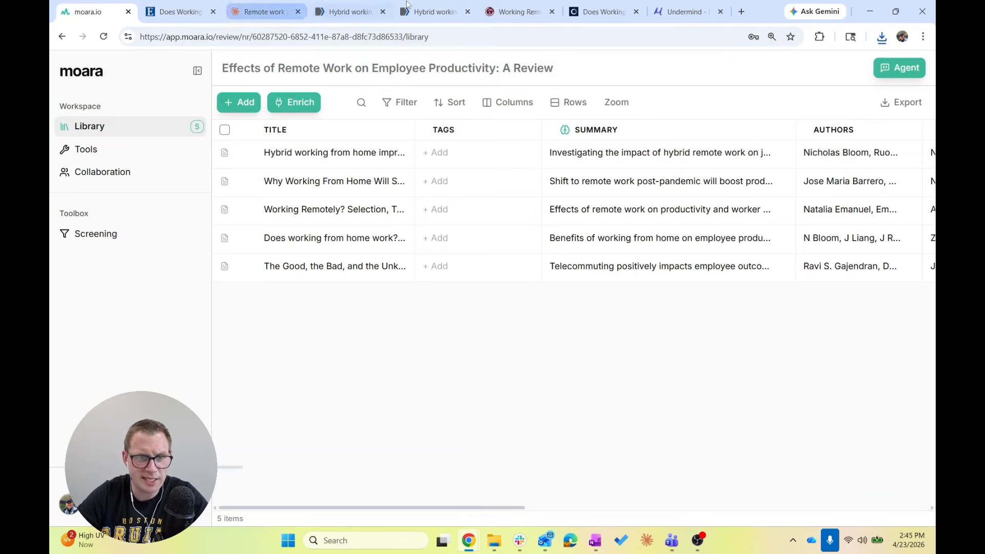
Step: Close the PubMed, PubMed Central, American Economic Association and Oxford Academic pages
click(358, 4)
click(383, 11)
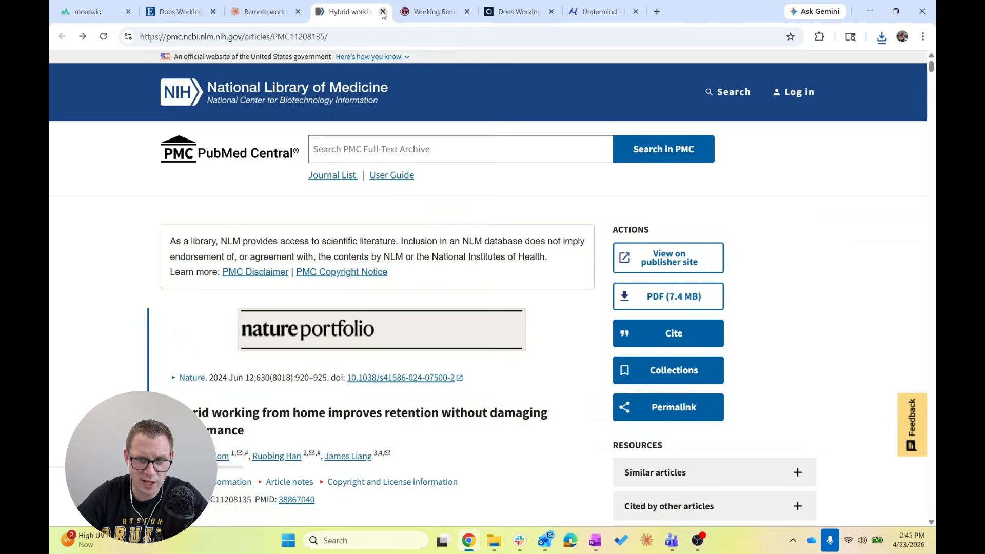
click(383, 11)
click(383, 11)
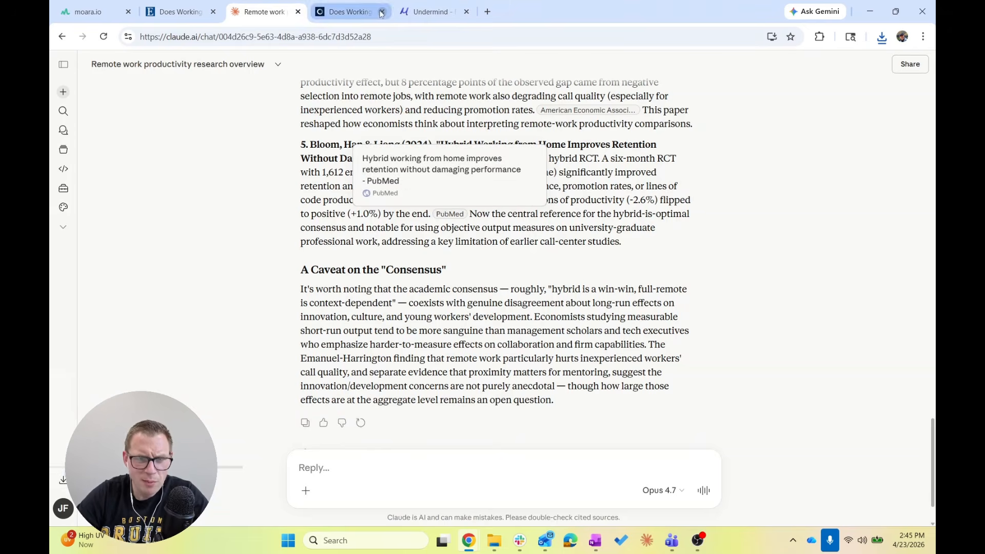
click(382, 11)
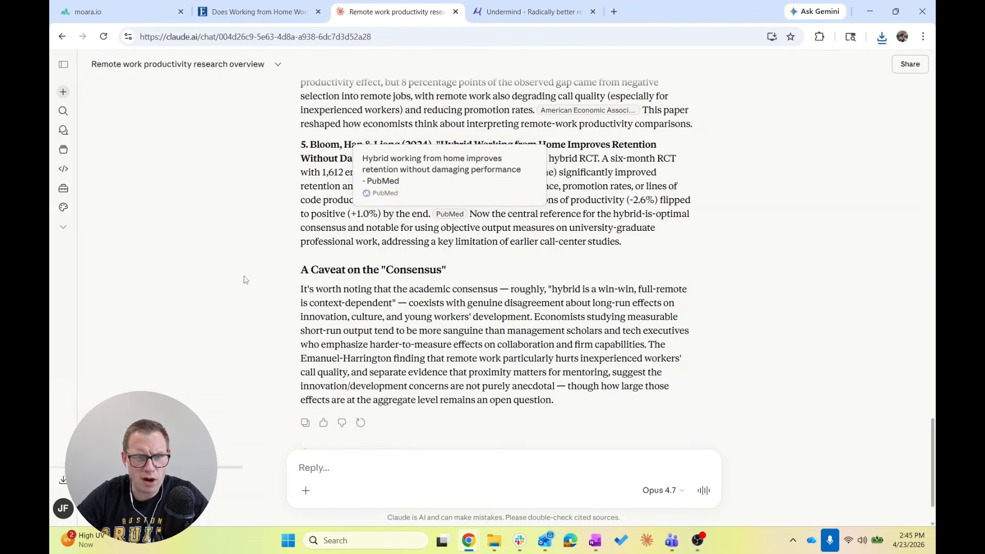
Step: Close and reopen app.moara.io as the first browser tab, and place the Undermind project tab directly after it
click(180, 11)
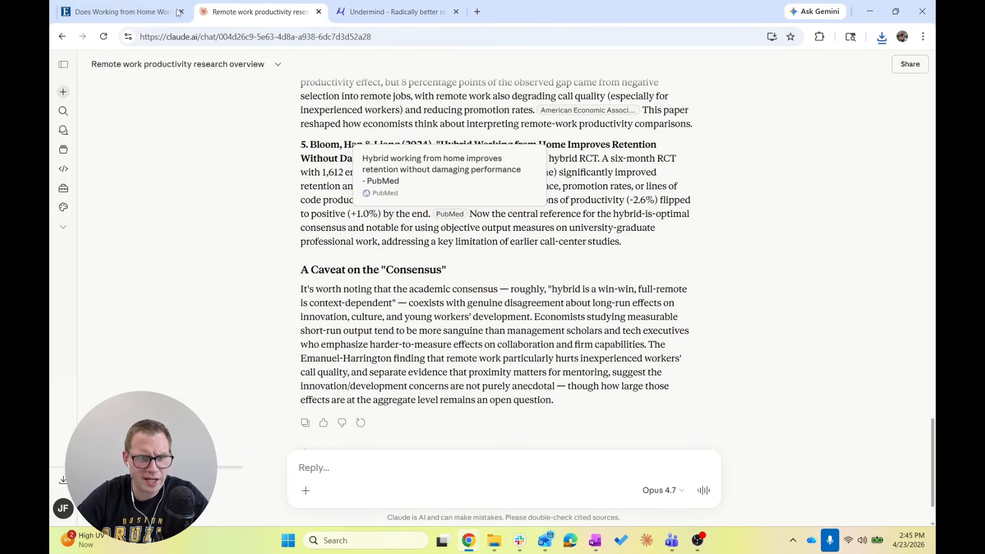
click(480, 11)
text(mo)
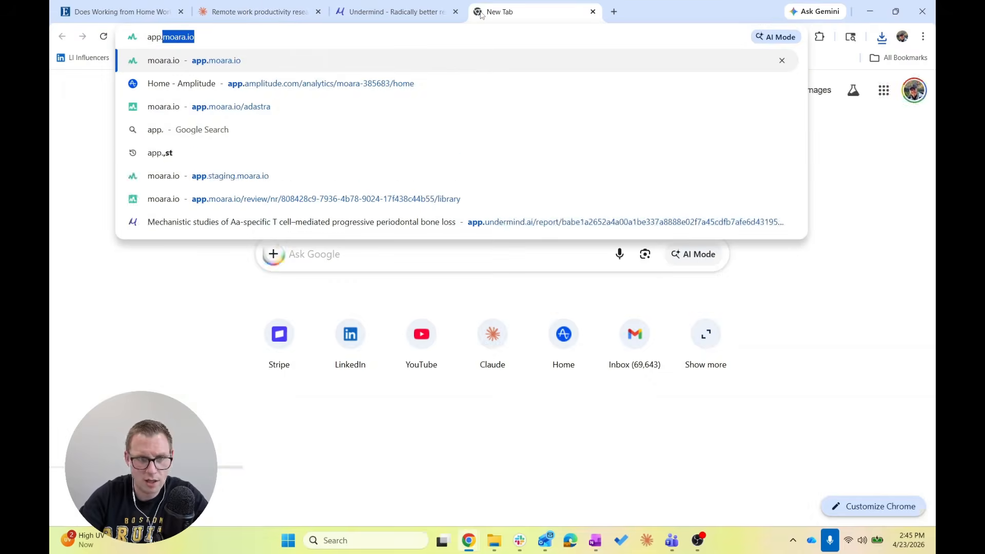
key(Return)
drag(482, 13, 87, 11)
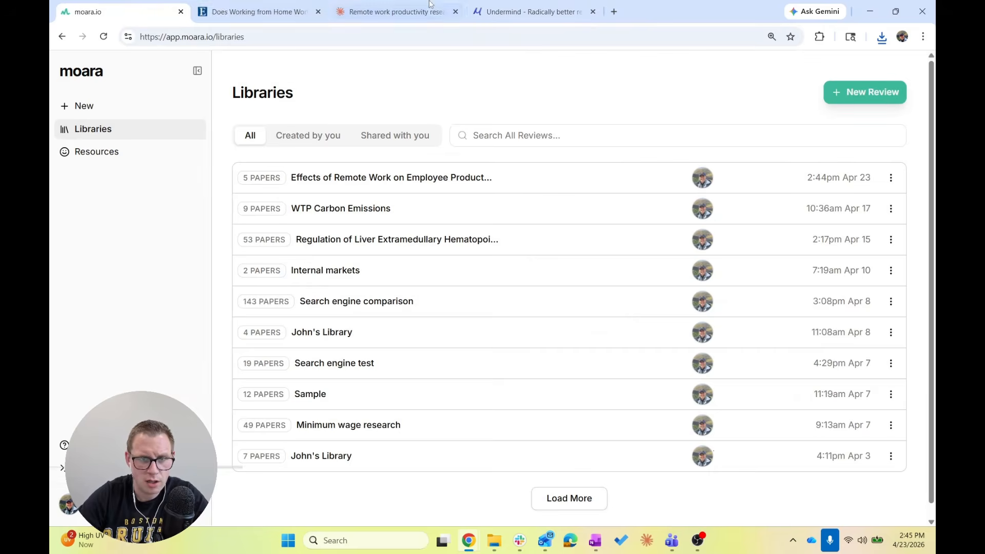
click(220, 4)
drag(533, 11, 257, 11)
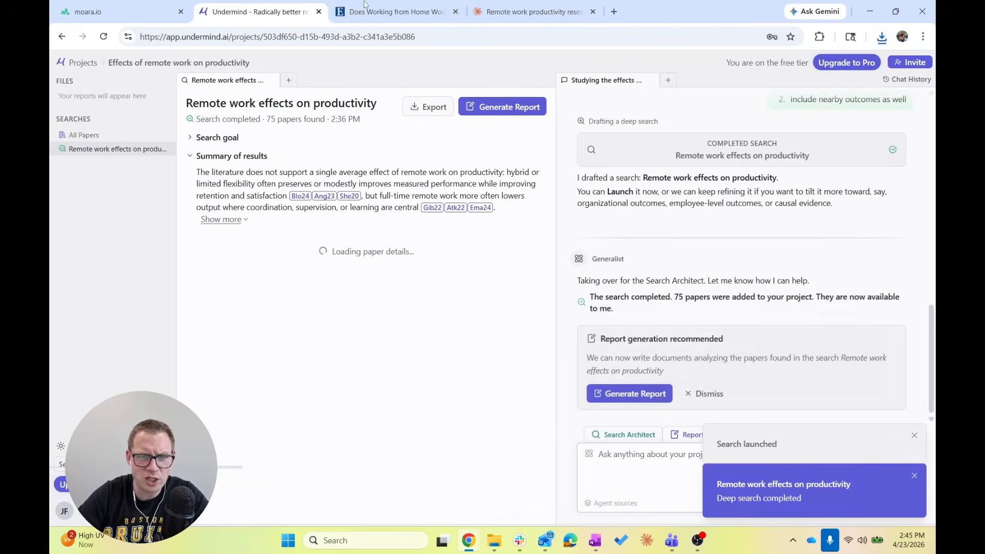
Step: Close the EBSCO page for the working-from-home paper and review the beginning of Claude's remote work overview
click(456, 11)
click(452, 12)
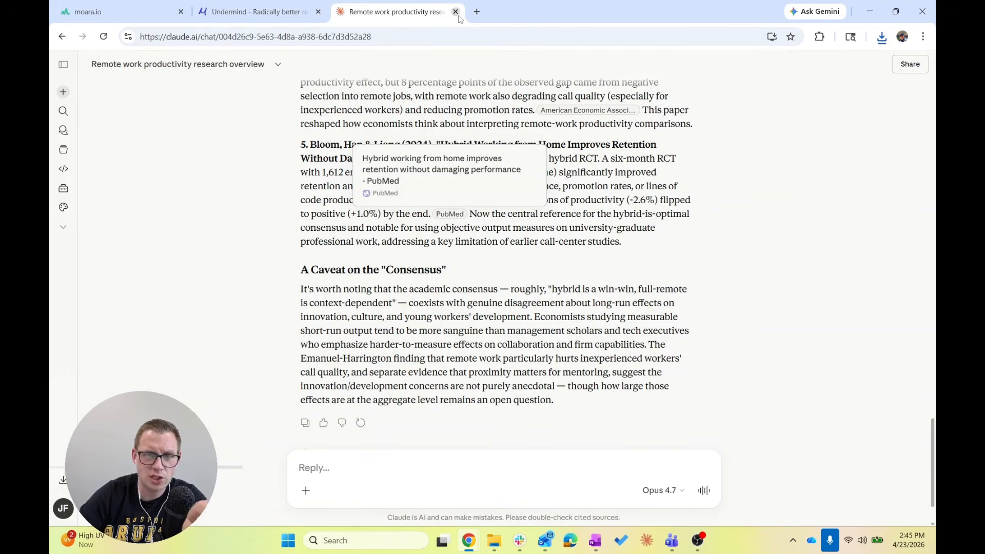
scroll(325, 178, up, 20)
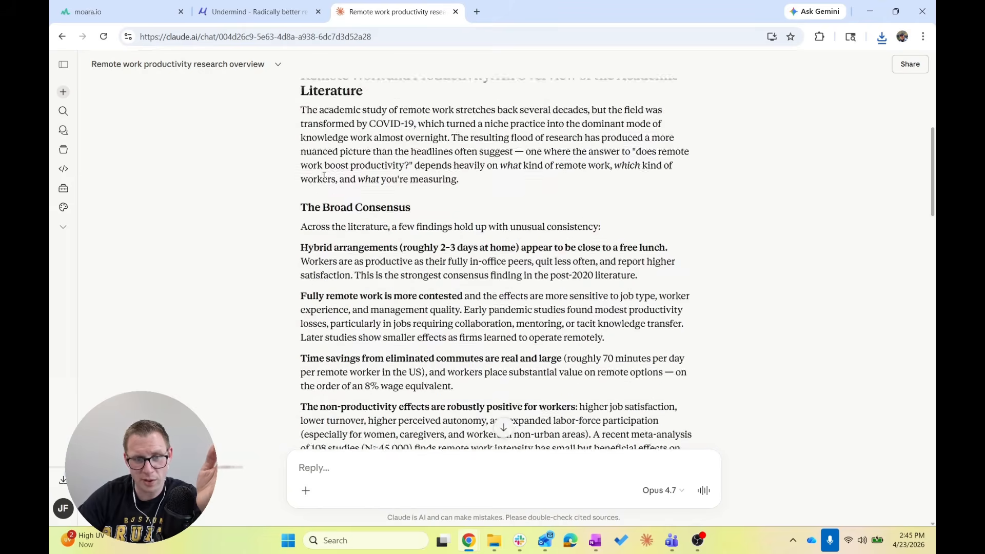
scroll(324, 178, down, 2)
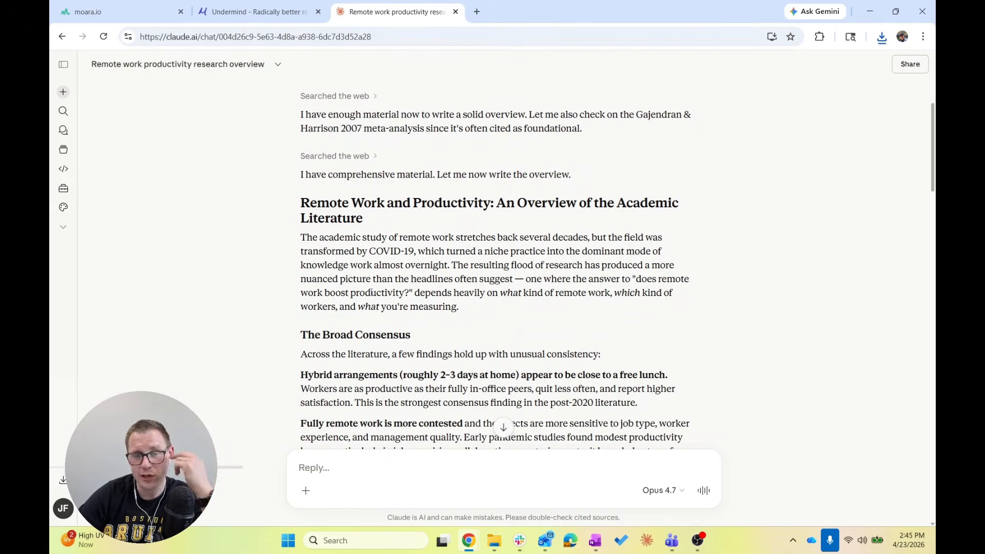
Step: Switch to moara.io, open the remote work productivity review, narrow the Tags column and hide the Agent panel
click(103, 11)
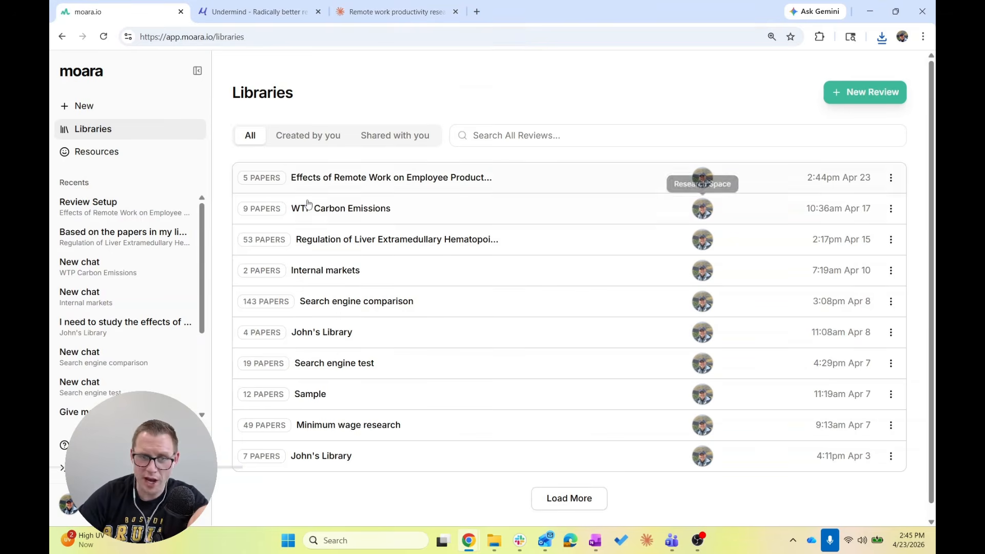
click(464, 187)
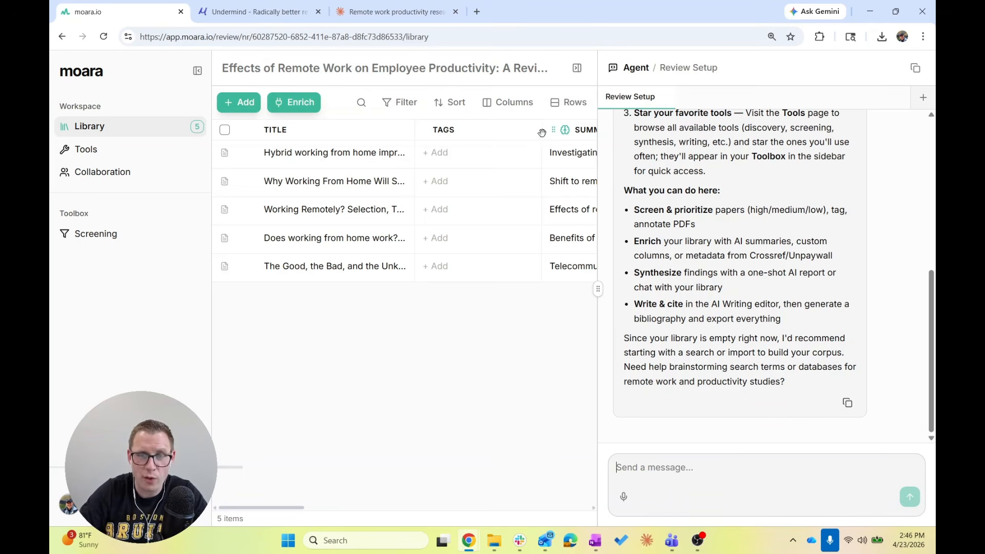
drag(540, 133, 503, 134)
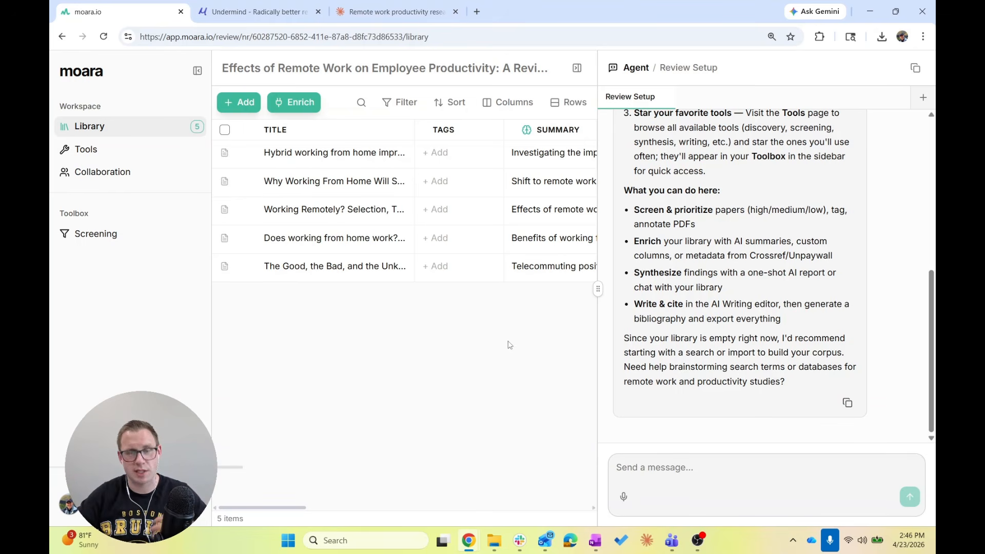
click(577, 68)
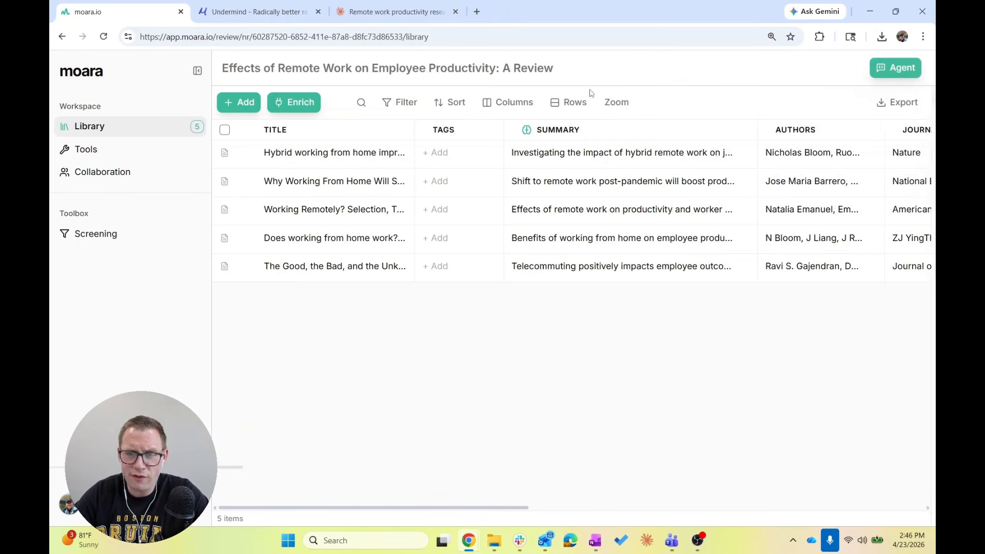
Step: Examine the metadata columns of the library's papers, from summary and authors through PDF, DOI, priority and notes
scroll(546, 276, right, 10)
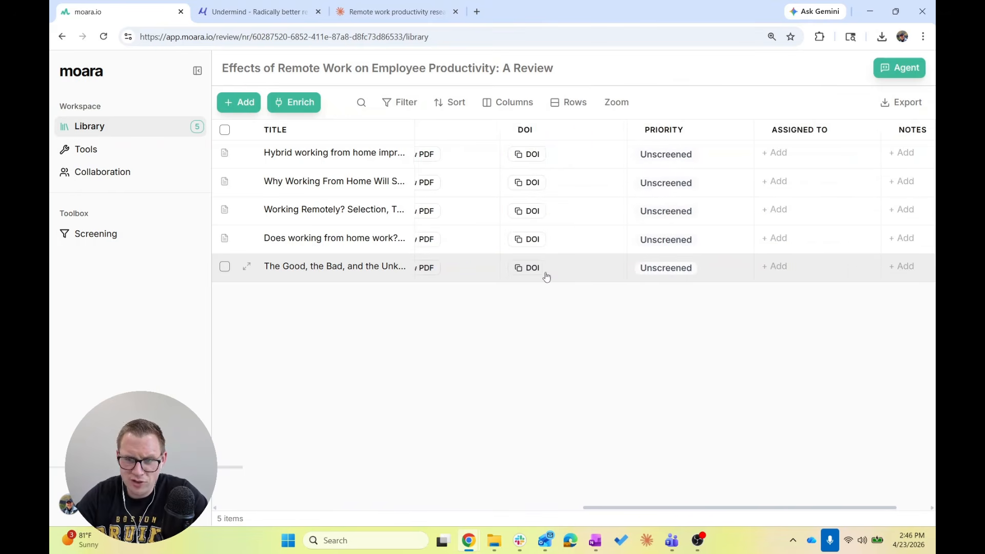
scroll(547, 275, left, 10)
scroll(547, 269, right, 7)
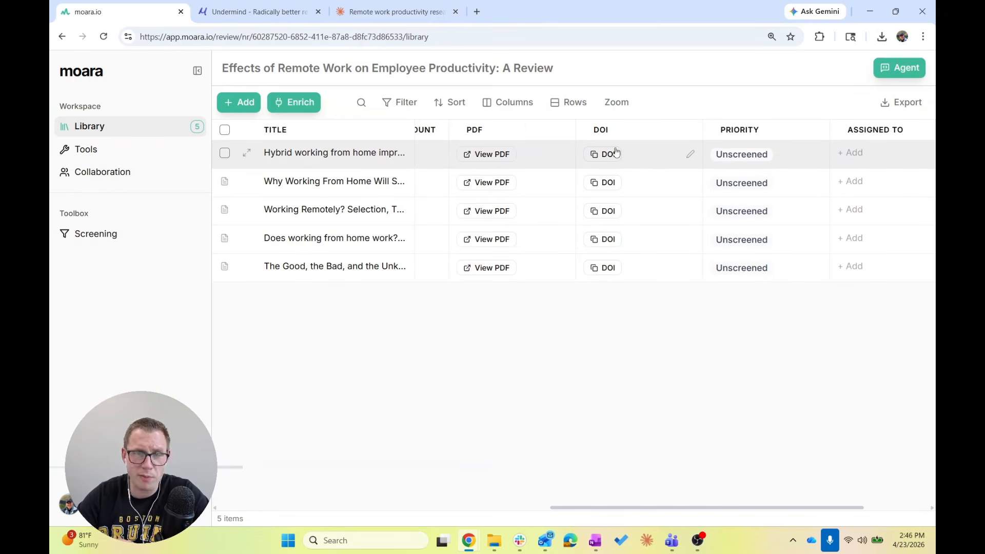
scroll(592, 276, left, 6)
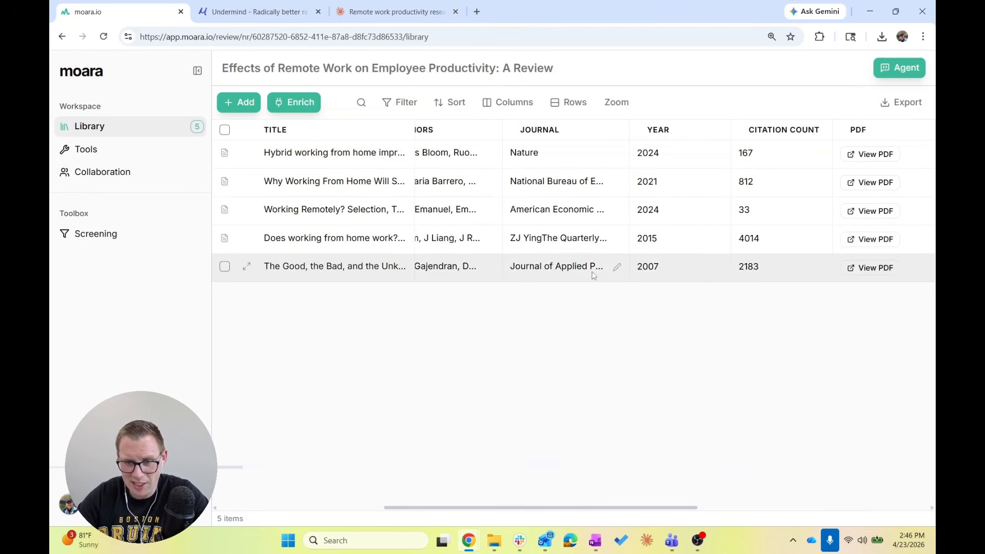
scroll(539, 221, left, 5)
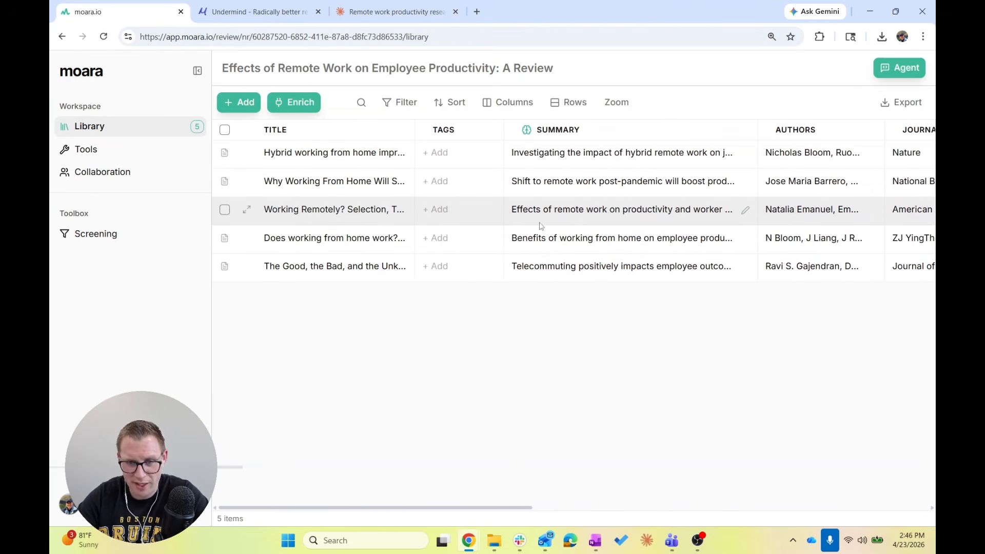
scroll(542, 227, right, 2)
scroll(541, 227, left, 2)
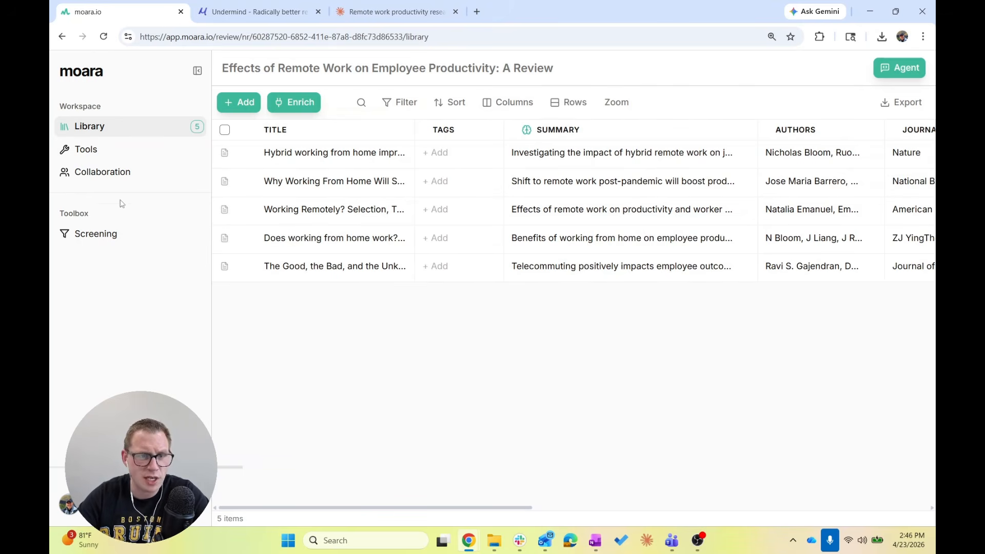
Step: Search Google Scholar from the library for "effects of remote work on productivity"
click(239, 105)
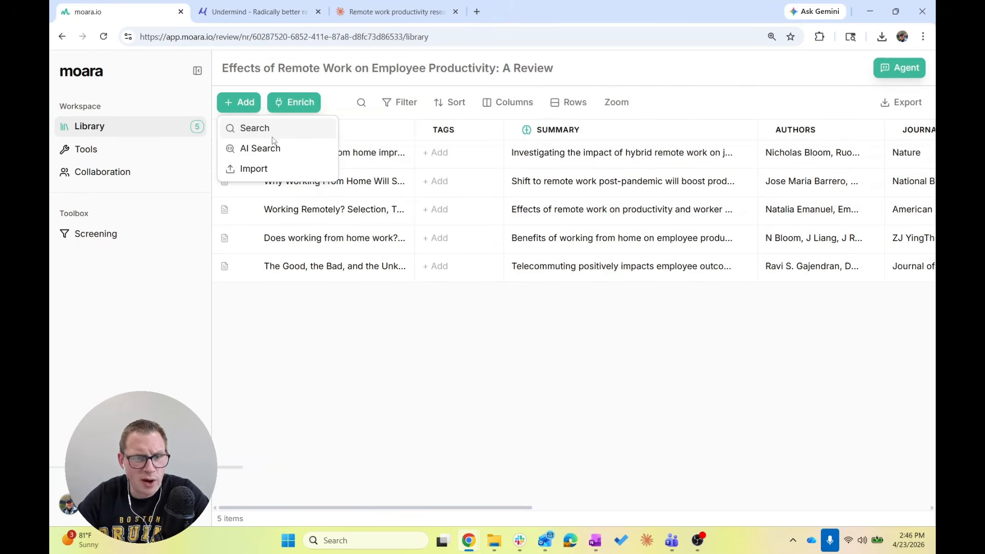
click(273, 134)
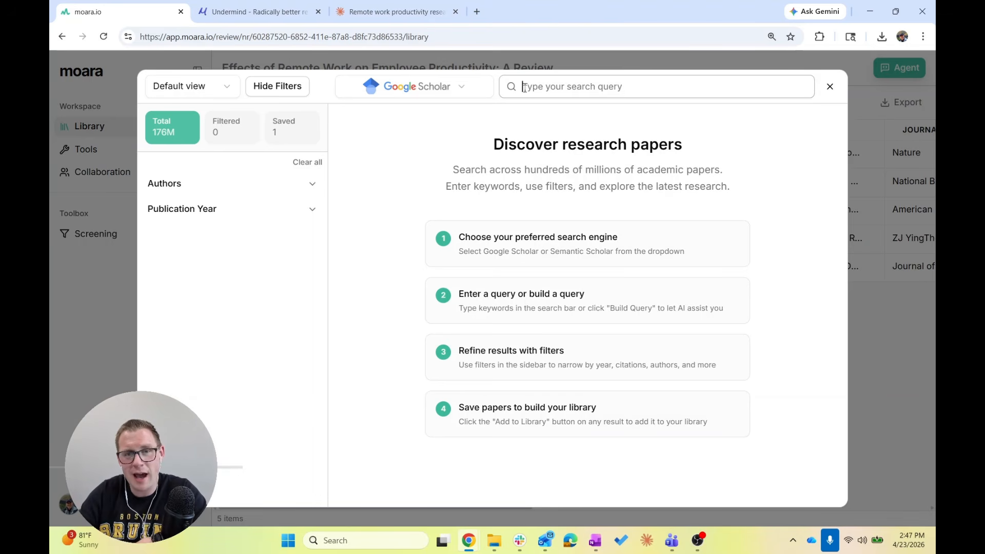
text(effects of)
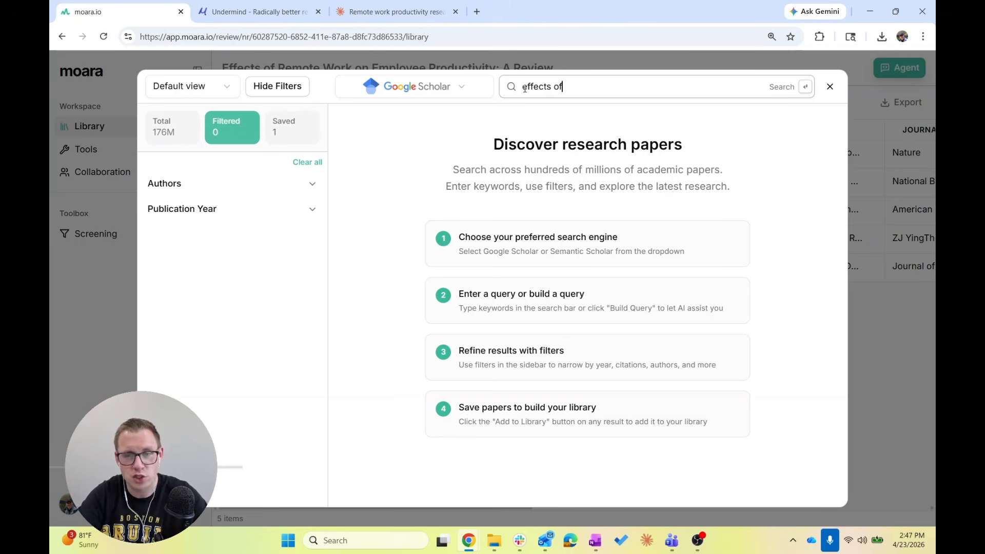
text(remote work)
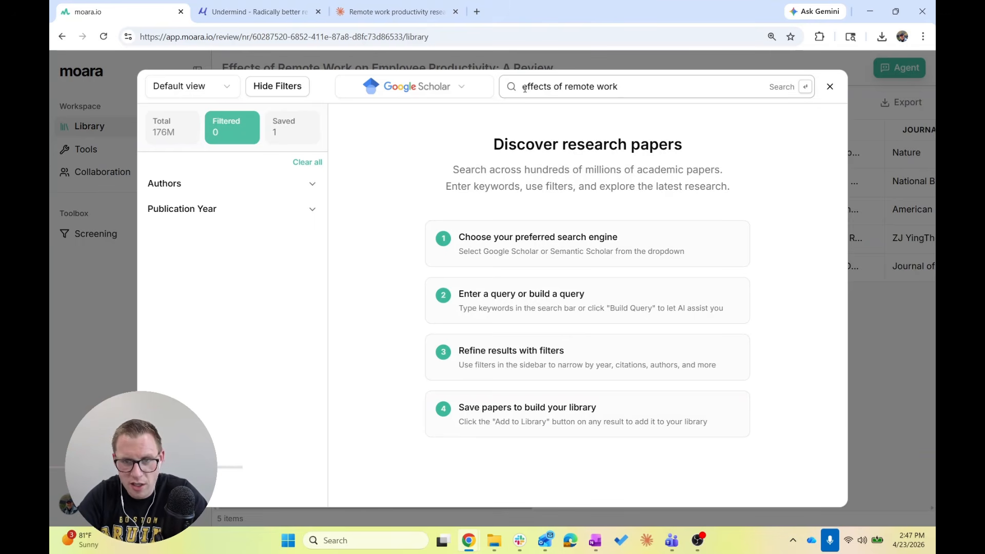
text( on producttivit)
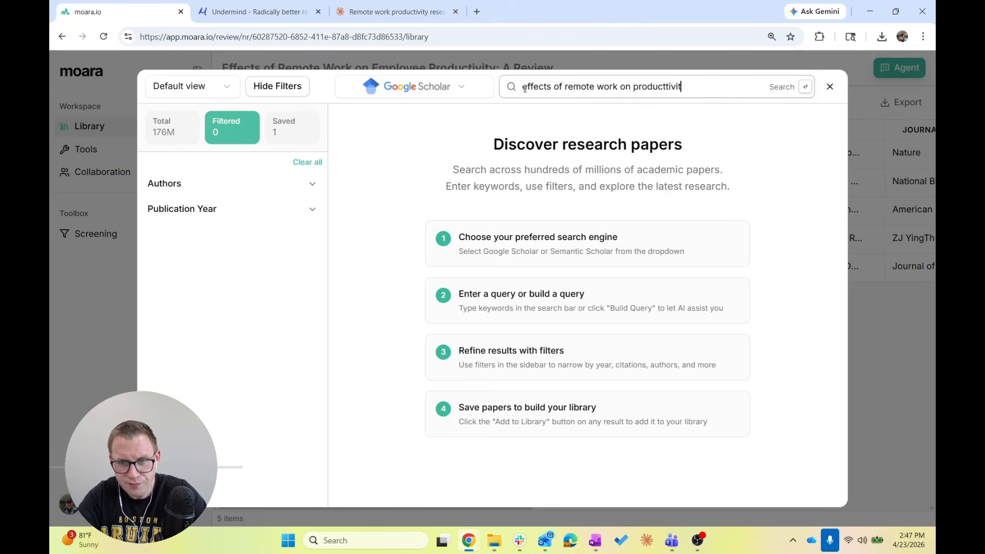
text(y)
key(Left)
key(Left)
key(Left)
key(Left)
key(Left)
key(BackSpace)
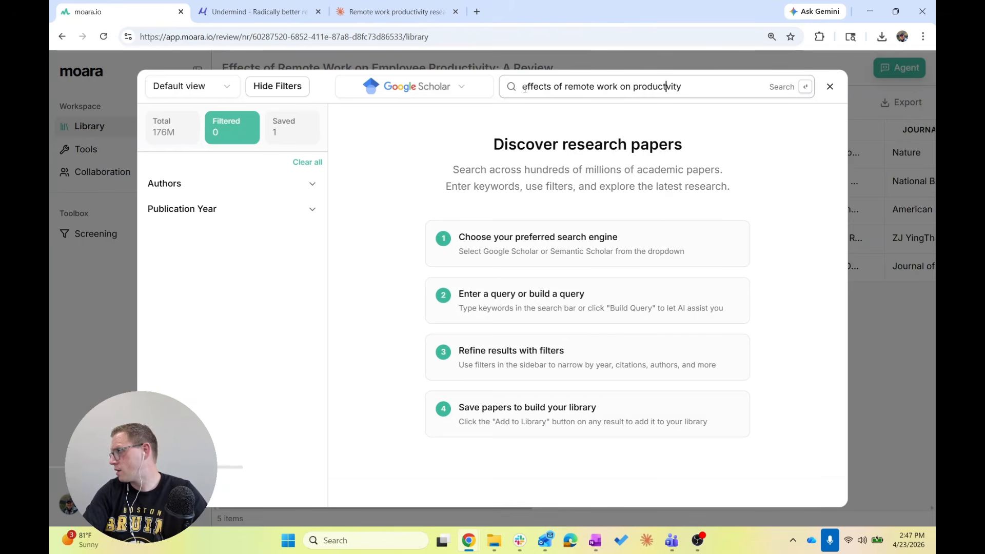
key(Return)
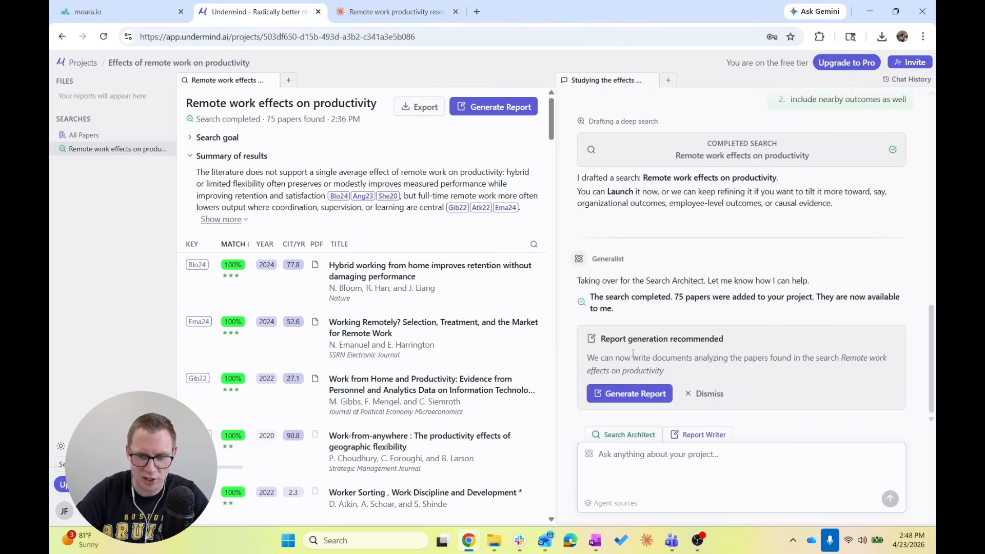
Step: In Undermind, close the project chat, look through the ranked papers, and expand and read the full summary of results
click(652, 81)
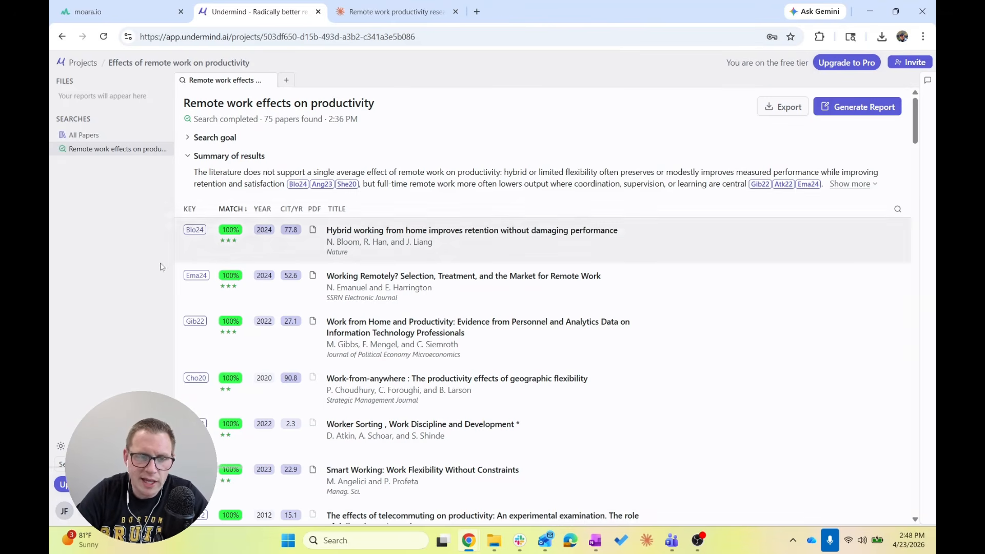
scroll(241, 265, down, 1)
scroll(241, 265, down, 10)
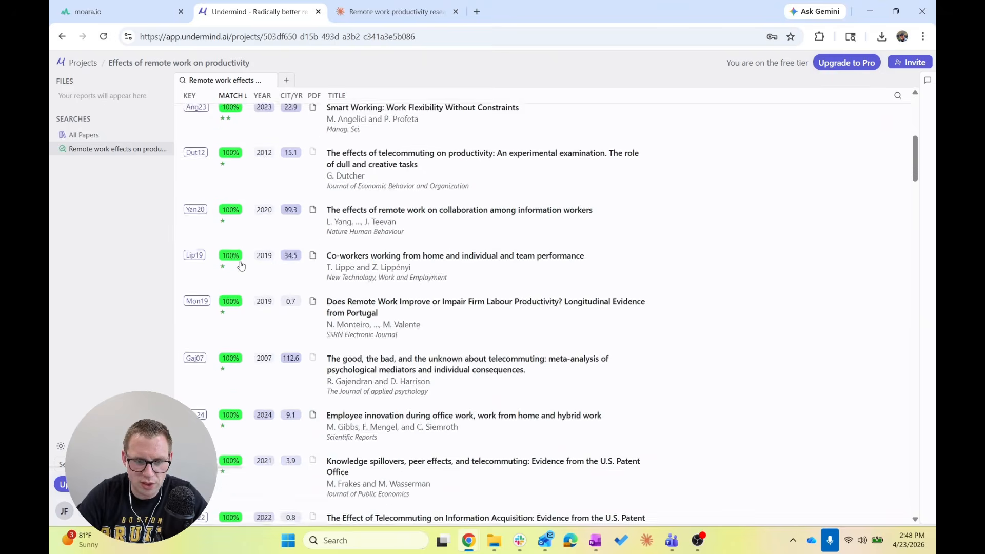
scroll(241, 265, up, 12)
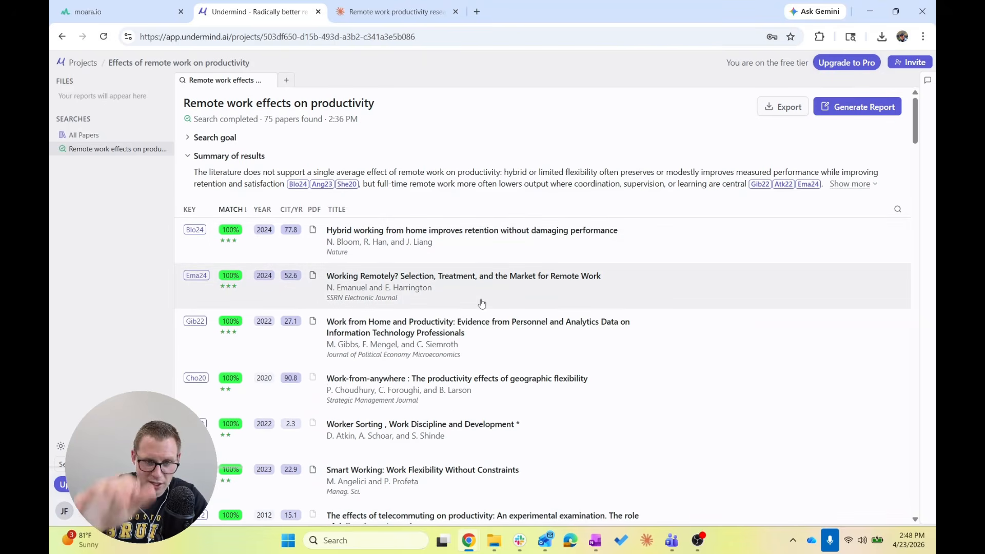
click(851, 185)
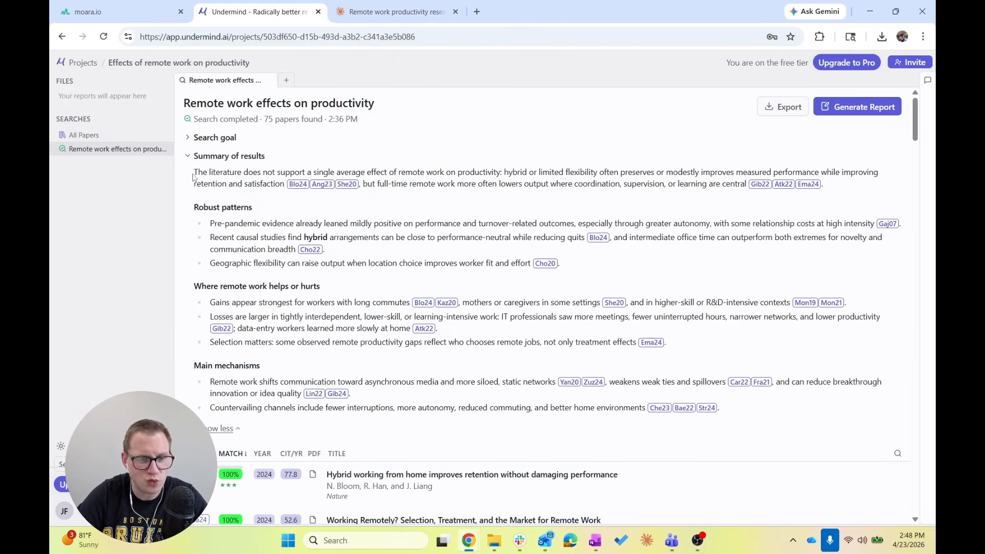
drag(193, 177, 747, 183)
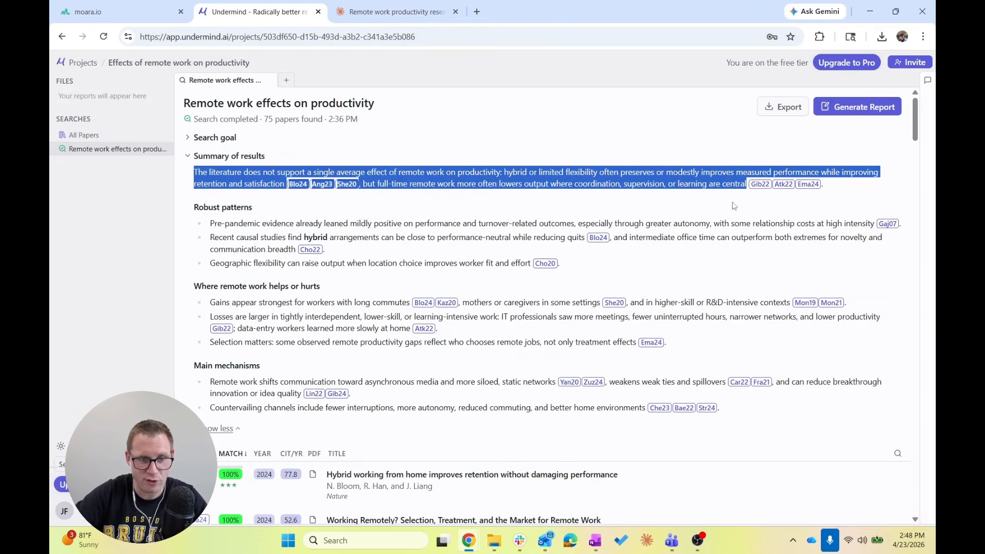
click(381, 163)
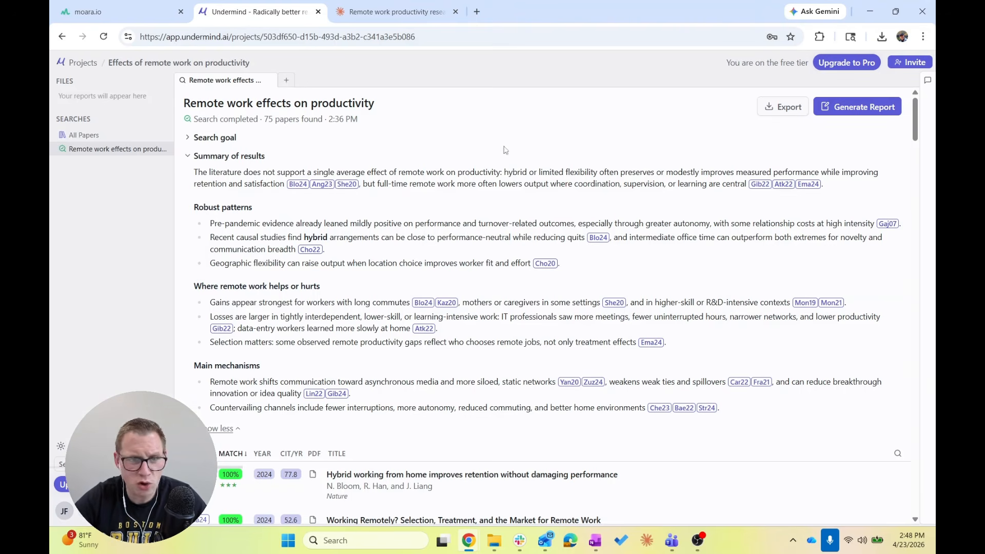
Step: Compare the Broad Consensus section of Claude's overview with Undermind's summary of results and ranked paper list
click(395, 11)
scroll(398, 276, down, 5)
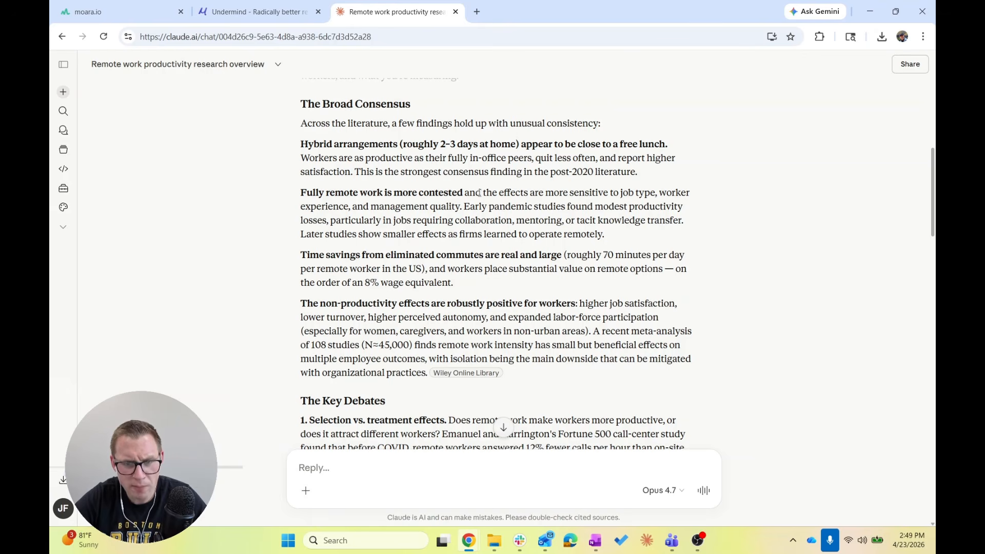
drag(464, 208, 611, 238)
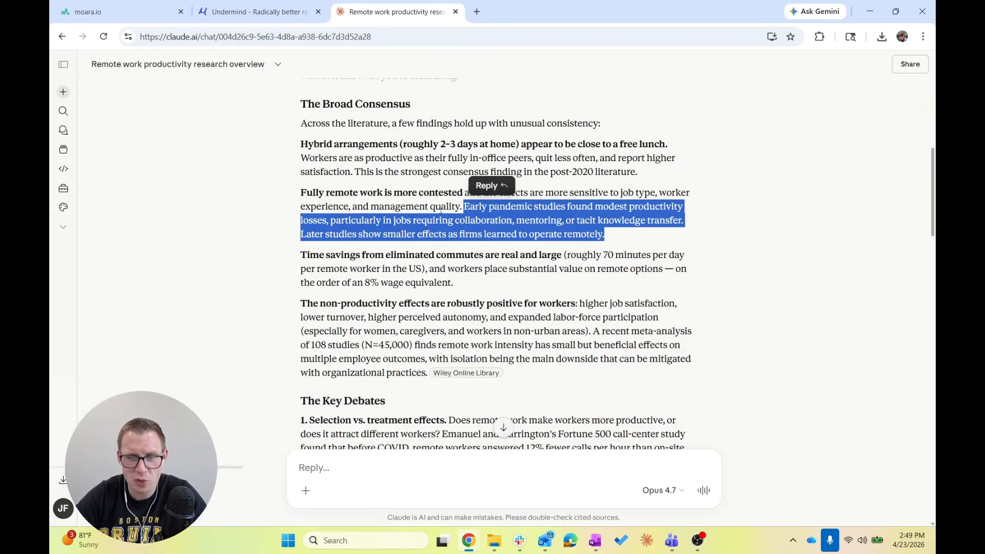
click(264, 11)
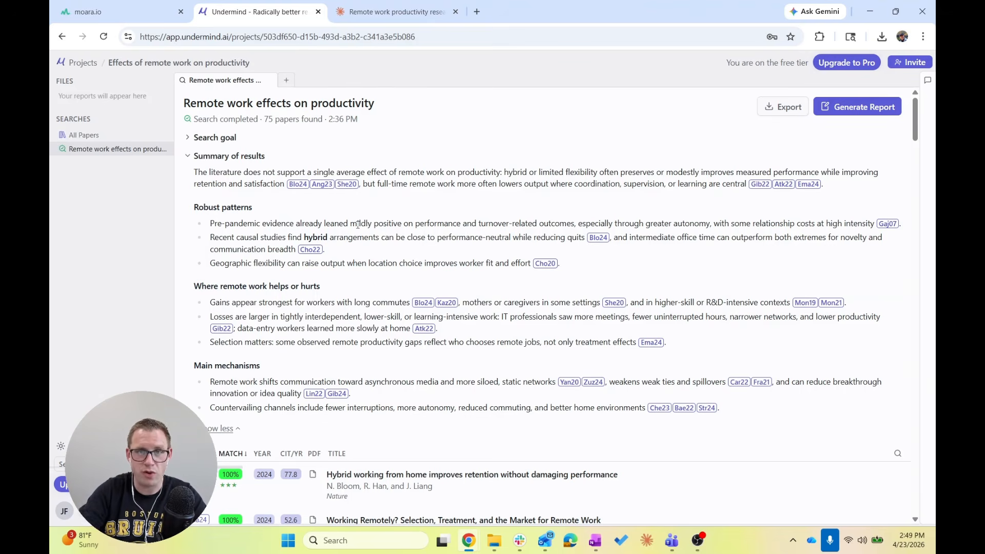
scroll(464, 168, down, 5)
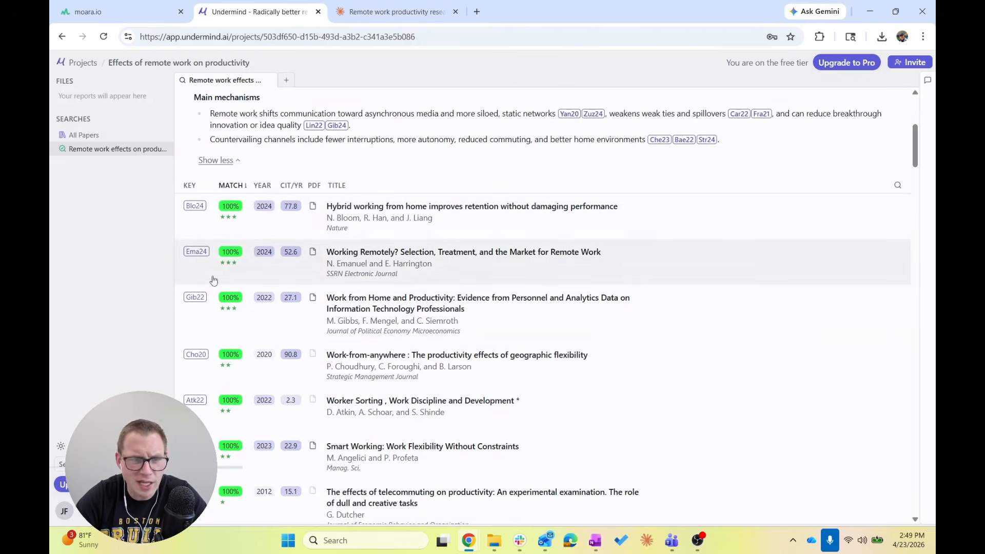
Step: Back in moara.io, add the 2021 "Work-from-anywhere: The productivity effects of geographic flexibility" and "Personality traits, remote work and productivity" to the library
click(109, 6)
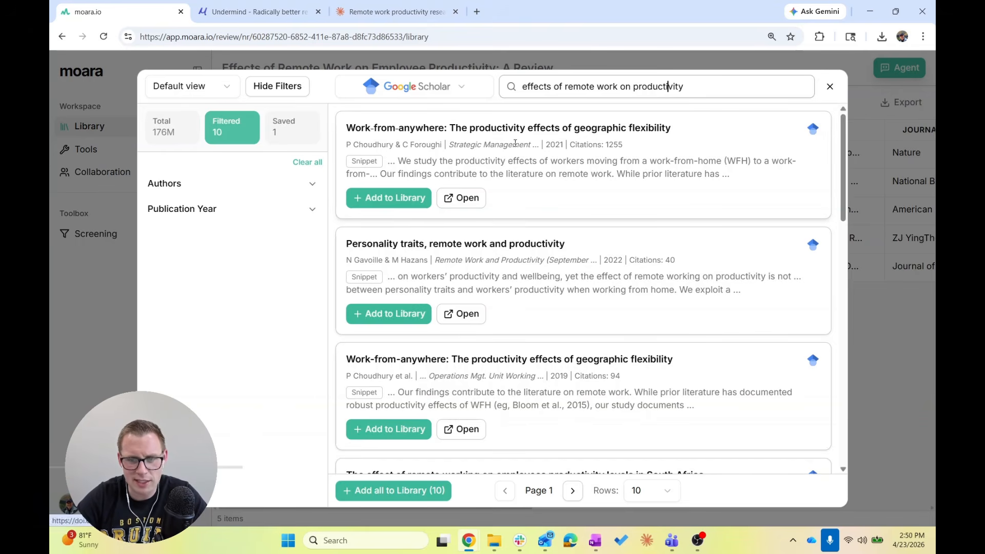
drag(398, 160, 661, 185)
click(654, 185)
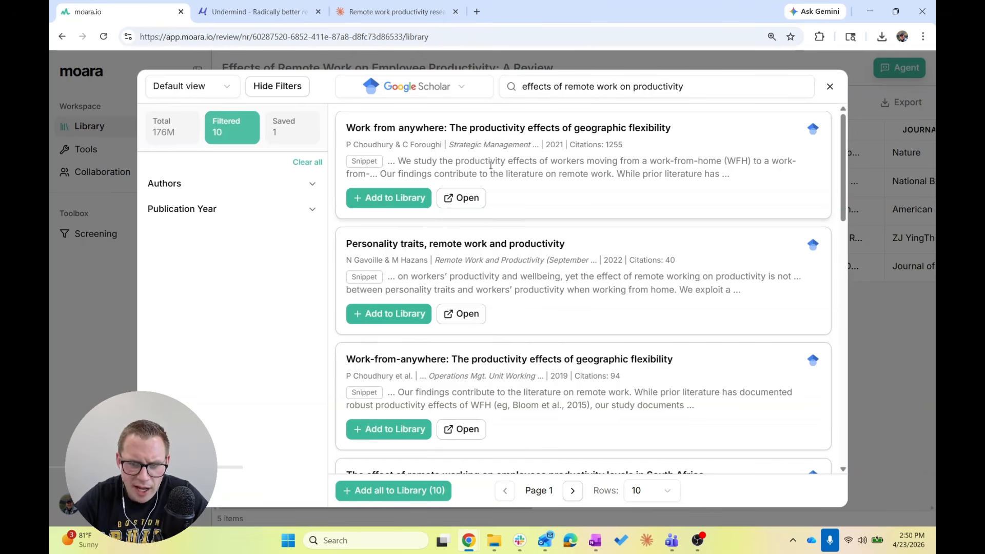
click(397, 199)
scroll(487, 200, down, 1)
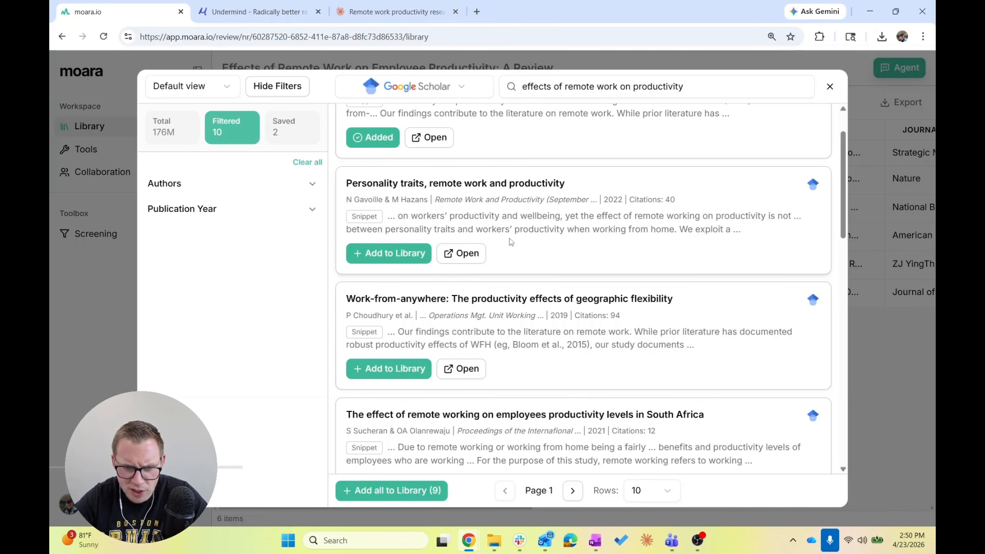
click(423, 258)
scroll(581, 298, down, 2)
scroll(582, 298, down, 1)
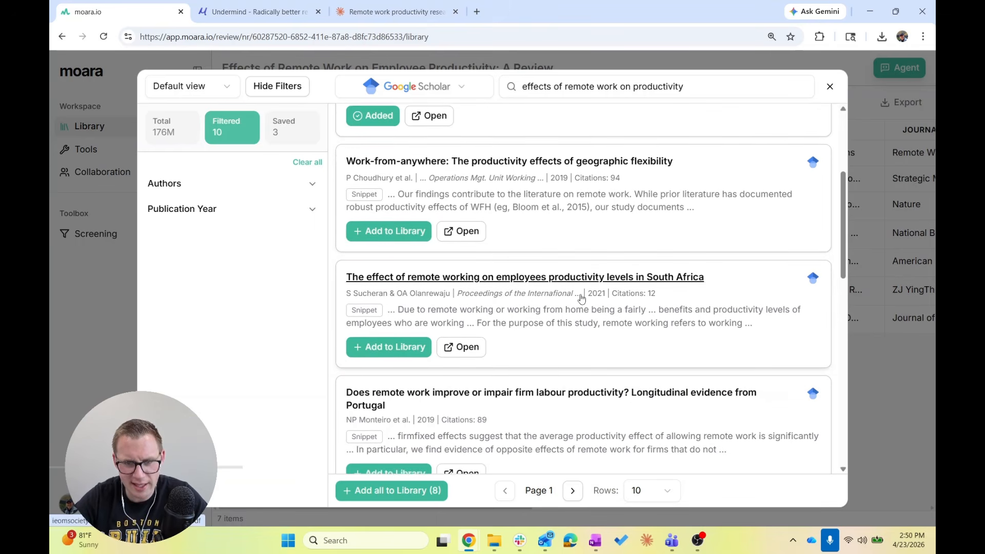
scroll(552, 192, up, 2)
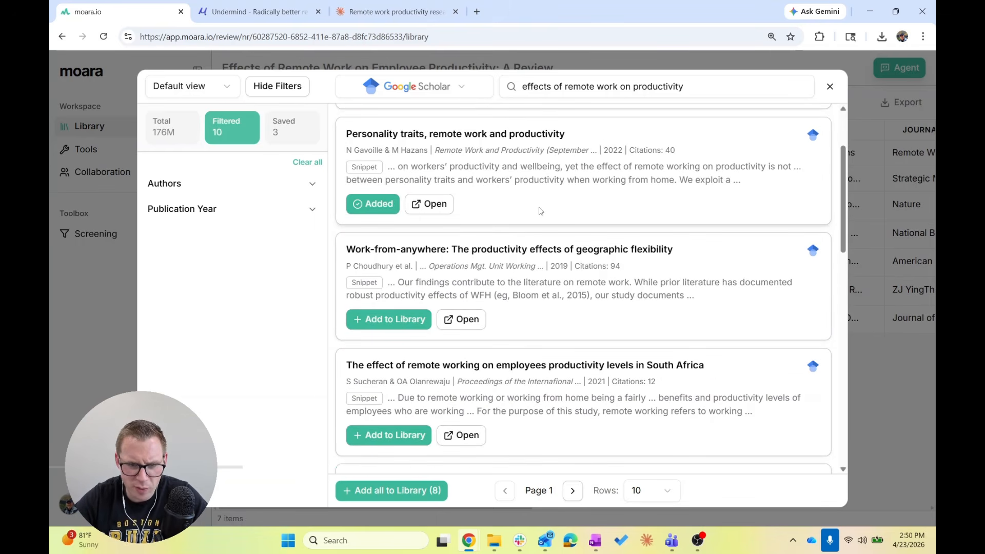
scroll(544, 205, down, 1)
scroll(519, 190, up, 3)
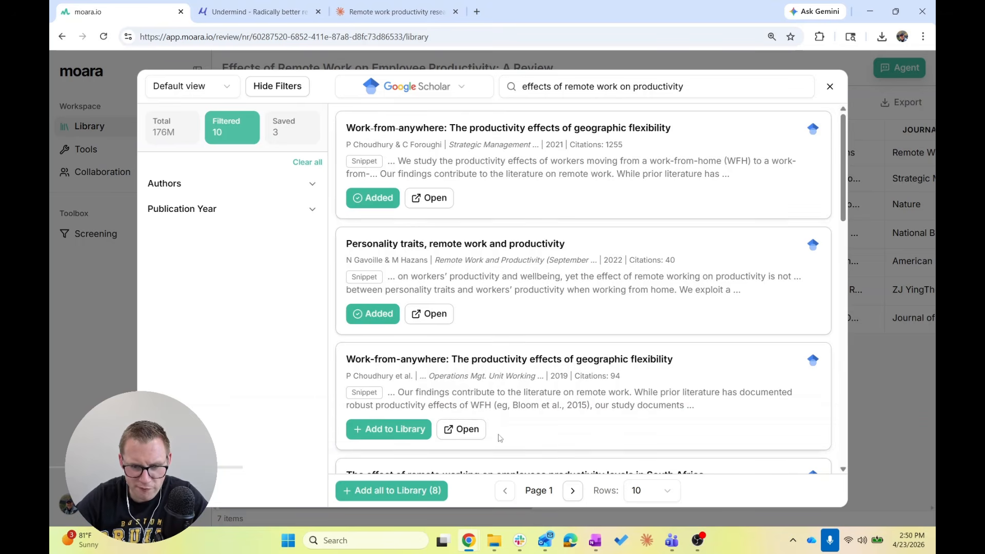
Step: Add the 2019 version of "Work-from-anywhere: The productivity effects of geographic flexibility" to the library
click(407, 430)
scroll(408, 430, down, 8)
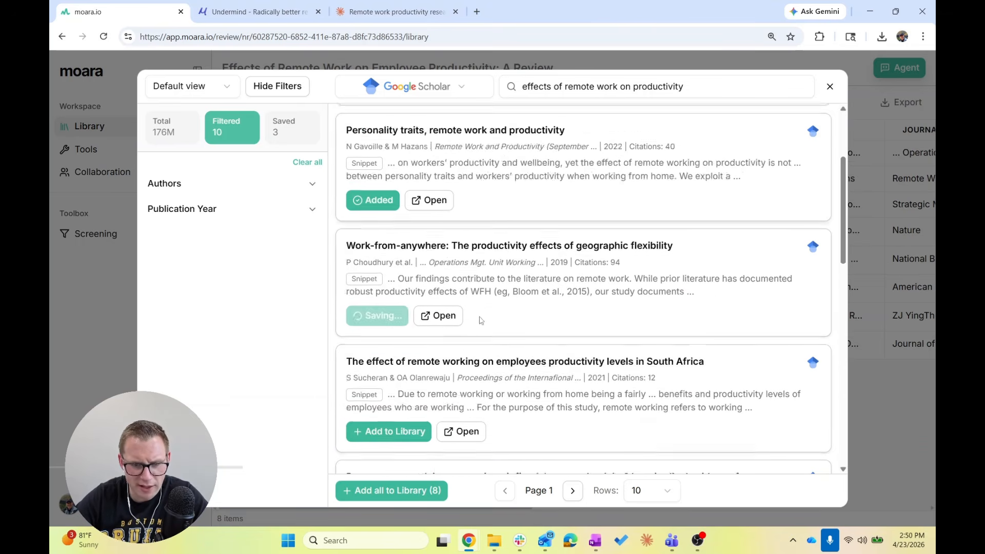
scroll(481, 319, up, 5)
scroll(481, 320, up, 2)
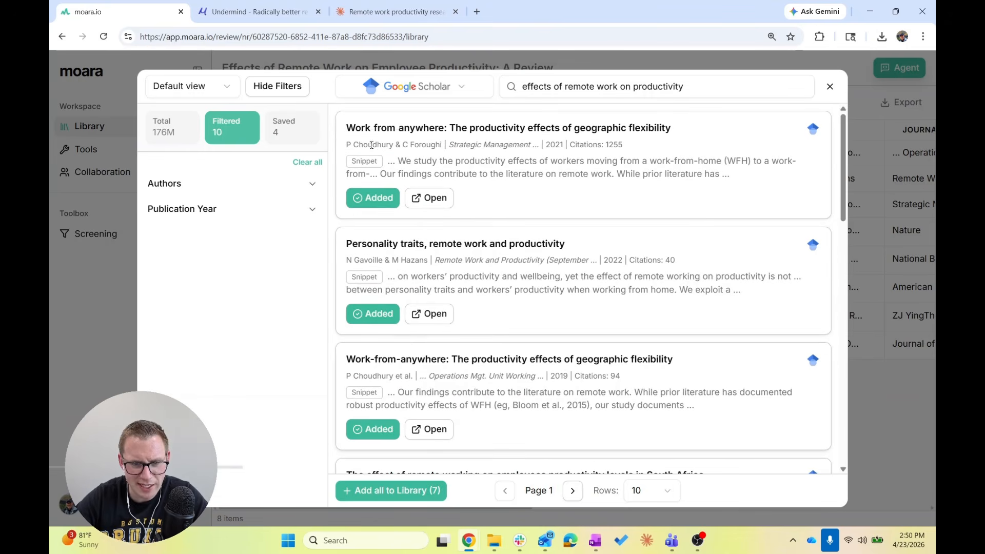
Step: Add "Overall job performance, remote work engagement, living with children, and remote work productivity during the COVID-19 pandemic" to the library
scroll(481, 227, down, 4)
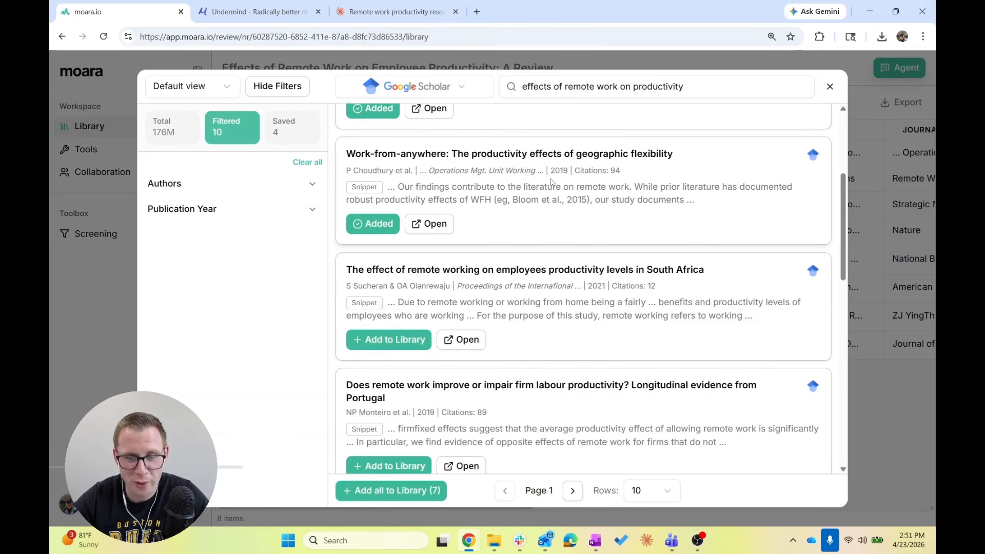
scroll(552, 182, down, 1)
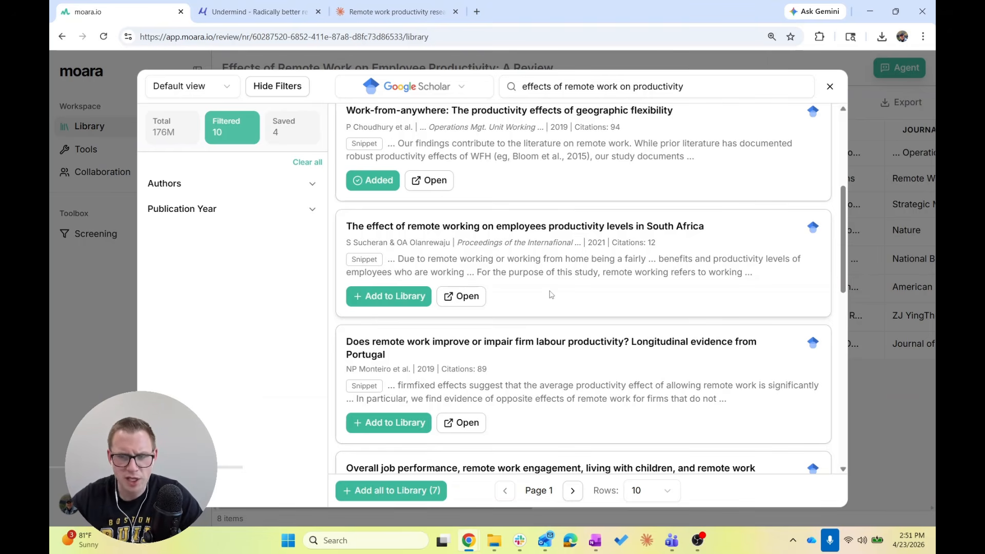
scroll(552, 294, down, 2)
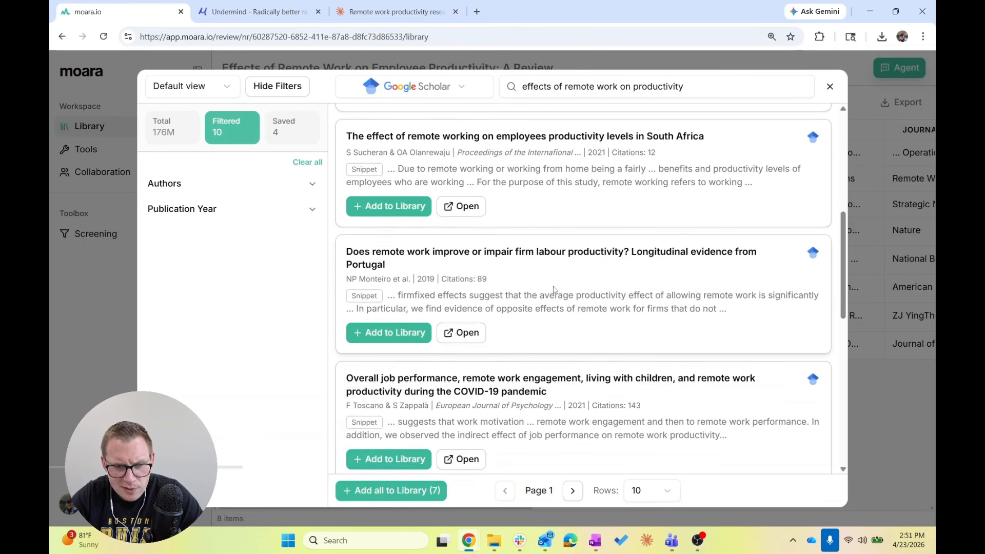
scroll(554, 287, down, 1)
scroll(554, 286, down, 2)
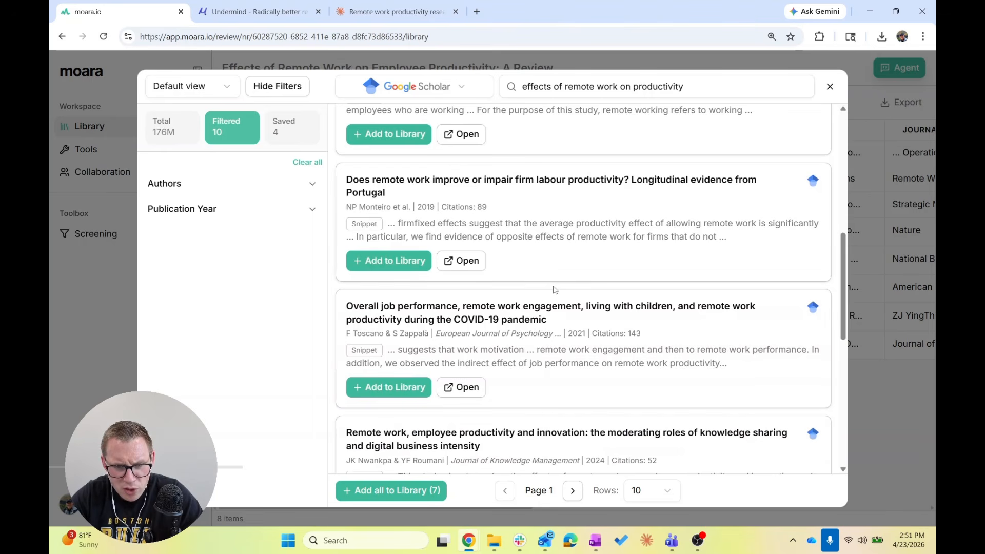
scroll(554, 290, up, 3)
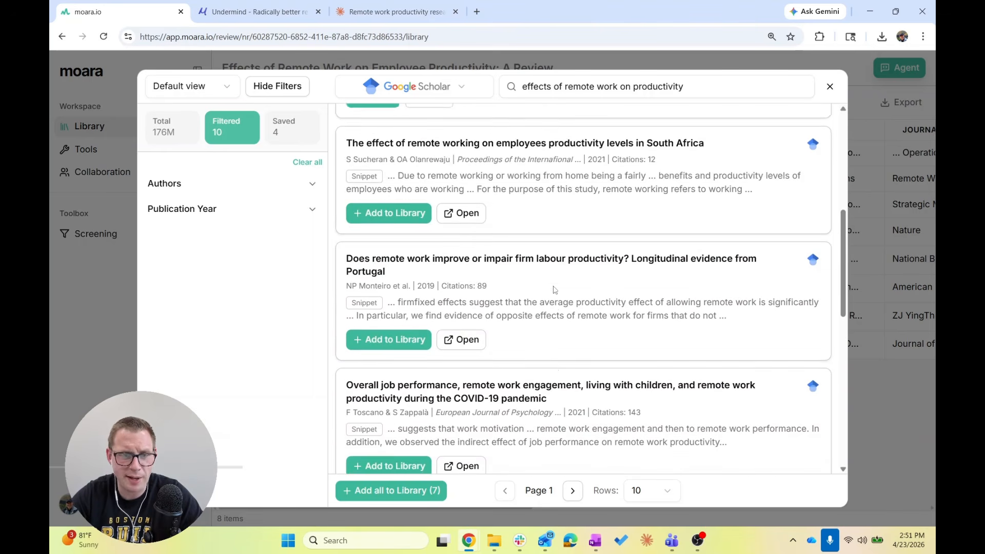
scroll(530, 288, down, 2)
scroll(530, 288, down, 5)
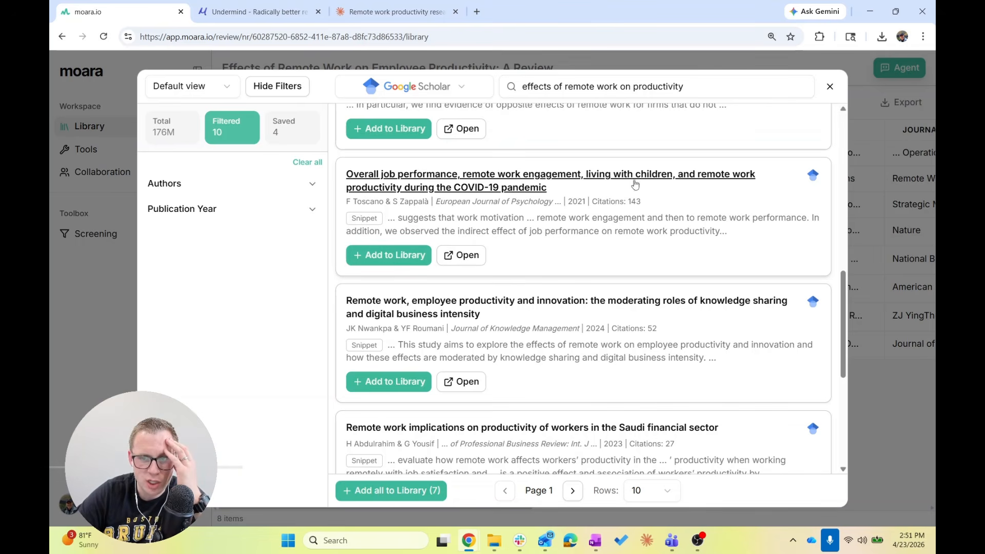
click(389, 255)
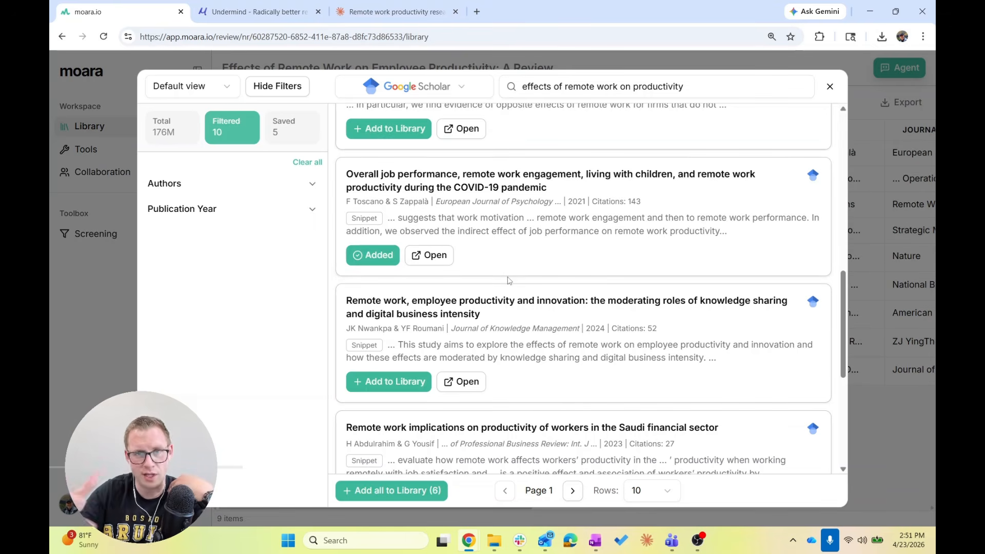
Step: Add "Remote work, employee productivity and innovation: the moderating roles of knowledge sharing and digital business intensity" to the library
scroll(509, 280, down, 5)
scroll(508, 277, up, 7)
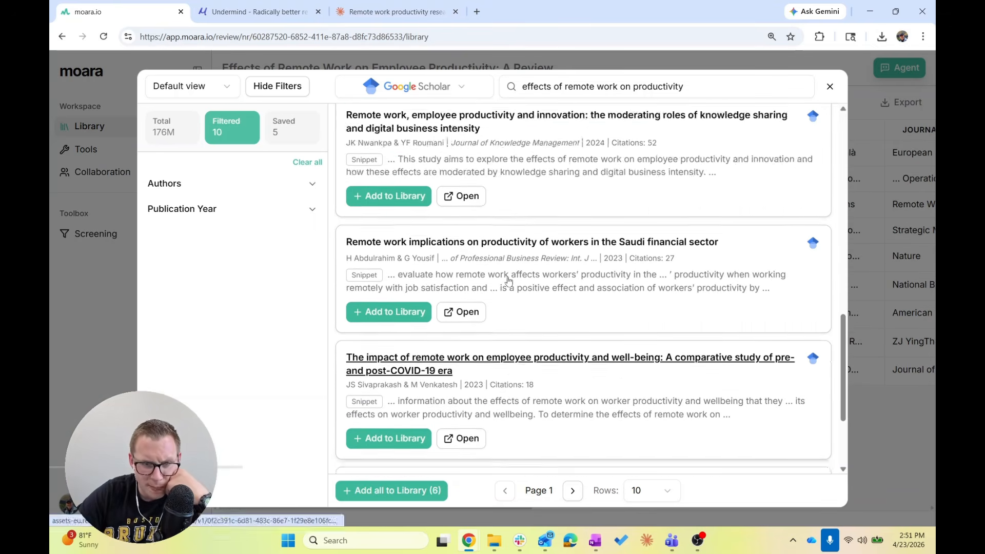
scroll(567, 292, down, 2)
scroll(567, 291, down, 1)
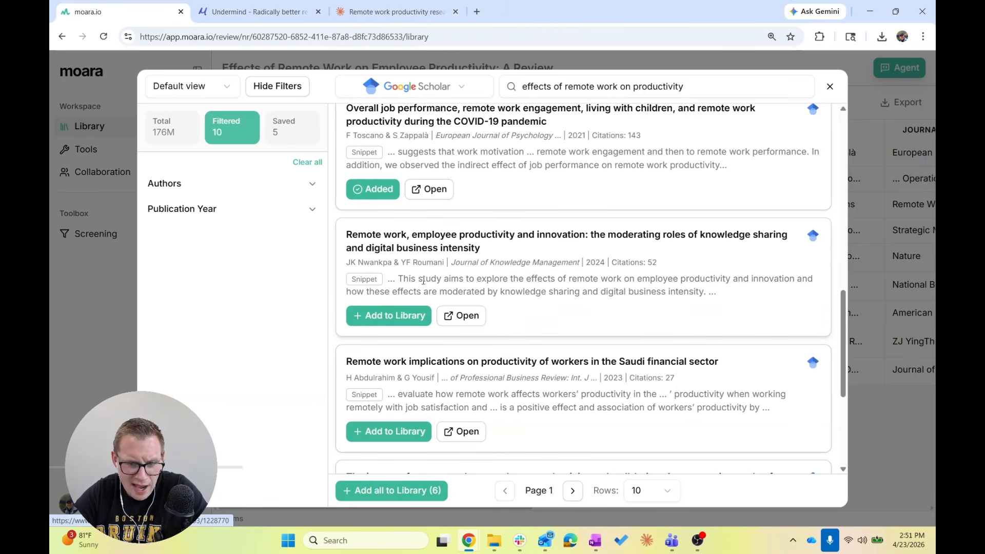
click(396, 319)
Step: Look through further Google Scholar results and read the title "The impact of work-from-home on employee performance and productivity: a systematic review"
scroll(503, 323, down, 3)
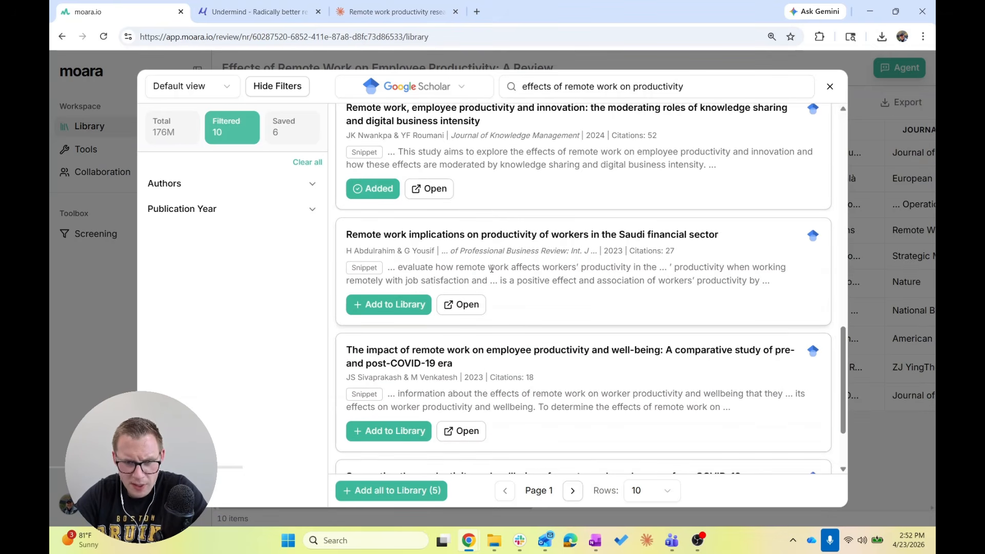
scroll(565, 267, down, 2)
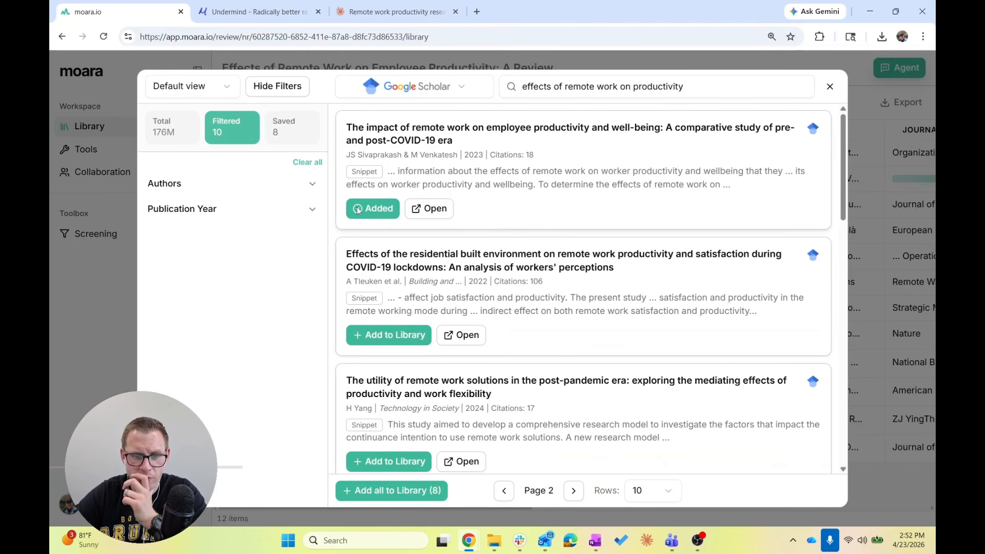
scroll(385, 216, down, 1)
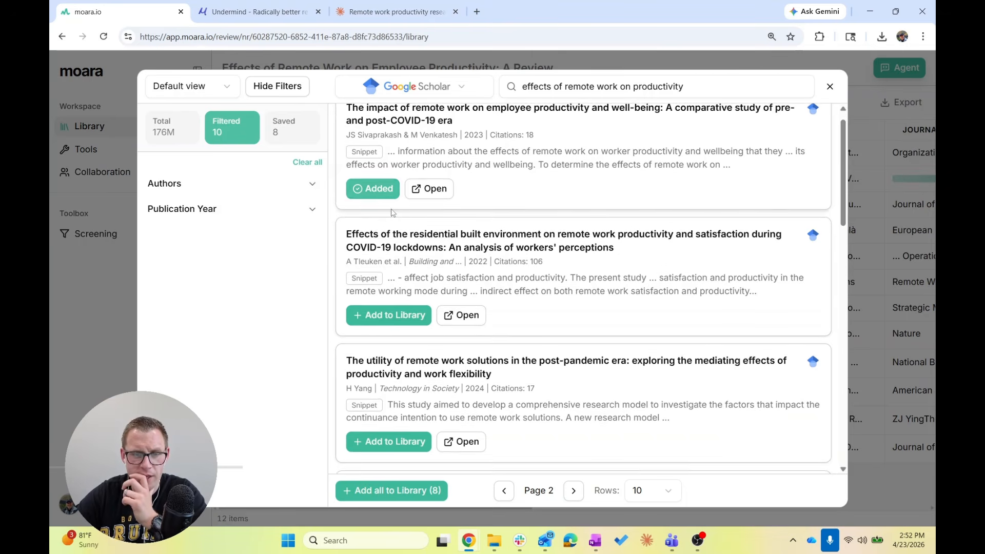
scroll(374, 192, down, 1)
scroll(373, 189, down, 1)
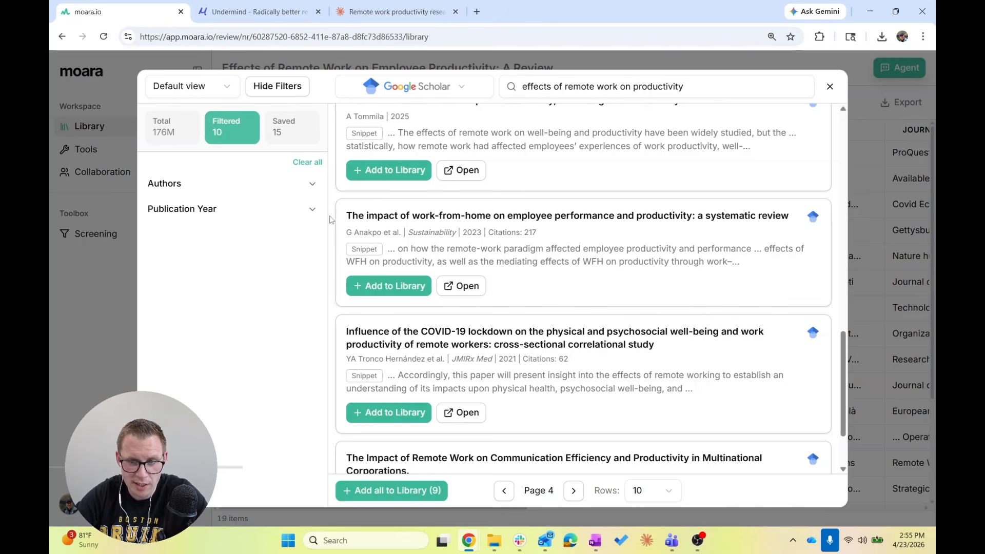
drag(346, 215, 793, 207)
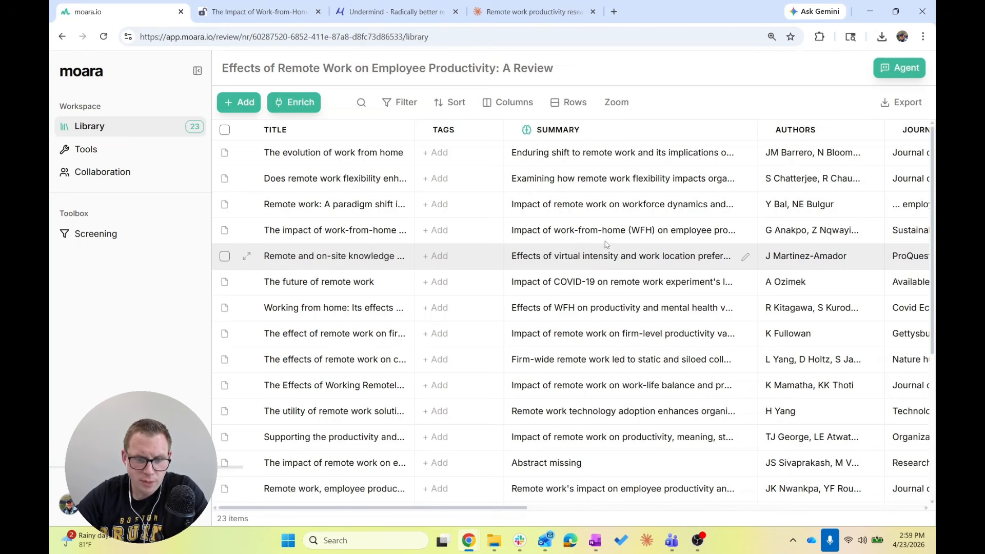
Step: Look over the collected papers in the library table and widen the Title column
scroll(607, 251, down, 5)
scroll(606, 241, up, 5)
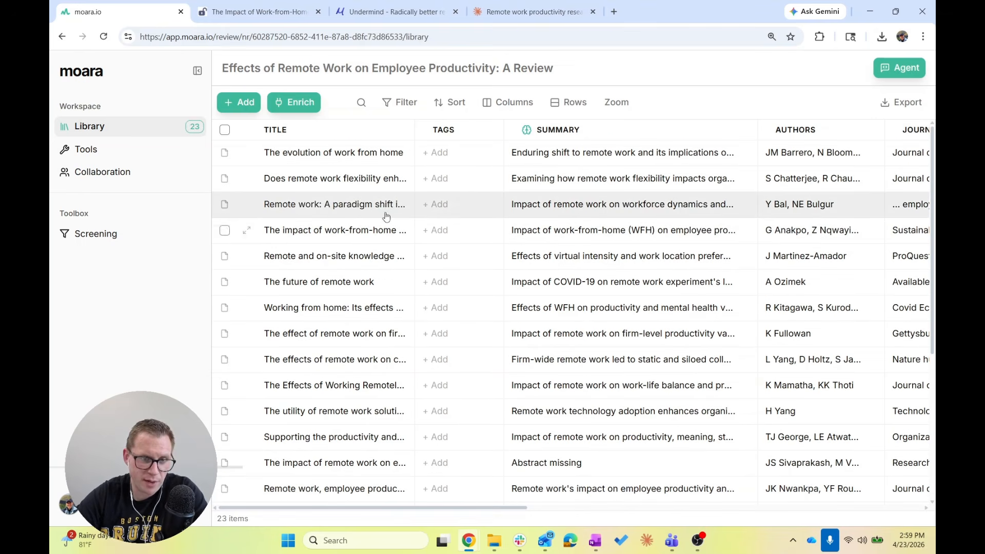
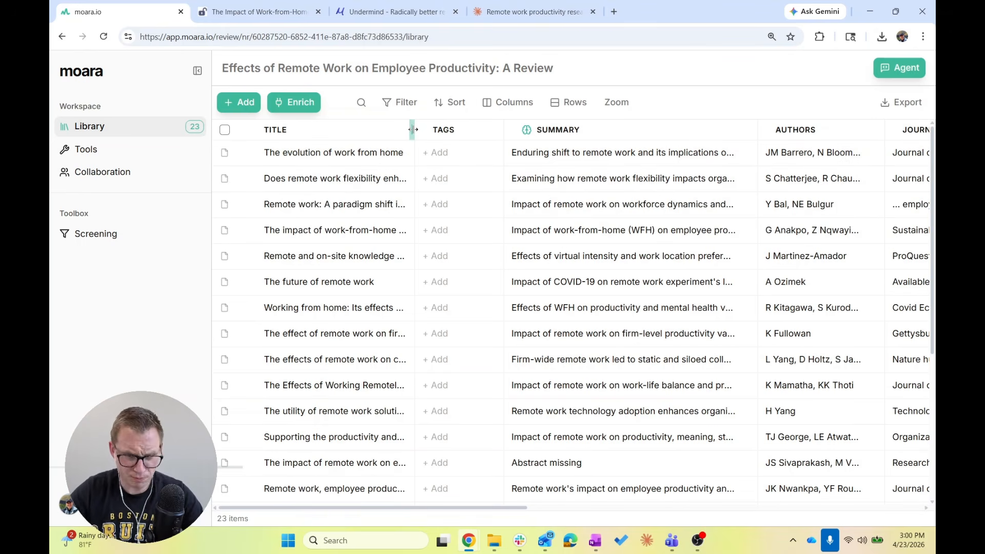
drag(413, 130, 485, 133)
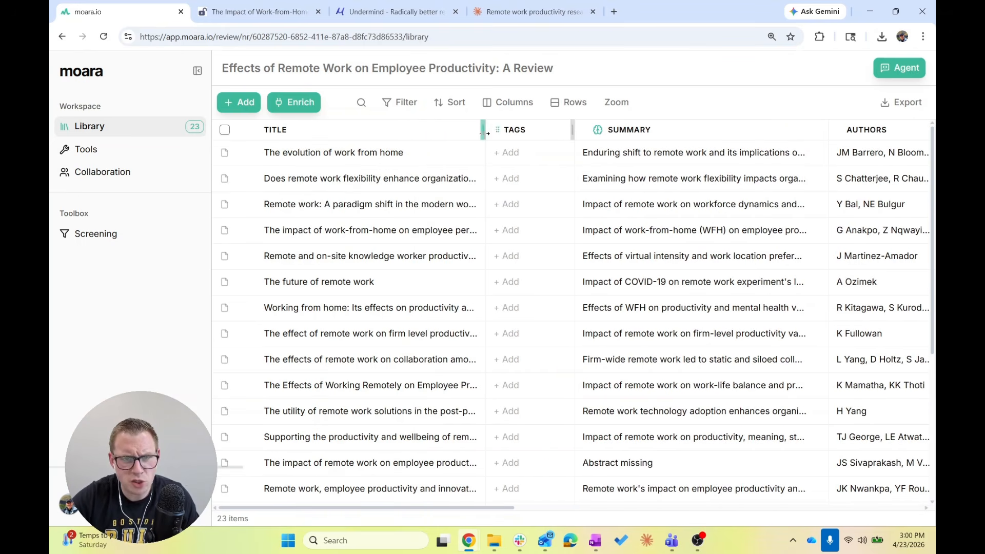
Step: Switch to Undermind and sort the ranked papers by match in ascending order
click(378, 13)
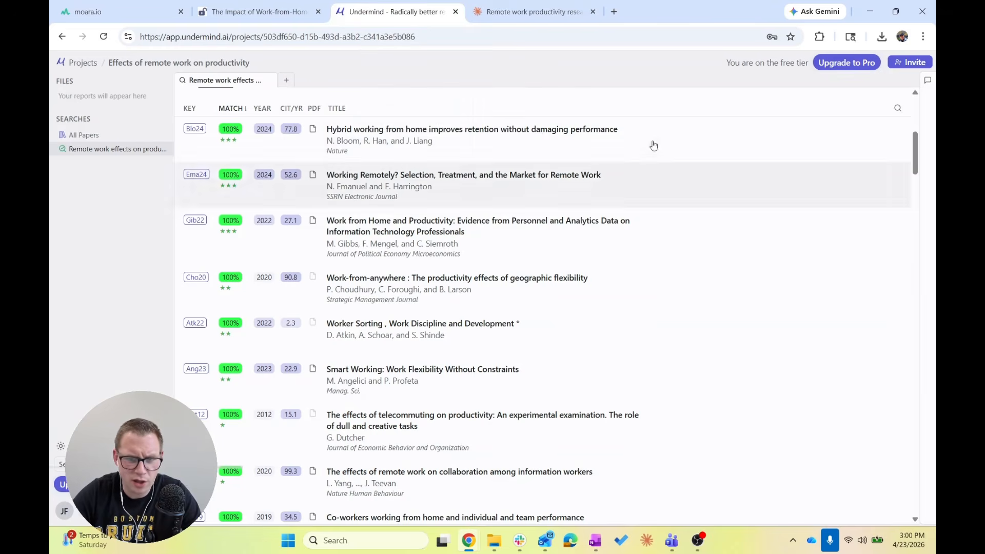
drag(669, 123, 583, 244)
click(624, 131)
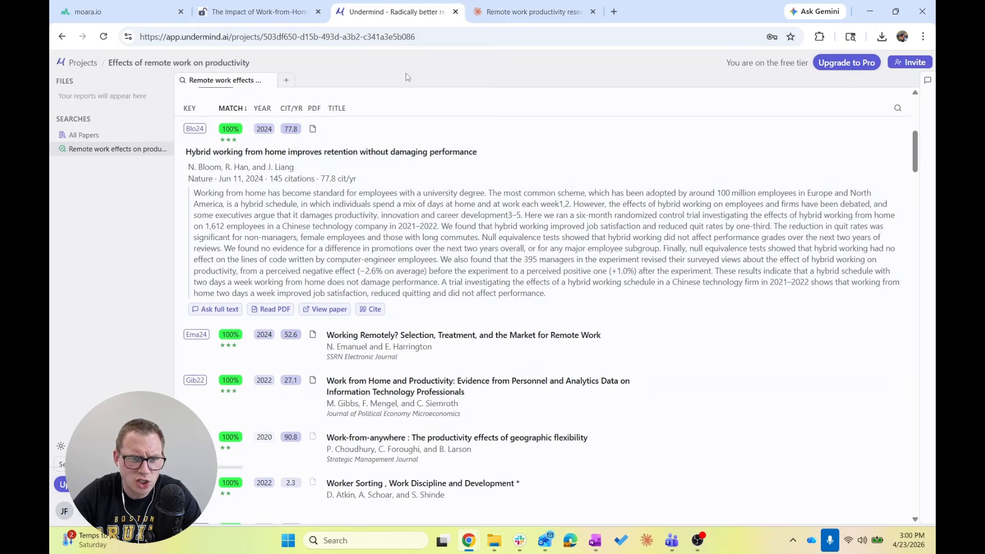
click(248, 108)
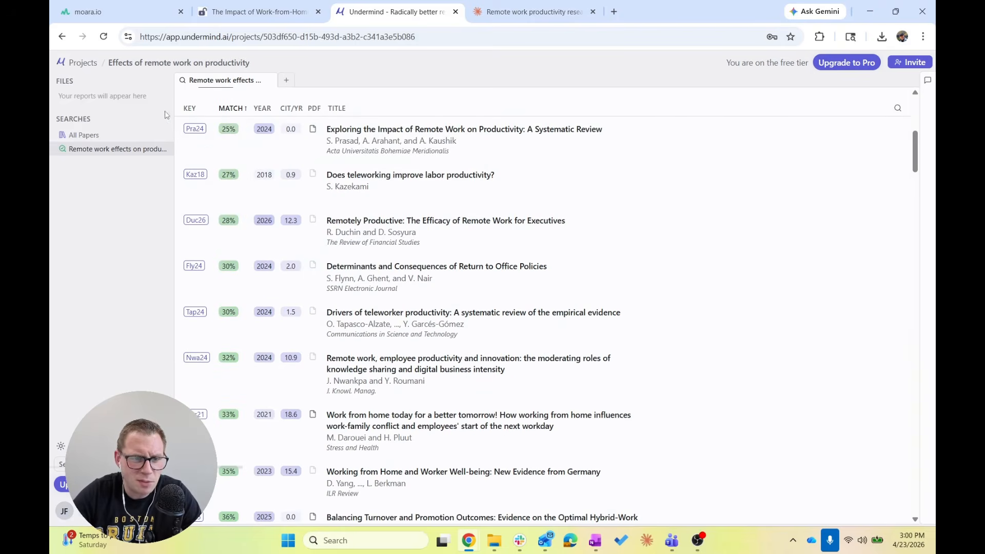
Step: Select and copy the Undermind entries from "Exploring the Impact of Remote Work on Productivity" through "Supporting the productivity and wellbeing of remote workers"
drag(172, 110, 637, 301)
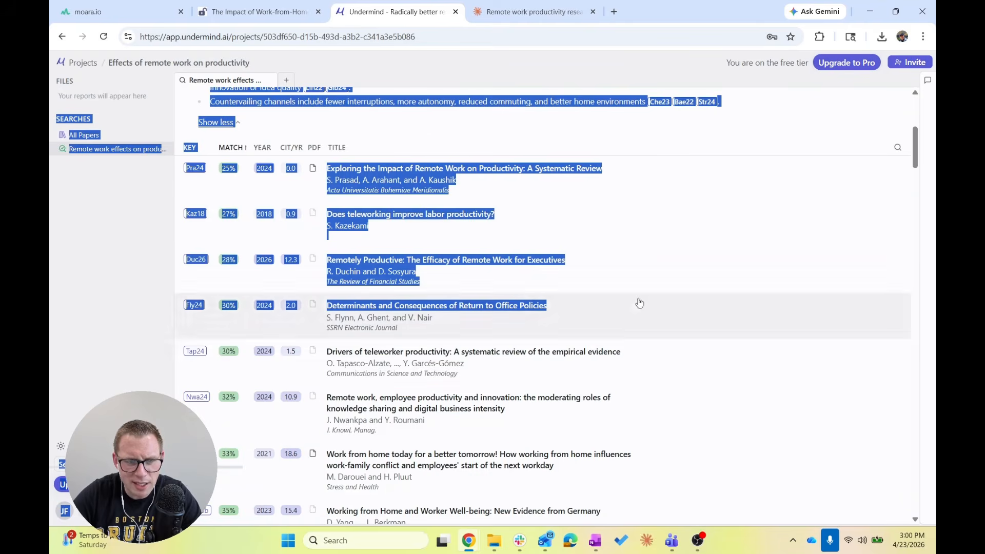
click(434, 119)
drag(169, 166, 350, 190)
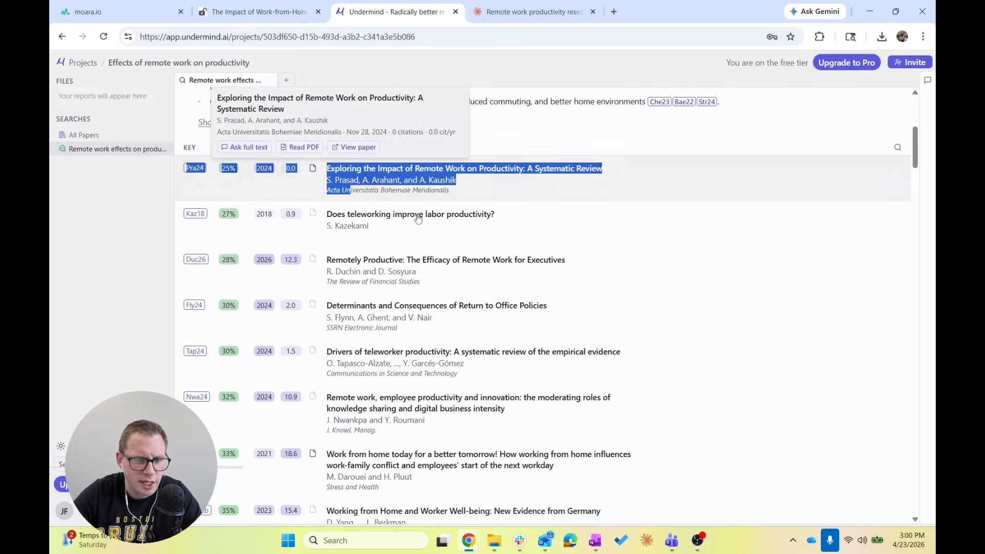
drag(418, 219, 587, 501)
scroll(516, 280, up, 1)
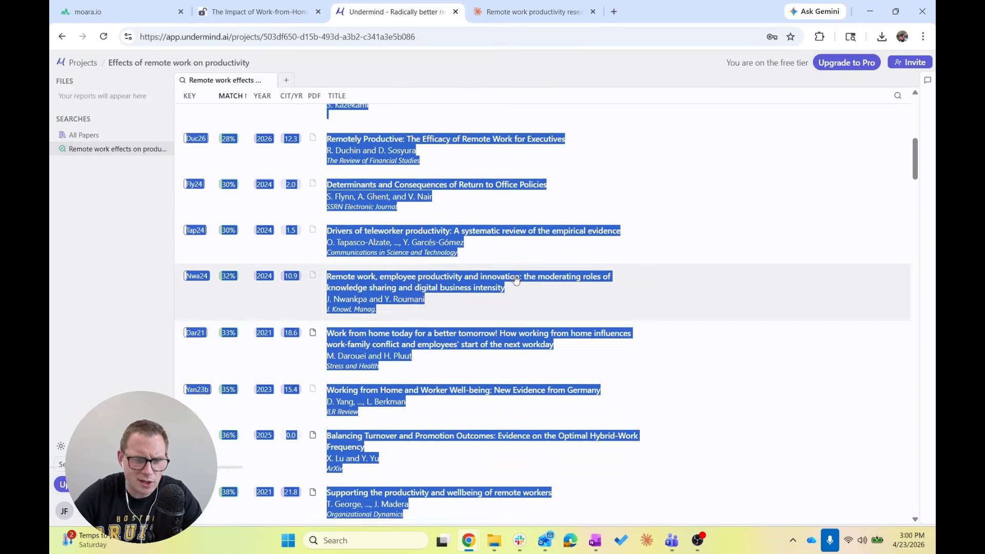
scroll(517, 280, up, 2)
Step: Back in moara.io, ask the Agent "How many of the below papers do I have covered in my review?" with the copied paper list pasted below
key(ctrl+1)
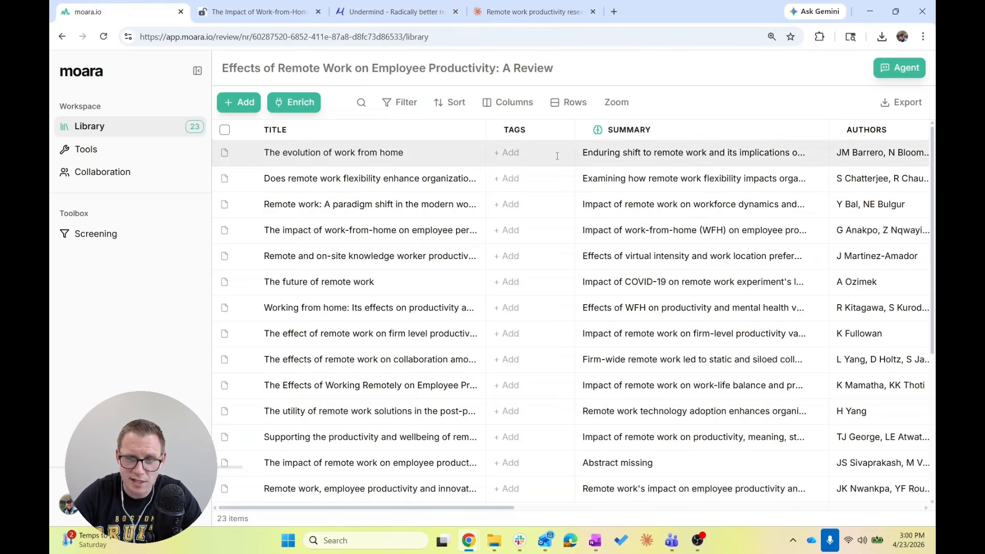
click(888, 66)
text(How ma)
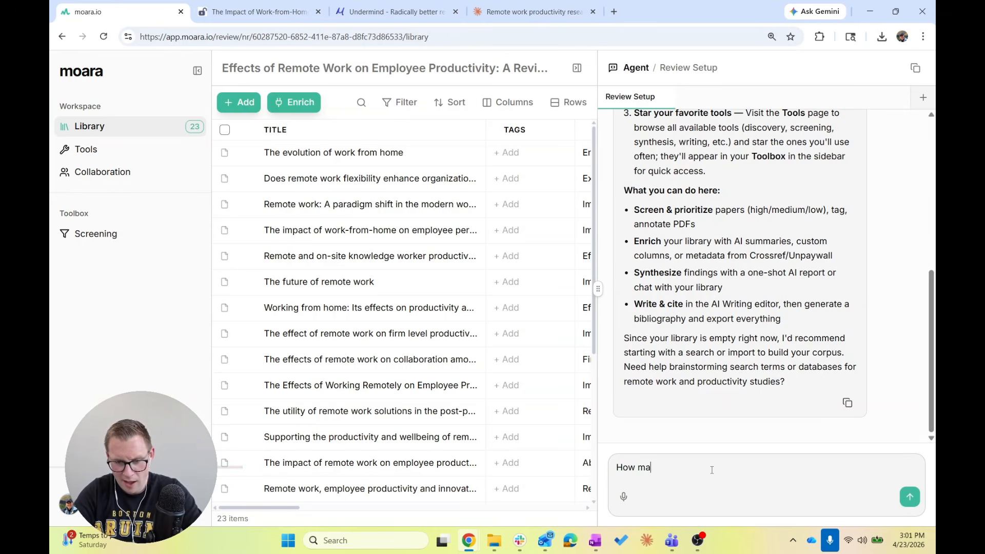
text(ny of the below pap)
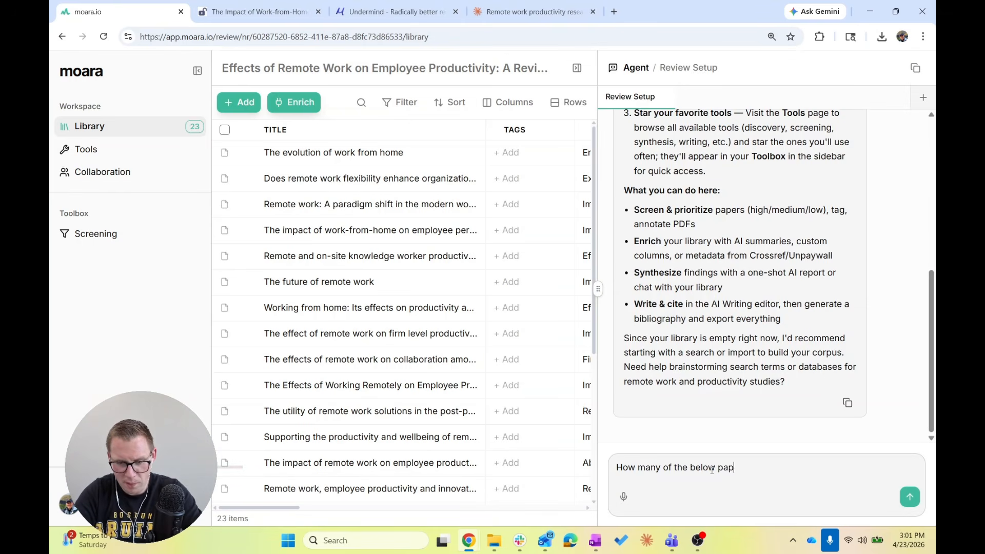
text(ers do I have cove)
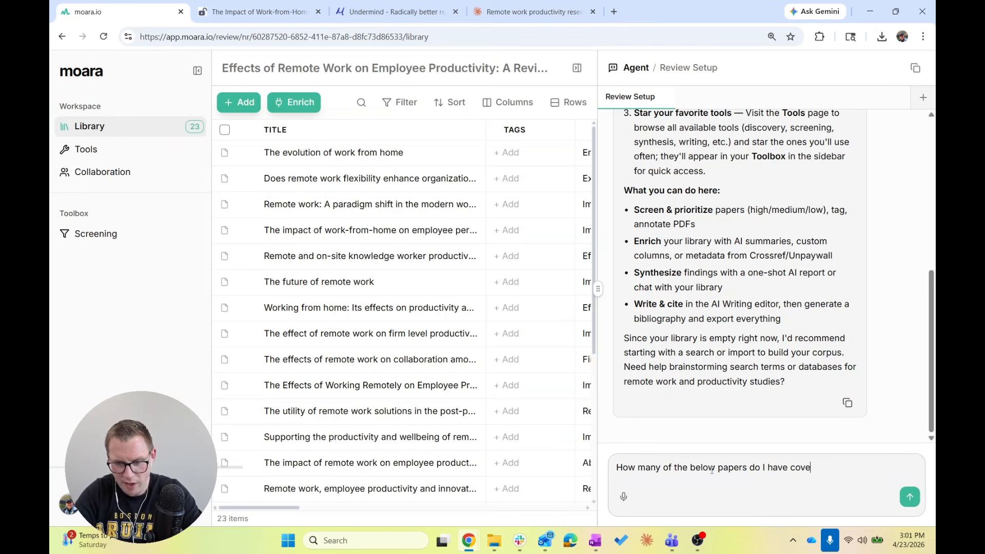
text(red in my review?)
key(shift+Return)
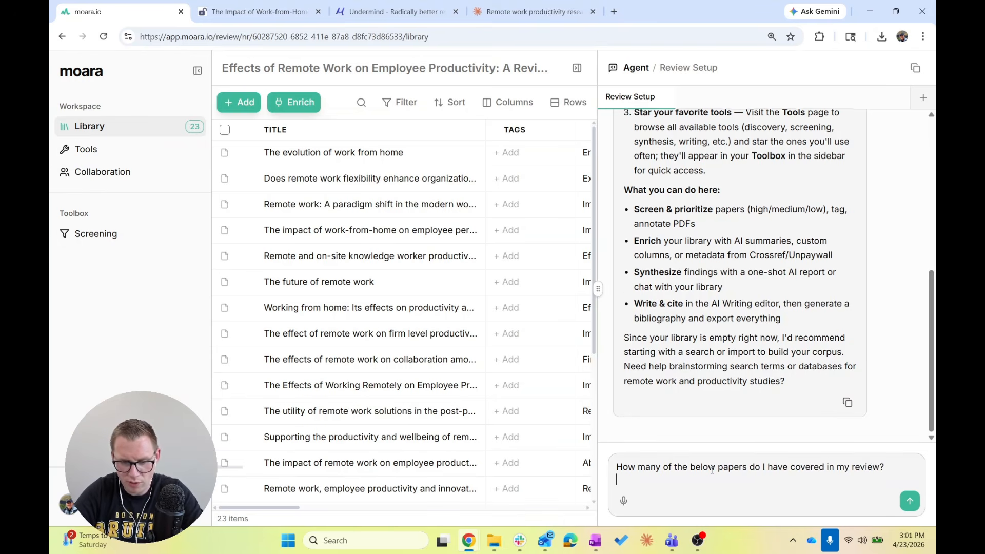
key(ctrl+v)
scroll(711, 471, up, 10)
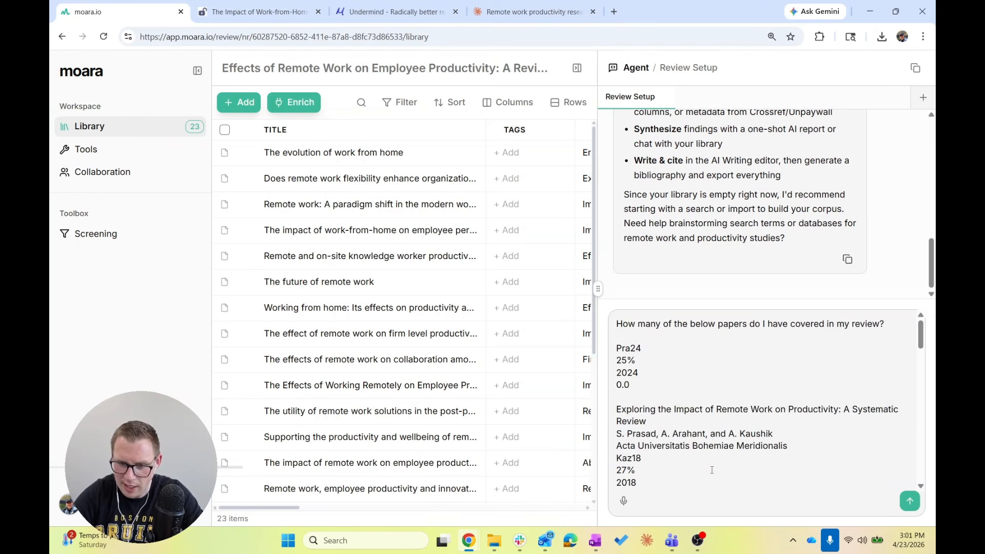
scroll(712, 471, down, 10)
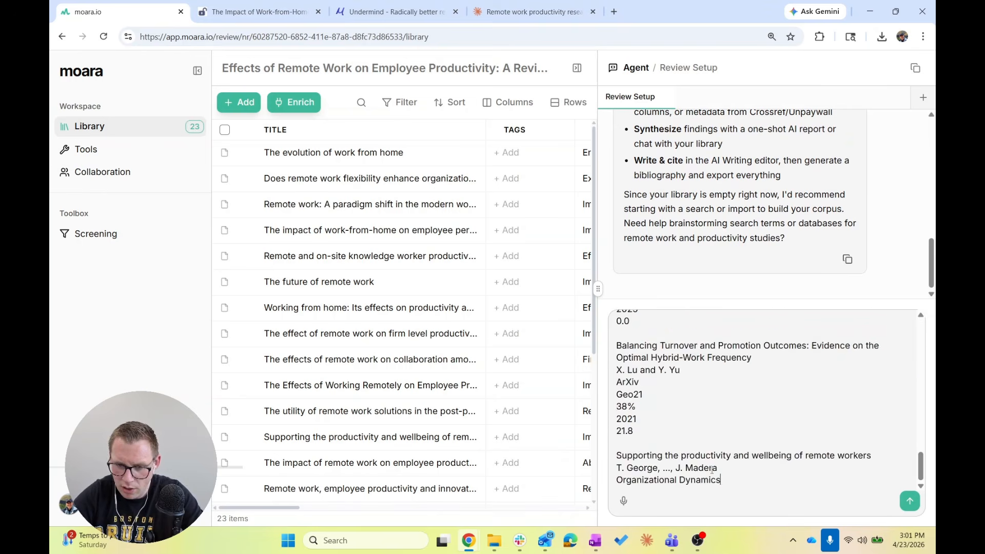
key(Return)
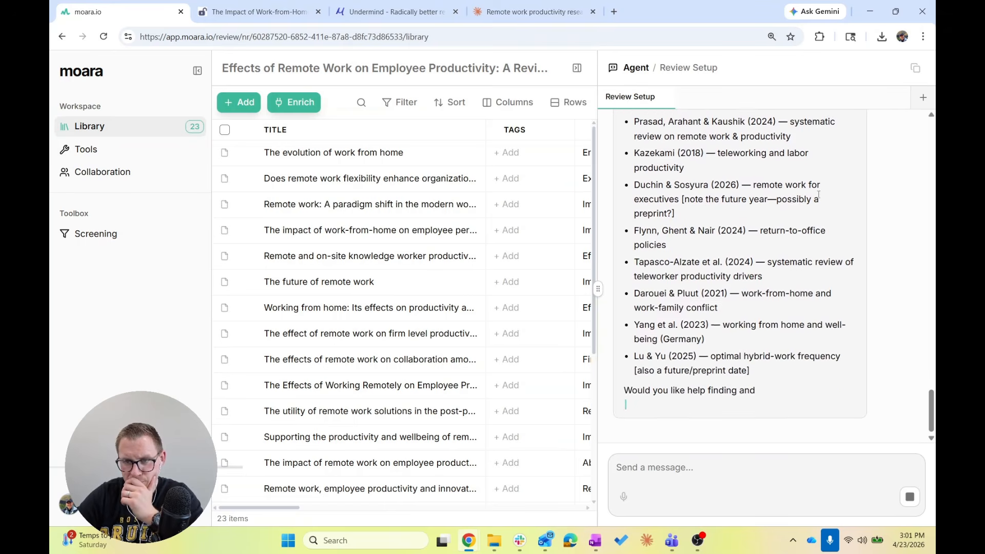
Step: Read the Agent's list of papers not yet in the library, highlighting the description of the 2024 systematic review
scroll(818, 194, up, 2)
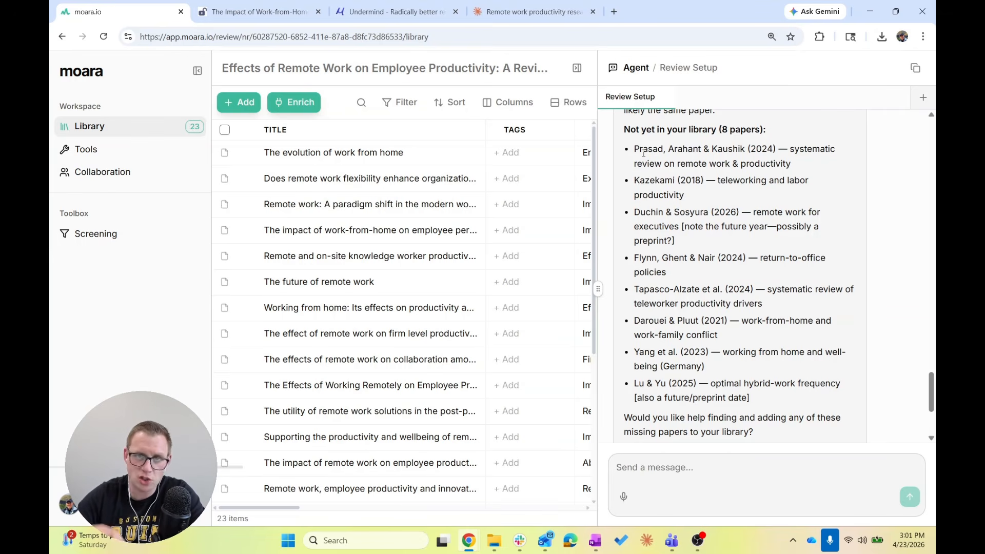
drag(790, 149, 798, 163)
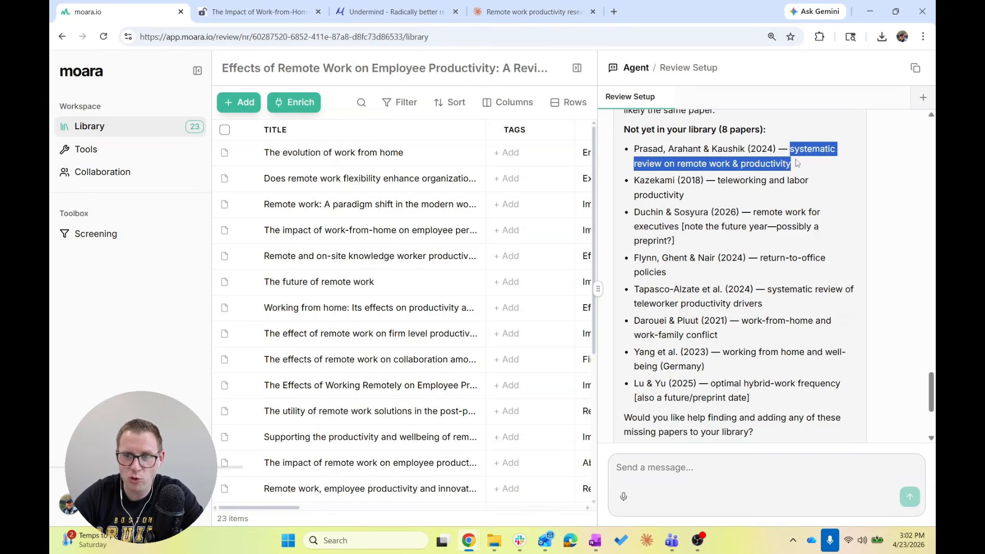
Step: Read through the Agent's list of papers not yet in the library, highlighting the description of the paper on return-to-office policies
click(787, 165)
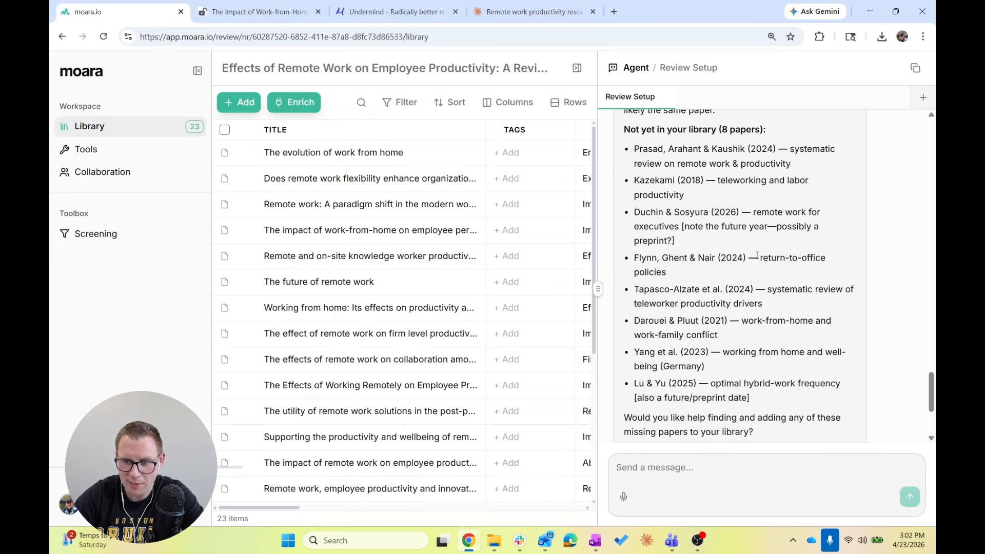
drag(761, 258, 739, 280)
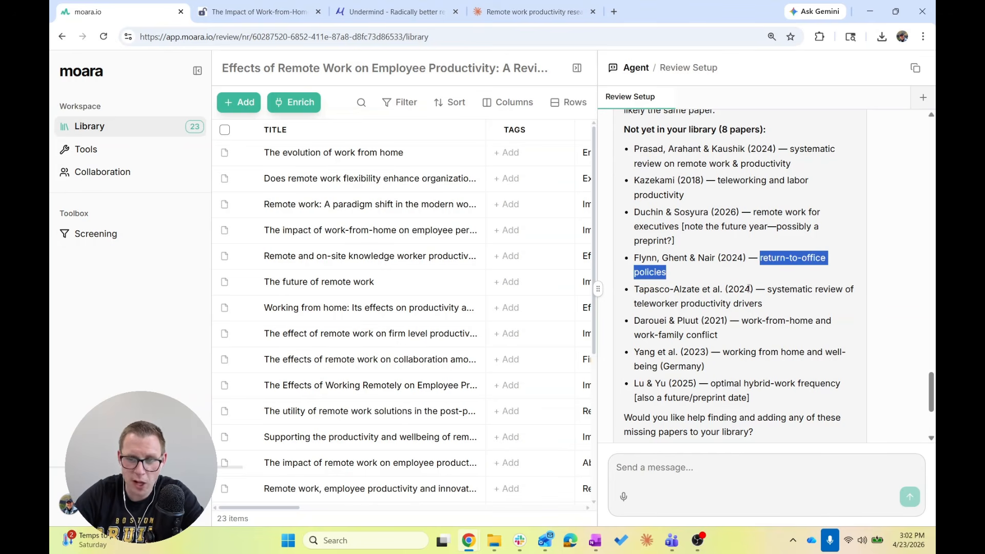
click(744, 299)
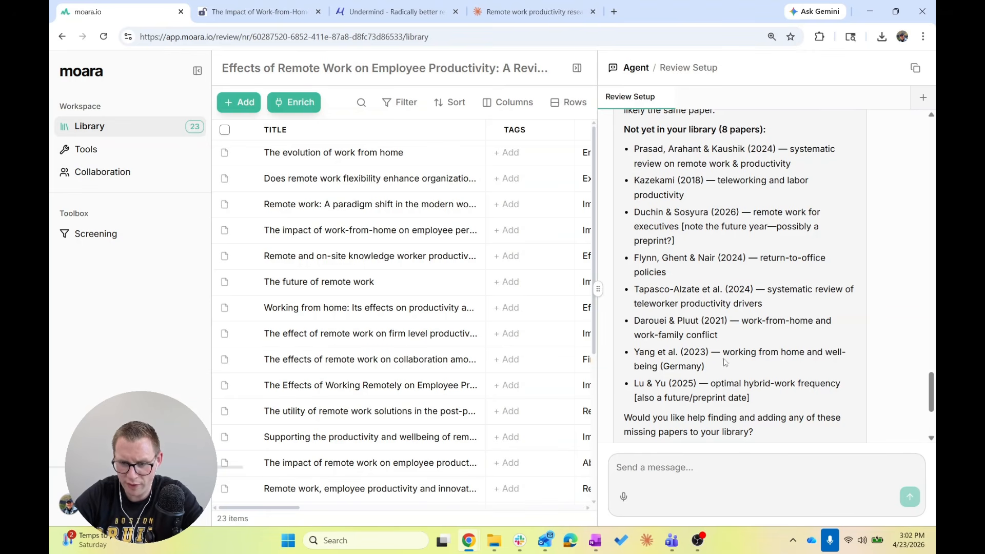
scroll(700, 269, up, 1)
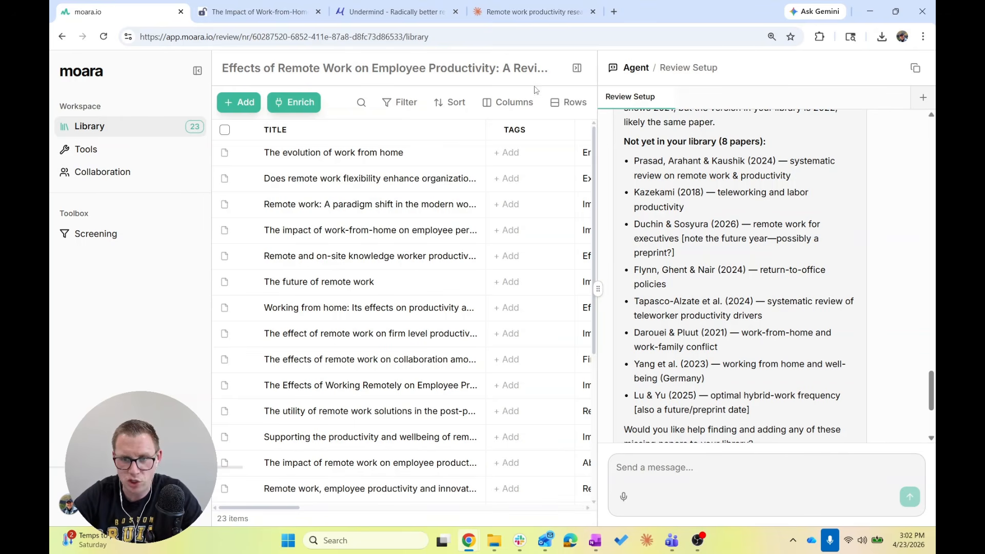
Step: Switch to Undermind and download the PDF of "Exploring the Impact of Remote Work on Productivity: A Systematic Review"
click(395, 6)
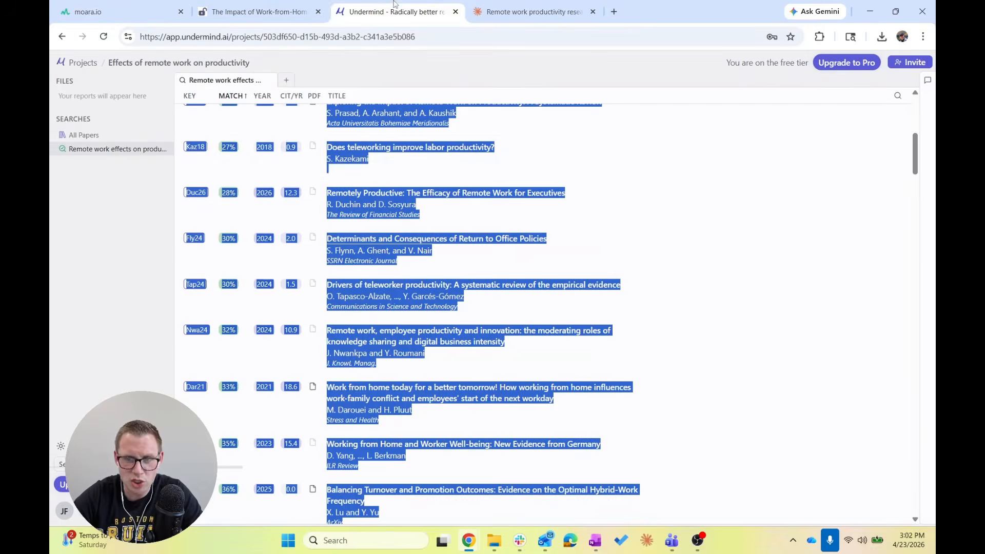
scroll(370, 176, up, 5)
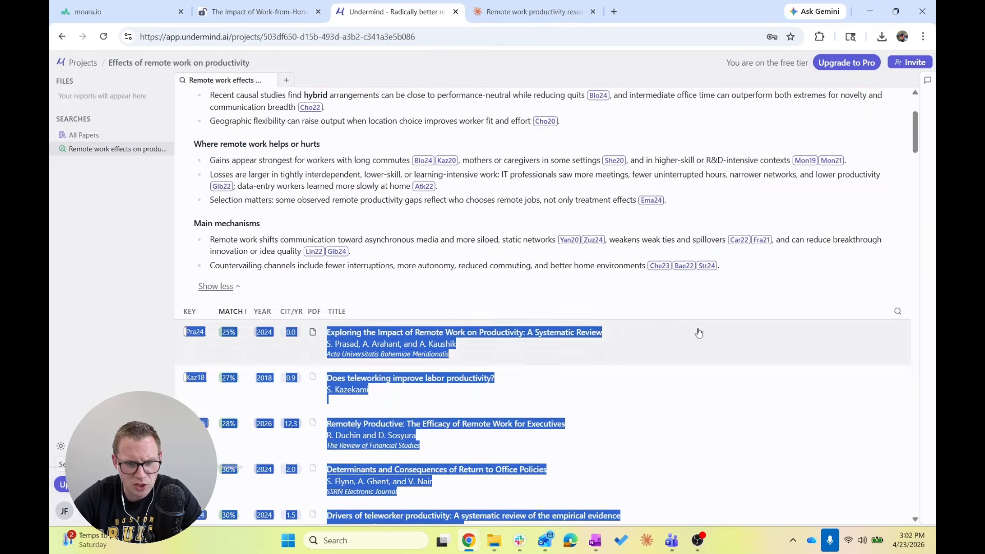
click(699, 333)
click(311, 333)
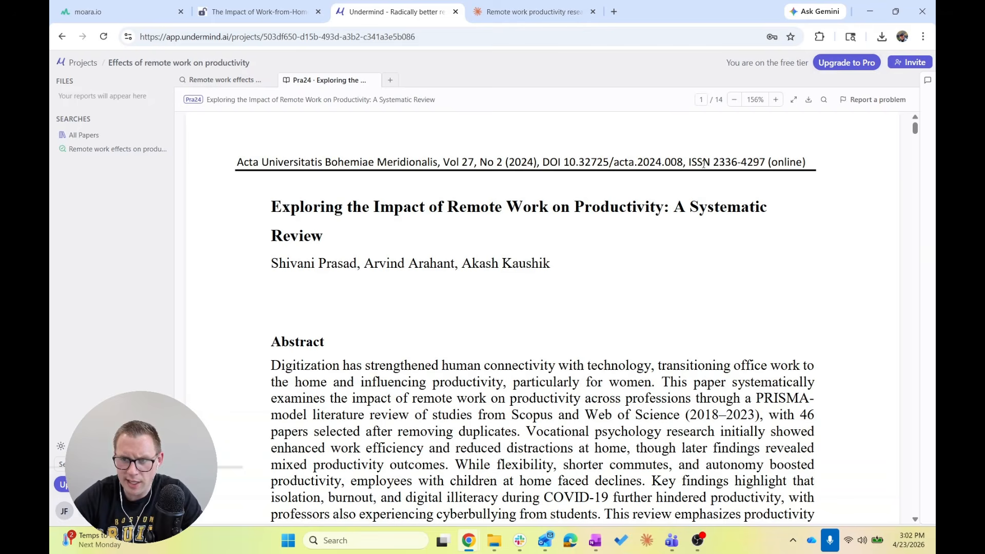
click(809, 100)
click(61, 36)
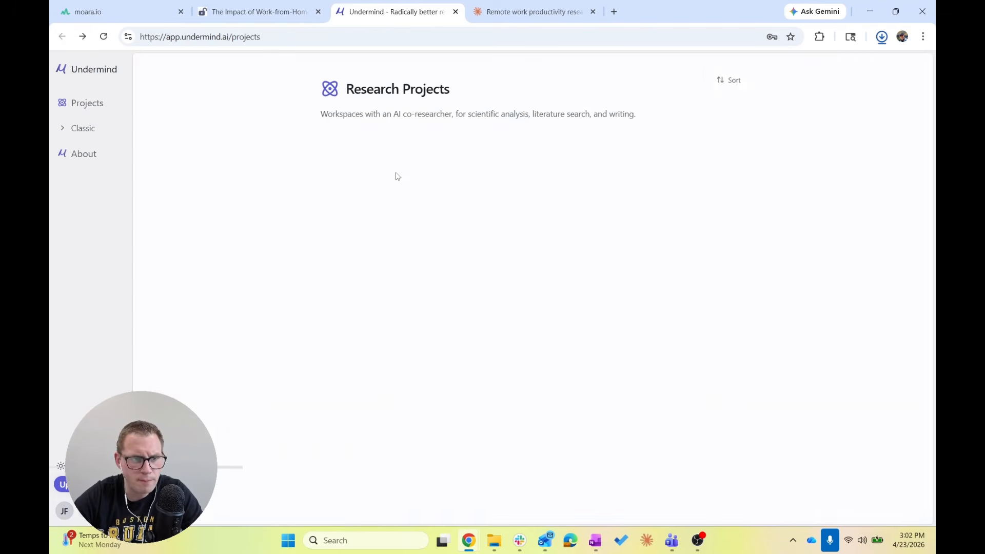
Step: Return to moara.io and review the Agent's list of missing papers down to its closing question
click(534, 12)
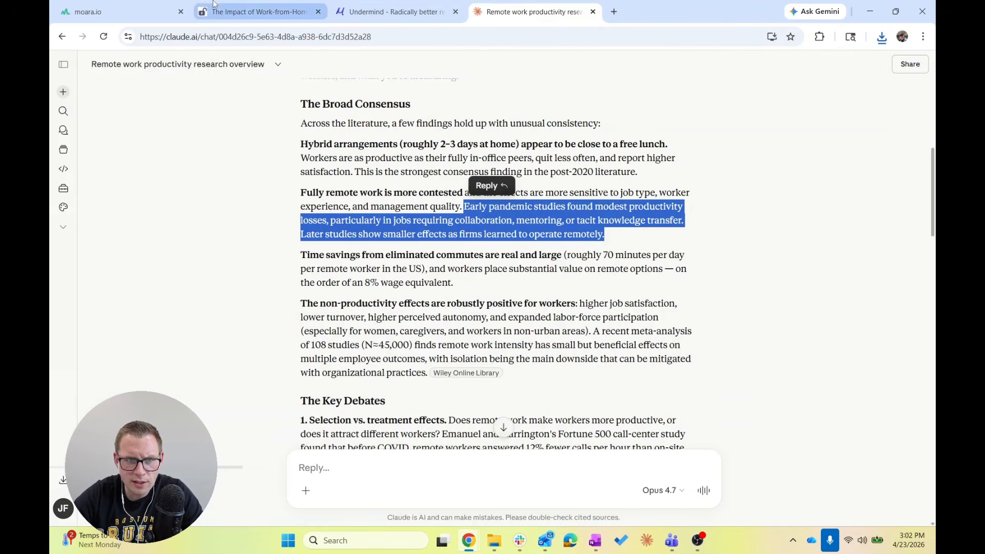
click(103, 11)
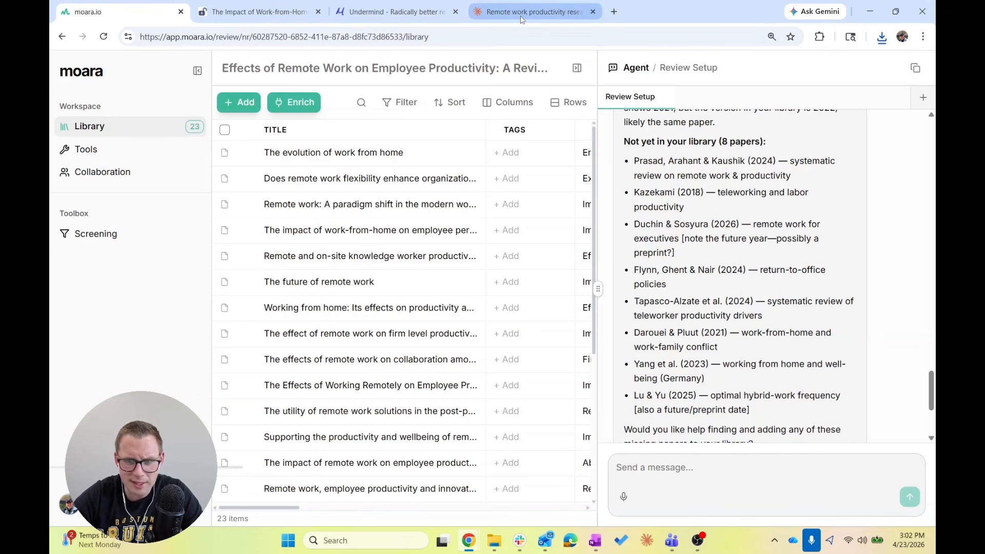
mouse_move(533, 10)
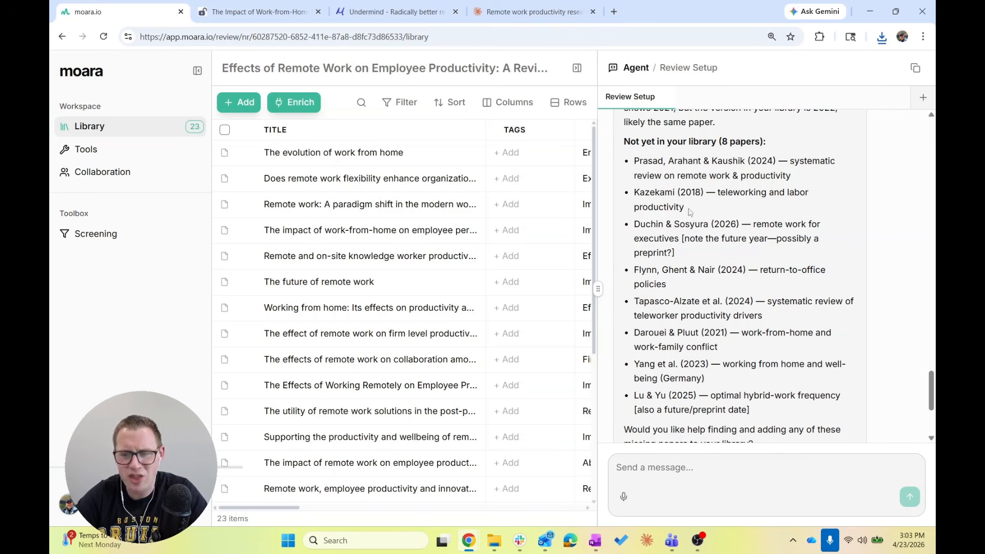
scroll(709, 240, down, 1)
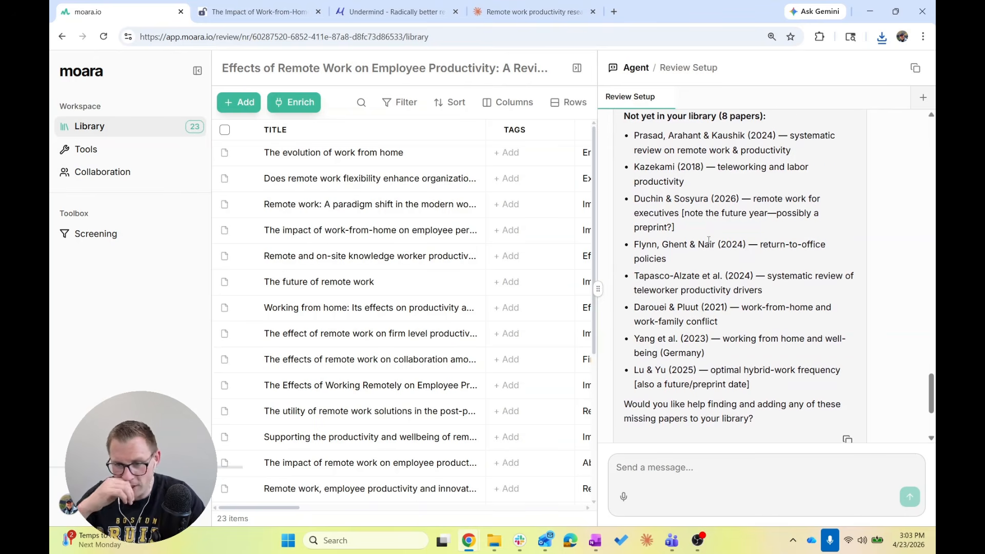
scroll(739, 293, down, 2)
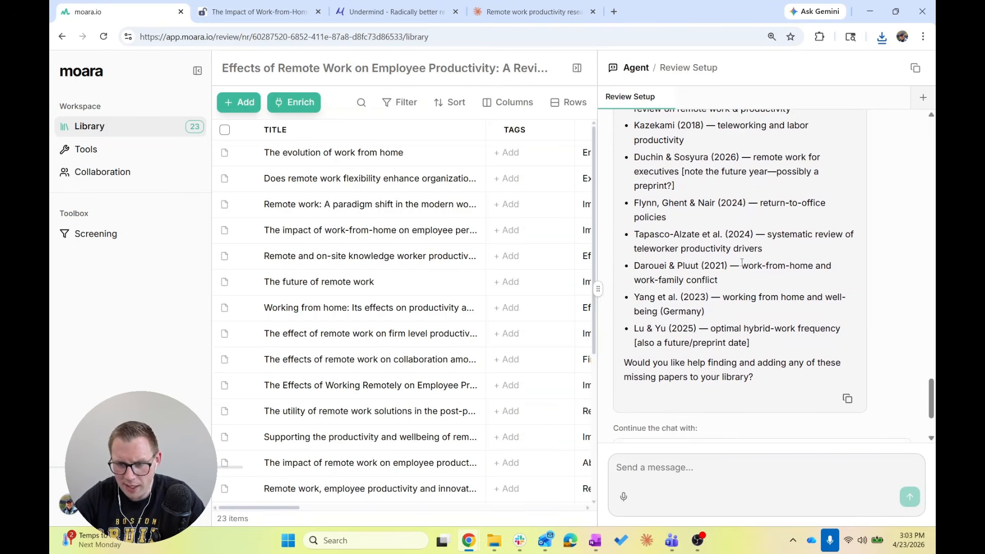
Step: Switch to Undermind and reopen the "Remote work effects on productivity" search in the "Effects of remote work on productivity" project
click(395, 11)
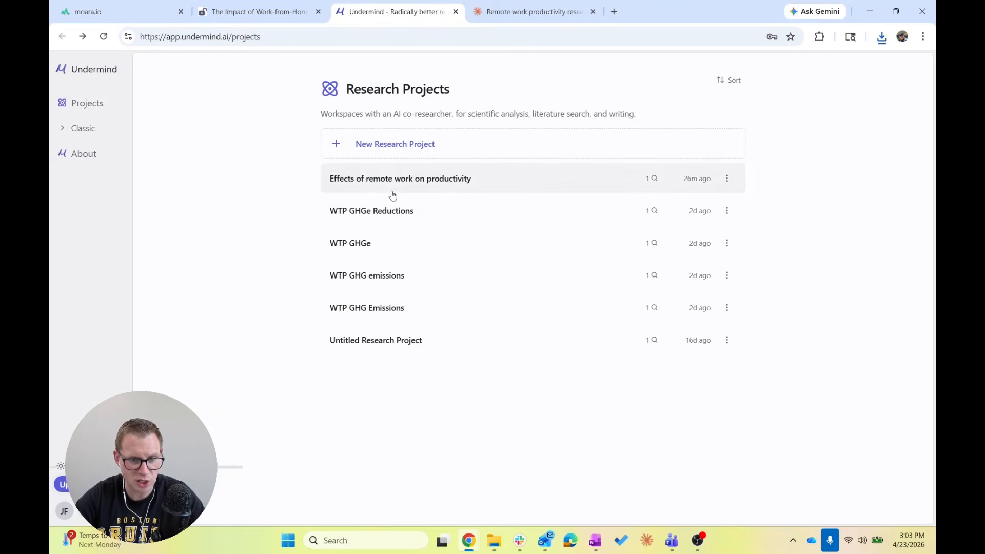
click(392, 194)
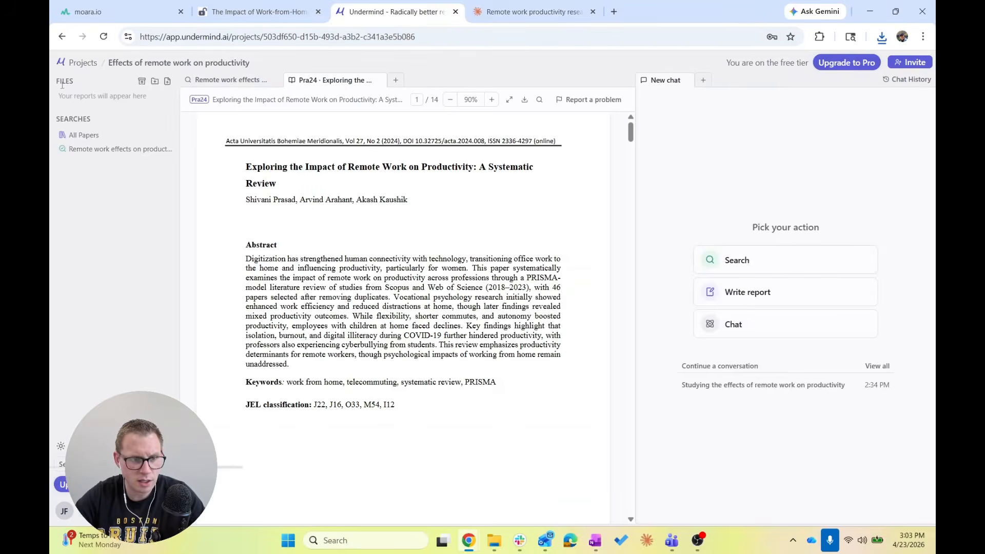
click(82, 63)
click(359, 178)
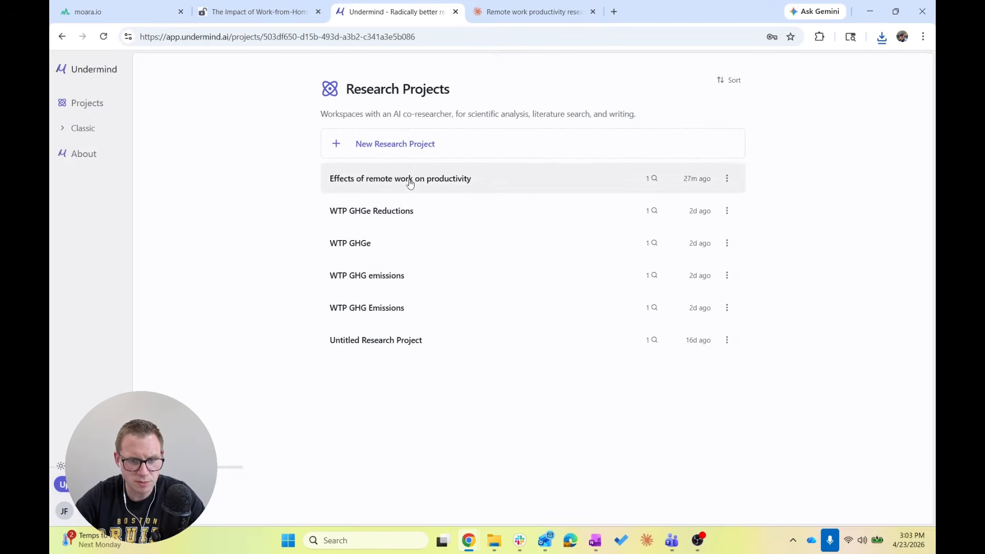
click(83, 136)
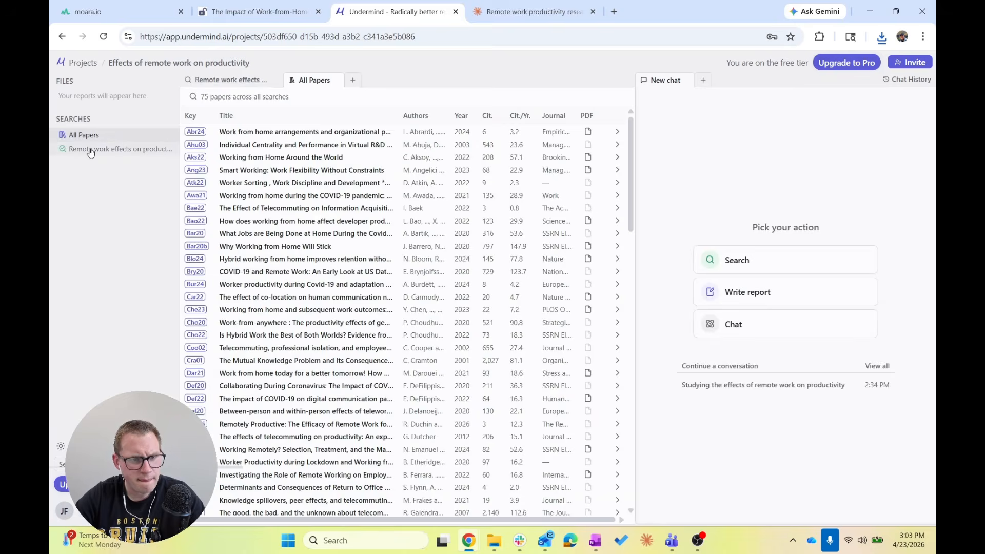
click(89, 150)
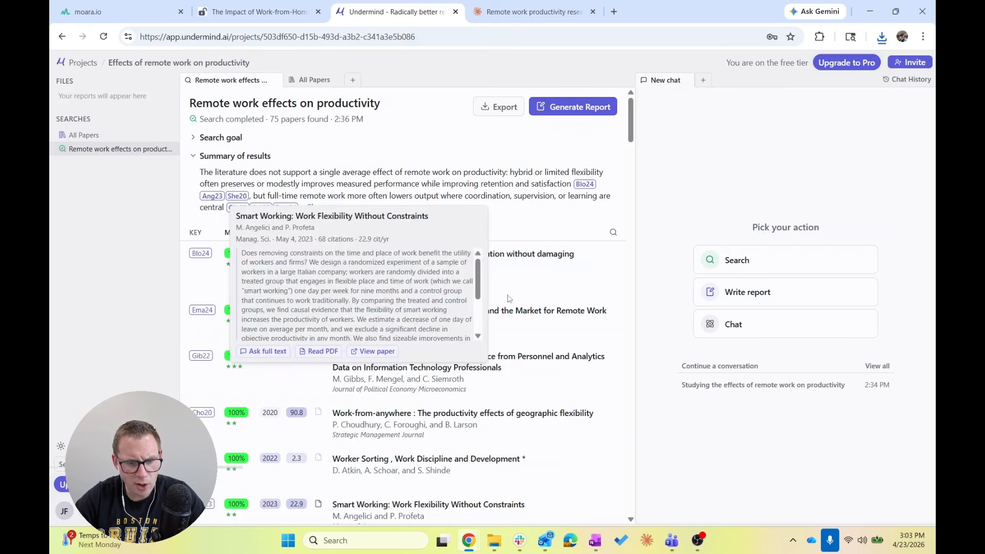
Step: Find the 2024 teleworker review by its lead author and copy the title "Drivers of teleworker productivity: A systematic review of the empirical evidence"
scroll(465, 339, down, 1)
scroll(465, 338, down, 3)
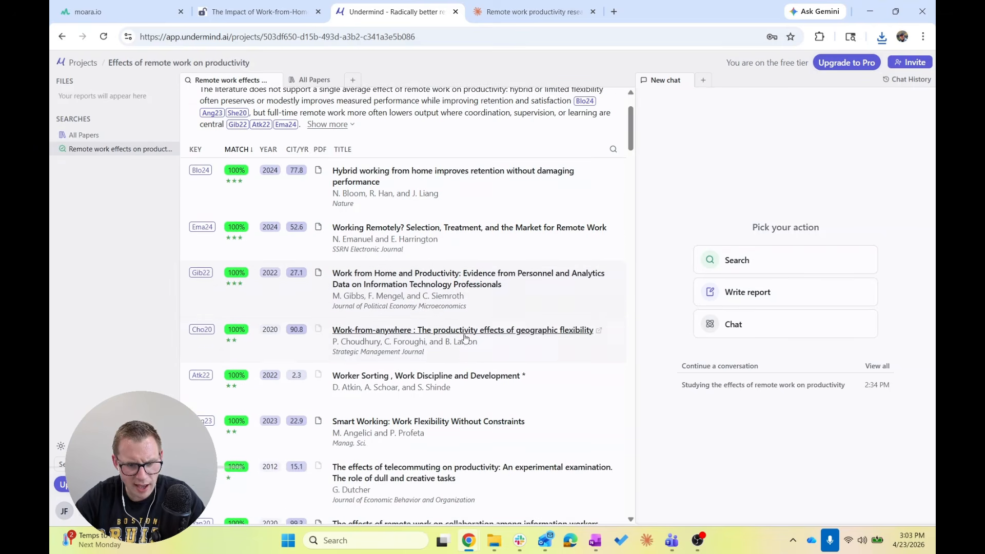
scroll(465, 338, down, 2)
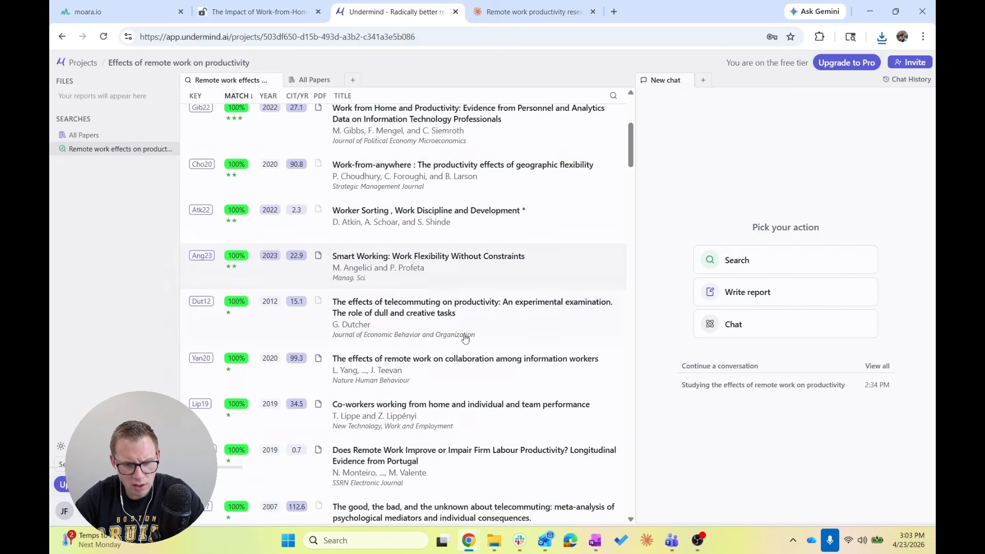
key(ctrl+f)
text(tapas)
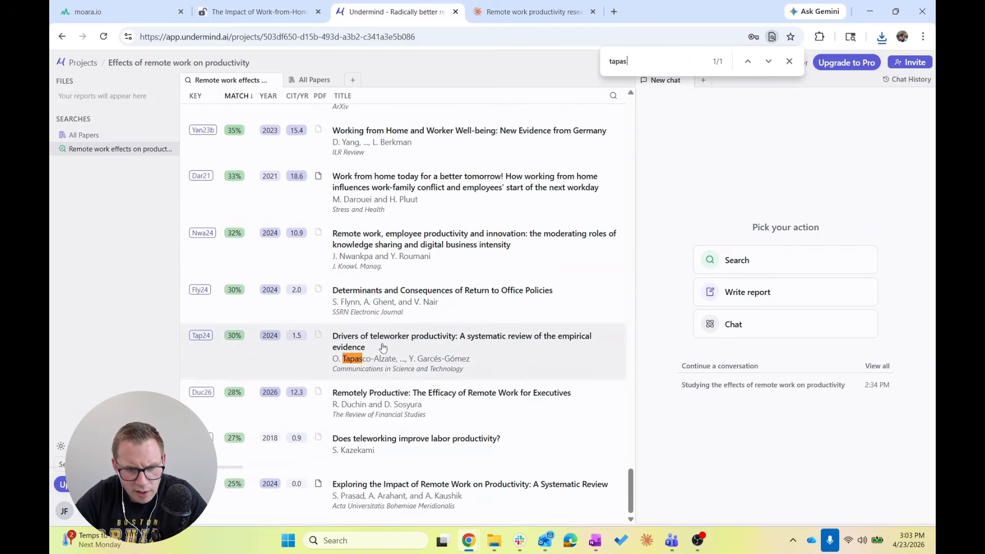
scroll(313, 336, up, 10)
scroll(315, 328, down, 10)
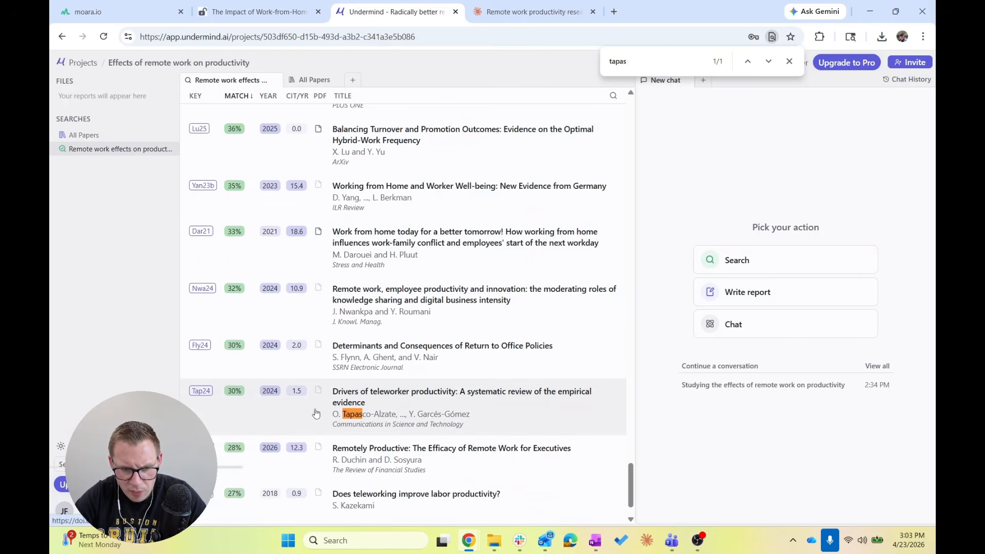
click(318, 393)
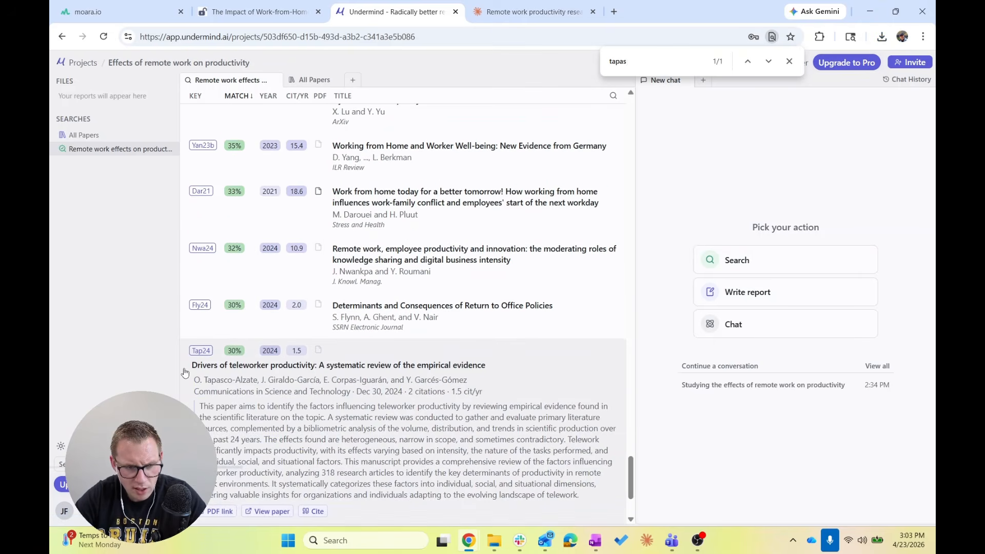
drag(185, 370, 498, 362)
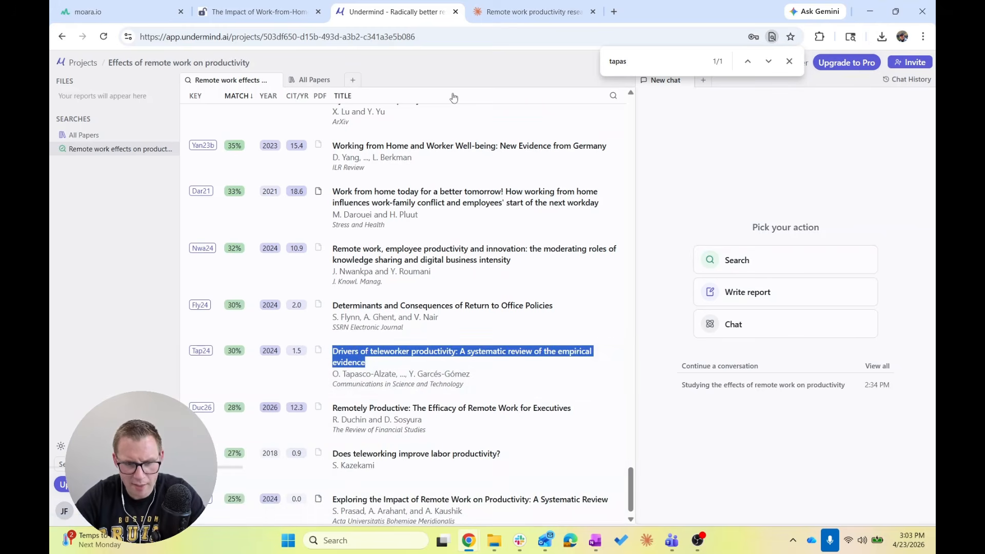
Step: Back in moara.io, search Google Scholar for the copied title, add the teleworker productivity review to the library, and close the paper search
click(103, 11)
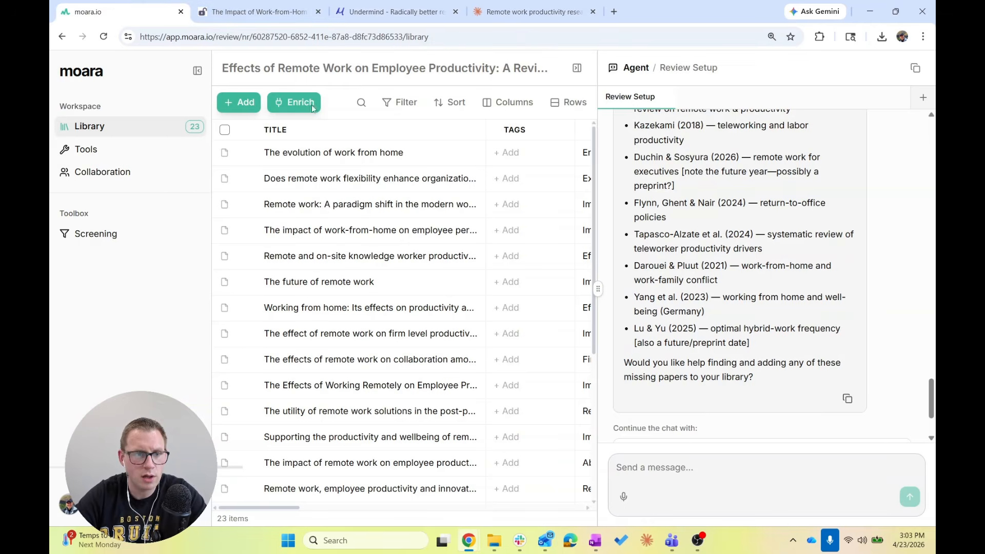
click(240, 102)
click(254, 129)
key(ctrl+v)
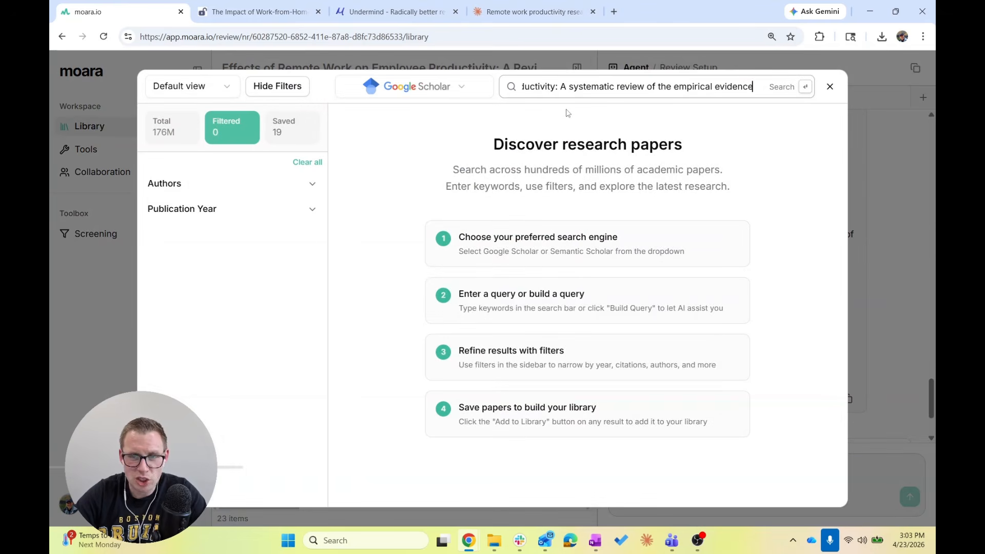
key(Return)
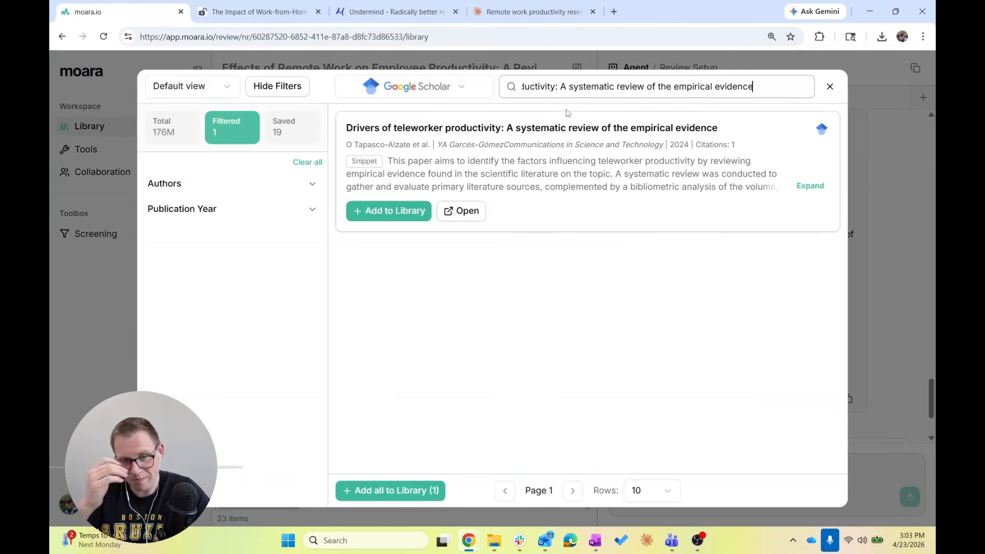
click(389, 211)
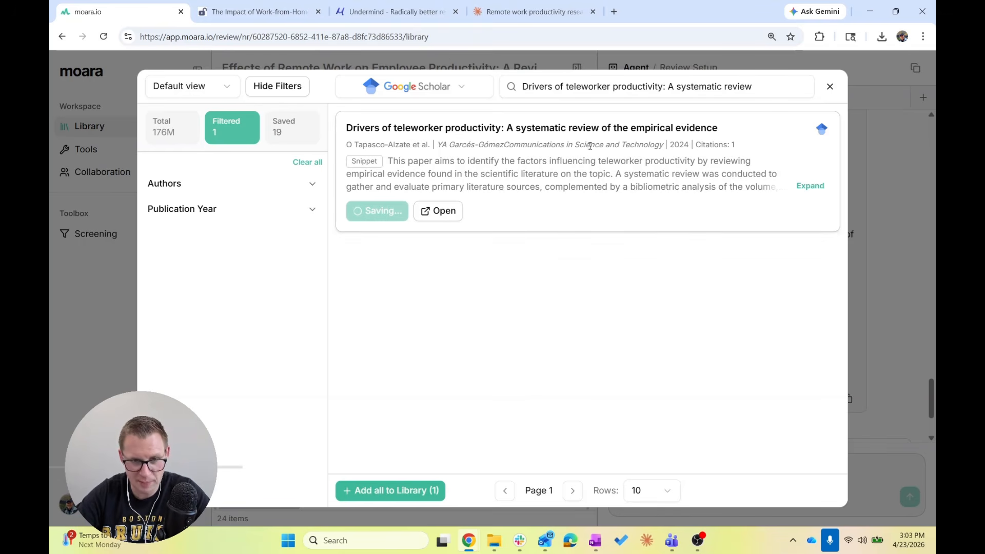
click(901, 230)
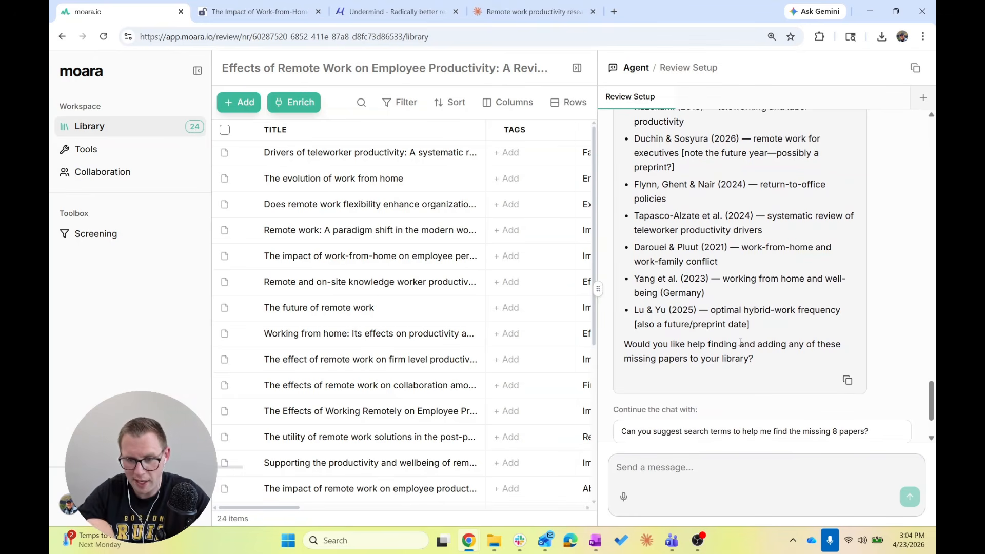
Step: Switch to Undermind and copy the title of the top-ranked paper, "Hybrid working from home improves retention without damaging performance"
click(534, 12)
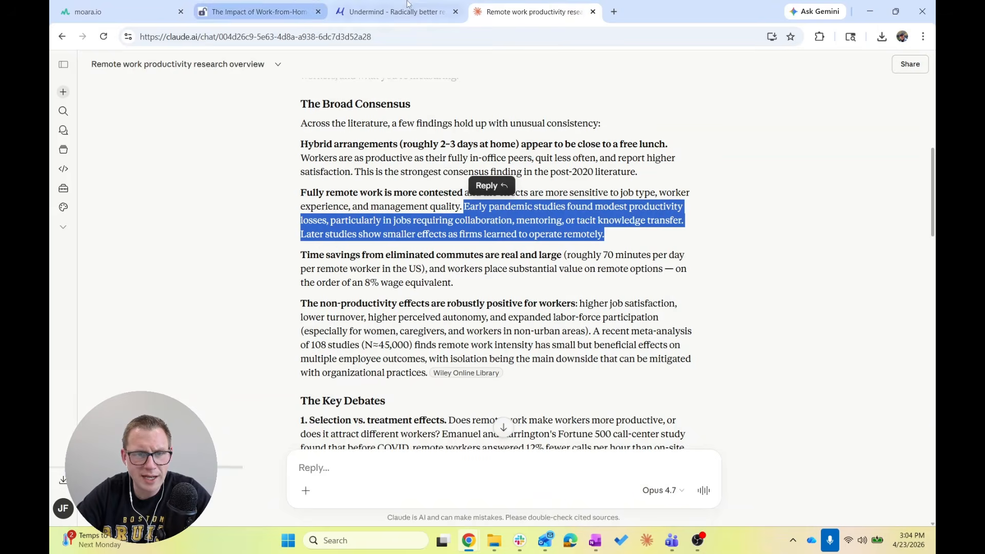
click(395, 11)
scroll(378, 209, up, 20)
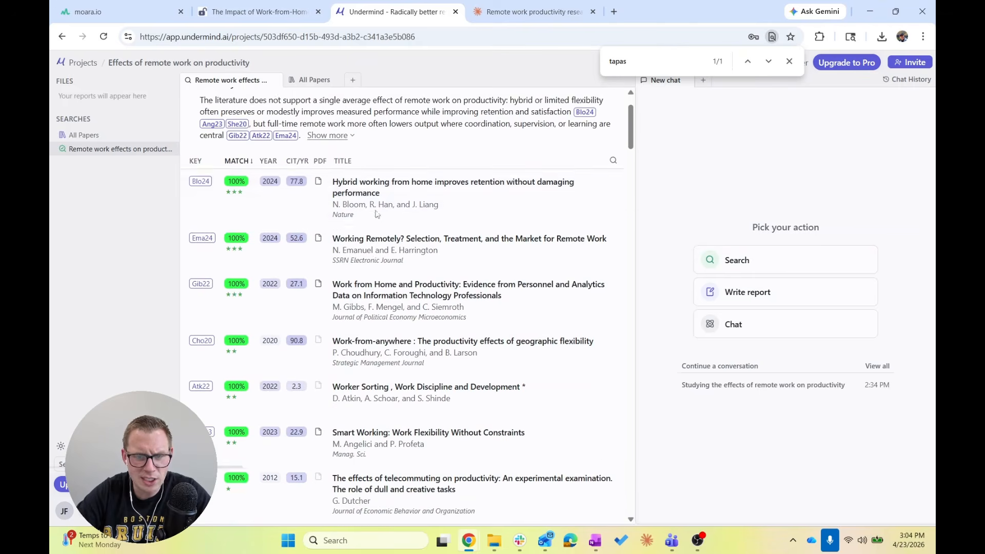
scroll(400, 246, down, 1)
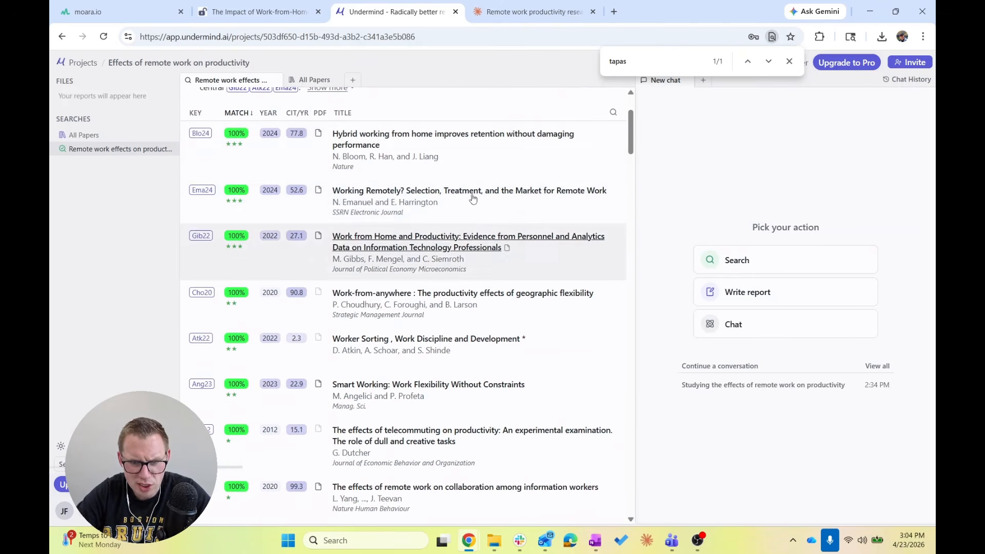
scroll(562, 194, down, 1)
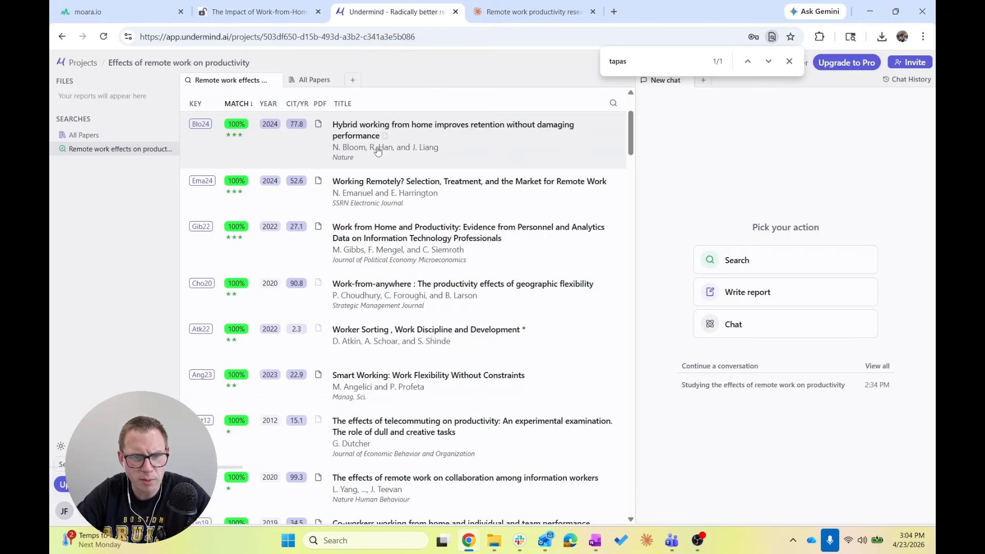
drag(330, 127, 391, 136)
Step: Return to moara.io and search the library for the copied title of the hybrid working paper
click(190, 5)
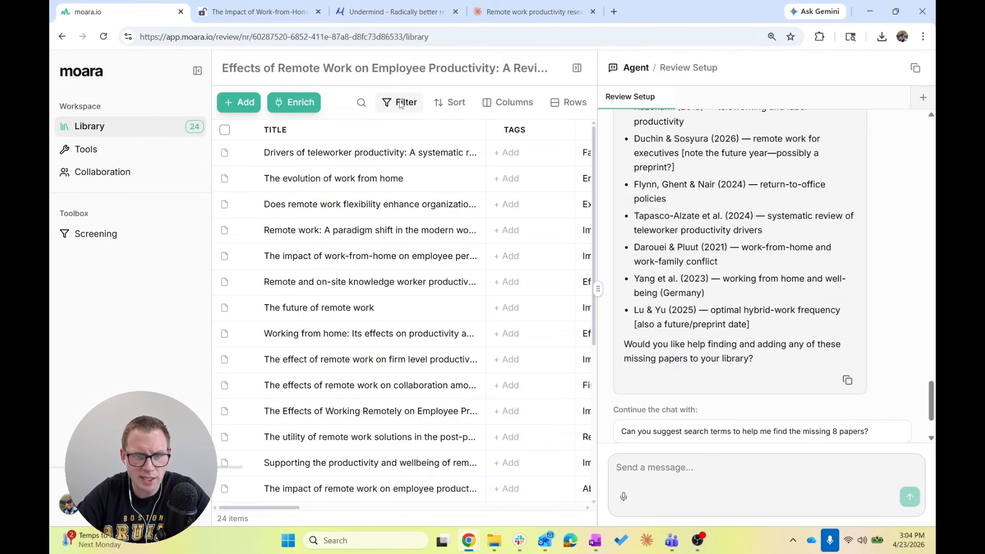
click(363, 104)
key(ctrl+v)
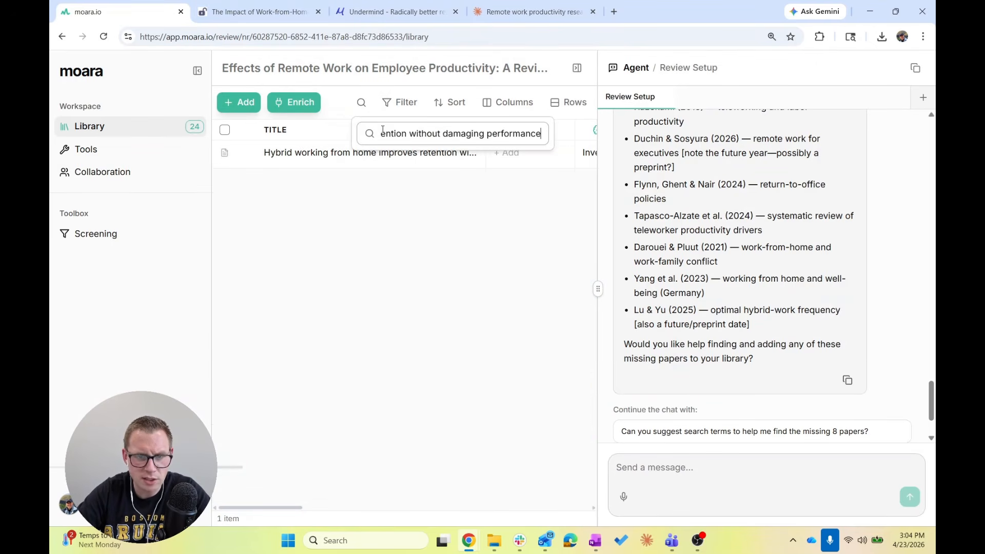
Step: Clear the library search, close the Undermind and MDPI article pages, and return to the moara.io library
key(ctrl+a)
key(BackSpace)
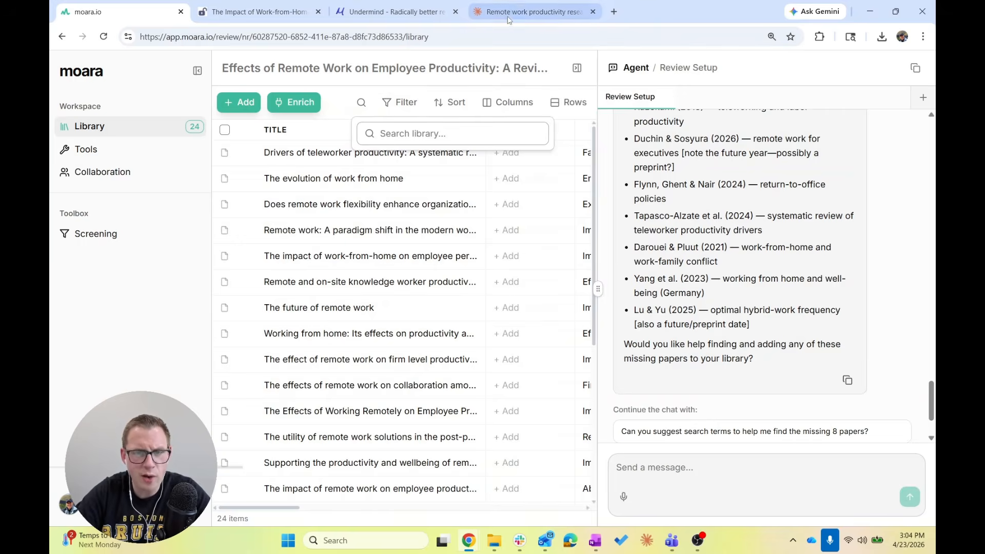
click(413, 5)
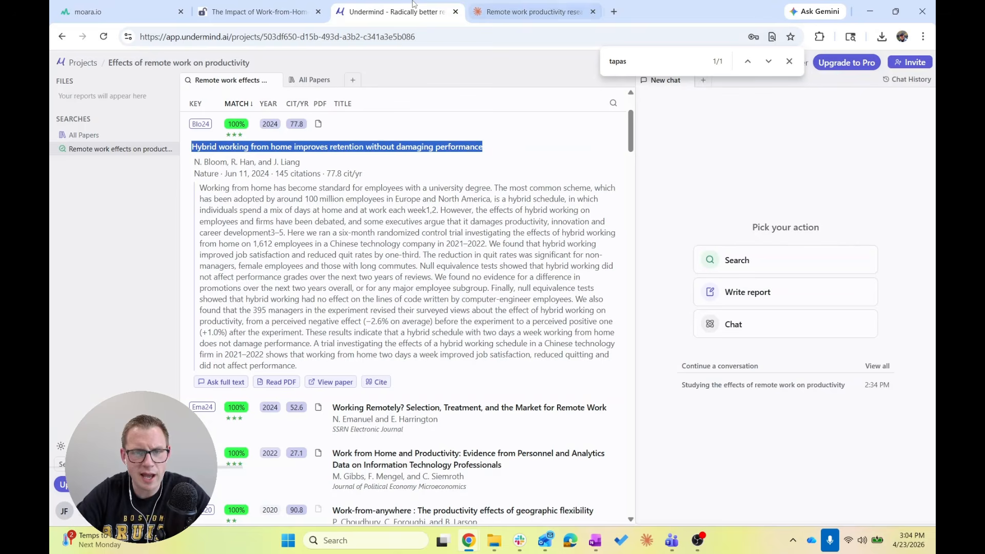
click(455, 12)
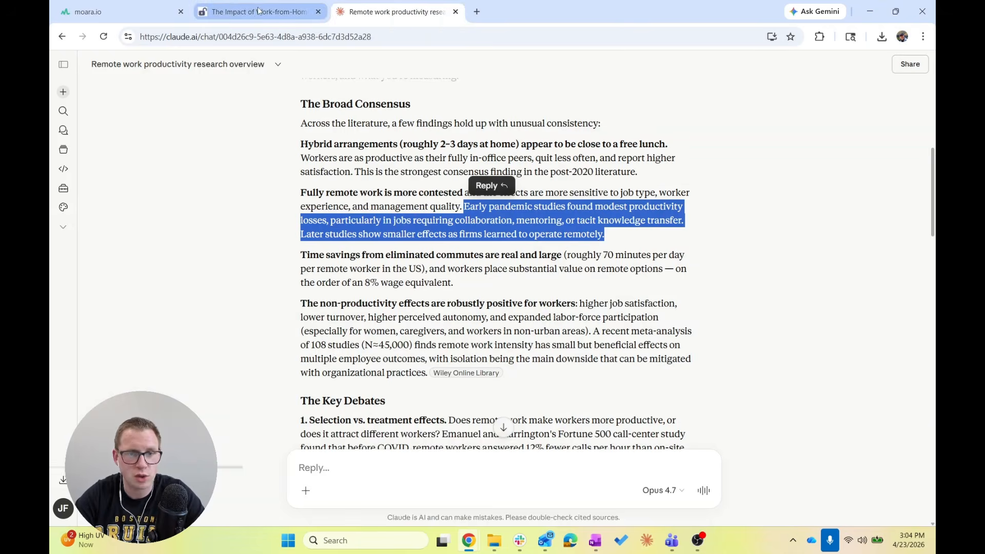
click(279, 11)
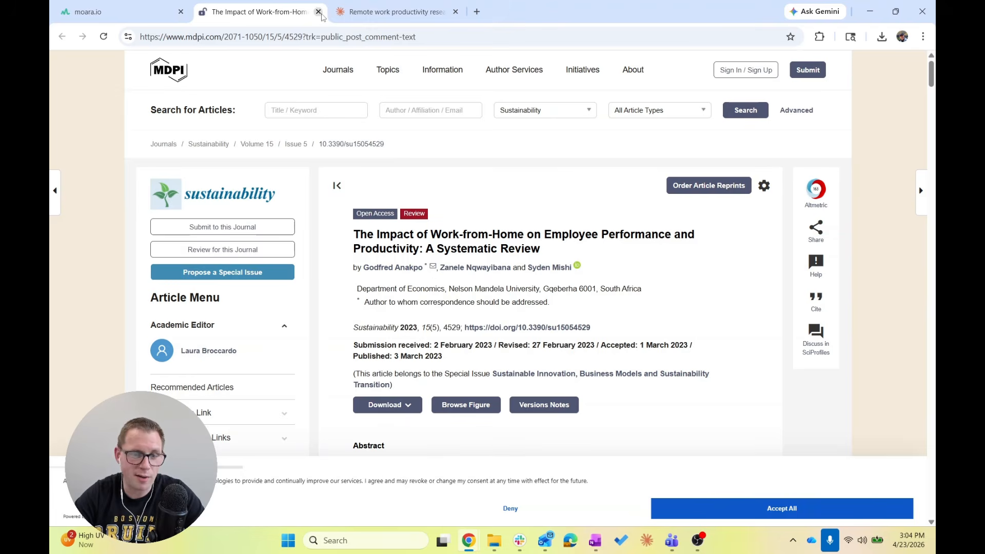
click(318, 12)
click(126, 5)
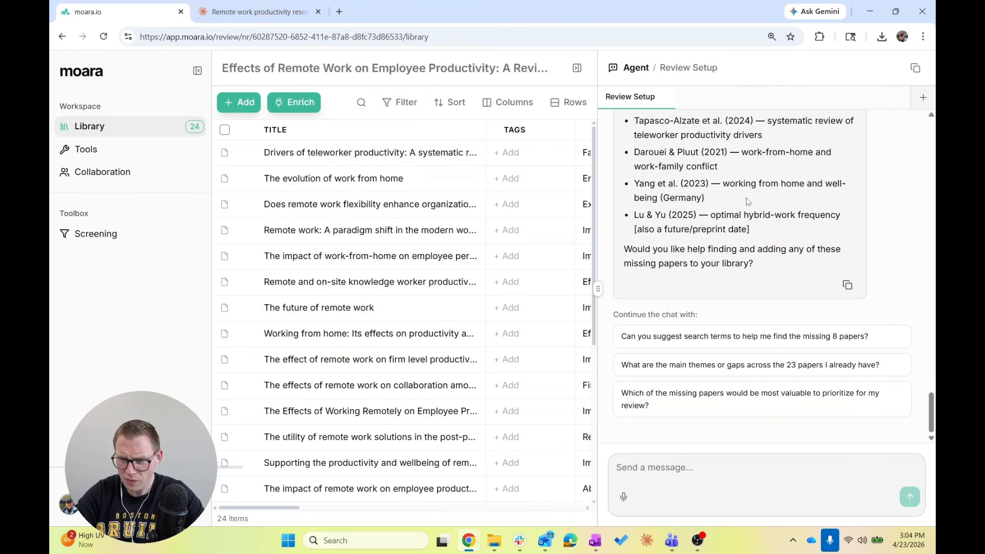
scroll(370, 252, down, 1)
scroll(370, 252, up, 1)
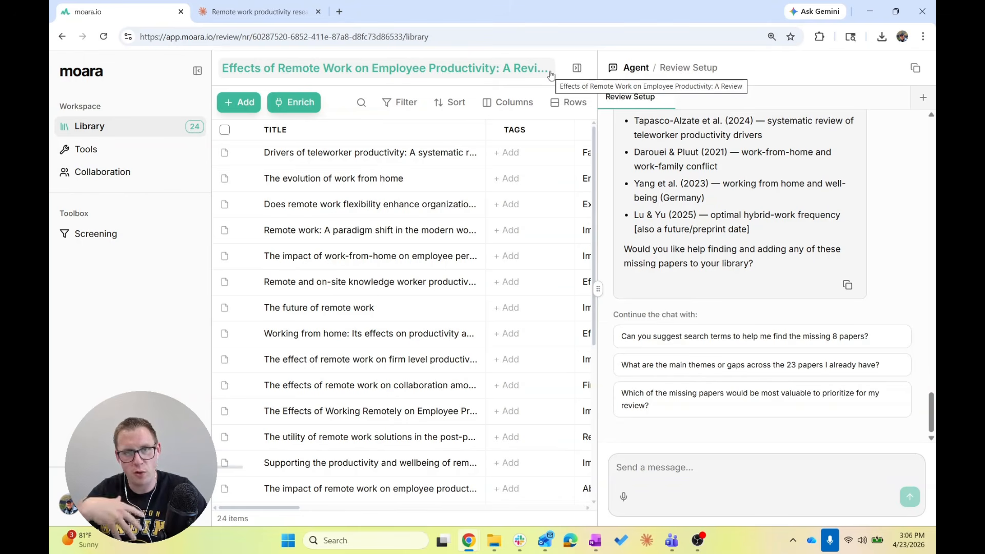
Step: Hide the agent panel and sort the library by citation count in descending order
click(577, 68)
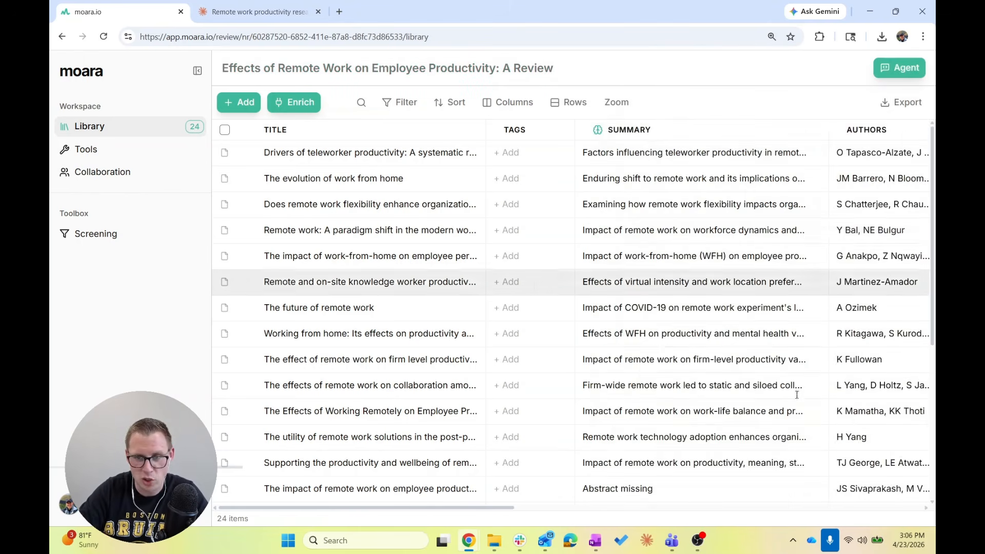
scroll(708, 226, right, 10)
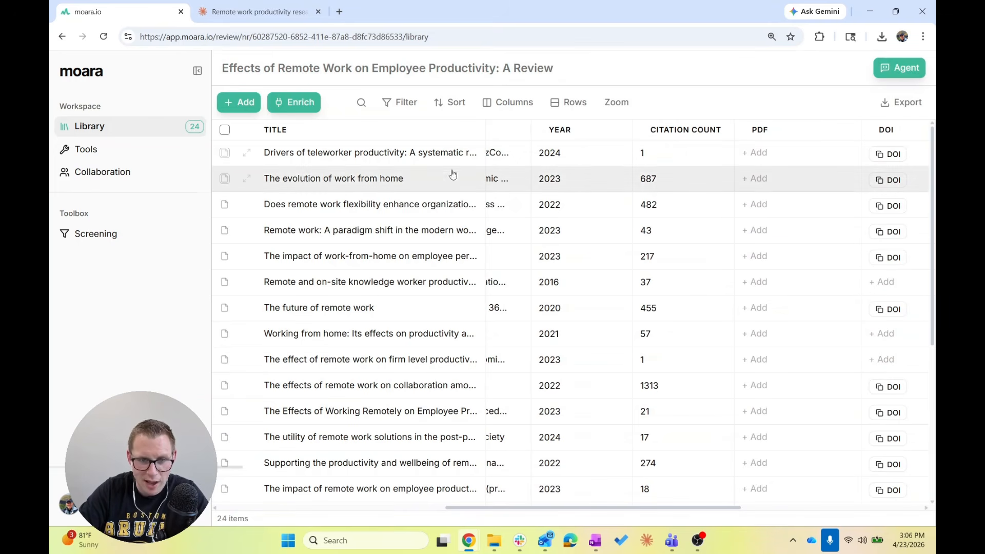
scroll(387, 159, right, 3)
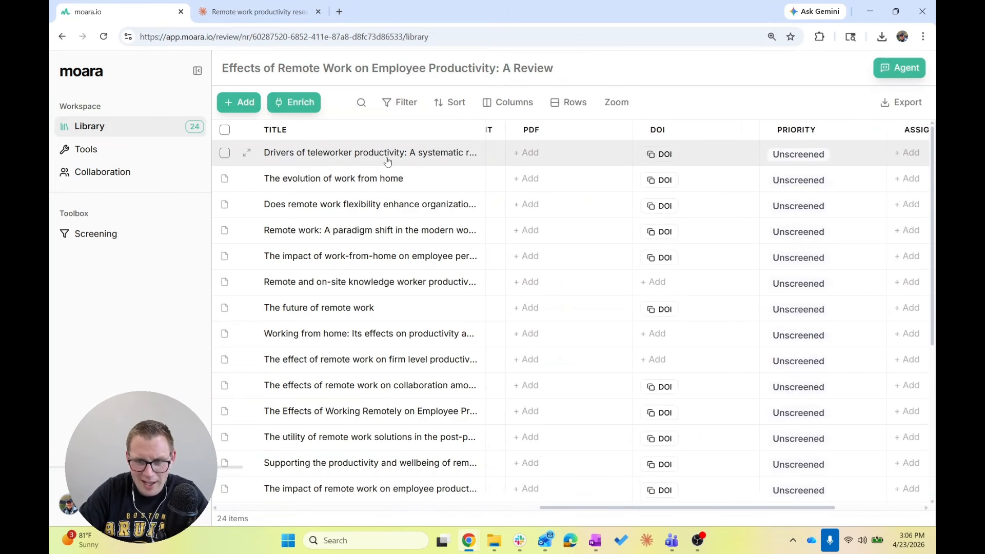
scroll(387, 159, left, 8)
click(450, 102)
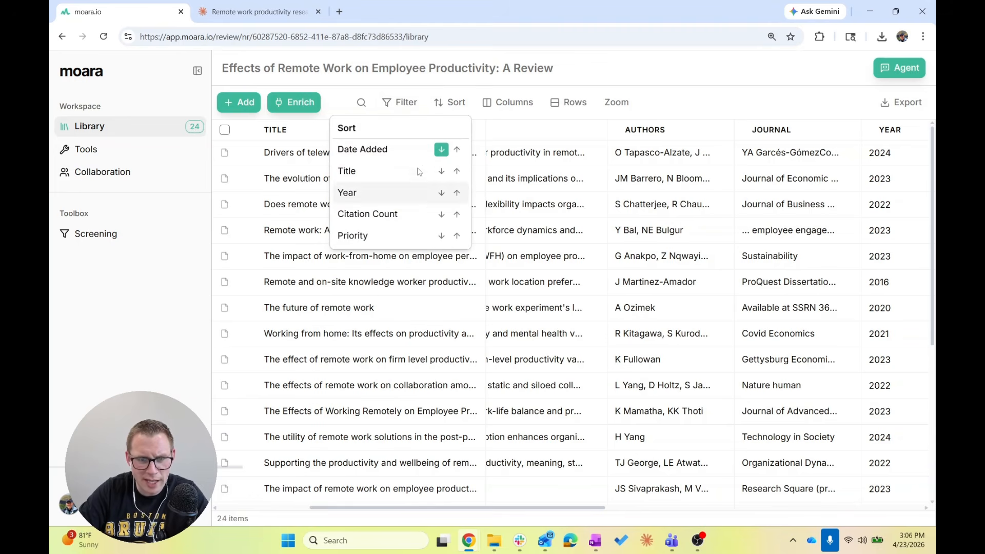
click(442, 214)
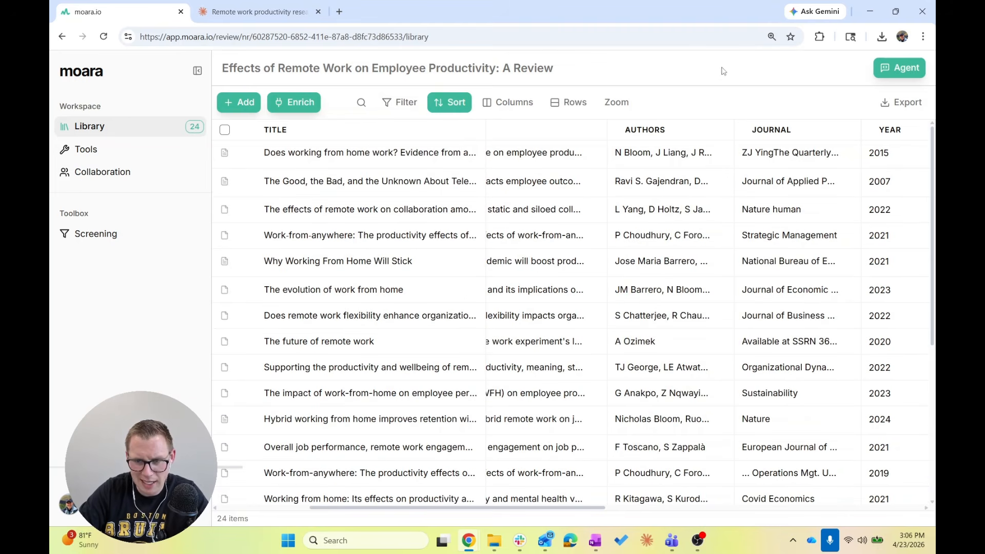
scroll(621, 203, right, 3)
scroll(621, 204, left, 5)
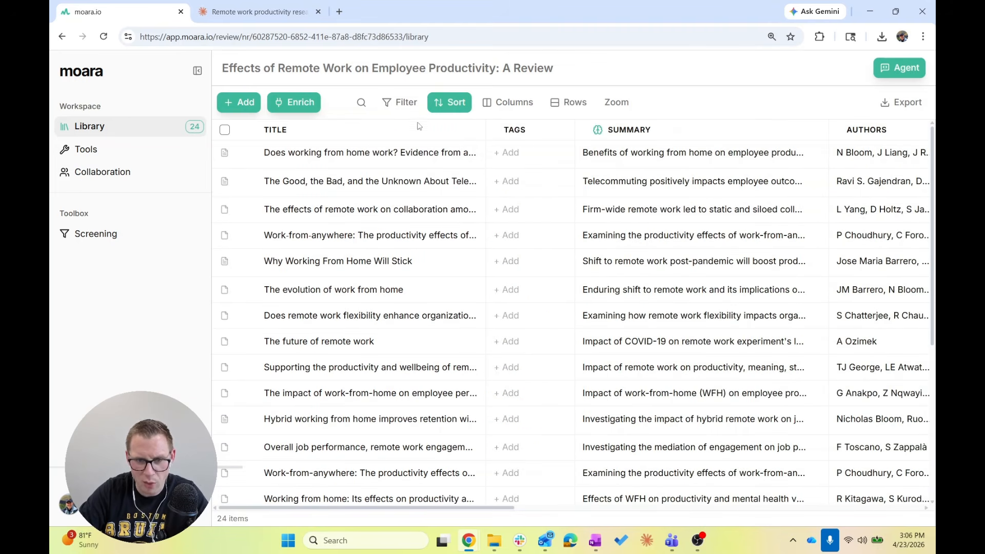
Step: Check the sort options available in the Screening tool, and return to the library
click(125, 233)
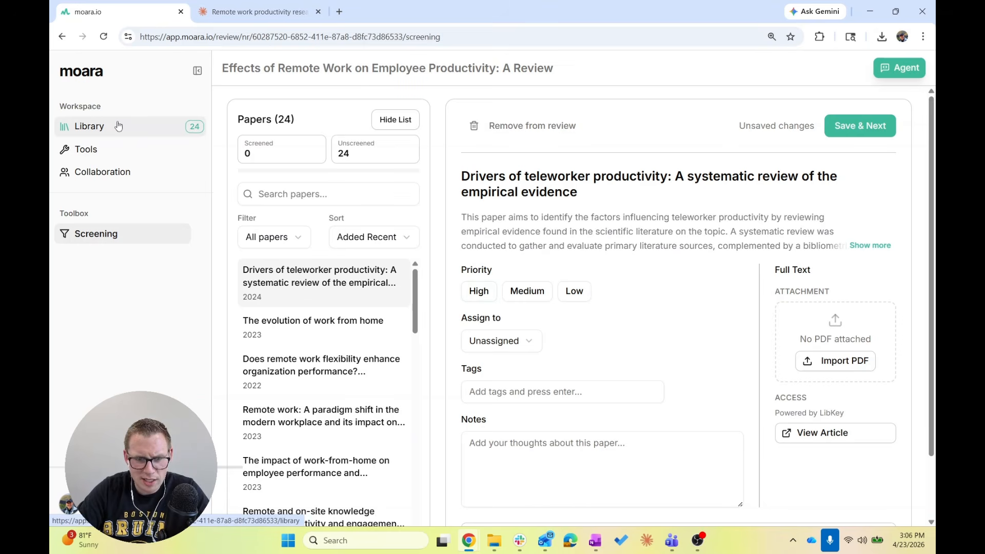
click(378, 243)
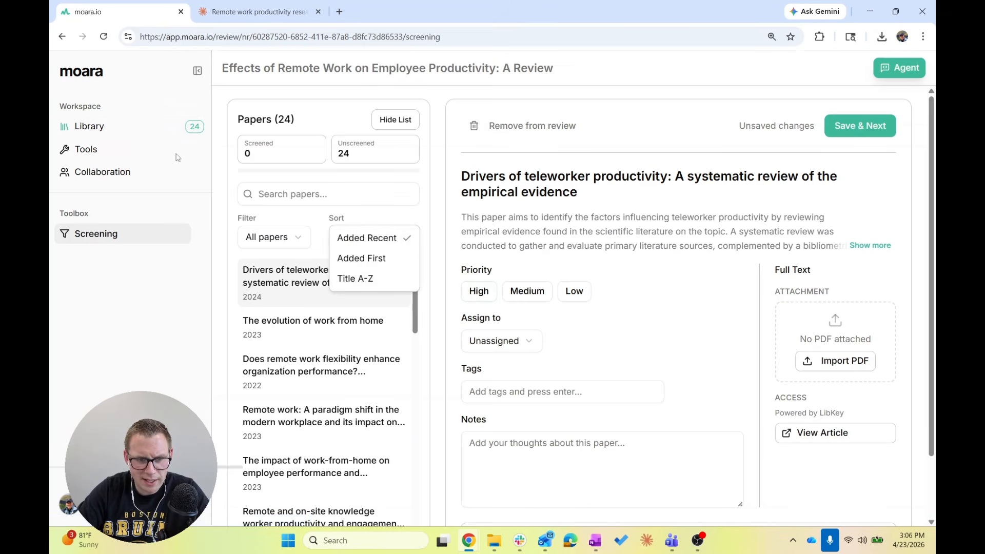
click(126, 129)
click(127, 129)
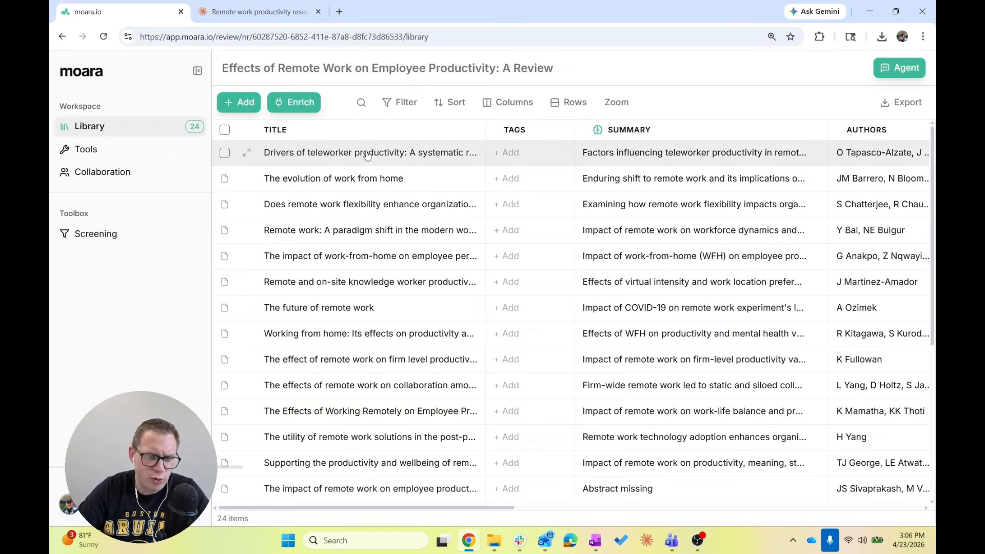
Step: View the full record of the paper "Drivers of teleworker productivity" and close it
click(368, 154)
scroll(434, 302, down, 3)
scroll(434, 303, up, 3)
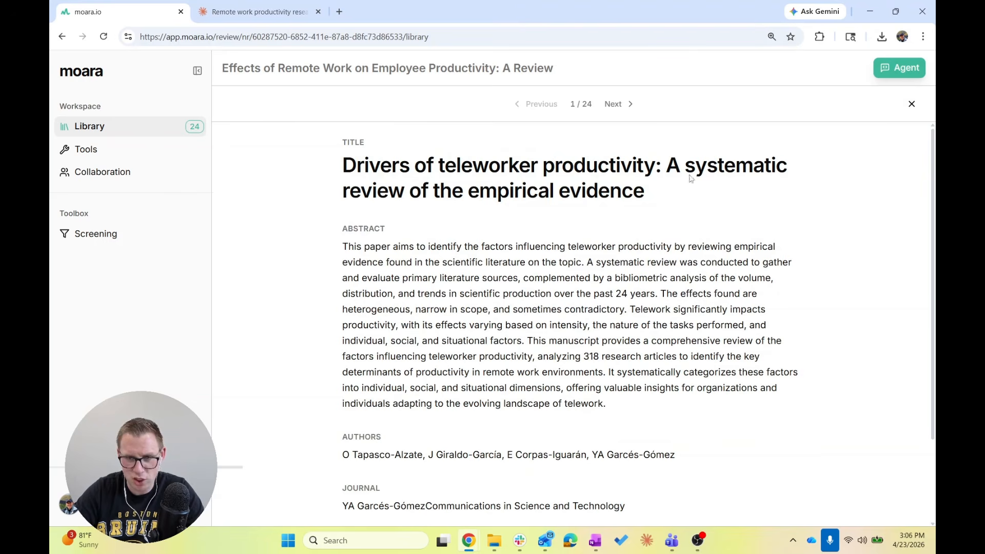
click(912, 105)
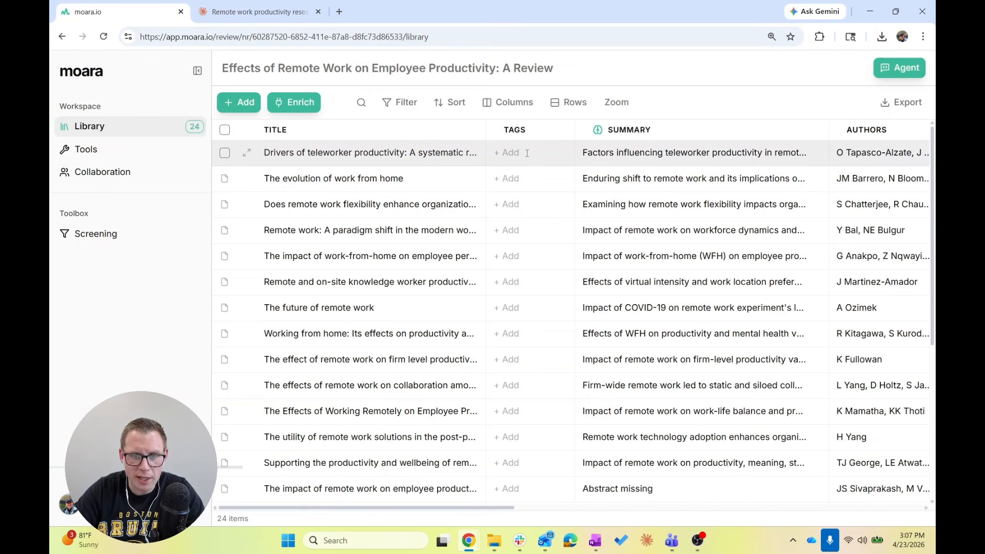
Step: Set the priority of the first ten papers in the library to High, from the teleworker productivity review through the collaboration effects paper
click(224, 153)
click(225, 179)
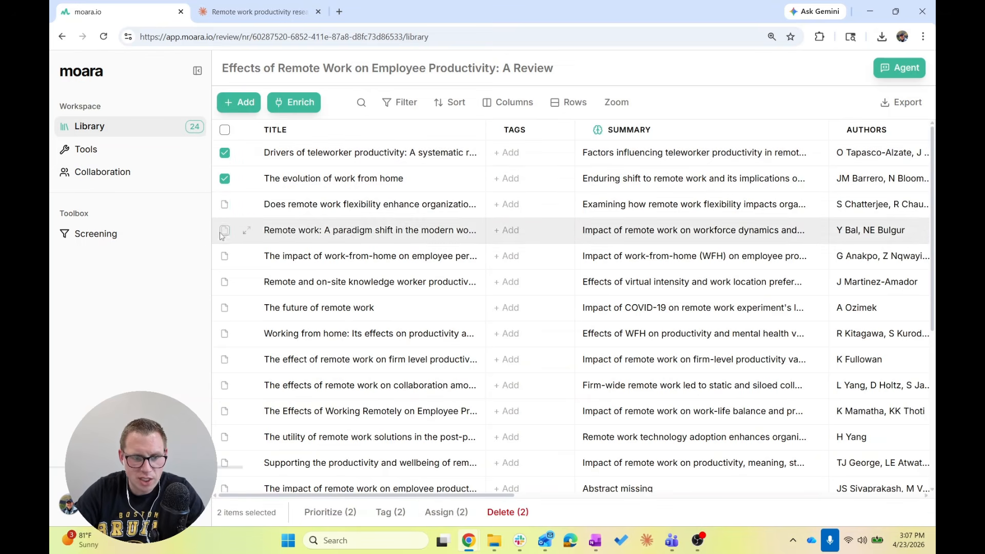
click(224, 204)
click(226, 231)
click(225, 255)
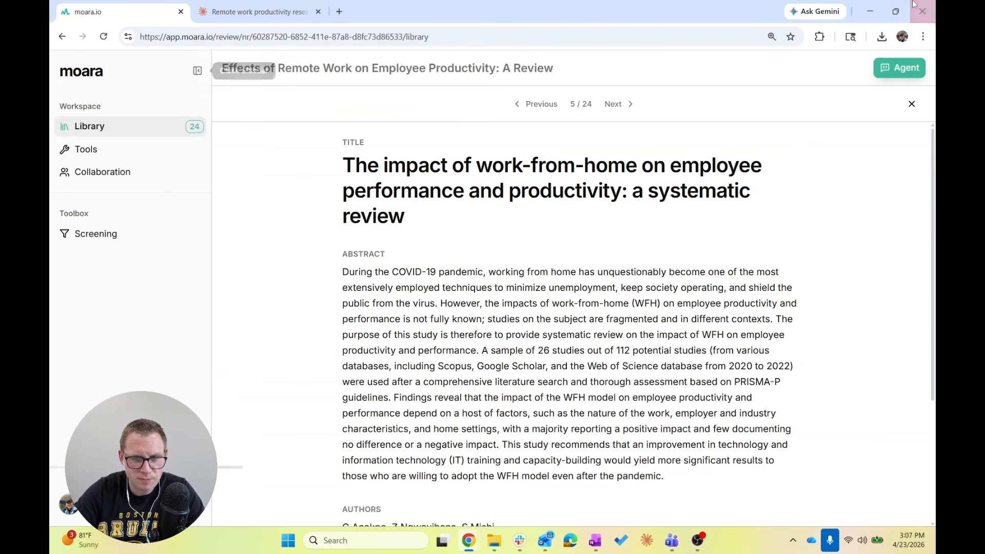
click(911, 103)
click(225, 256)
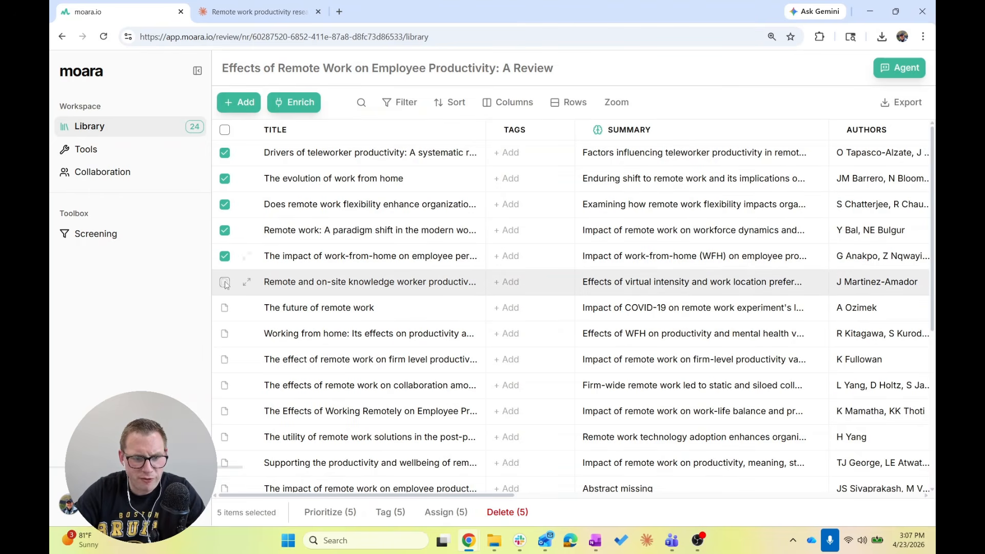
click(225, 283)
click(225, 308)
click(225, 333)
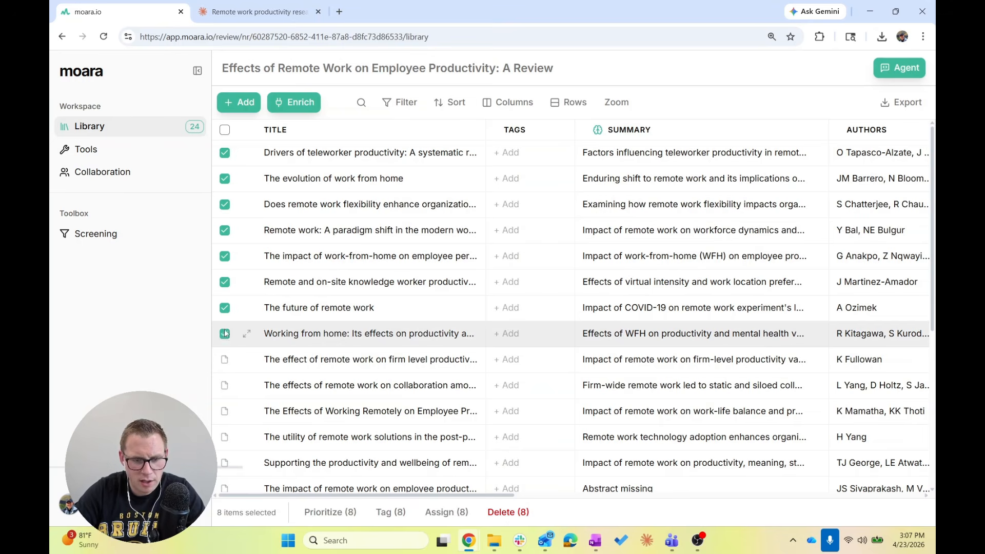
click(225, 359)
click(225, 385)
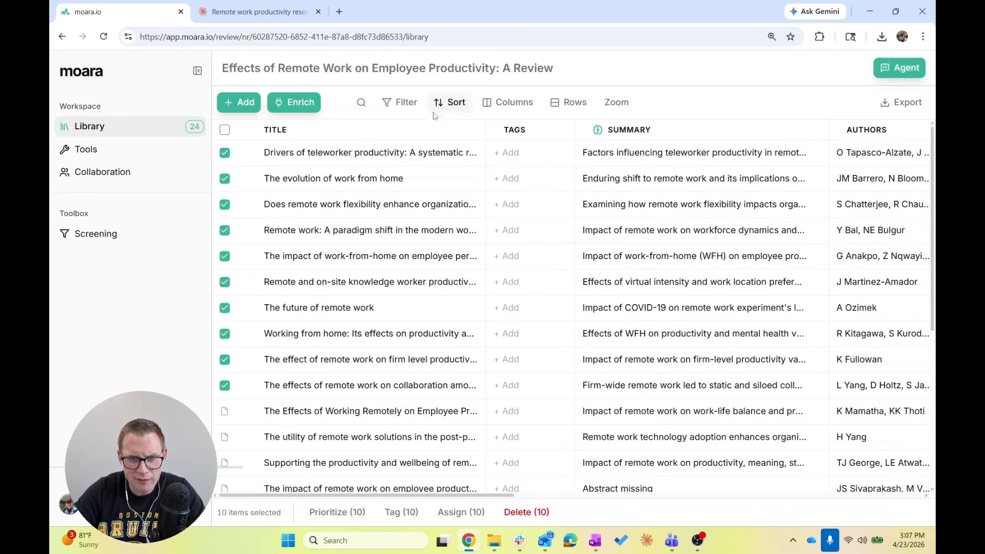
click(337, 513)
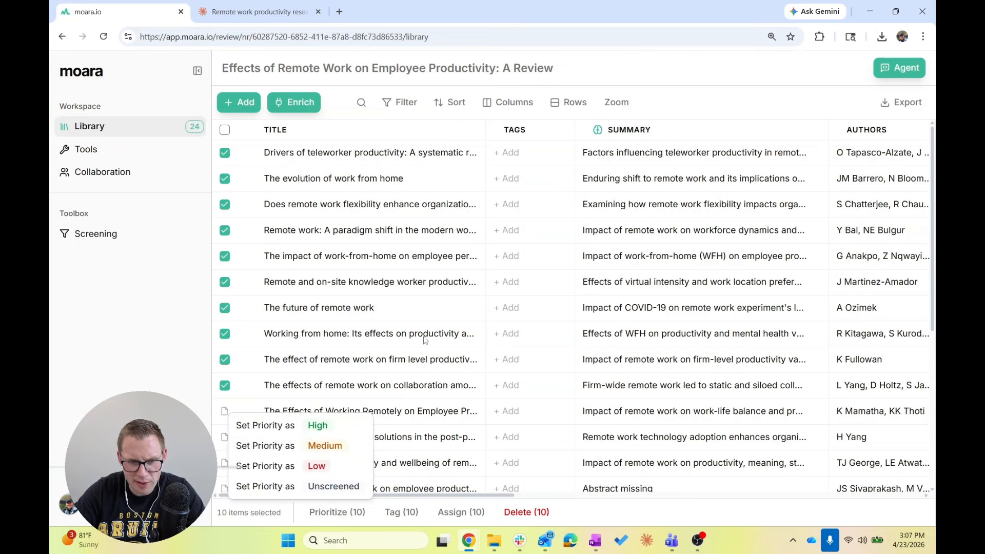
click(318, 425)
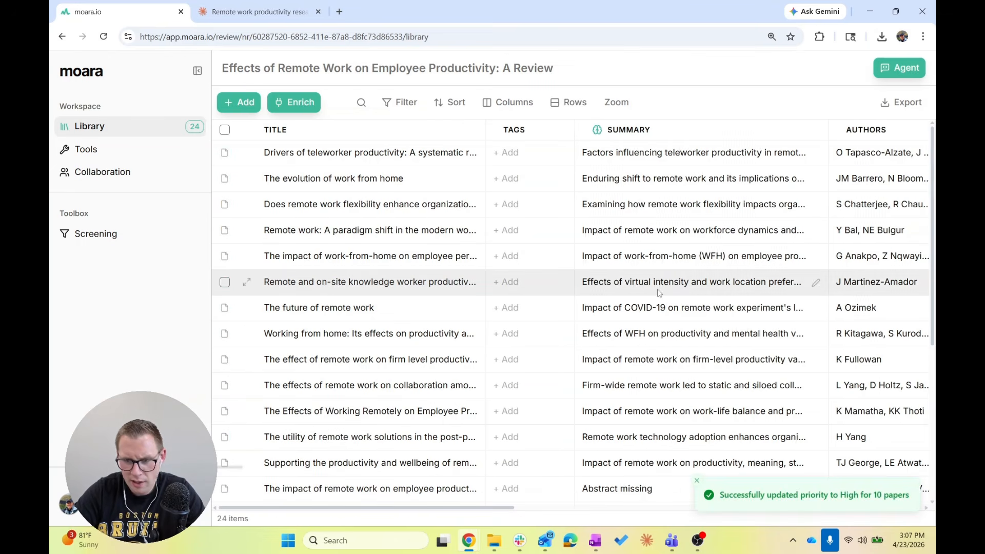
scroll(662, 281, right, 10)
scroll(658, 287, left, 6)
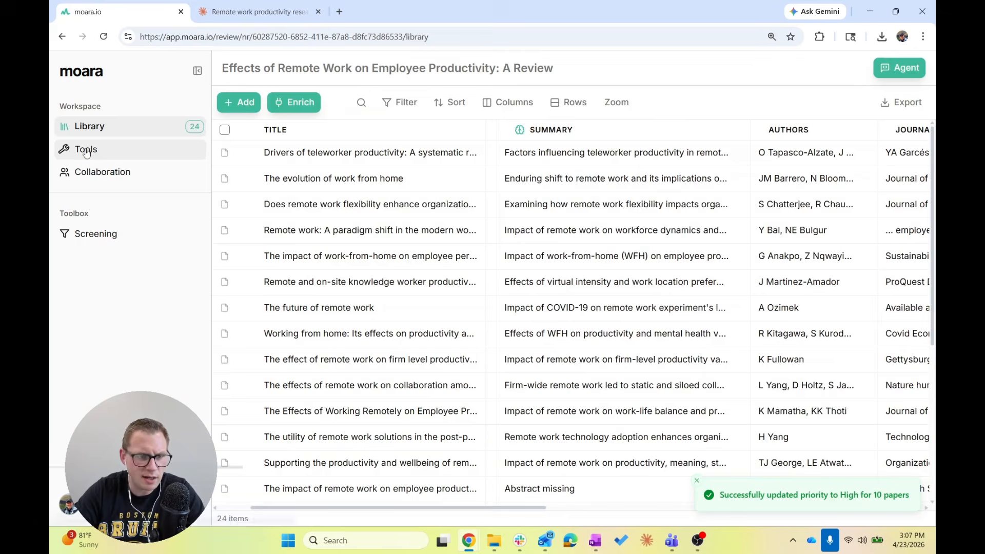
Step: In the Screening tool, filter the papers to High priority and expand the teleworker productivity review's abstract
click(85, 148)
click(95, 233)
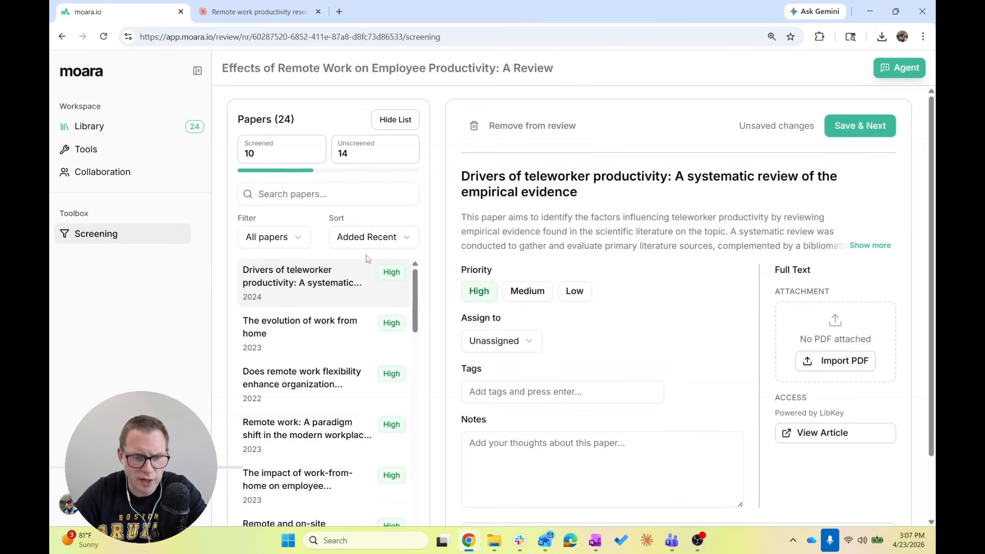
scroll(324, 385, down, 10)
scroll(324, 385, up, 10)
click(273, 238)
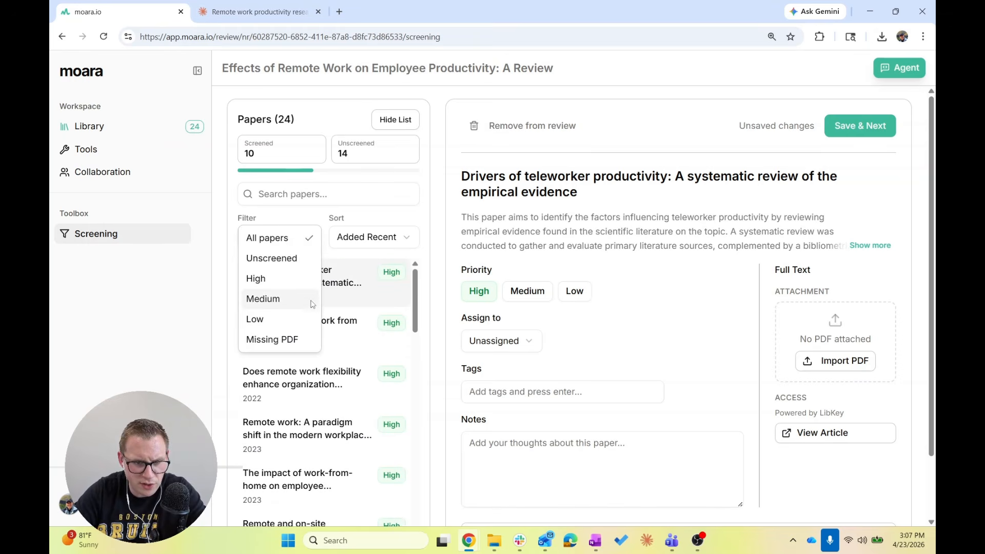
click(257, 279)
scroll(351, 381, down, 4)
scroll(350, 381, up, 4)
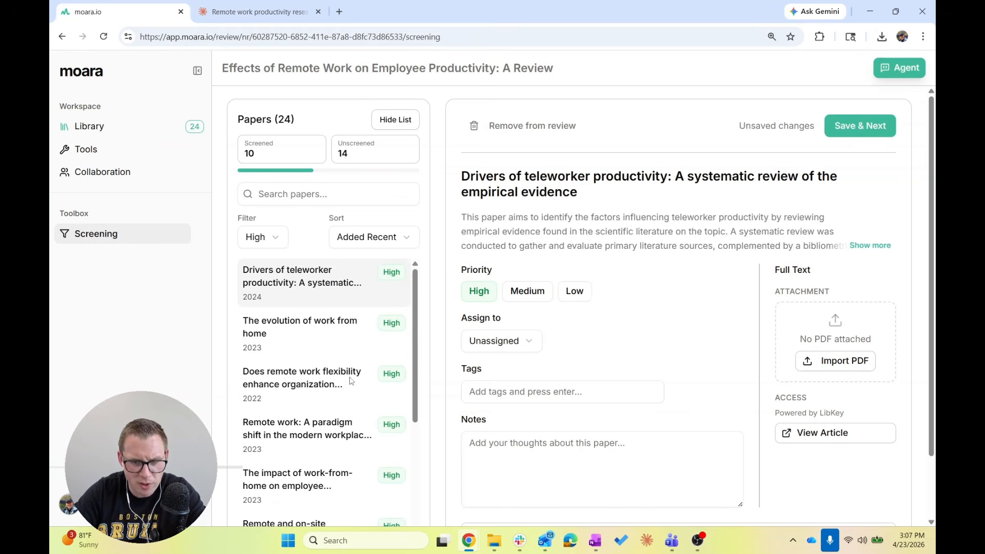
click(870, 246)
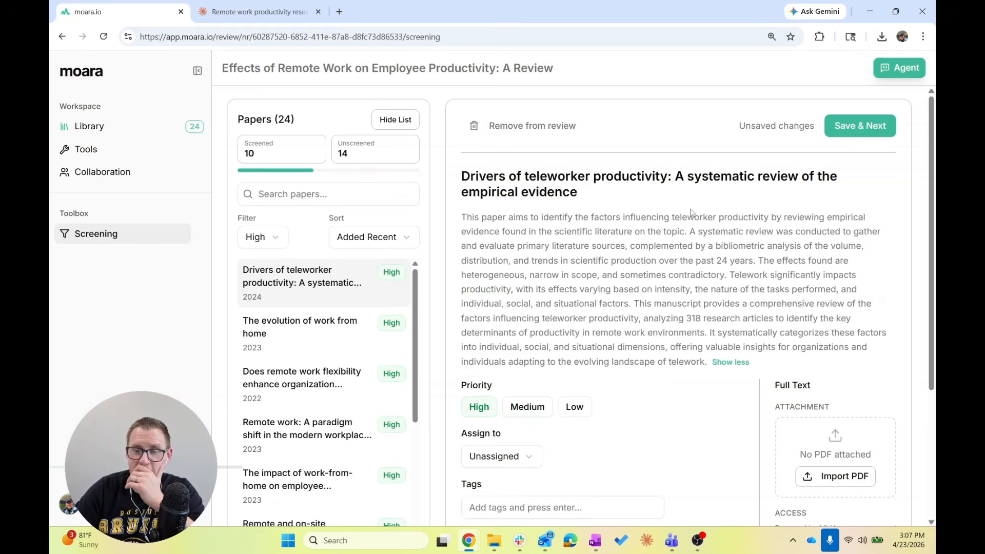
Step: Return to the library, open its enrichments, and browse the ready-made ones
click(128, 132)
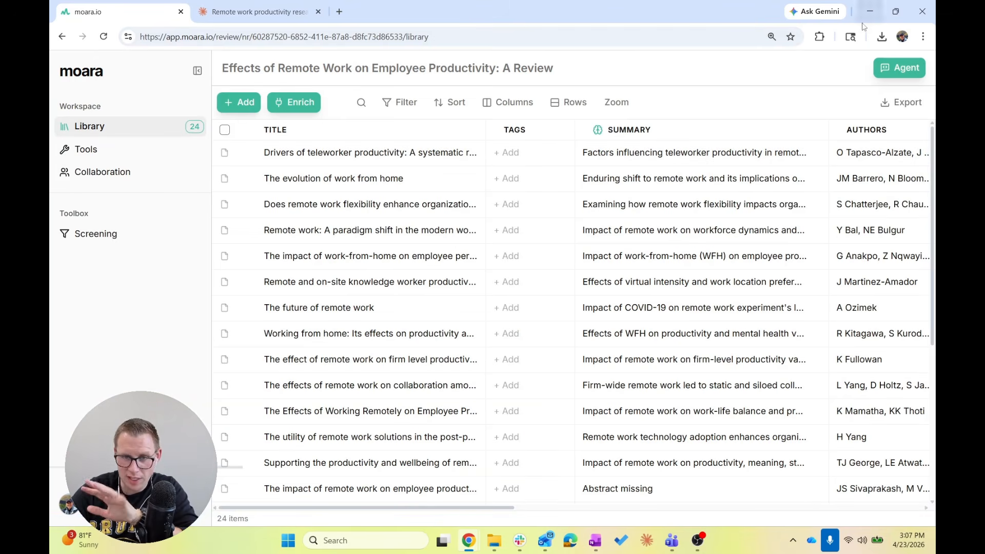
click(294, 102)
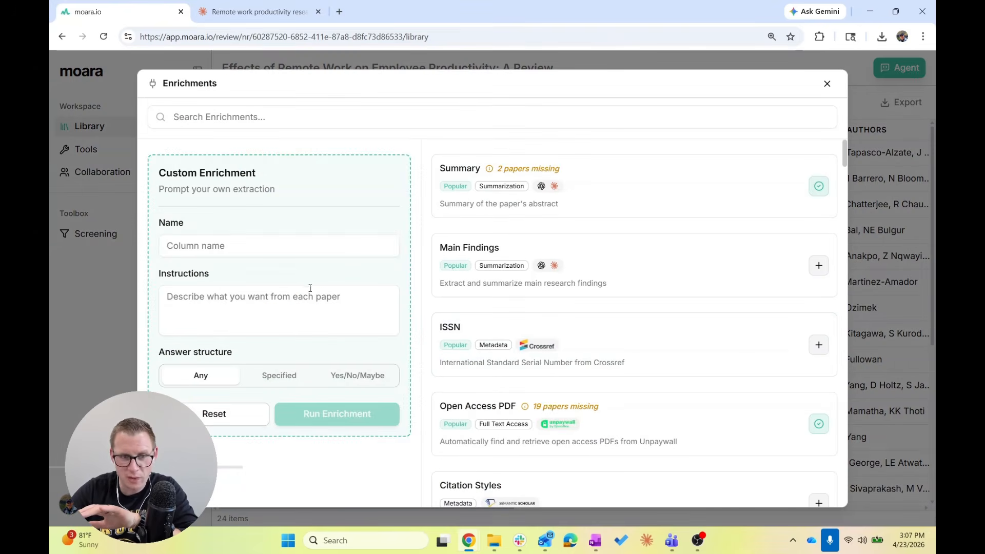
click(324, 246)
scroll(513, 270, down, 15)
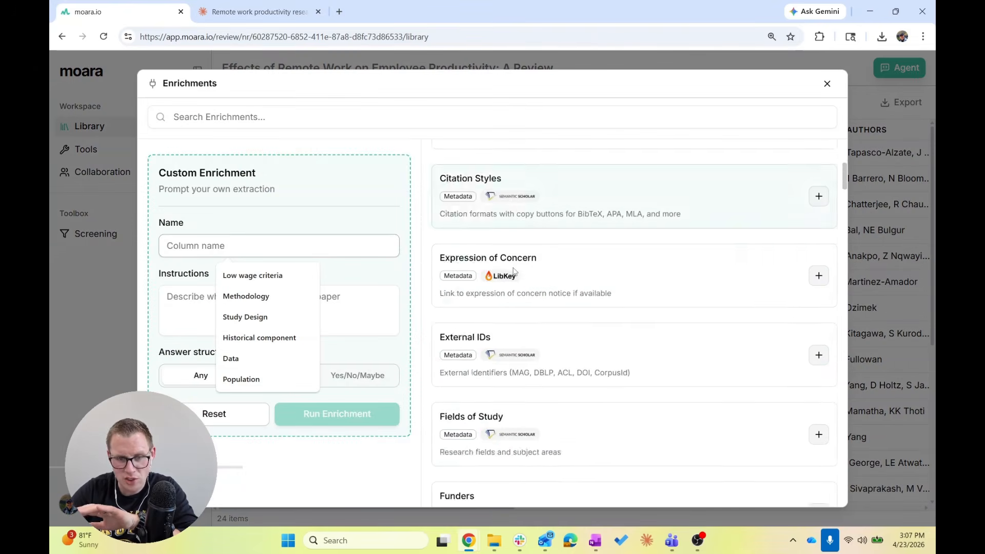
scroll(513, 270, up, 7)
scroll(513, 271, up, 5)
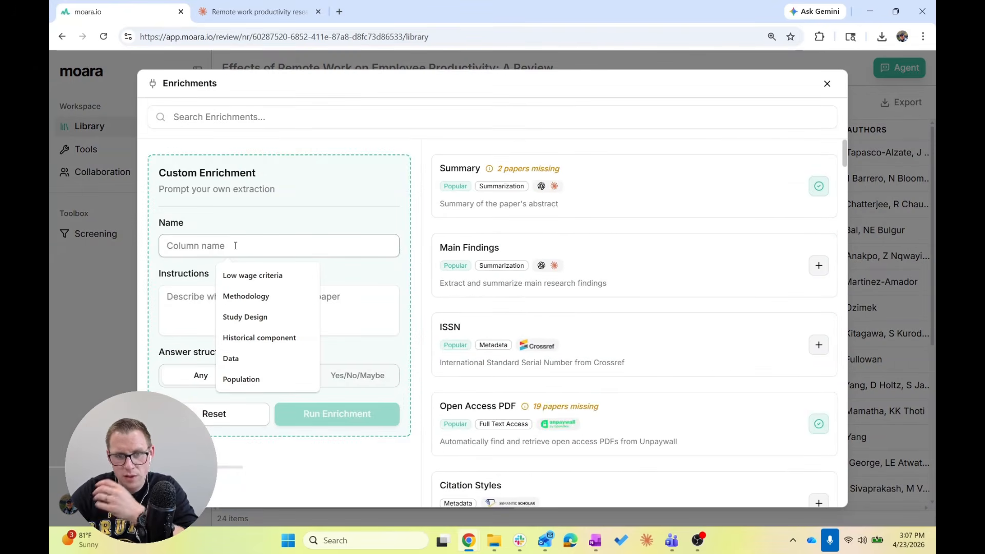
Step: Give the custom enrichment the Yes/No/Maybe answer structure and name it "Check for productivity focus"
click(366, 374)
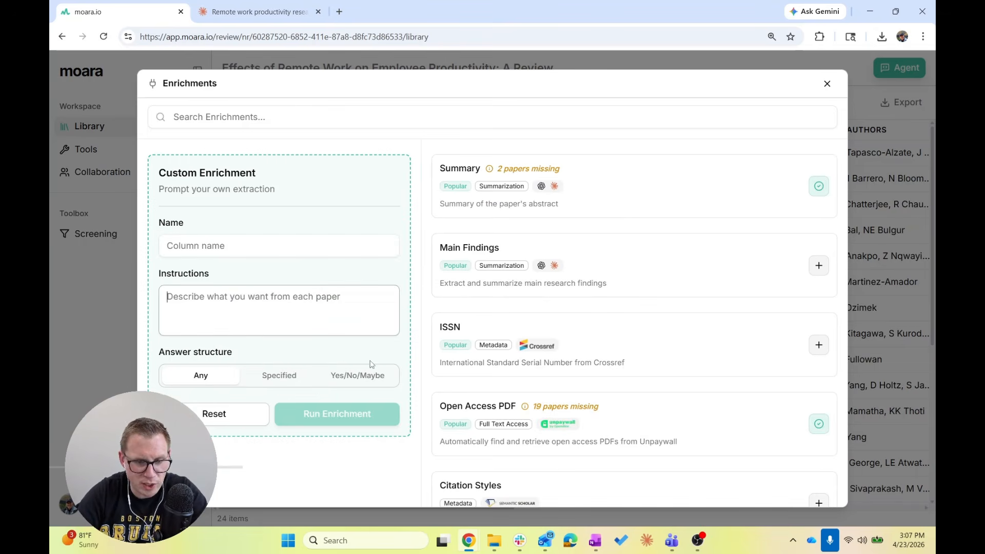
click(249, 246)
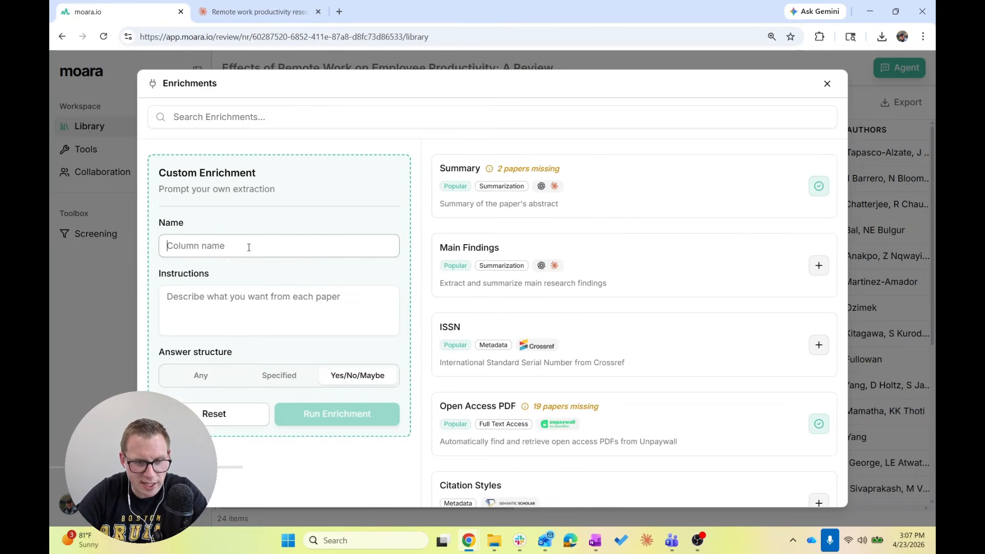
text(P)
key(BackSpace)
text(Check )
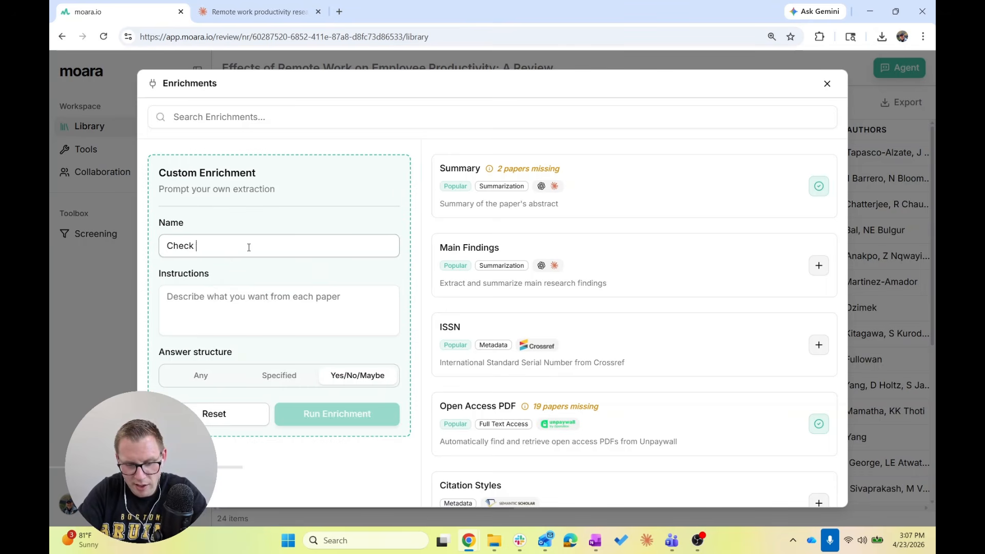
text(for productivity focus)
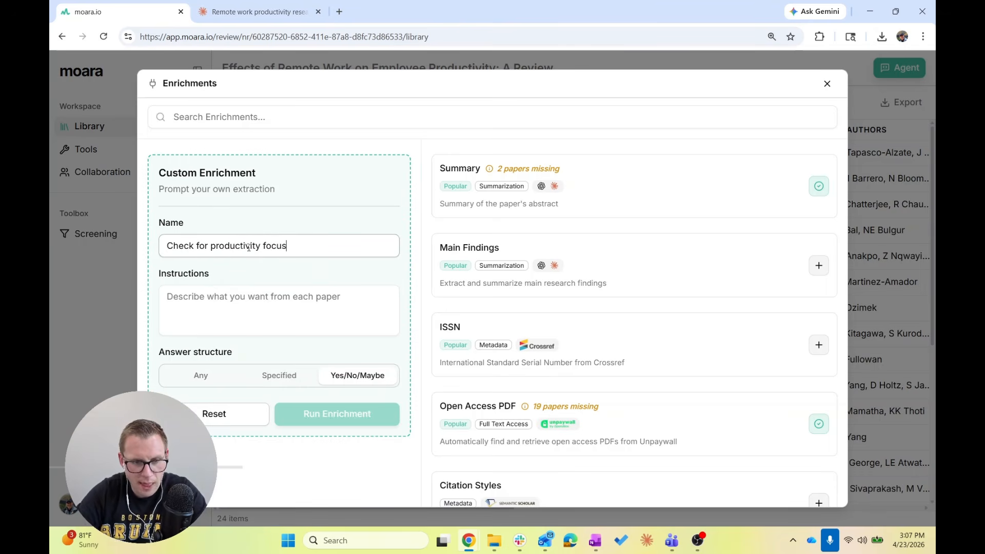
Step: Enter the enrichment instructions: "Include only papers that specifically mention 'productivity' or a related term in their abstracts. Exclude ones that don't."
click(207, 311)
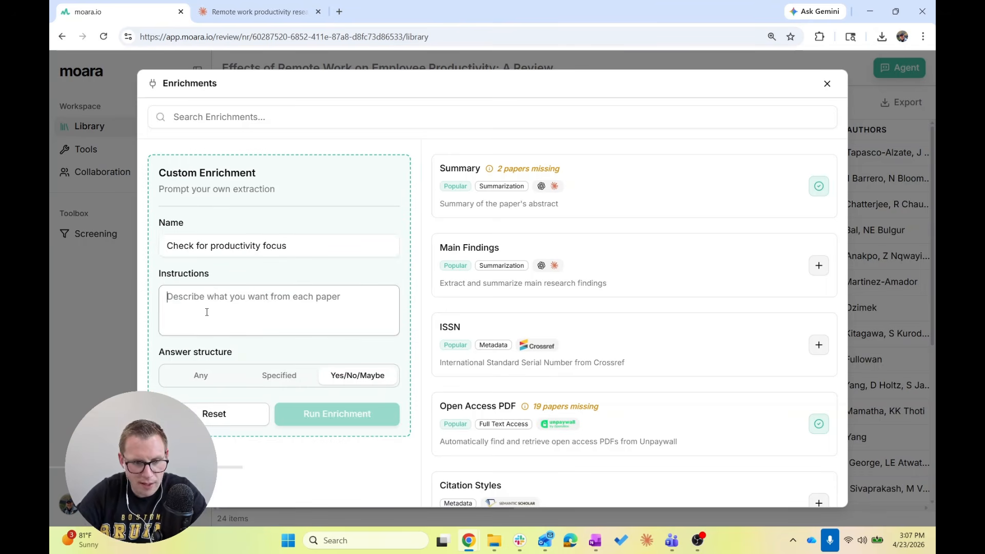
text(Inlcude)
key(BackSpace)
key(BackSpace)
key(BackSpace)
key(BackSpace)
key(BackSpace)
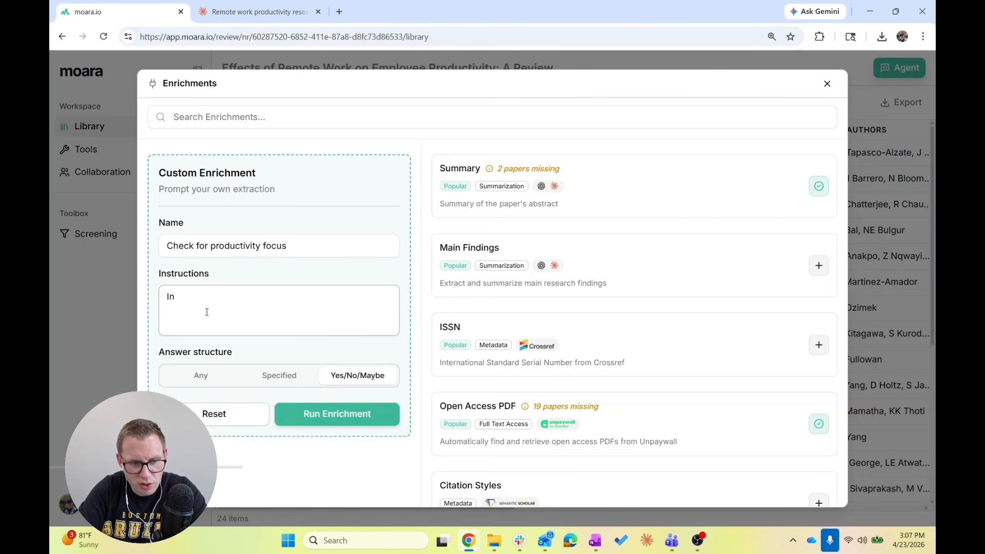
text(clude only papers )
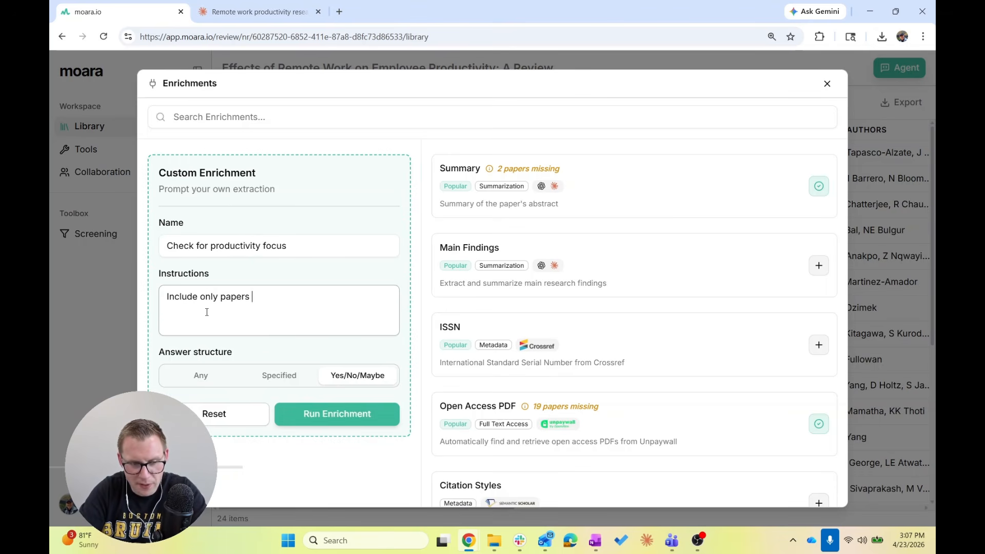
text(that specific)
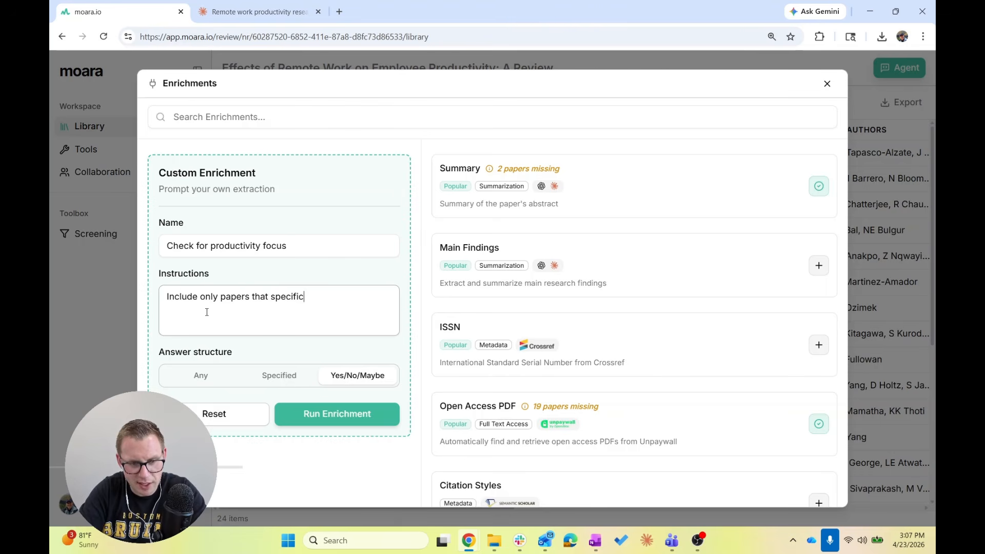
text(ally mention ")
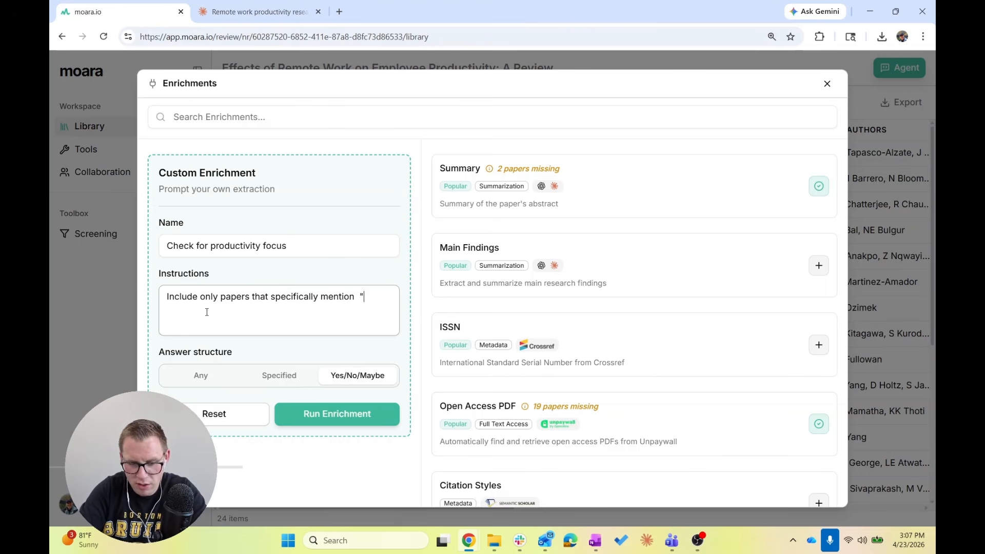
text(produc)
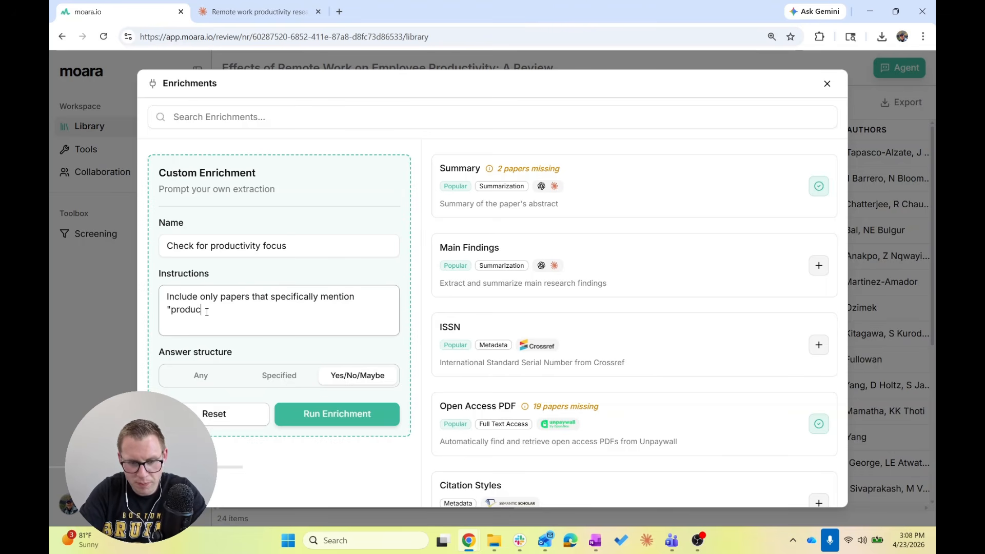
text(tivity)
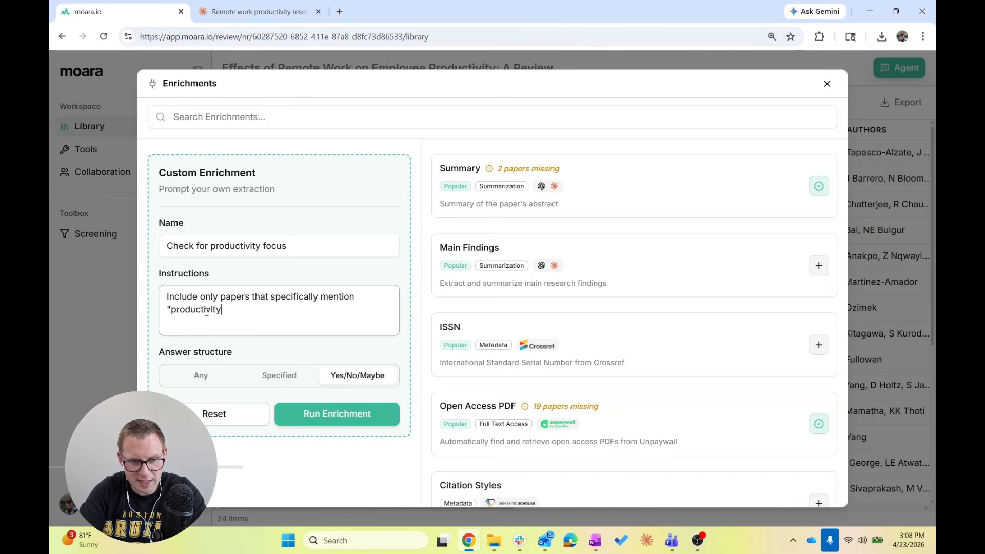
text(" or a related)
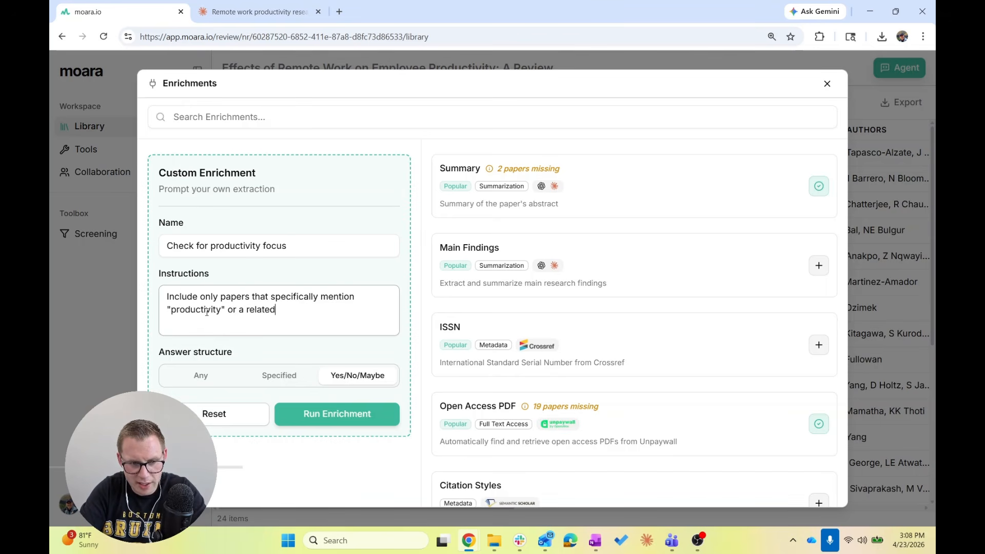
text( term in their abstracts.)
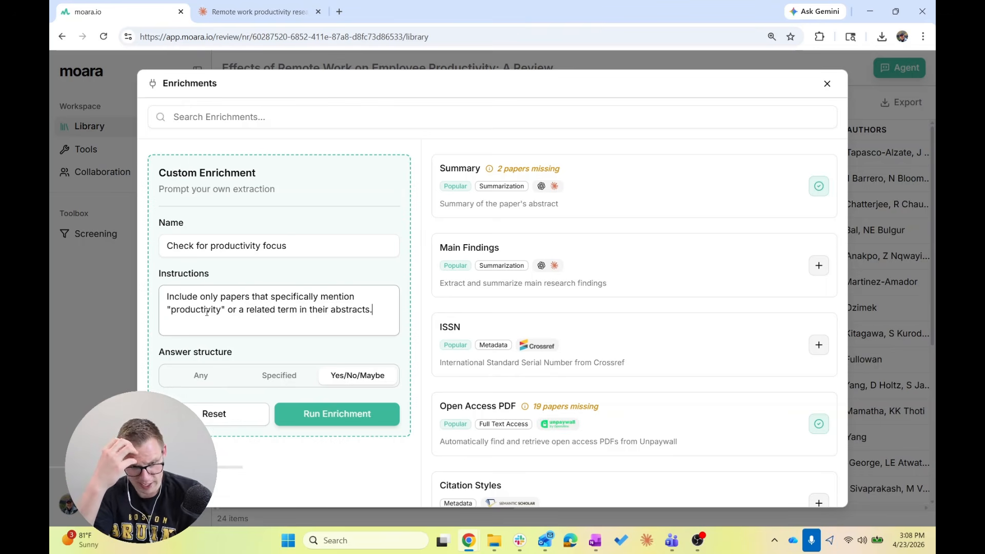
text(Exclude ones)
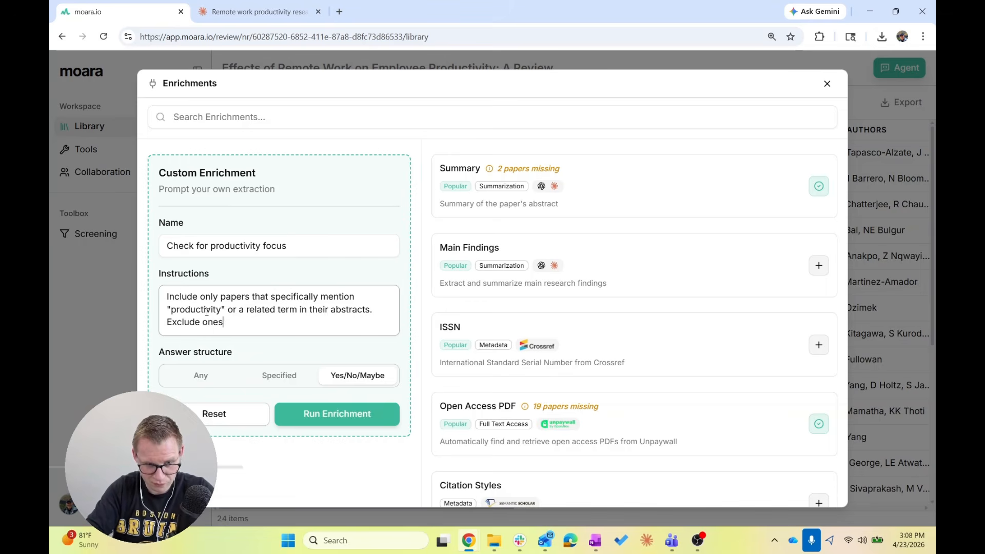
text( that don't.)
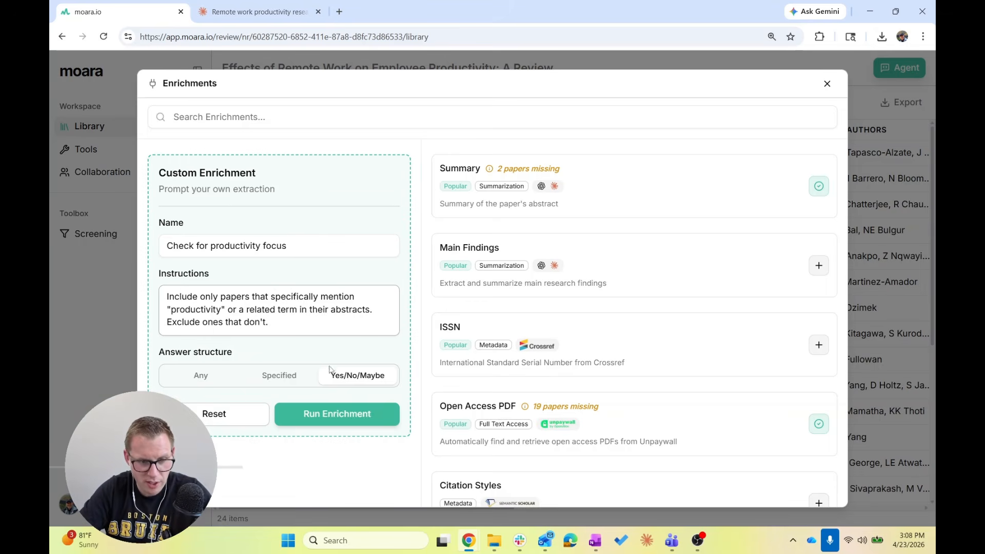
Step: Switch the answer structure to Specified with the possible answers Include and Exclude, and run the custom enrichment
click(279, 375)
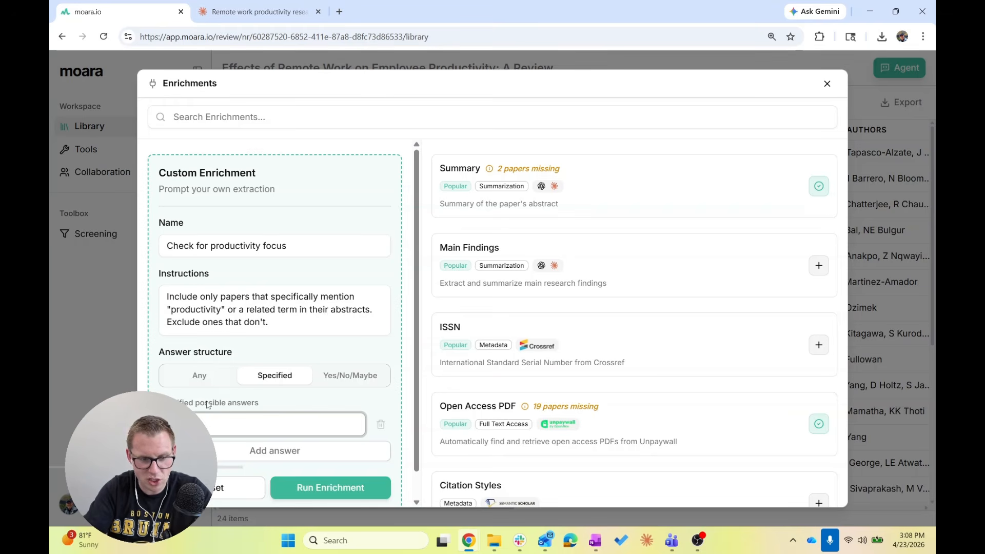
click(216, 451)
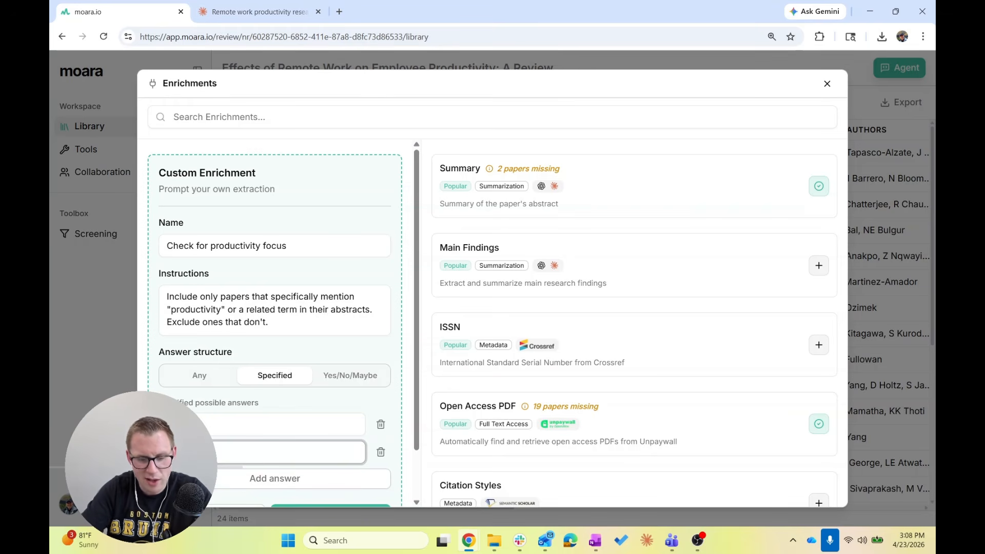
scroll(277, 411, down, 2)
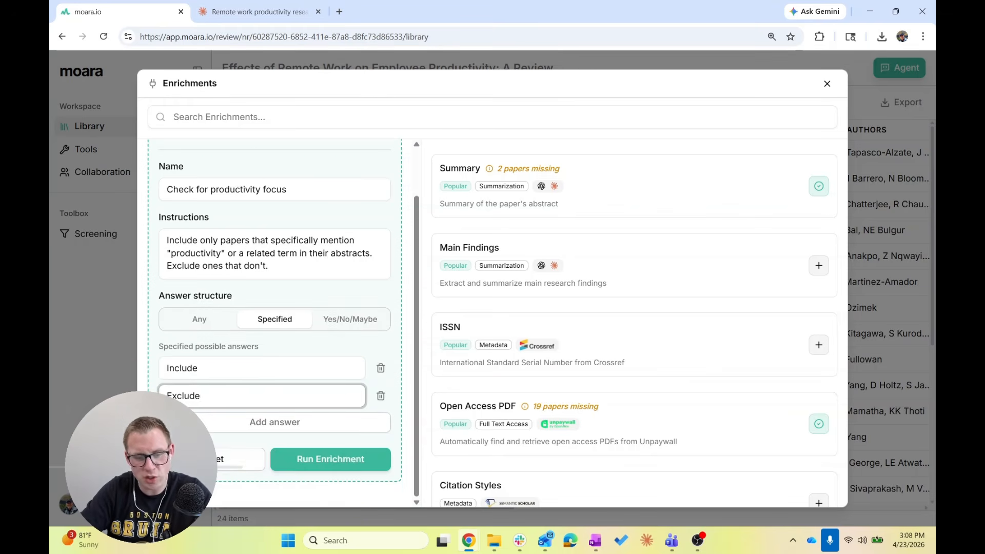
click(348, 454)
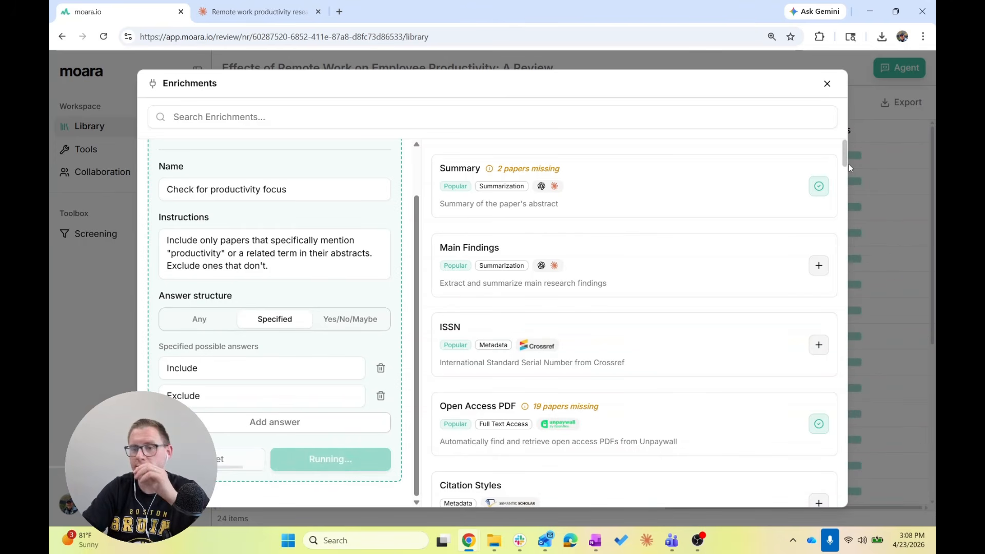
click(909, 186)
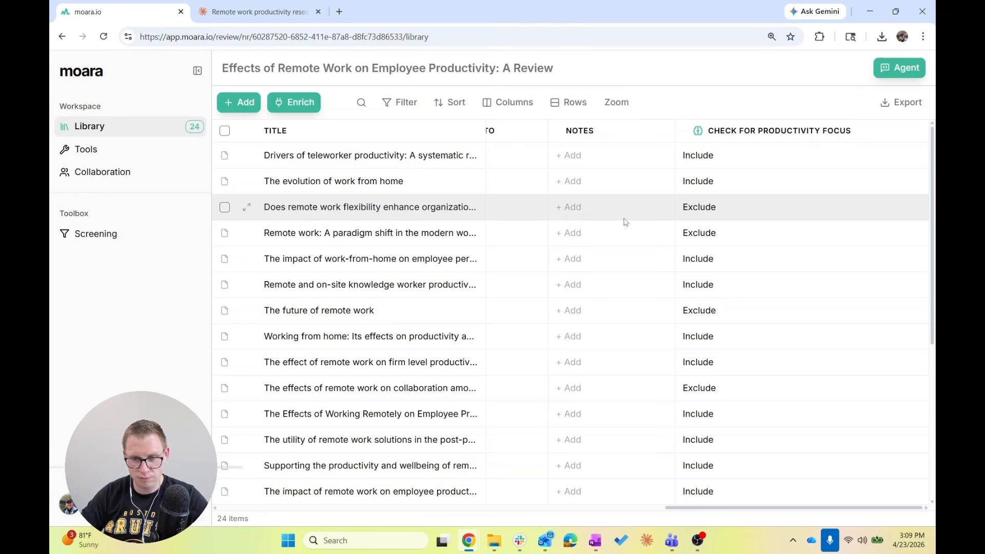
Step: Review the productivity focus answers and filter the library to papers whose Check For Productivity Focus contains "Exclude"
scroll(626, 222, down, 5)
scroll(625, 220, up, 5)
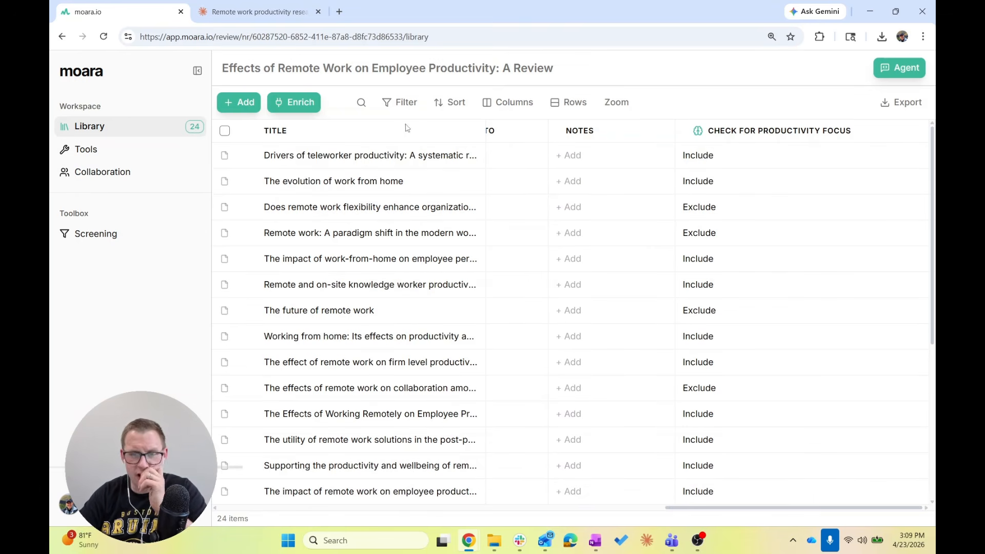
scroll(451, 180, left, 5)
scroll(451, 181, right, 5)
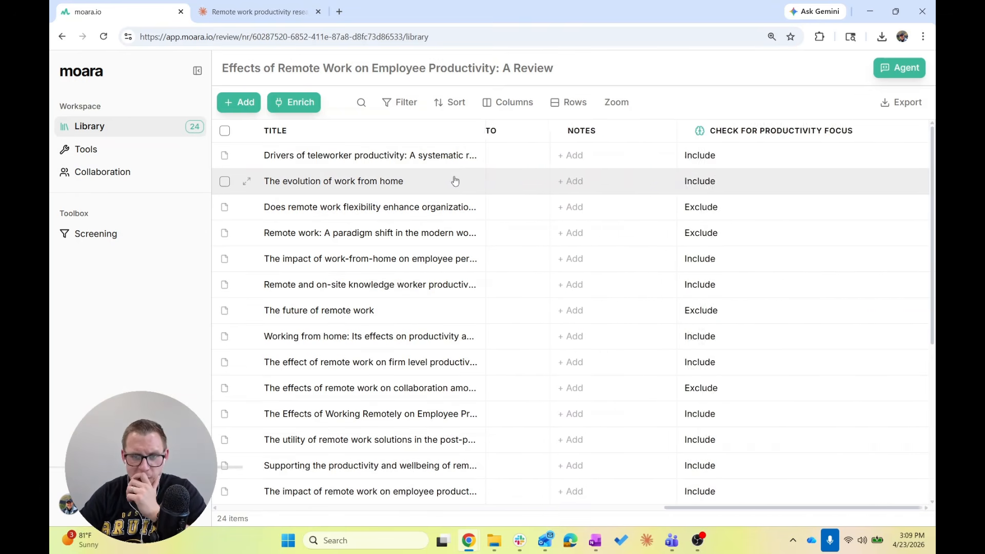
click(403, 102)
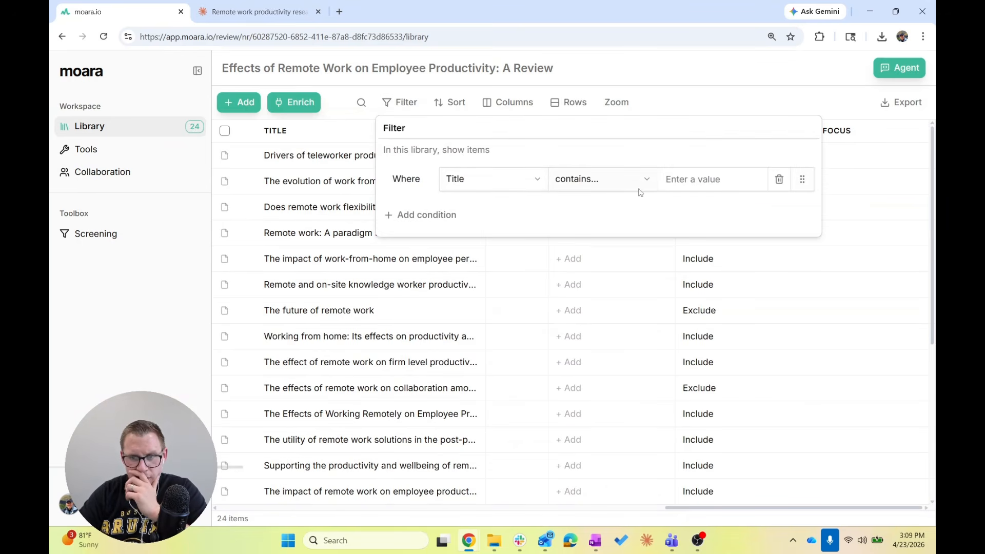
click(494, 179)
scroll(539, 259, down, 3)
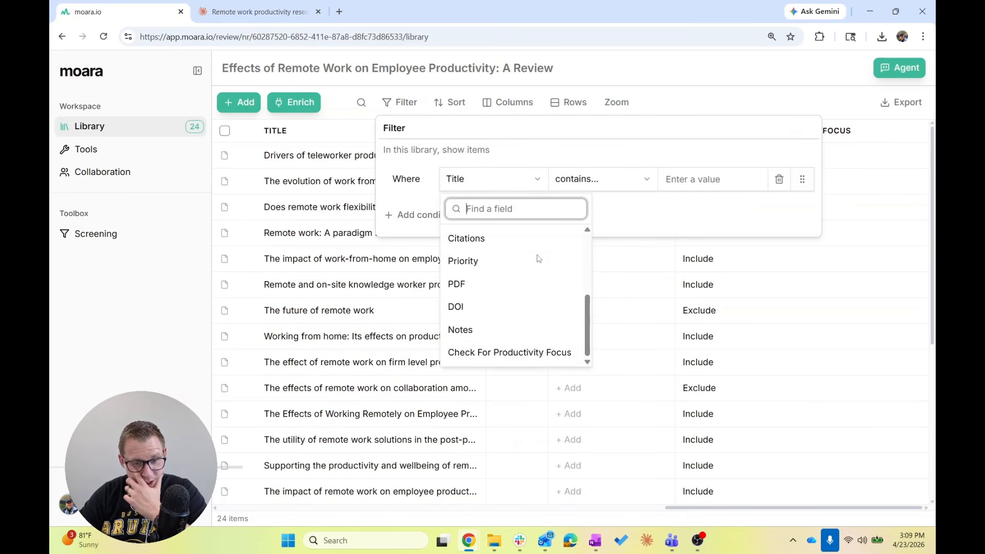
click(527, 353)
click(606, 179)
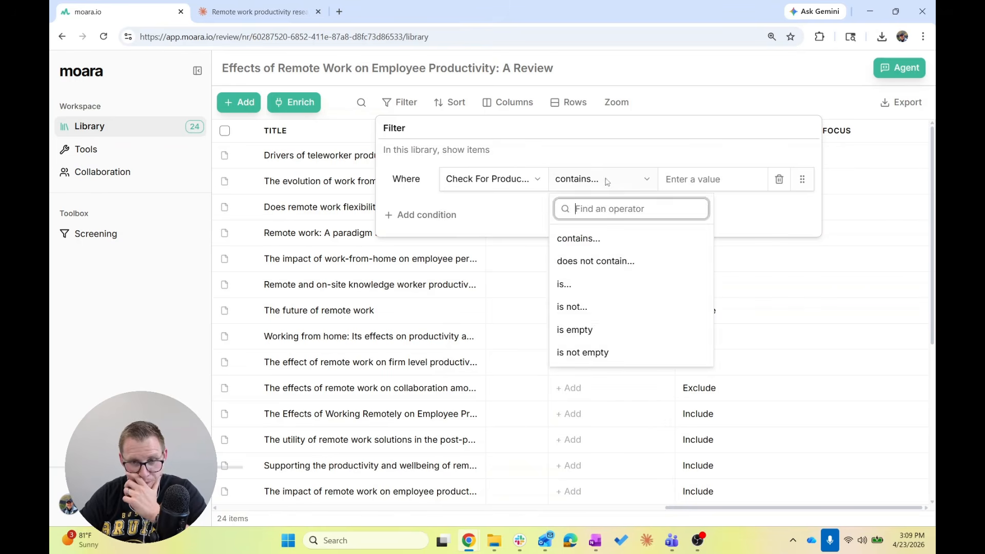
click(682, 179)
text(Exclude)
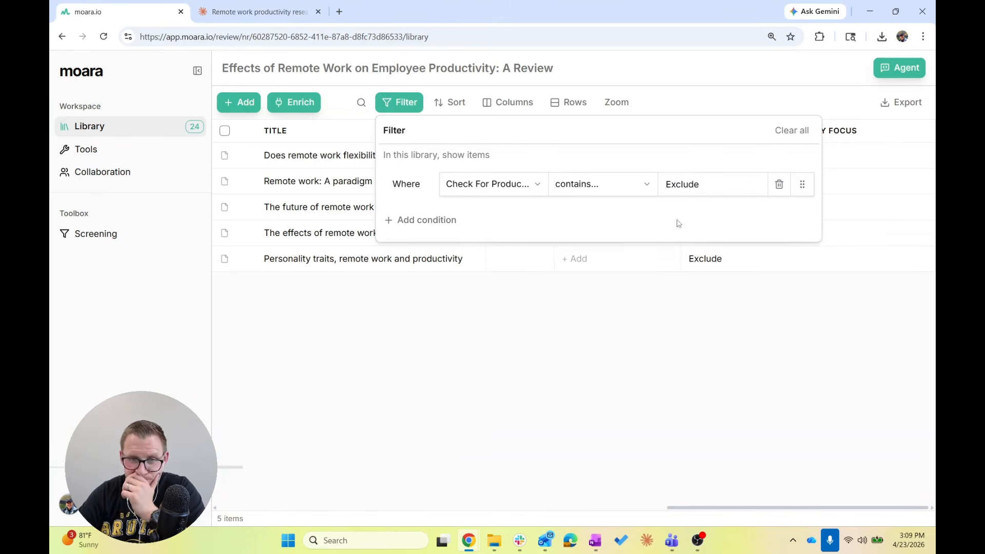
click(576, 281)
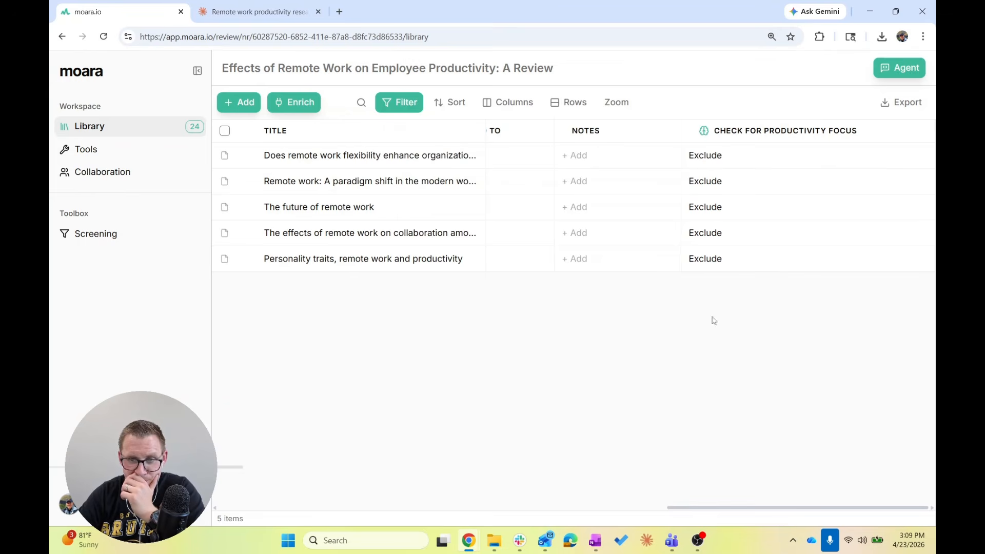
Step: Select all the filtered papers and check the available bulk actions and each paper's Priority value
click(225, 130)
scroll(424, 220, left, 10)
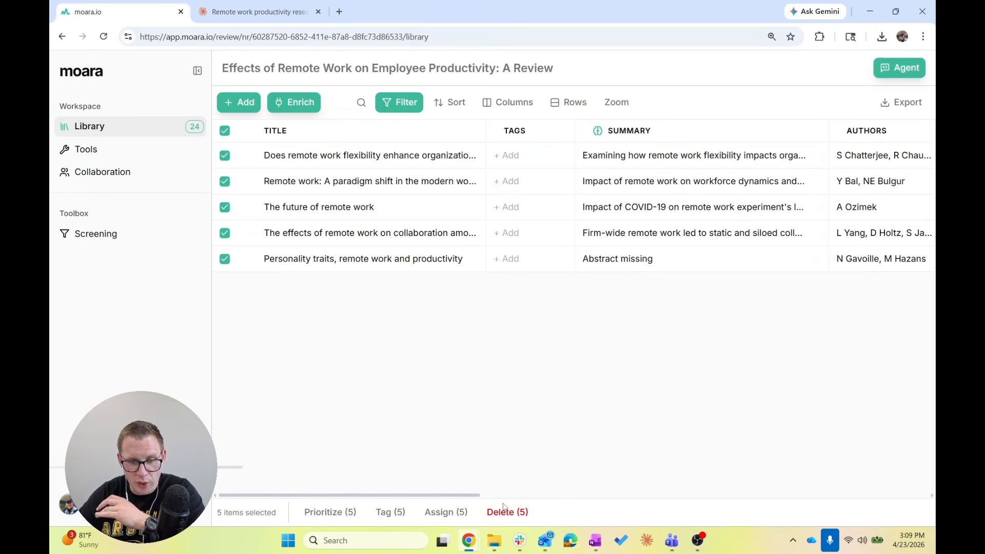
click(375, 521)
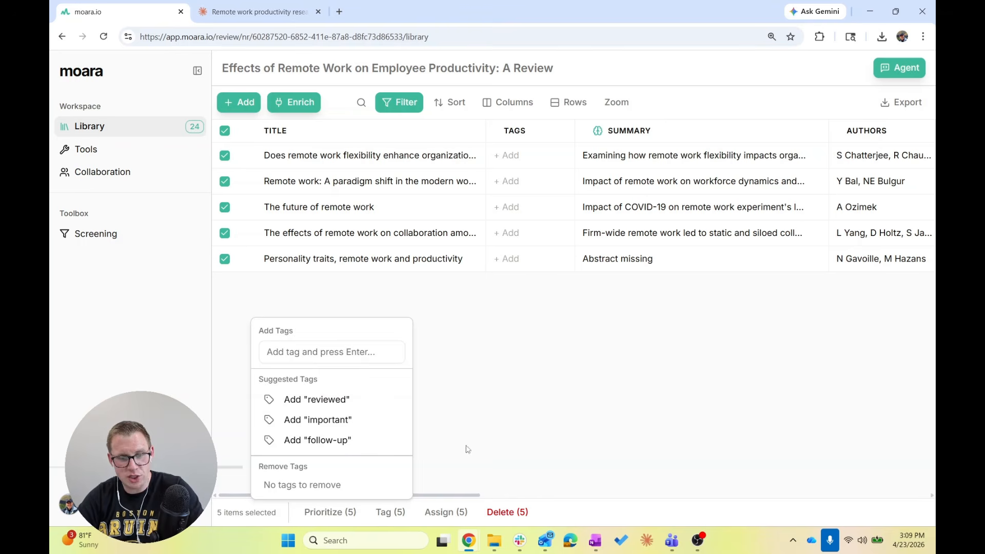
click(337, 520)
click(600, 341)
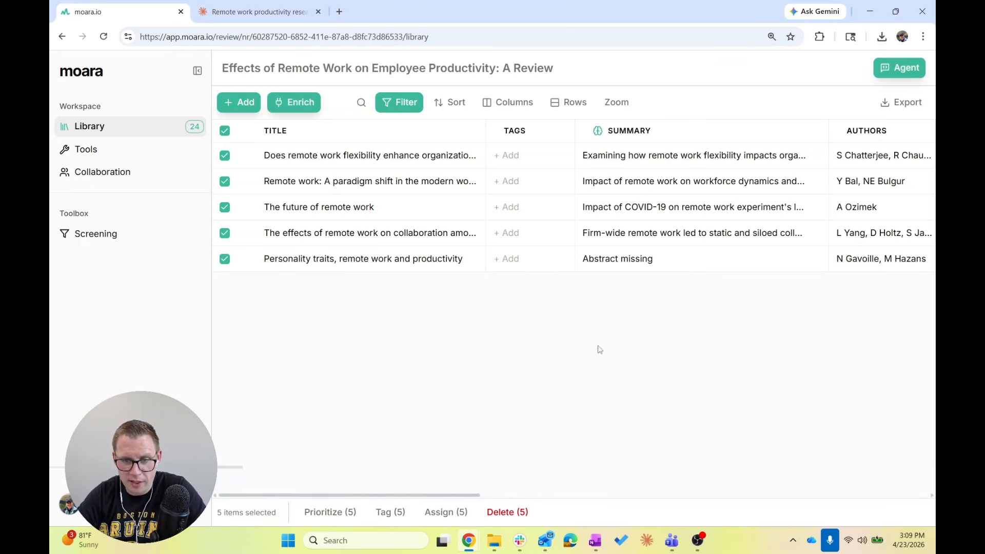
scroll(672, 267, right, 5)
scroll(672, 264, right, 3)
scroll(671, 259, left, 1)
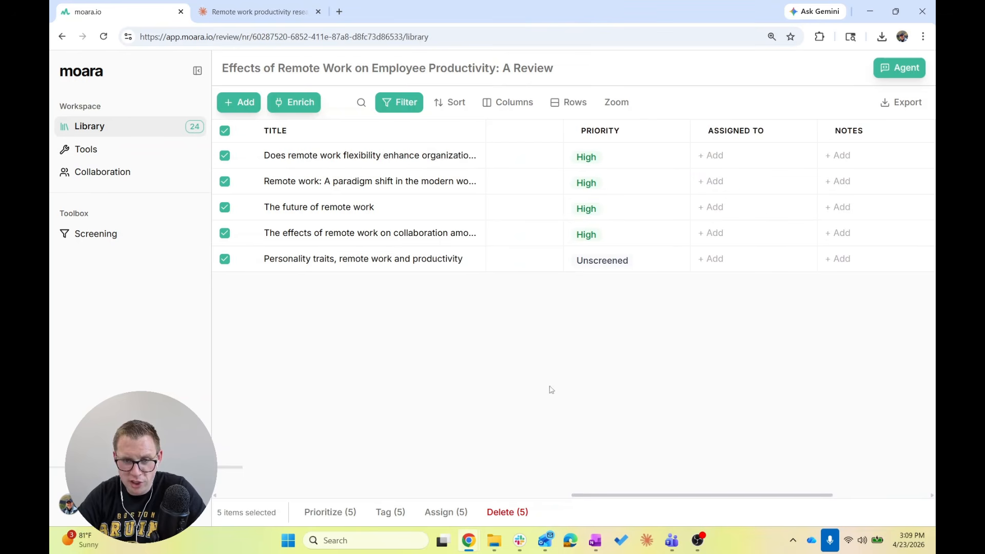
scroll(513, 259, left, 7)
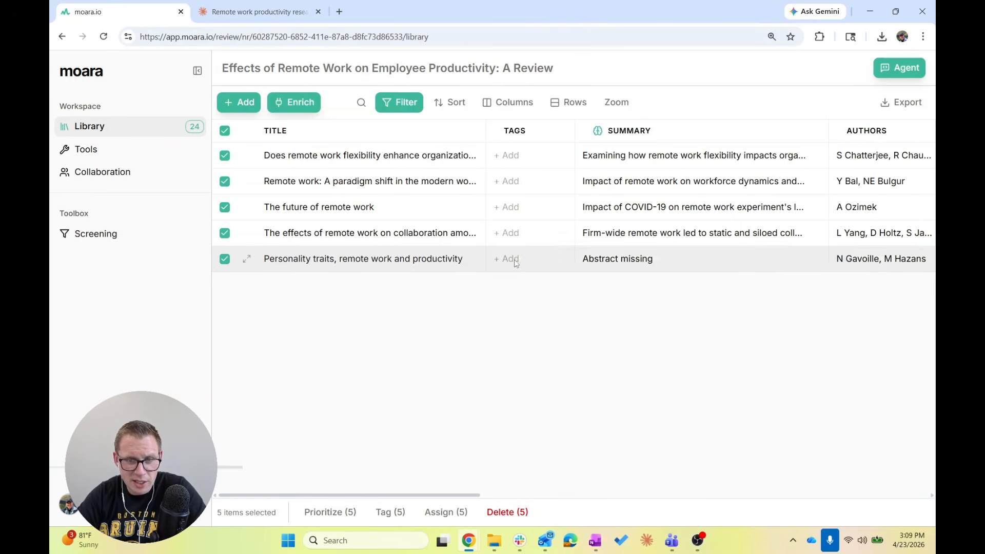
Step: Enlarge the table rows and set the priority to Low for every listed paper except "The effects of remote work on collaboration among information workers"
click(570, 103)
click(543, 173)
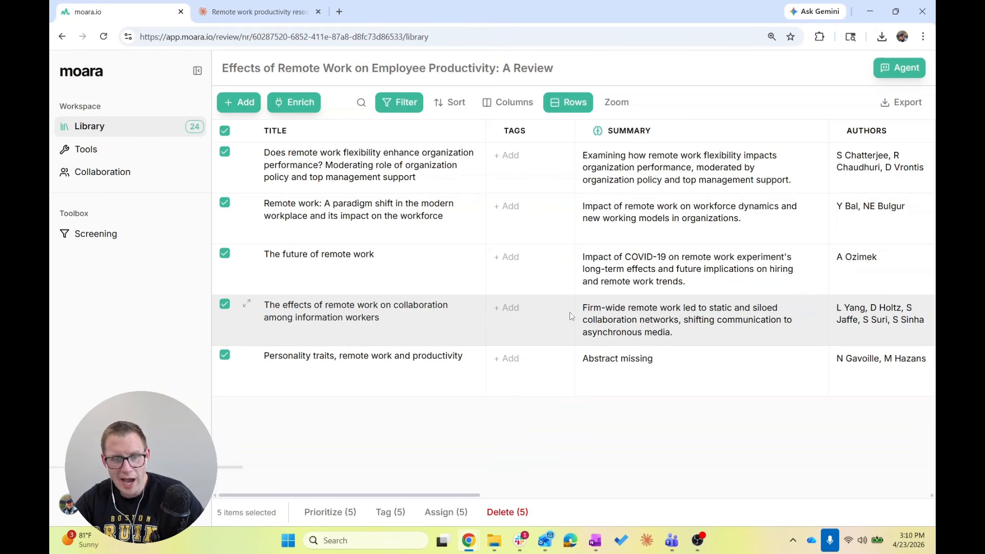
click(225, 305)
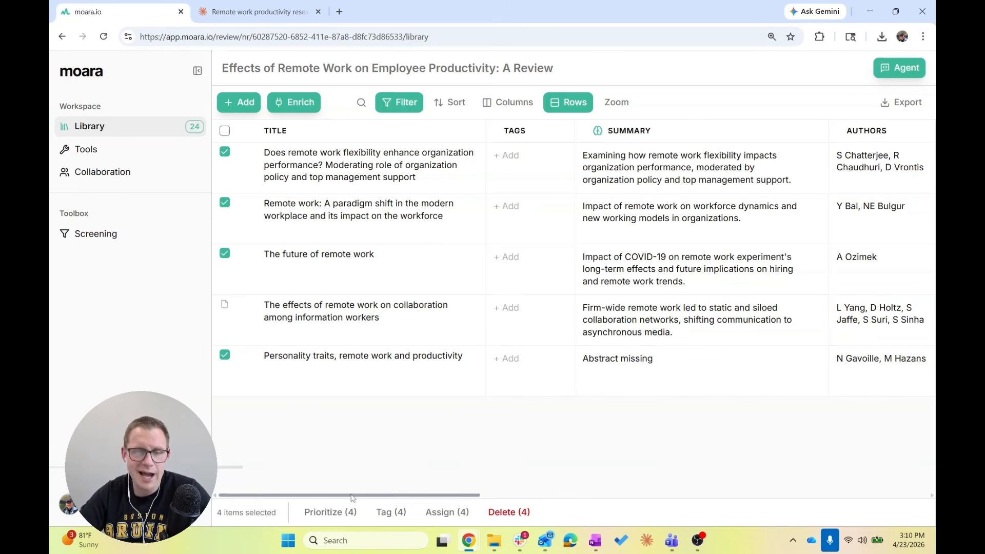
click(352, 516)
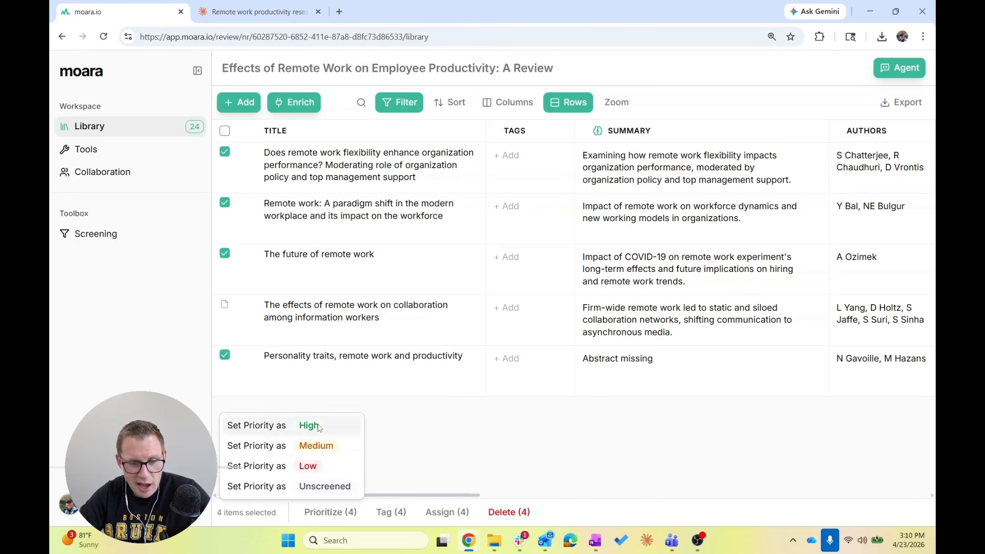
click(266, 467)
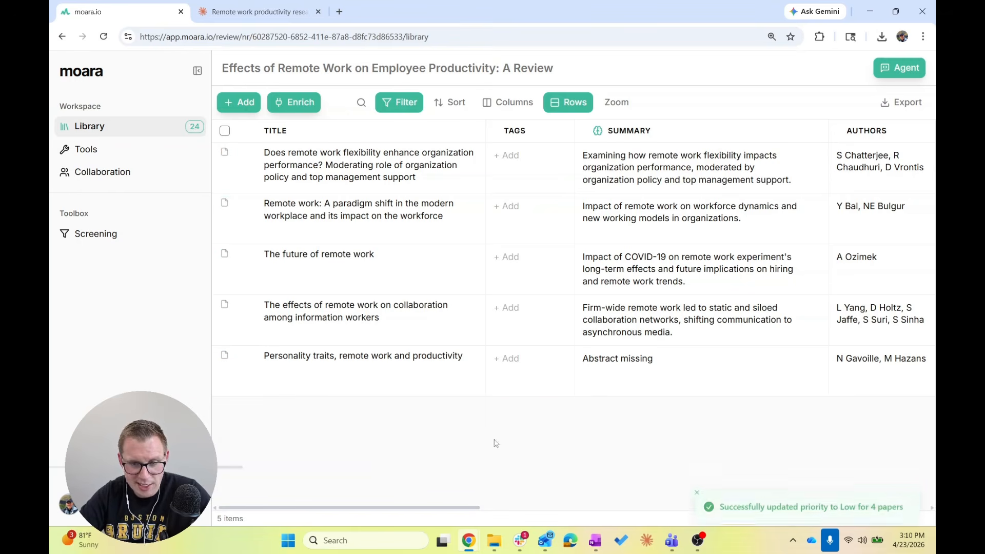
Step: Set the priority of "The effects of remote work on collaboration among information workers" to Medium
click(225, 304)
click(325, 512)
click(323, 444)
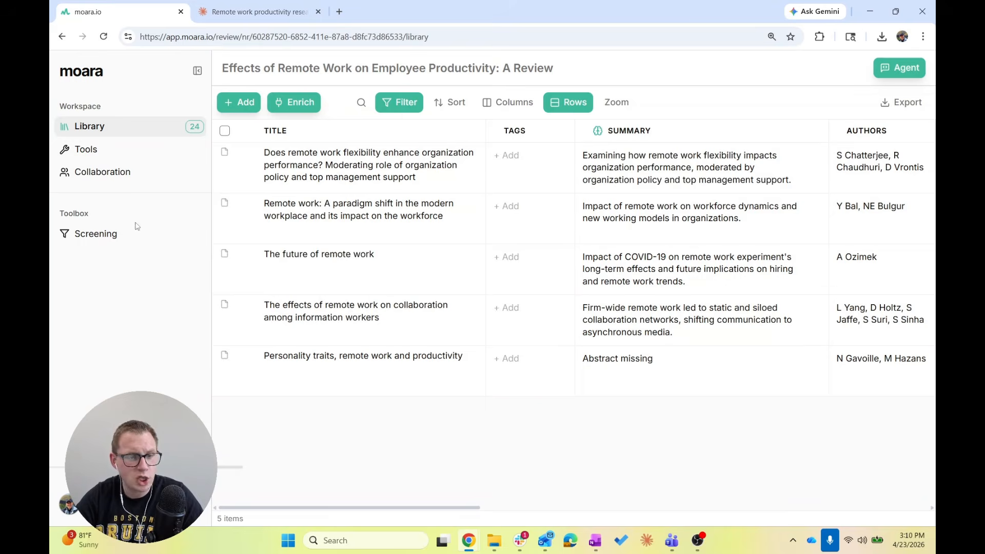
Step: Go to paper screening and filter the paper list to High priority
click(189, 234)
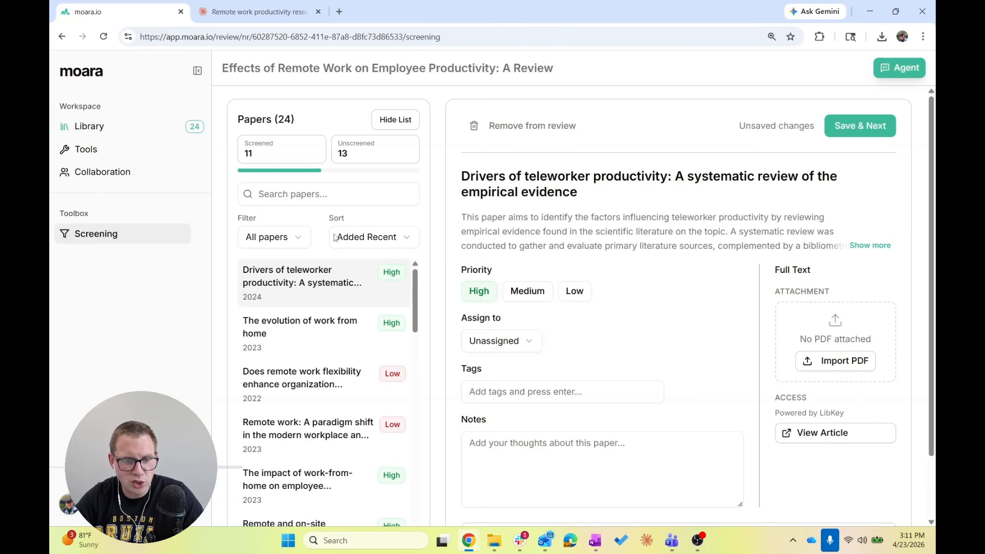
click(297, 237)
click(287, 279)
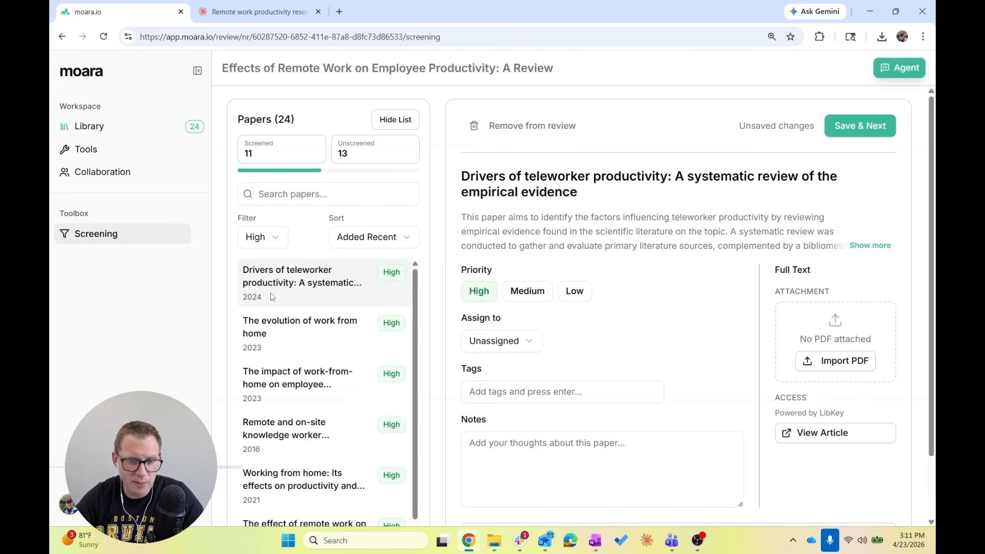
Step: Expand the abstract of "Drivers of teleworker productivity" and look over its assignee options, tags and notes fields
click(867, 246)
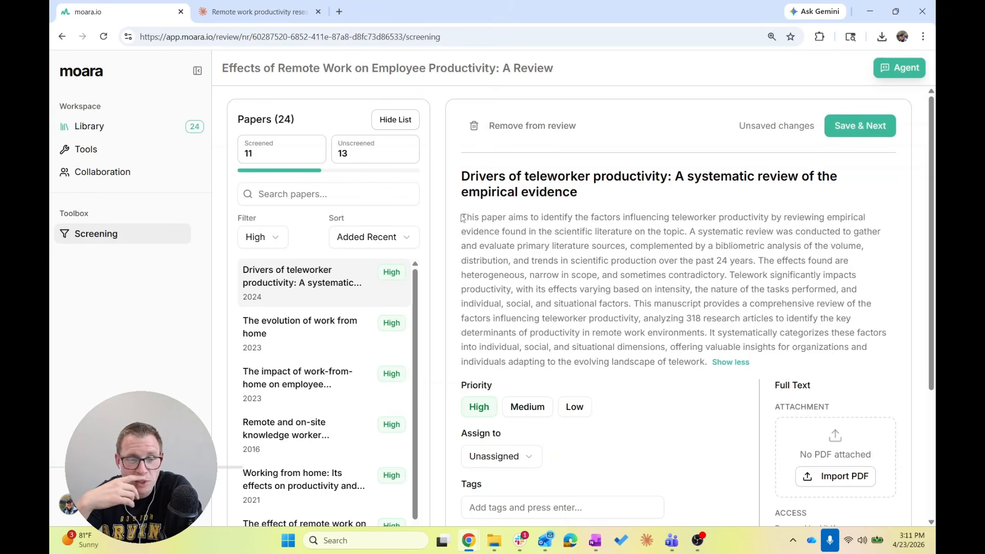
scroll(462, 218, down, 1)
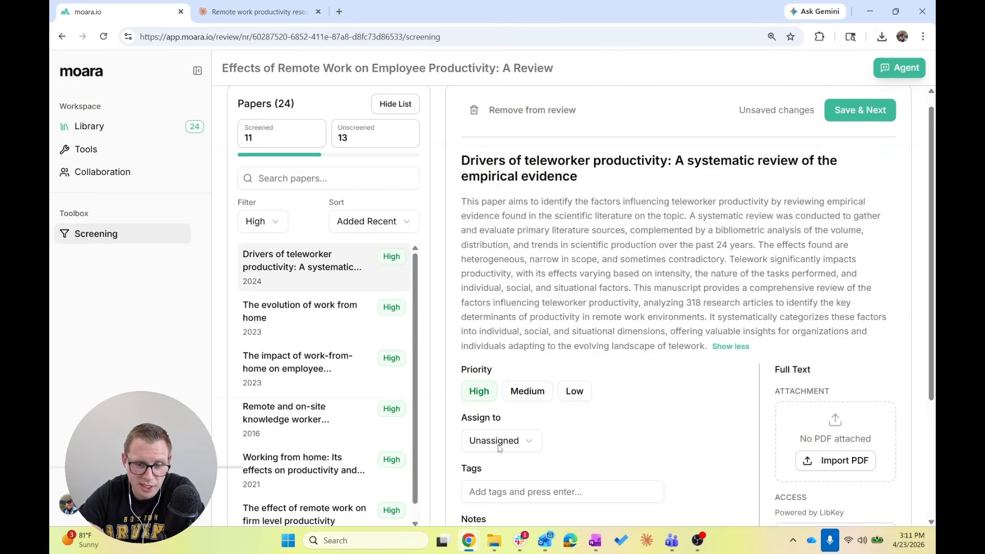
scroll(500, 446, down, 2)
click(515, 331)
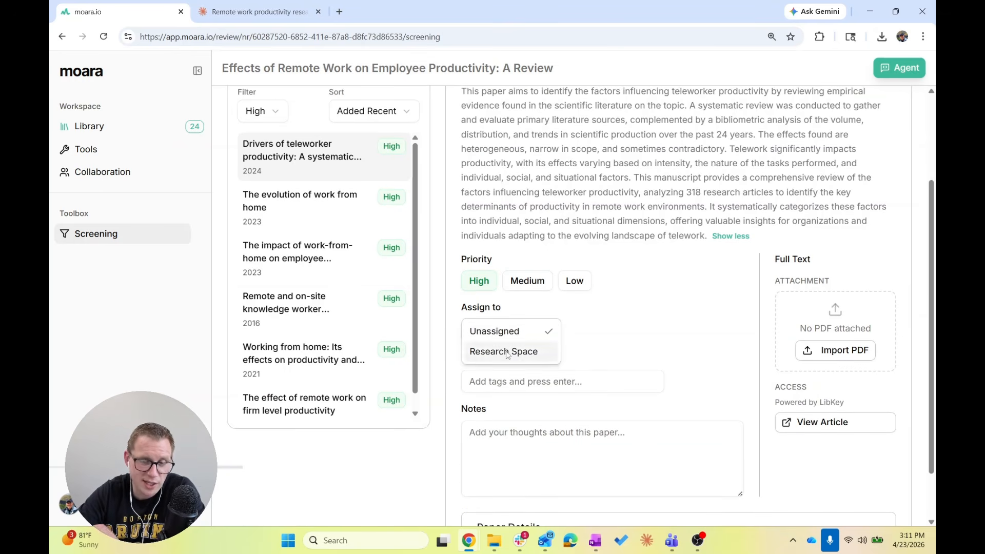
right_click(666, 365)
click(587, 394)
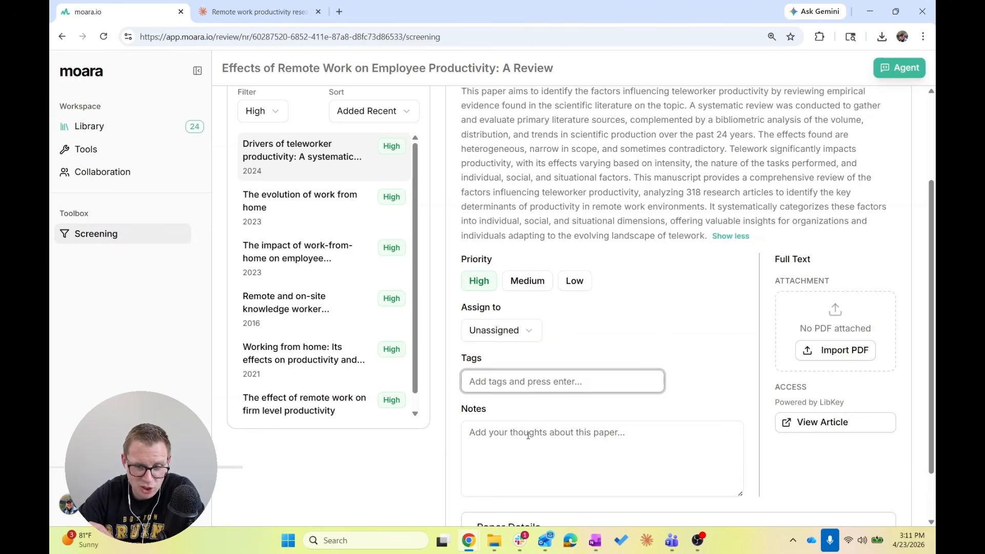
click(534, 421)
scroll(531, 426, down, 1)
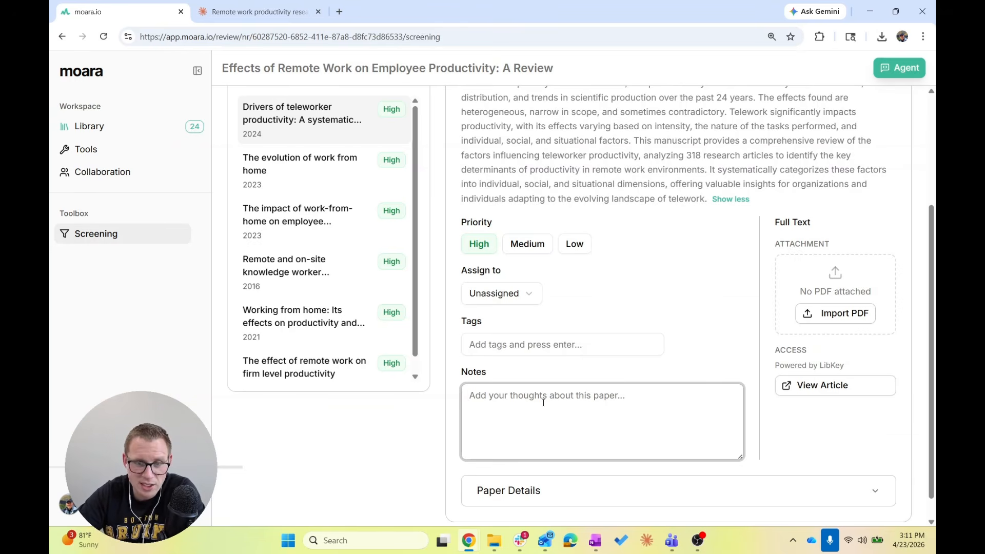
scroll(555, 188, up, 4)
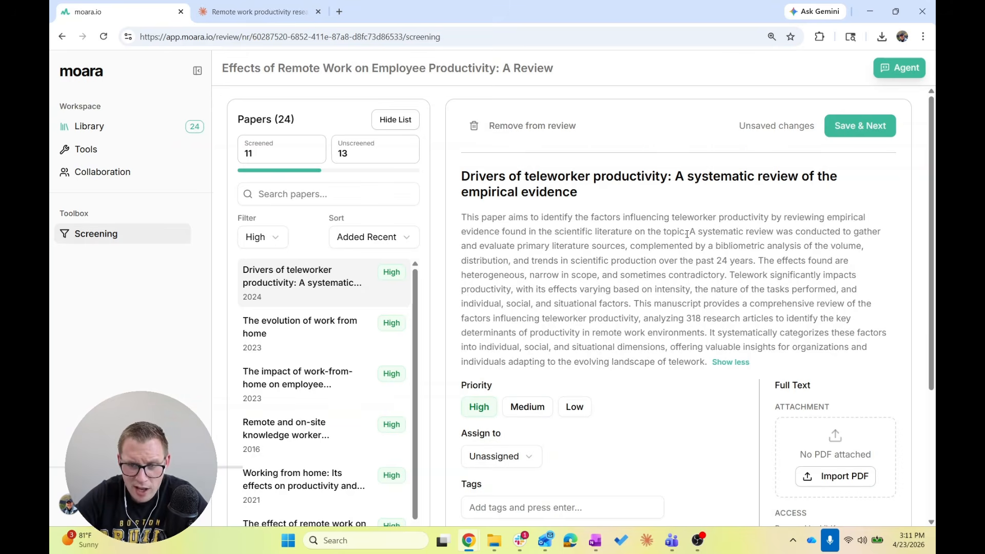
Step: Read the "Drivers of teleworker productivity" abstract, examining its stated aim and its findings on telework's productivity effects
drag(688, 233, 455, 214)
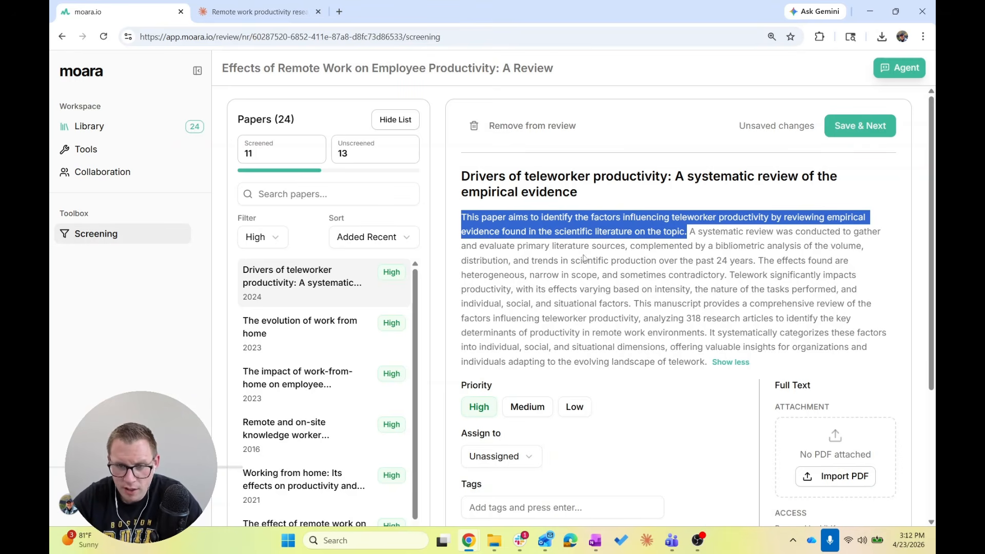
click(764, 262)
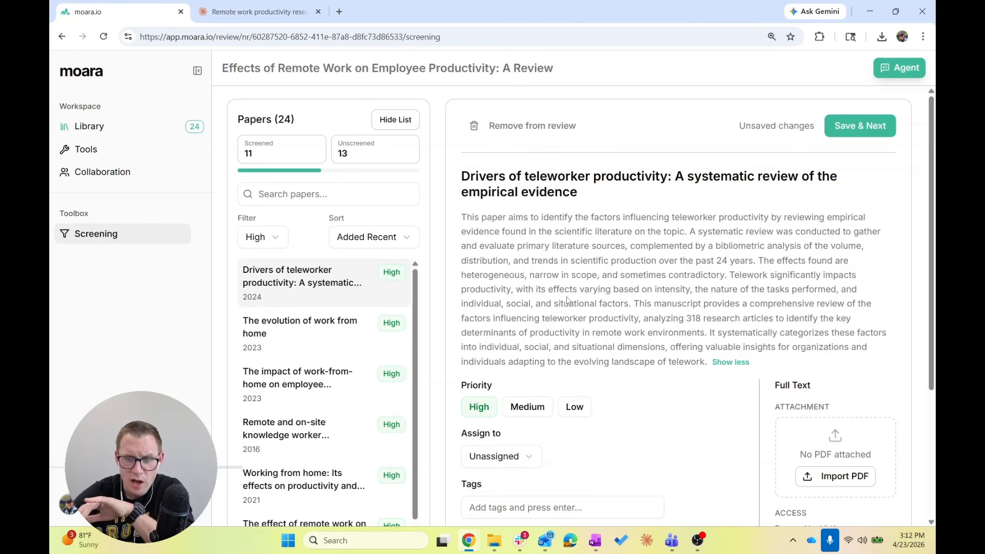
drag(629, 303, 729, 275)
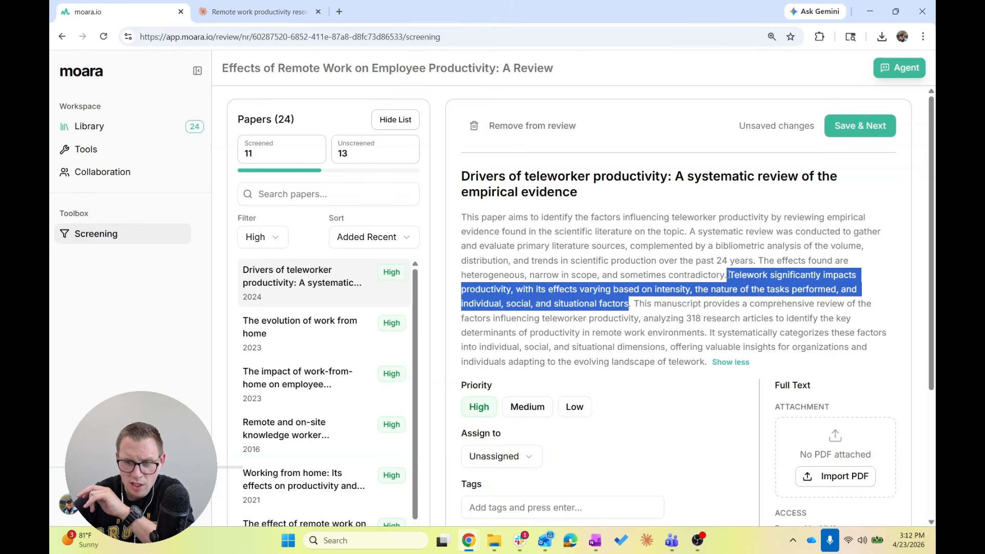
right_click(708, 304)
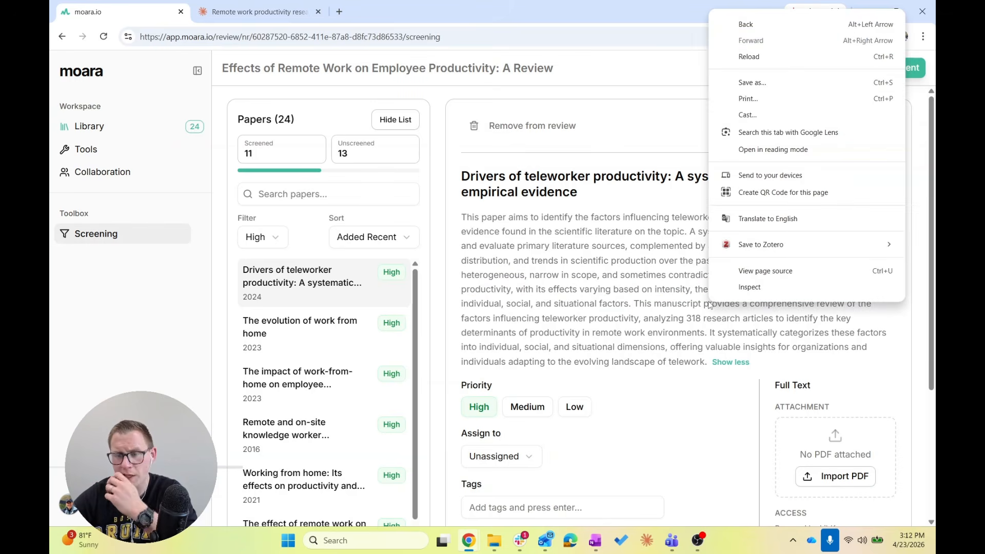
click(706, 304)
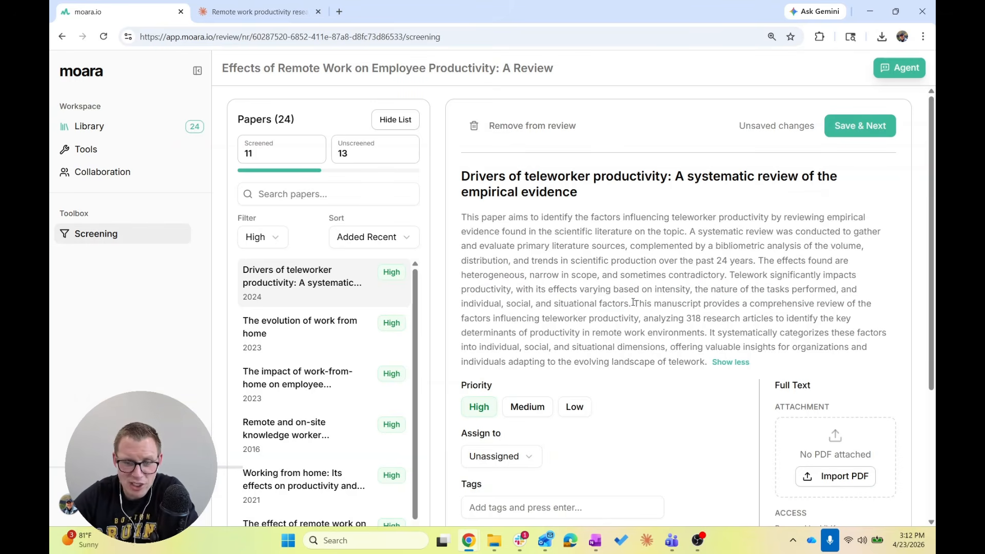
drag(632, 303, 707, 260)
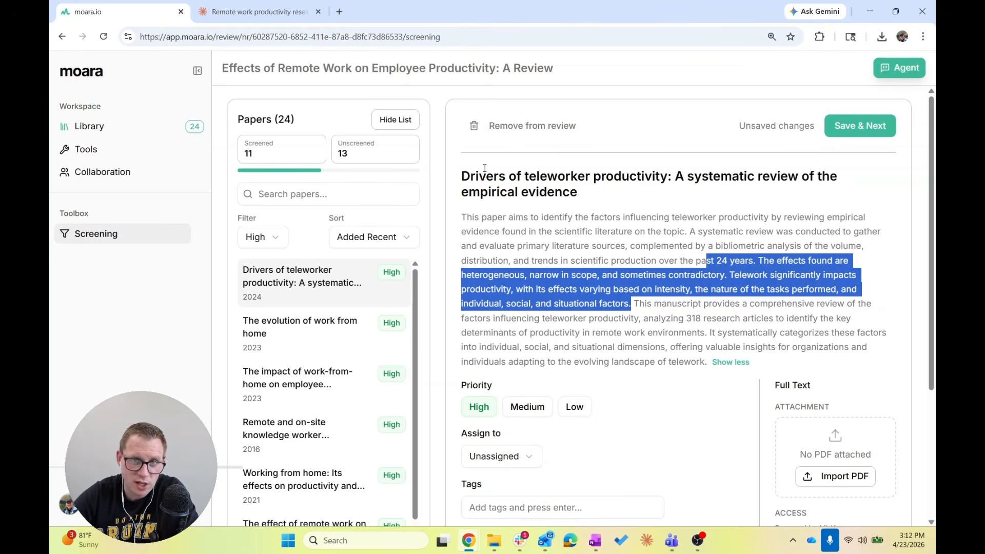
drag(465, 217, 688, 241)
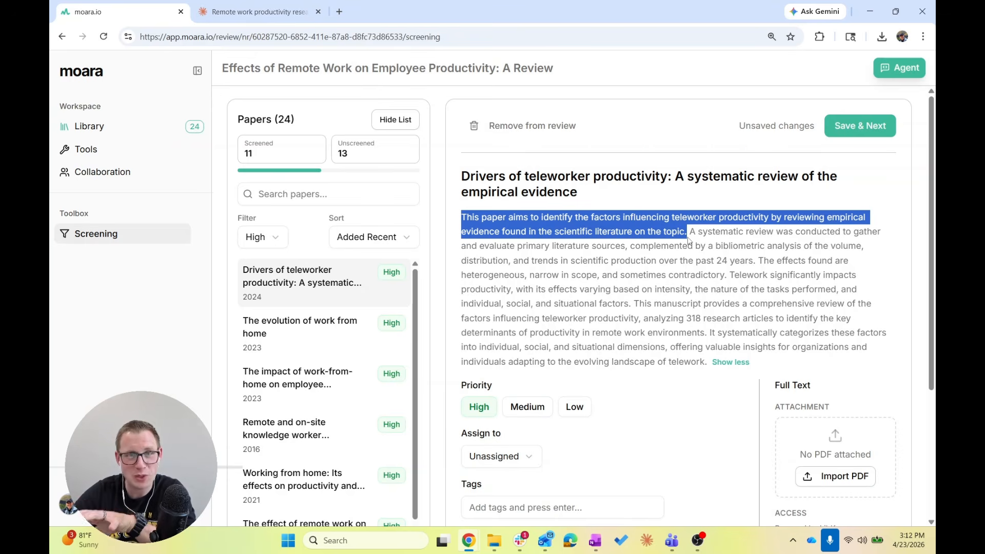
drag(729, 275, 629, 307)
right_click(757, 326)
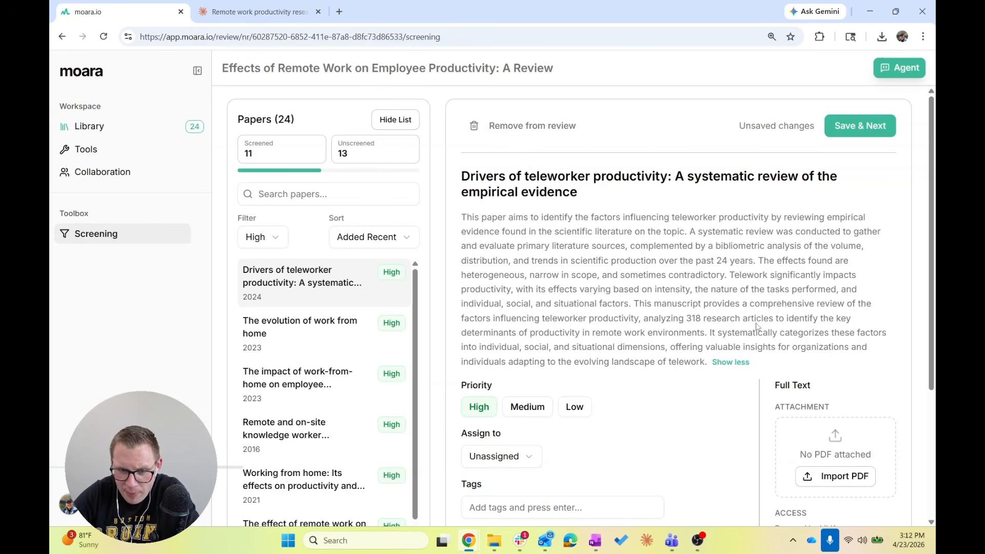
click(514, 354)
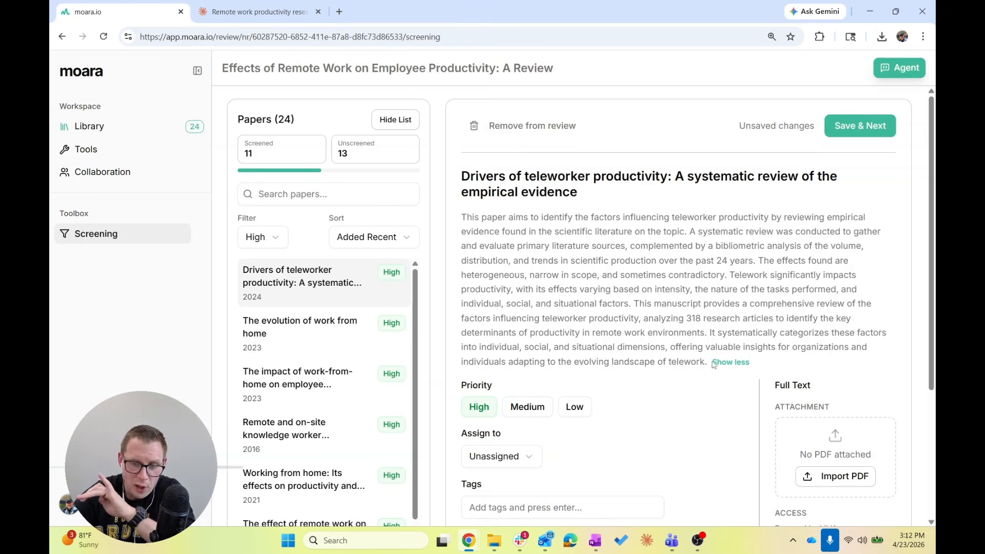
drag(708, 361, 460, 223)
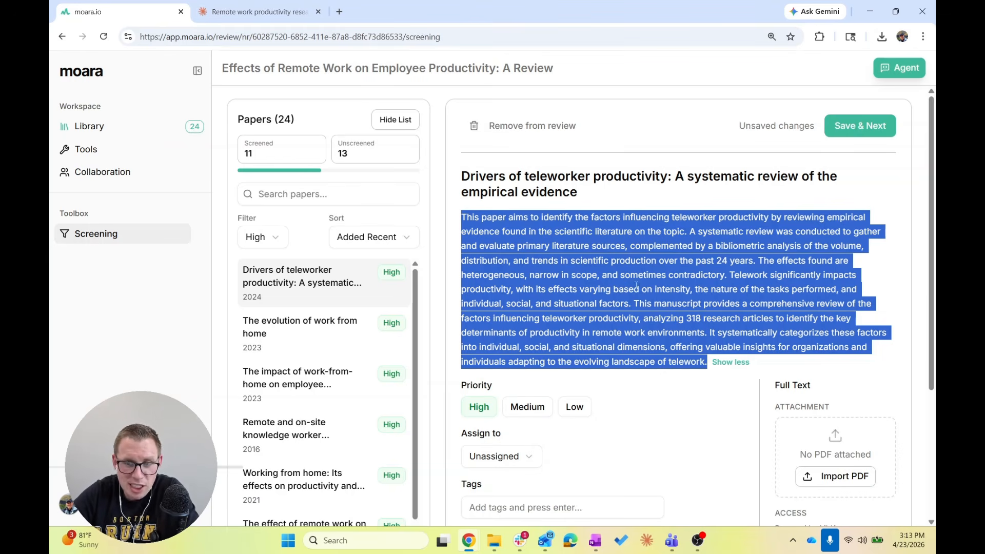
right_click(654, 307)
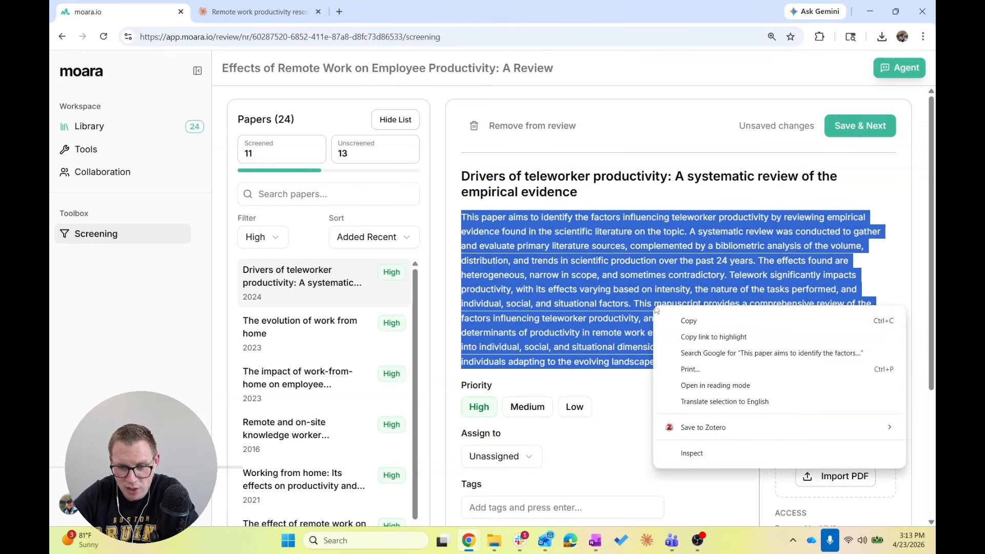
click(619, 294)
right_click(706, 307)
right_click(636, 297)
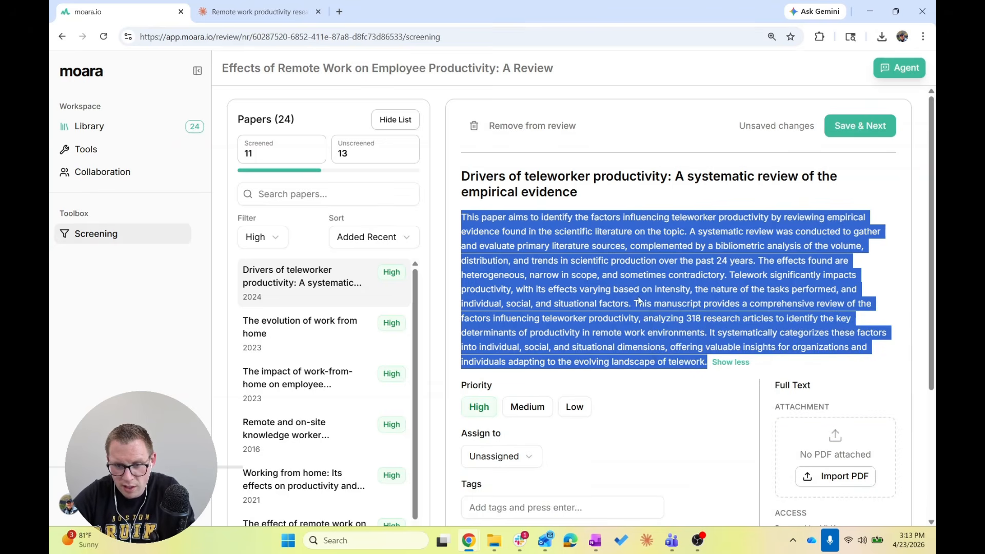
click(633, 302)
mouse_move(634, 303)
mouse_down()
mouse_move(547, 334)
mouse_move(505, 319)
mouse_move(640, 317)
mouse_up()
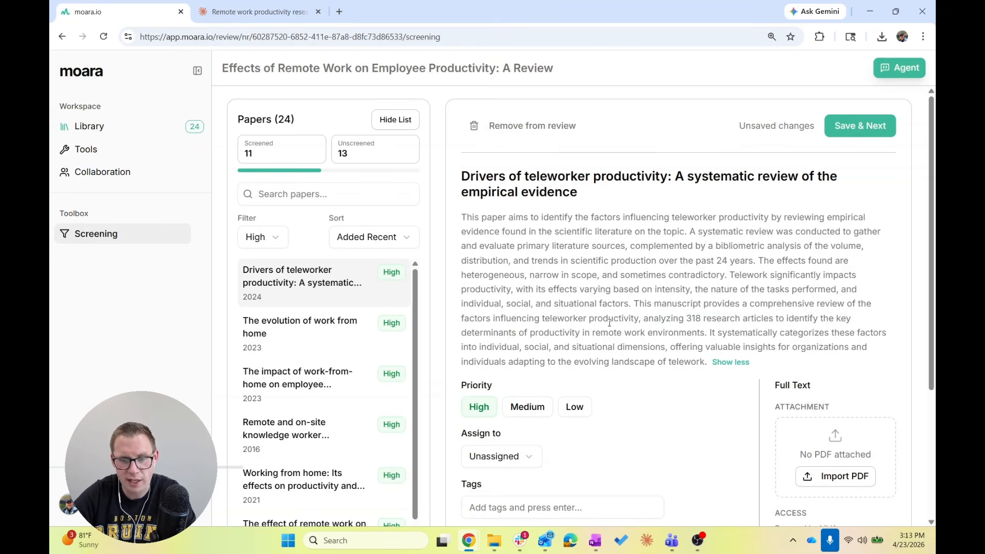
Step: Set "Drivers of teleworker productivity" to Medium priority and add the note "More focused on teleworker productivity than overall productivity effects of telework"
click(527, 407)
scroll(621, 490, down, 1)
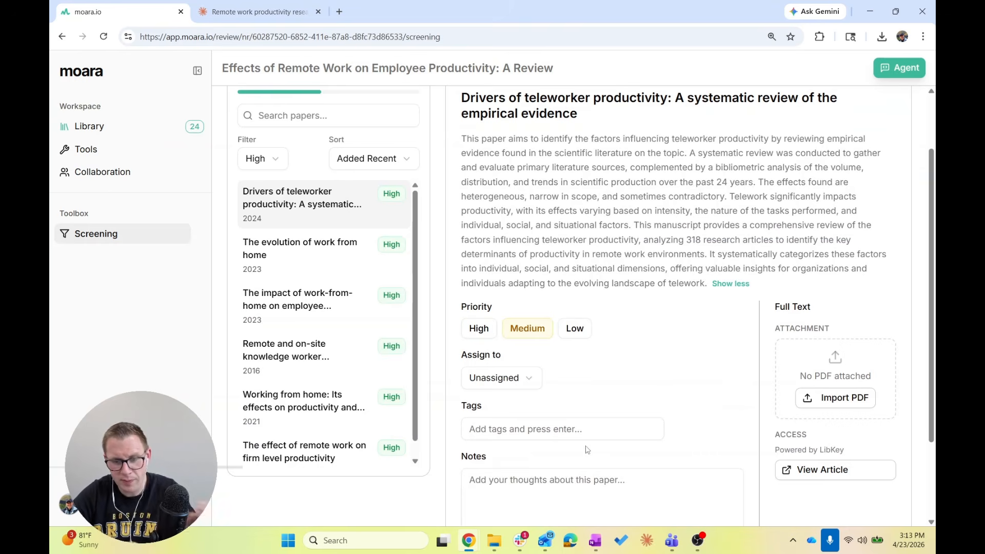
right_click(585, 454)
right_click(554, 491)
click(532, 491)
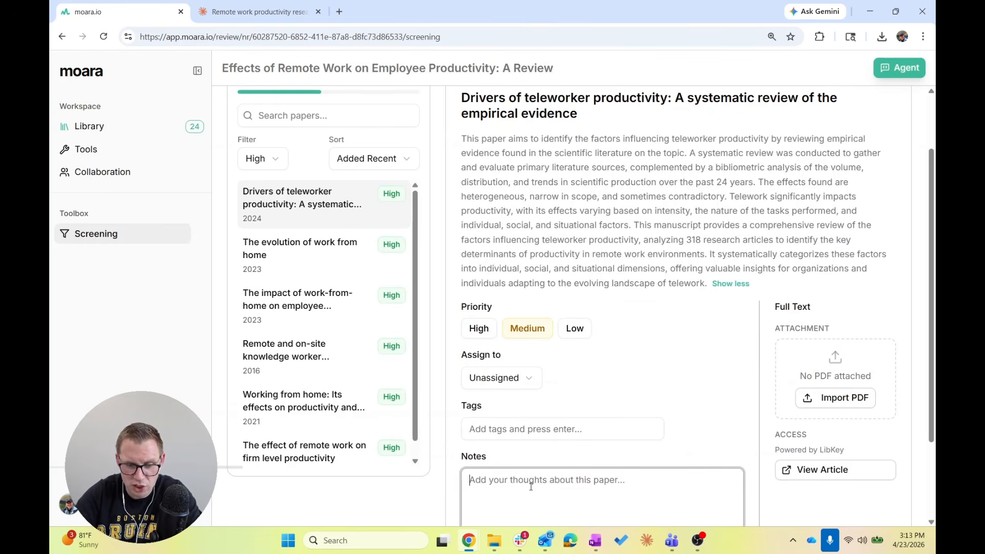
text(More focu)
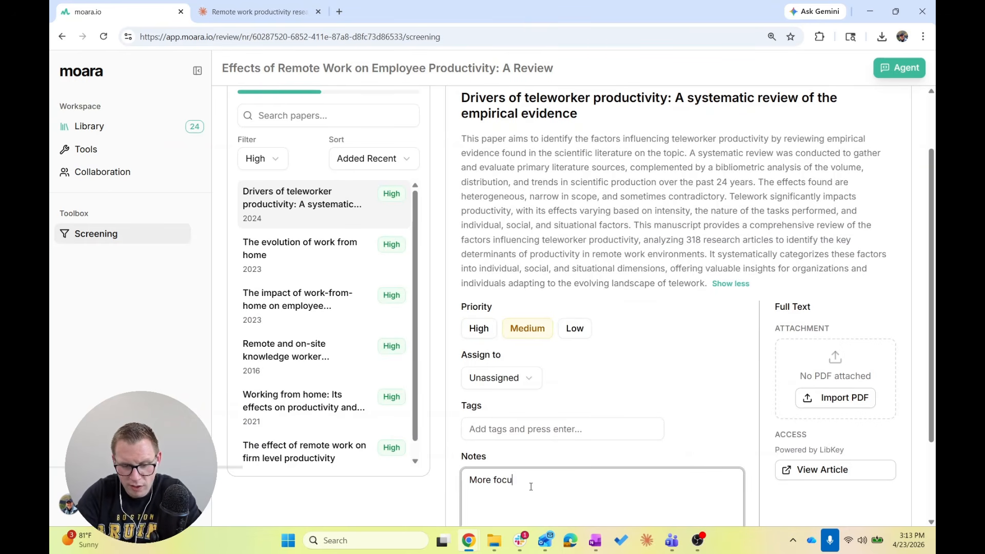
text(sed on teleworker )
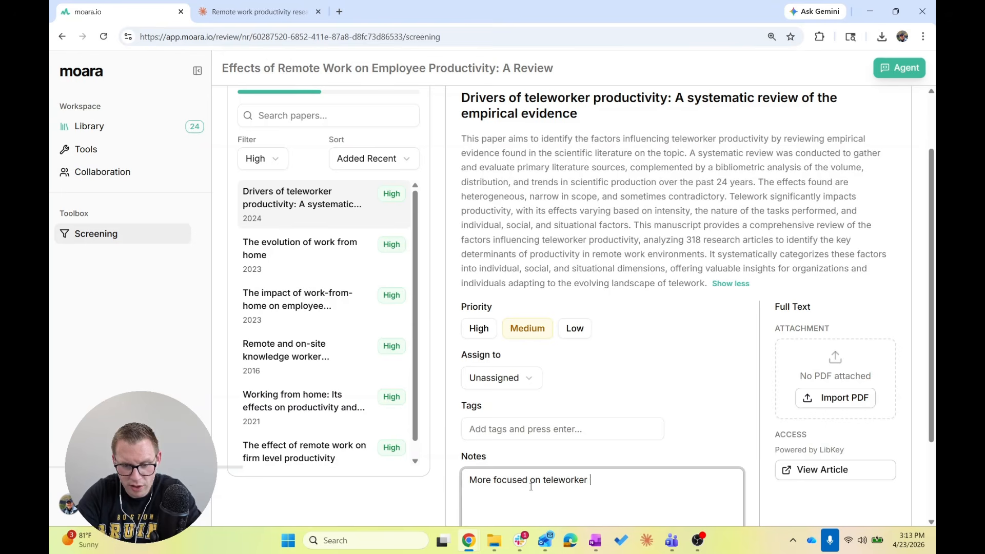
text(productivity than )
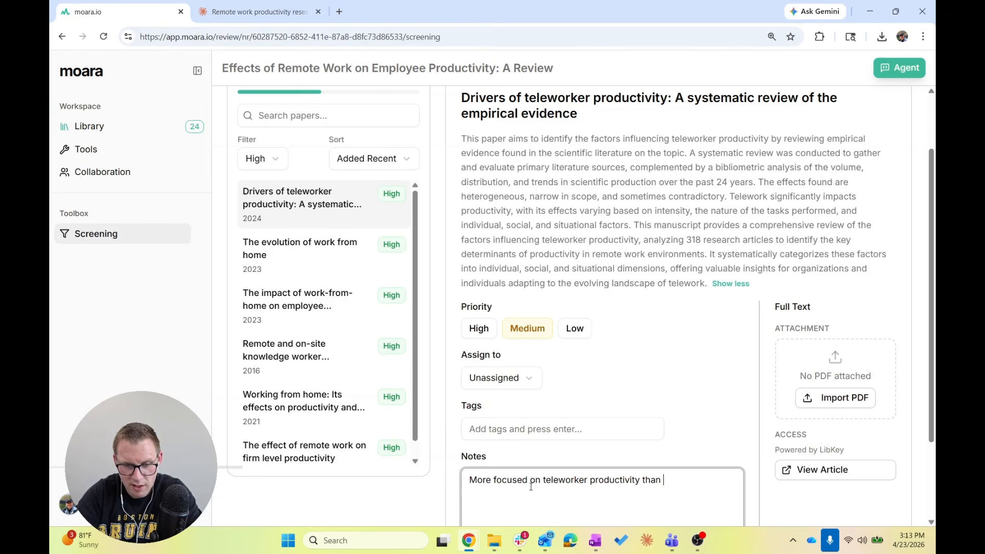
text(ov)
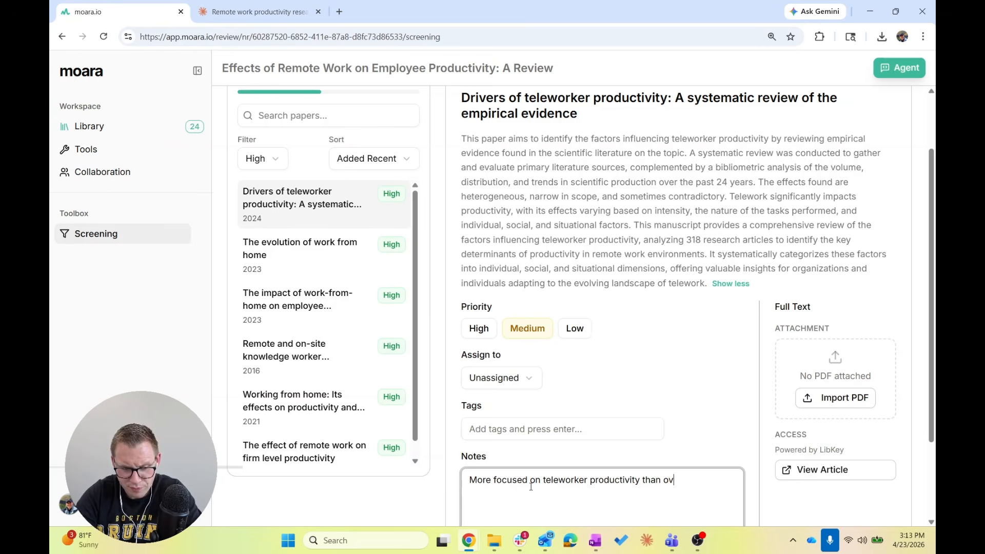
text(erall productivity efect)
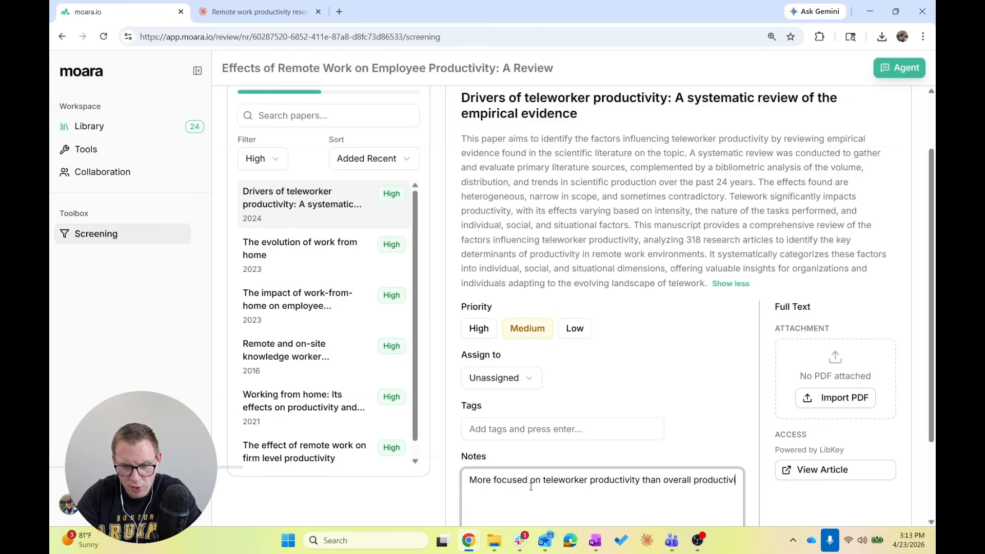
key(BackSpace)
key(BackSpace)
key(BackSpace)
text(fect)
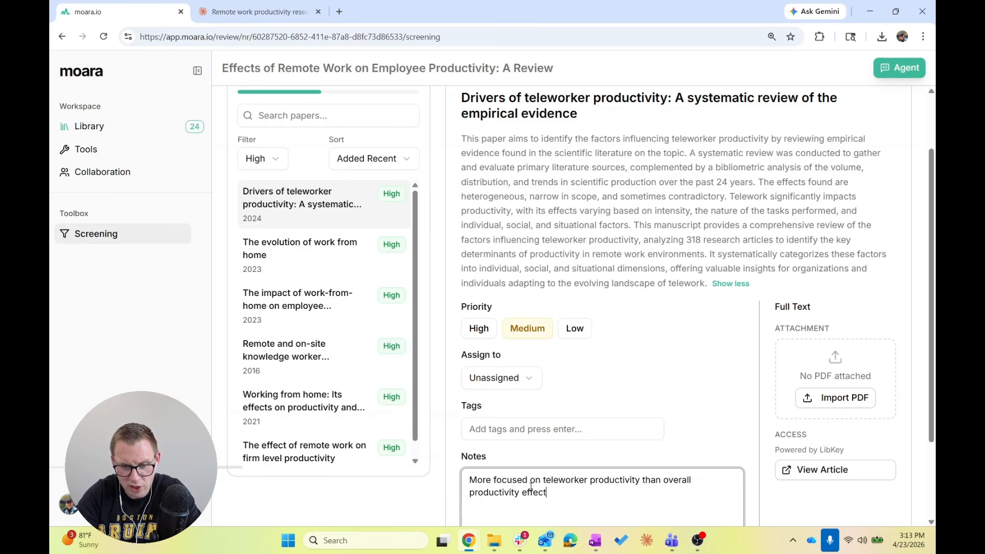
text(s oftelework)
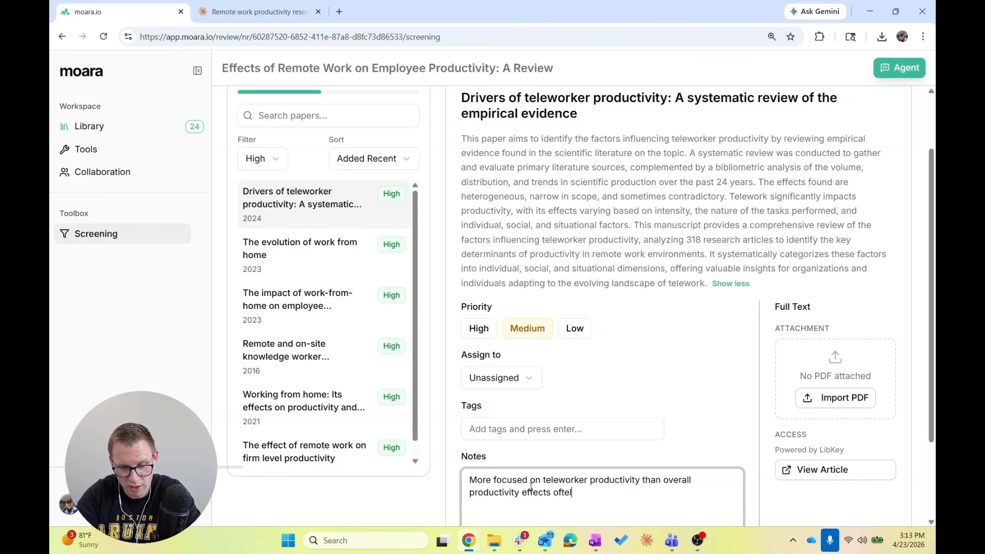
key(Left)
key(Left)
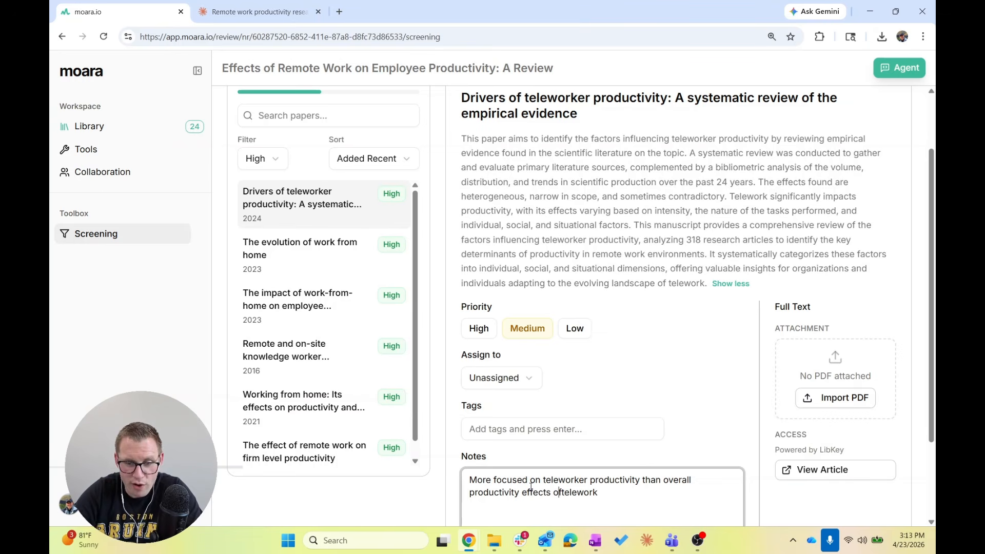
key(End)
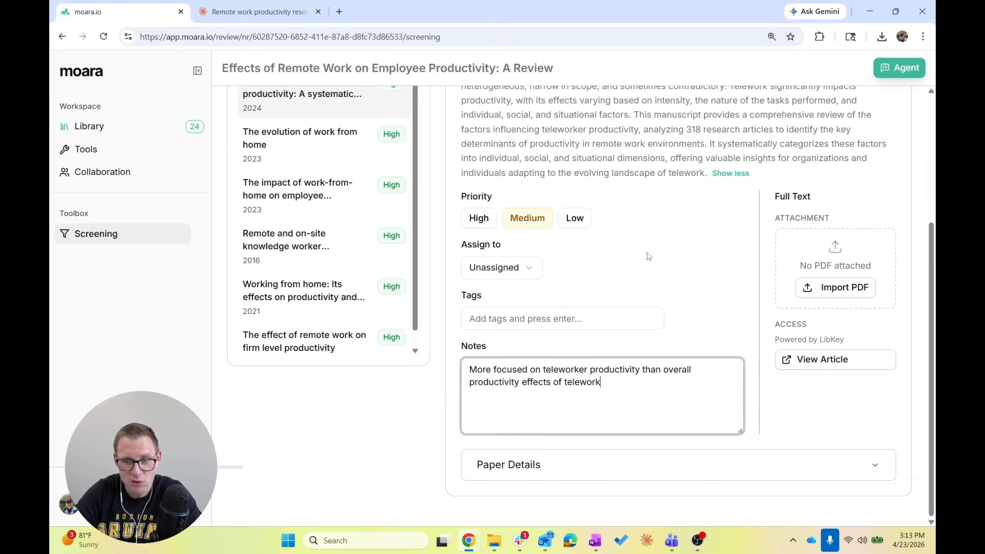
Step: Save the screening changes for "Drivers of teleworker productivity" and advance to the next high-priority paper
scroll(648, 253, up, 4)
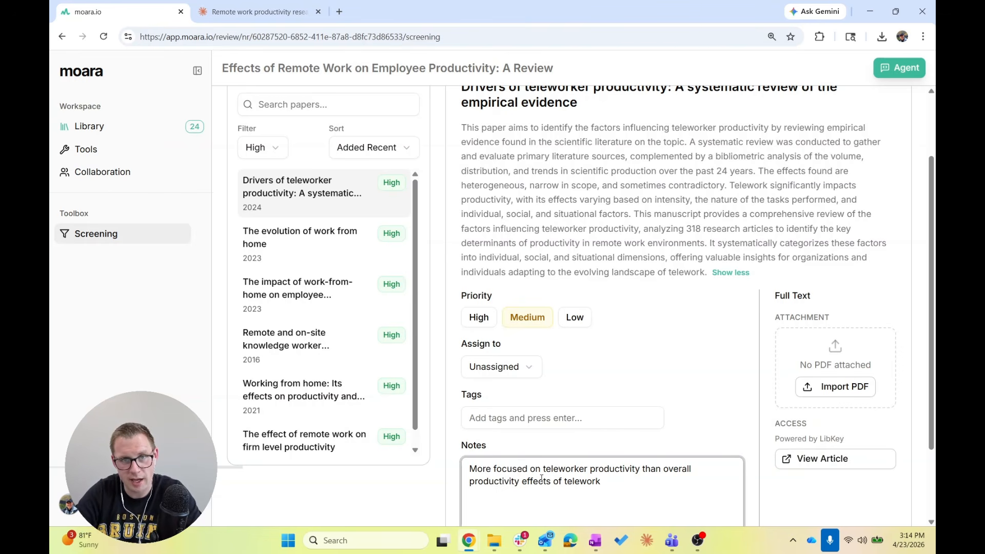
scroll(685, 324, up, 2)
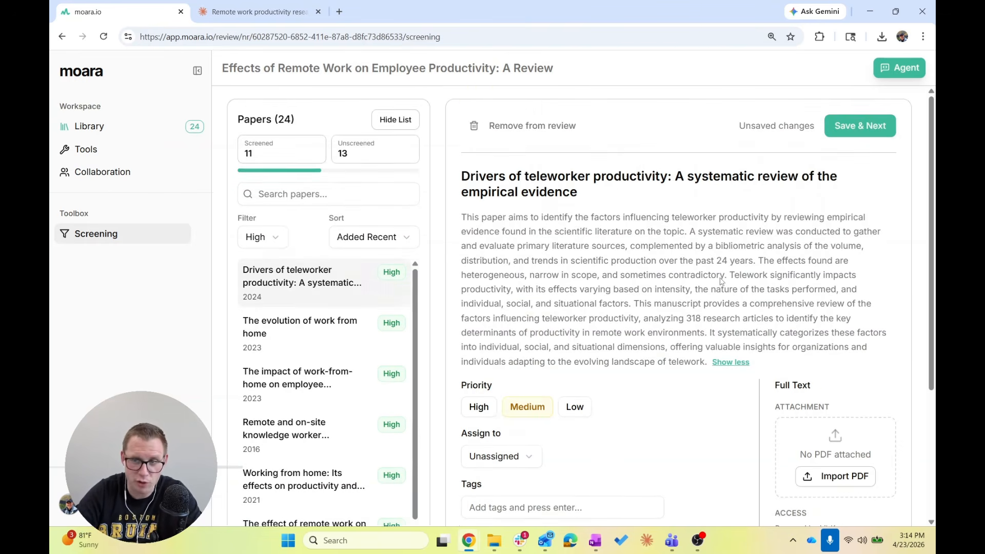
click(860, 125)
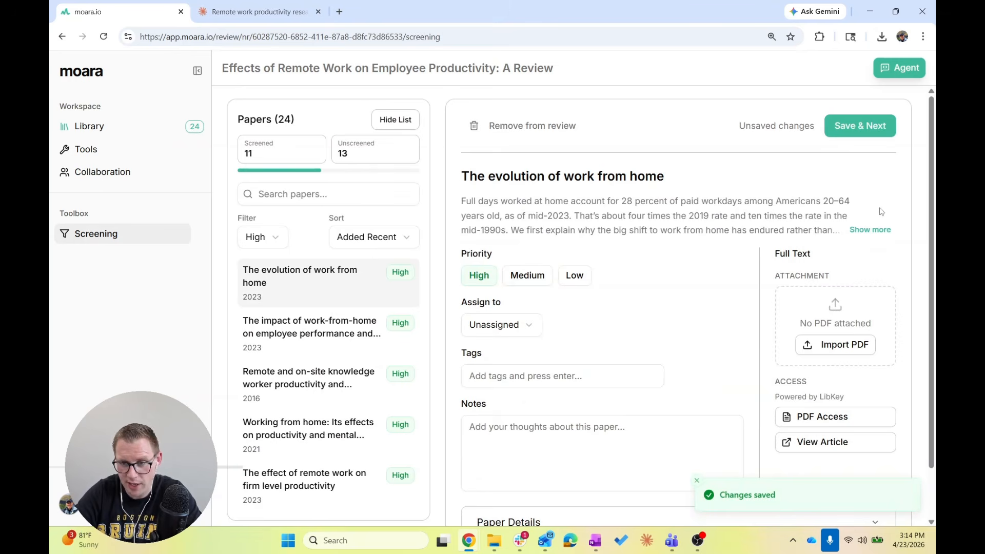
Step: Expand the abstract of "The evolution of work from home" and look over its notes field and bibliographic details
click(870, 230)
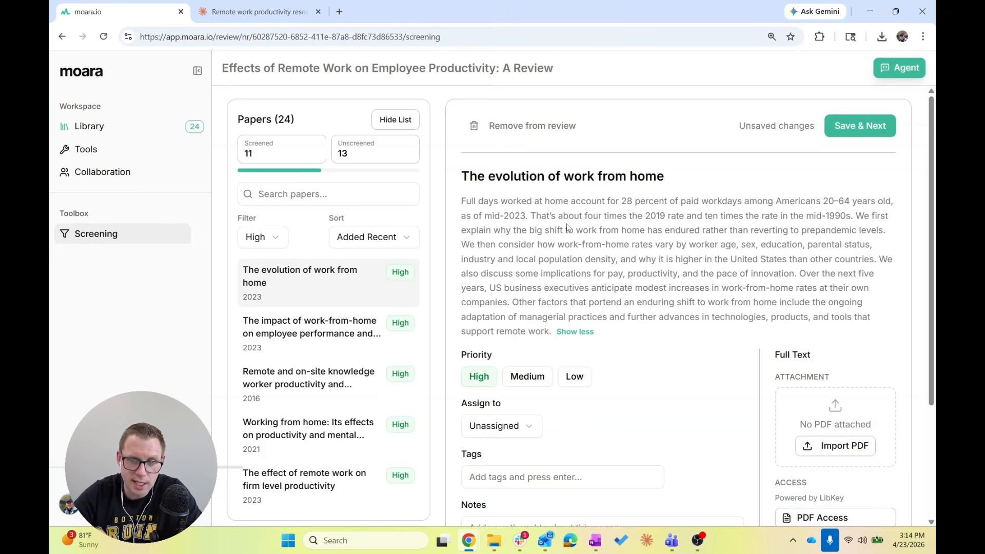
scroll(554, 340, down, 3)
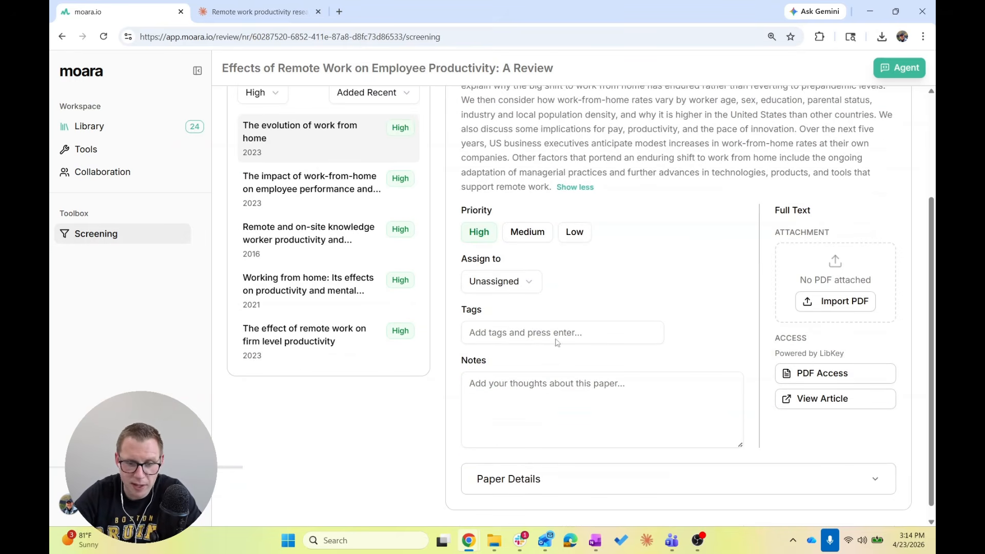
scroll(526, 471, down, 5)
scroll(526, 470, down, 2)
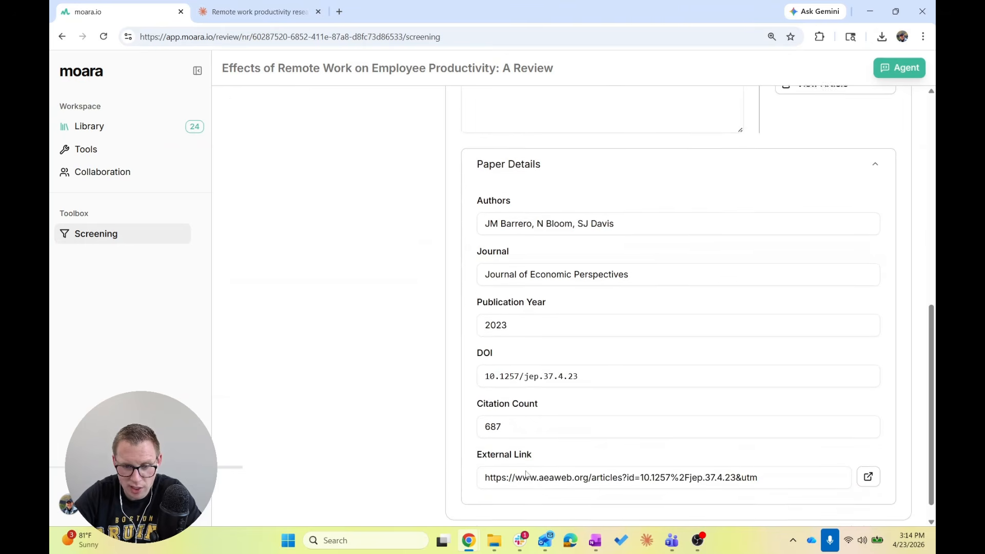
scroll(526, 470, up, 10)
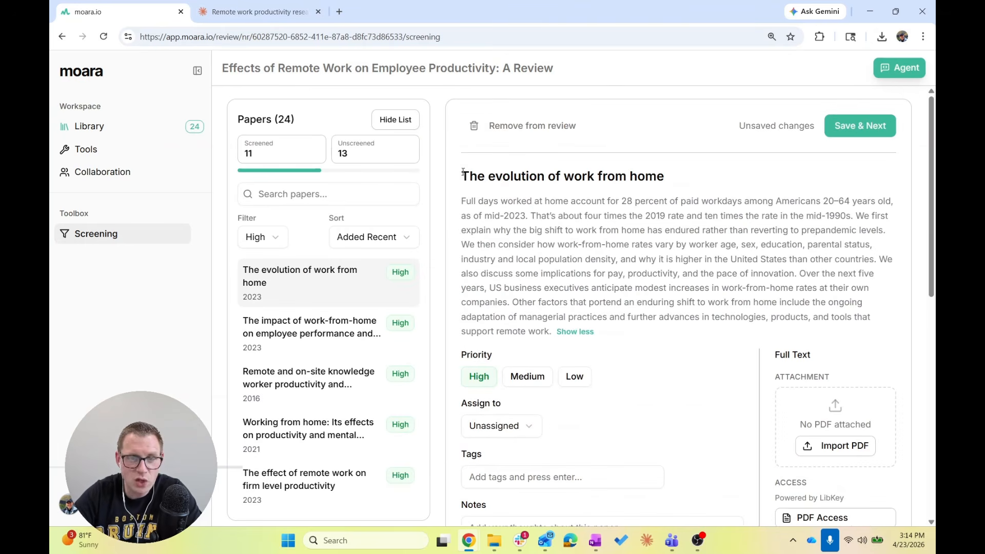
Step: Read the title and abstract of "The evolution of work from home", highlighting the title and the opening sentence on paid workdays at home
drag(462, 170, 672, 175)
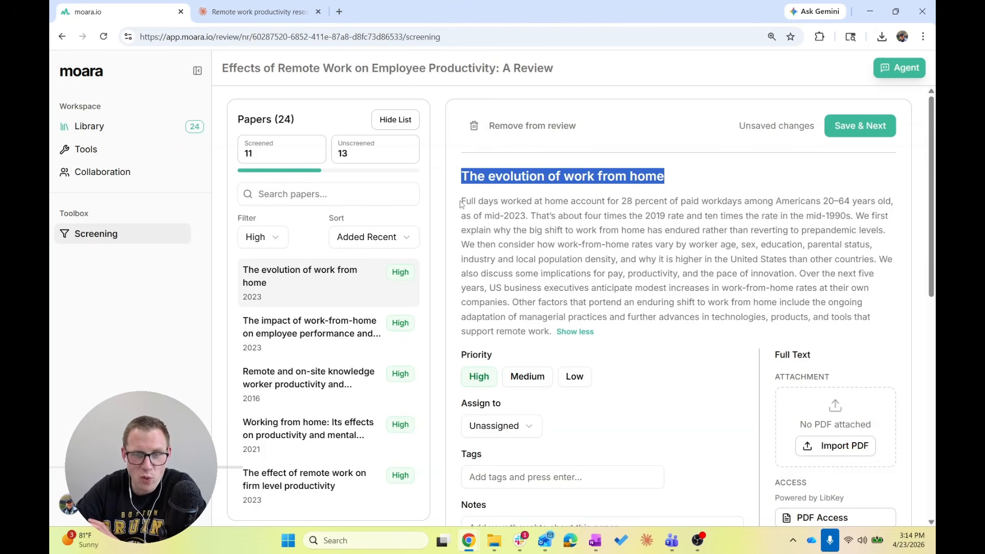
drag(461, 201, 528, 219)
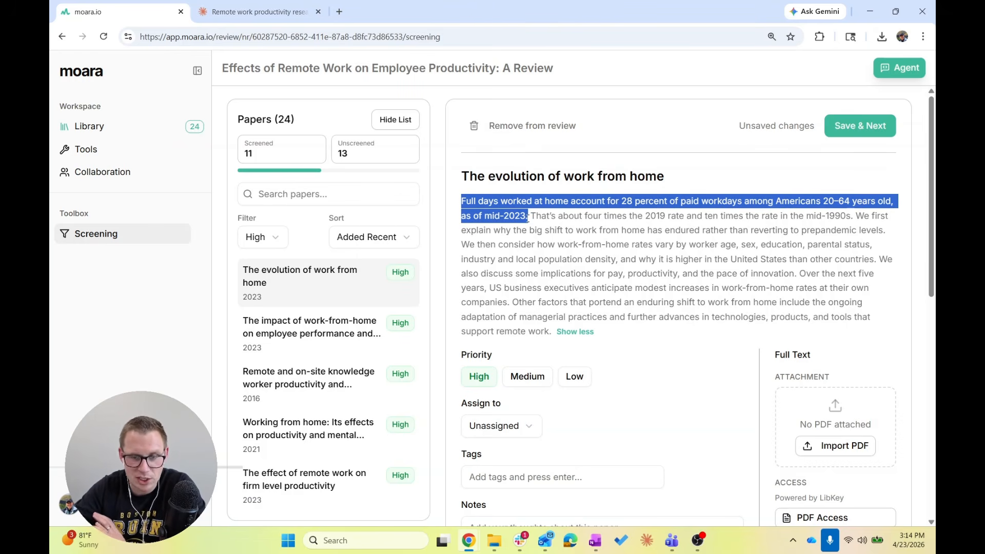
Step: Review the key sentences in the abstract of "The evolution of work from home" and set the paper's priority to Low
right_click(616, 201)
click(586, 231)
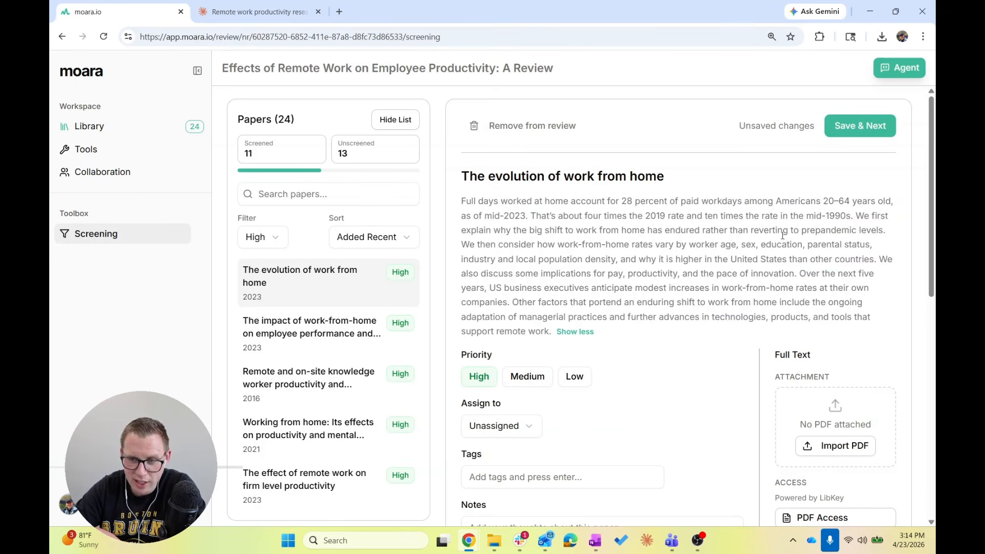
drag(855, 215, 446, 211)
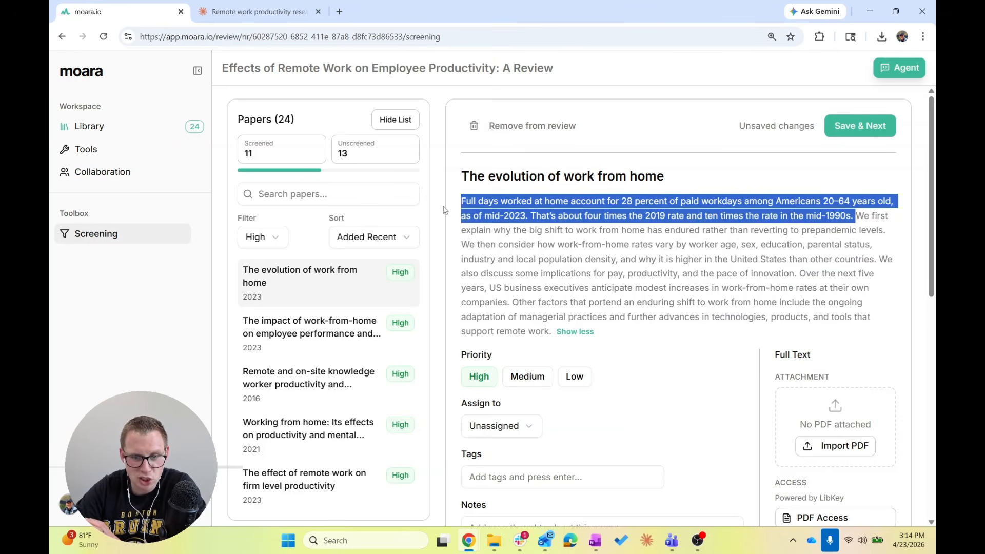
click(716, 236)
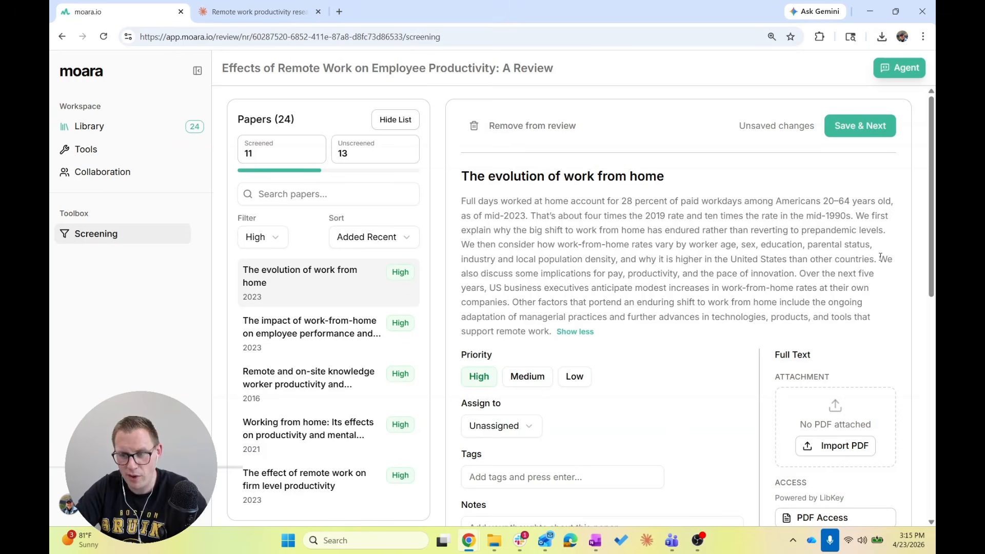
drag(879, 259, 800, 275)
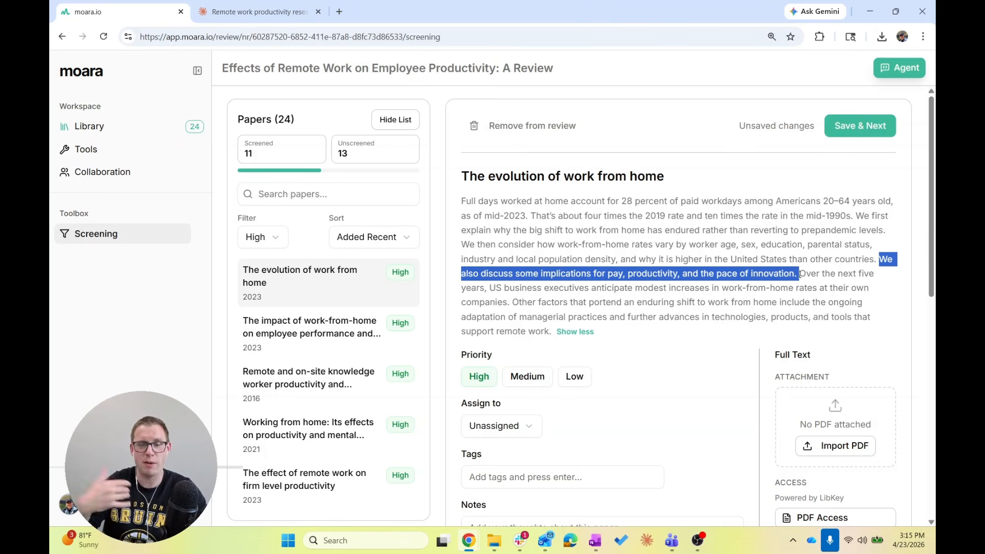
click(587, 383)
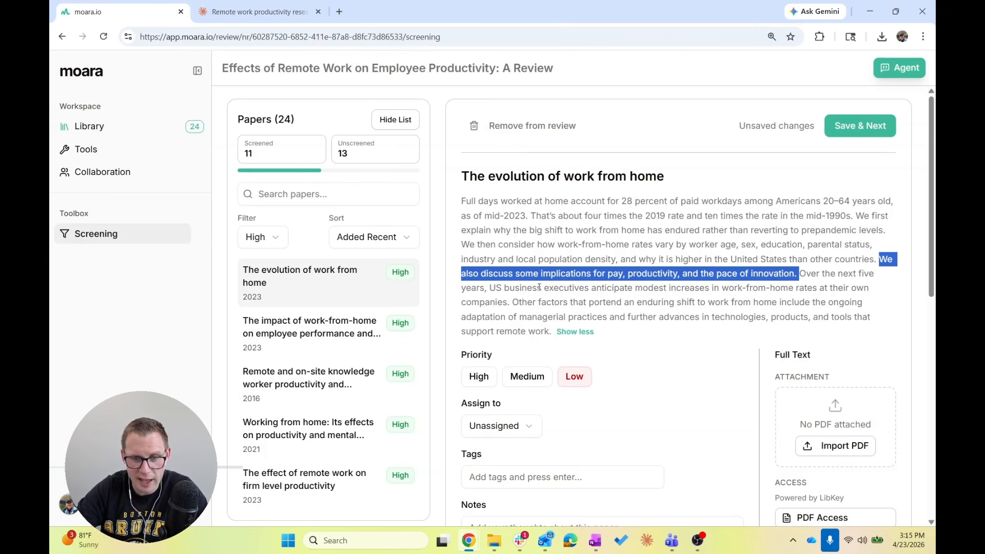
Step: Recheck the abstract and add the note "More about trend analyses & summary stats v. study causal effects" to the paper
drag(460, 245, 876, 259)
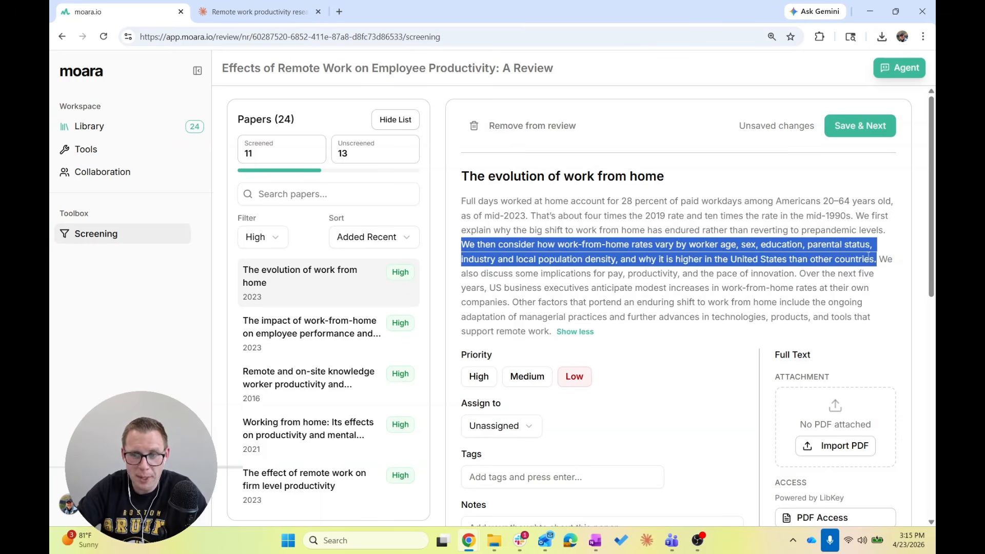
click(869, 257)
drag(462, 200, 858, 218)
click(823, 282)
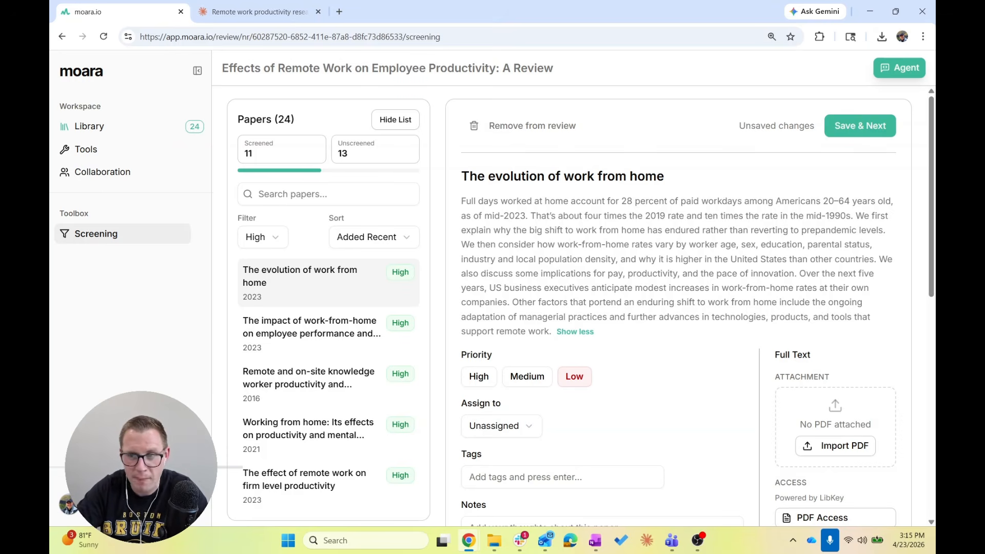
scroll(552, 403, down, 3)
click(545, 411)
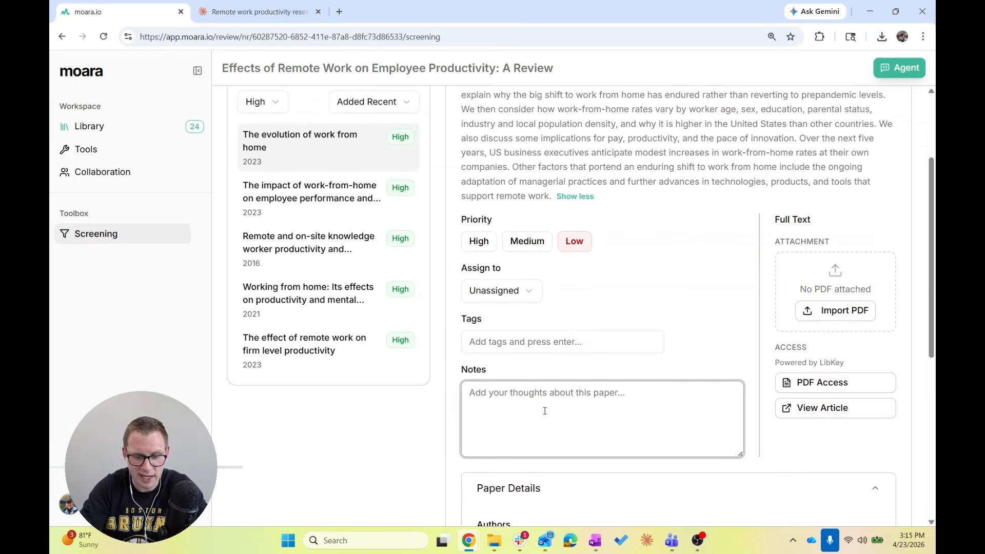
text(More about tre)
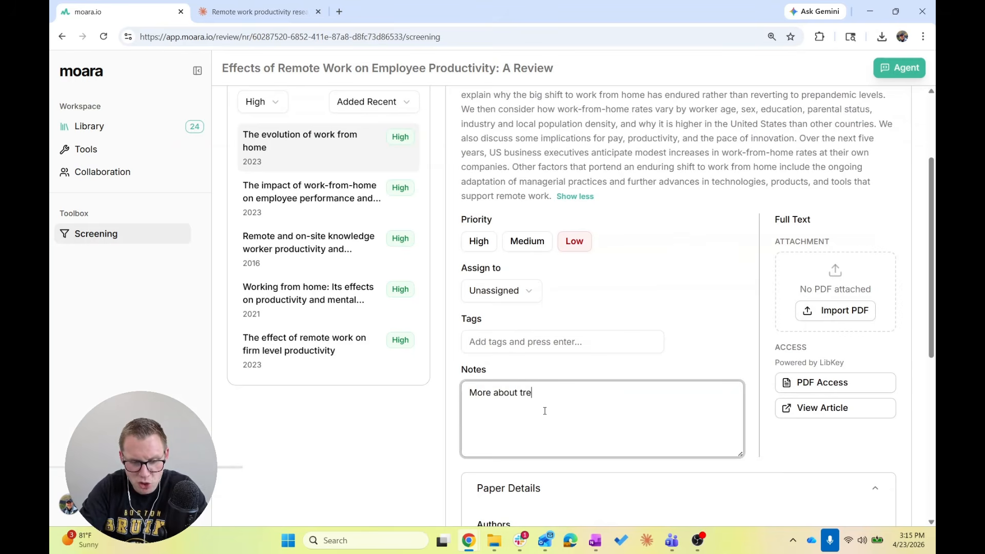
text(nd analyses &)
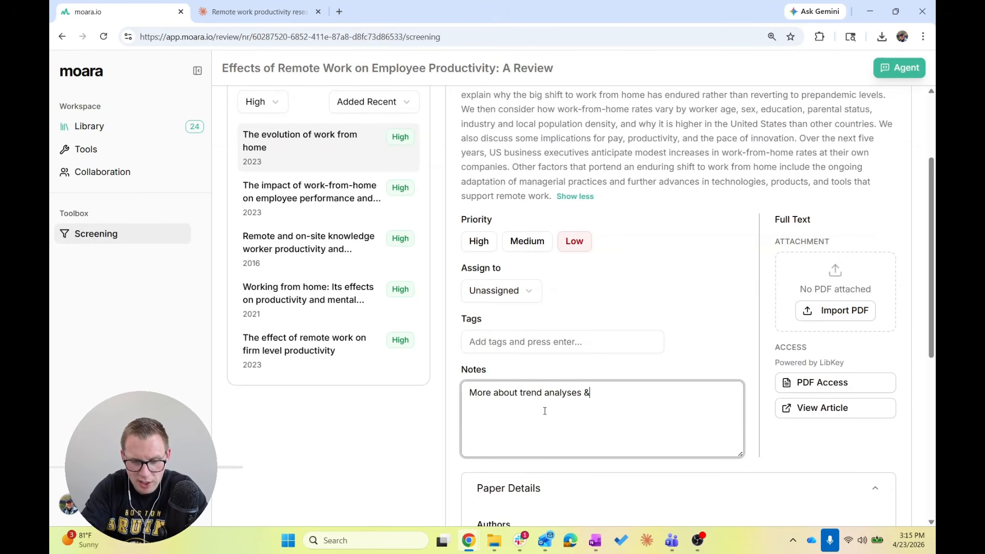
text( summary stats v)
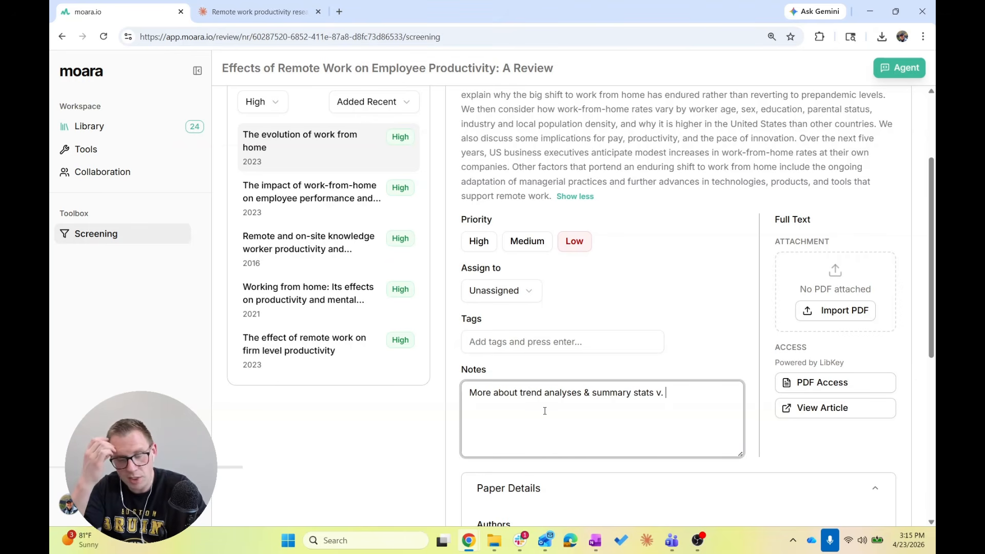
text(. )
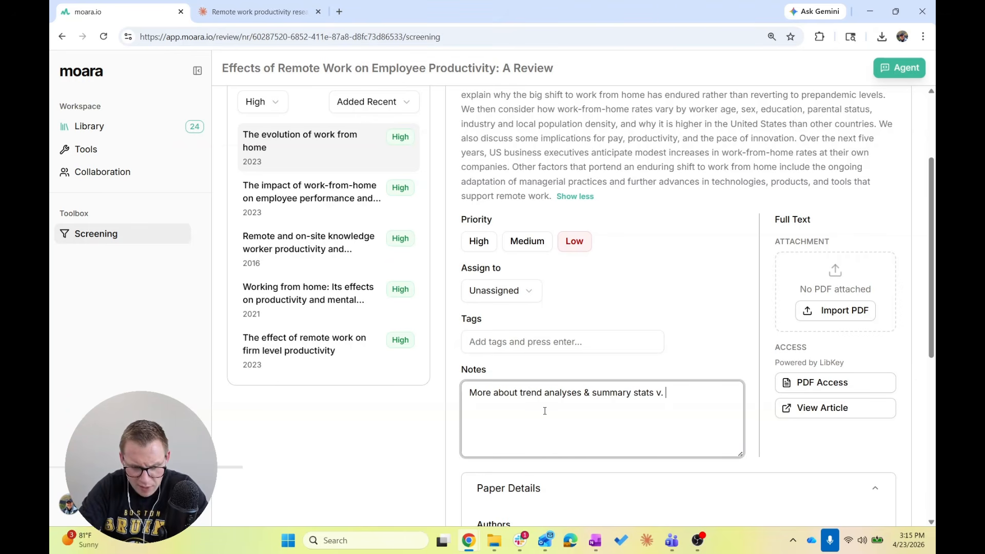
text(causal ef)
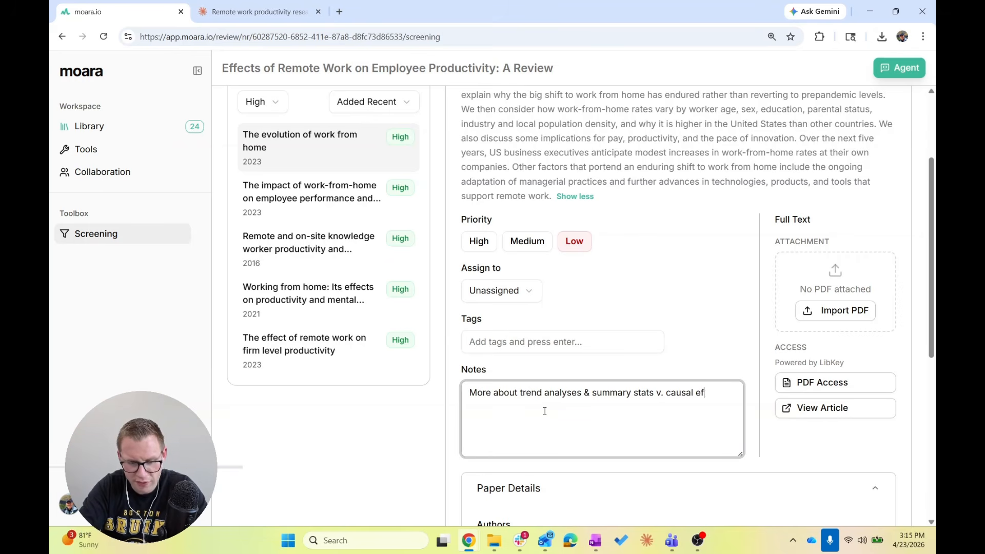
text(fectsstudy)
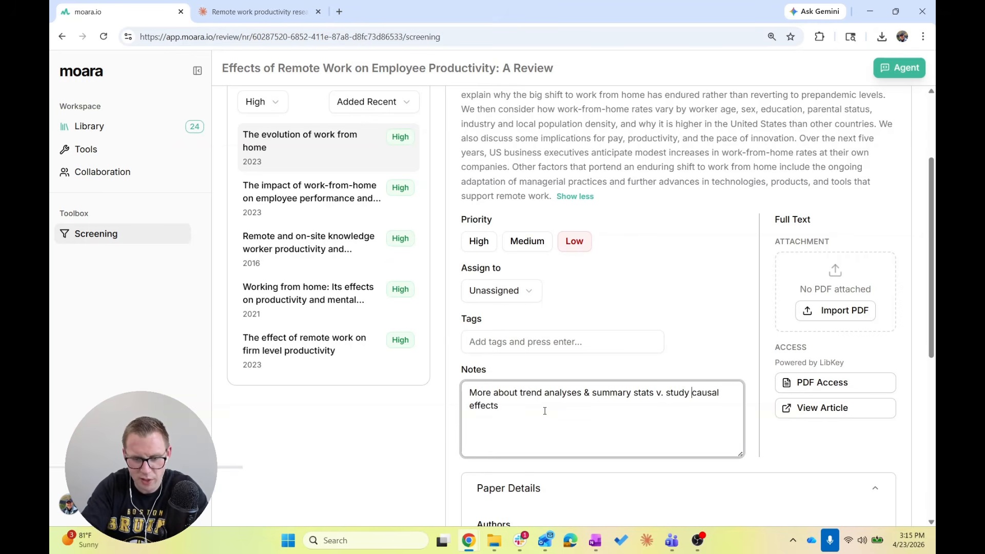
Step: Save the screening changes for this paper and advance to the next one in the High priority list
click(359, 496)
scroll(359, 497, down, 3)
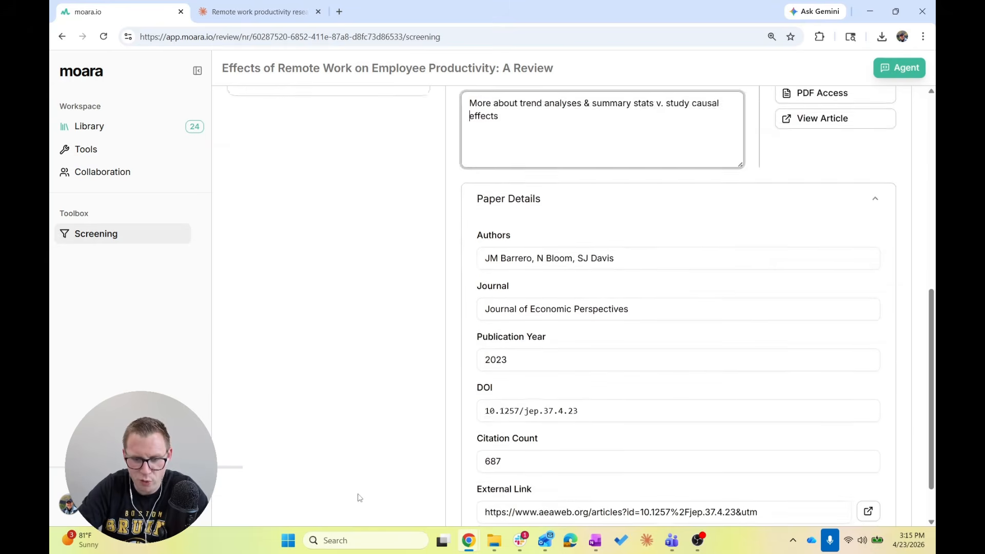
scroll(368, 377, up, 5)
click(860, 126)
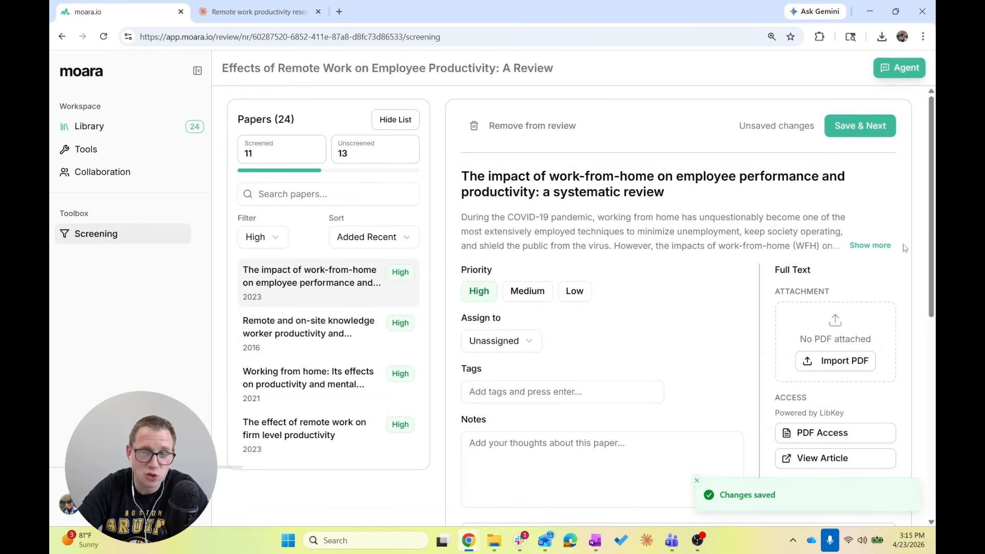
Step: Expand the full abstract of the work-from-home systematic review and examine its title, study sample, findings and recommendations
click(870, 245)
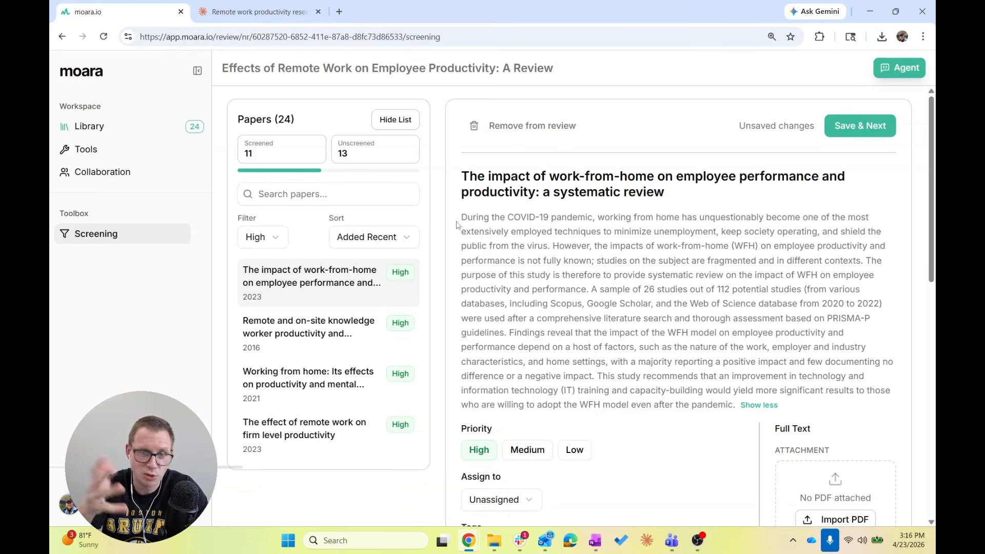
drag(460, 176, 691, 190)
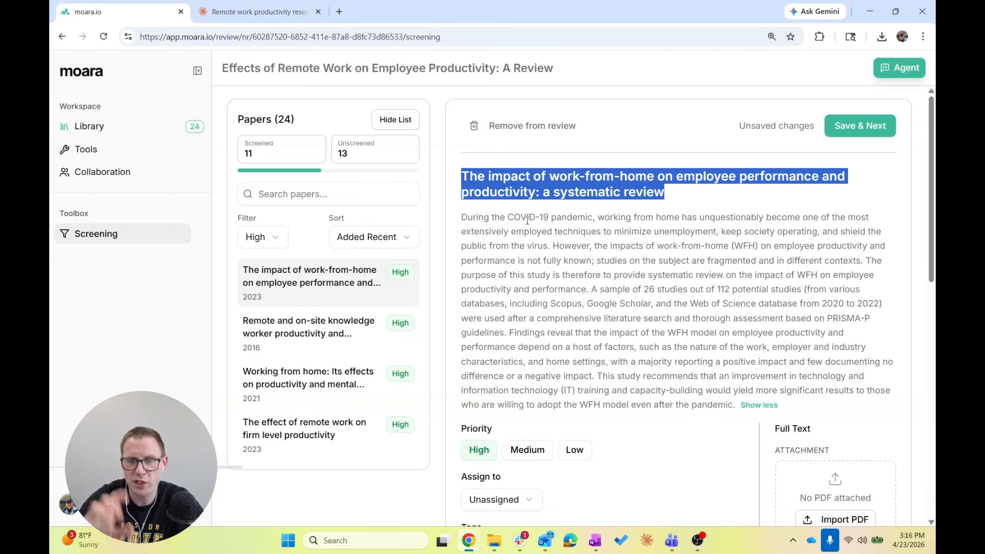
scroll(456, 222, down, 10)
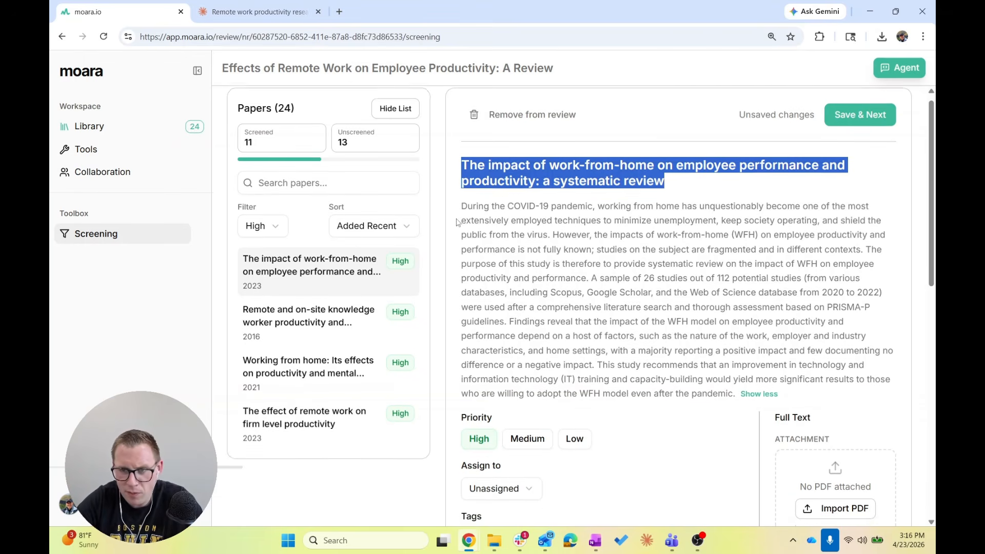
scroll(456, 221, up, 10)
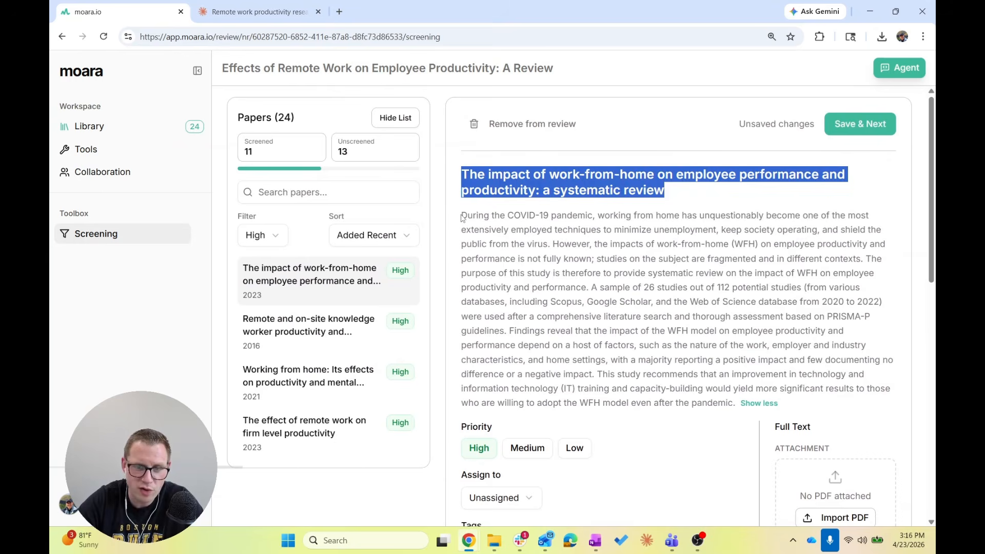
drag(456, 222, 740, 409)
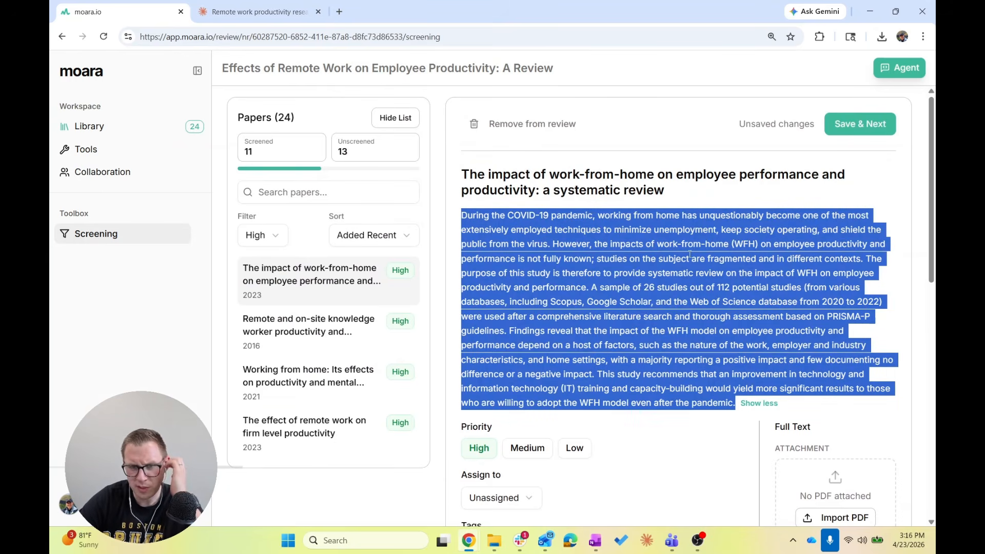
click(498, 229)
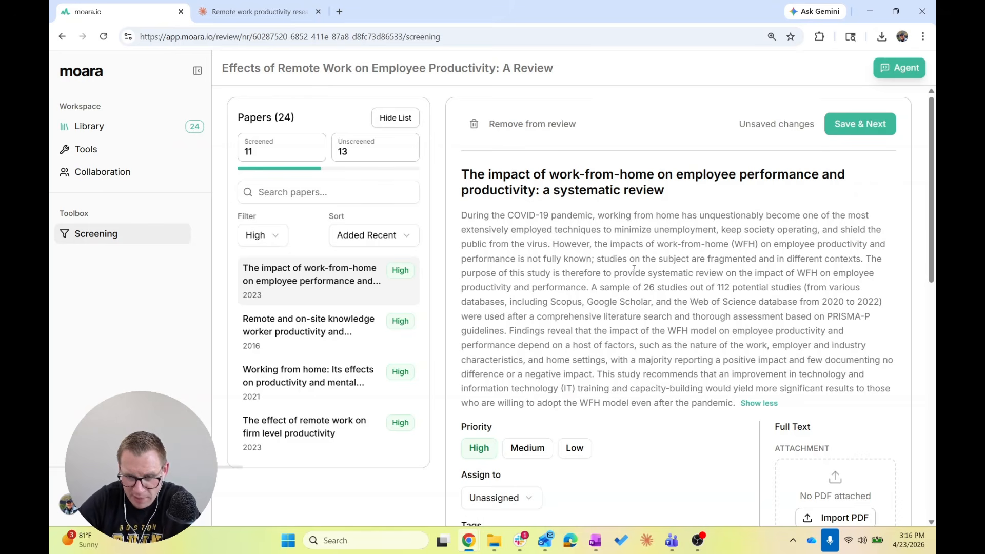
scroll(646, 289, down, 1)
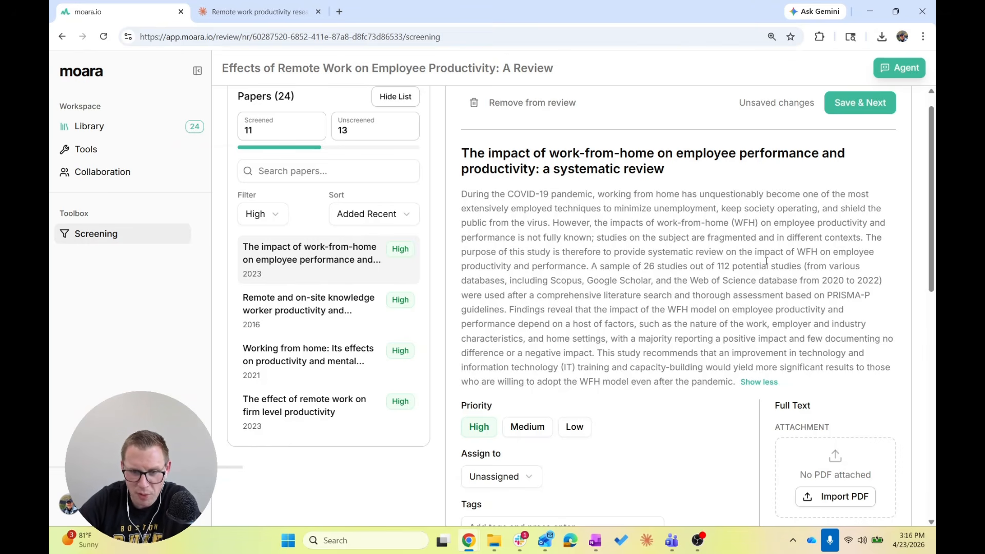
scroll(558, 297, down, 2)
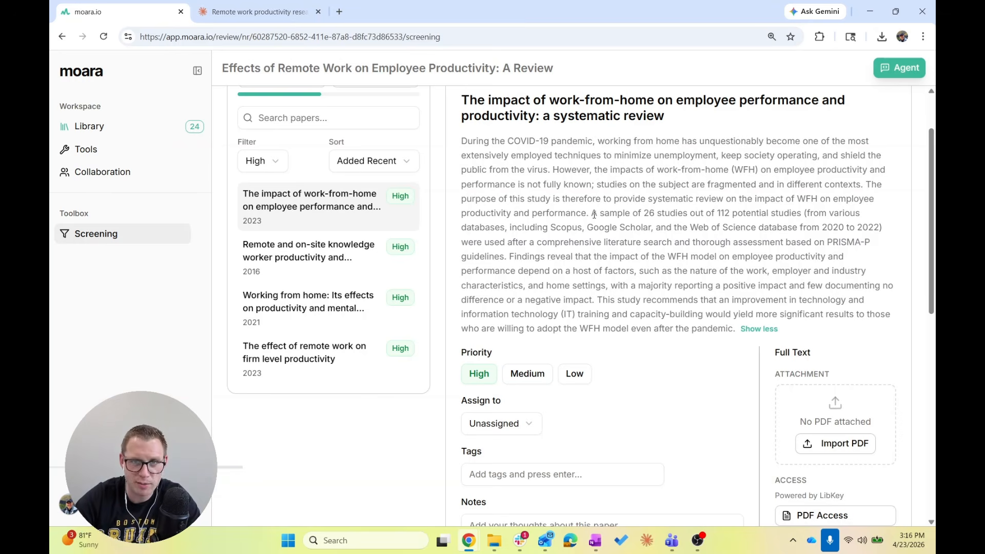
drag(593, 214, 737, 334)
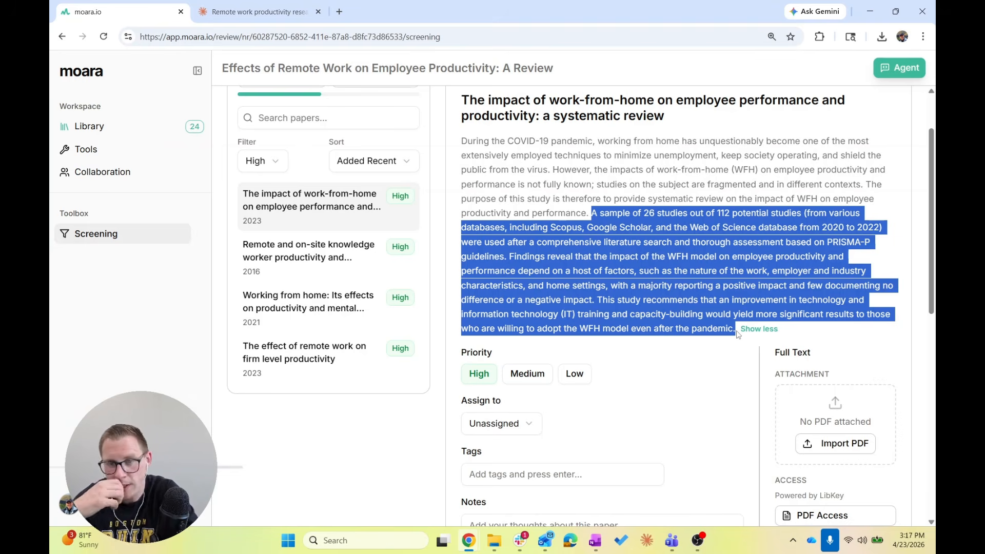
click(602, 195)
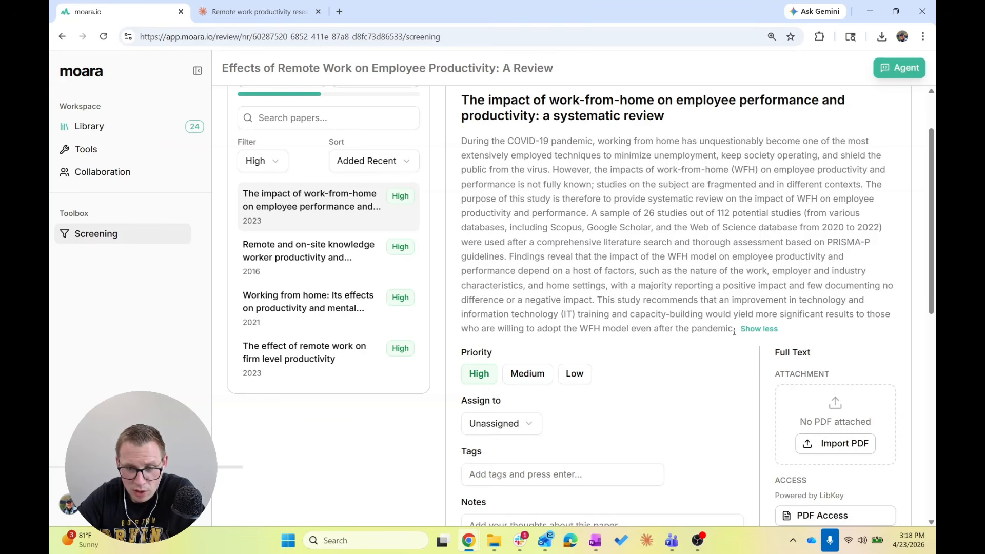
drag(735, 331, 509, 257)
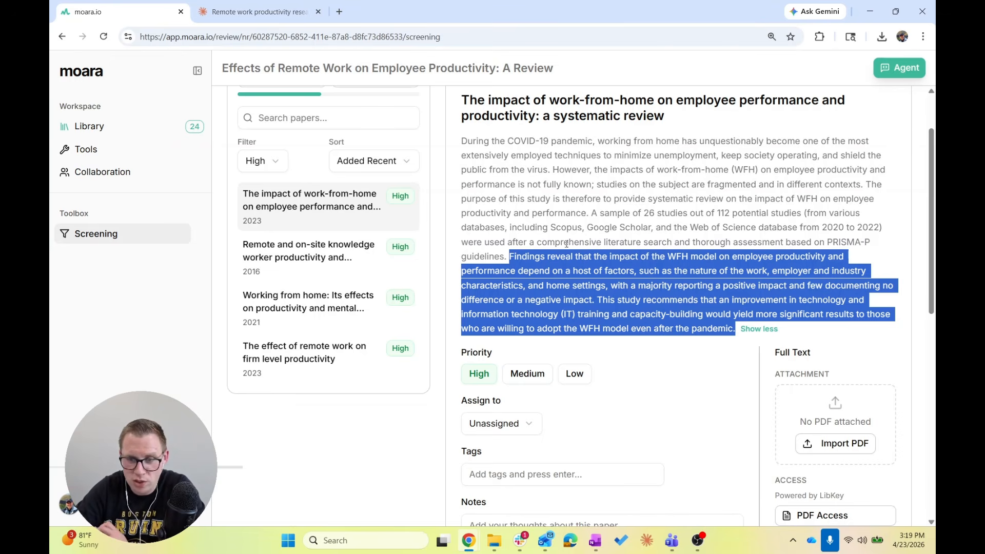
Step: Begin the systematic review's note with "Excellent reference - main finding appears to run counter to initial scoping reviews ("
scroll(575, 411, down, 2)
right_click(578, 426)
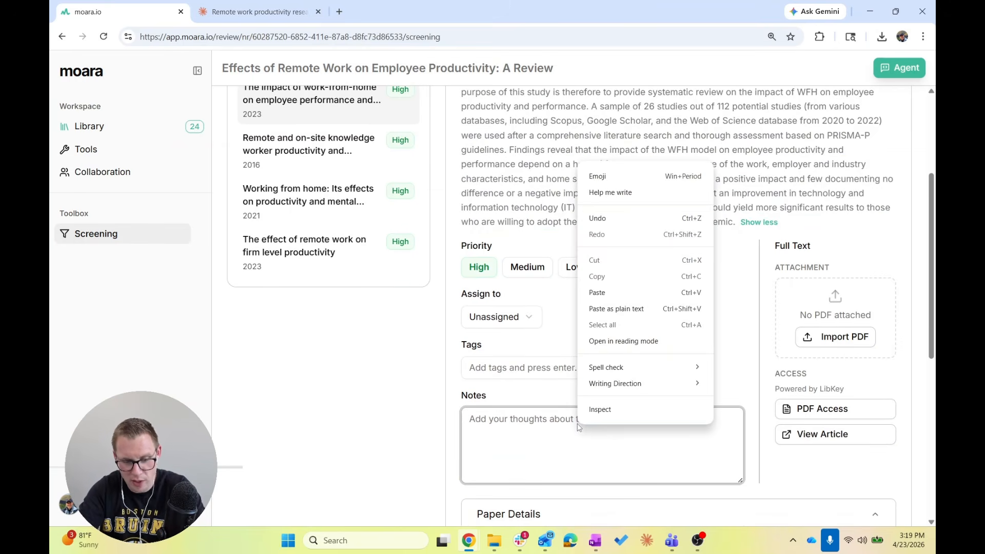
key(shift+e)
text(x)
key(BackSpace)
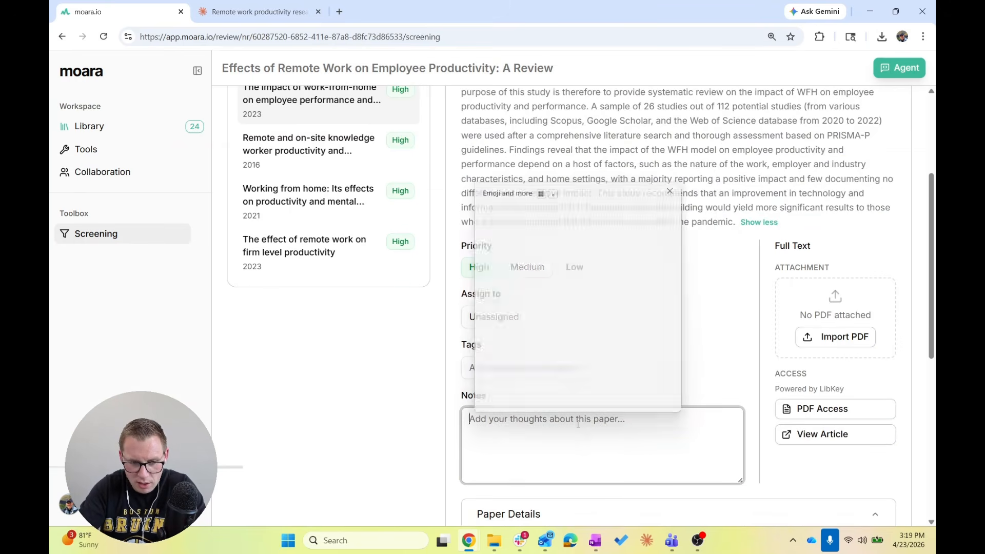
text(Excellent reference)
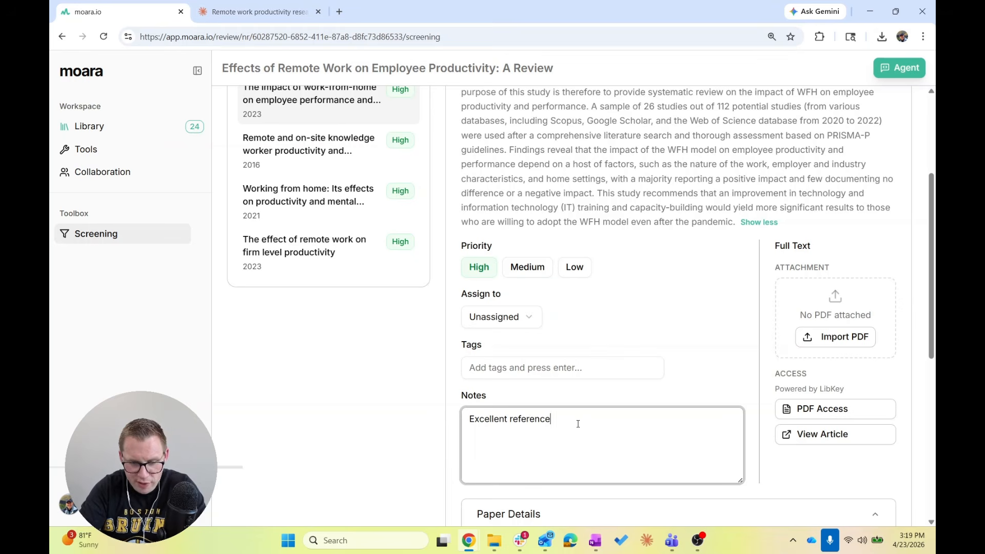
text( - main finding appeaar)
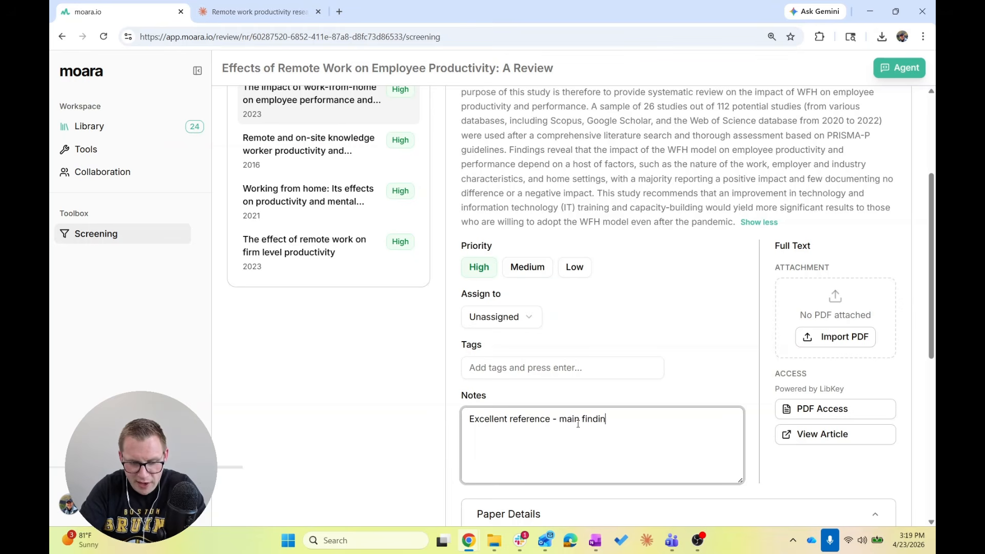
key(BackSpace)
key(BackSpace)
text(rs to run)
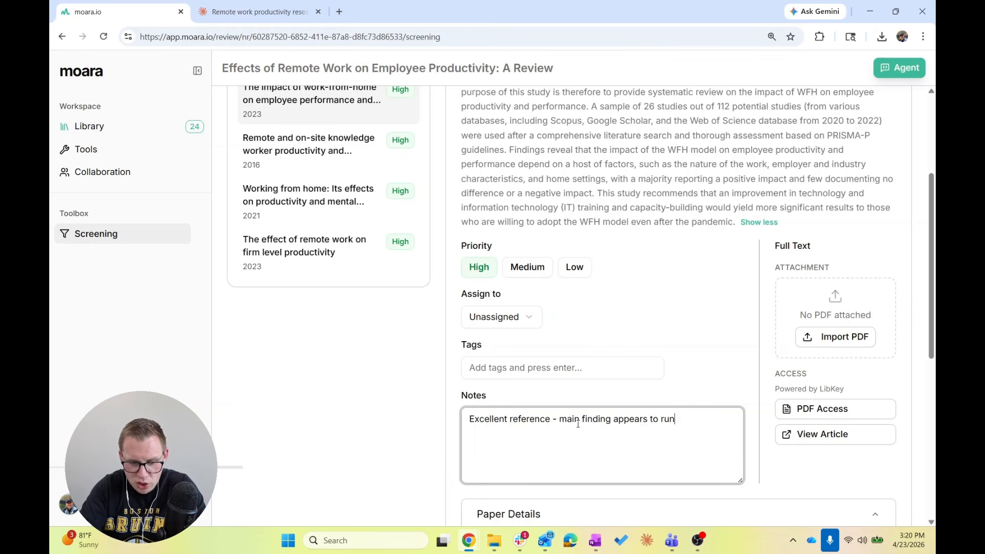
text( counter to )
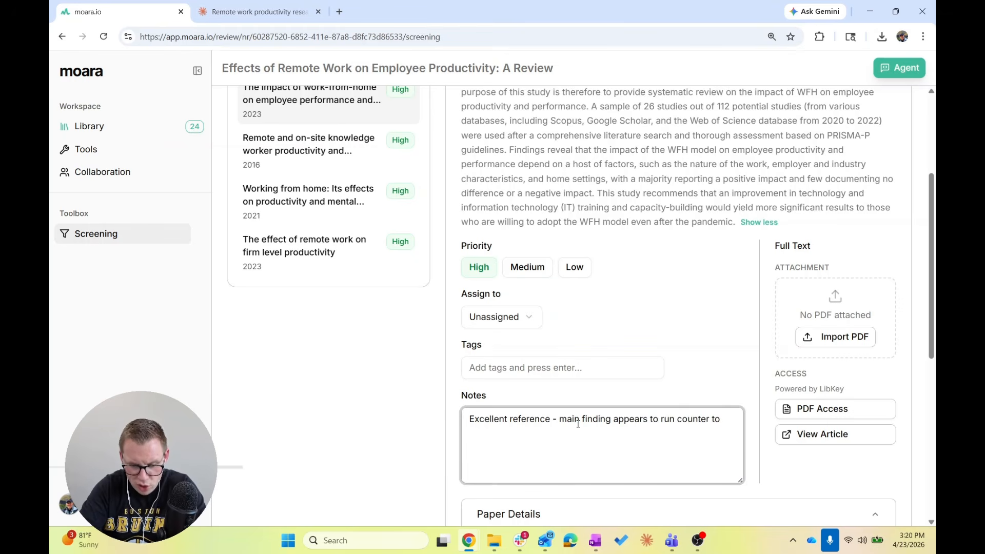
text(initial scopo)
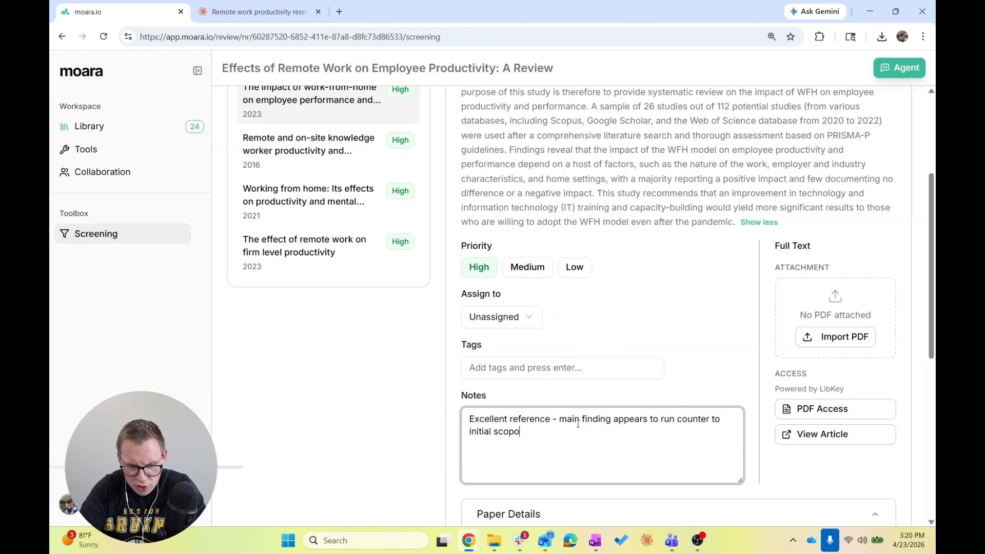
text(ing reviews ()
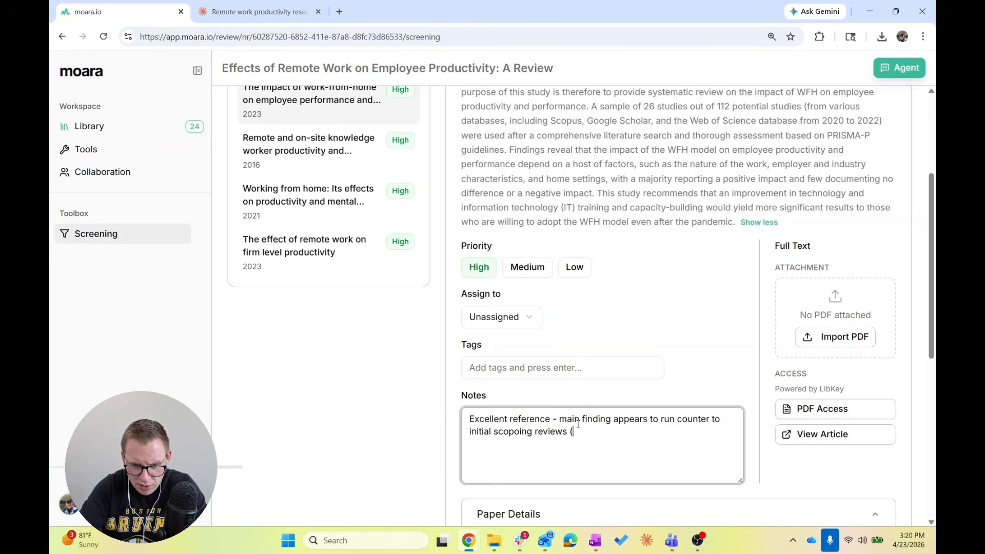
key(Delete)
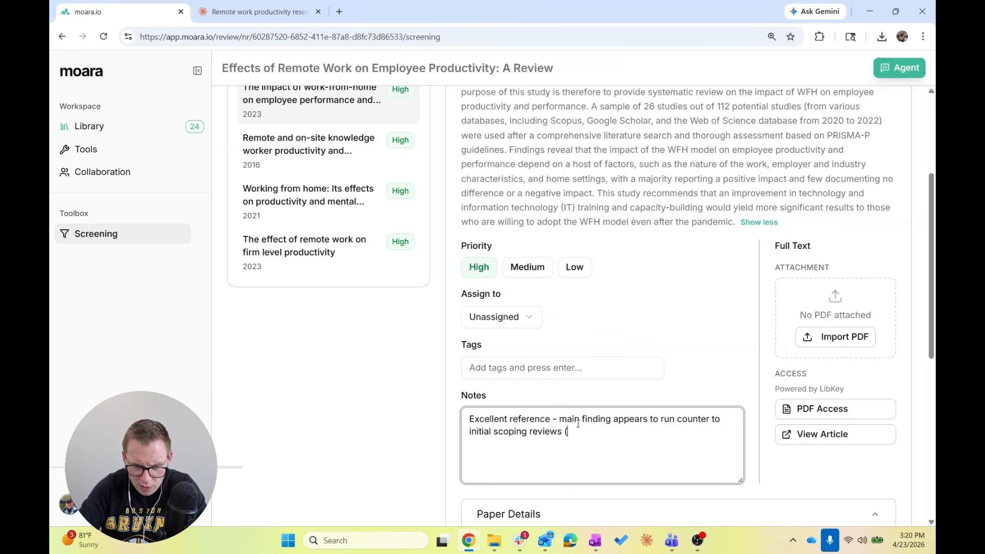
key(End)
Step: Complete the note's parenthesis with "finding positive effects of WFH v. seminegative effects in the summaries)"
text(finding positive )
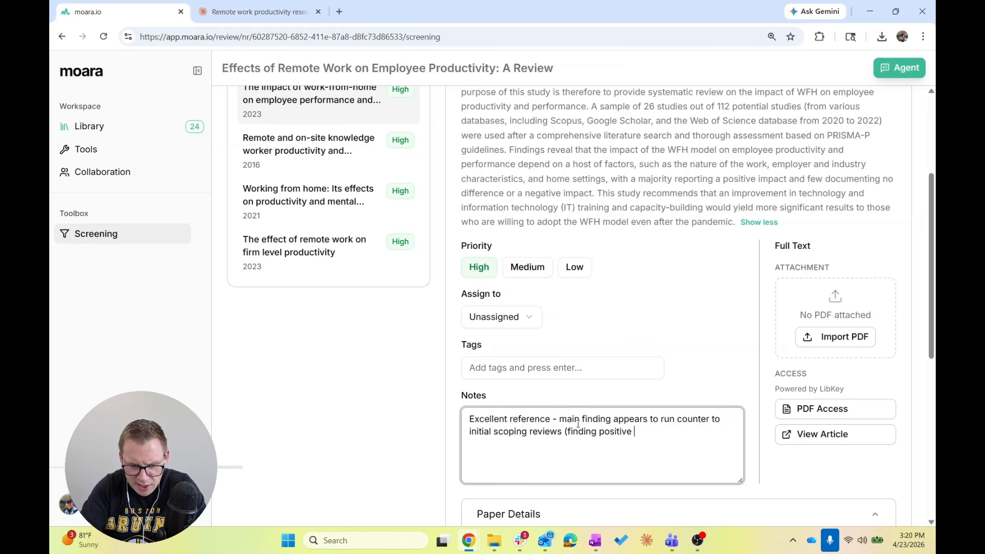
text(effects of WFH v. )
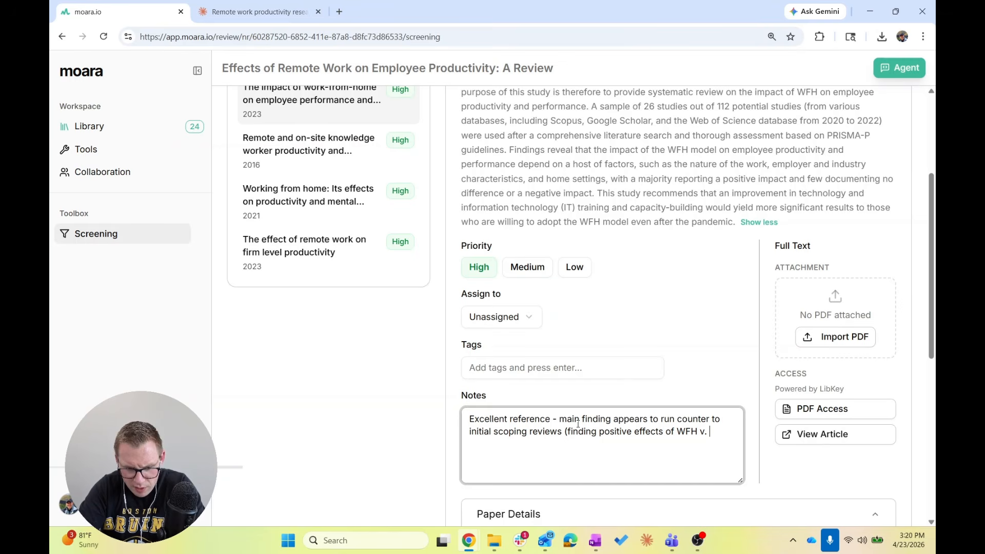
text(seminegative )
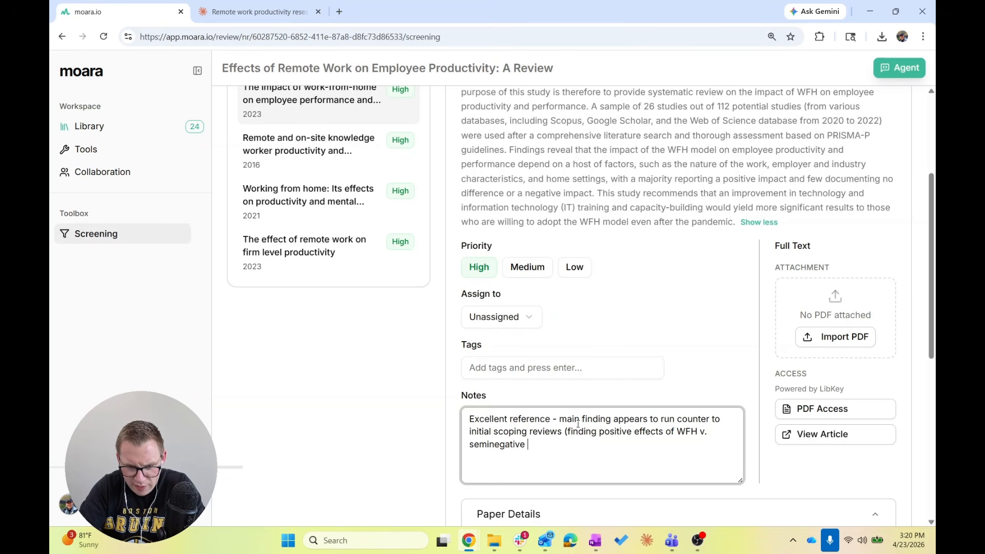
text(effects in the summaries))
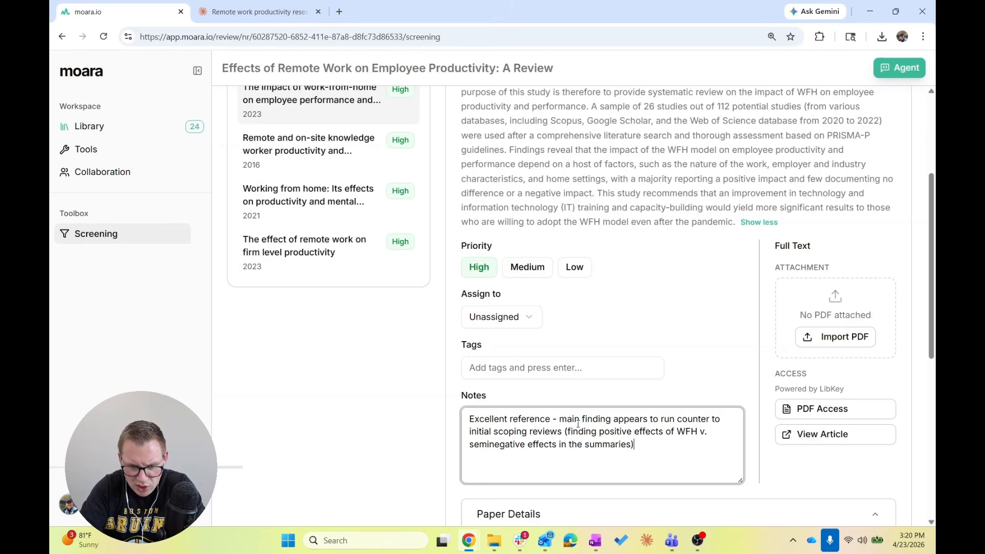
scroll(578, 424, down, 1)
click(669, 267)
Step: Look over the systematic review's abstract and note once more, save its screening changes and advance to the next paper
scroll(670, 267, down, 1)
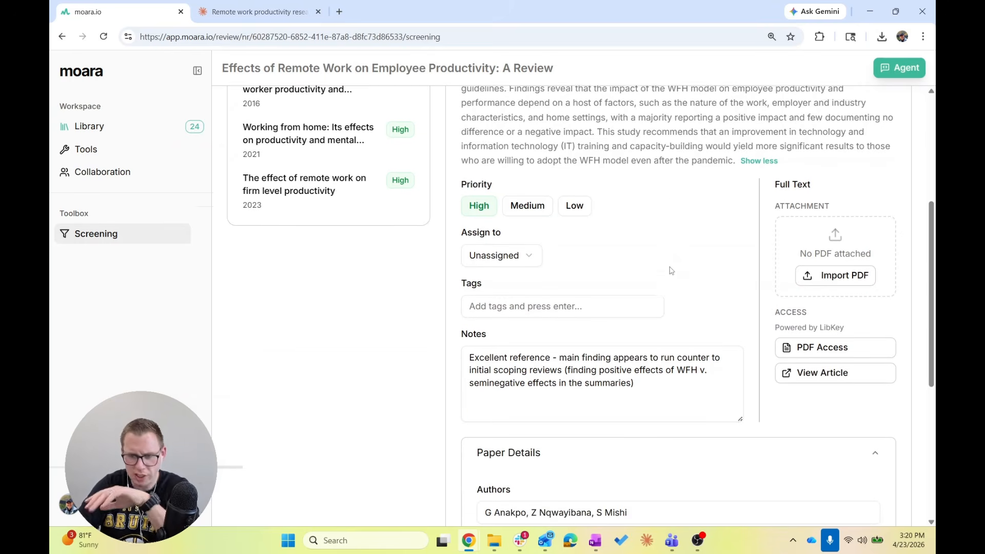
scroll(670, 267, up, 1)
scroll(670, 270, down, 2)
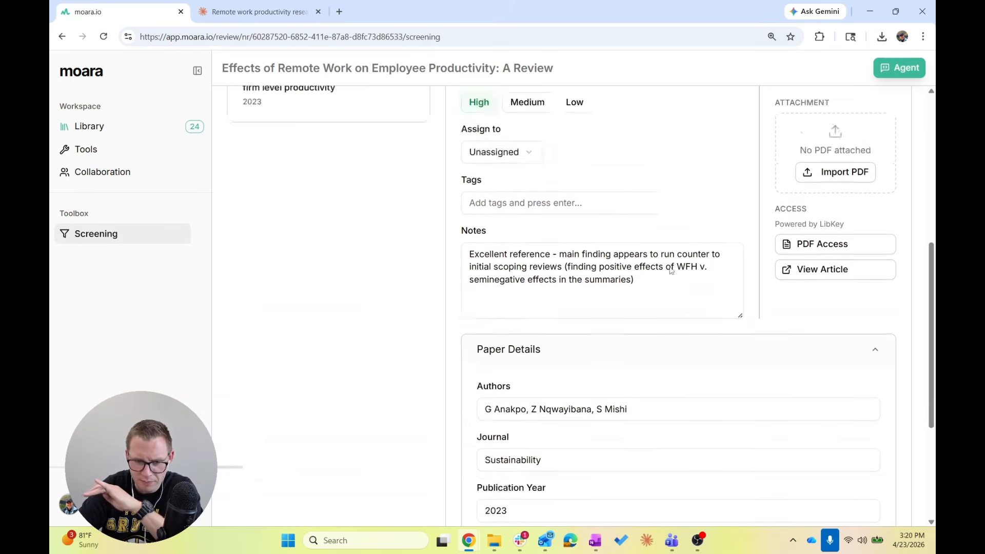
scroll(670, 270, up, 7)
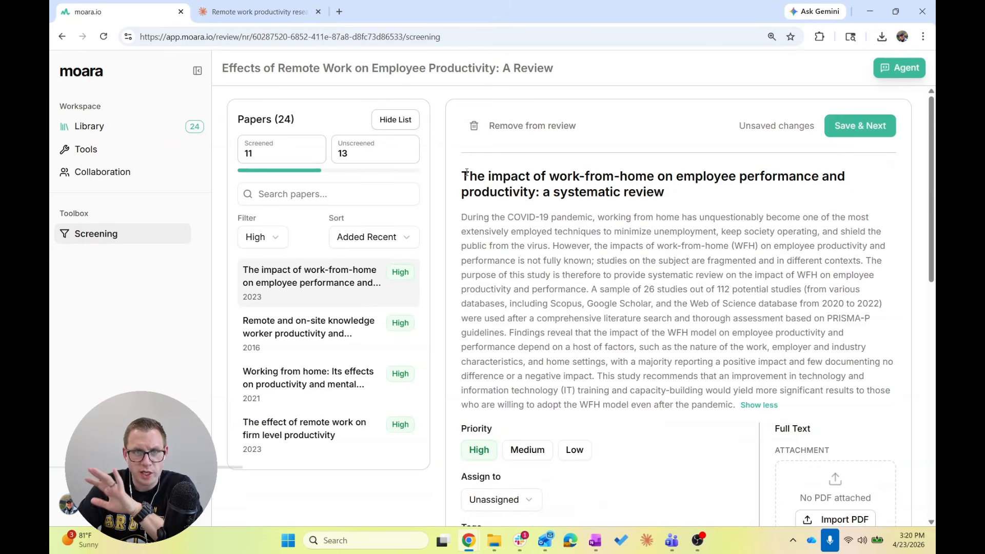
scroll(573, 321, down, 1)
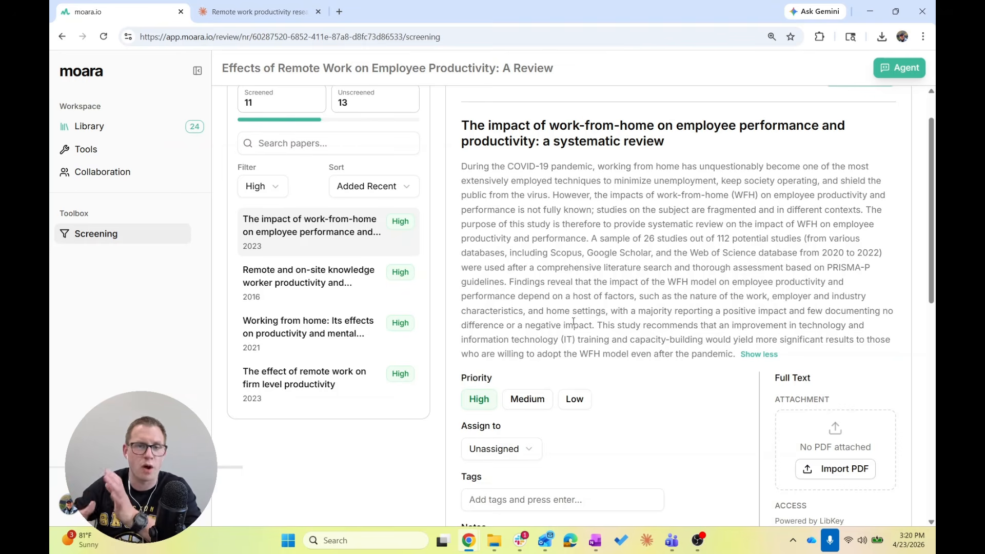
scroll(573, 320, up, 1)
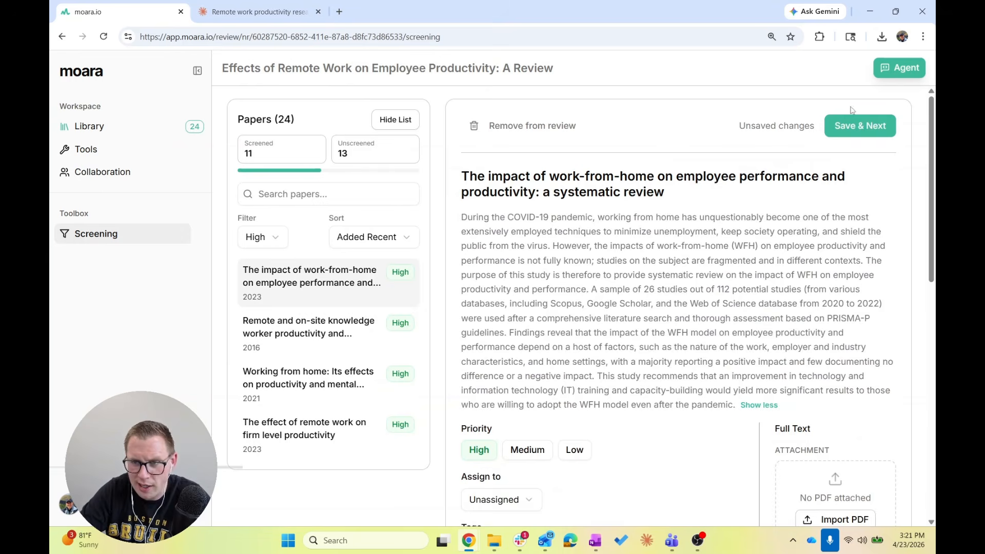
click(856, 124)
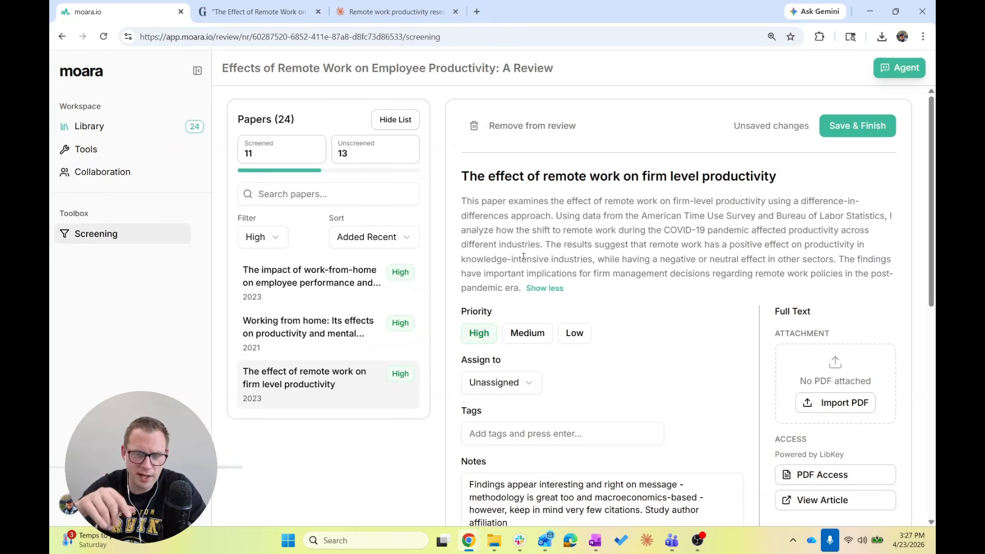
Step: Examine the title, data, method and results described in the abstract of "The effect of remote work on firm level productivity"
drag(461, 176, 775, 175)
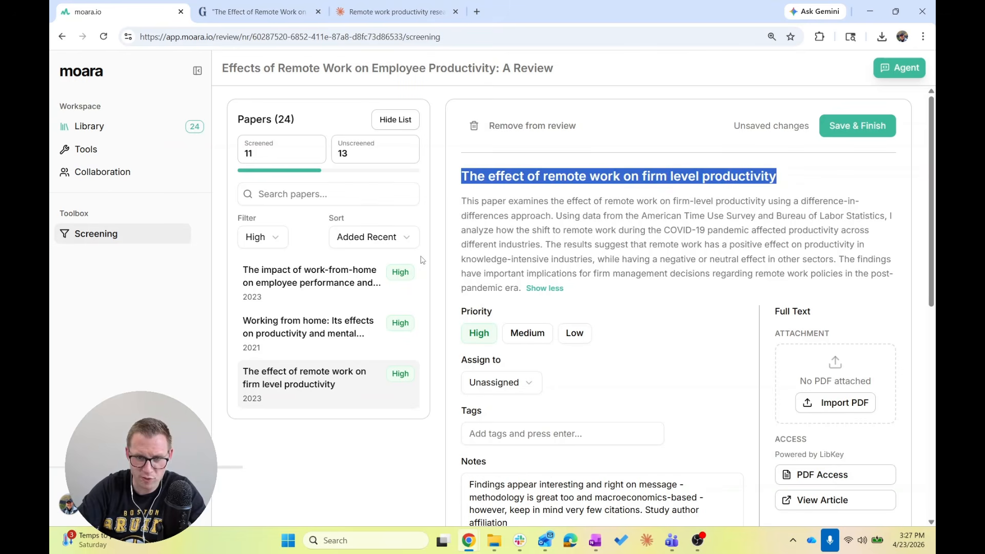
click(475, 212)
drag(461, 200, 544, 249)
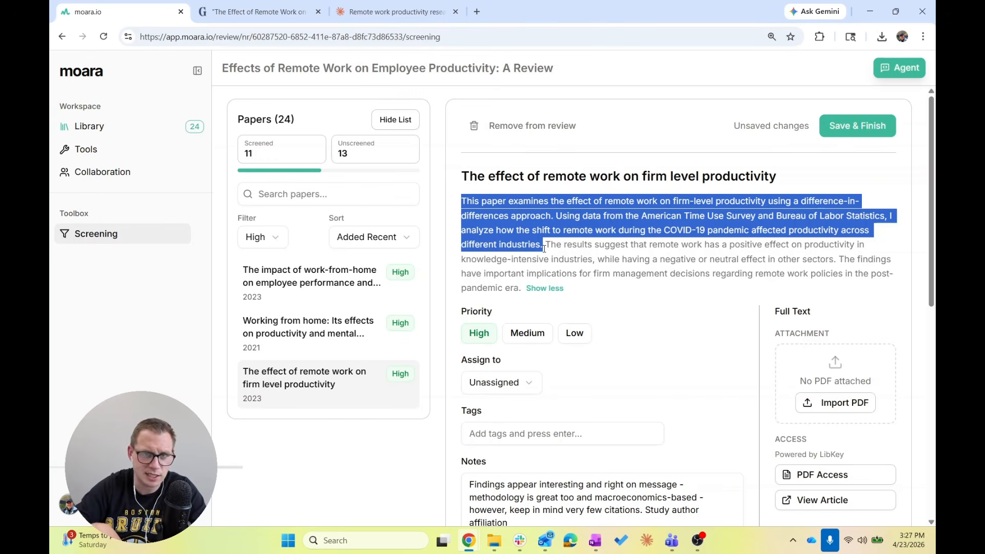
right_click(544, 247)
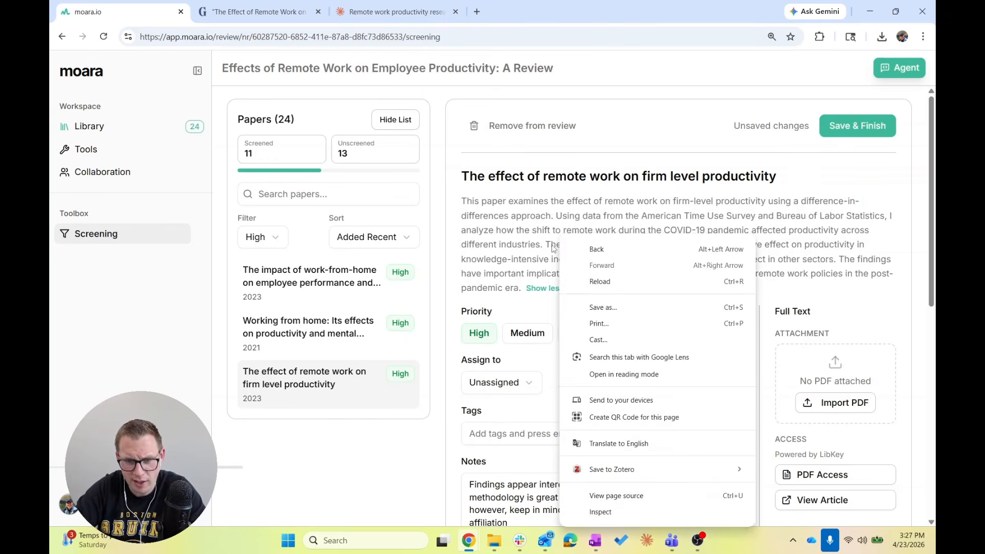
key(Escape)
drag(544, 245, 521, 290)
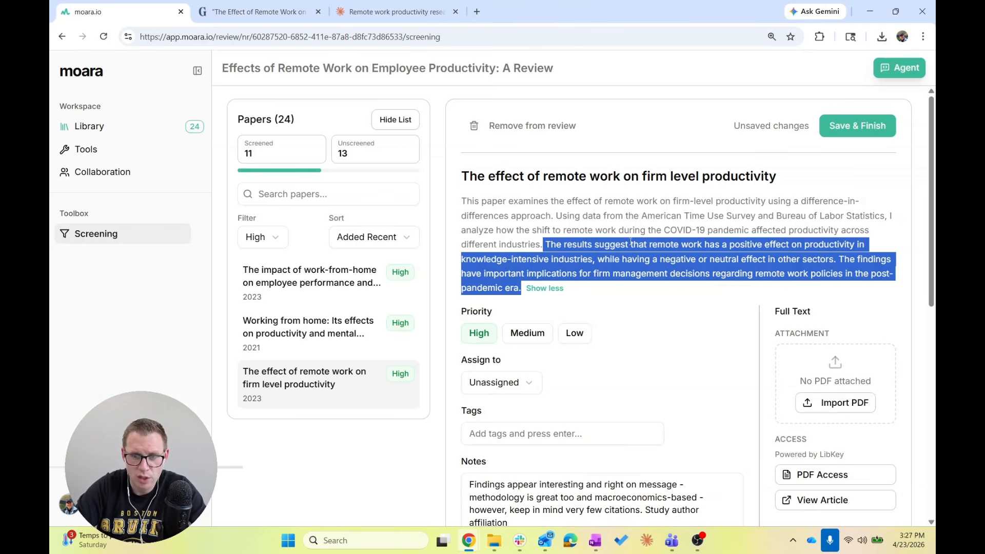
click(543, 244)
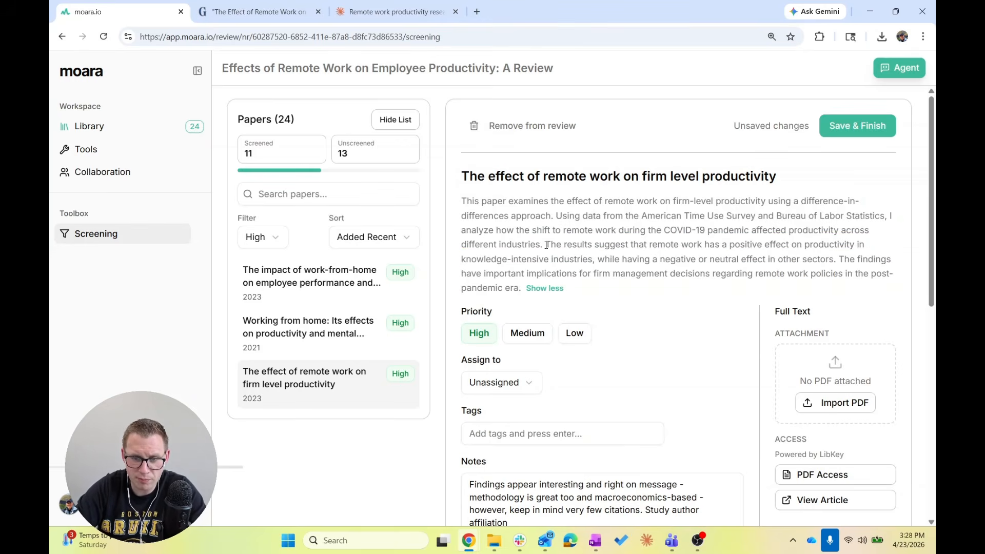
drag(547, 245, 510, 284)
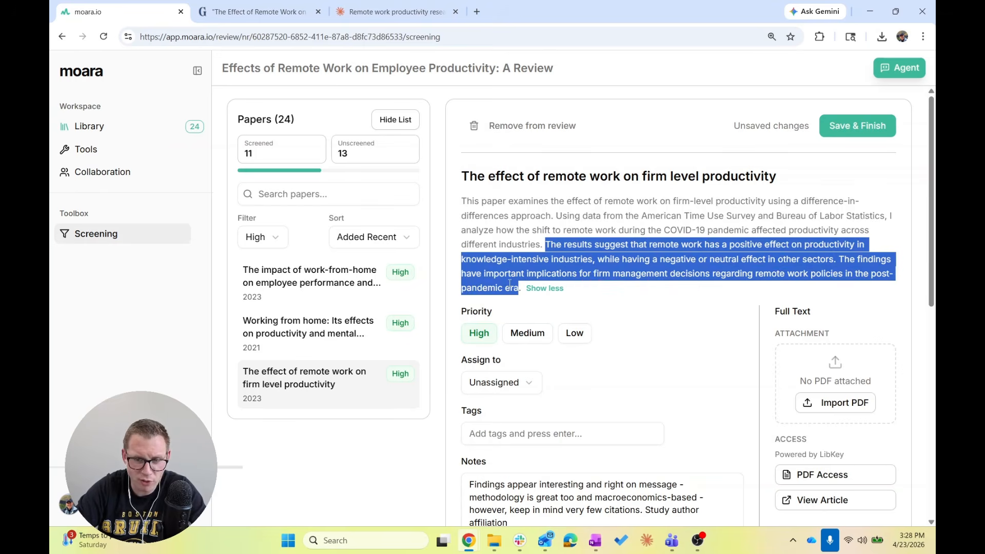
Step: Check the firm-level productivity paper's publication details and its Gettysburg Economic Review page, and close that page
scroll(509, 284, down, 10)
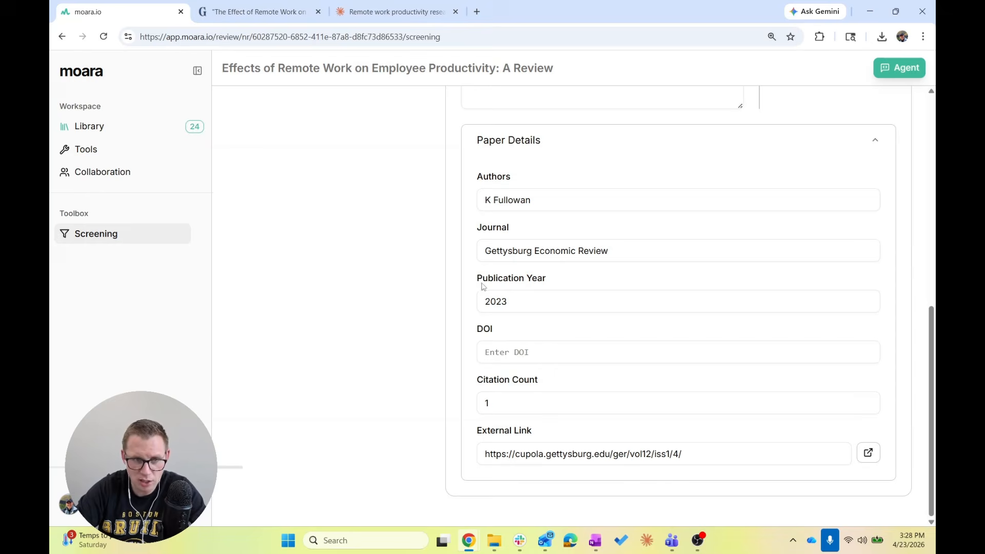
key(ctrl+Tab)
scroll(339, 133, up, 1)
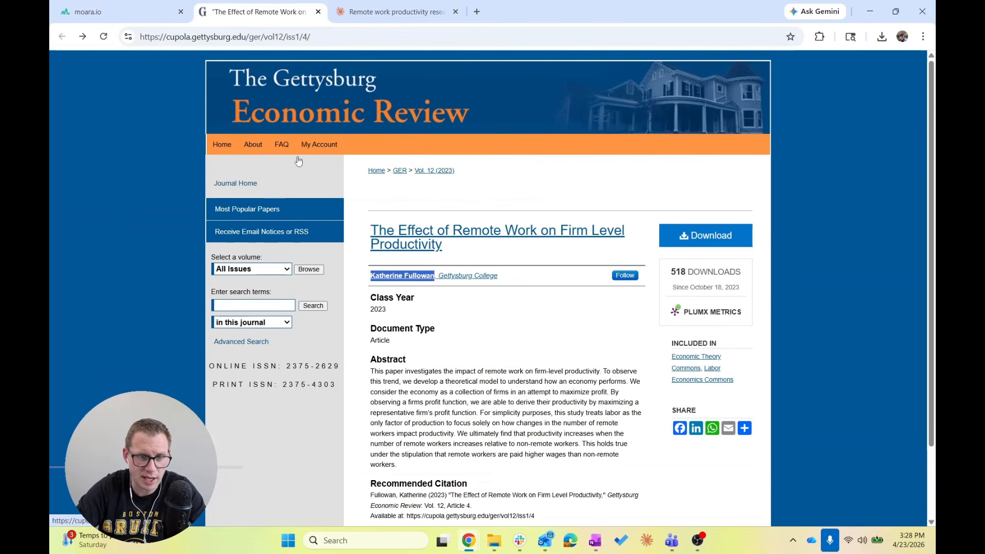
click(128, 11)
click(318, 11)
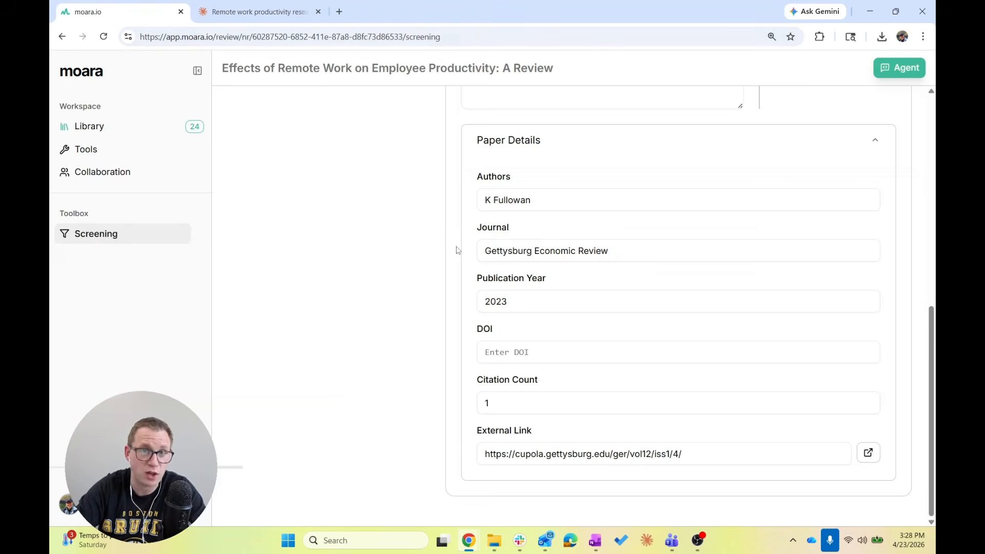
Step: Set the priority of "The effect of remote work on firm level productivity" to Medium
scroll(458, 250, up, 9)
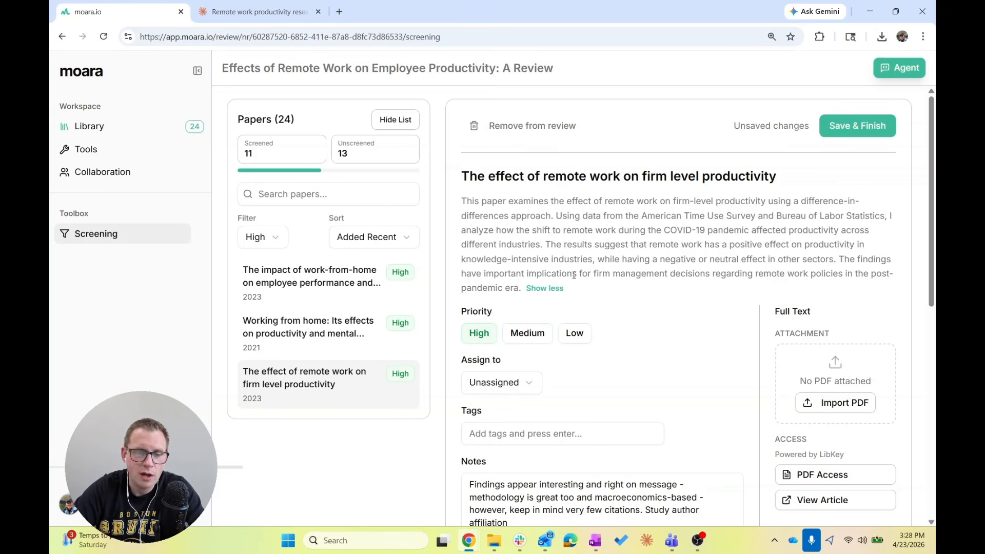
drag(521, 289, 586, 293)
right_click(595, 301)
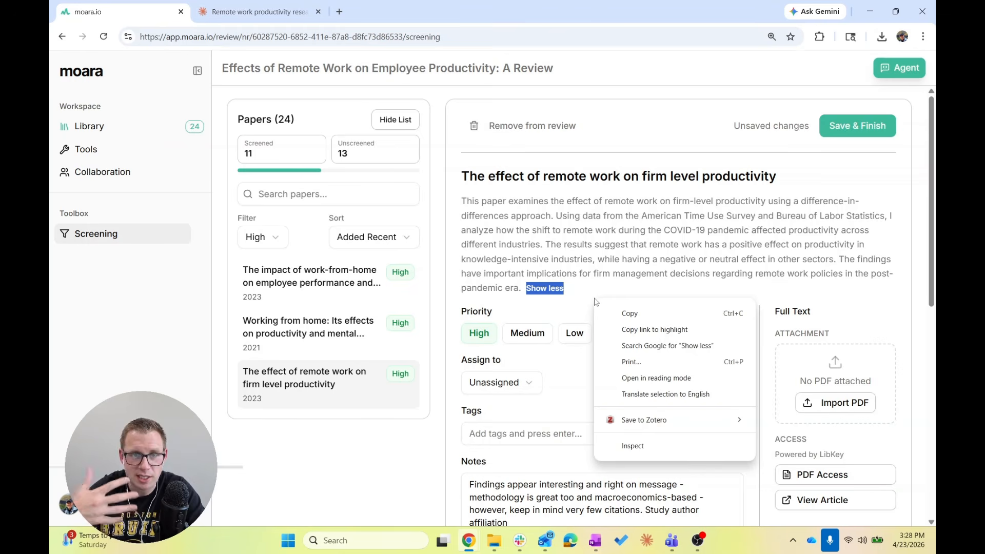
click(583, 306)
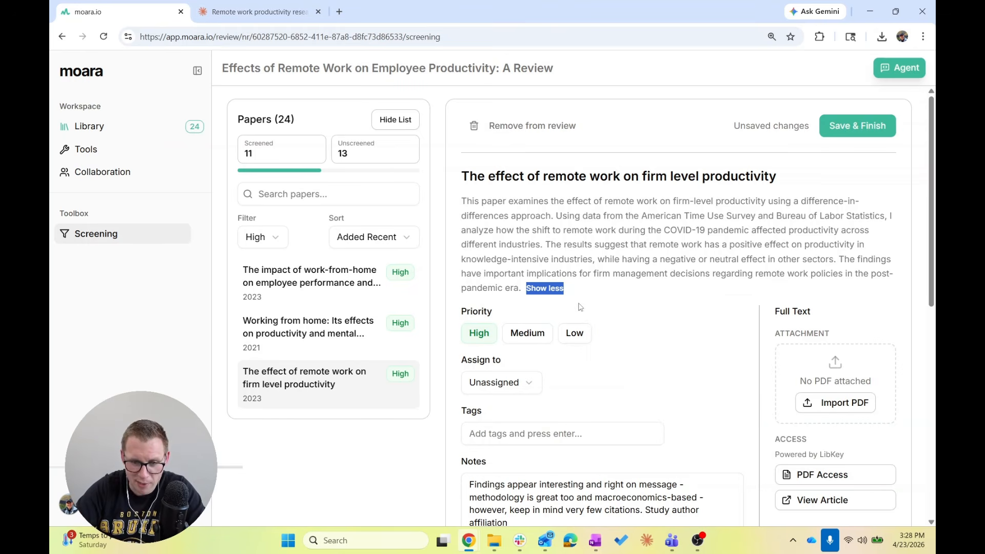
click(534, 333)
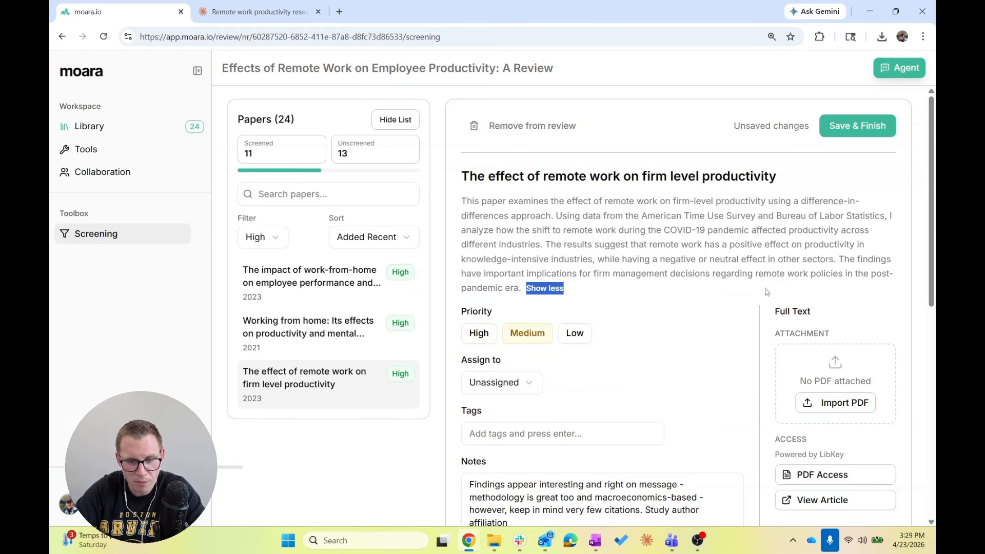
click(635, 239)
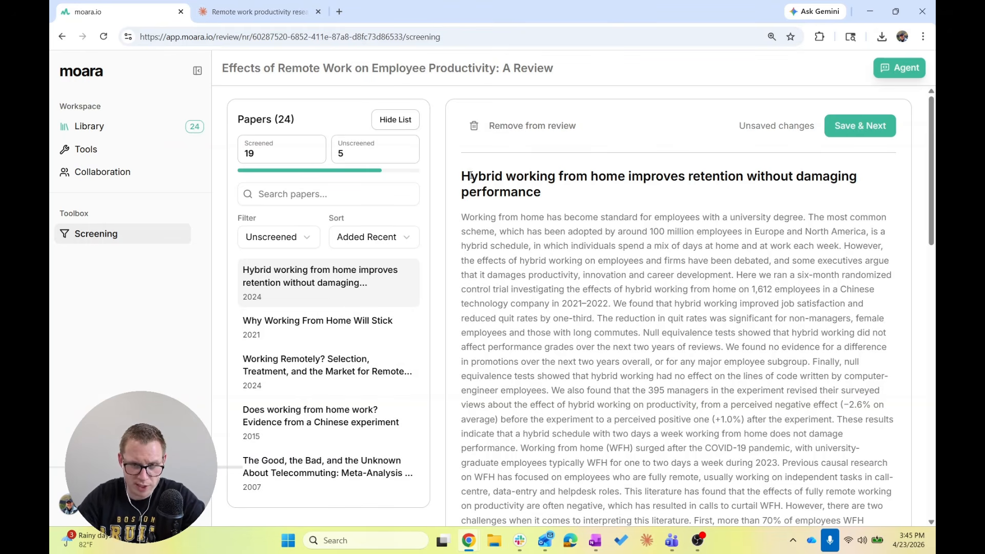
Step: Read the abstract of "Hybrid working from home improves retention without damaging performance" and set the paper's priority to High
scroll(578, 298, down, 2)
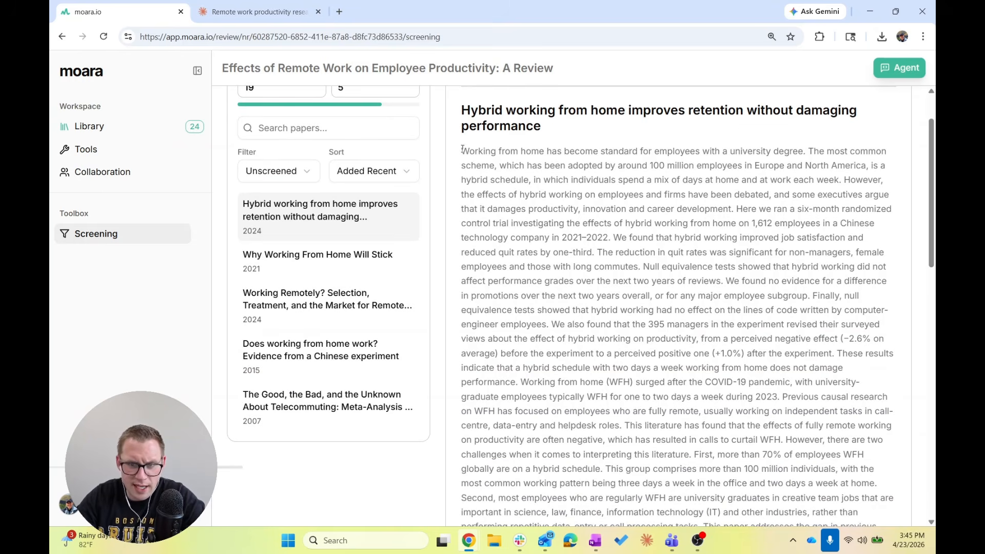
scroll(704, 273, down, 1)
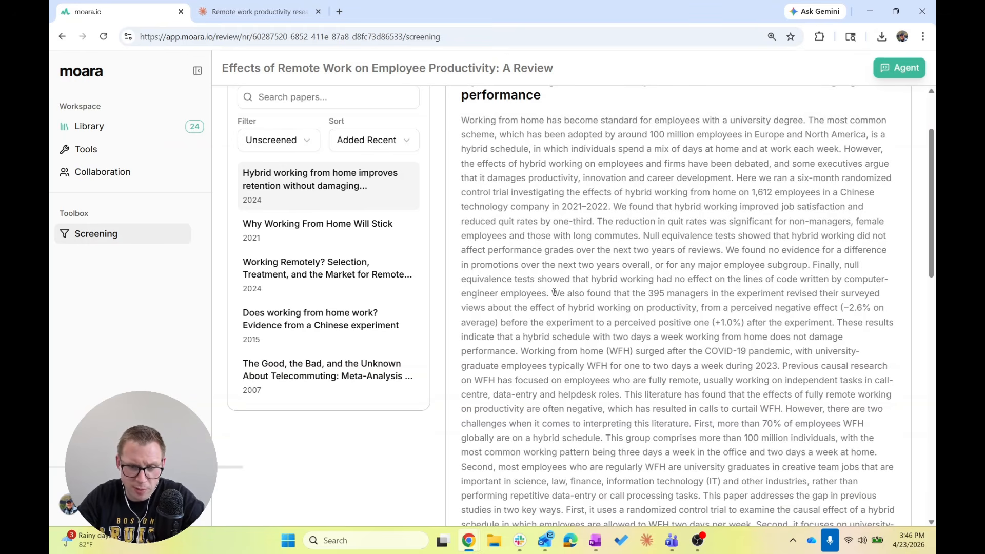
drag(553, 292, 697, 309)
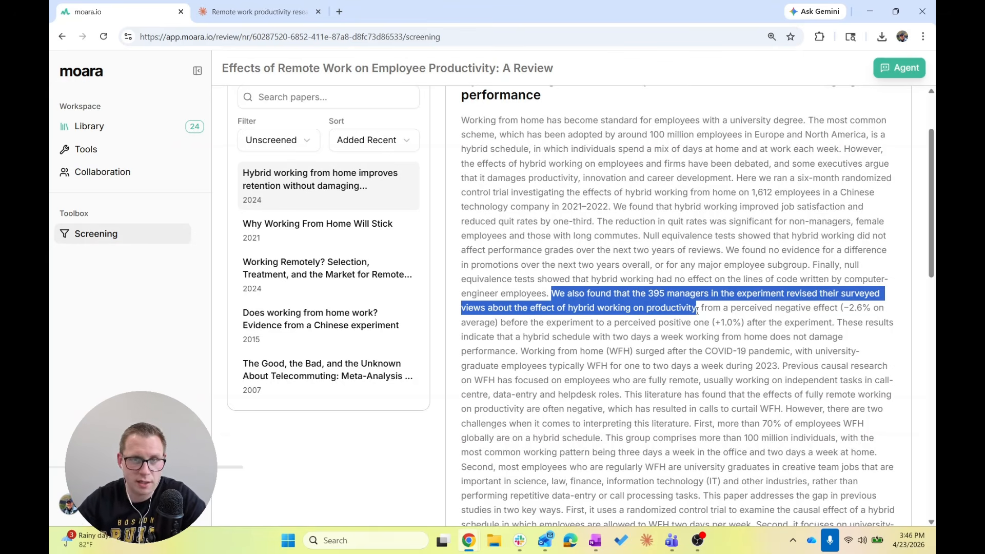
click(570, 309)
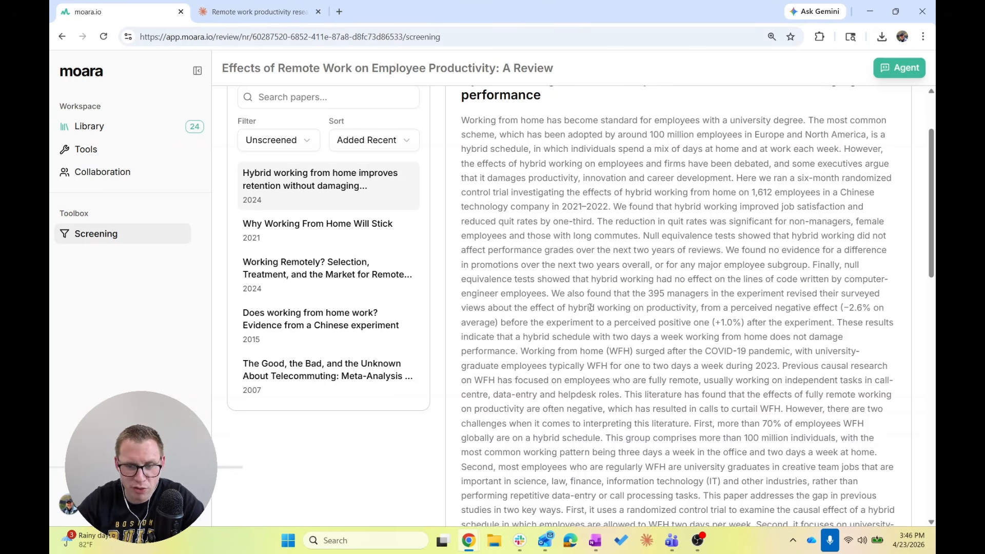
drag(595, 308, 569, 310)
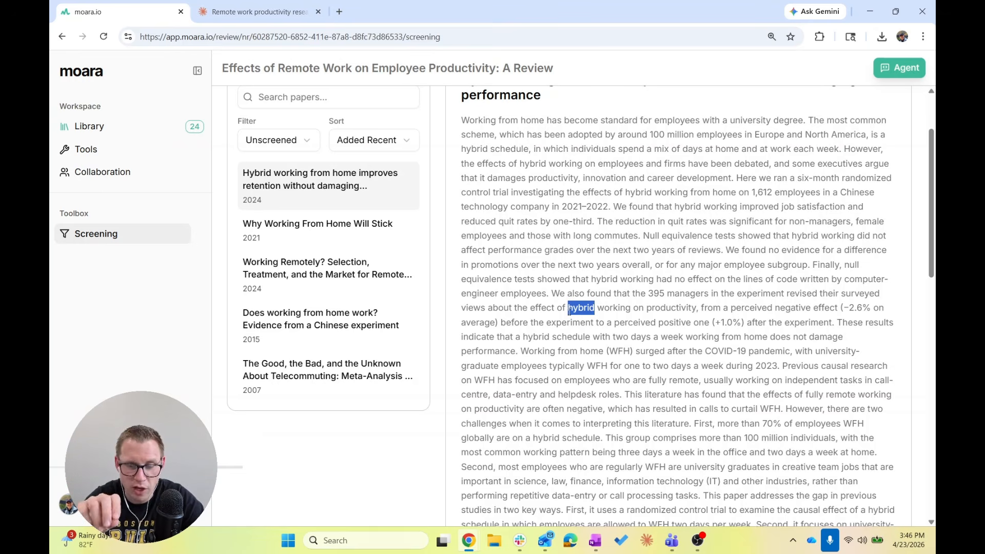
scroll(568, 310, down, 7)
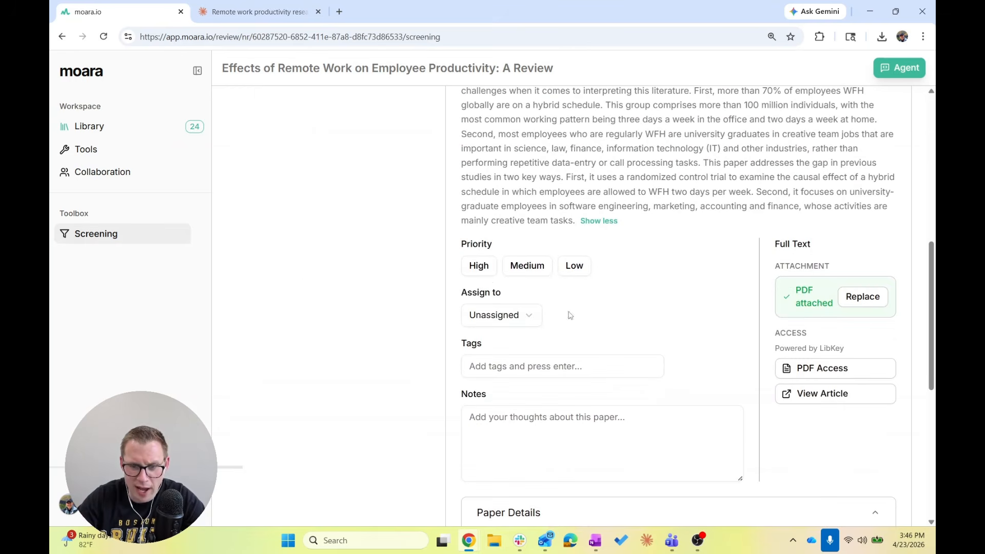
click(485, 272)
Step: Re-examine the hybrid-working abstract's passages on the effects of hybrid work and the challenges in interpreting earlier literature
scroll(551, 149, up, 7)
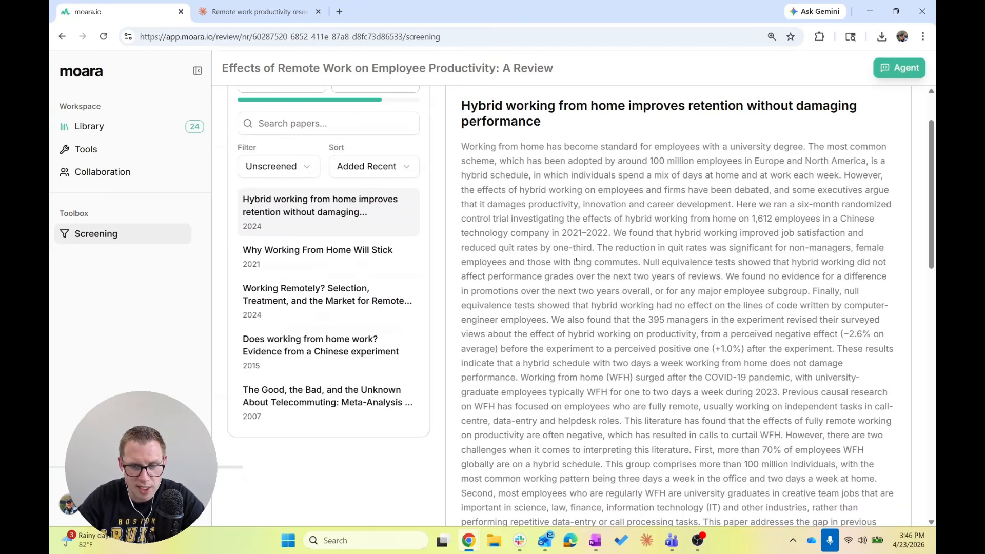
drag(518, 190, 544, 190)
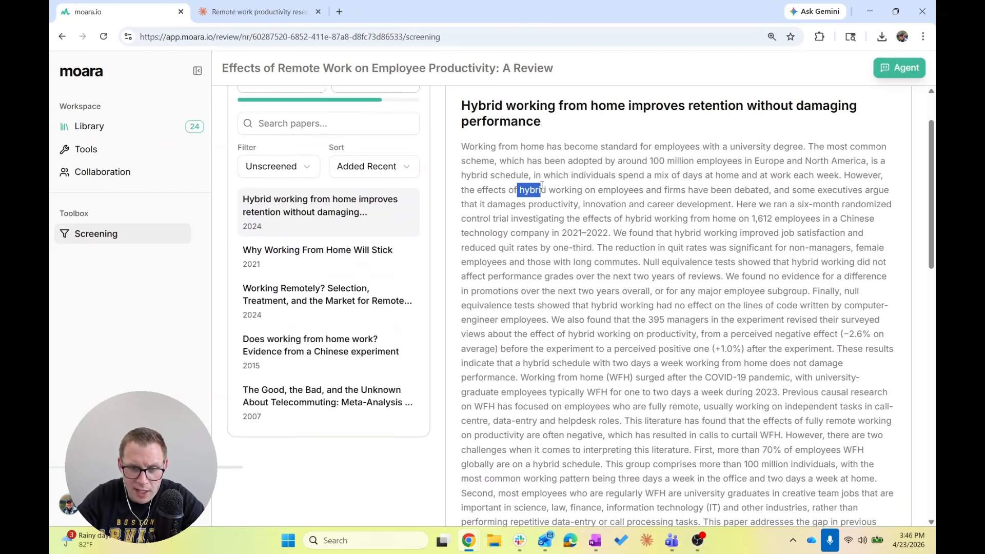
scroll(542, 185, down, 3)
scroll(542, 186, down, 1)
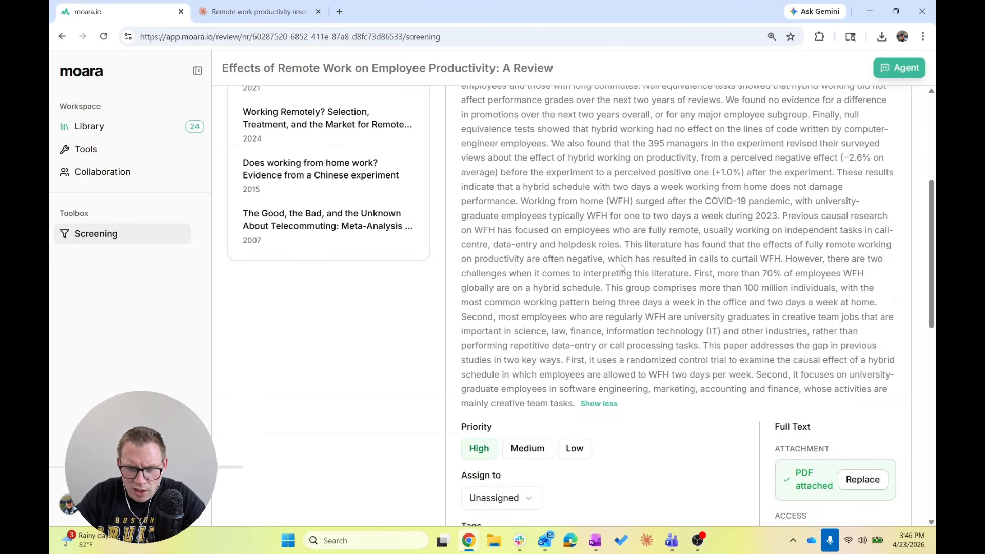
drag(625, 244, 692, 273)
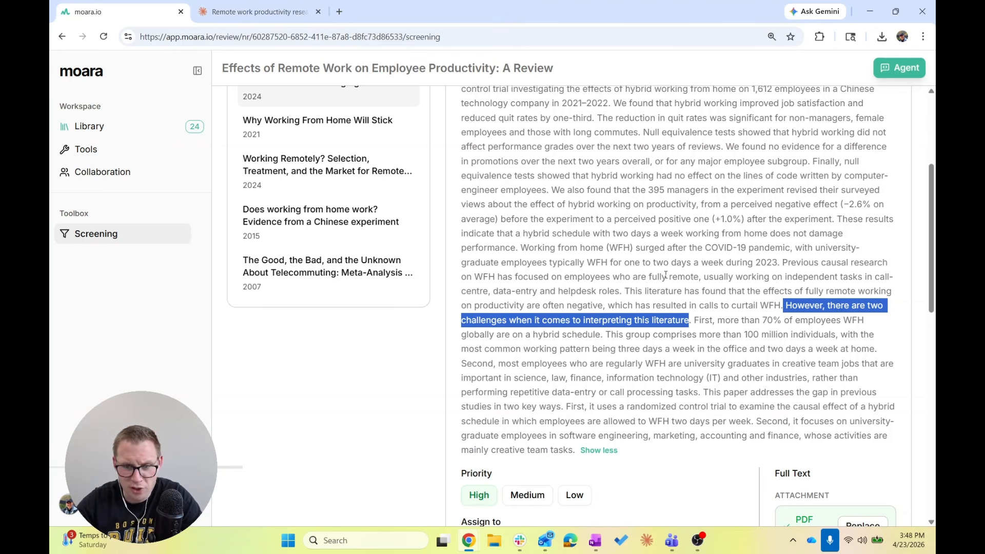
scroll(666, 274, up, 2)
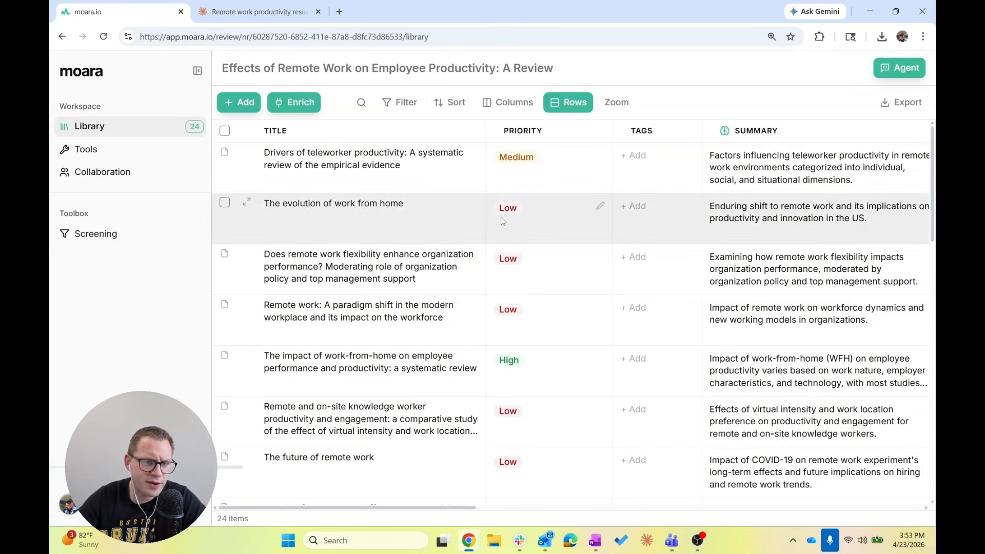
Step: Filter the library to show only papers whose Priority contains High
click(403, 102)
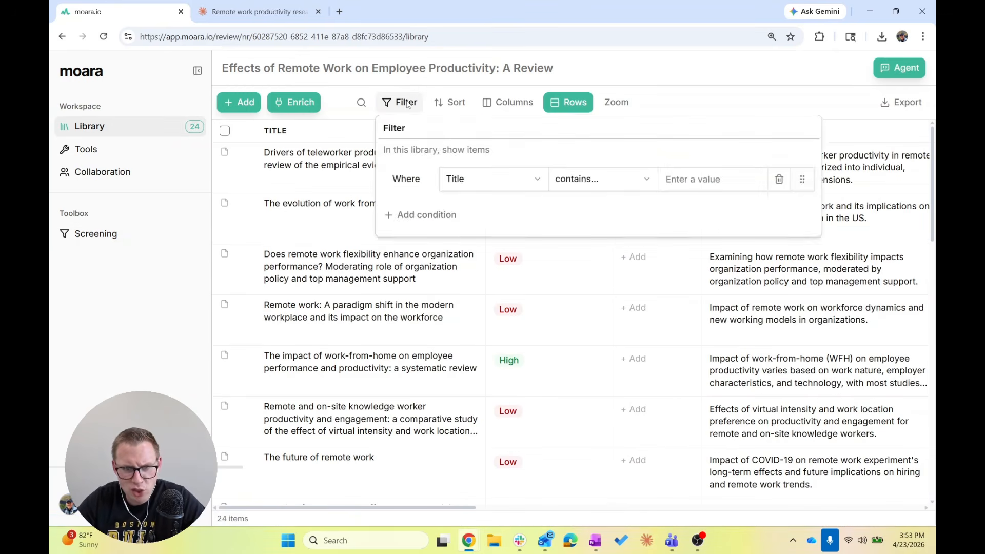
click(495, 185)
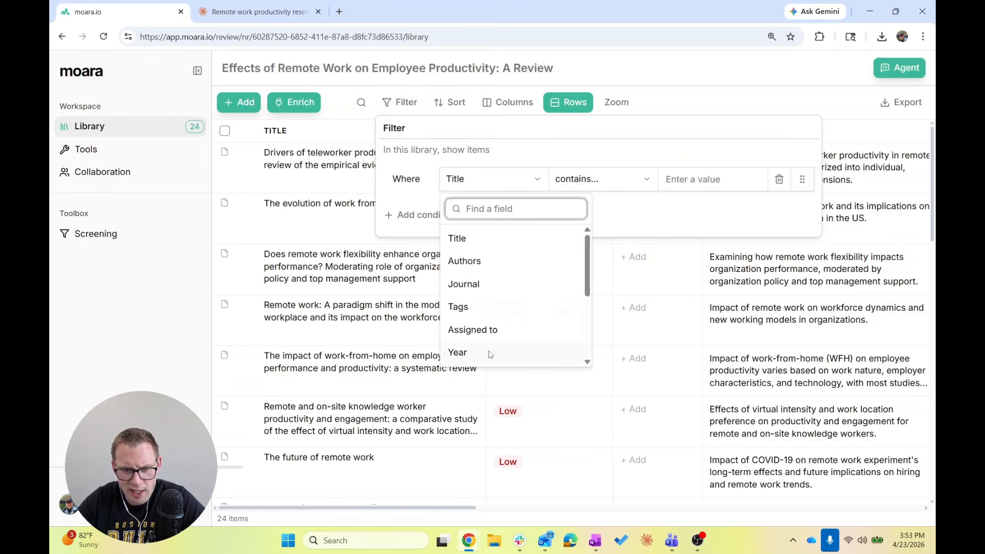
scroll(488, 354, down, 3)
click(463, 260)
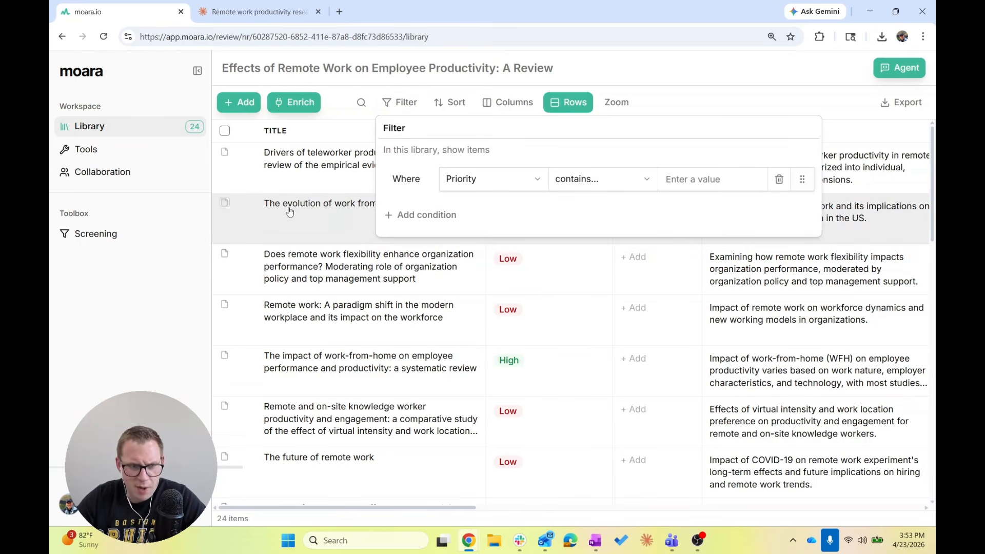
click(714, 181)
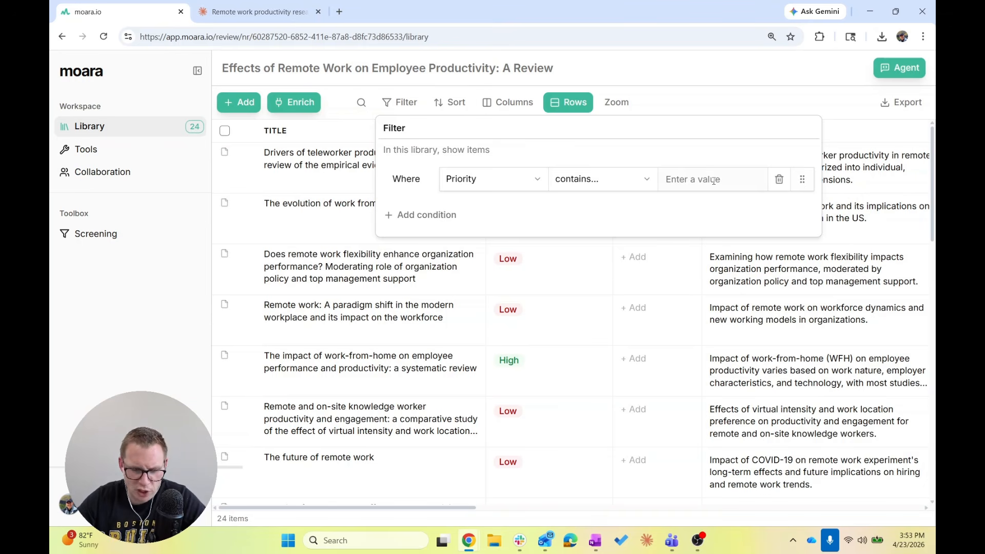
text(High)
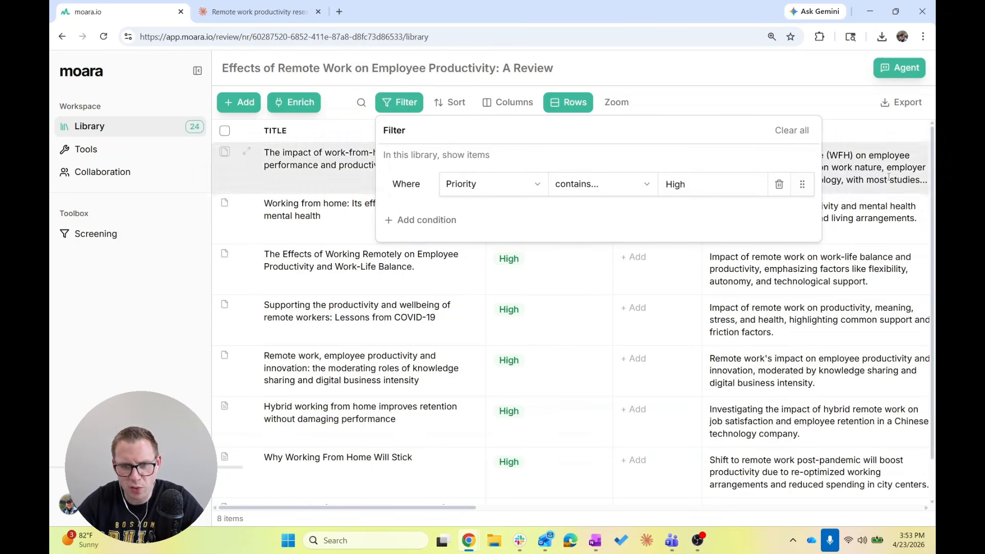
click(844, 120)
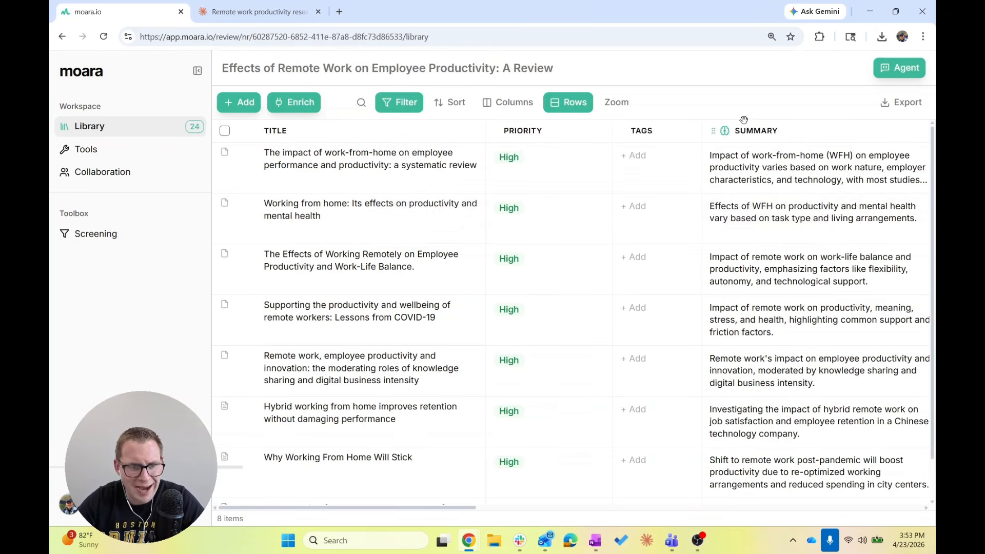
Step: Look across the columns of the filtered high-priority papers in the library, leaving no papers selected
click(224, 132)
click(223, 132)
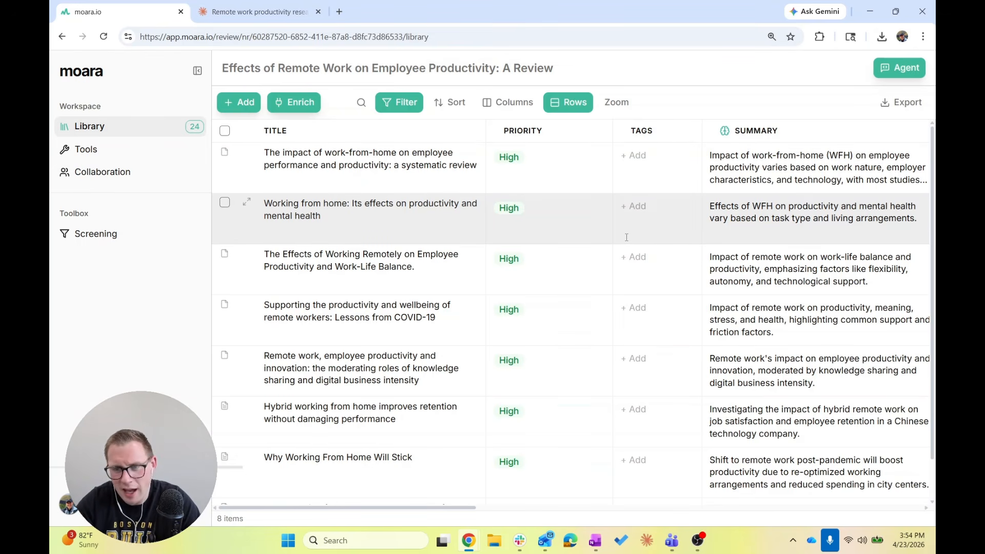
scroll(627, 241, right, 5)
scroll(627, 241, right, 3)
scroll(627, 241, left, 10)
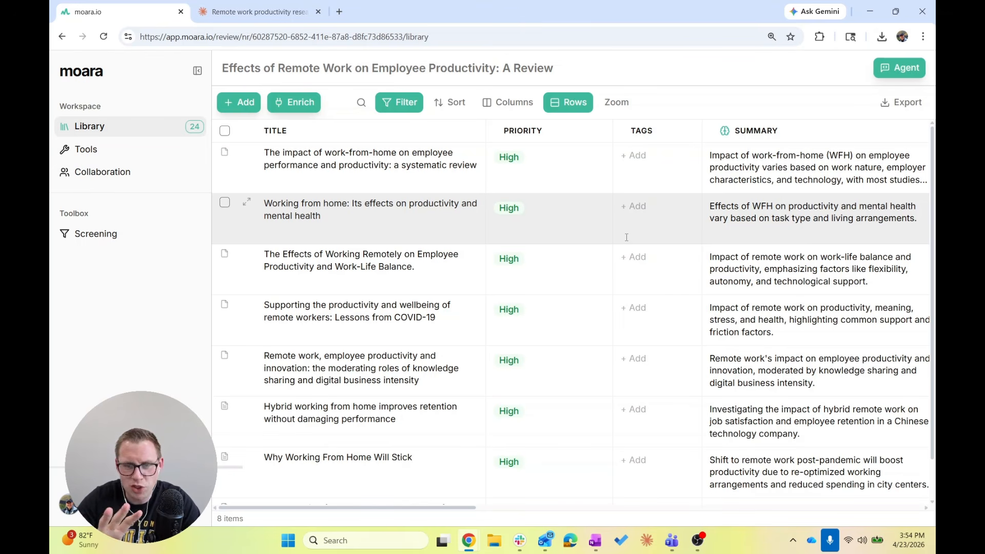
Step: Open the first three papers in Screening and check full-text access for "Drivers of teleworker productivity: A systematic review of the empirical evidence"
click(108, 238)
click(318, 351)
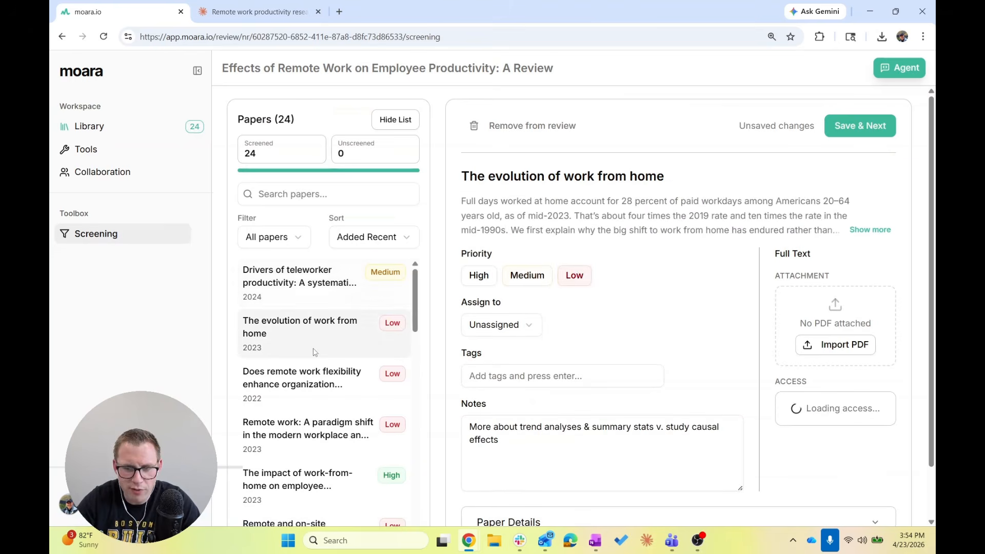
click(313, 378)
click(328, 295)
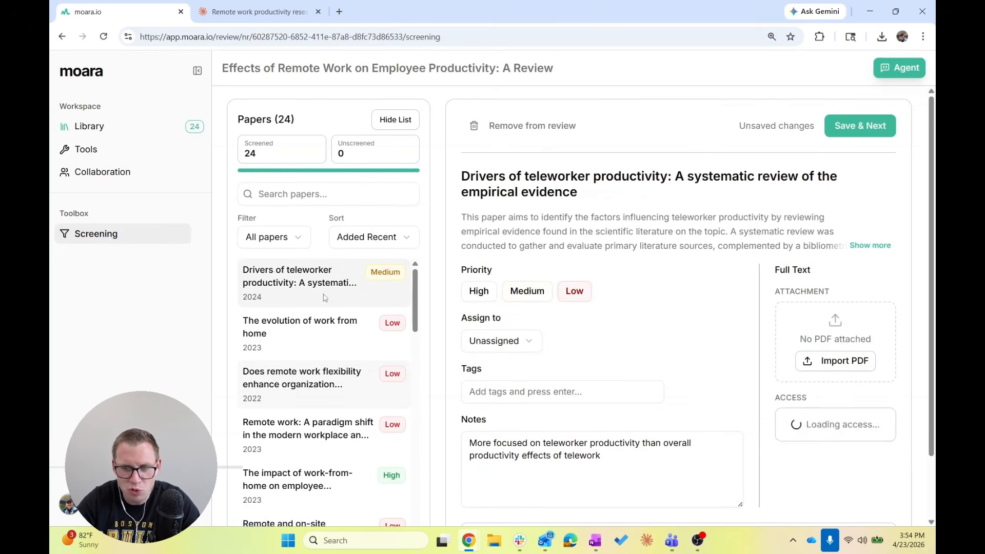
click(817, 432)
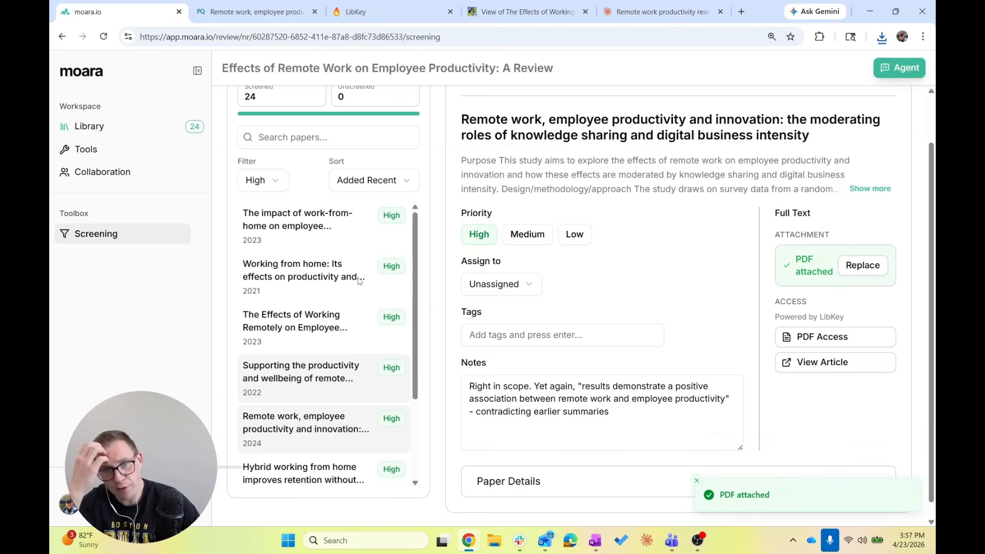
Step: Review the note and full-text attachment of "The impact of work-from-home on employee performance and productivity", and look through the remaining high-priority papers
click(308, 225)
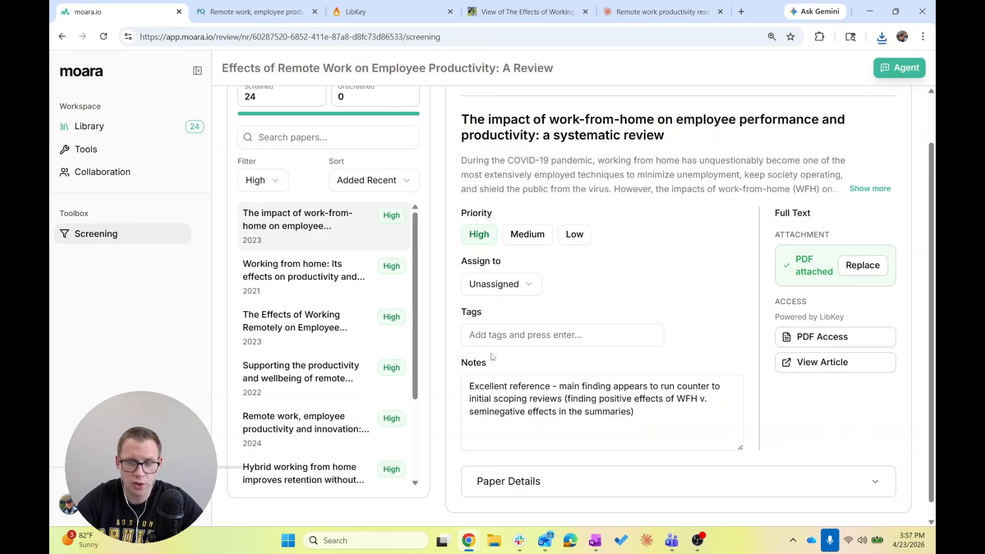
scroll(655, 352, down, 1)
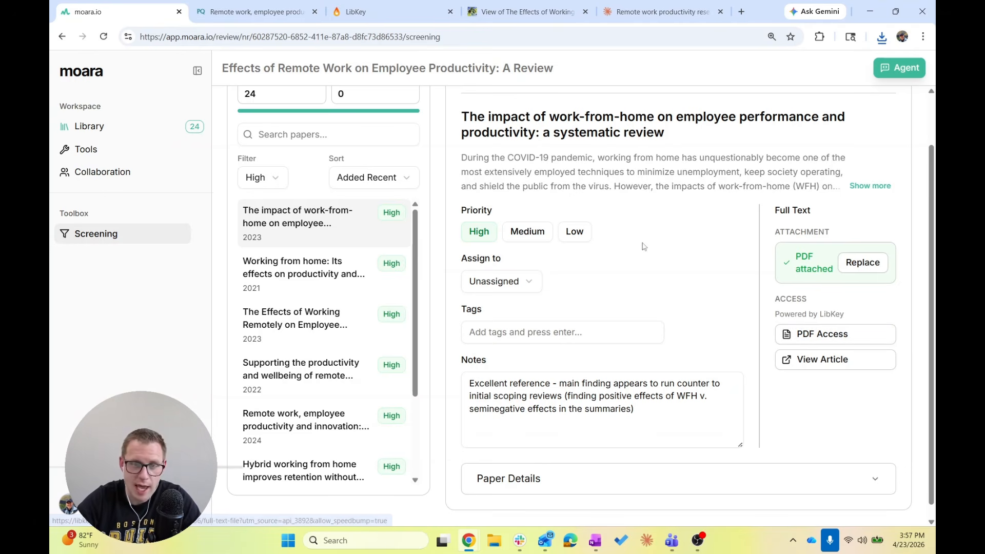
scroll(804, 285, up, 1)
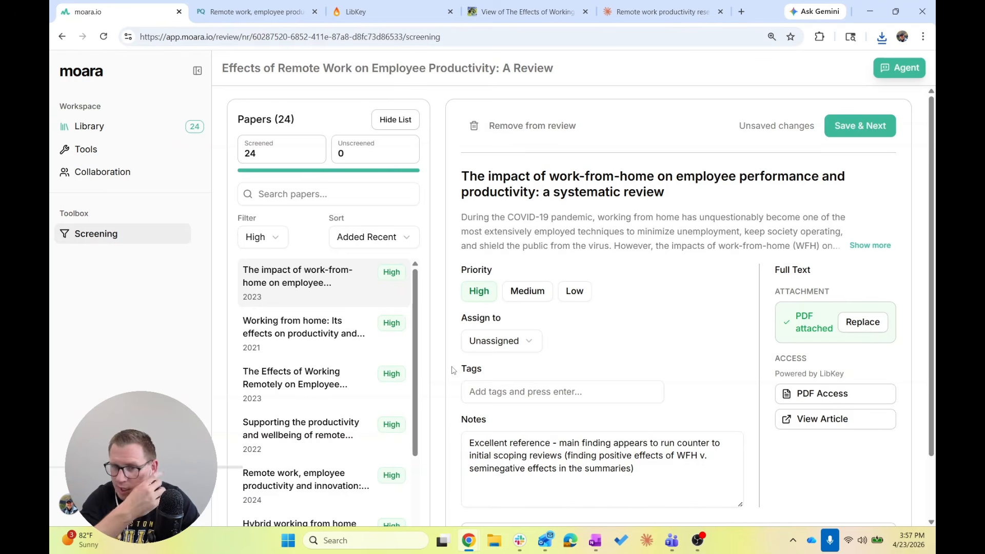
scroll(434, 377, down, 2)
scroll(306, 365, down, 3)
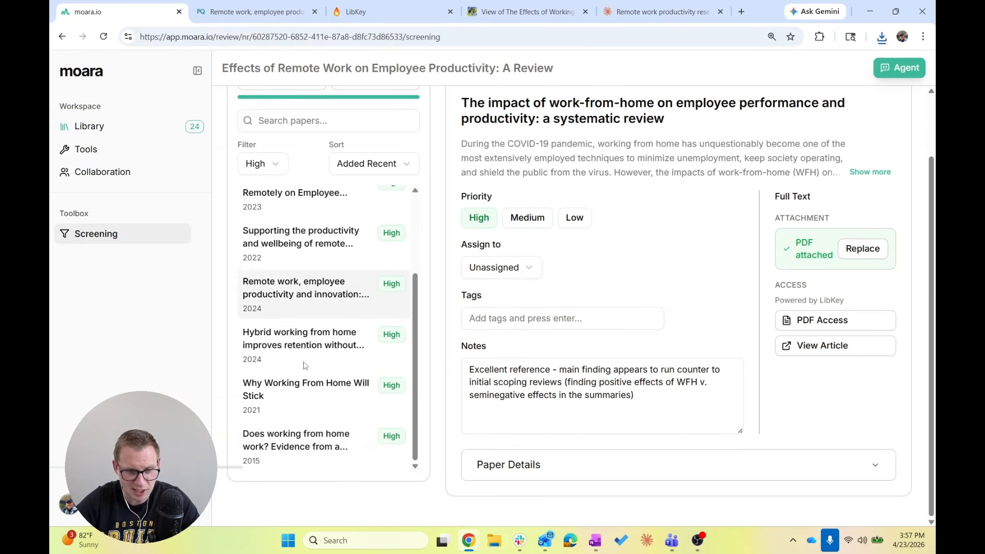
Step: Check the notes and attached PDFs of the last three high-priority papers, ending with "Does working from home work? Evidence from a Chinese experiment"
click(277, 337)
click(295, 398)
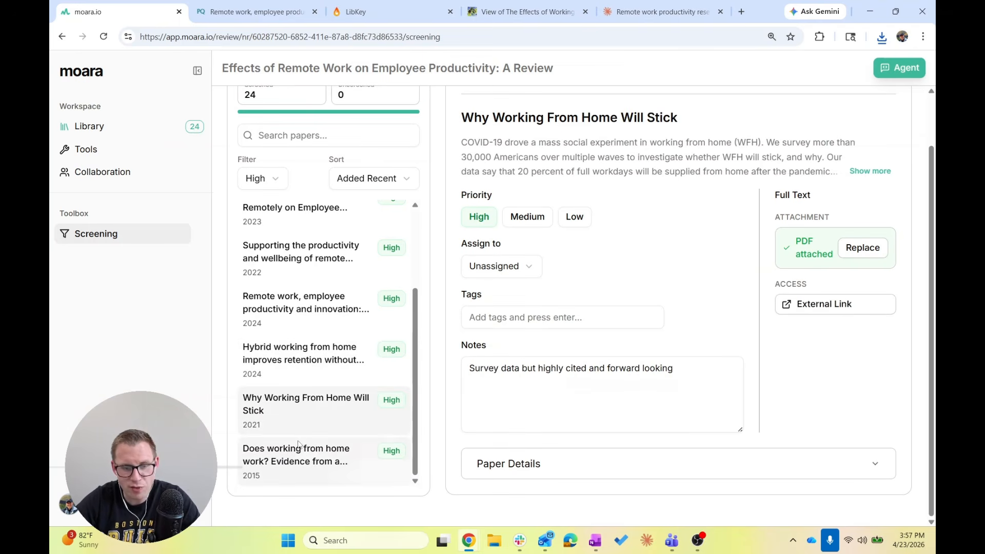
click(299, 446)
click(306, 360)
click(295, 404)
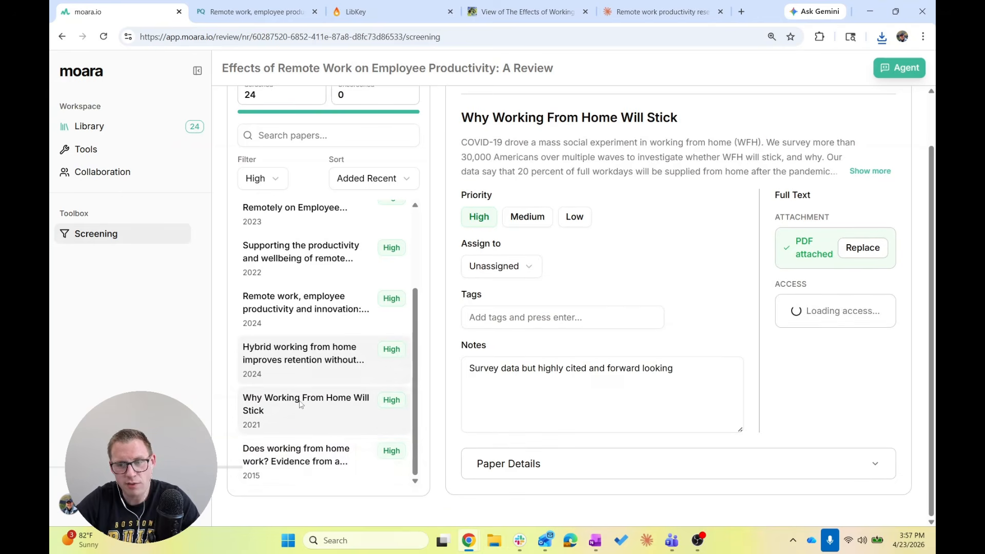
click(307, 479)
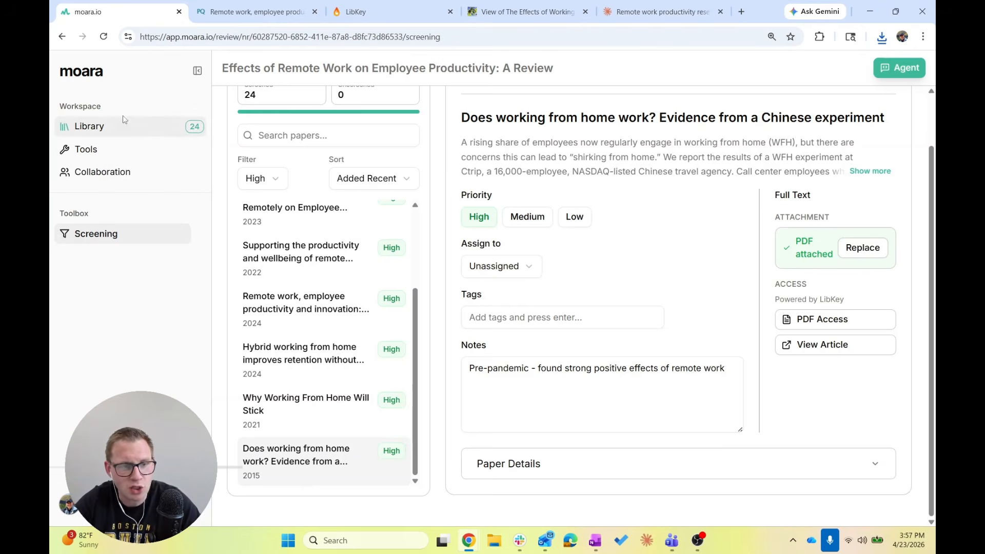
Step: Return to the library, filter it to papers whose Priority contains High, and look across their columns
click(144, 126)
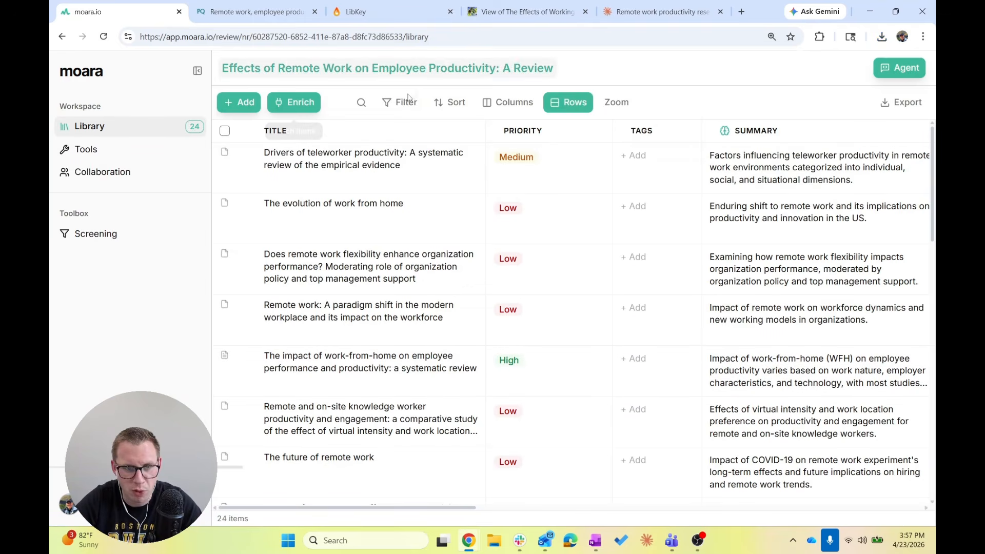
click(402, 102)
click(532, 182)
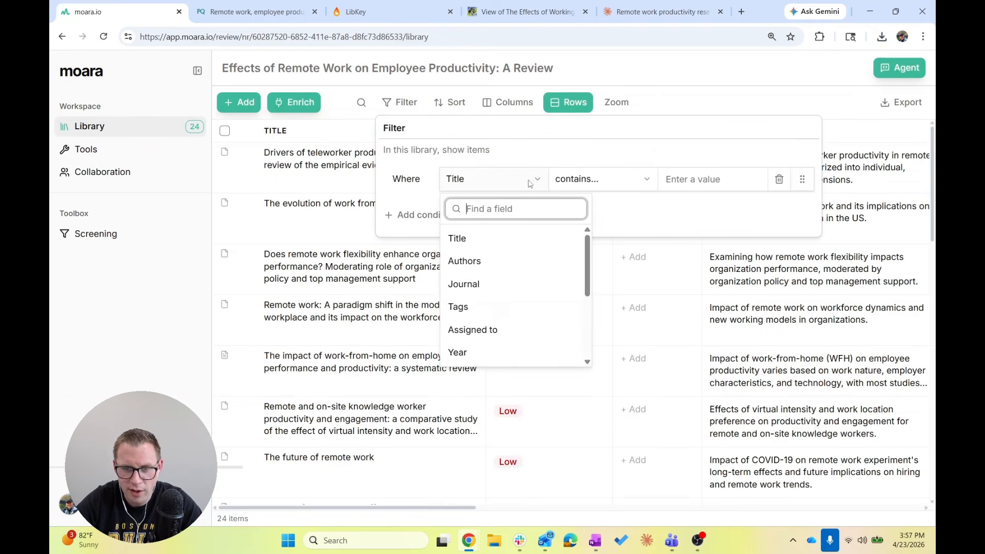
scroll(486, 335, down, 3)
click(491, 264)
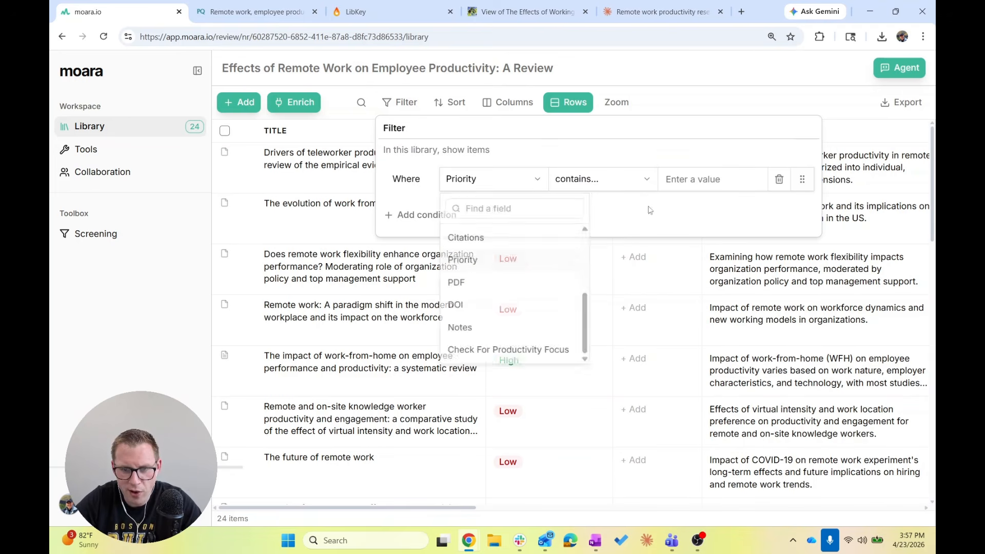
click(692, 179)
text(High)
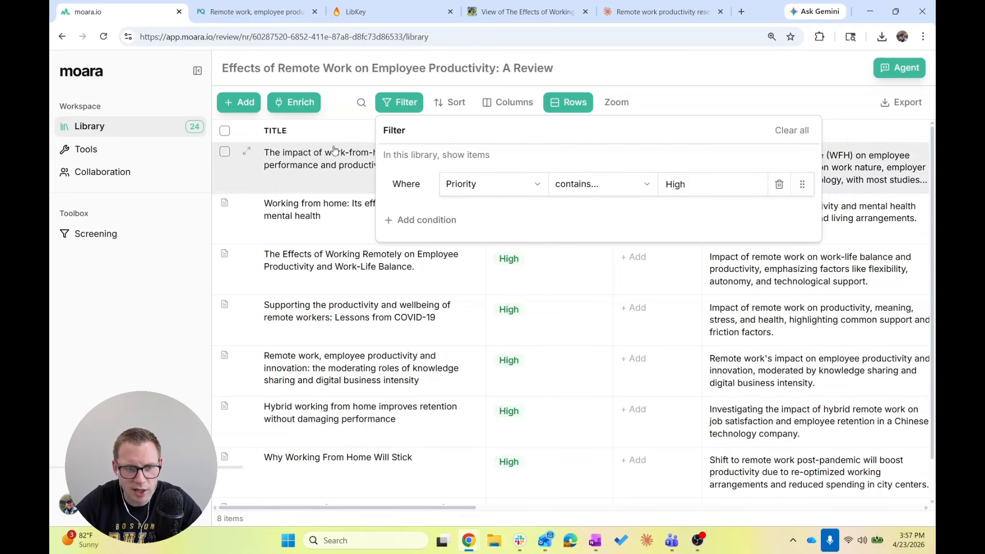
click(730, 84)
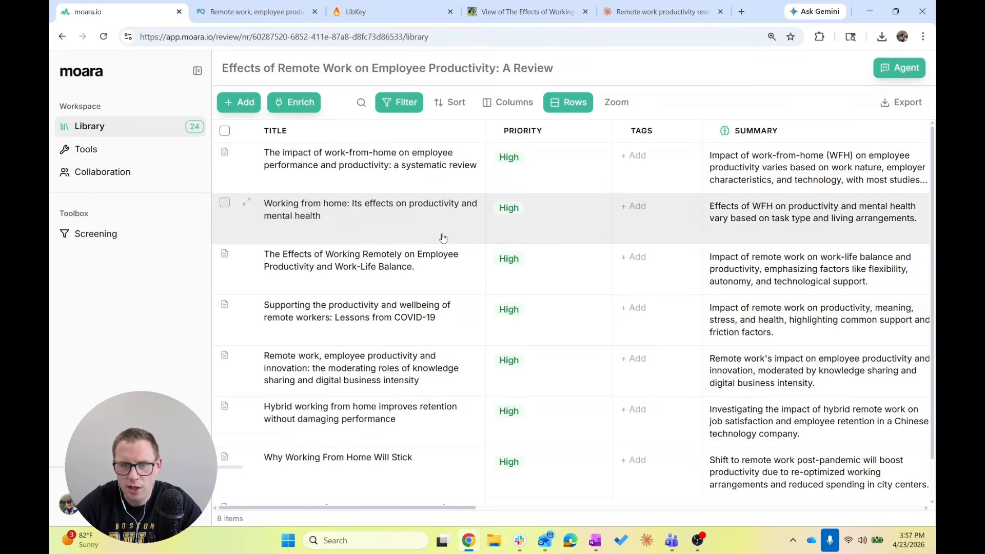
scroll(442, 239, right, 20)
scroll(441, 239, left, 15)
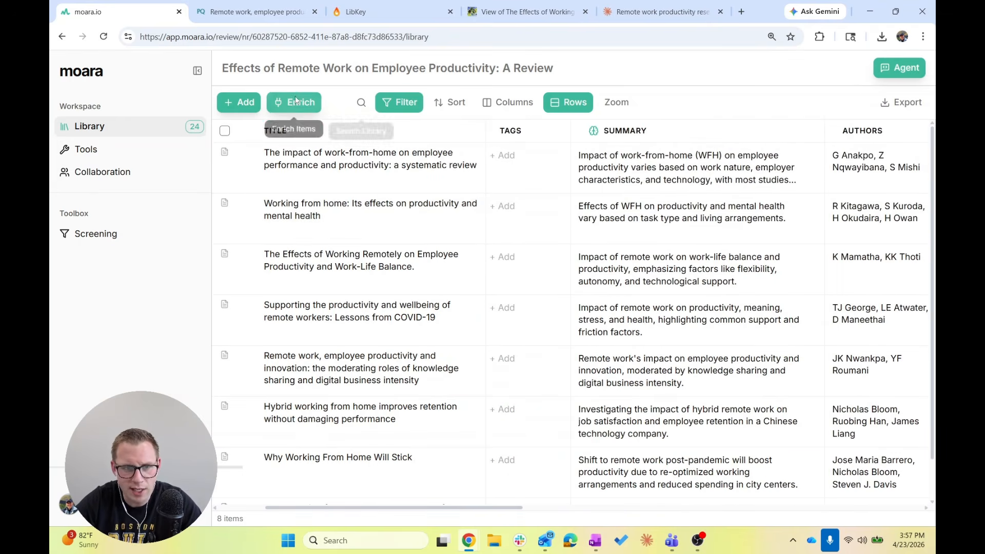
Step: Start a custom enrichment for the library and name its column "Positive v. negative effects"
click(293, 102)
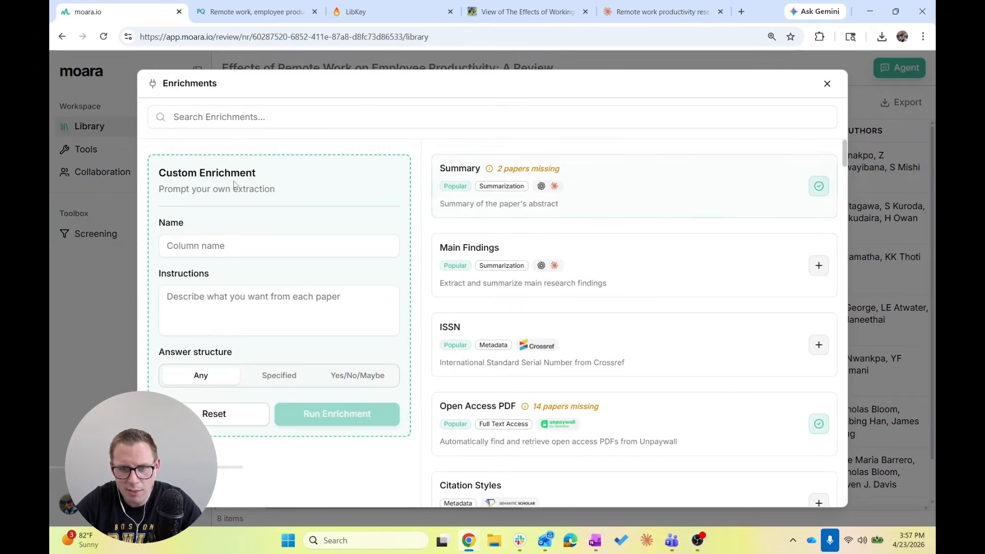
click(224, 243)
text(Piositive)
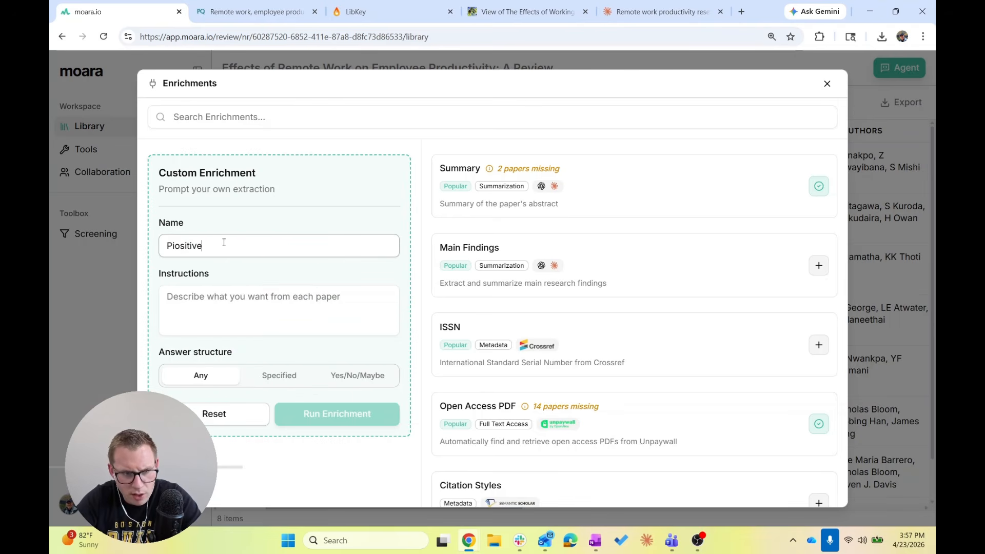
key(ctrl+a)
text(itive )
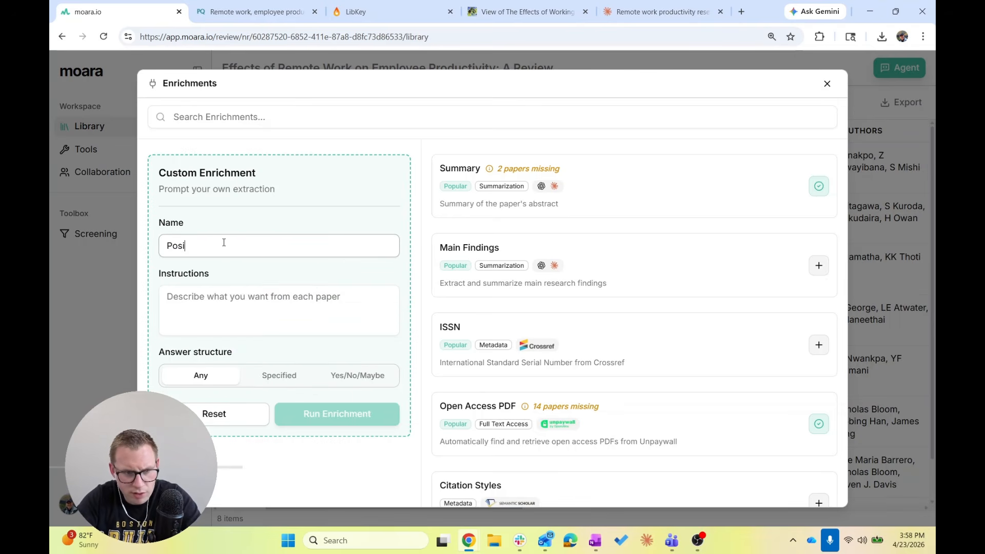
text(v.)
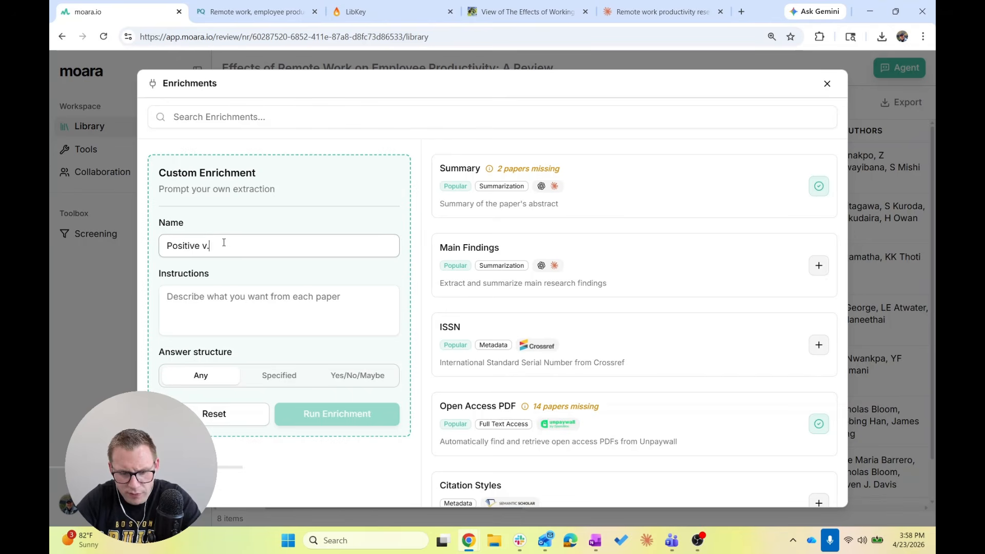
text( negative effects)
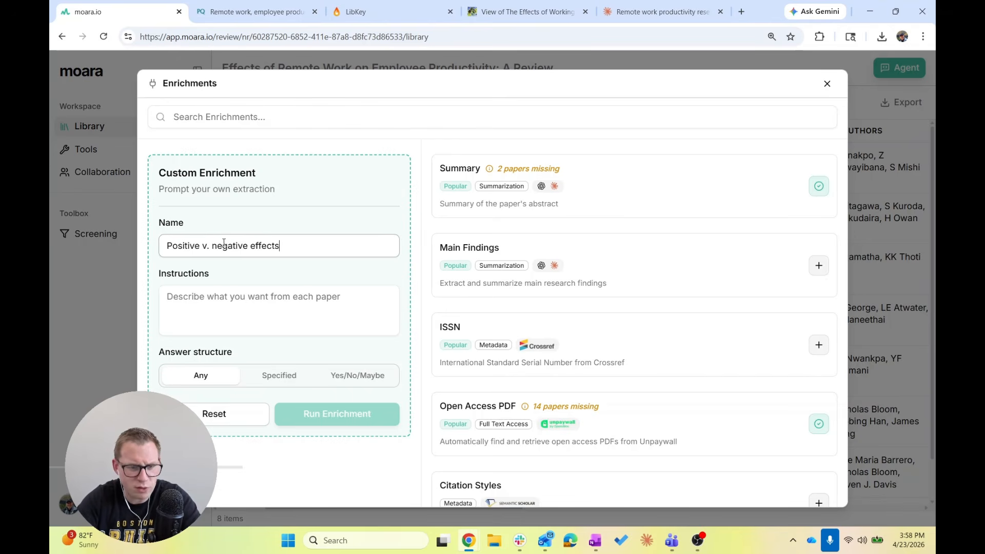
Step: Enter the enrichment instructions "Indicate whether the study finds positive or negative effects of work from home / remote work on productivity"
click(209, 328)
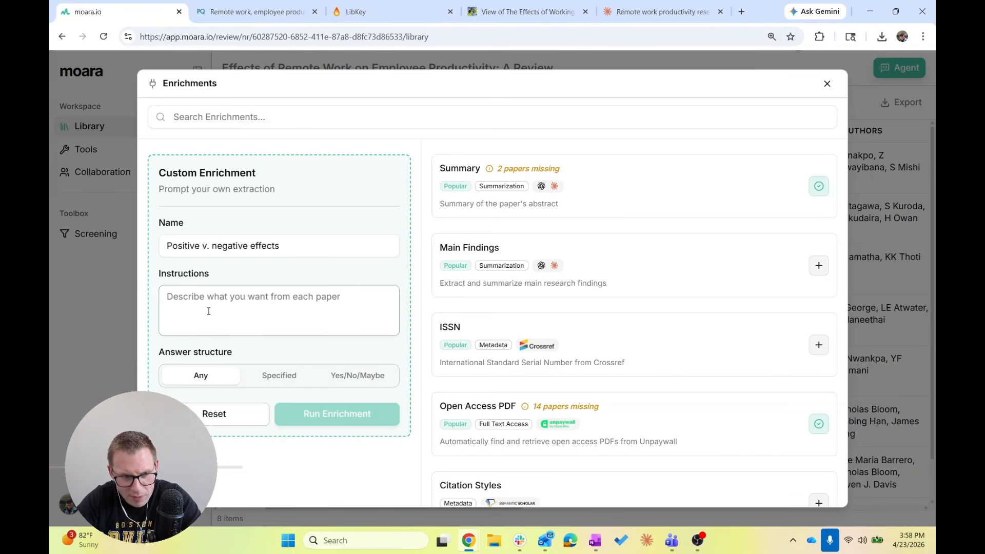
text(CLas)
key(BackSpace)
key(BackSpace)
key(BackSpace)
key(BackSpace)
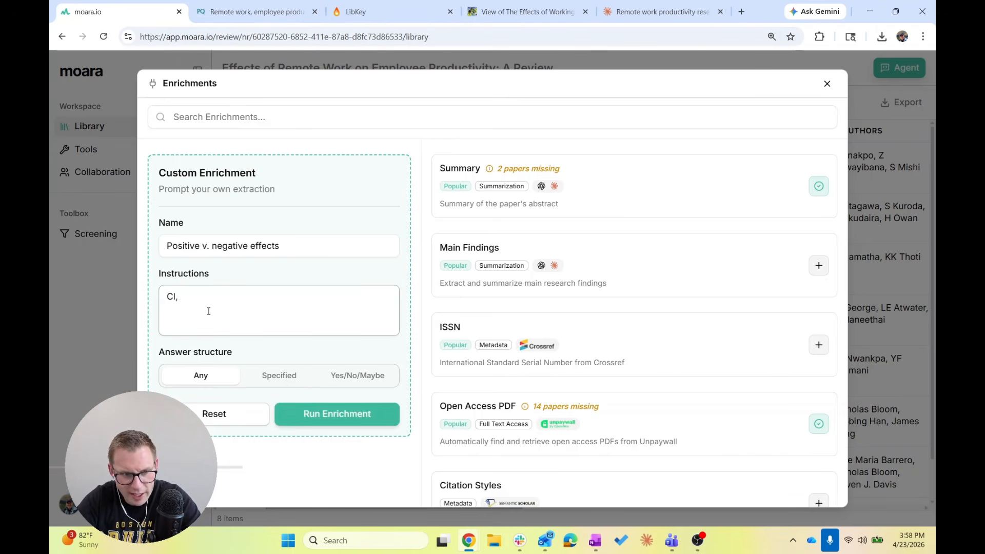
text(Indicat)
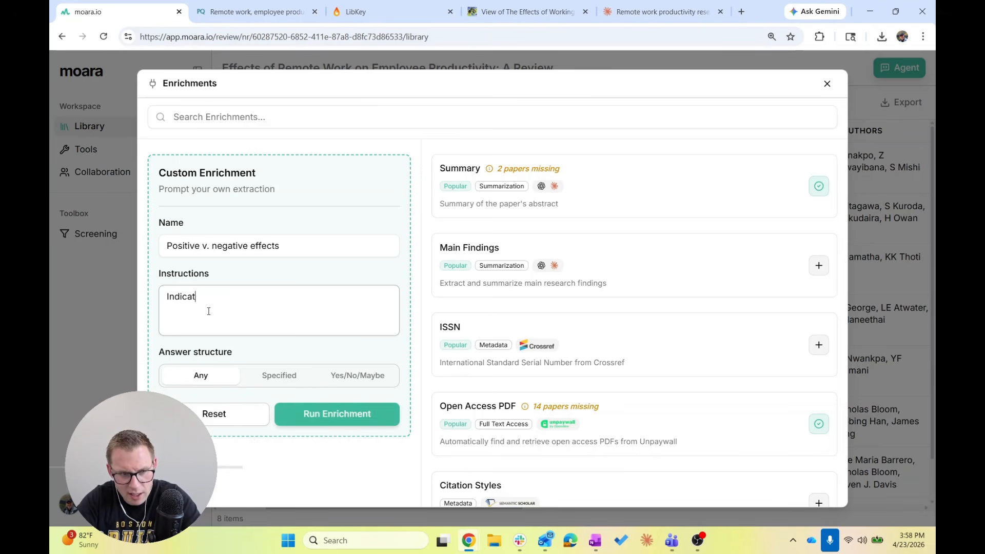
text(e whether the std)
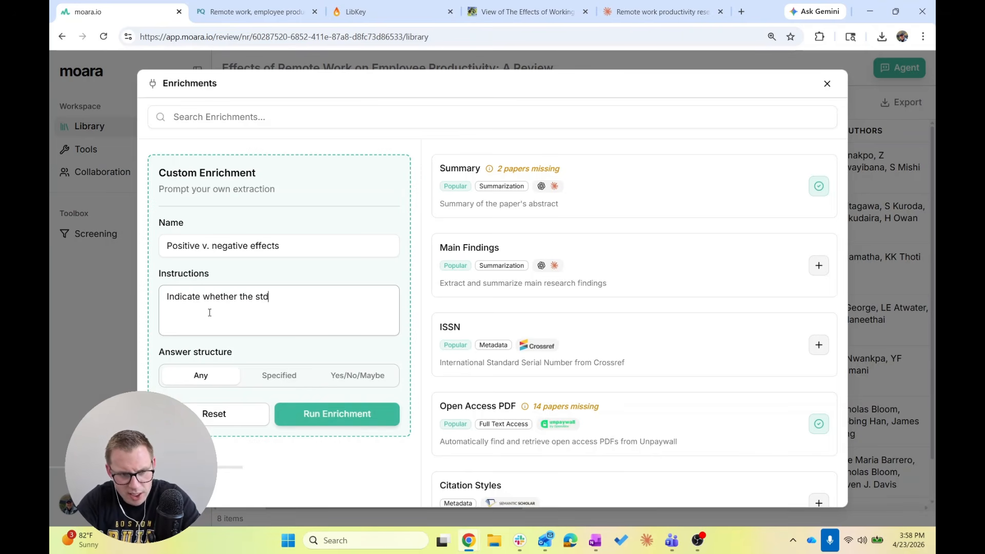
key(BackSpace)
text(udy f)
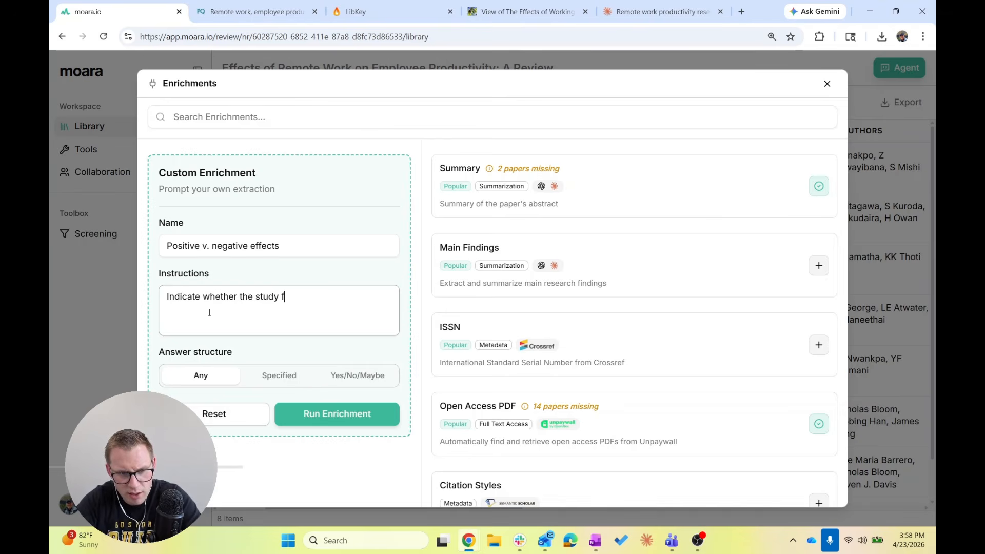
text(inds positive o)
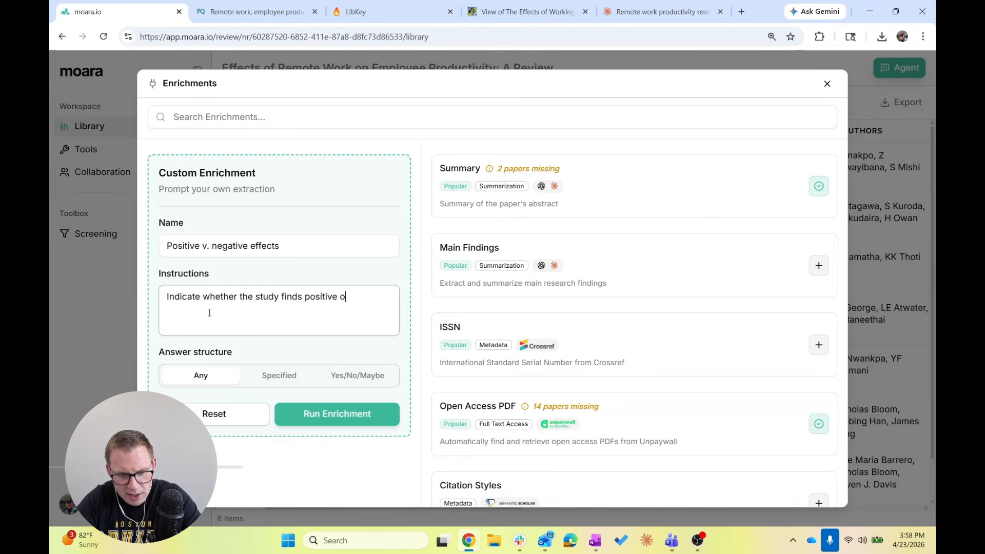
text(r negfative)
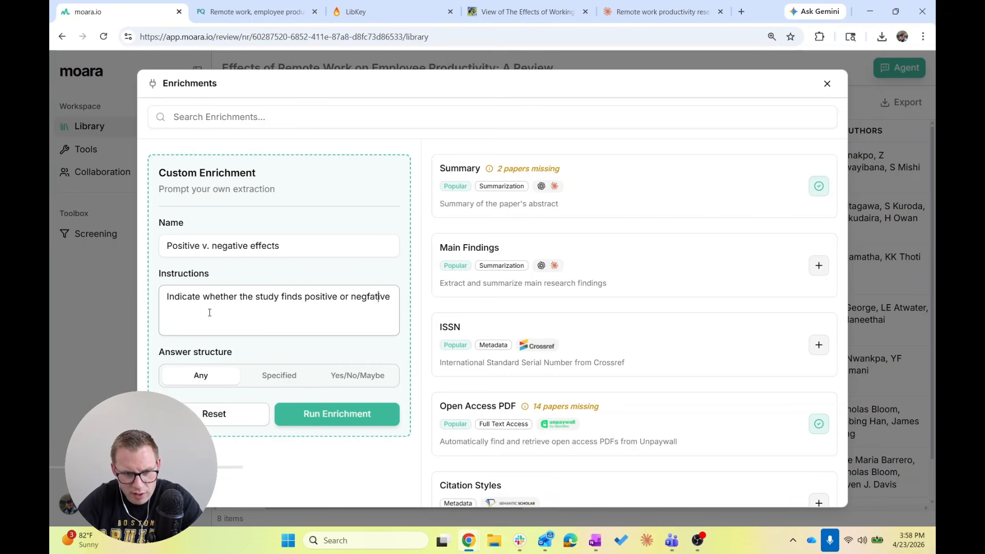
key(Left)
key(Left)
key(BackSpace)
text(effect)
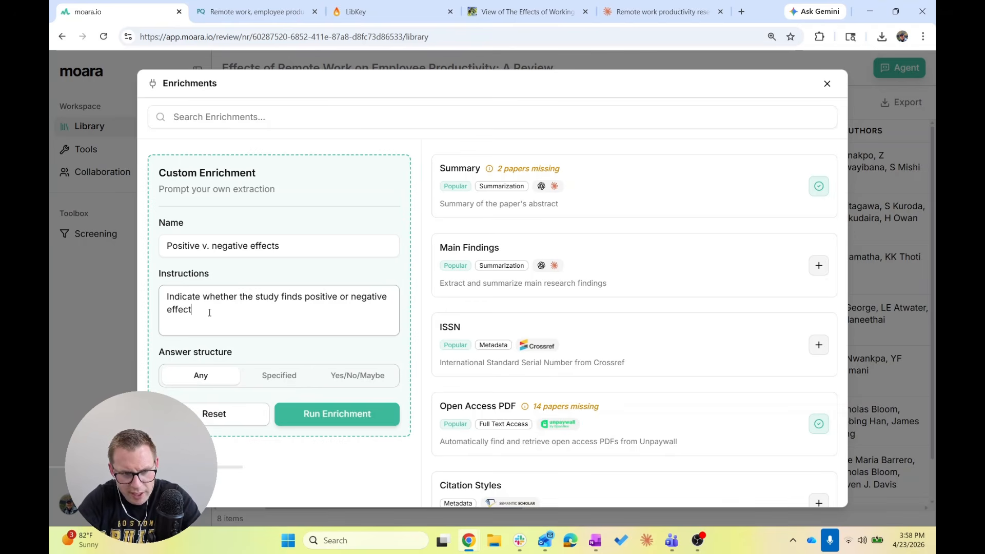
text(s of work f)
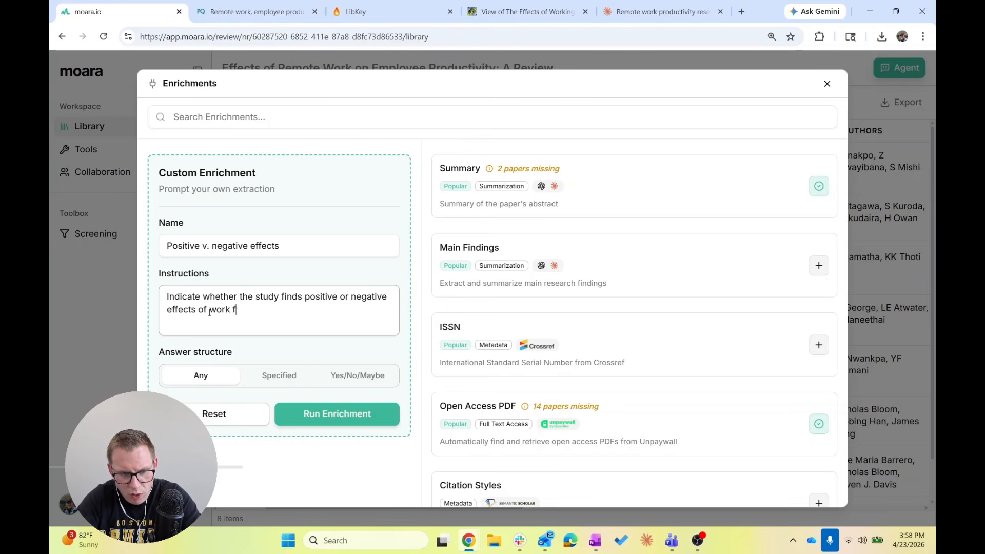
text(rom home / remote )
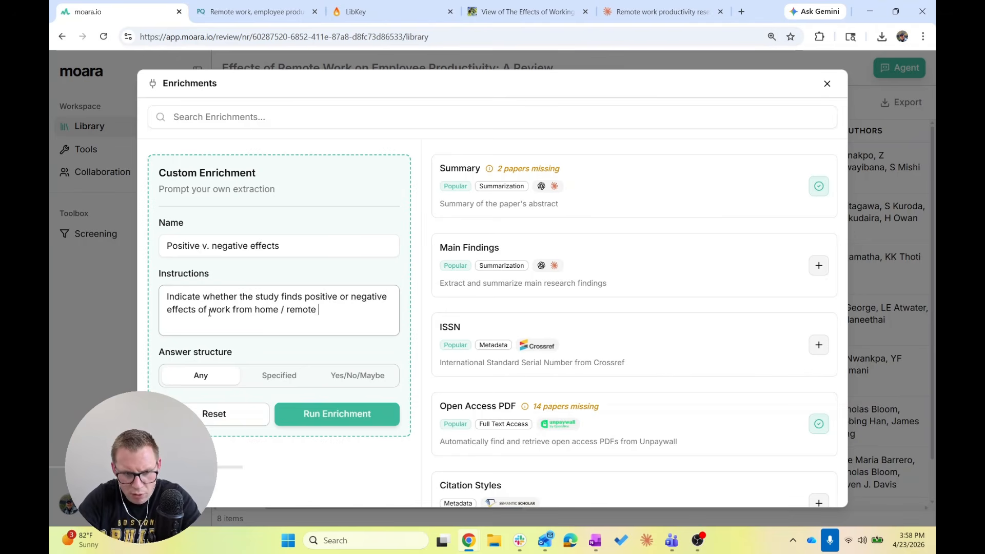
text(work on productivity)
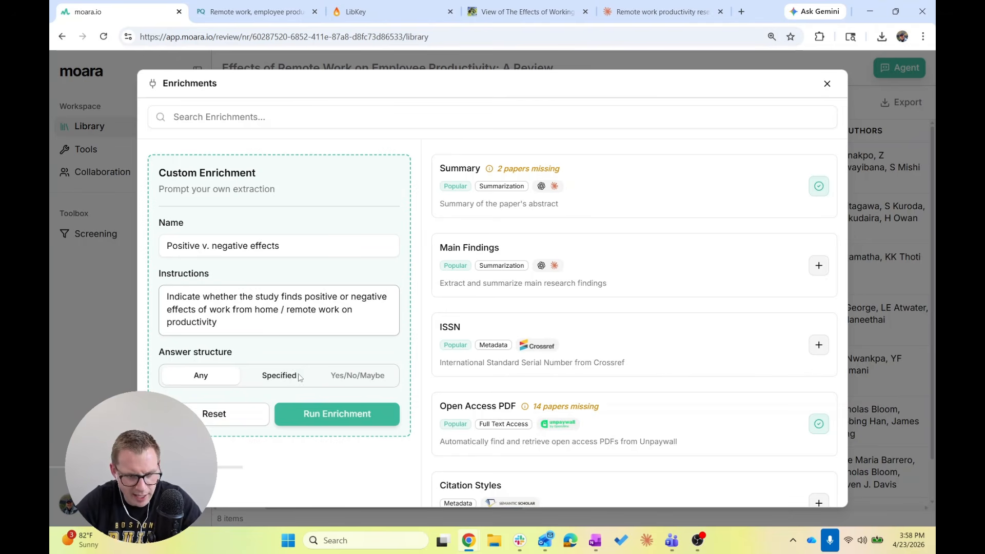
Step: Limit the enrichment to the specified answers Positive and Negative, then run it and look through the resulting library column
click(277, 375)
click(221, 422)
click(230, 448)
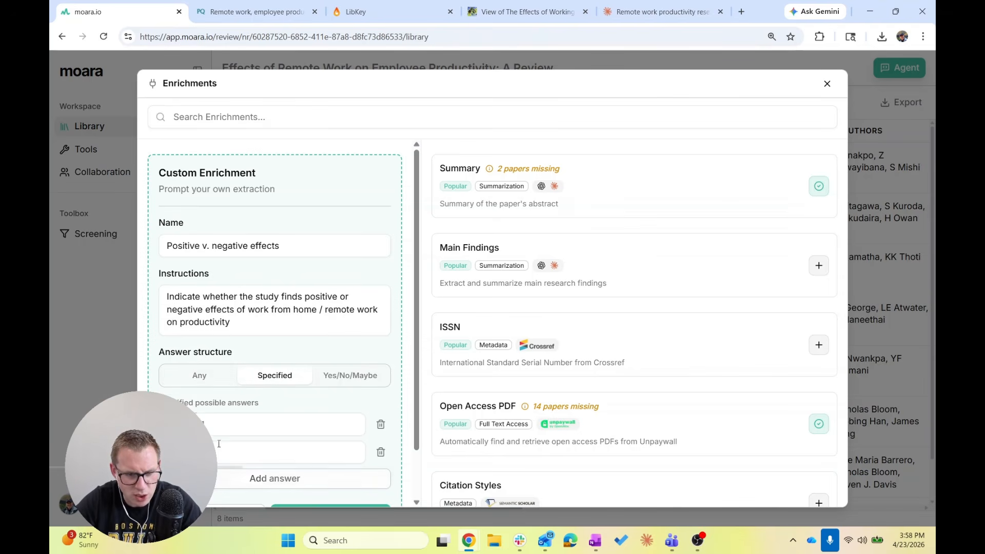
click(204, 422)
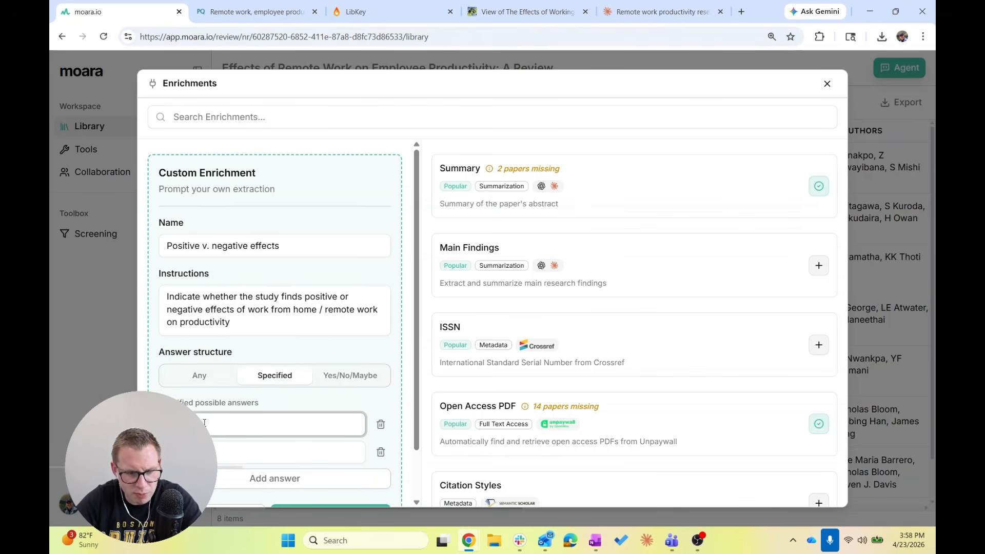
click(206, 451)
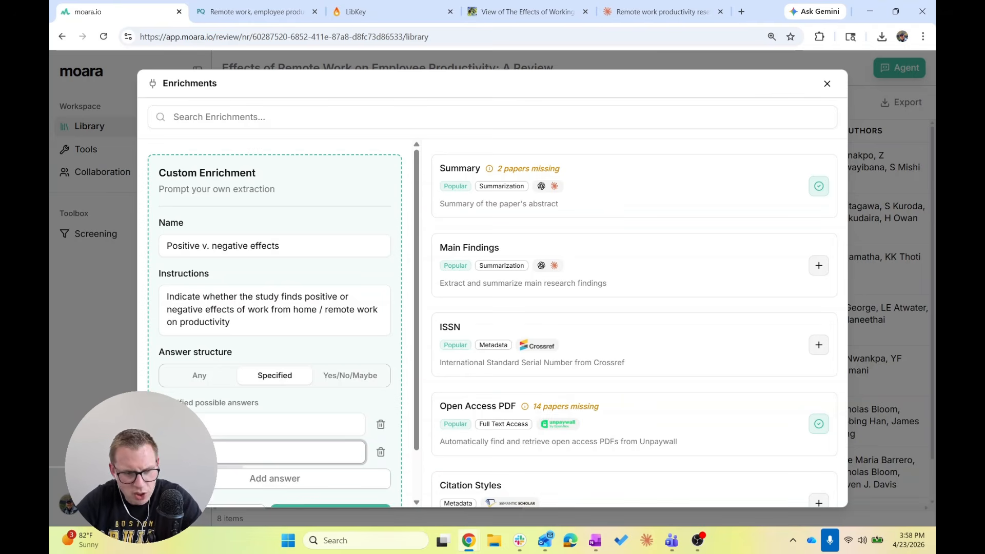
scroll(308, 452, down, 1)
click(310, 464)
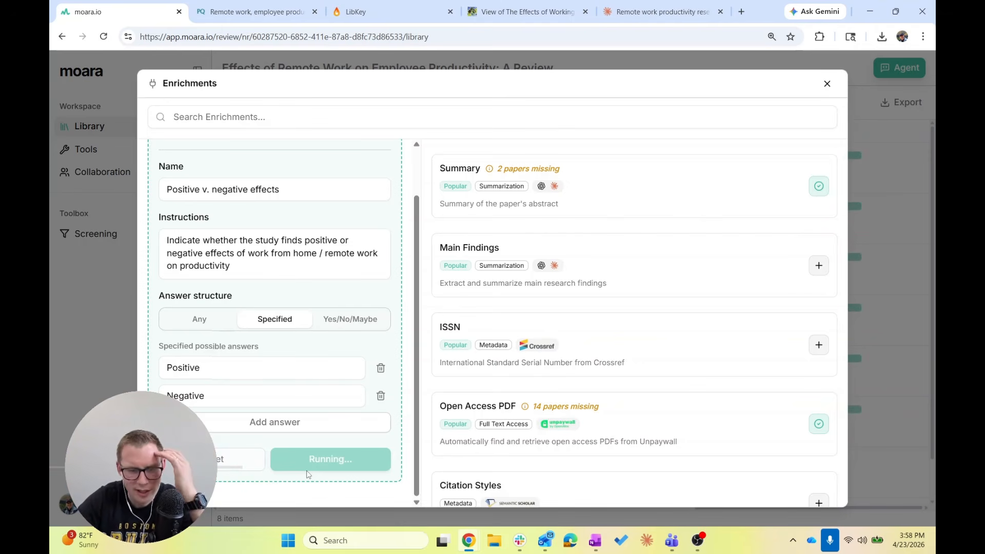
click(861, 252)
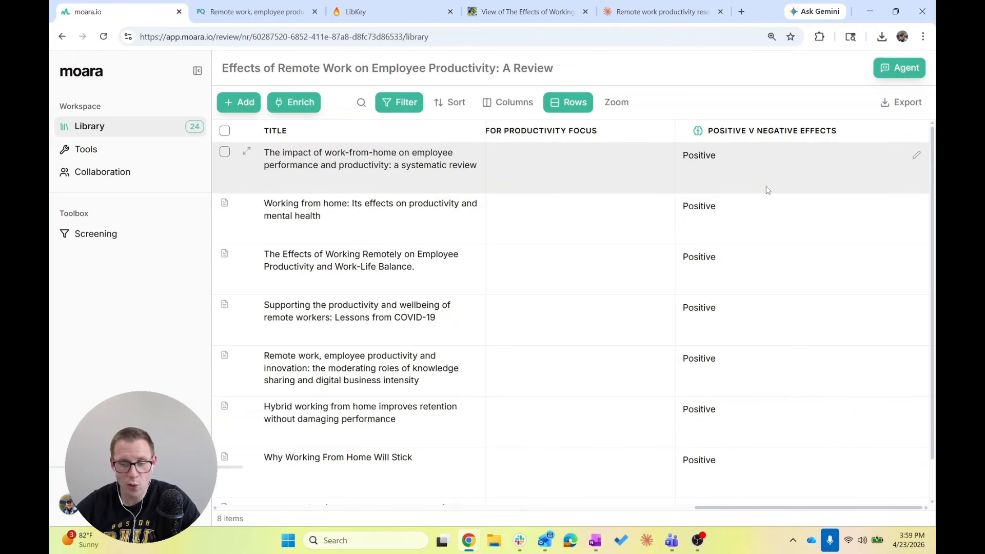
scroll(768, 190, down, 1)
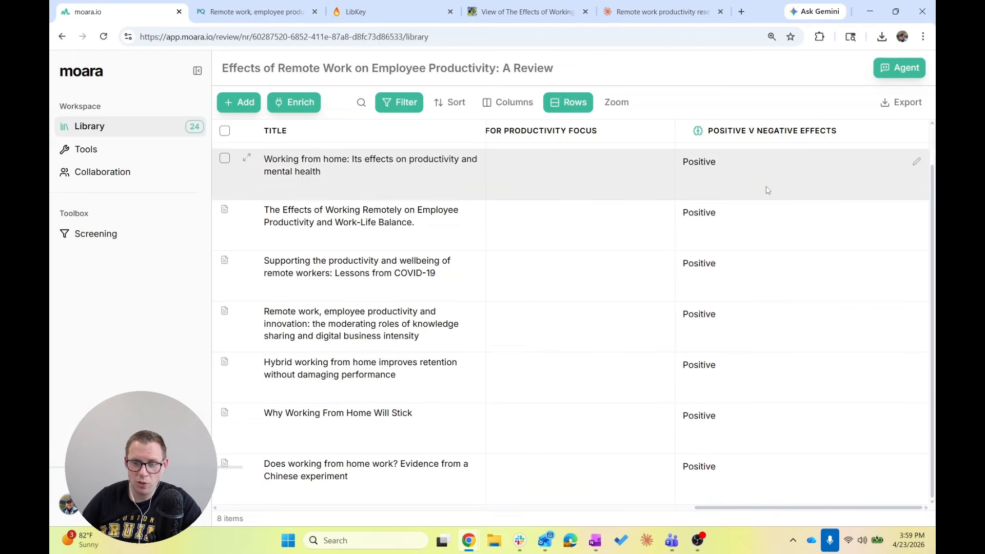
scroll(768, 190, up, 1)
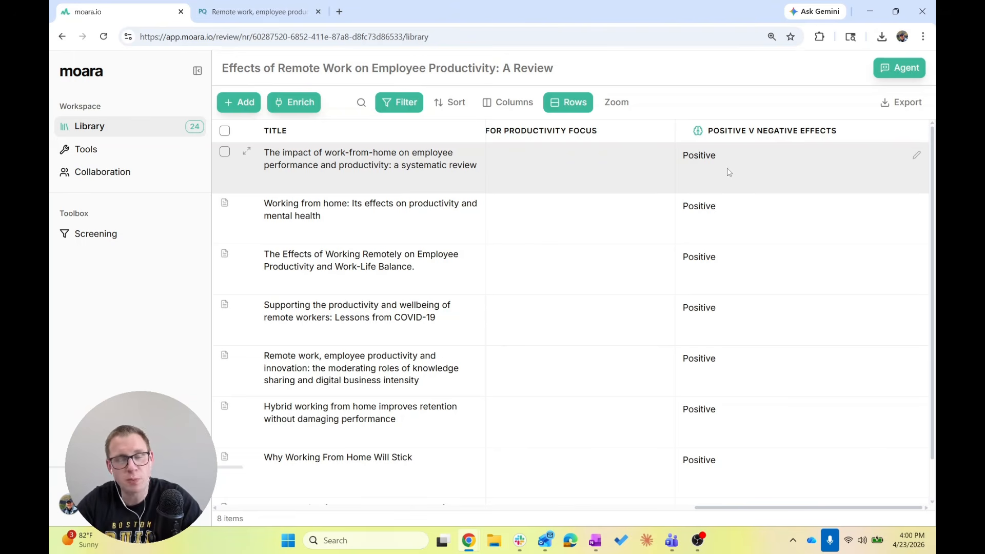
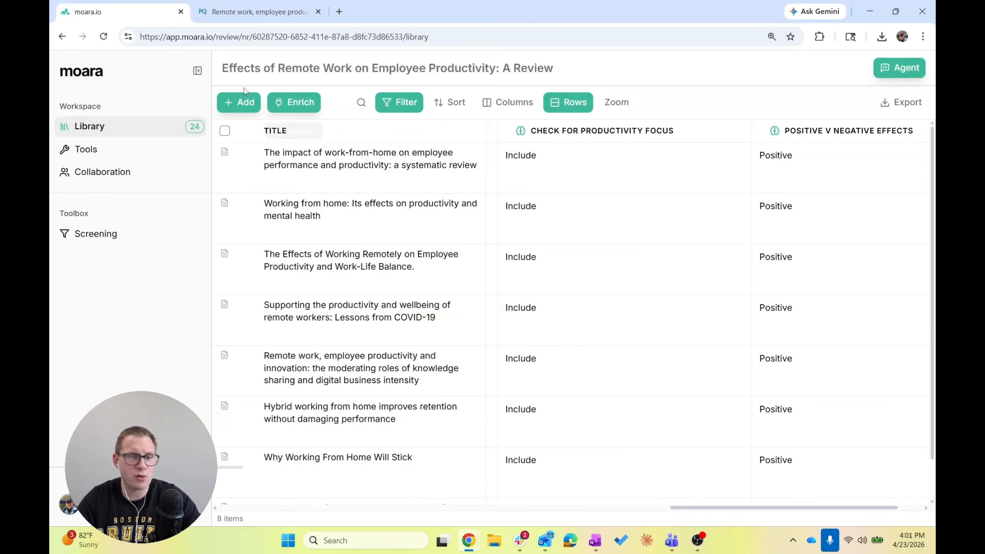
Step: Search Google Scholar for additional papers with the query "effects of hybrid work environment on productivity"
click(244, 102)
click(248, 128)
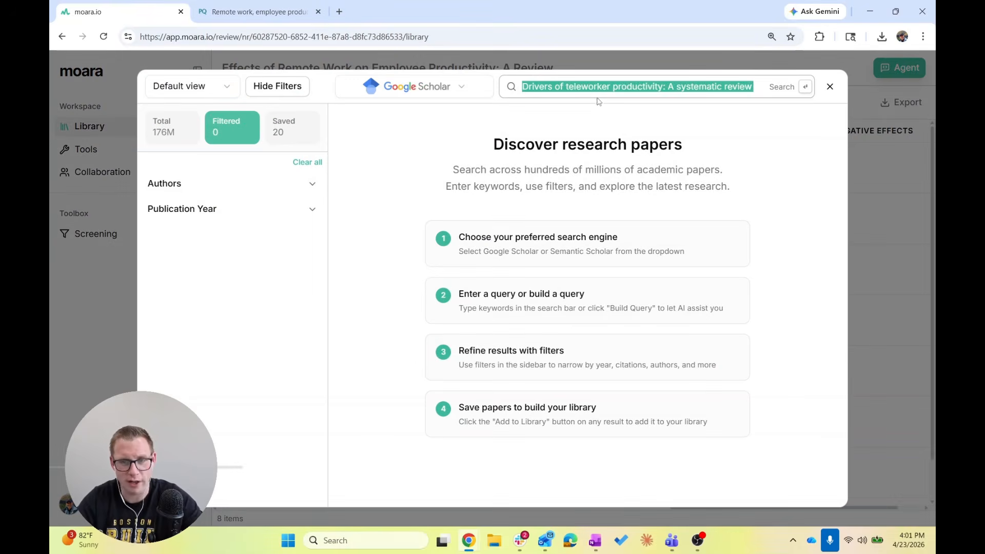
text(efffects)
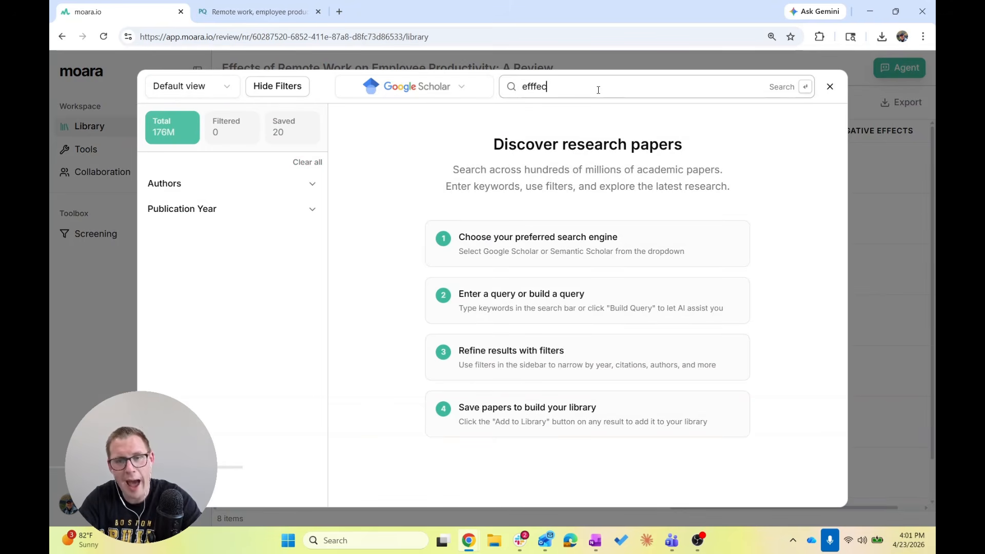
key(Right)
key(Right)
key(Right)
key(BackSpace)
key(End)
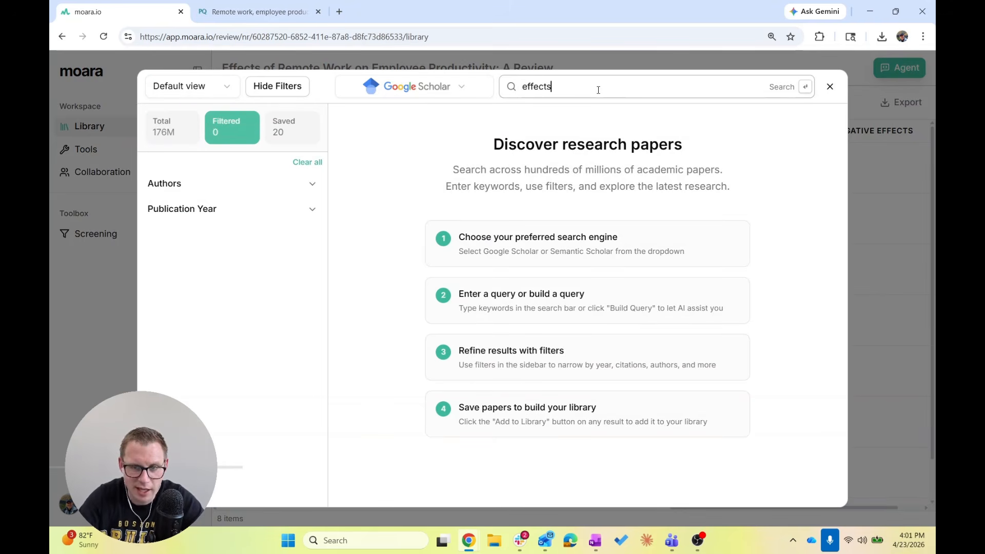
text(of hybr)
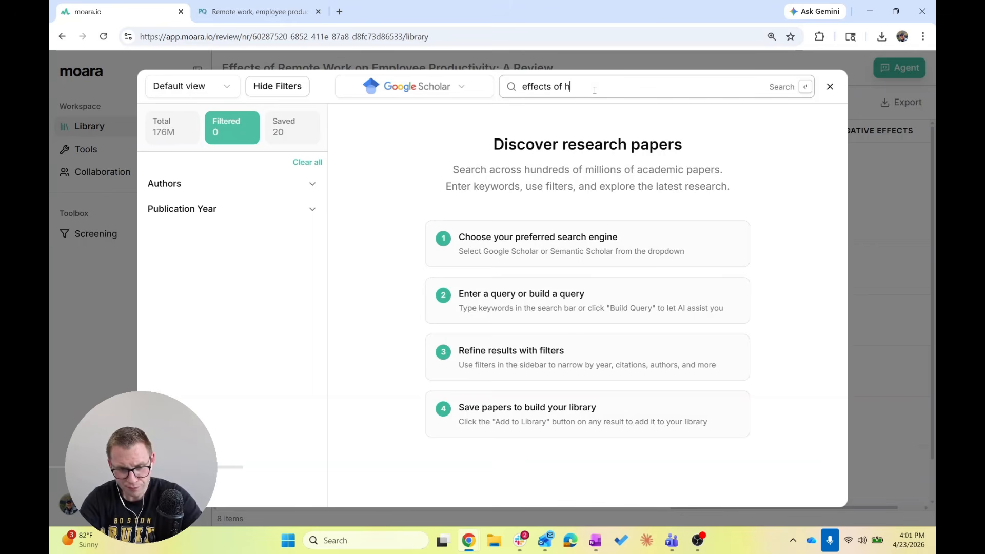
key(BackSpace)
key(BackSpace)
text(bryid work)
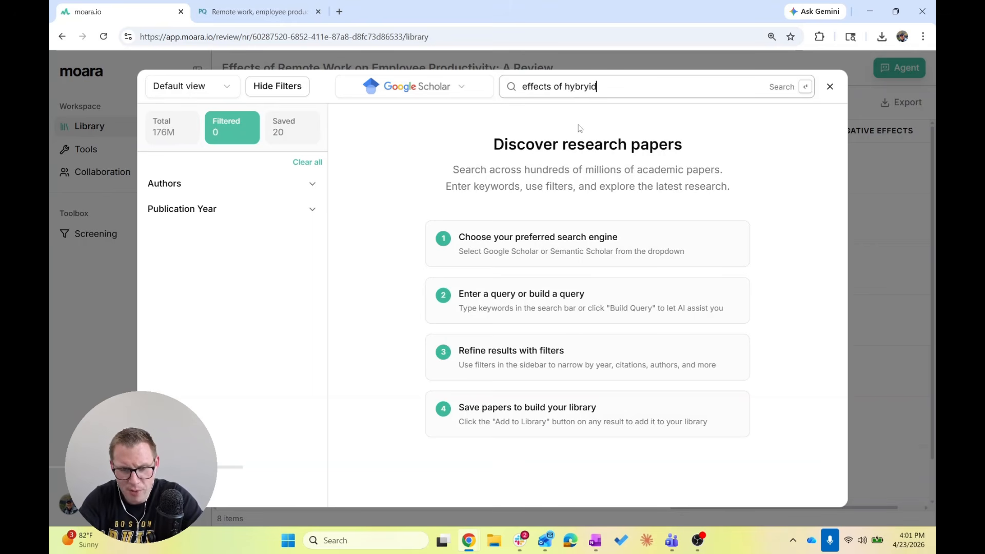
key(Left)
key(Left)
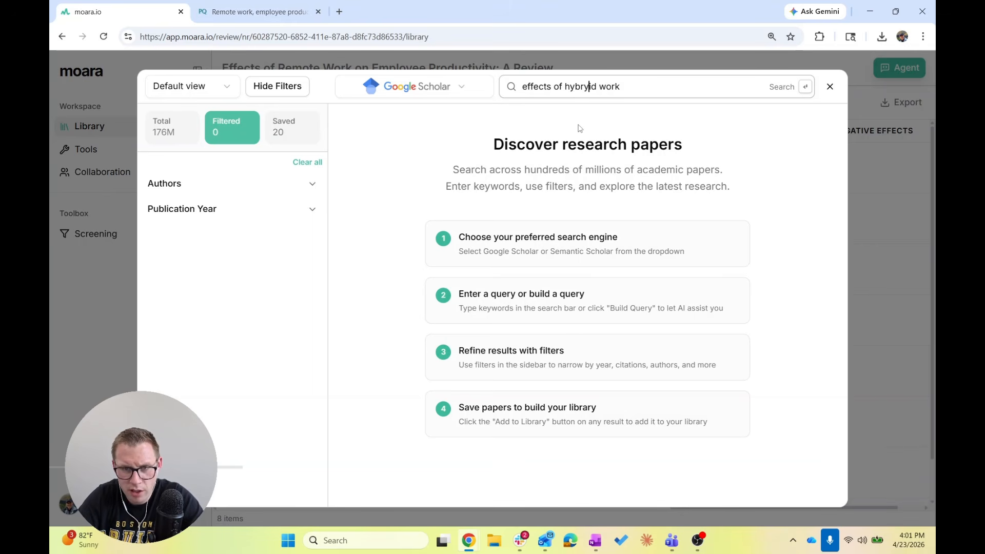
key(BackSpace)
key(End)
text(environment)
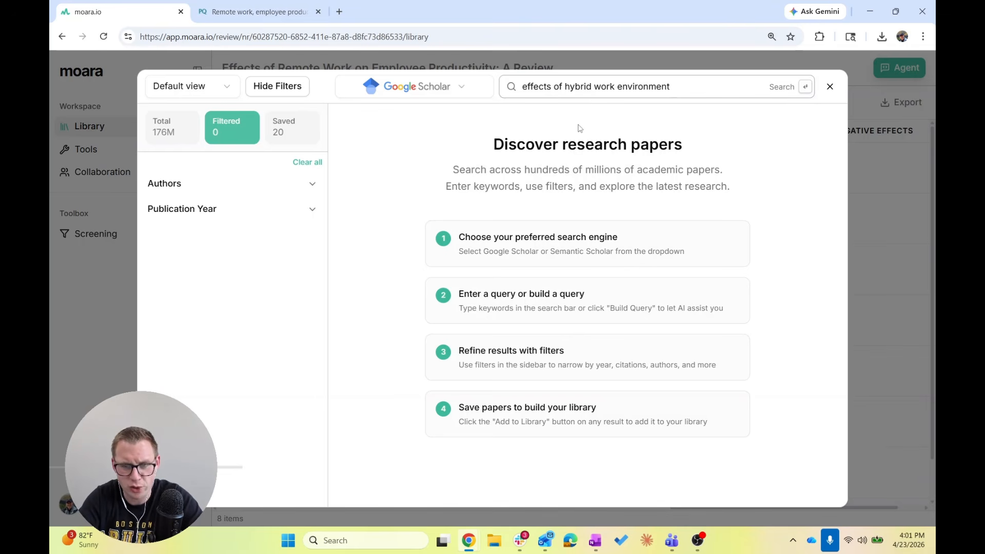
text( on procdutivity)
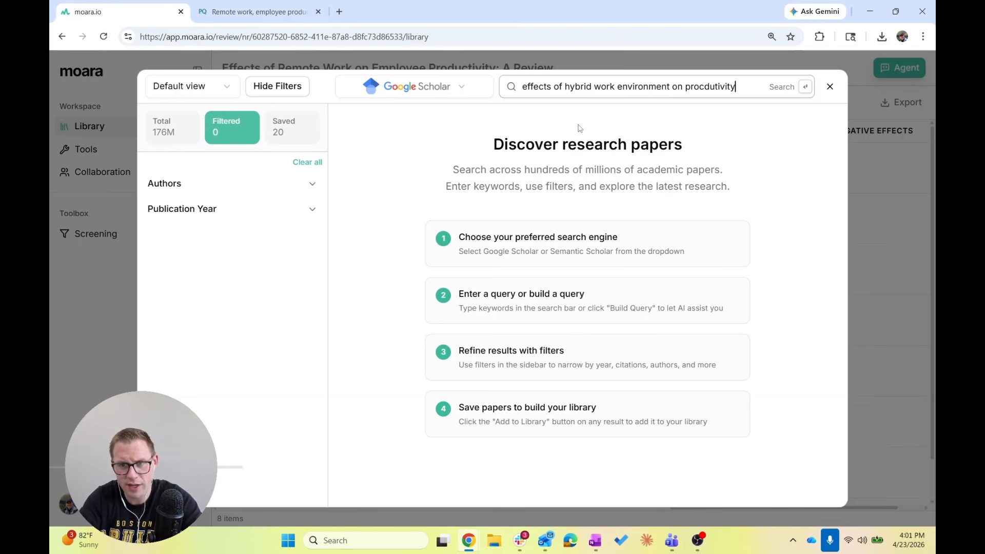
key(ctrl+shift+Left)
text(productivity)
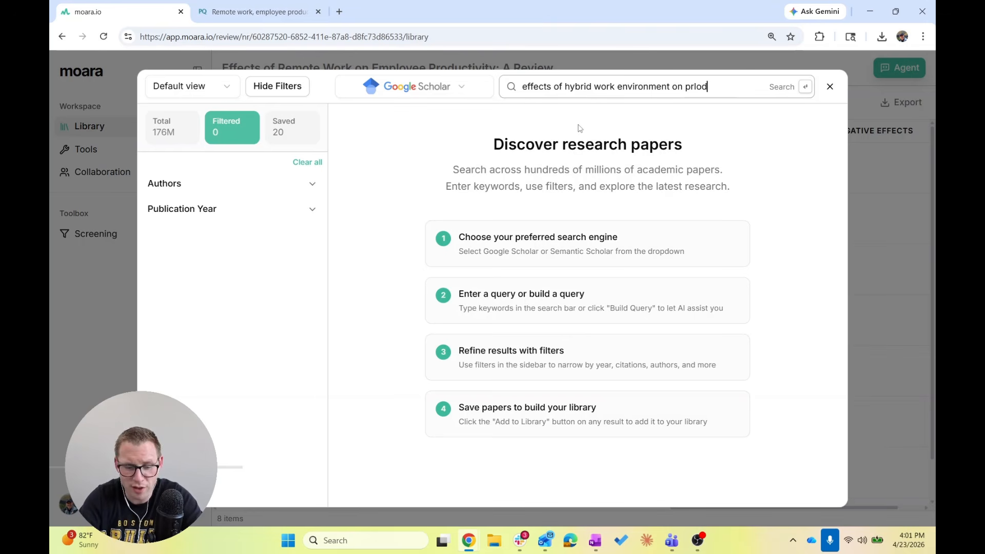
key(ctrl+Left)
key(Right)
key(Right)
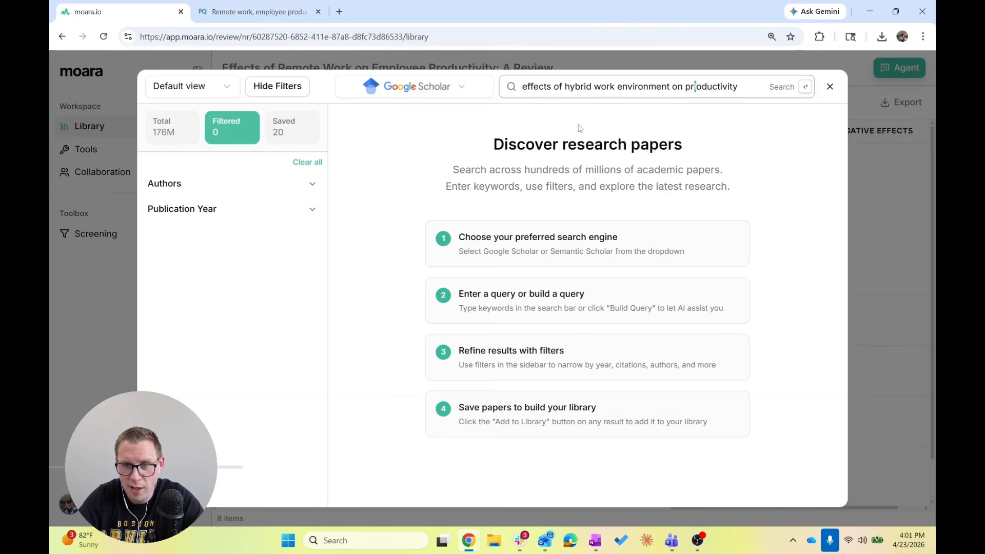
key(Delete)
key(Return)
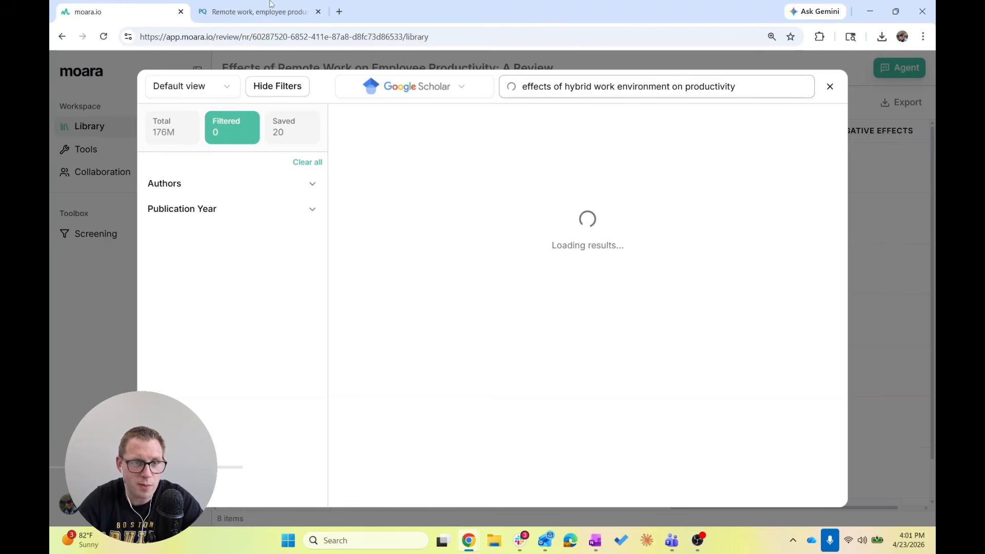
Step: Open Claude at claude.ai in the ProQuest tab and find the hybrid arrangements finding under The Broad Consensus in the remote work chat
click(256, 11)
click(257, 35)
text(claude.ai)
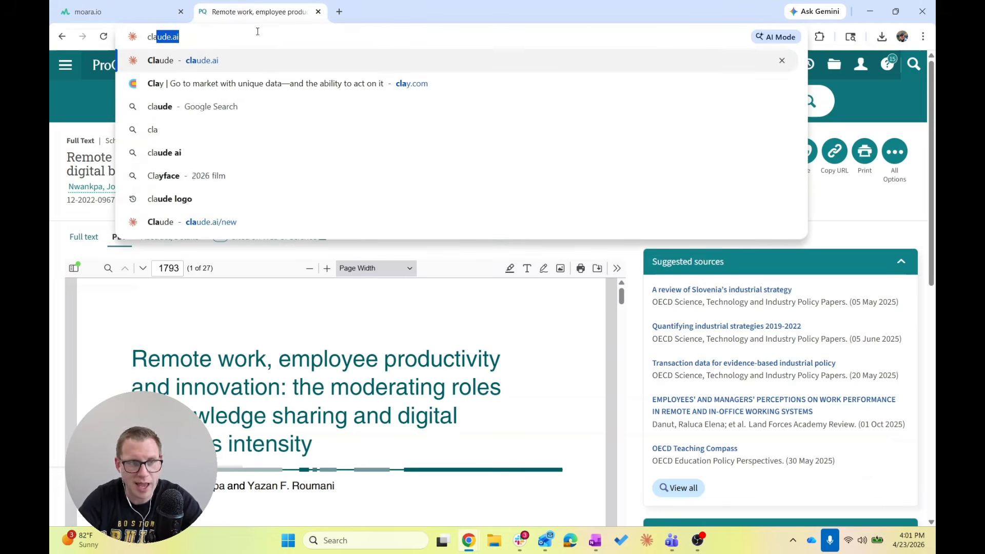
key(Return)
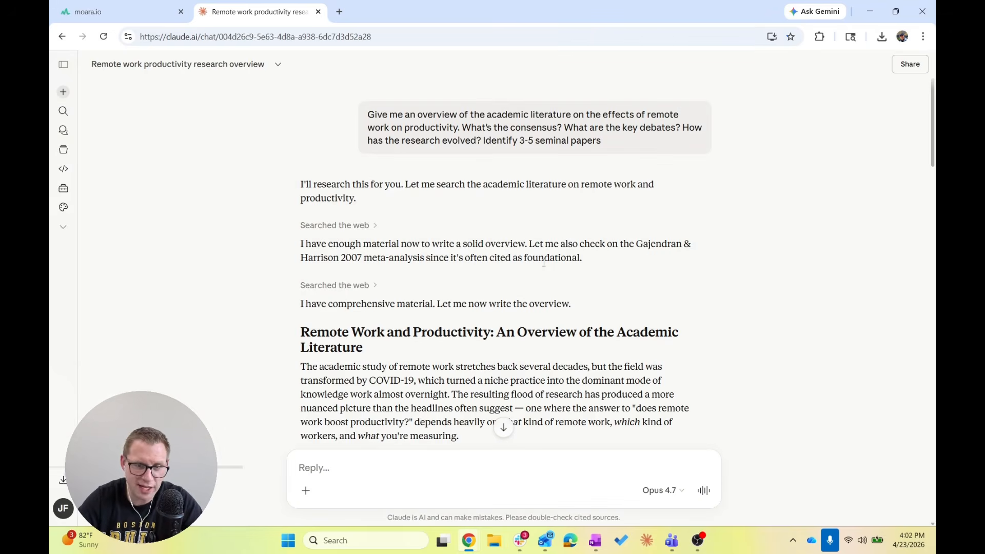
scroll(543, 263, down, 6)
scroll(544, 263, down, 9)
scroll(544, 262, up, 10)
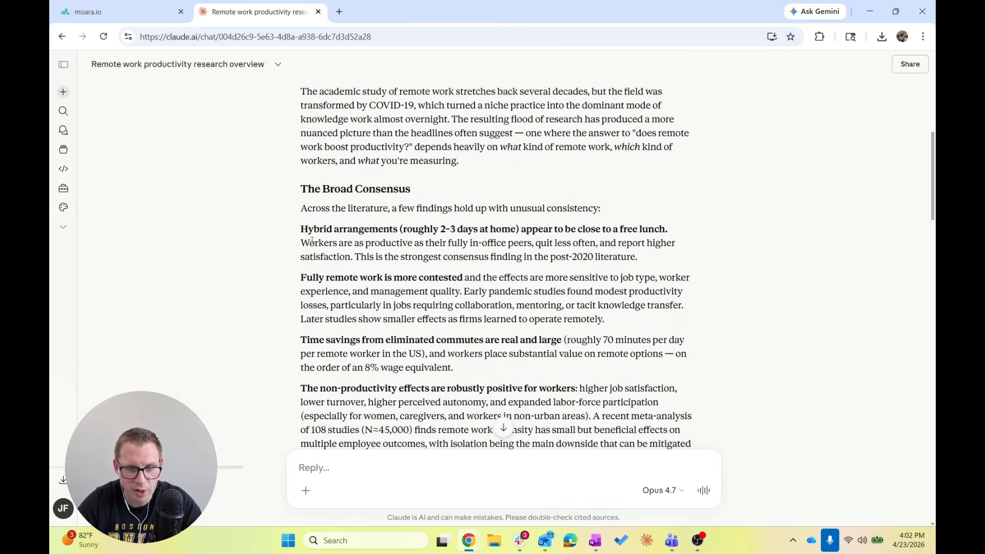
Step: Quote the "Hybrid arrangements" paragraph in a reply and ask Claude "Give me the sources you got this from"
drag(302, 229, 675, 264)
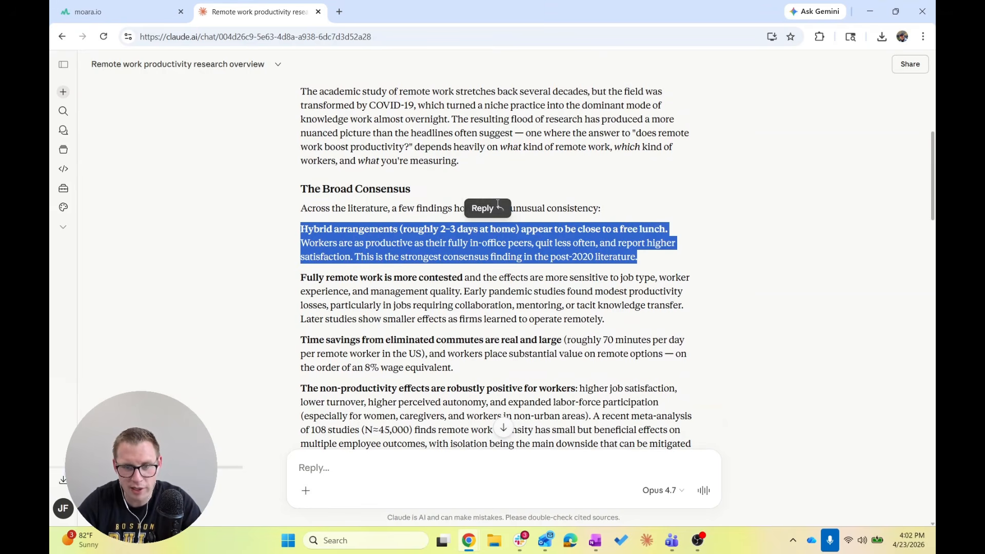
click(485, 208)
text(Tell m)
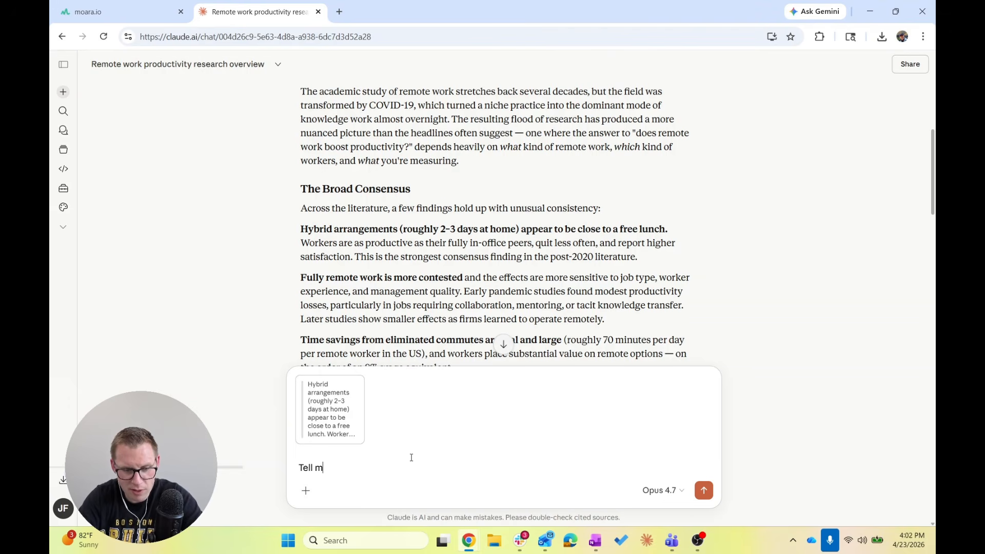
key(ctrl+a)
text(Give me actua)
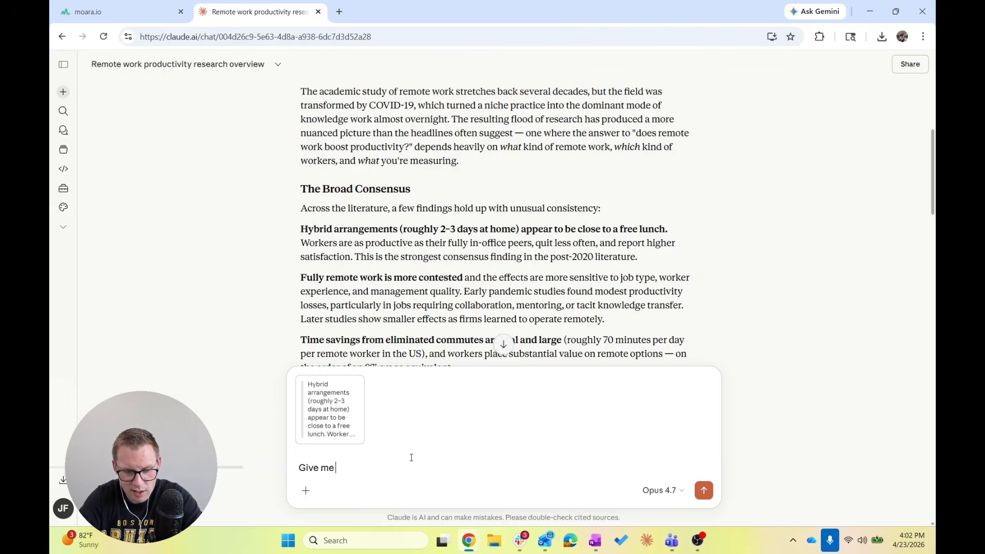
key(BackSpace)
key(BackSpace)
key(BackSpace)
key(BackSpace)
key(BackSpace)
text(the source)
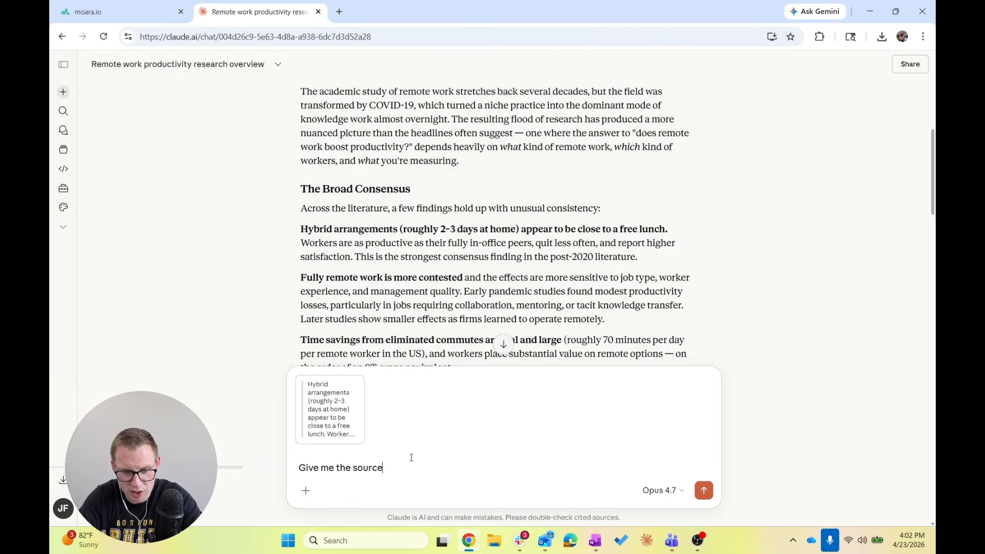
text(s you got this from)
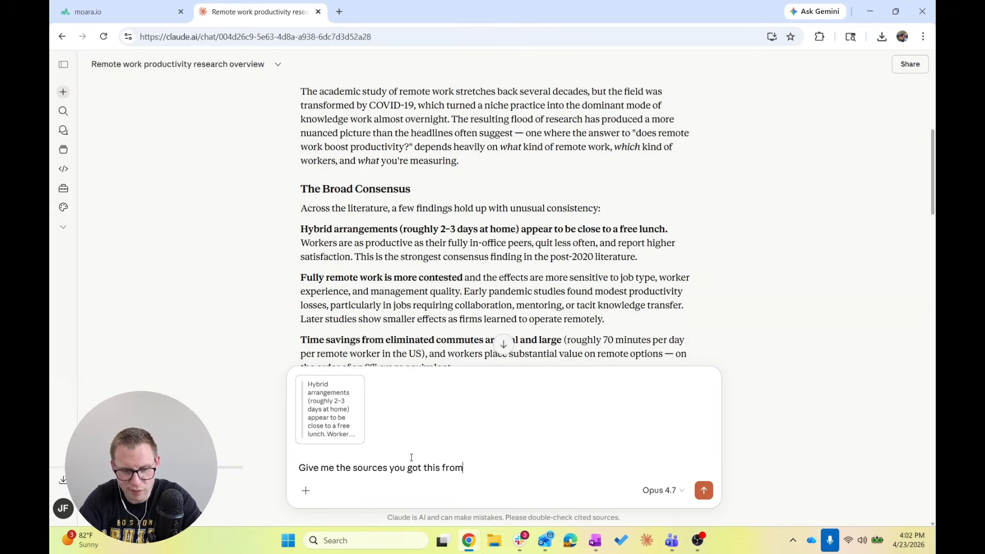
key(Return)
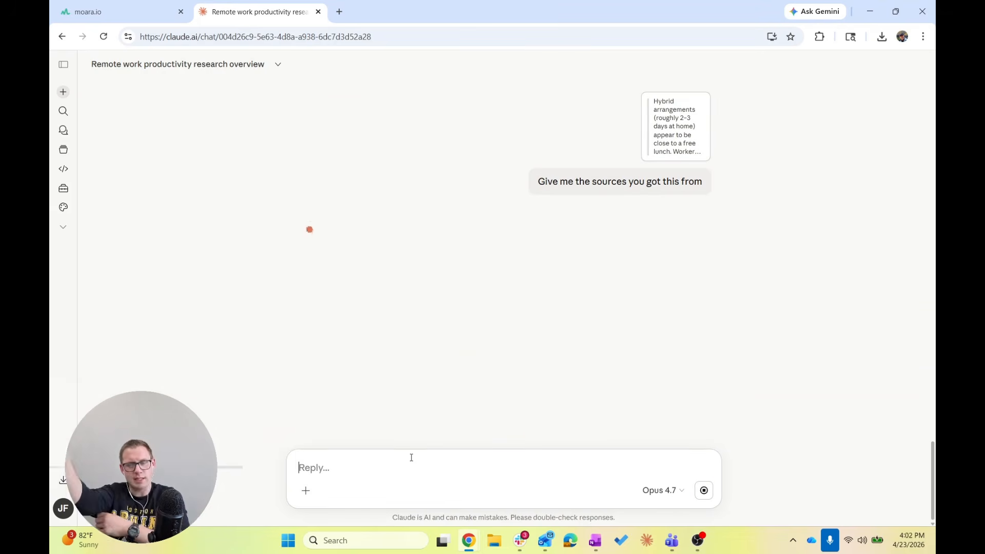
Step: In moara, add "Hybrid working–benefits and challenges for productivity and performance" and "Hybrid Work Leadership: Balancing Productivity and Employee Well-being" to the library
click(115, 6)
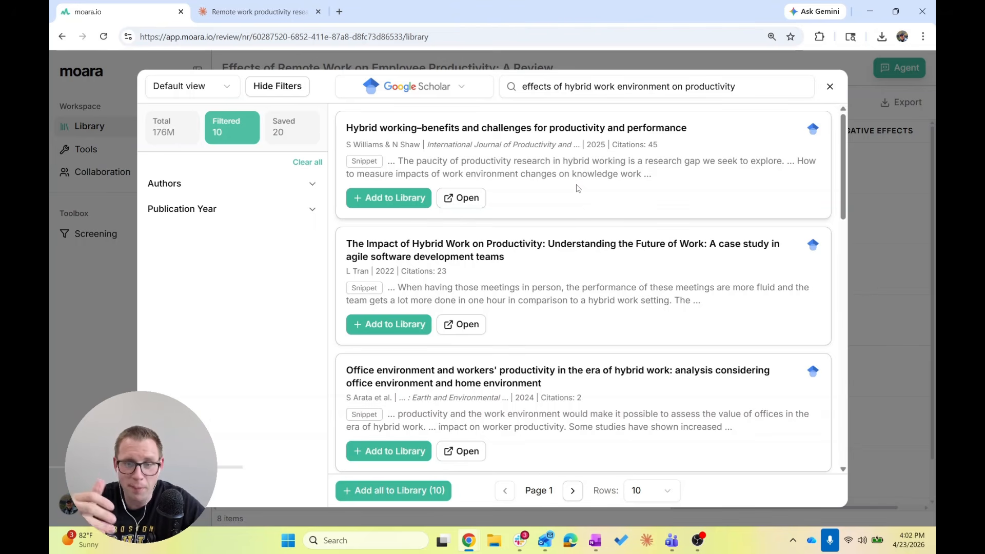
click(414, 198)
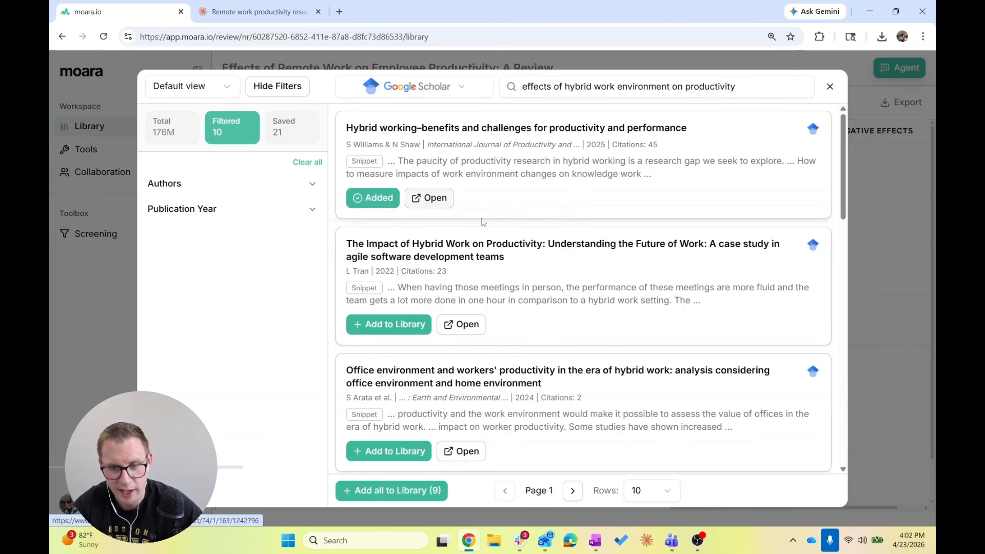
scroll(468, 223, down, 3)
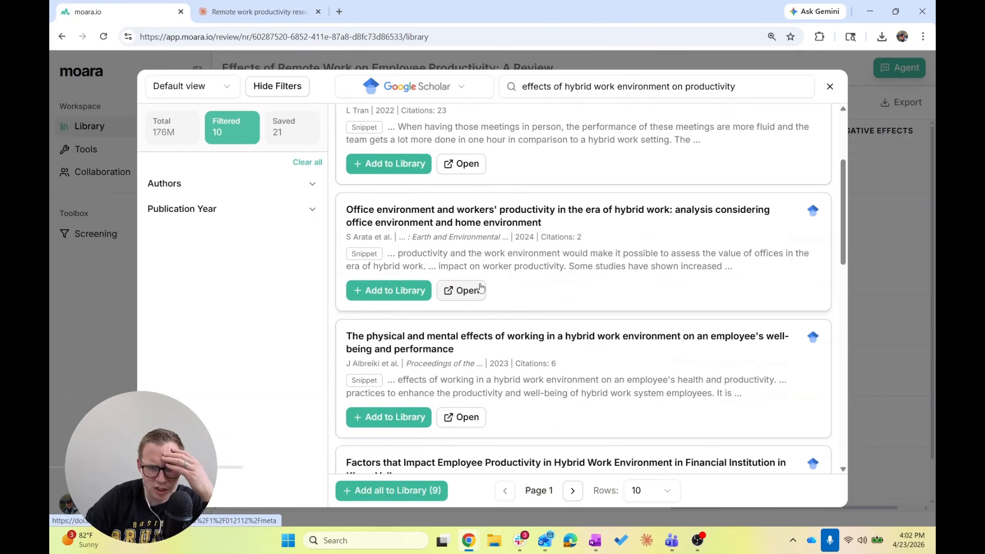
scroll(545, 152, down, 6)
scroll(544, 152, down, 5)
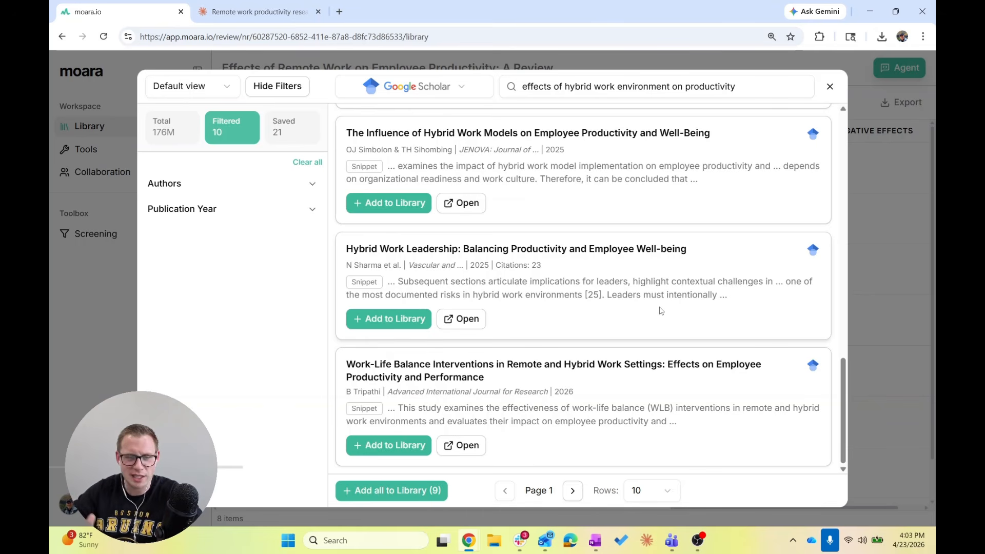
scroll(603, 298, up, 1)
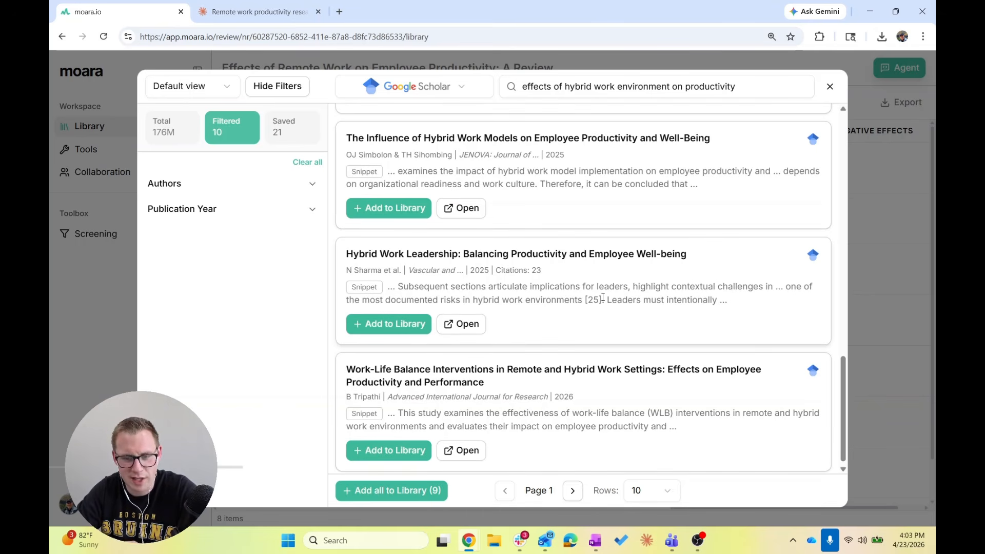
scroll(603, 298, down, 1)
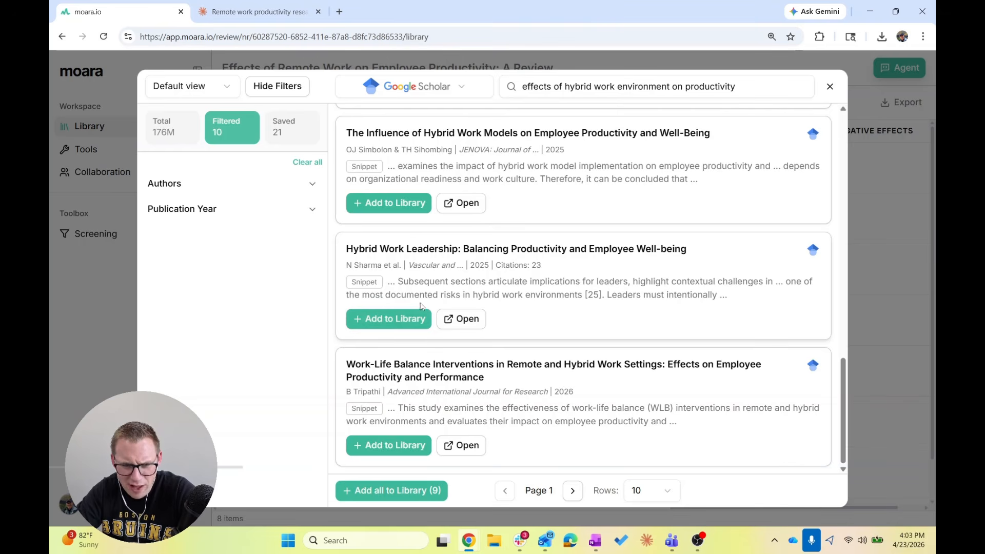
click(408, 316)
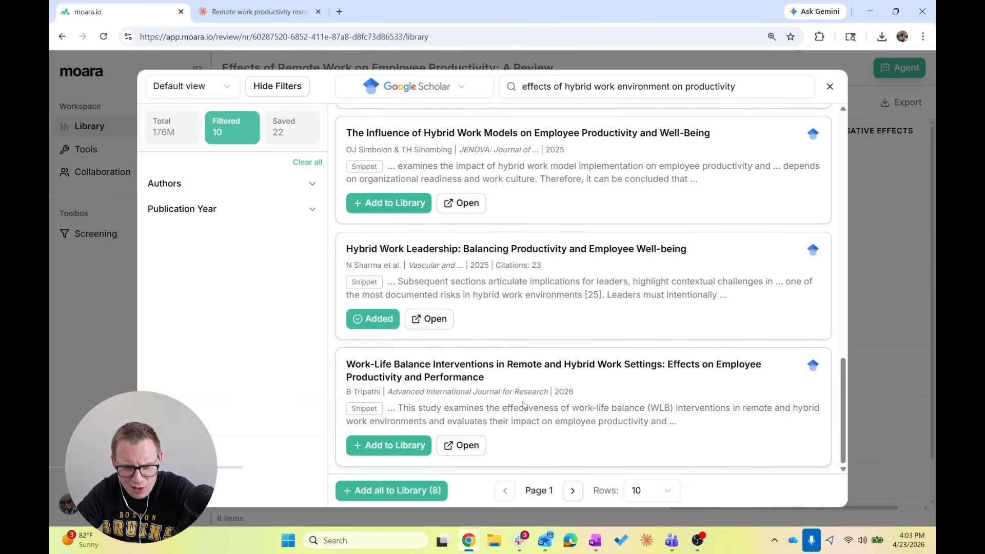
Step: Look back over the remaining search results, close the search and look across the library's columns
scroll(521, 404, up, 4)
scroll(548, 244, down, 3)
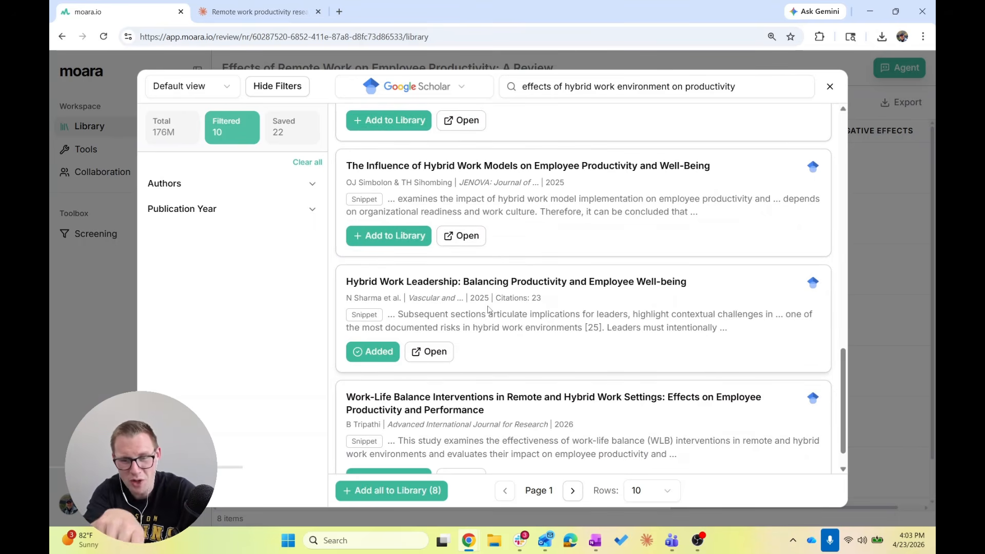
scroll(488, 308, up, 4)
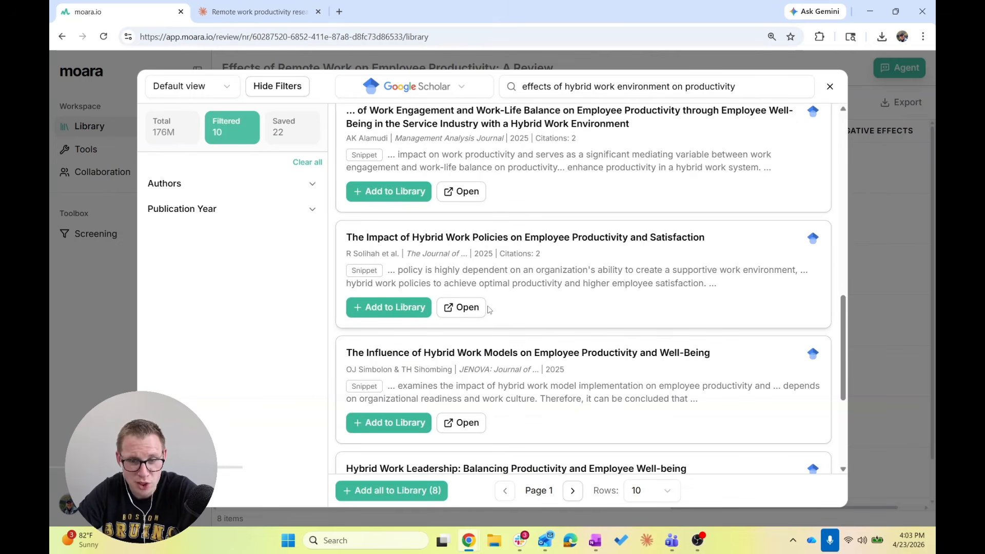
scroll(488, 309, up, 10)
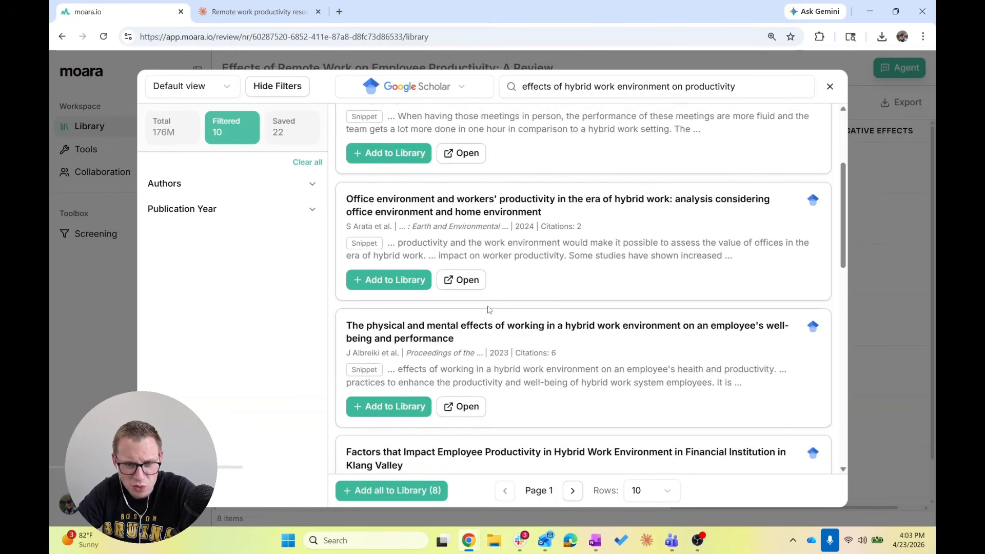
click(107, 230)
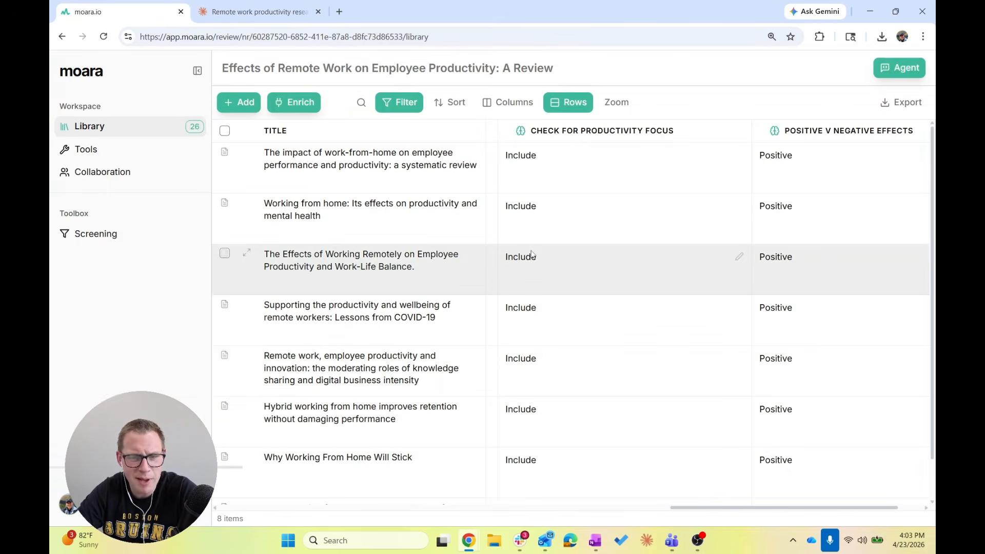
scroll(533, 254, right, 1)
scroll(532, 255, right, 5)
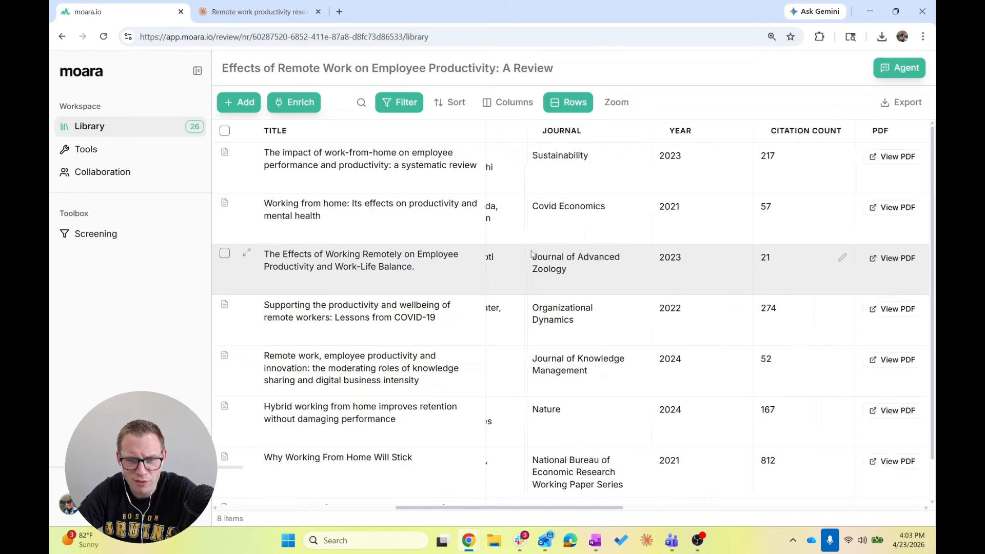
Step: Switch to the Claude chat and open the CNBC citation of the primary source in its own tab
click(255, 11)
scroll(420, 284, down, 2)
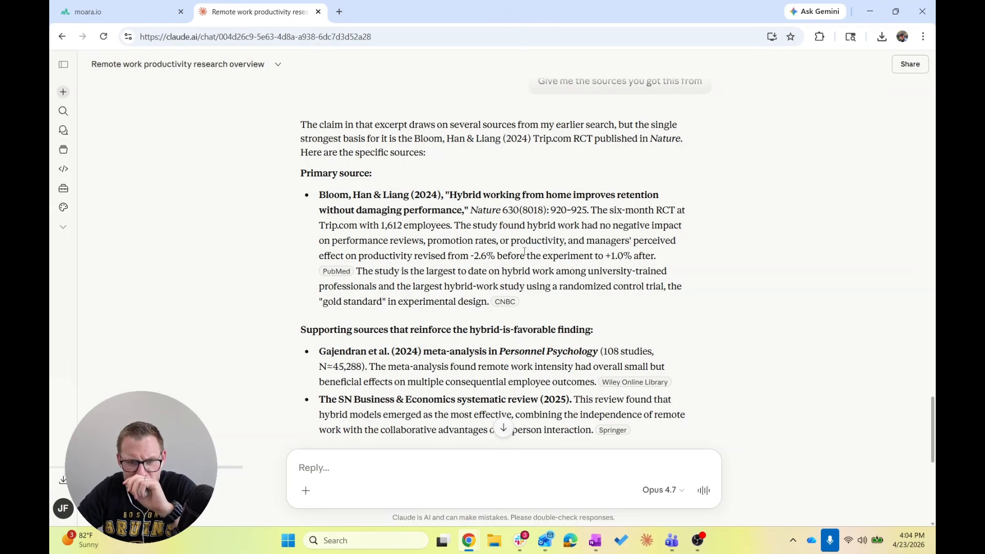
click(507, 306)
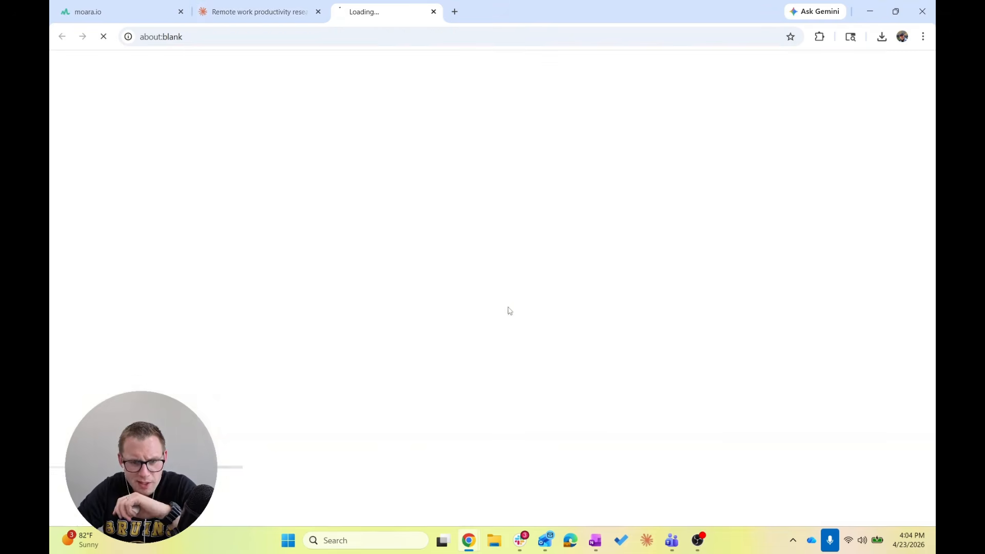
click(284, 9)
Step: Open the Wiley Online Library and Springer citations of the supporting sources in separate tabs, keeping the Claude chat in view
scroll(442, 325, down, 2)
scroll(441, 325, down, 1)
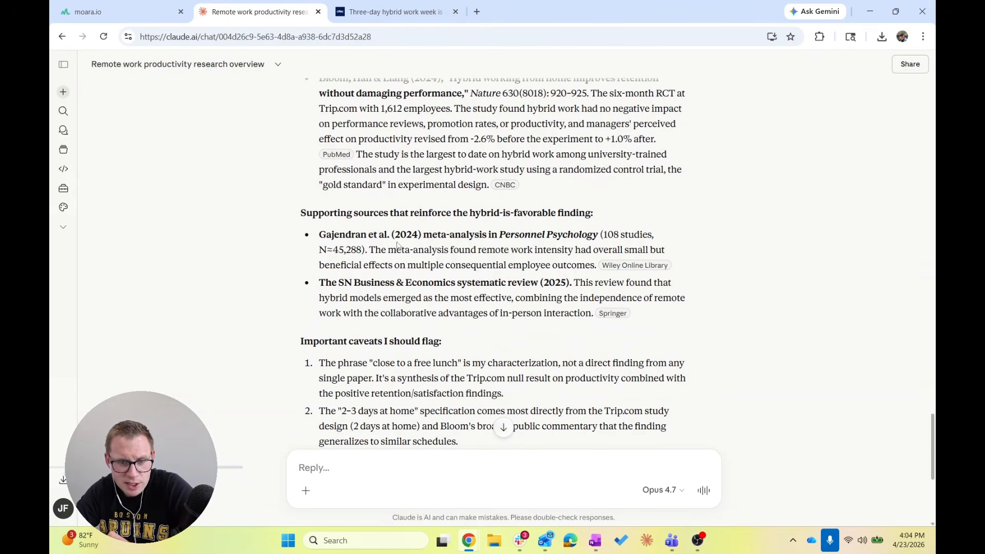
click(635, 266)
key(ctrl+1)
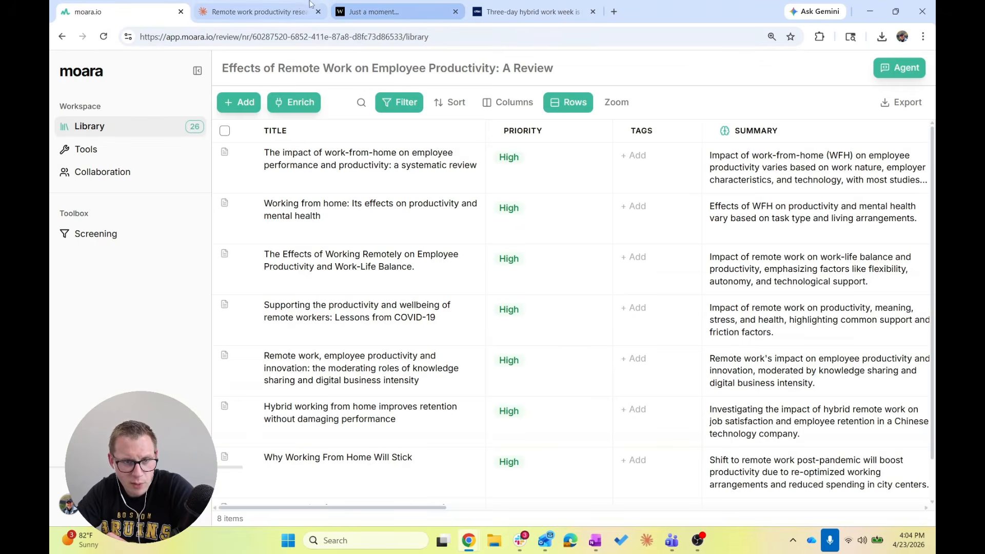
key(ctrl+2)
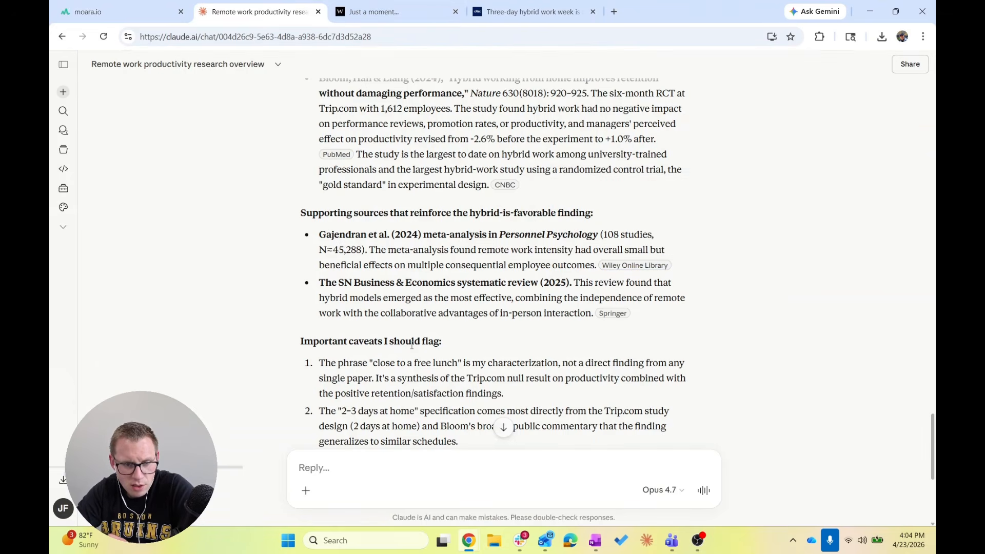
scroll(388, 266, down, 1)
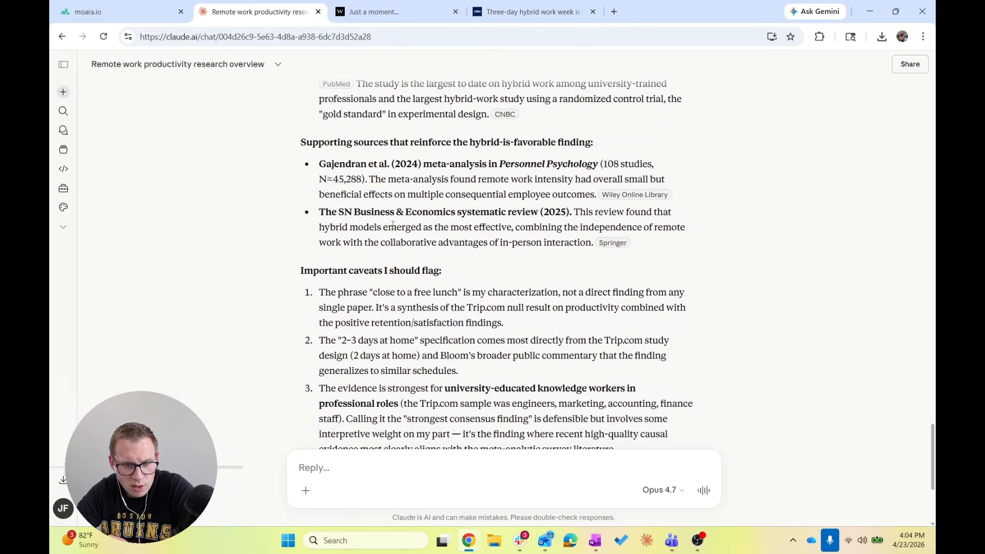
click(613, 242)
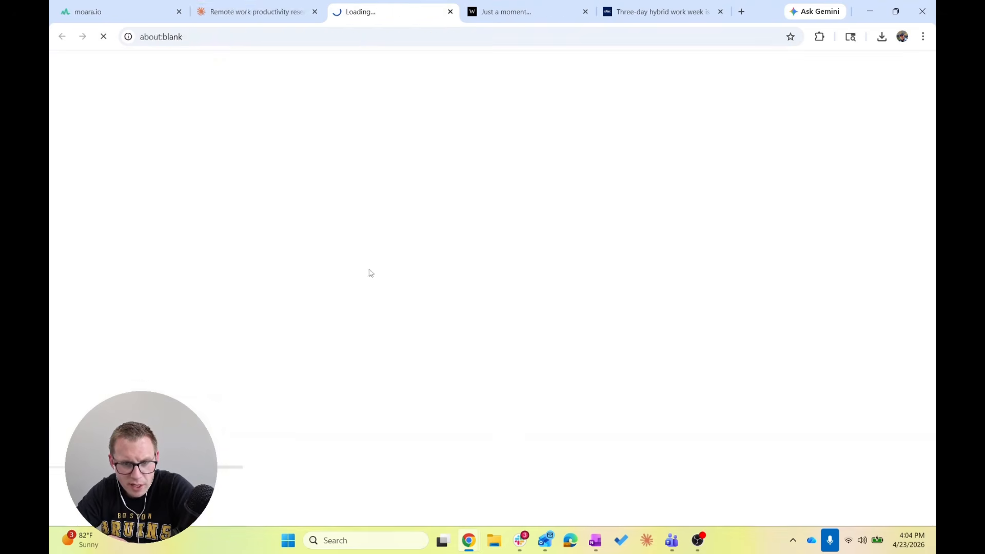
click(222, 4)
Step: Review the cited sources in Claude's reply and move the CNBC article's tab directly beside the chat tab
scroll(389, 240, down, 3)
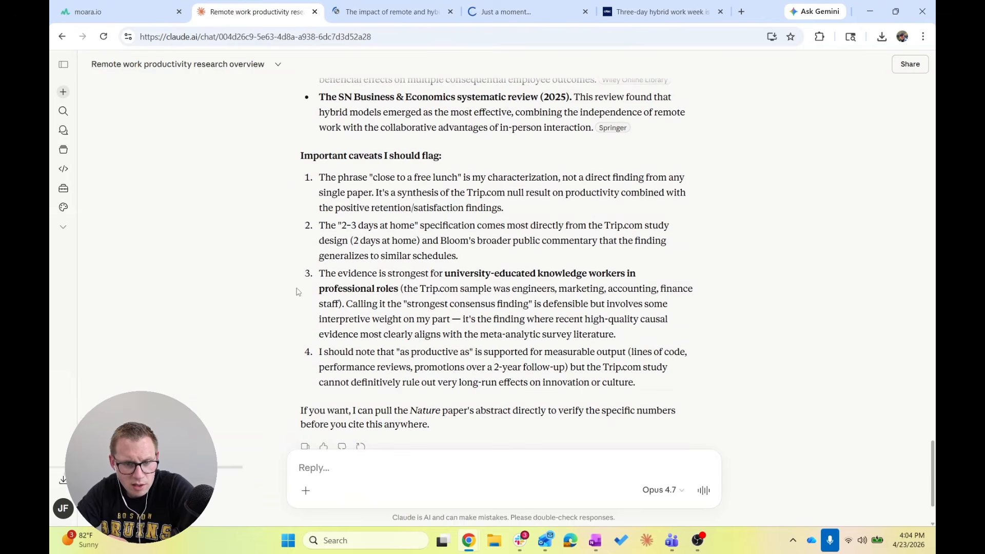
scroll(389, 240, up, 5)
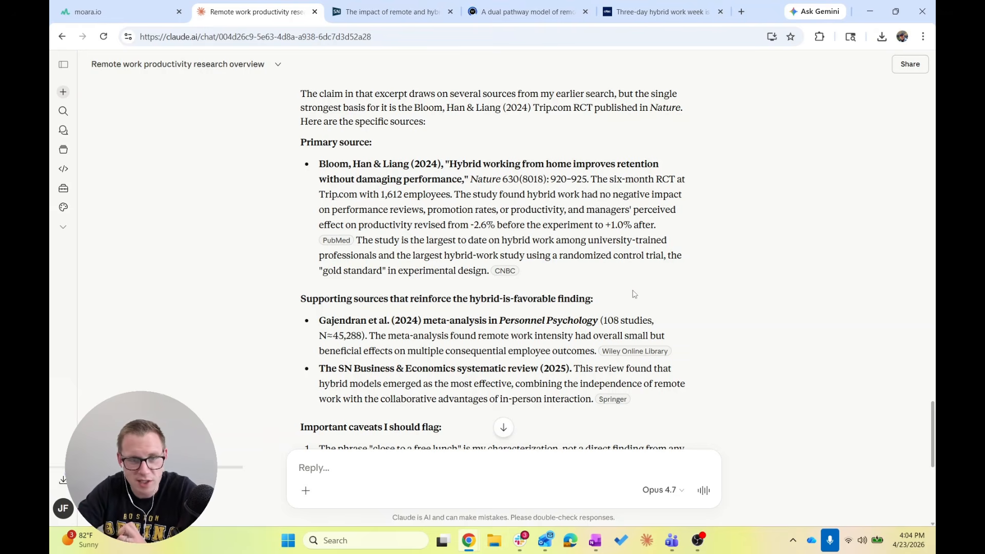
scroll(635, 294, down, 3)
drag(635, 11, 409, 4)
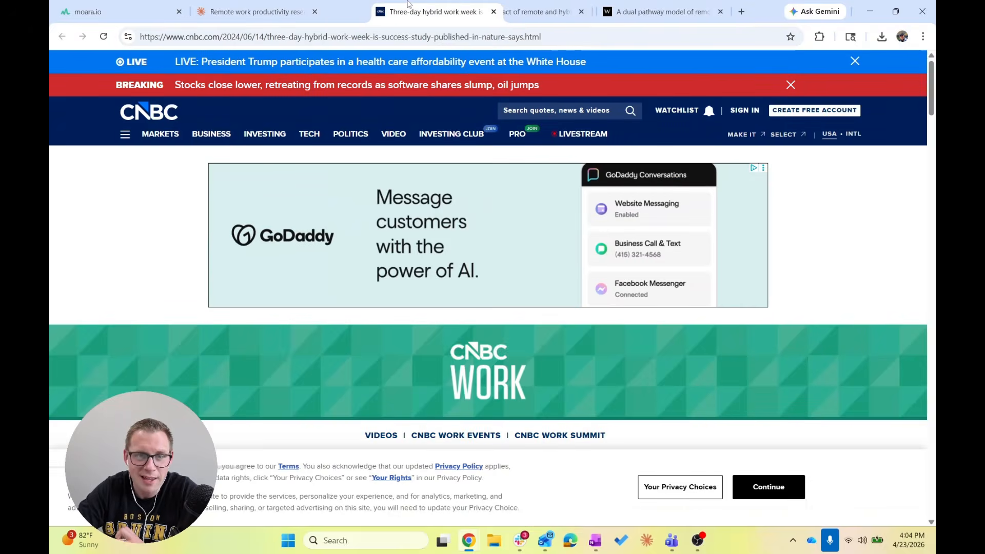
click(256, 11)
right_click(281, 216)
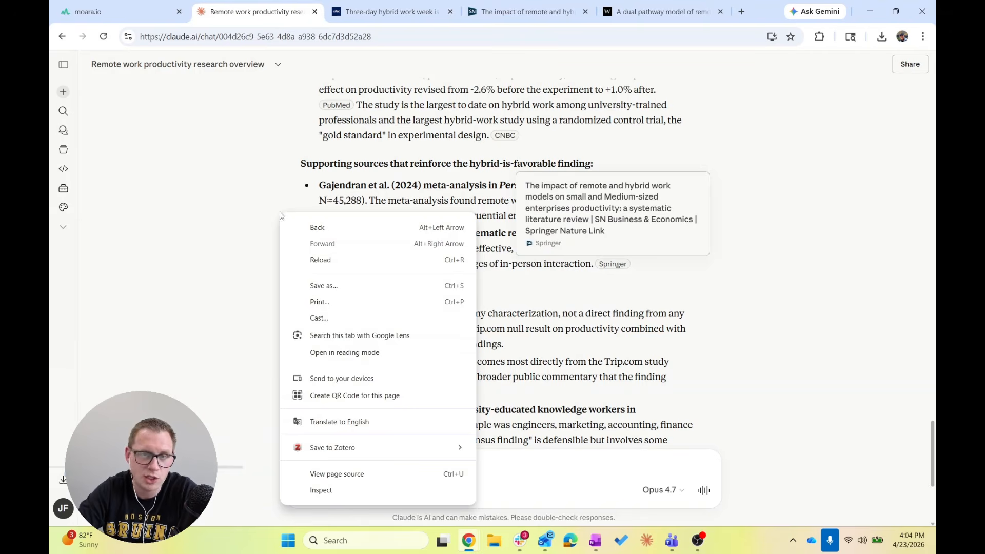
click(253, 204)
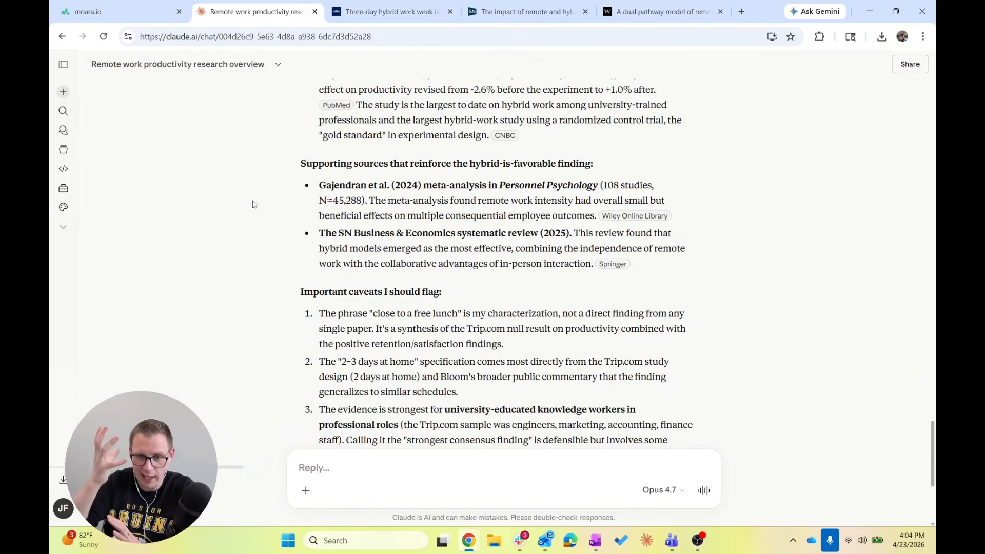
Step: Read the caveats in Claude's reply, switch to the CNBC article and accept its privacy notice
scroll(253, 205, down, 3)
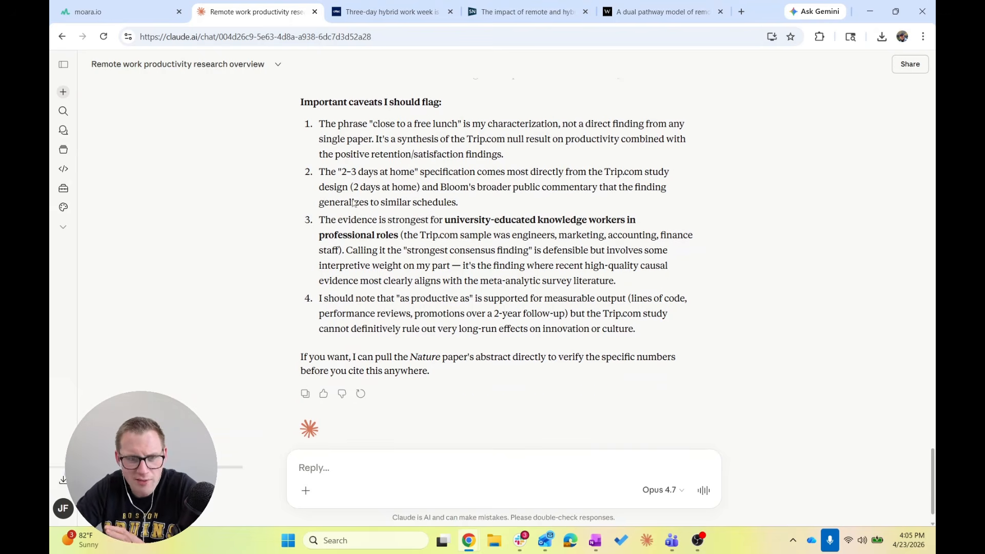
click(349, 11)
scroll(421, 226, down, 5)
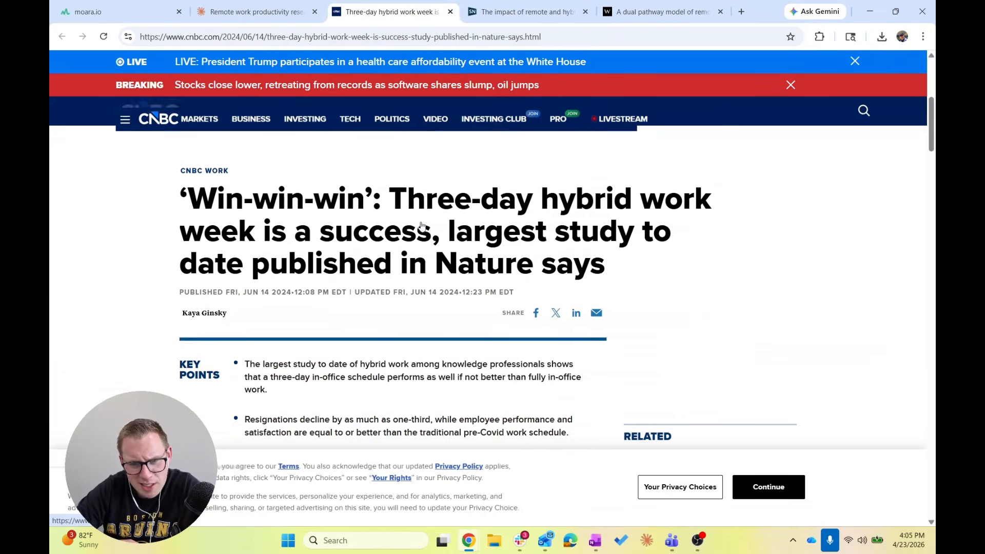
click(769, 487)
scroll(533, 324, down, 1)
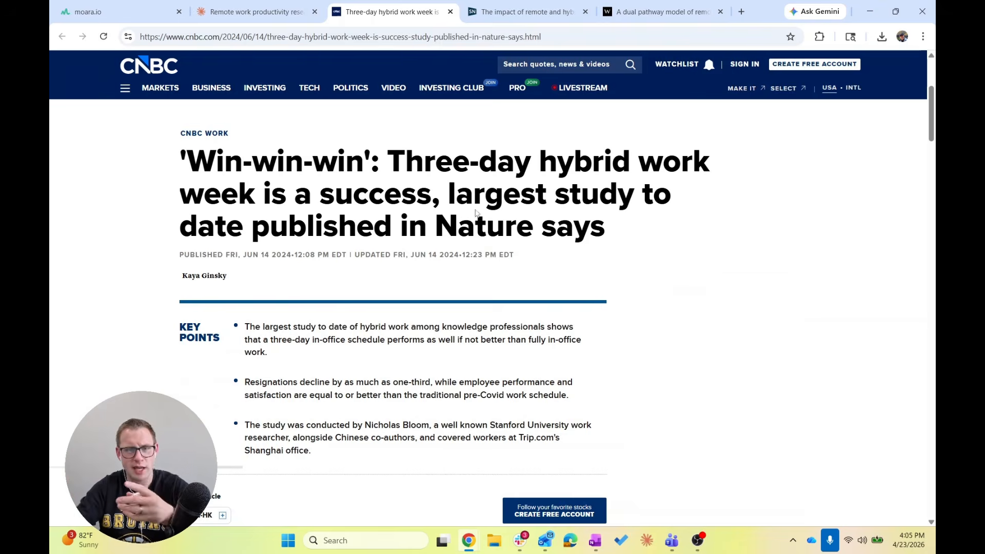
Step: Glance at the Springer and Wiley sources, then examine the opening paragraphs of the CNBC article for its study link
click(528, 11)
click(647, 7)
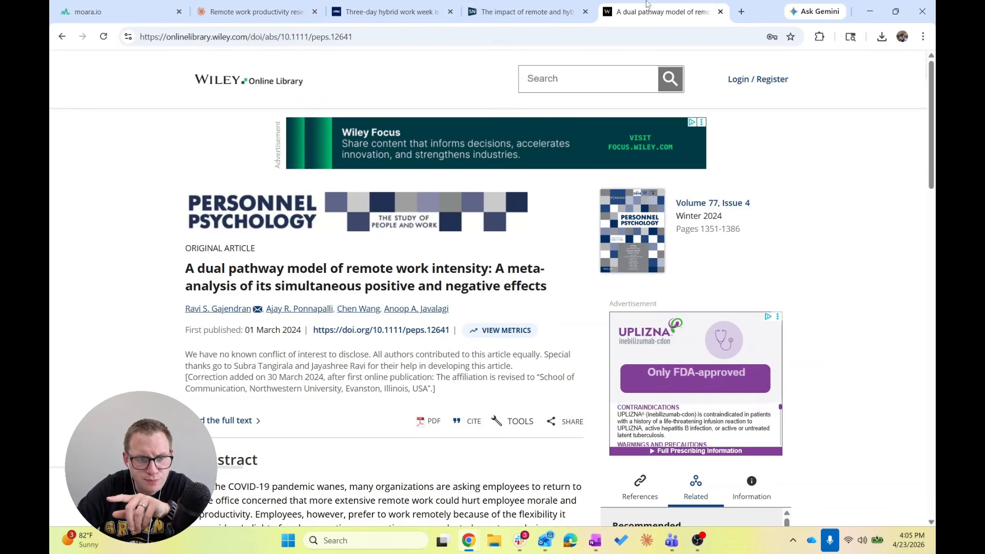
click(527, 7)
click(390, 11)
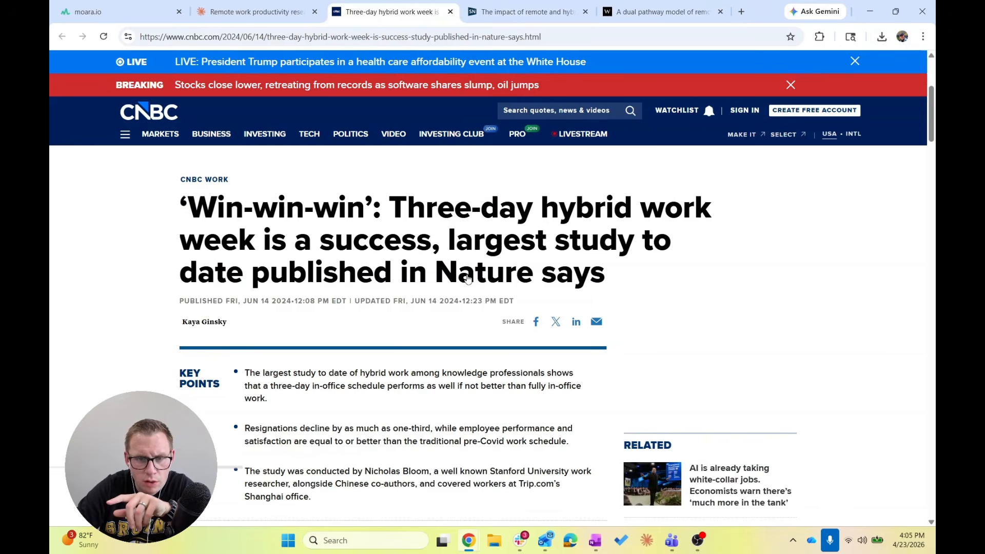
scroll(411, 354, down, 10)
scroll(410, 353, down, 1)
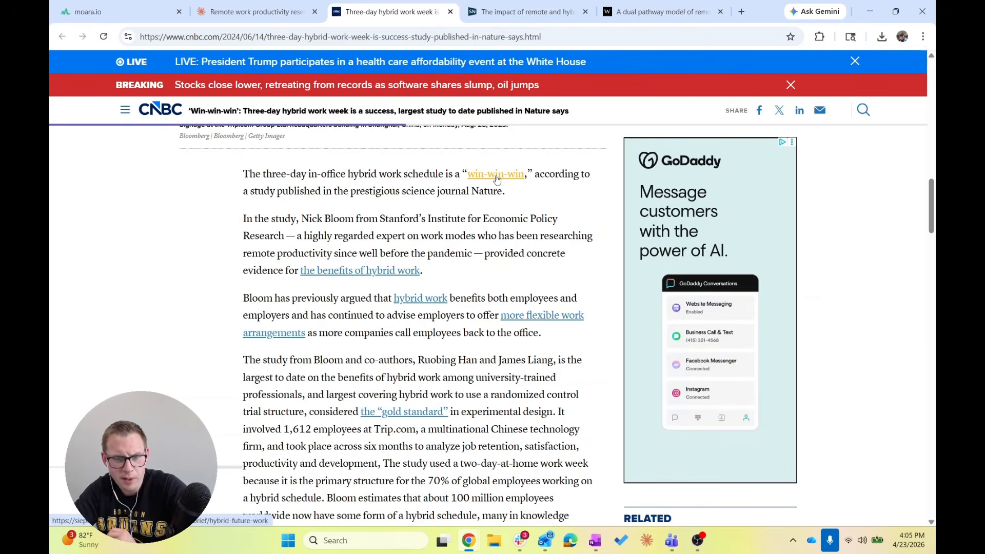
Step: Follow the CNBC article's "win-win-win" link and skim the Stanford policy brief's text and figures
click(496, 175)
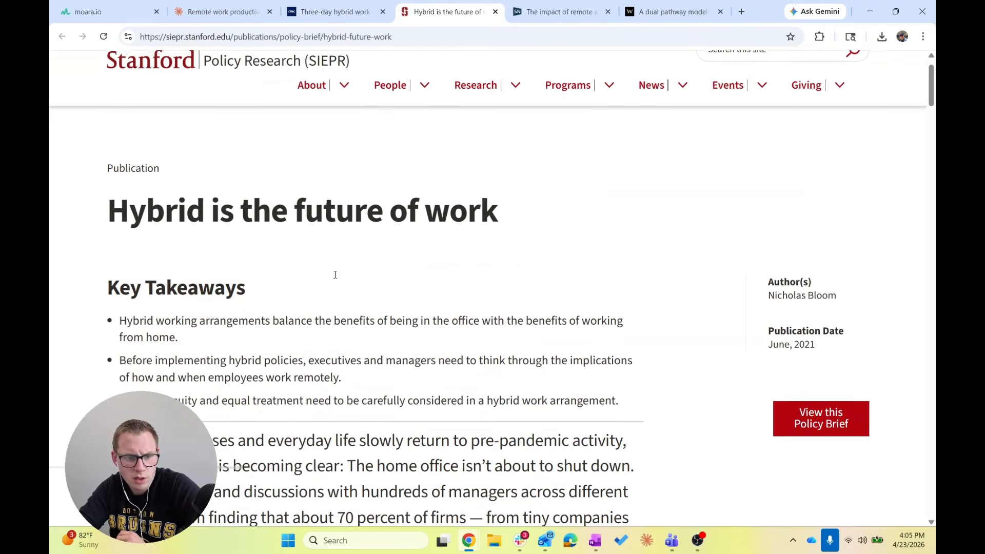
click(335, 11)
click(491, 15)
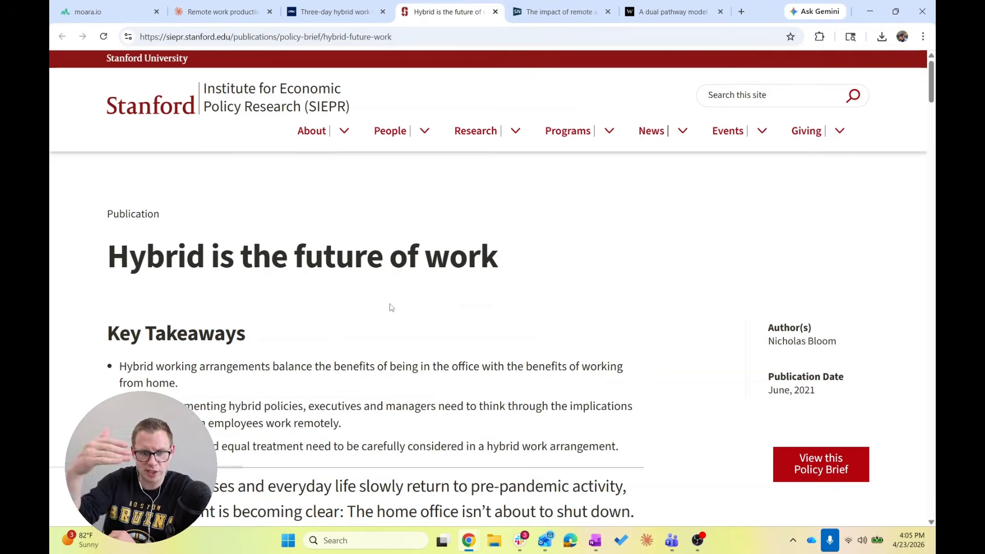
scroll(391, 306, down, 4)
scroll(380, 289, down, 15)
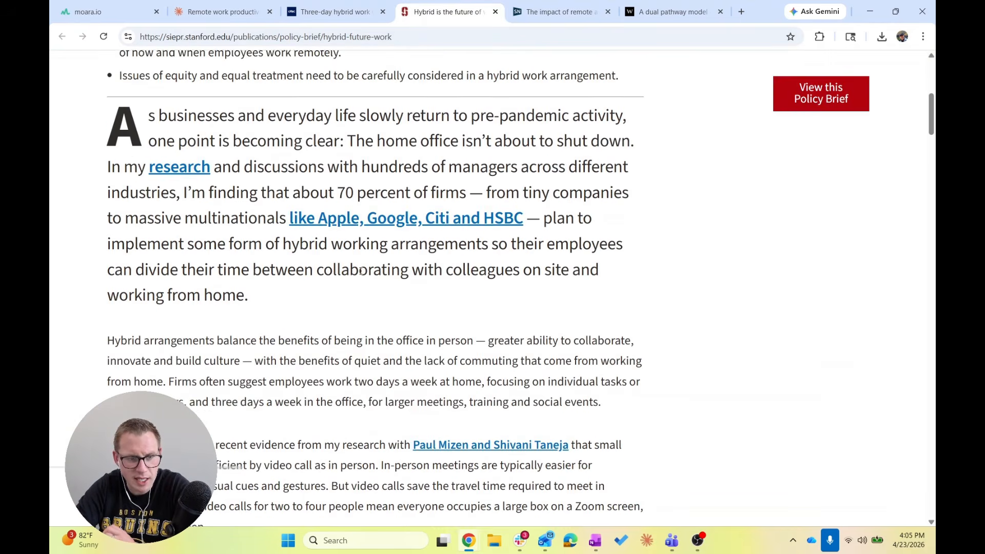
scroll(361, 271, up, 3)
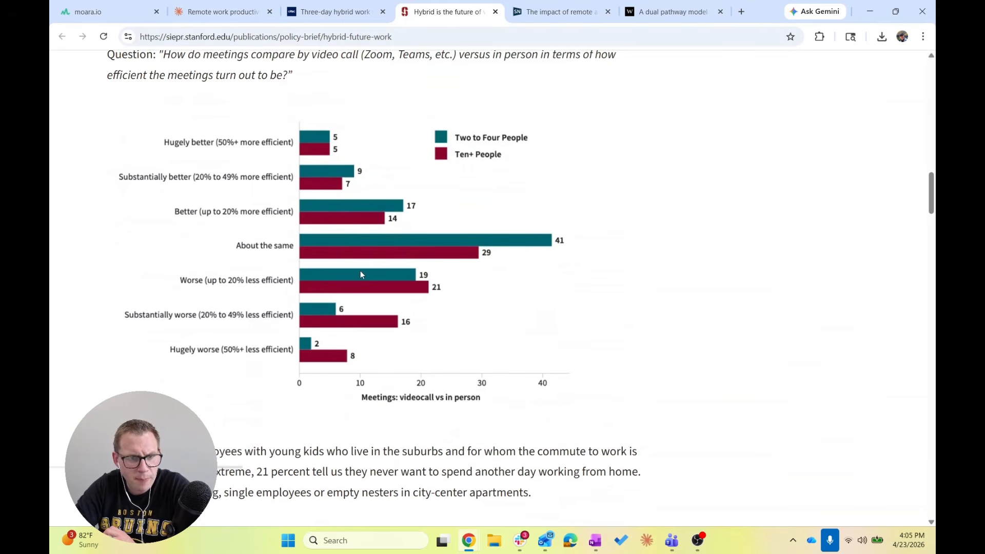
scroll(321, 150, down, 20)
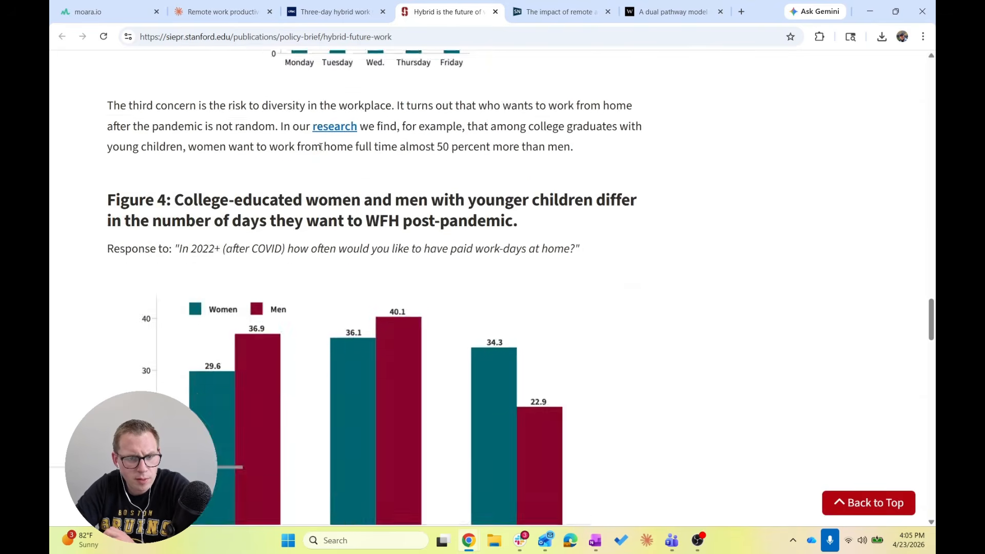
scroll(321, 150, down, 10)
Step: Return to the CNBC article and follow its "the benefits of hybrid work" link to the original study's title and abstract
key(ctrl+shift+Tab)
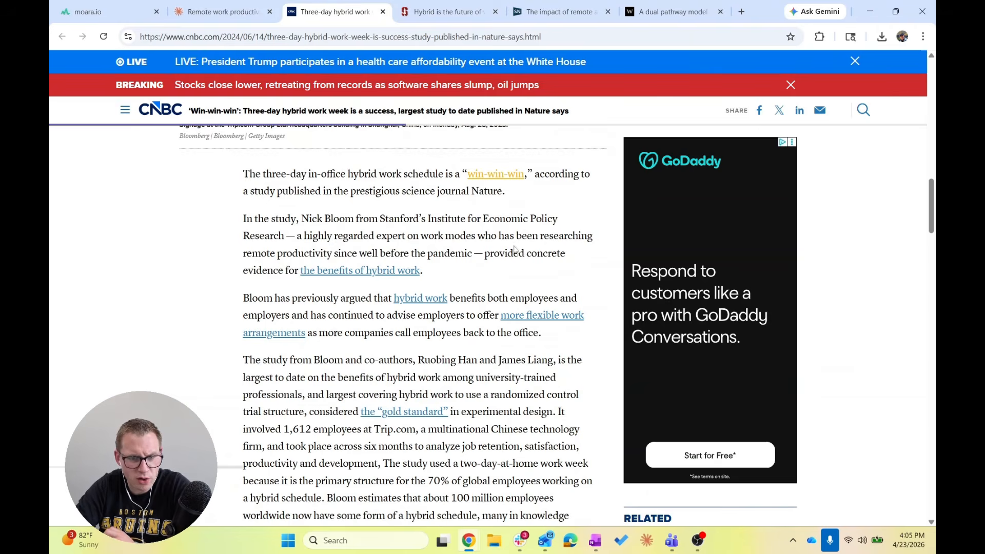
scroll(474, 255, down, 2)
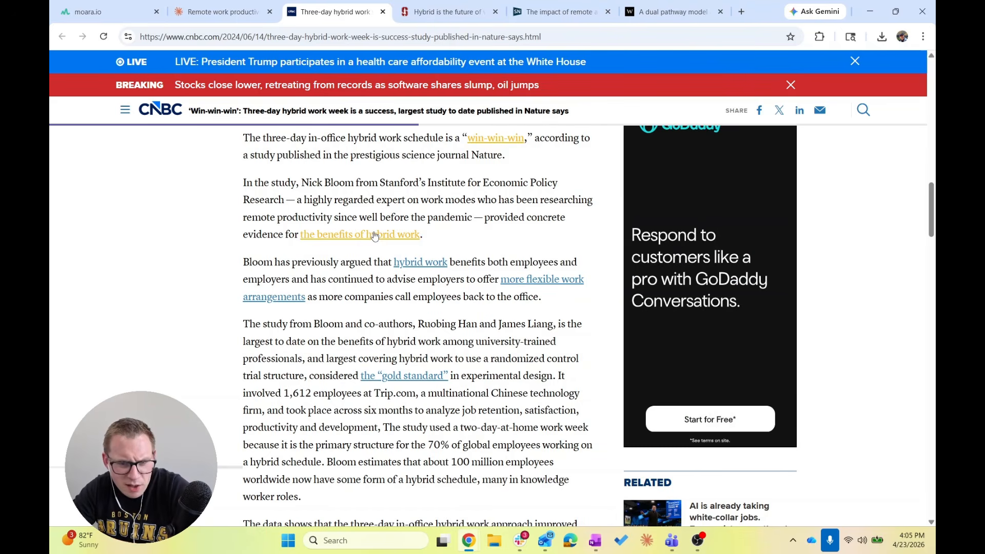
click(339, 235)
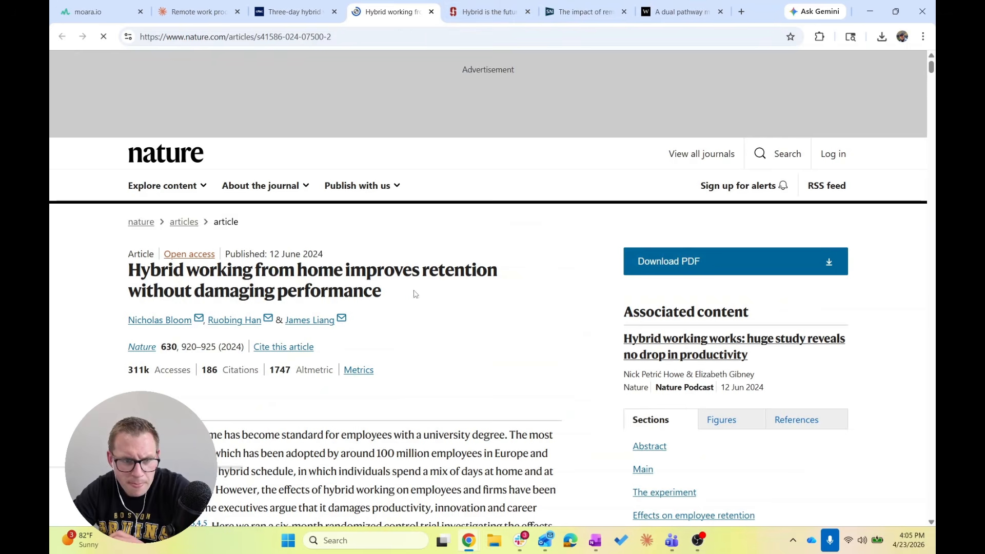
scroll(430, 285, down, 2)
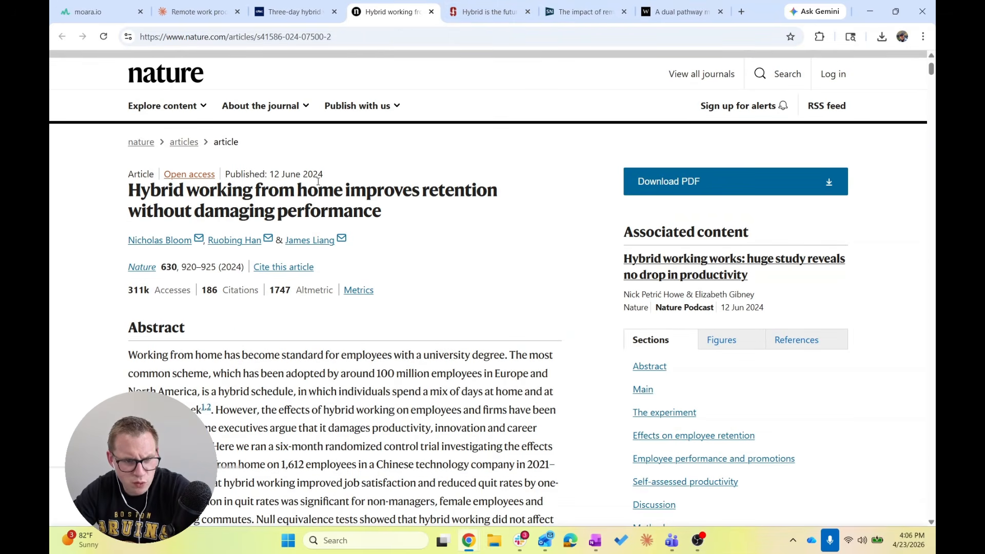
Step: Switch to the Moara library, search it for "reten" and open the paper "Hybrid working from home improves retention without damaging performance"
click(200, 10)
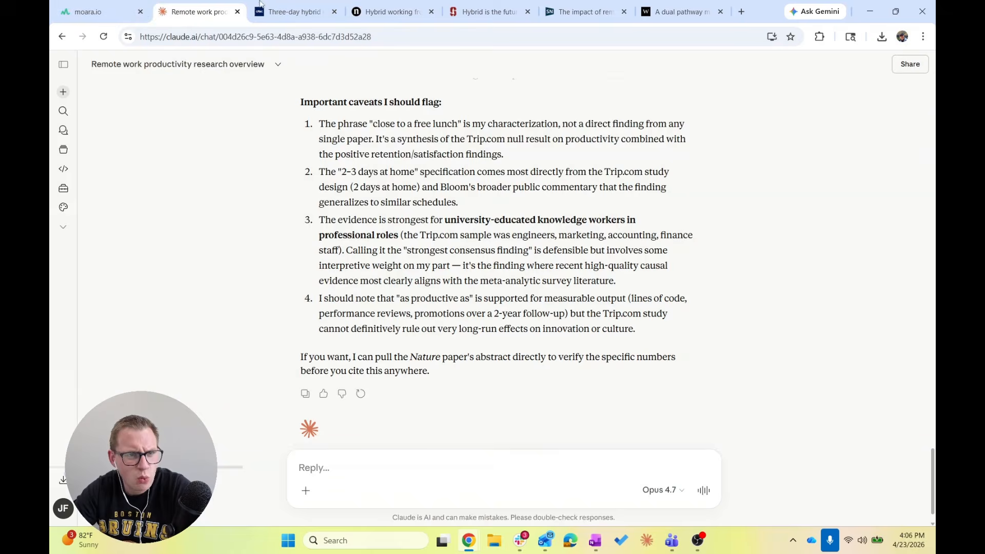
click(114, 8)
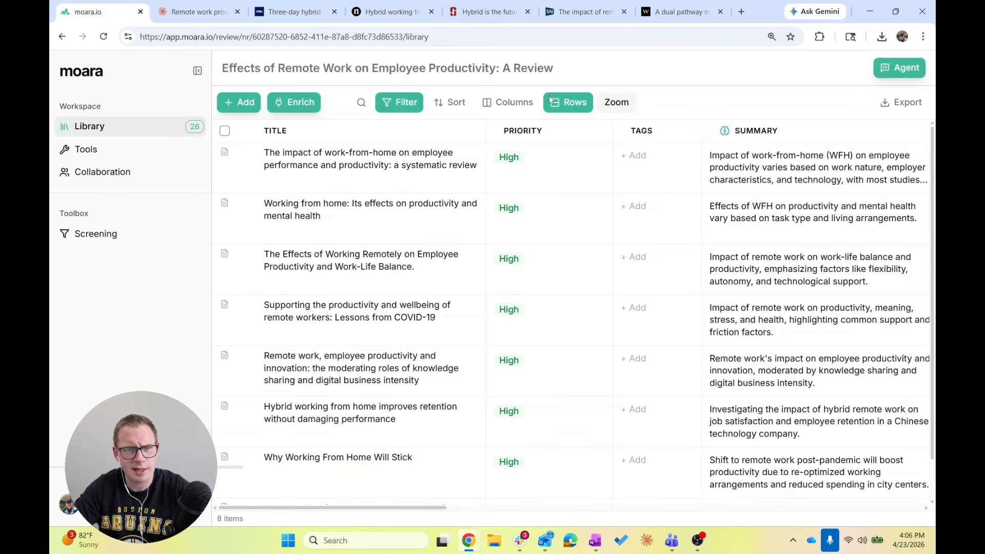
click(361, 102)
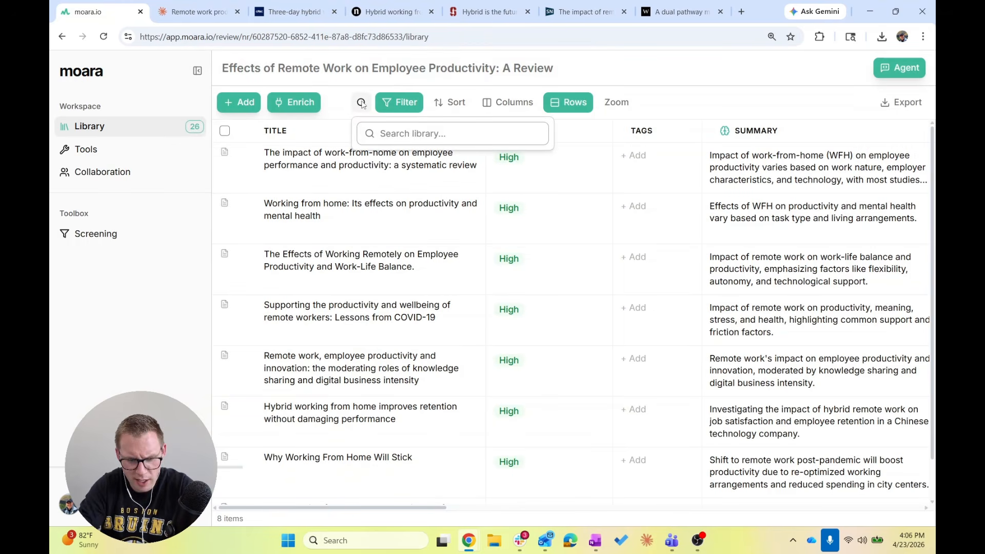
text(reten)
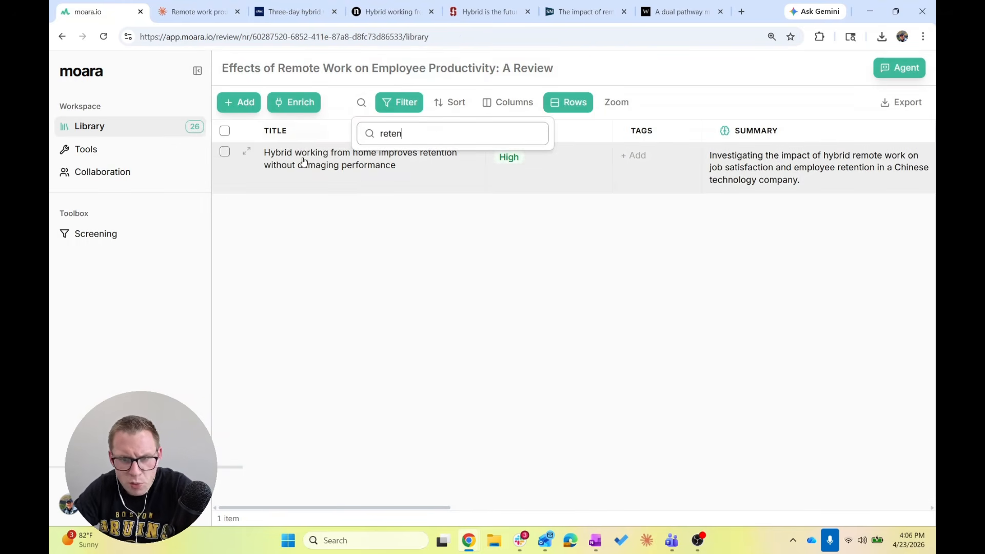
click(303, 161)
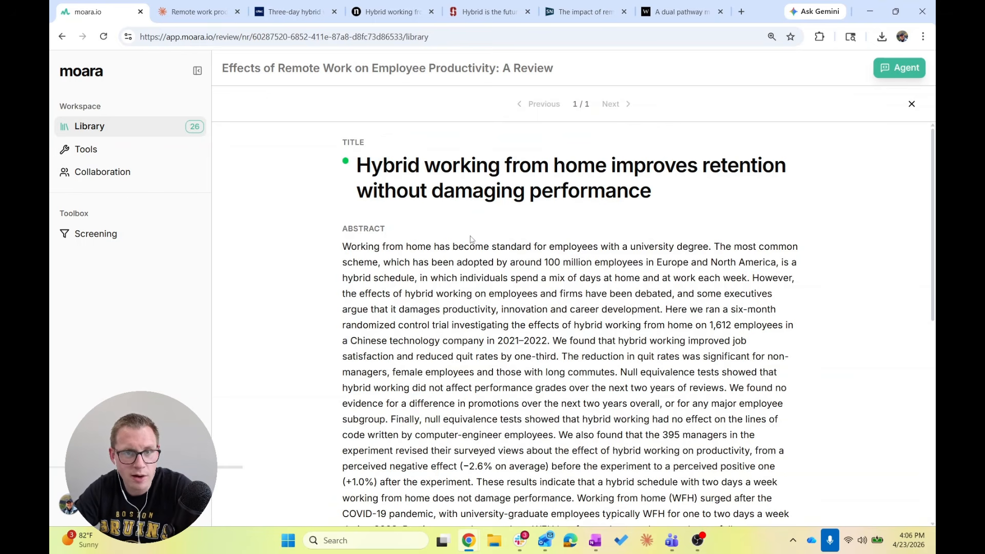
Step: Switch to the Claude chat and highlight the full paragraph on hybrid arrangements under The Broad Consensus
click(218, 10)
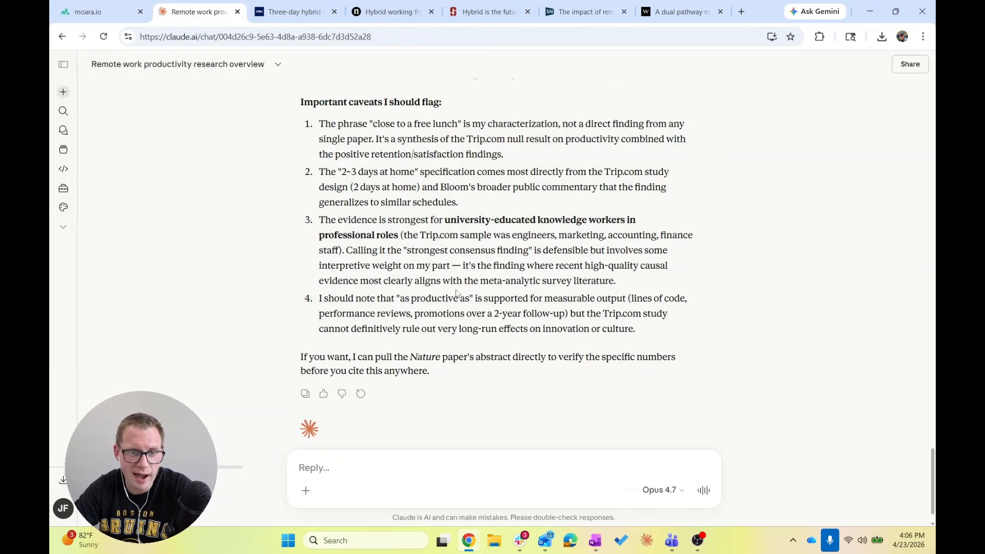
scroll(456, 294, up, 20)
scroll(457, 290, down, 5)
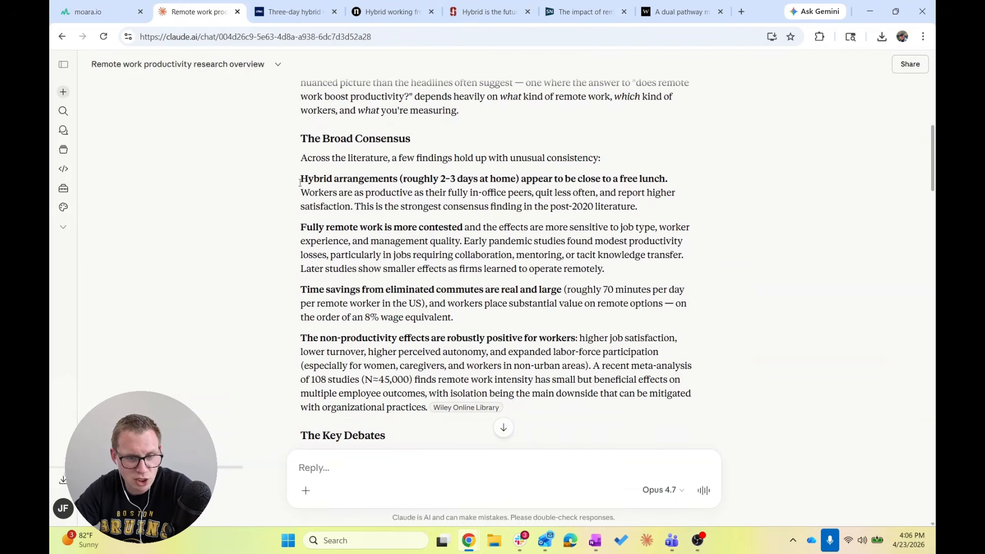
drag(299, 178, 464, 226)
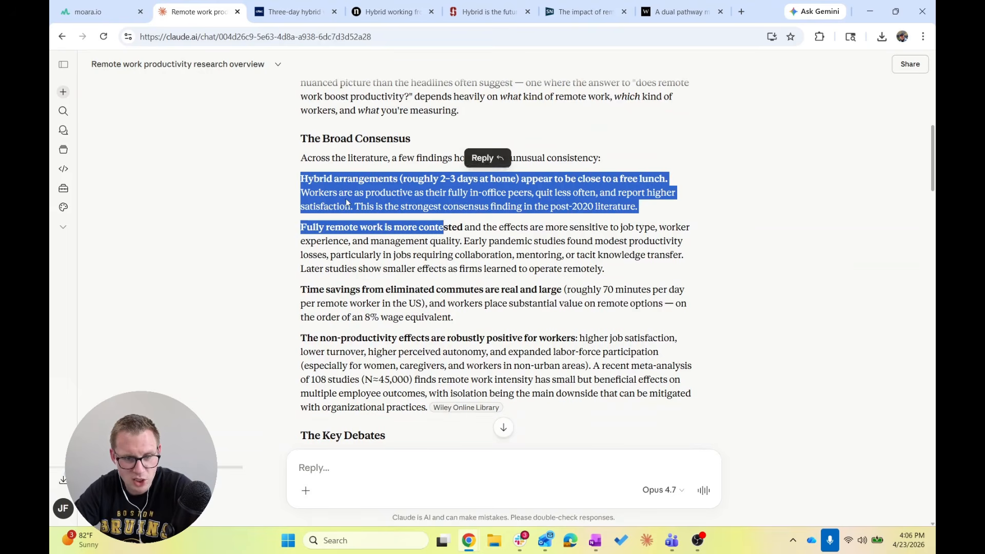
click(347, 203)
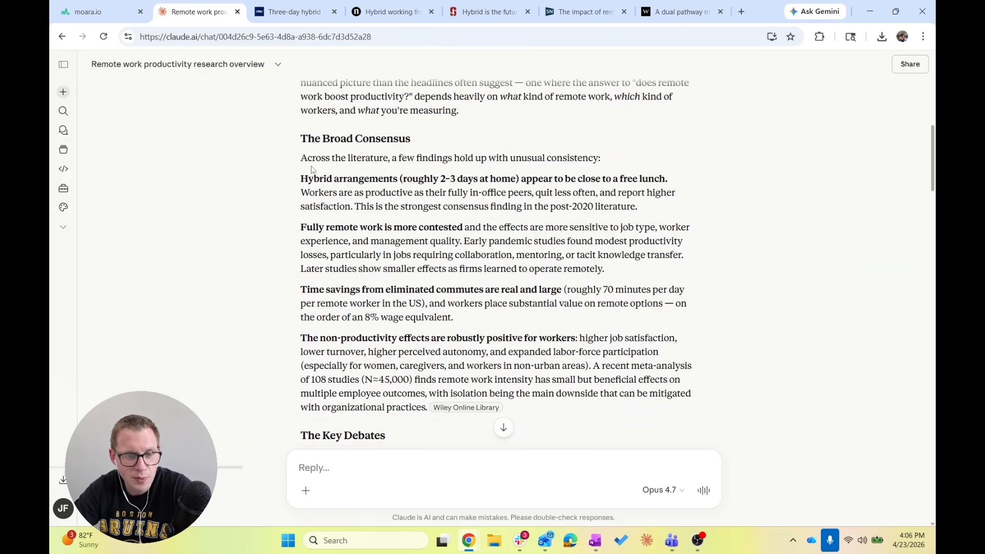
drag(301, 177, 641, 215)
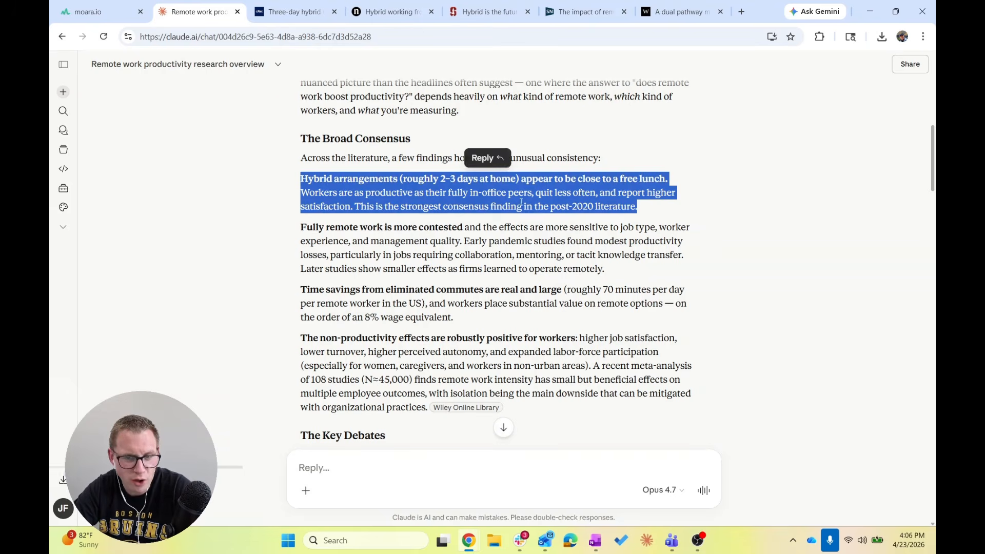
Step: Check the Nature article's page and read the same paper's abstract in Moara against Claude's hybrid work claim
click(392, 11)
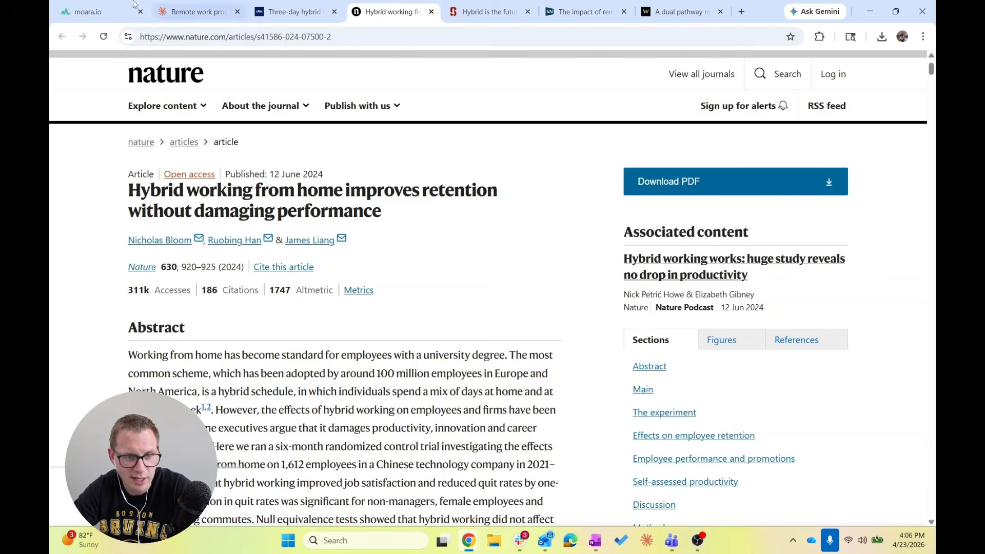
click(87, 11)
scroll(506, 288, down, 1)
scroll(507, 287, down, 4)
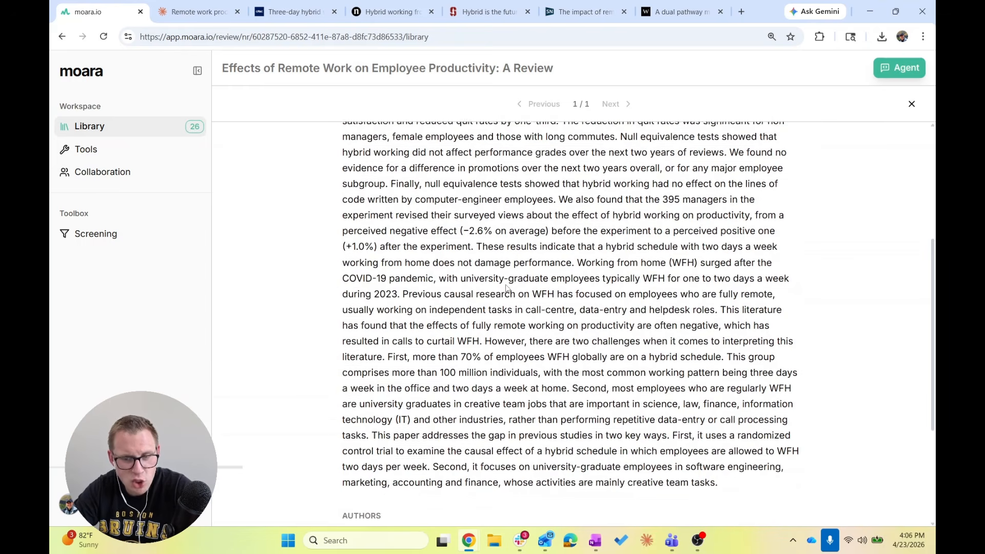
scroll(506, 287, up, 3)
scroll(506, 284, up, 1)
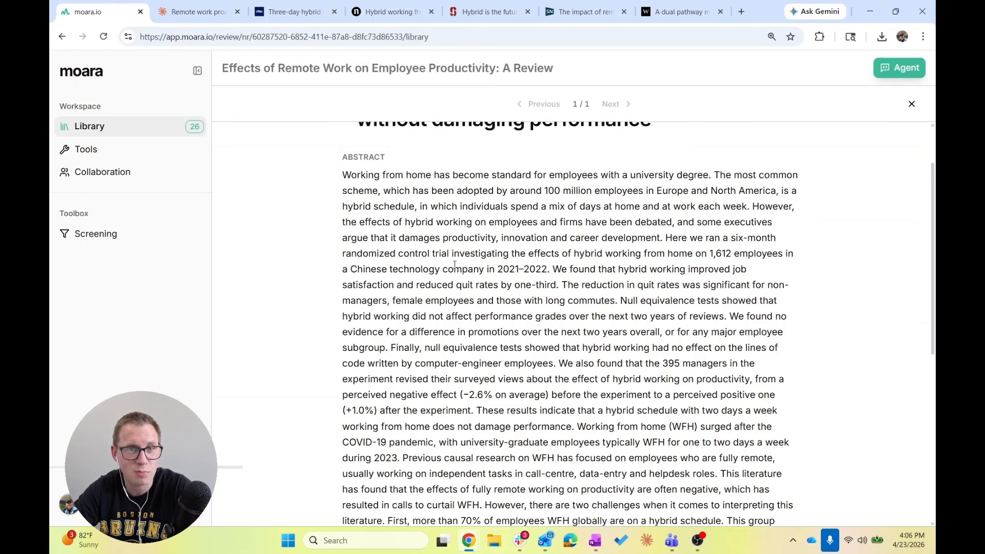
Step: Review the CNBC article's opening once more and close both the CNBC and Nature article tabs
click(296, 11)
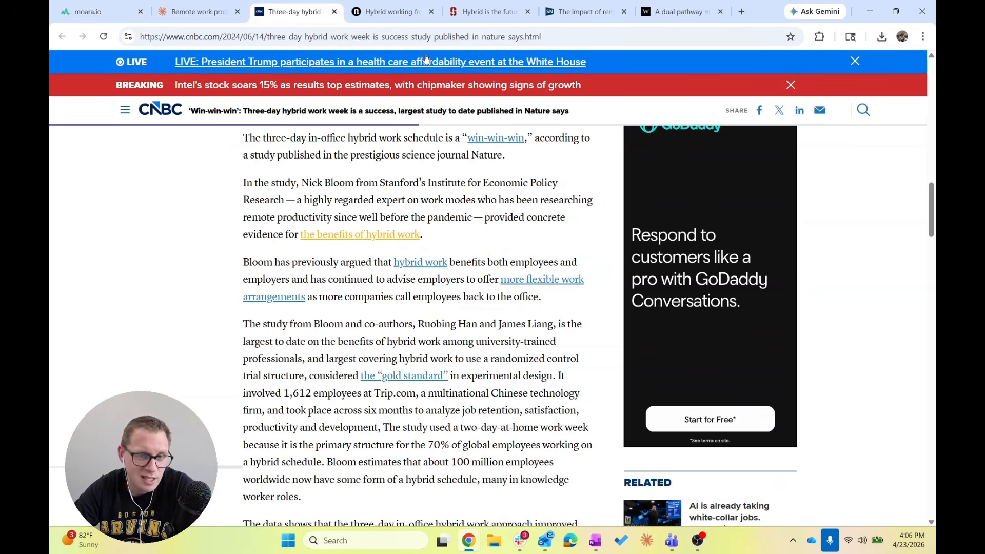
scroll(406, 179, up, 1)
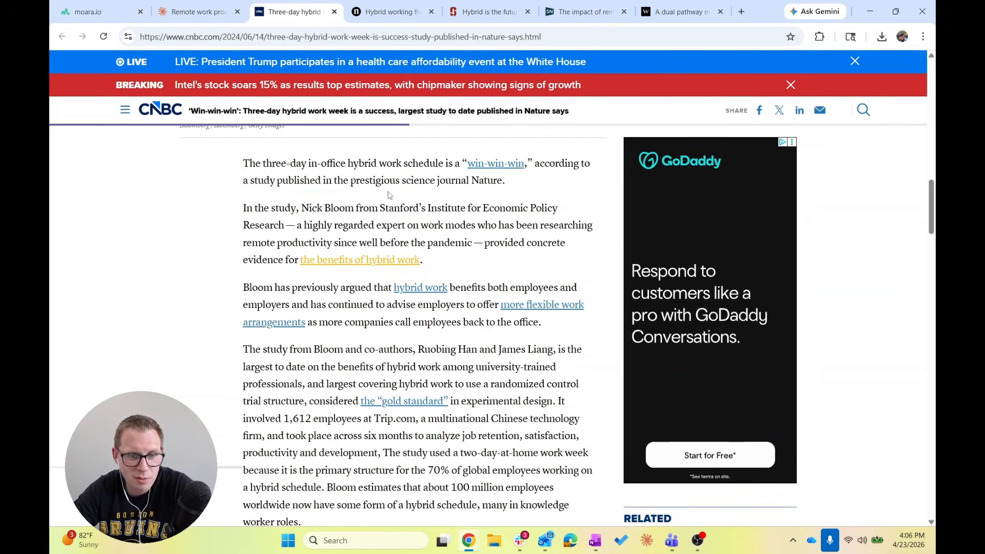
click(334, 11)
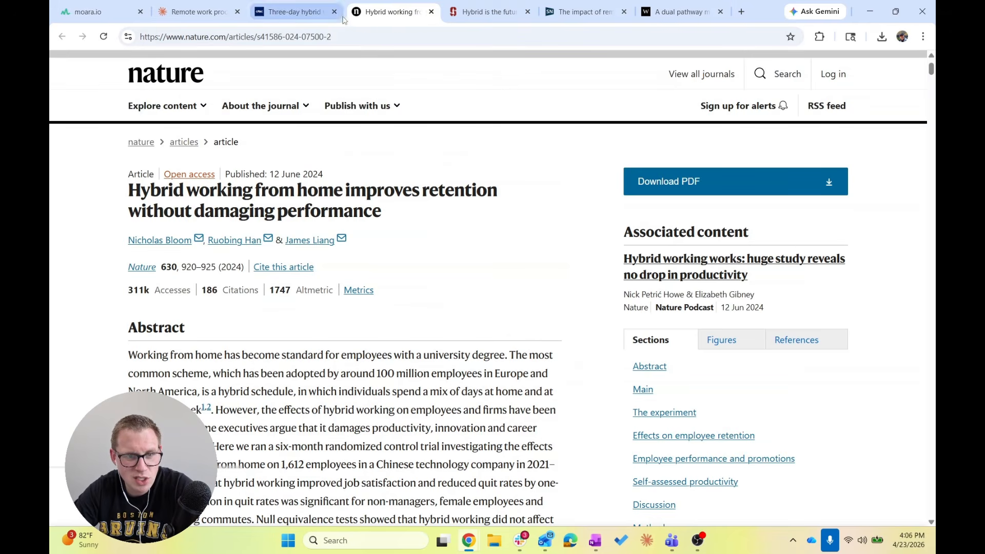
click(340, 14)
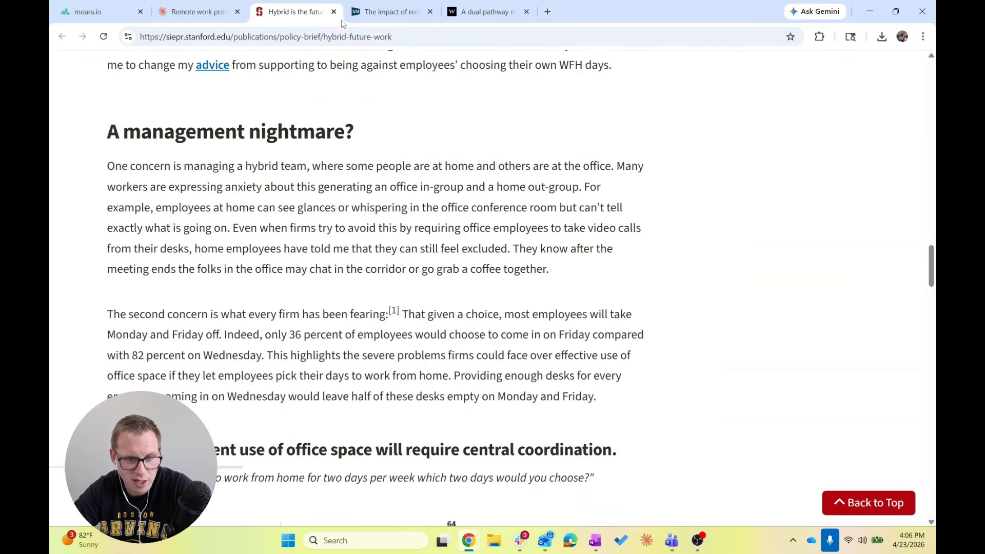
Step: Skim the Stanford policy brief "Hybrid is the future of work" once more and close its tab
scroll(281, 246, up, 10)
scroll(281, 246, up, 10)
scroll(266, 282, down, 1)
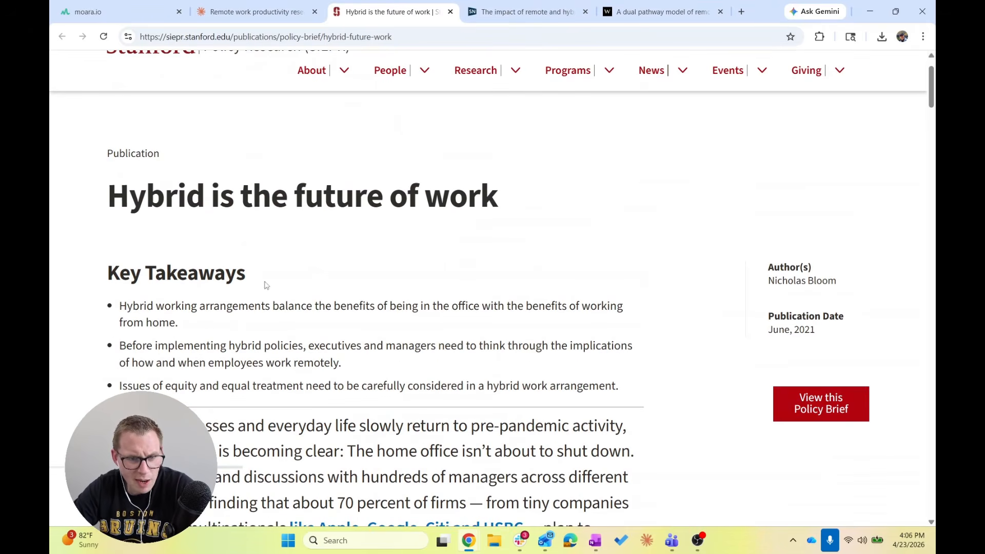
click(503, 18)
click(401, 14)
scroll(392, 359, down, 15)
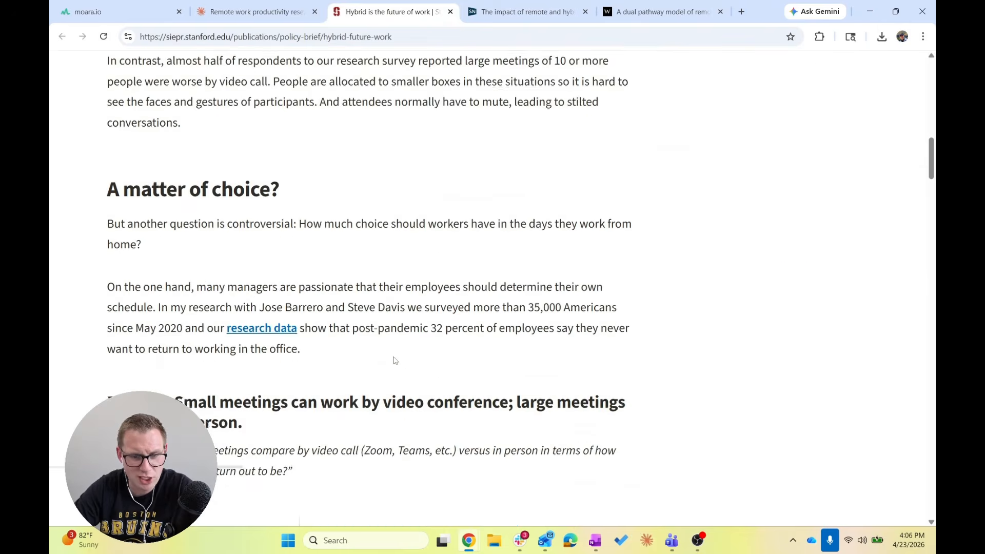
click(451, 11)
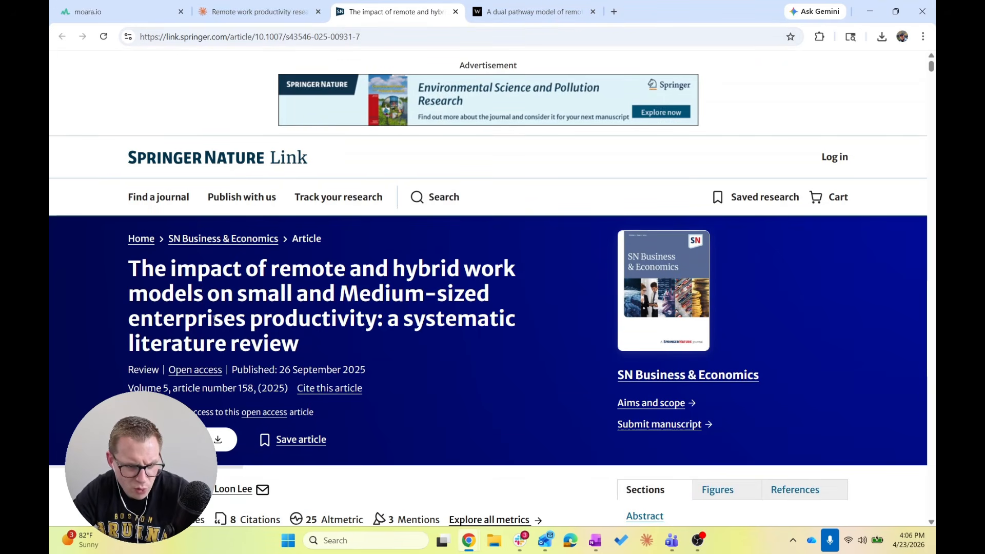
Step: Read the abstract of the Springer systematic review on remote and hybrid work models in small and medium-sized enterprises and download its PDF
scroll(215, 320, down, 2)
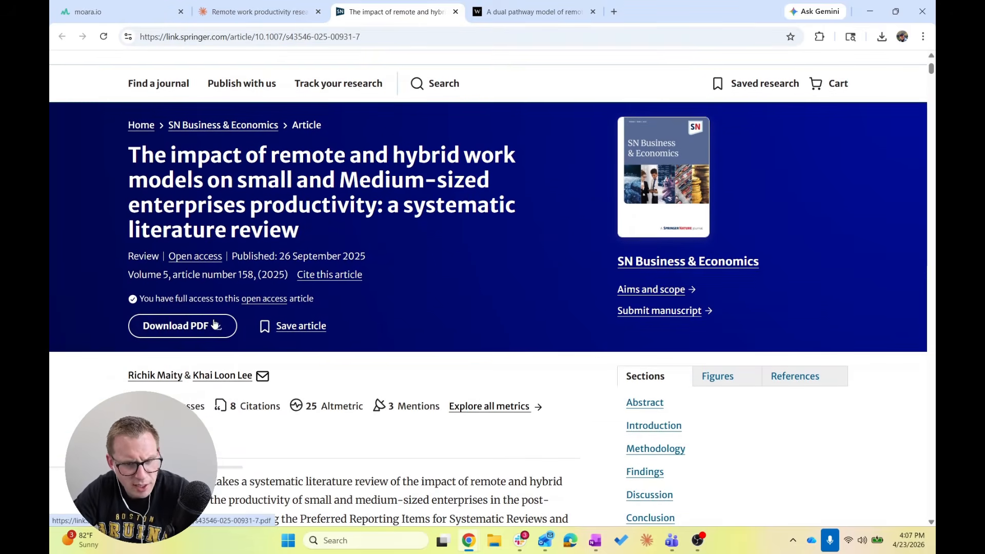
scroll(214, 324, down, 4)
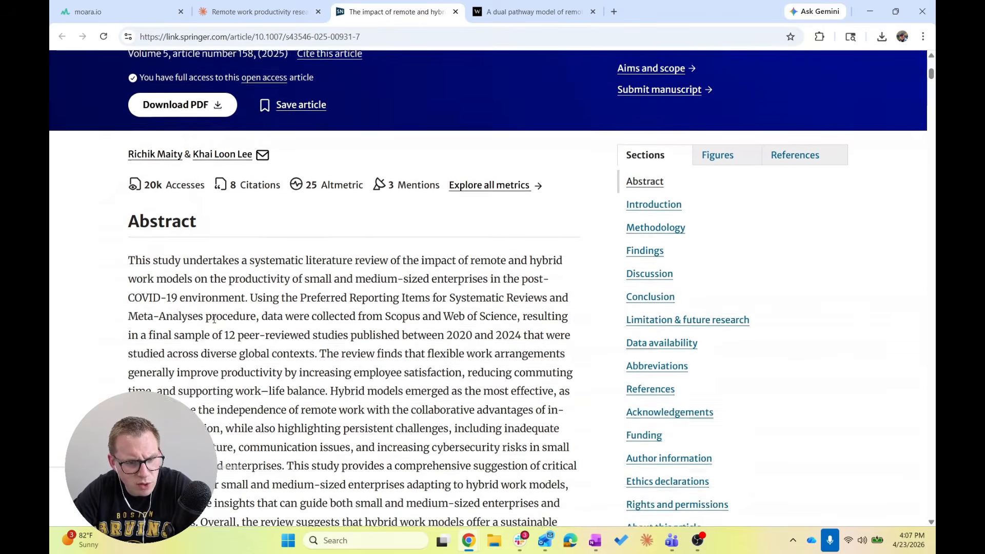
scroll(215, 320, down, 2)
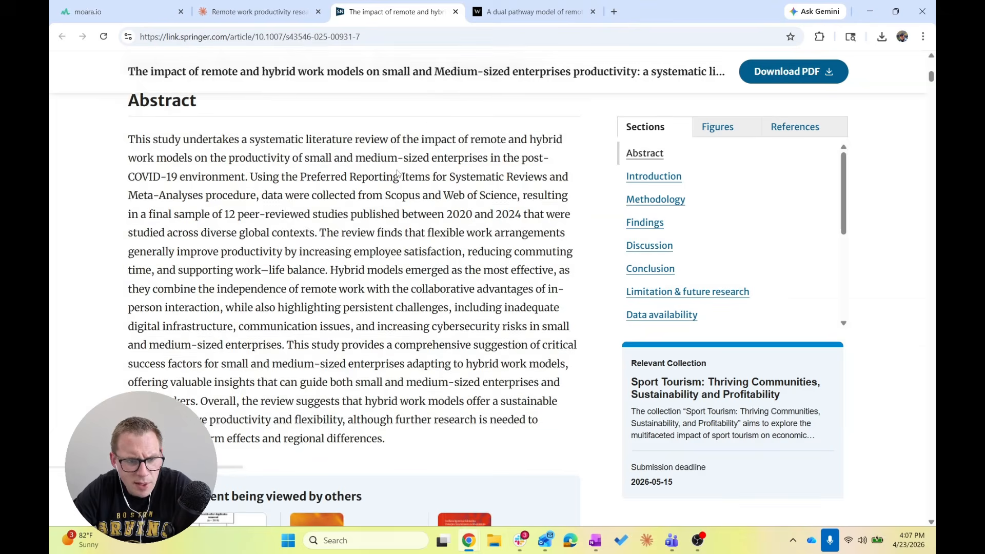
scroll(397, 173, down, 4)
scroll(235, 175, up, 4)
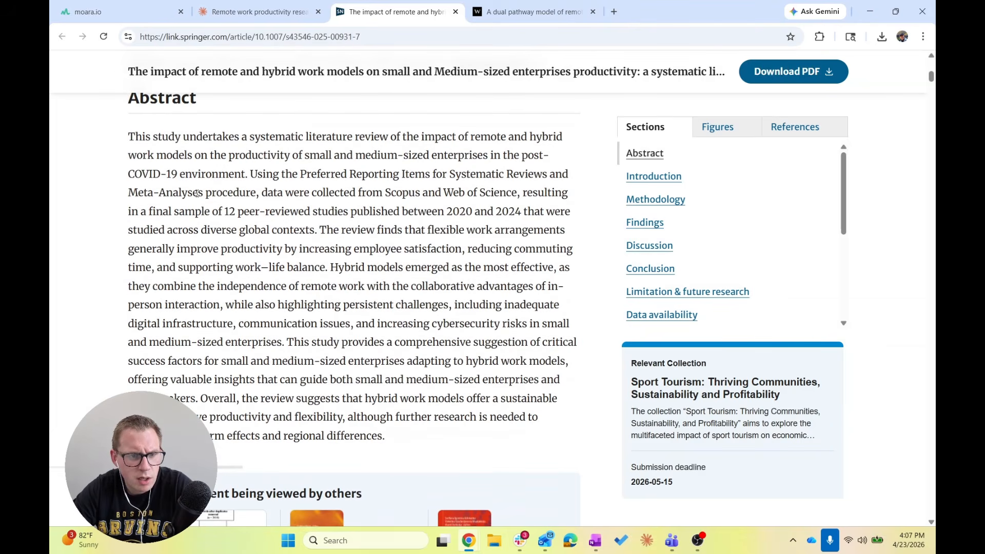
scroll(197, 194, up, 1)
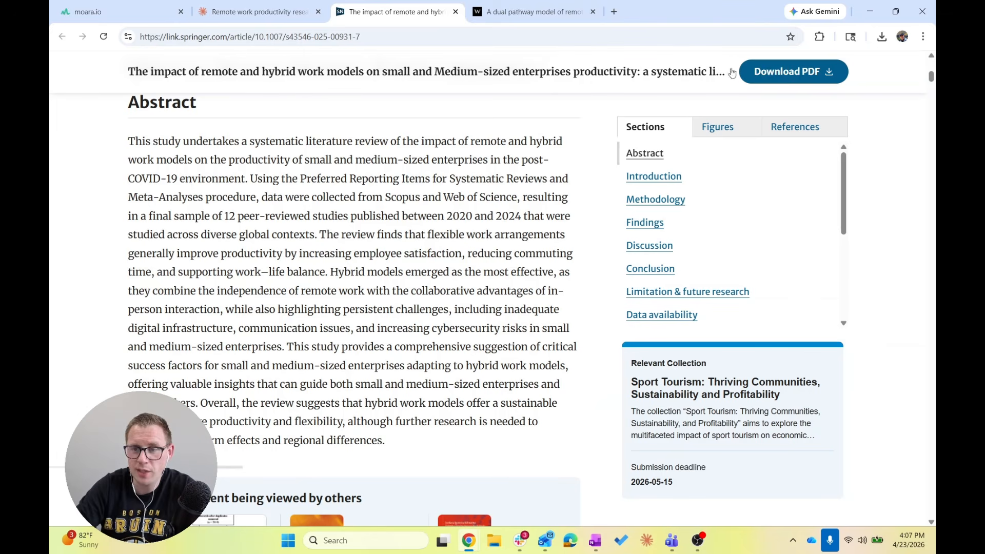
click(775, 74)
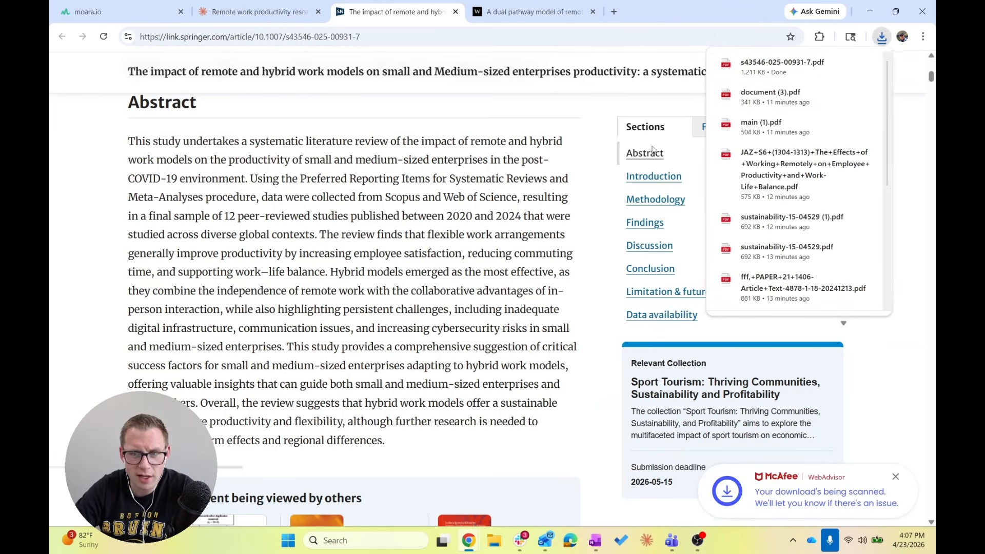
click(123, 12)
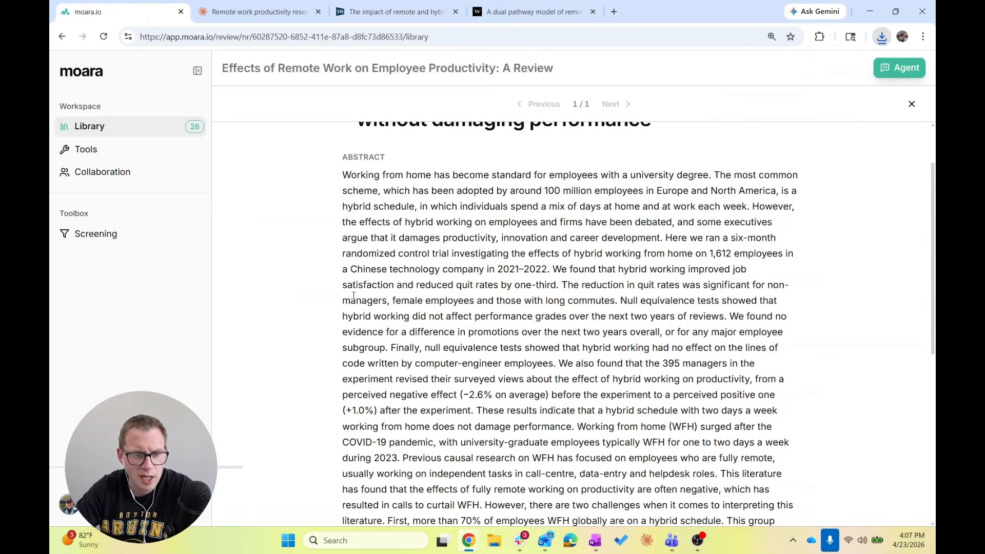
click(90, 76)
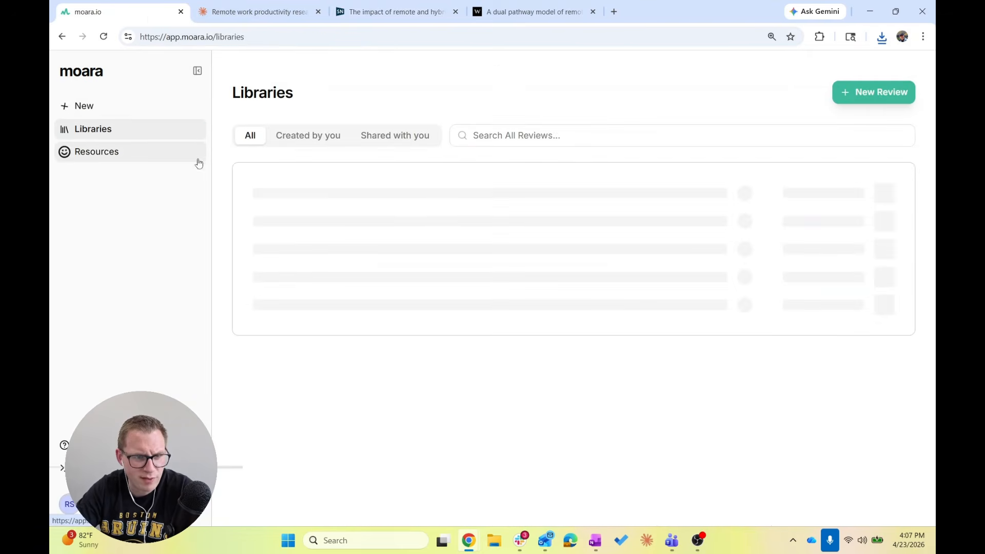
click(352, 180)
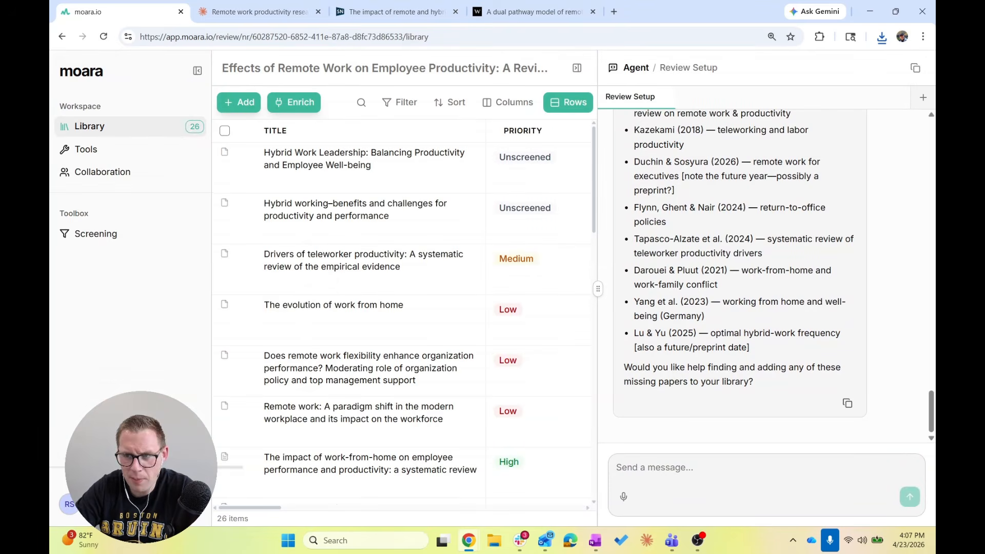
click(577, 68)
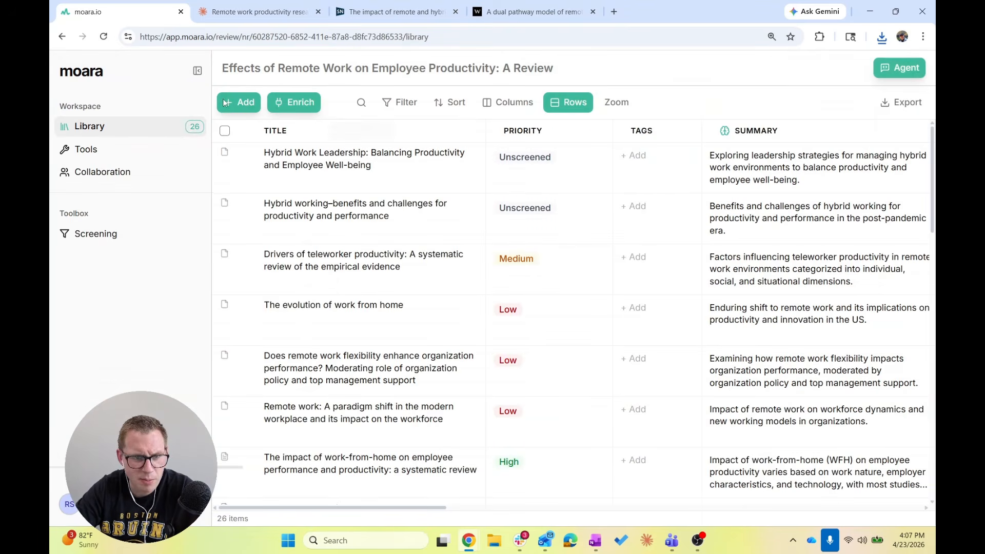
click(239, 102)
click(254, 168)
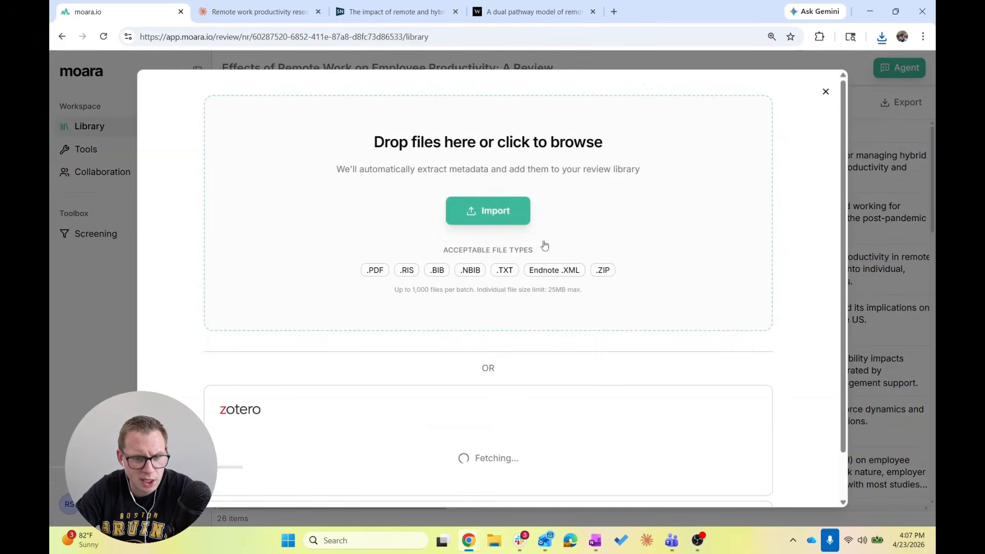
click(317, 226)
double_click(214, 110)
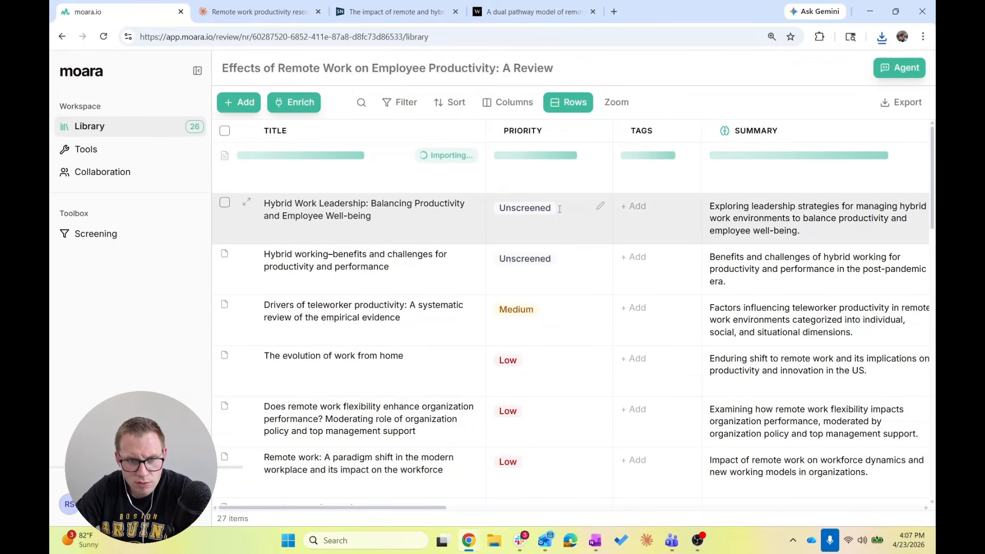
Step: Close the Springer article tab and read the abstract of Wiley's "A dual pathway model of remote work intensity" meta-analysis, highlighting its opening sentences
click(441, 11)
click(455, 11)
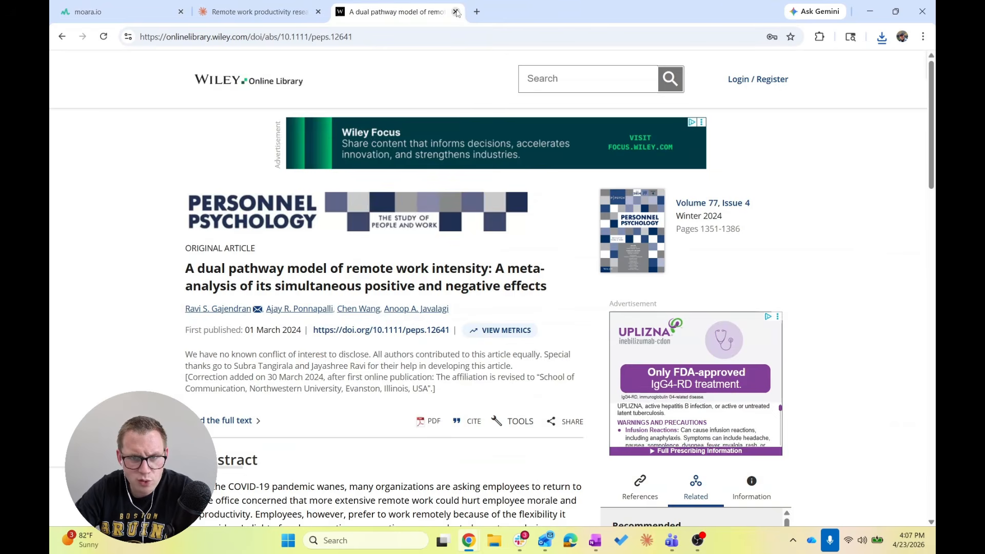
scroll(385, 278, down, 6)
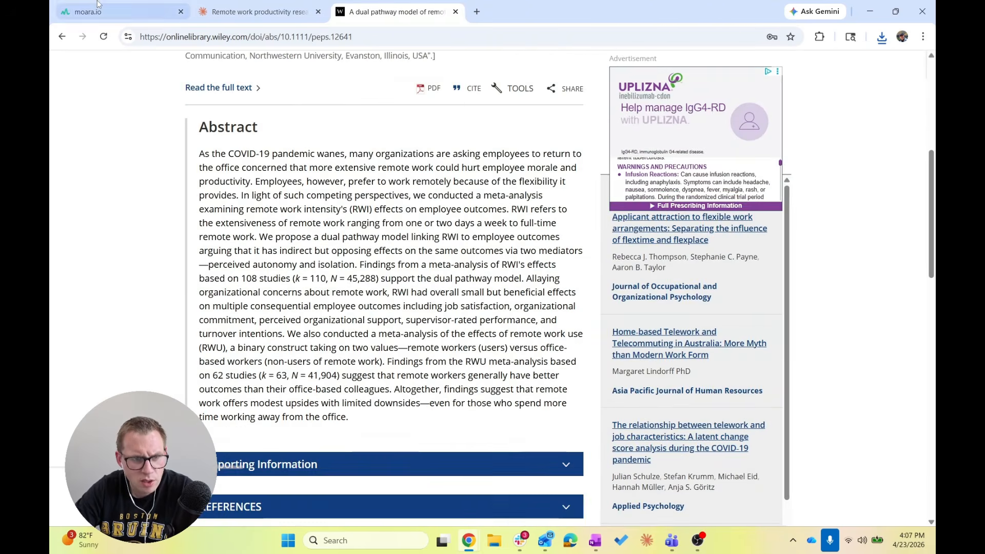
click(97, 6)
click(392, 10)
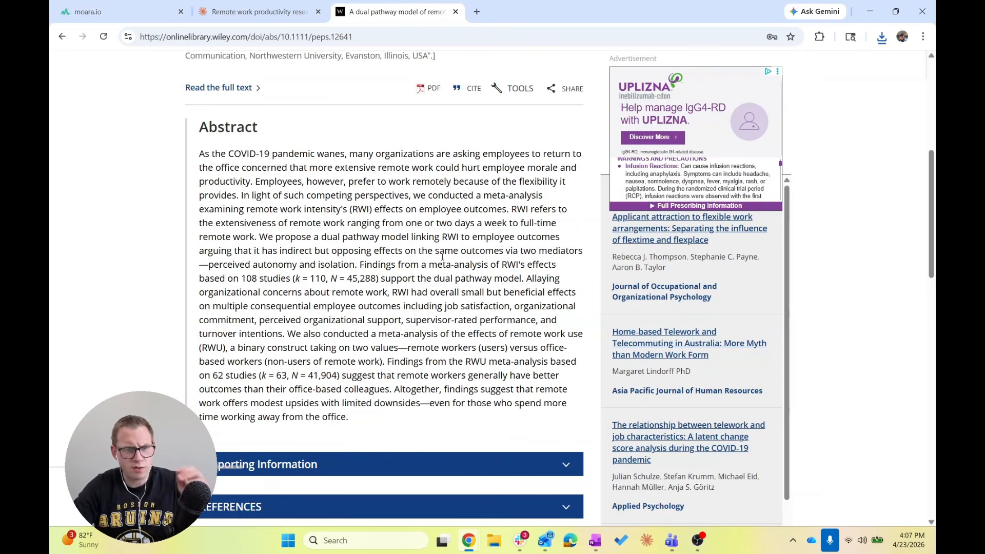
scroll(410, 248, up, 4)
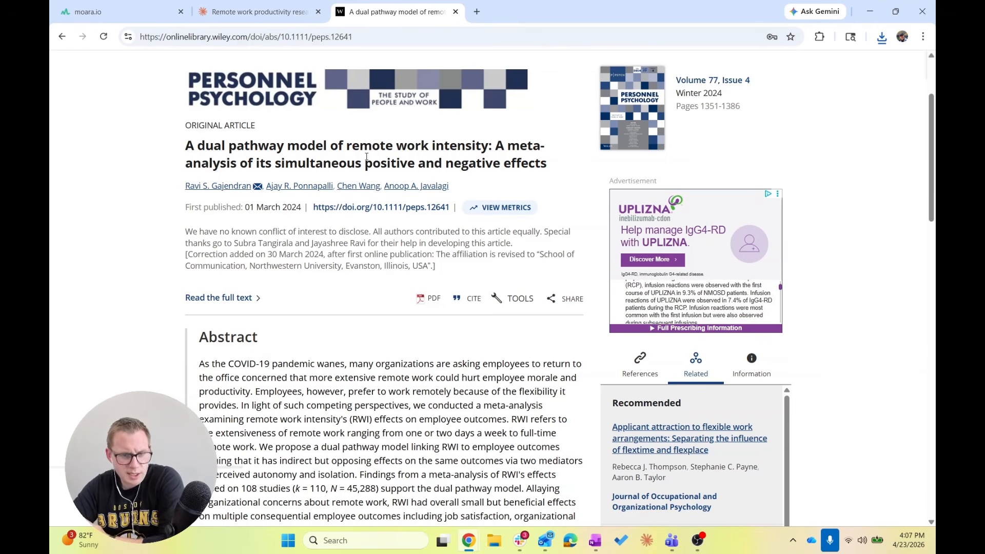
scroll(366, 156, down, 4)
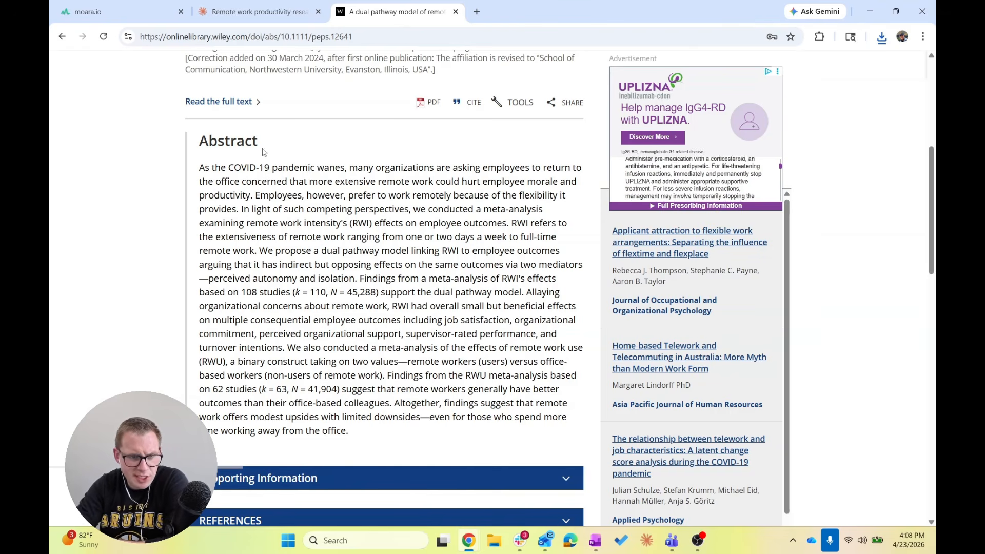
drag(199, 168, 254, 196)
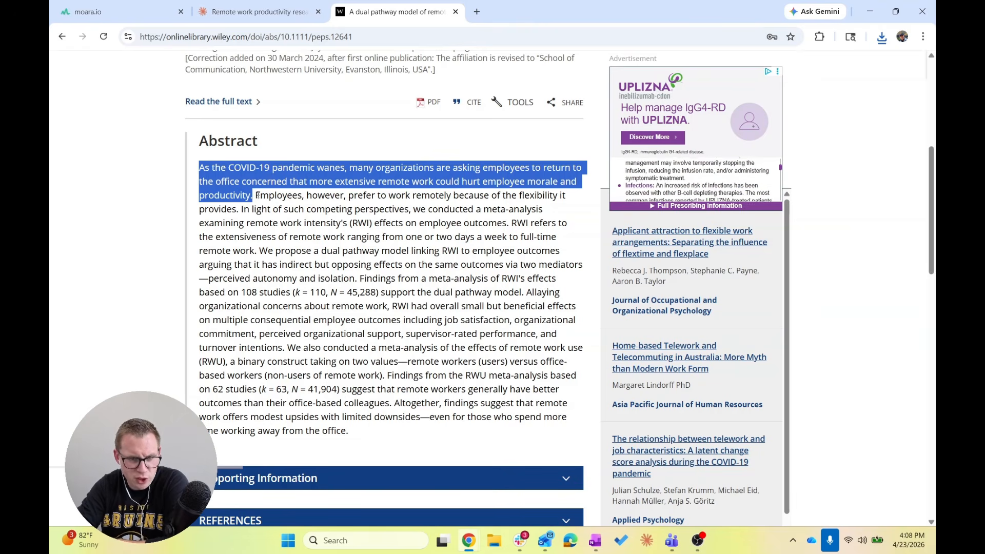
drag(256, 195, 373, 210)
click(446, 225)
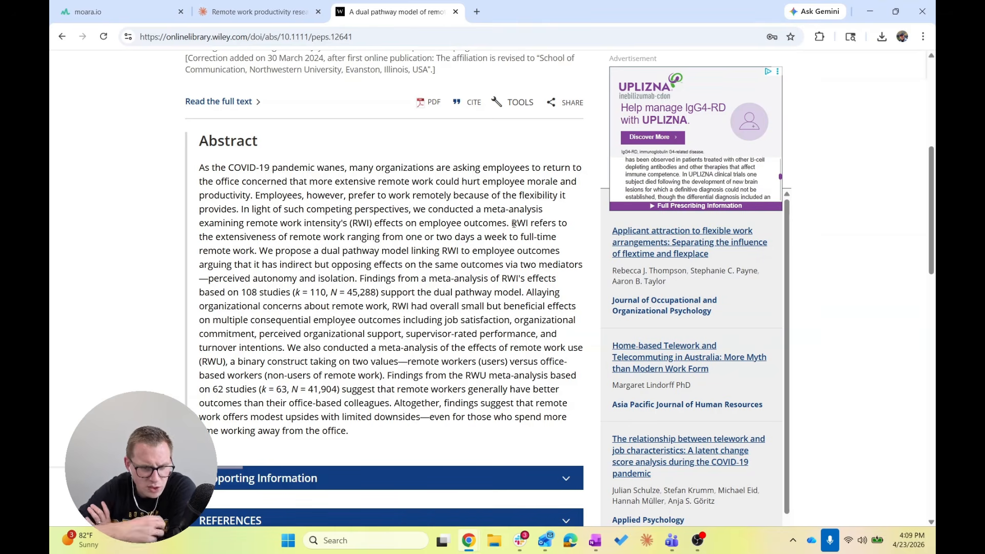
Step: Compare the Wiley article with Claude's description of the Personnel Psychology meta-analysis under the supporting sources for the hybrid work claim
scroll(487, 321, up, 6)
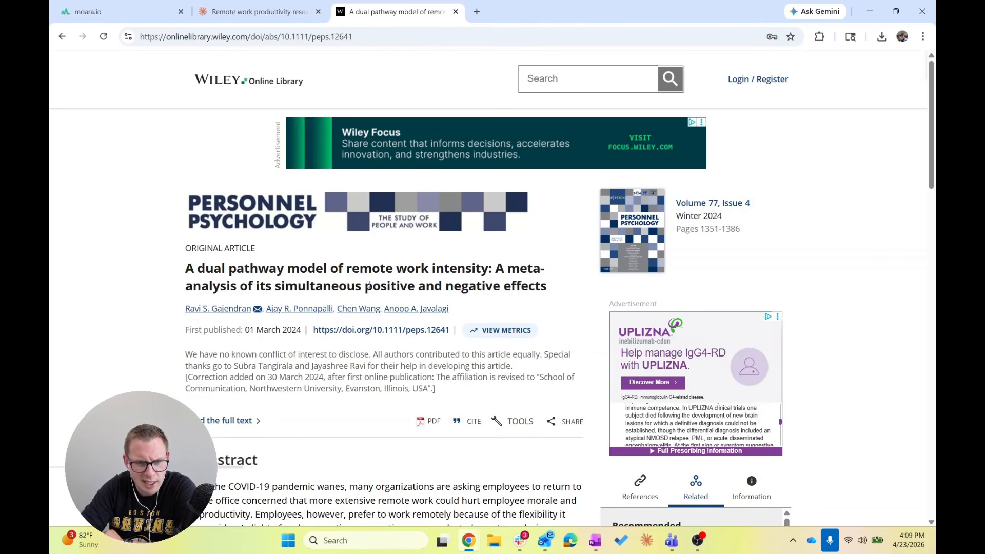
click(259, 11)
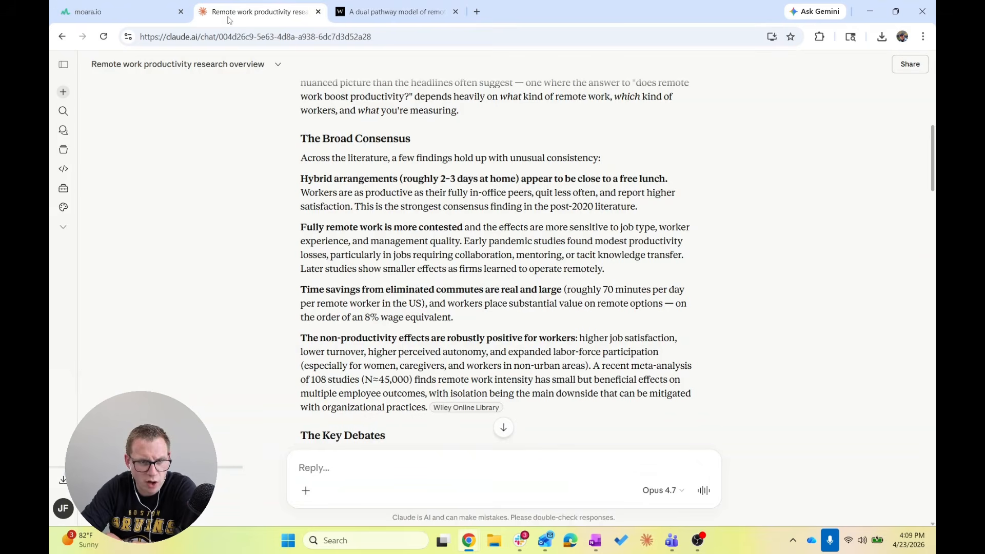
scroll(420, 169, down, 8)
scroll(420, 168, down, 10)
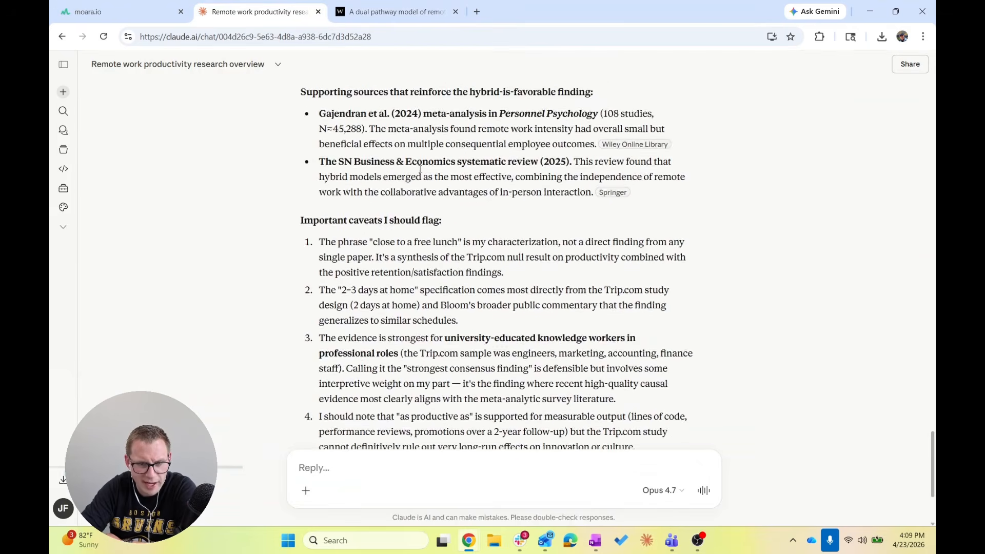
scroll(420, 168, up, 4)
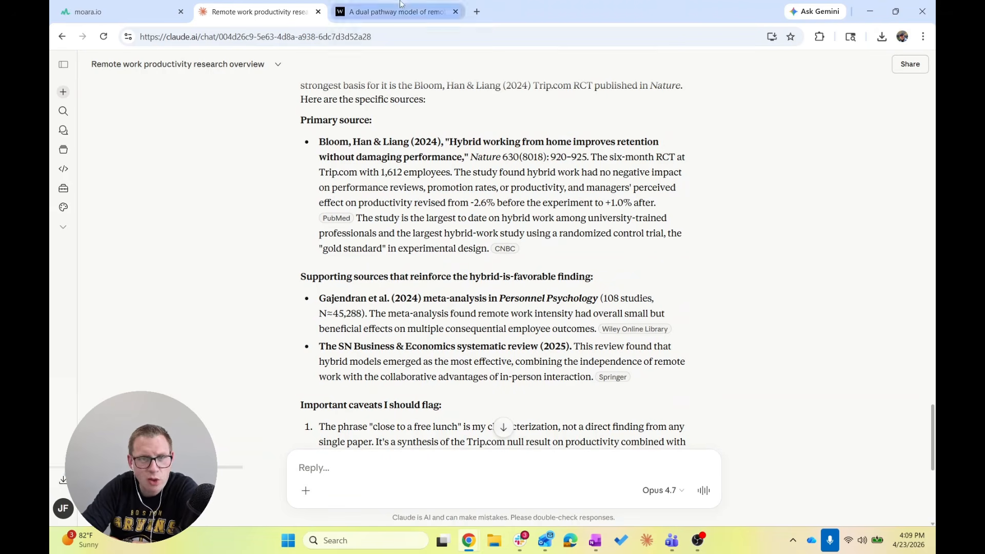
Step: Return to the Wiley article, try to open its PDF, and copy the article's full title
key(ctrl+Tab)
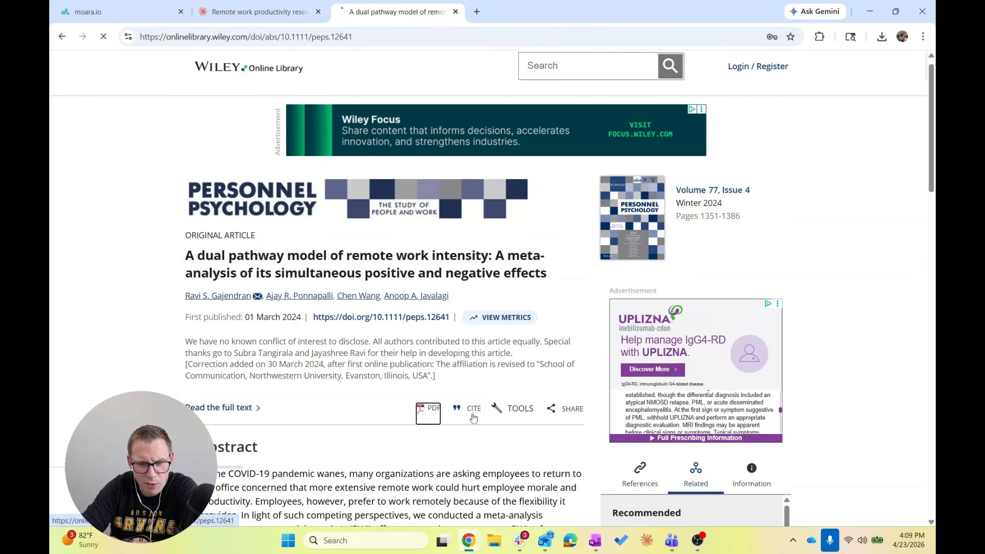
click(431, 409)
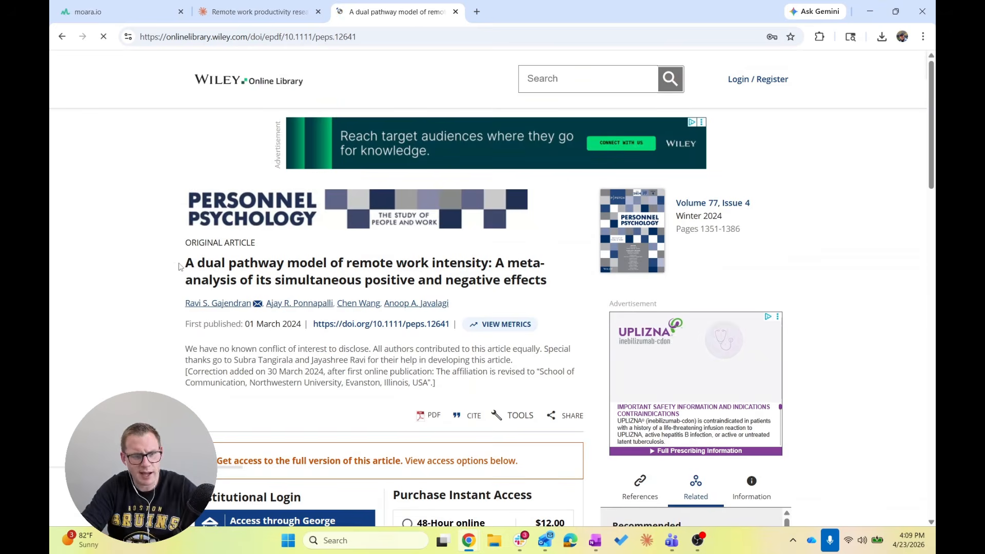
drag(186, 260, 550, 286)
key(ctrl+c)
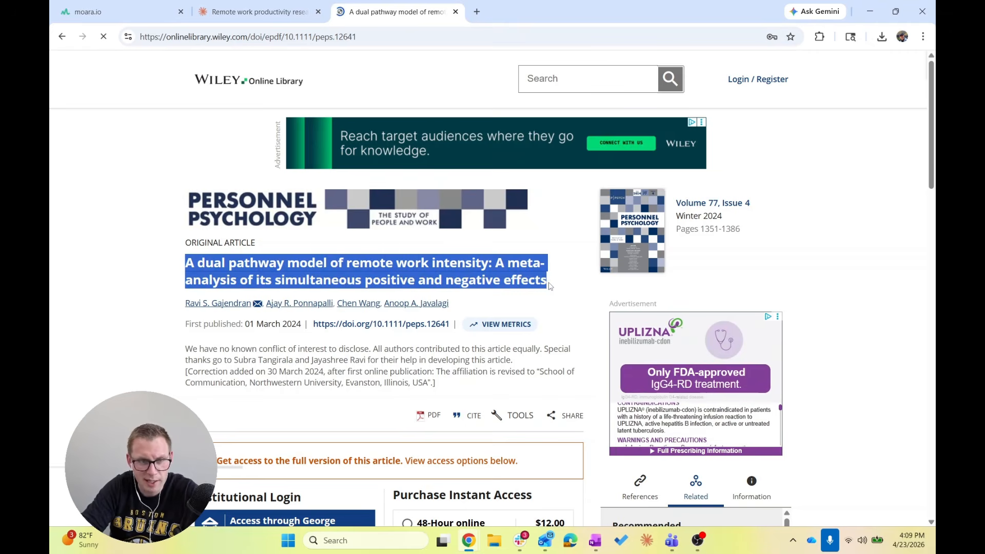
Step: Search Google Scholar within Moara for the copied Wiley article title and add the matching paper to the library
click(118, 12)
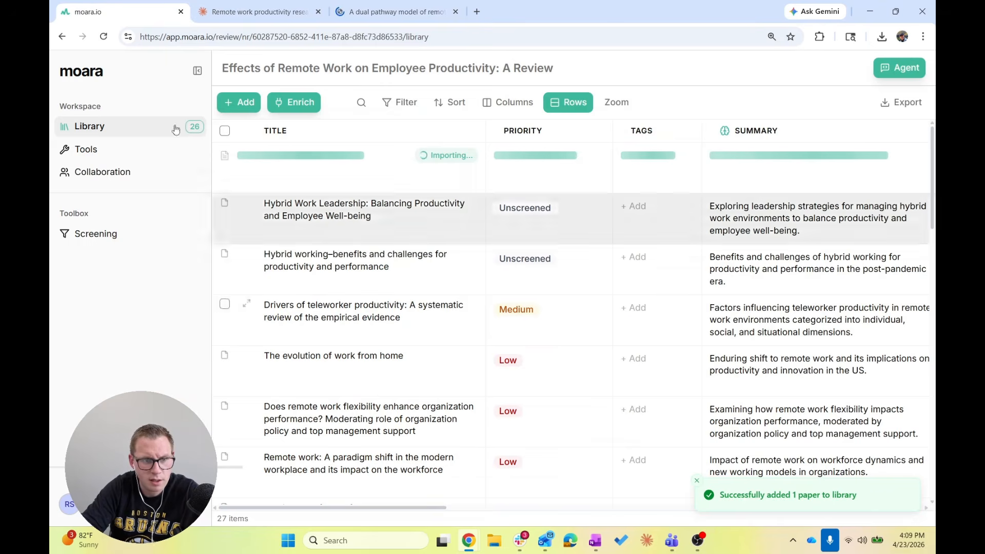
click(232, 102)
click(246, 127)
key(ctrl+v)
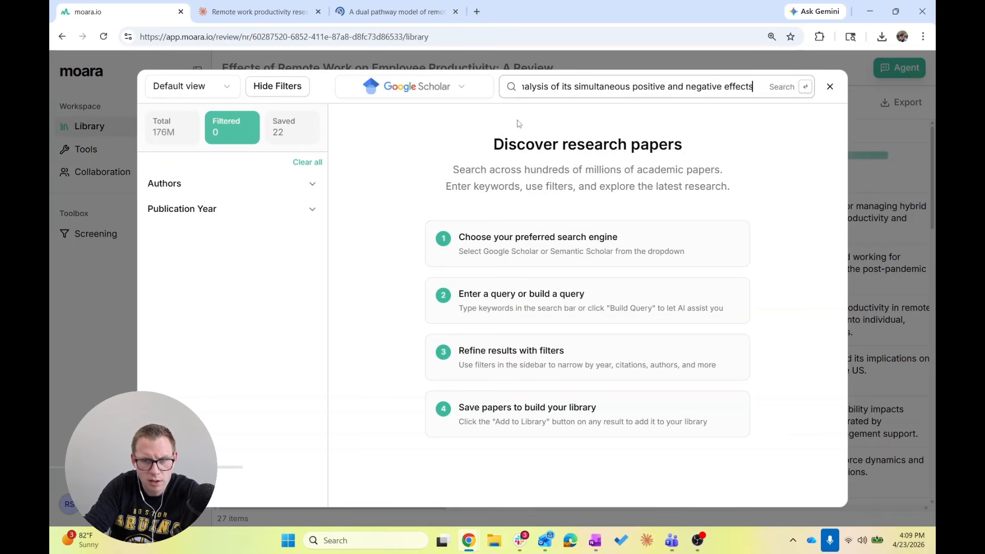
key(Return)
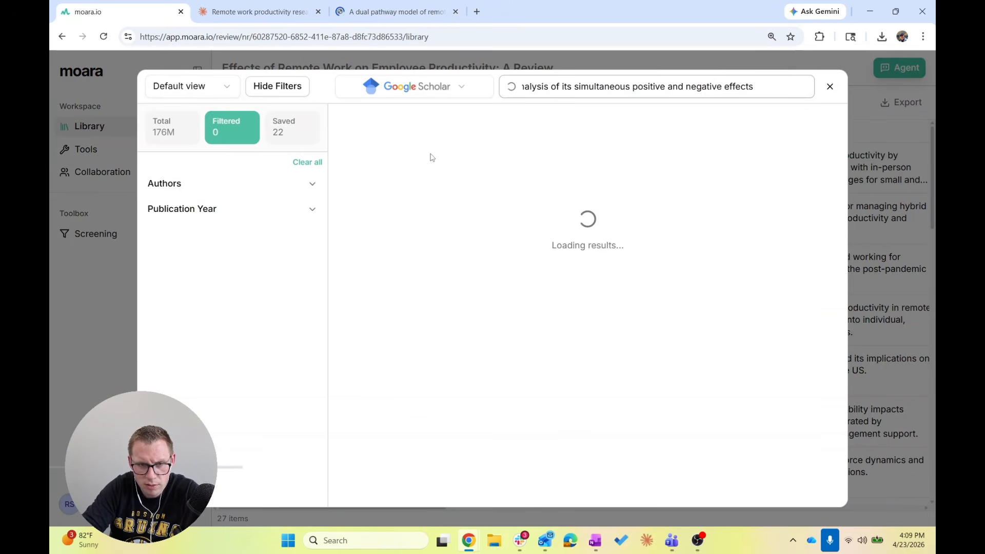
click(379, 221)
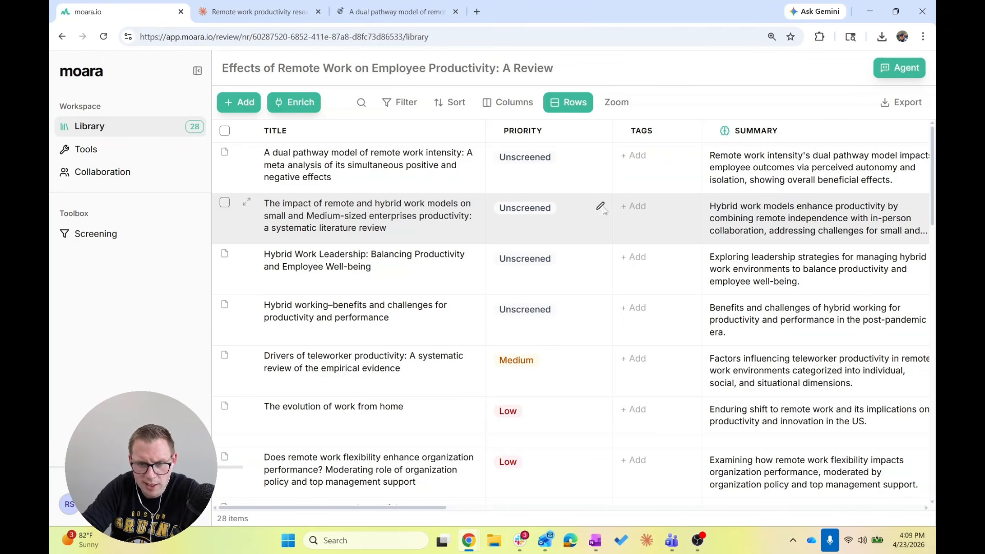
Step: Set the priority of "The impact of remote and hybrid work models on small and Medium-sized enterprises productivity" to High
click(600, 206)
click(598, 241)
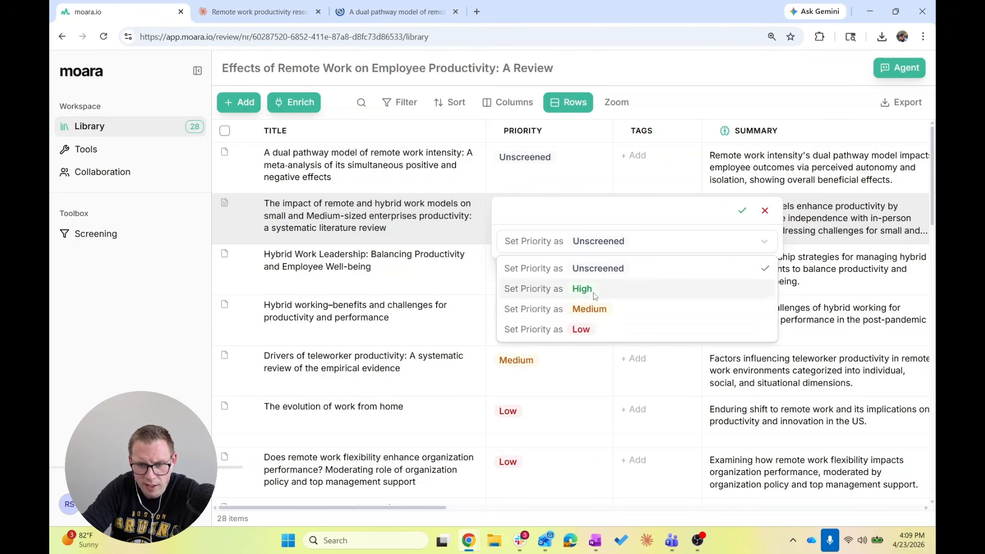
click(583, 288)
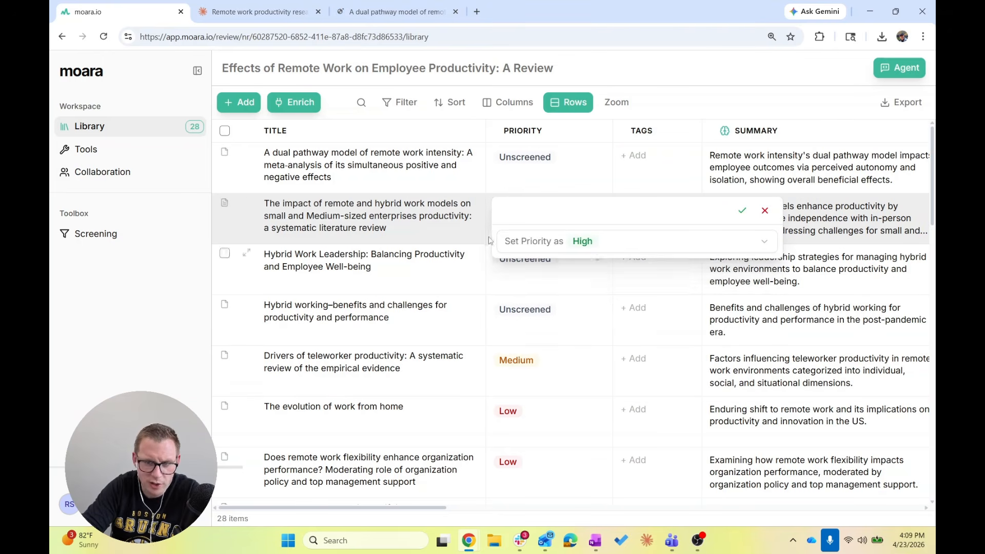
click(742, 212)
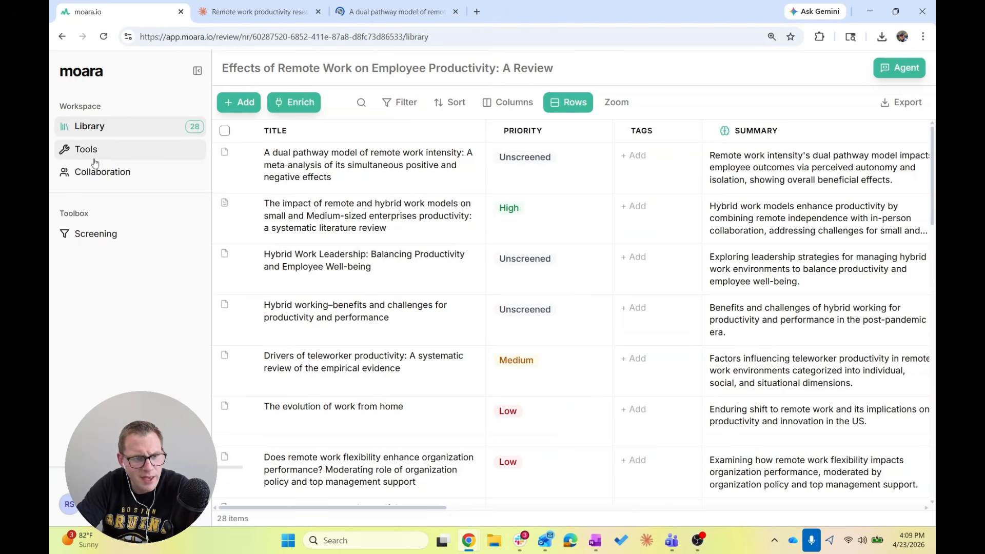
Step: Open the Screening tool and filter its paper list to Unscreened papers
click(89, 234)
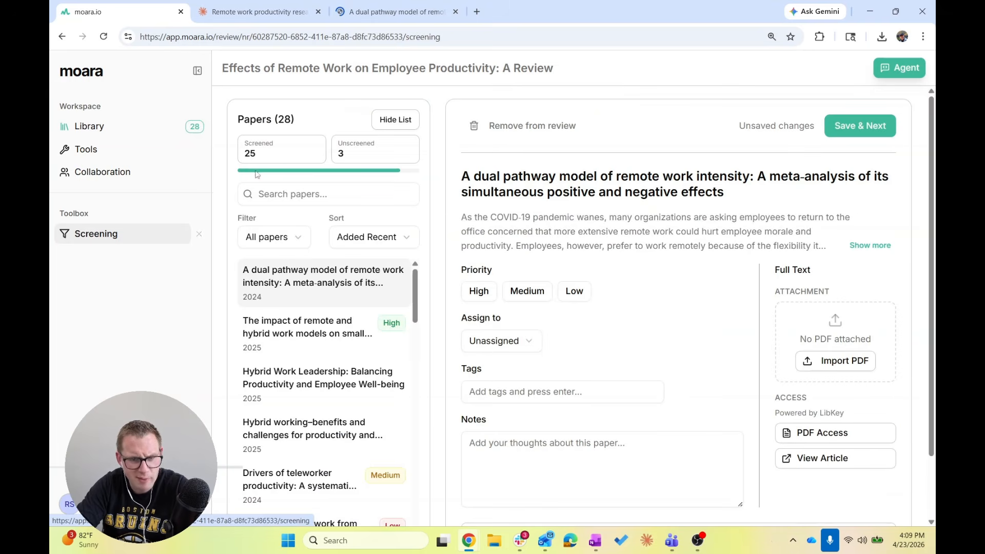
click(301, 243)
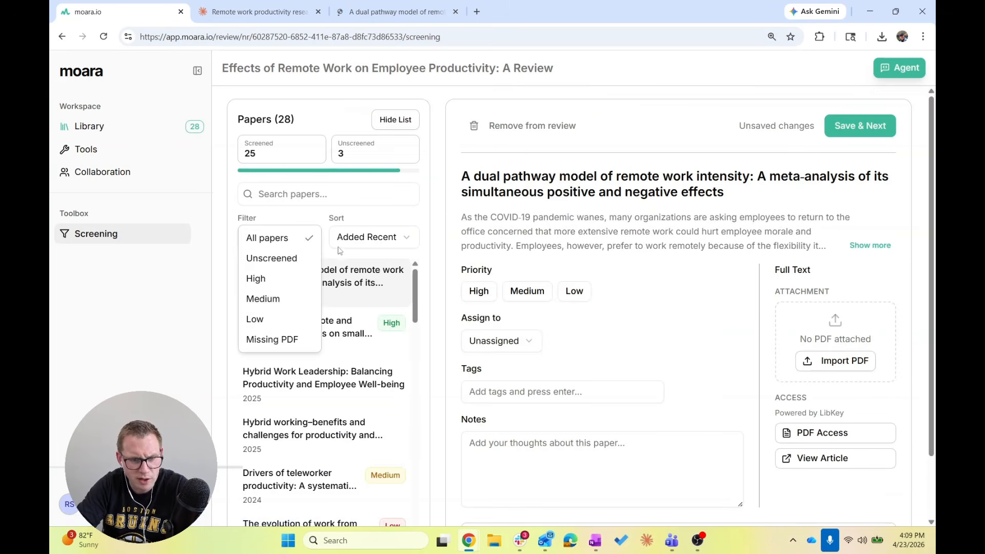
click(288, 262)
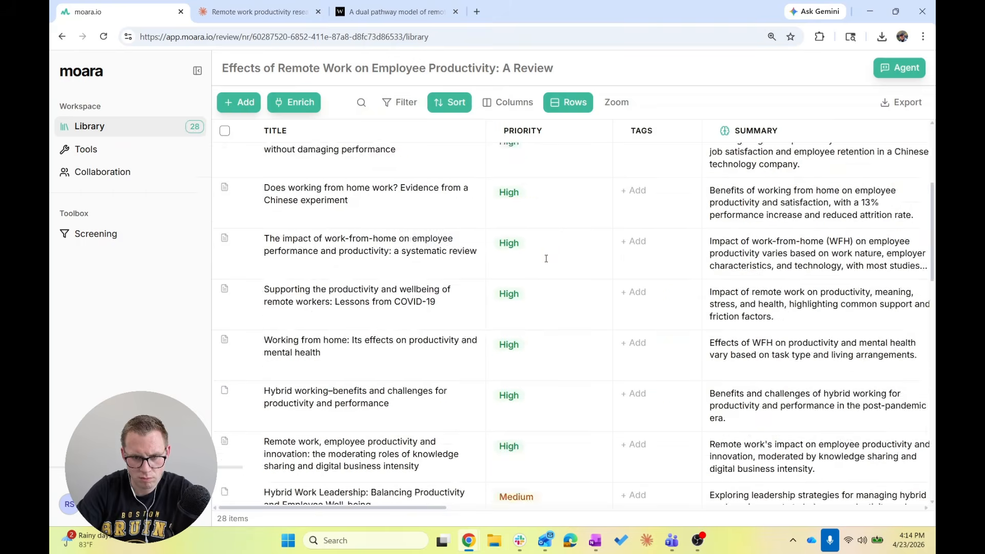
Step: Move the library's Priority column next to the Notes column and widen the Notes column
scroll(546, 257, down, 5)
scroll(547, 258, up, 8)
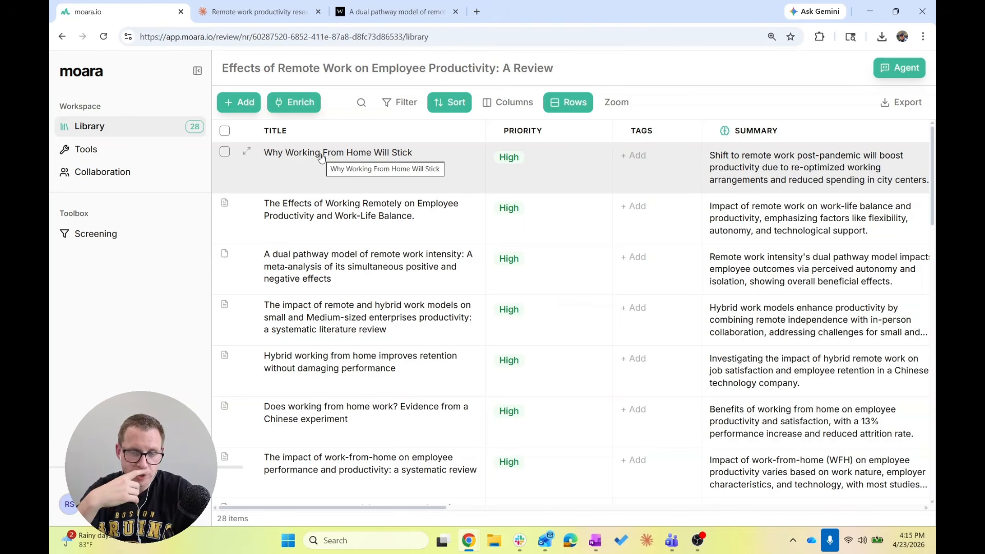
scroll(321, 157, down, 9)
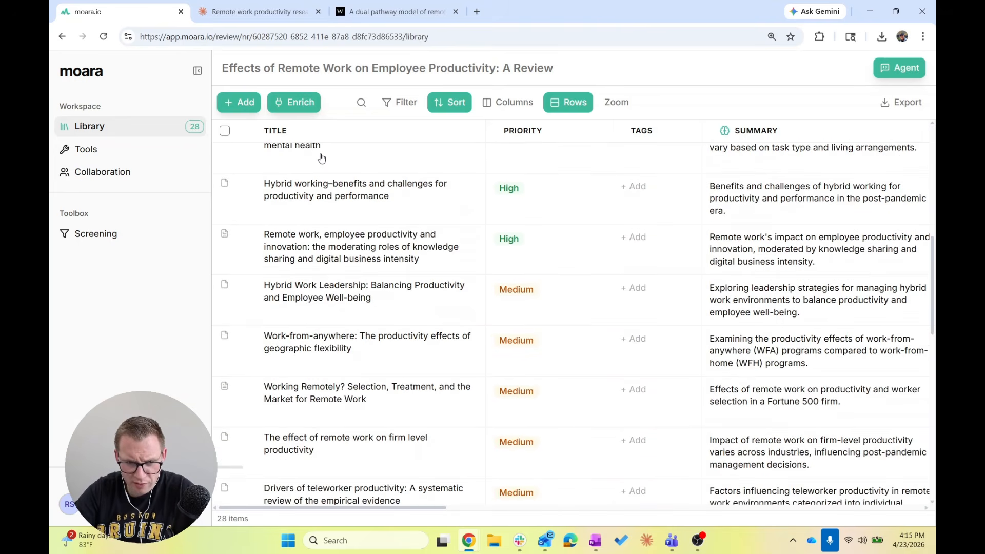
scroll(321, 158, up, 9)
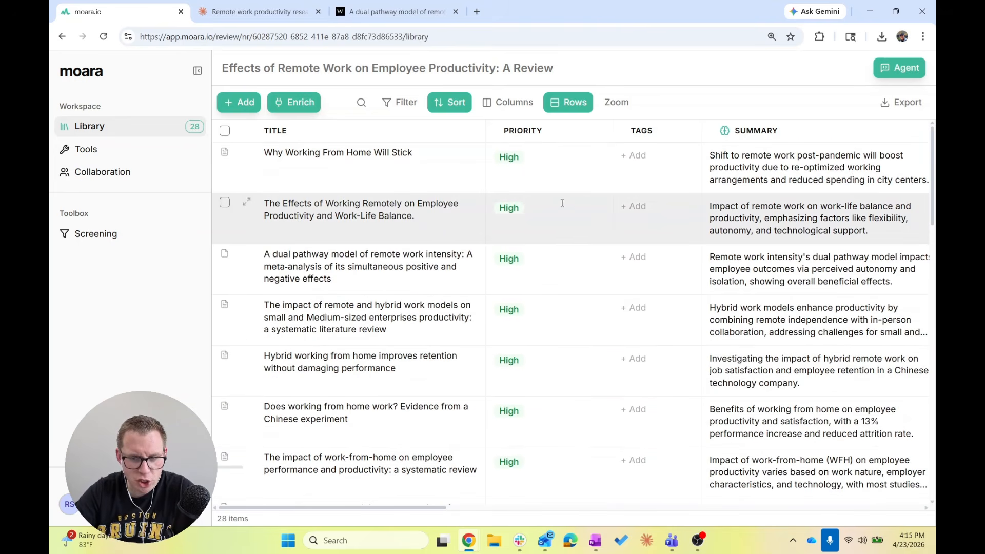
scroll(597, 206, right, 3)
scroll(597, 206, left, 3)
drag(520, 124, 598, 136)
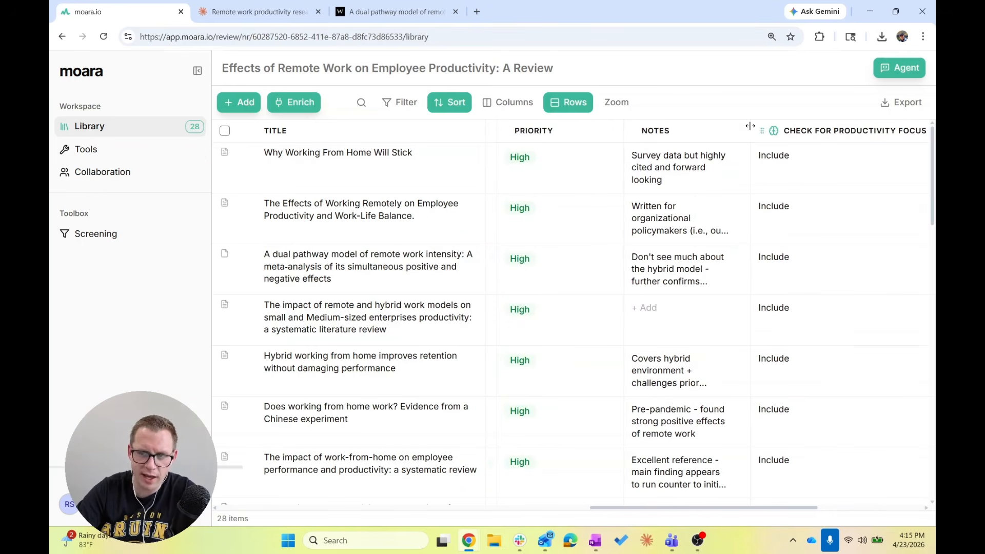
drag(750, 128, 826, 128)
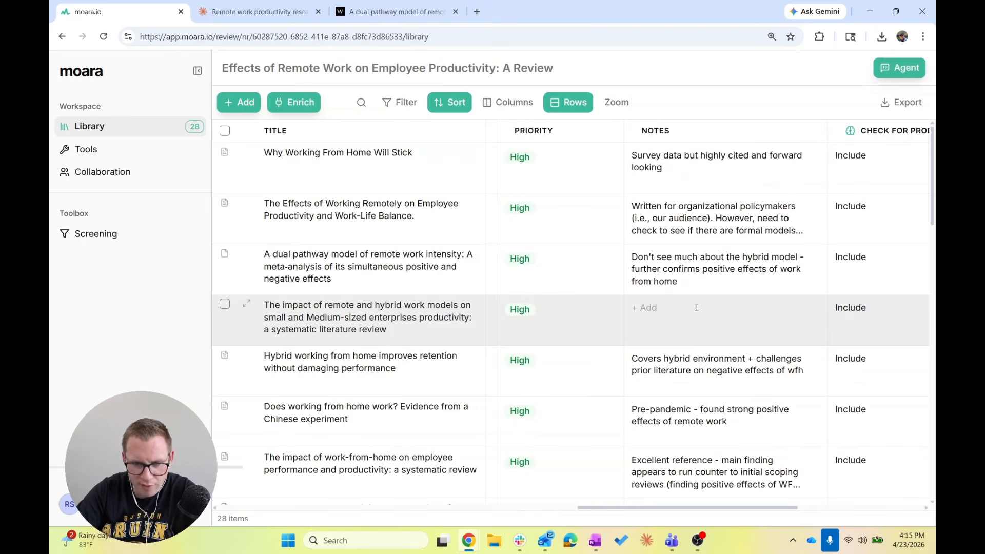
Step: Add the note "Reviewed already on Nature page - highly relevant" to the paper on remote and hybrid work models in small and medium-sized enterprises
click(647, 309)
text(Rev)
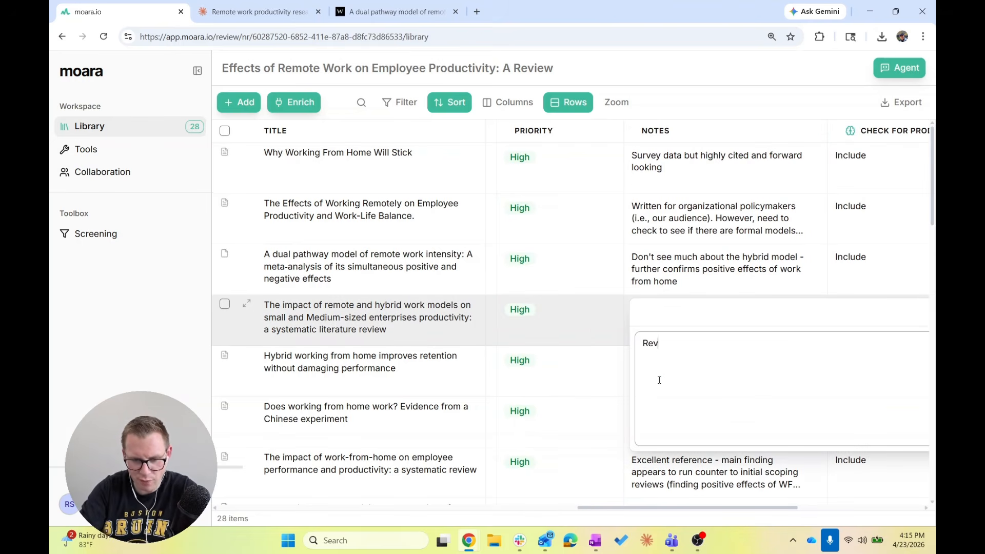
text(iewed alreayd)
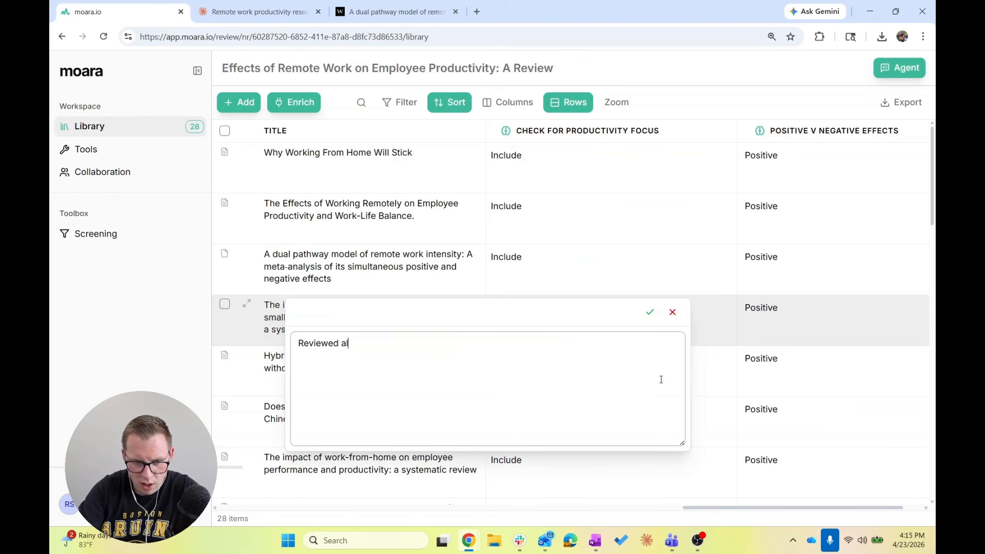
key(BackSpace)
key(BackSpace)
text(dy on )
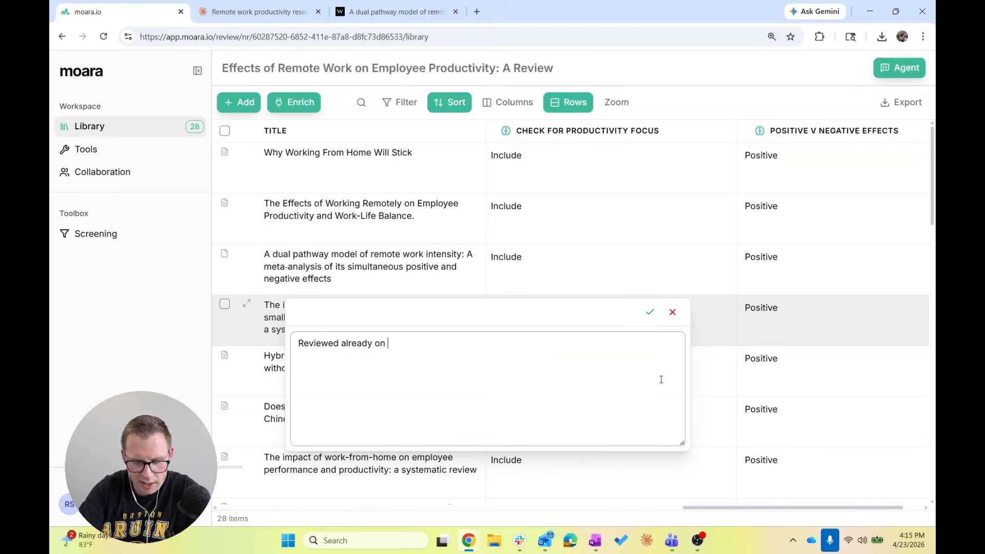
text(Nature page - highly relevant)
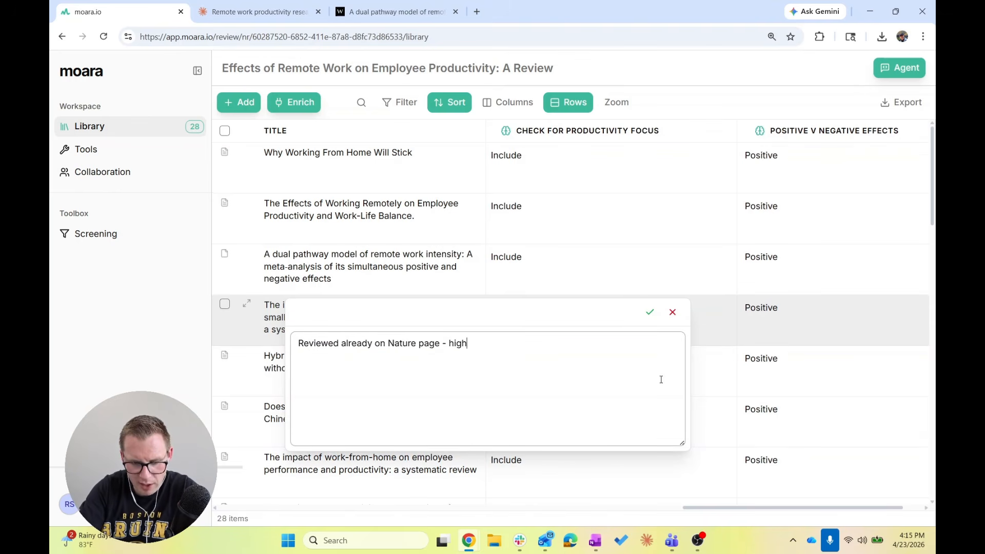
click(650, 312)
Step: Review the priorities, screening notes and productivity-focus decisions of the papers throughout the library
scroll(576, 269, left, 3)
scroll(576, 269, left, 2)
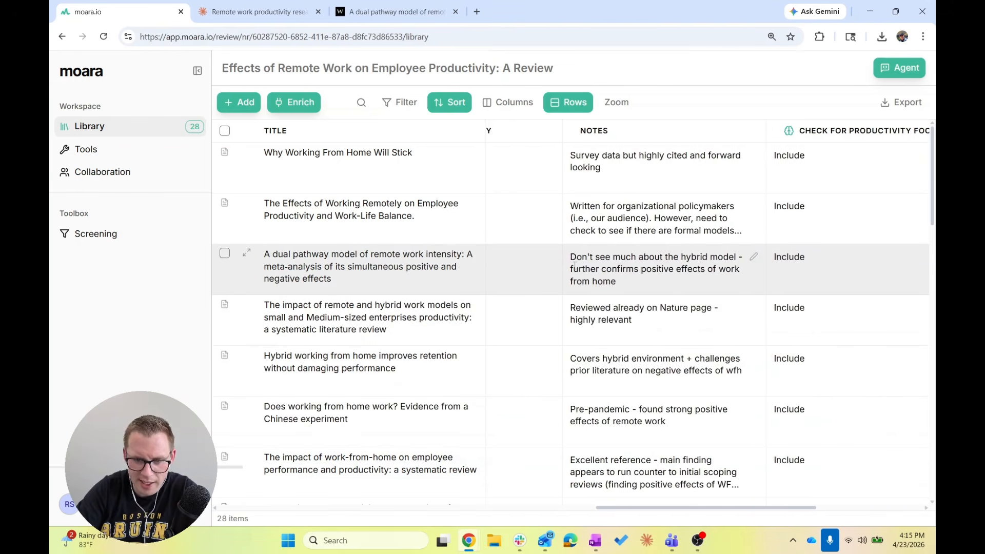
scroll(583, 328, down, 7)
scroll(586, 371, down, 10)
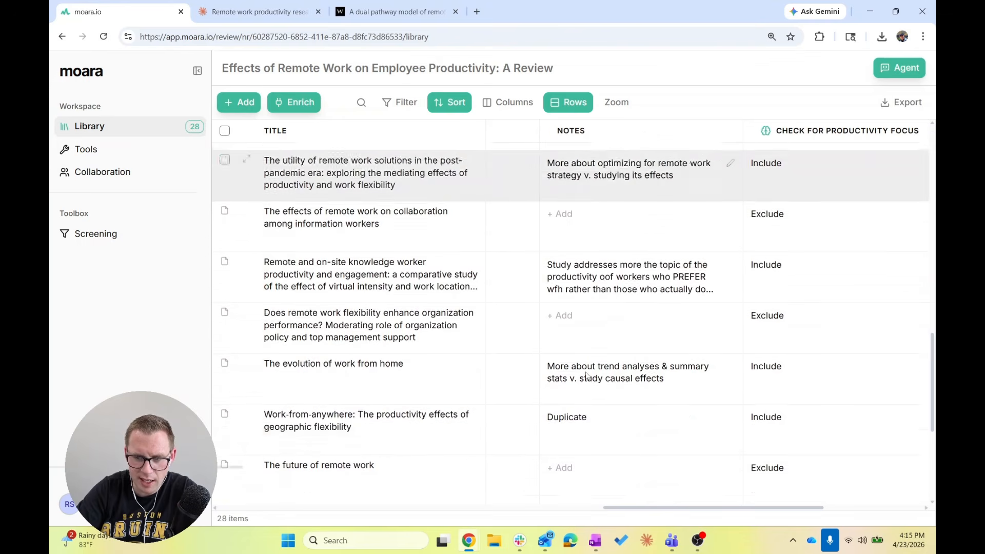
scroll(586, 372, up, 20)
scroll(587, 373, down, 10)
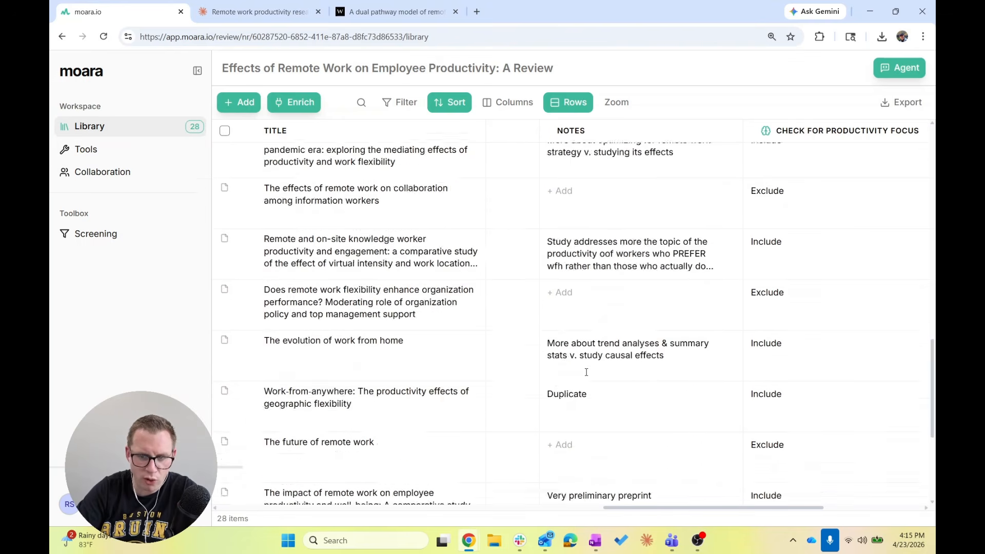
scroll(588, 375, left, 2)
scroll(588, 375, up, 3)
scroll(588, 375, left, 1)
scroll(588, 376, down, 1)
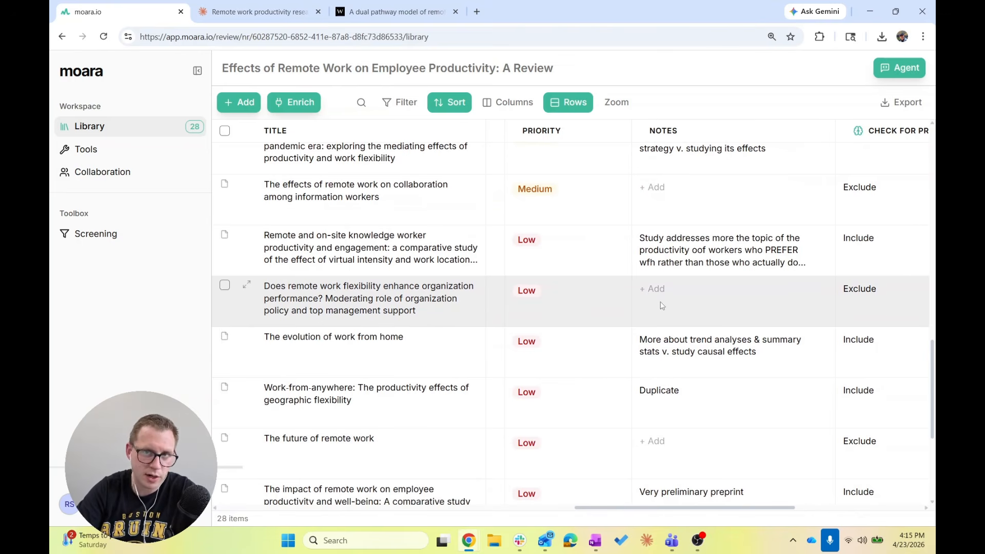
scroll(662, 306, left, 1)
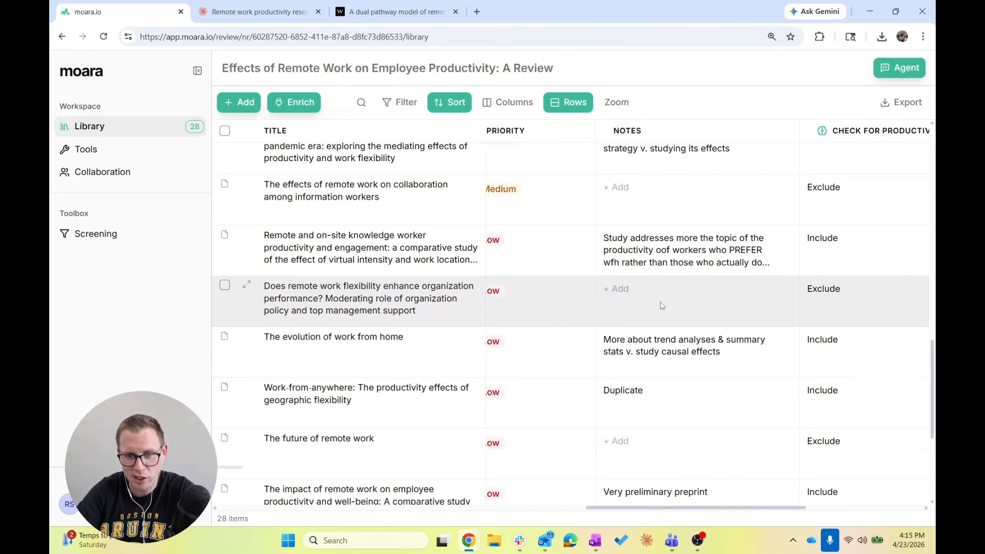
scroll(662, 306, down, 5)
scroll(677, 267, up, 15)
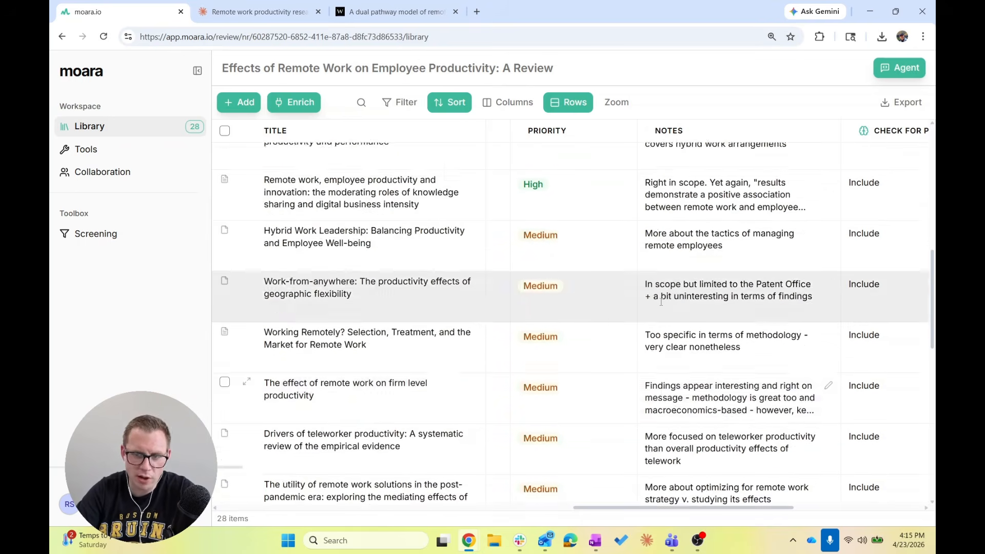
scroll(687, 245, right, 1)
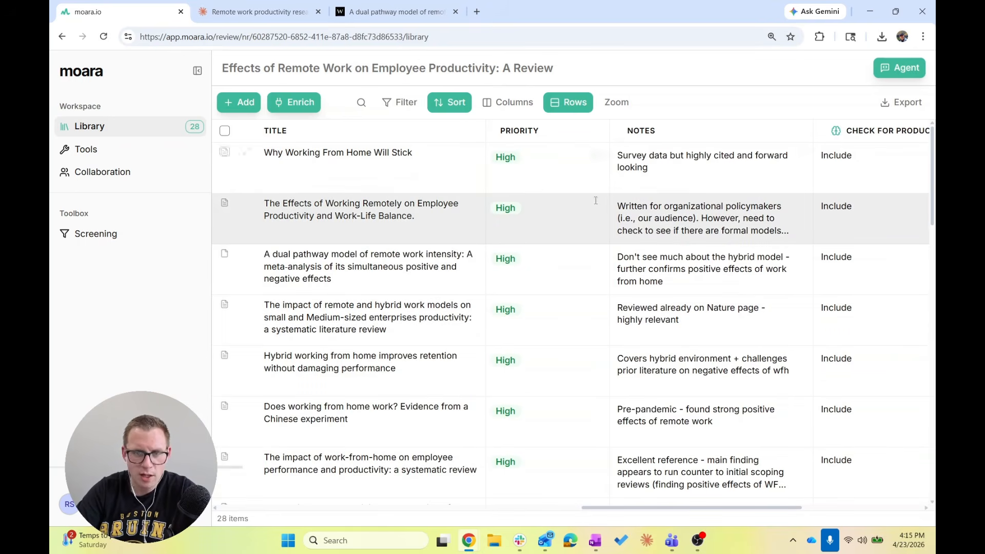
scroll(686, 212, down, 2)
scroll(686, 212, down, 3)
scroll(686, 211, up, 5)
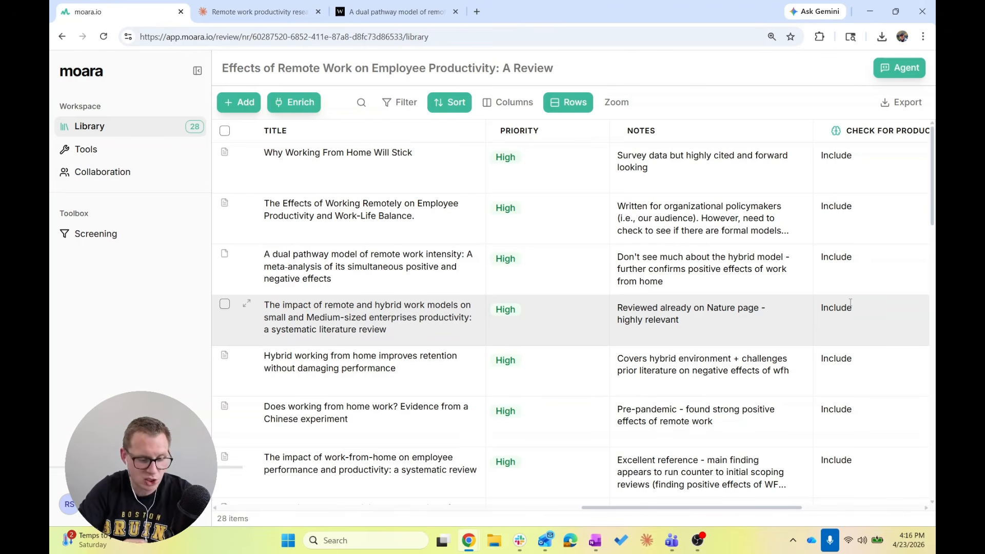
Step: Close the Wiley article's browser tab and look through the library table's other columns, including tags, summaries and authors
click(455, 11)
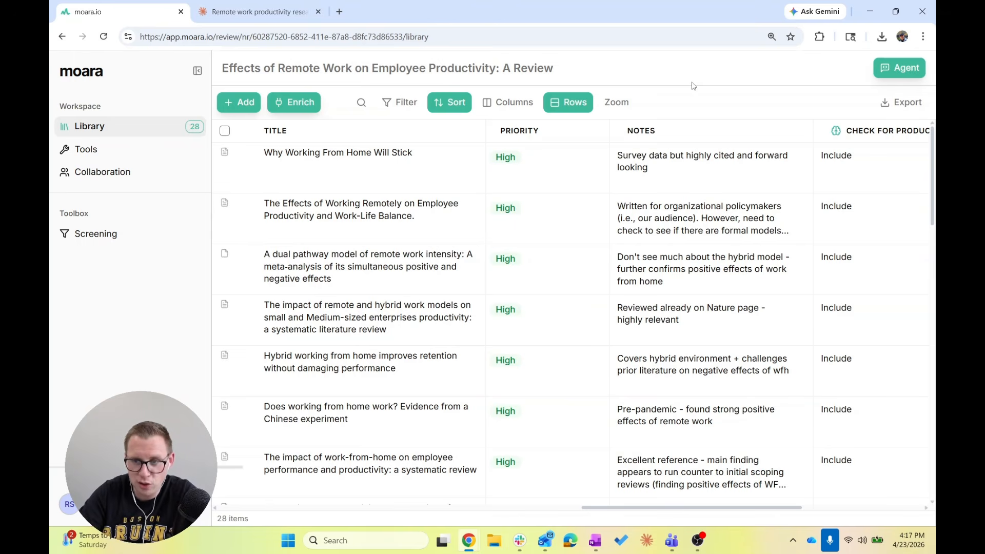
scroll(744, 257, right, 5)
scroll(748, 263, left, 8)
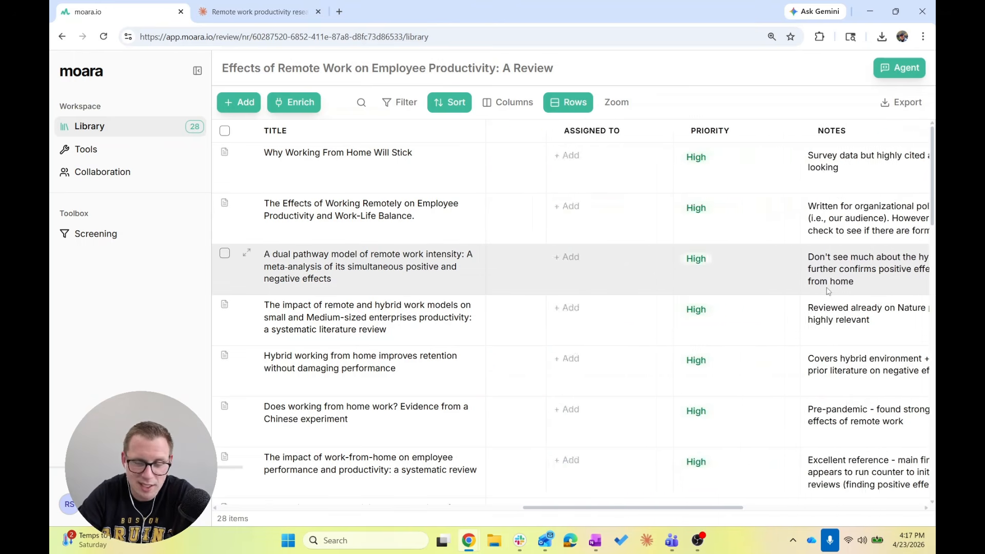
scroll(827, 291, left, 10)
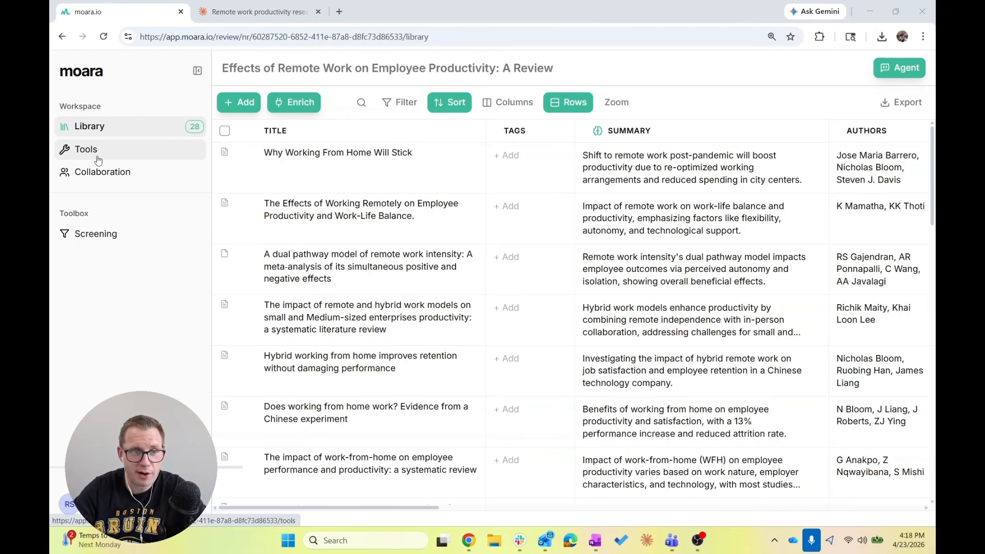
Step: Add the Annotations tool to the review's toolbox
click(98, 159)
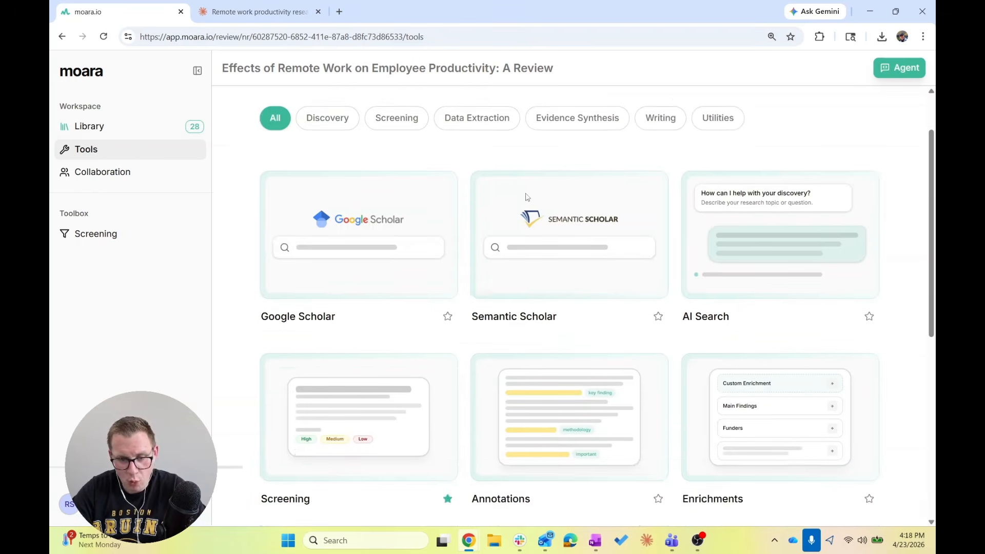
scroll(526, 197, down, 4)
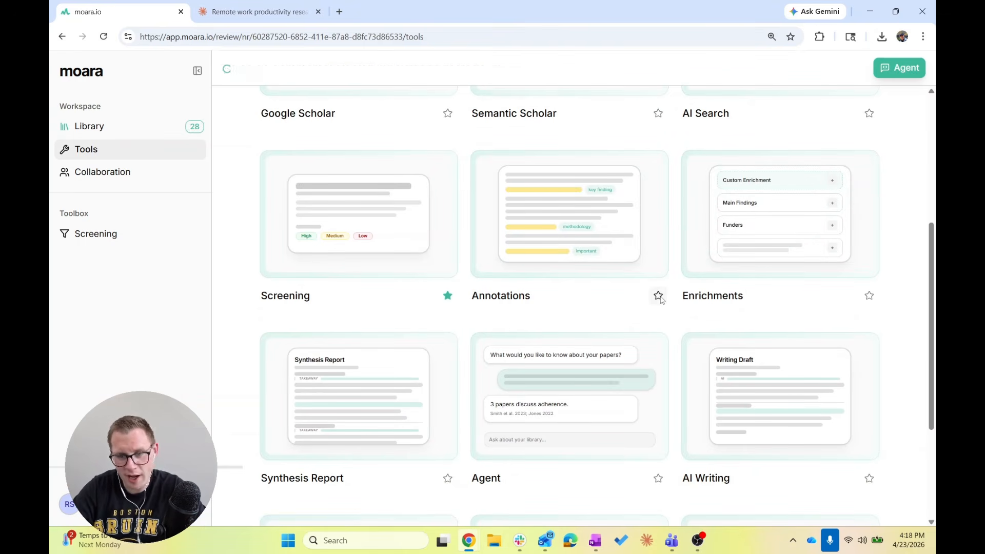
click(659, 296)
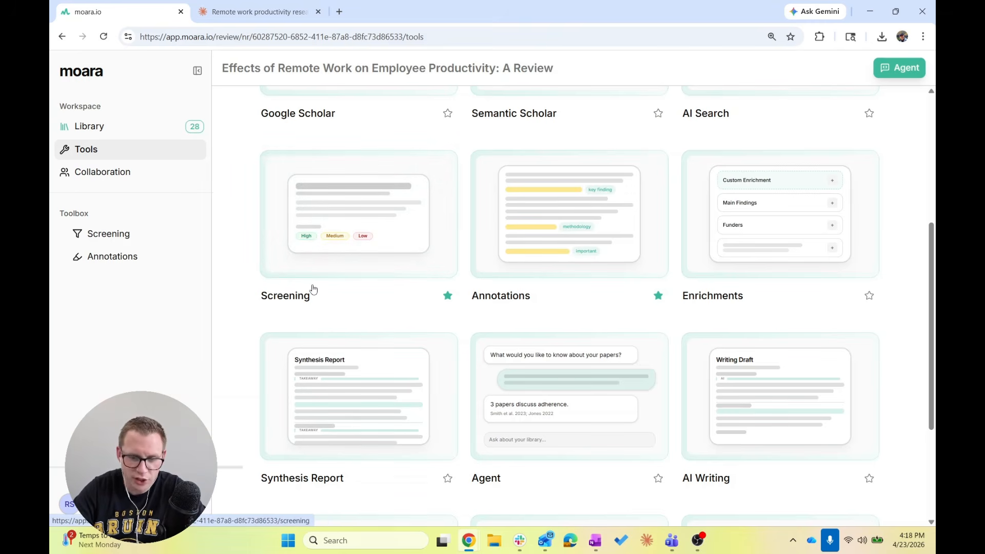
mouse_move(124, 260)
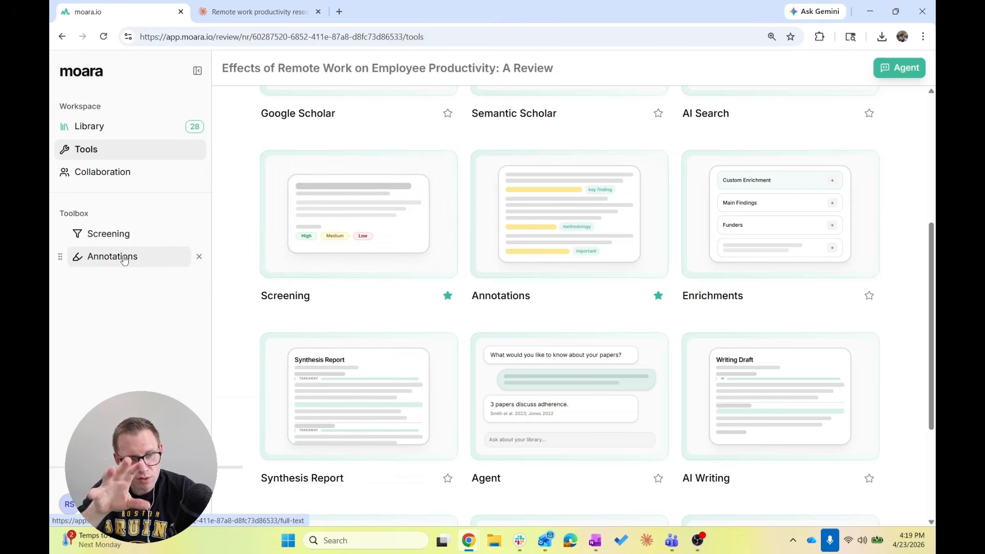
Step: Add the Synthesis Report tool to the toolbox and run a synthesis report on the library's 28 papers
scroll(422, 328, down, 3)
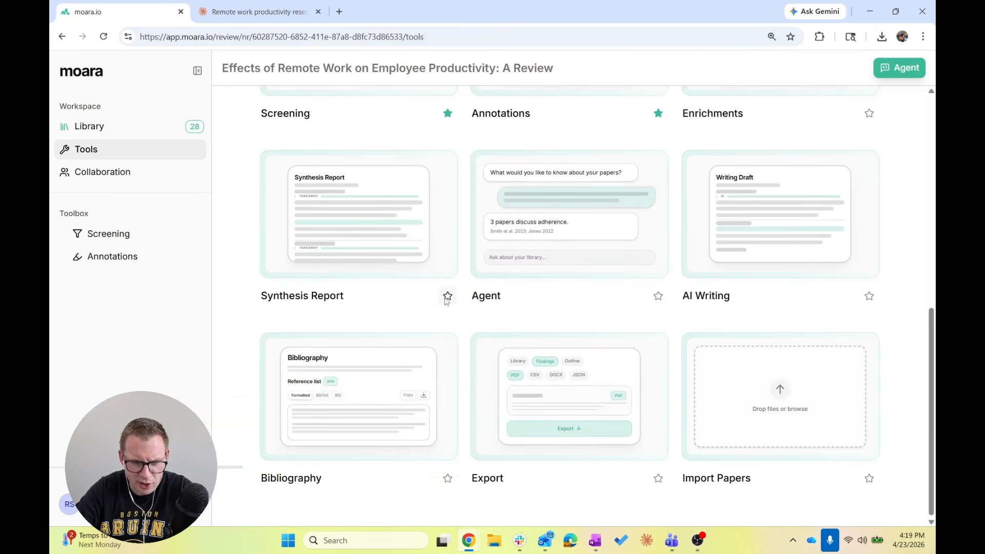
click(448, 297)
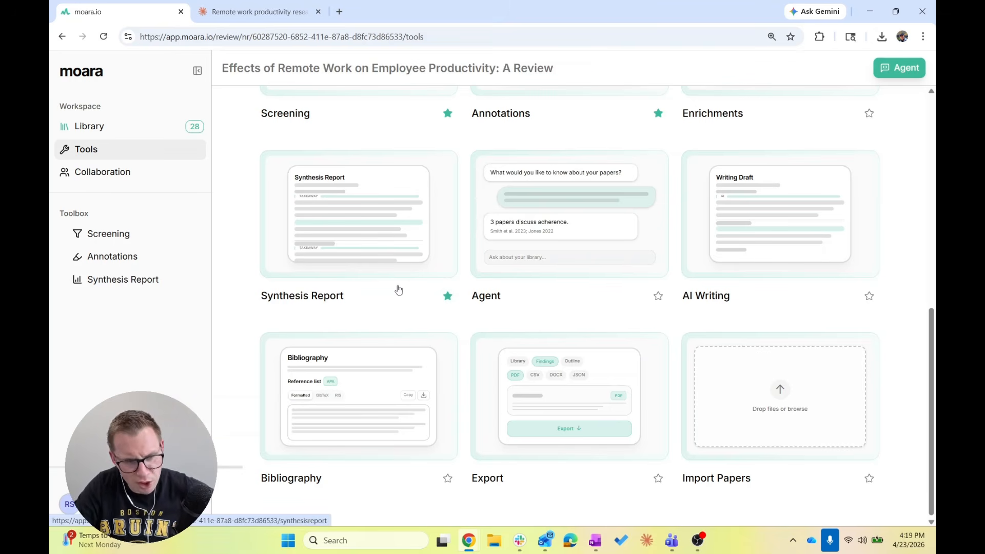
click(129, 281)
click(564, 263)
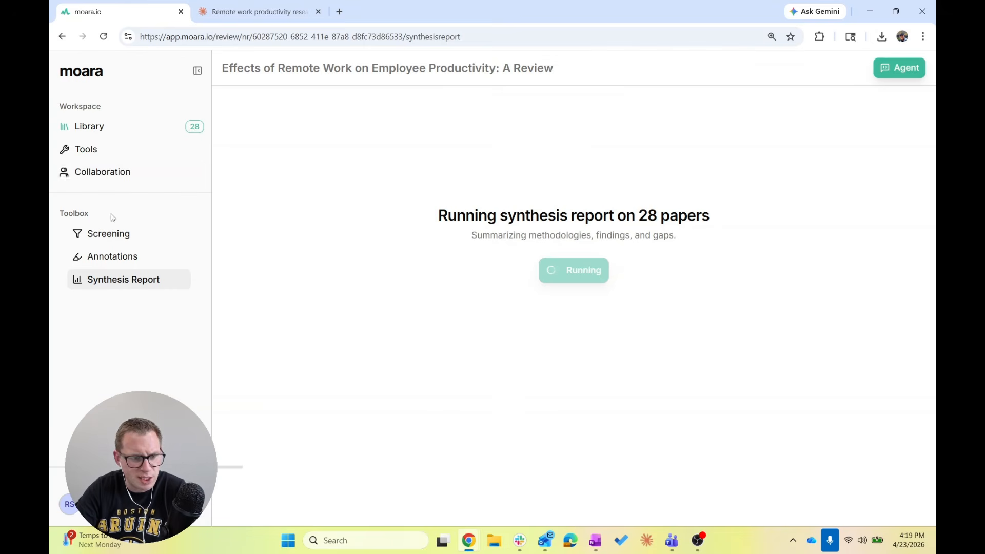
Step: Add the Bibliography tool to the review's toolbox
click(102, 151)
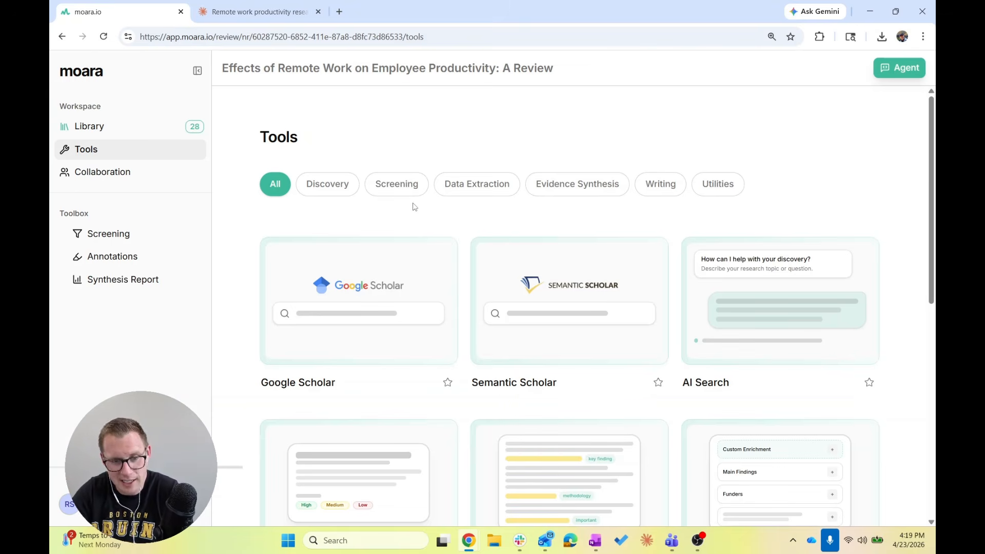
scroll(429, 339, down, 7)
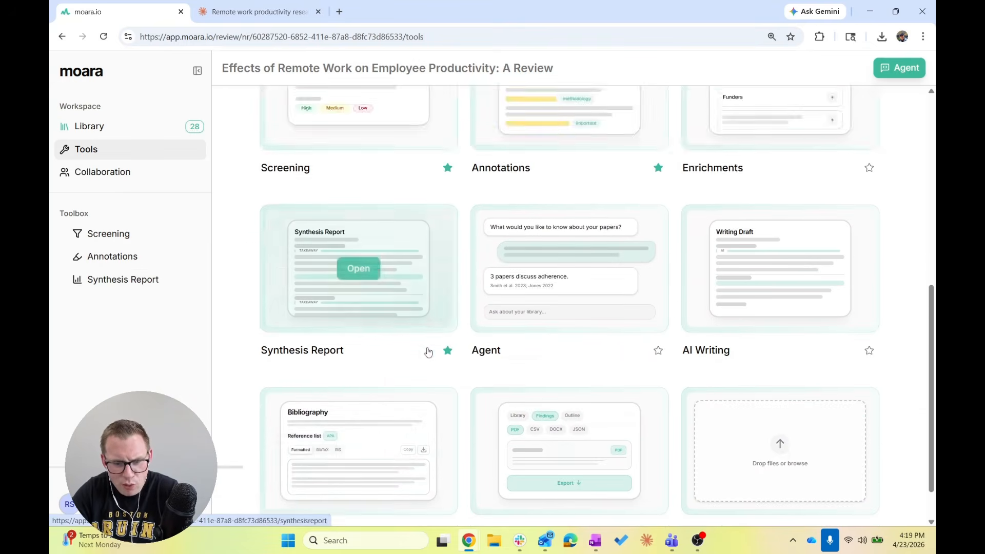
scroll(428, 352, down, 1)
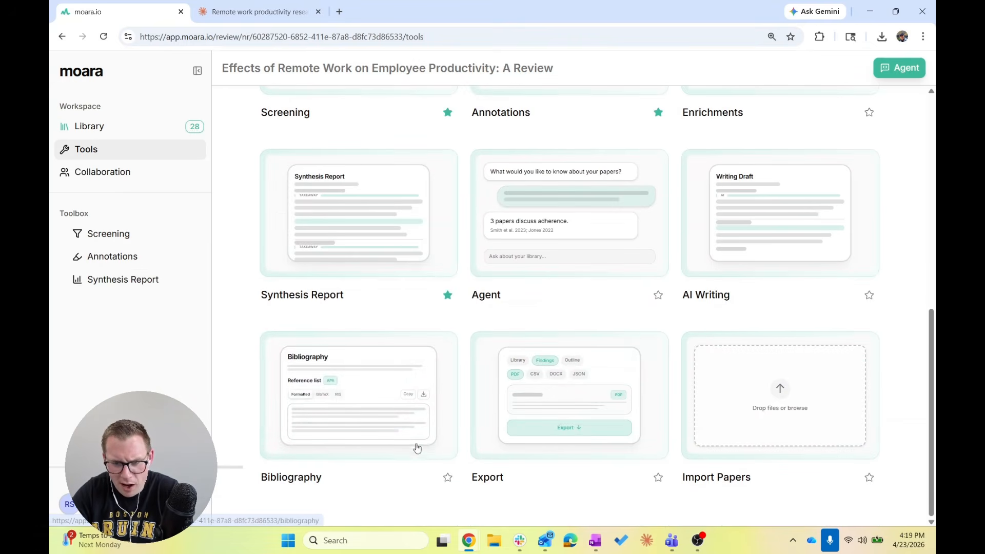
click(448, 478)
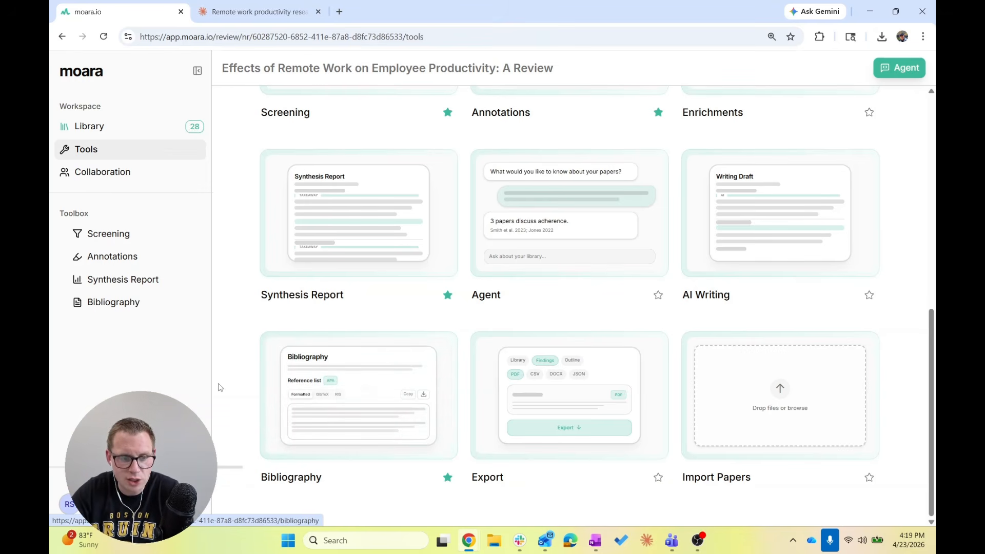
Step: Open the synthesis report and read its section on research methods, including the bullets on surveys, meta-analyses and randomized trials
click(113, 280)
scroll(286, 280, down, 3)
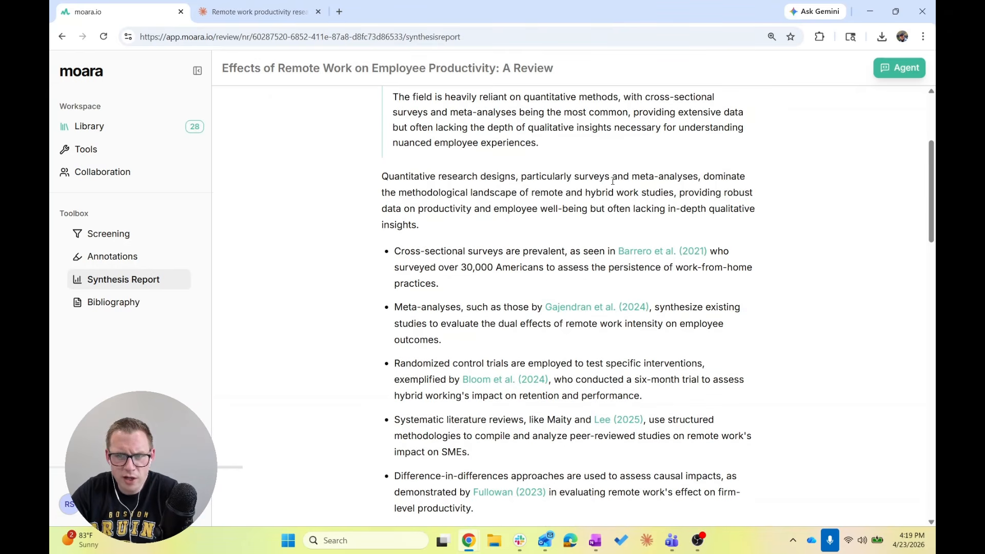
scroll(510, 150, down, 2)
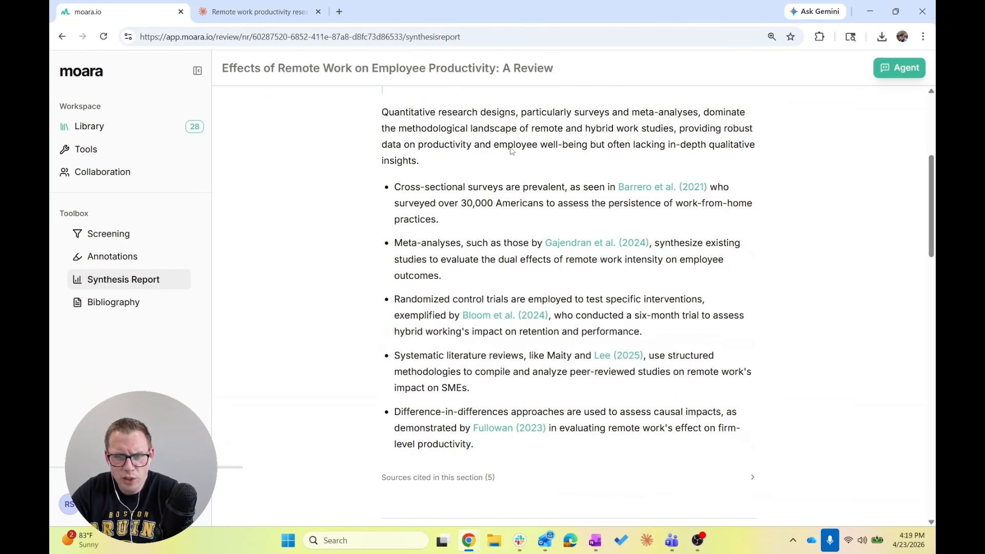
scroll(618, 129, down, 1)
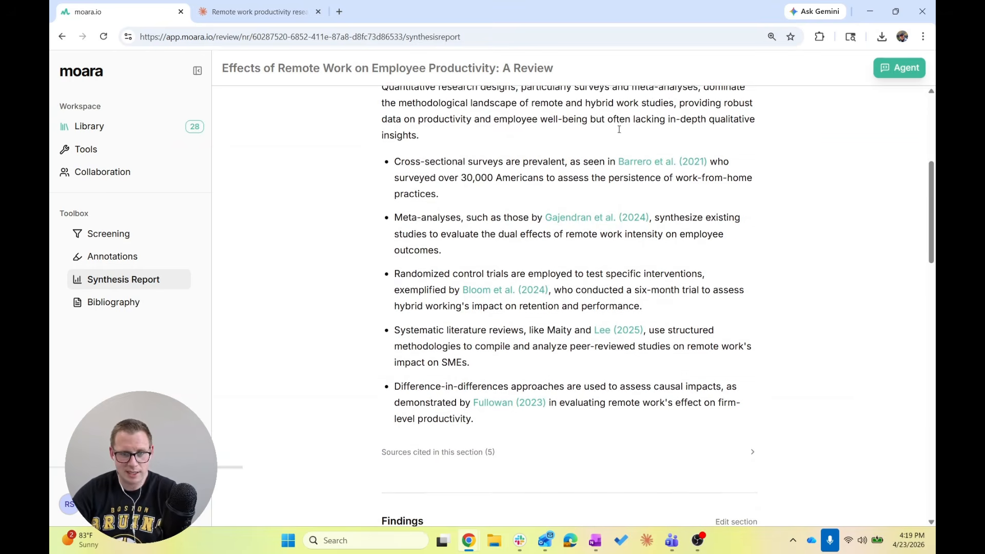
scroll(620, 133, down, 2)
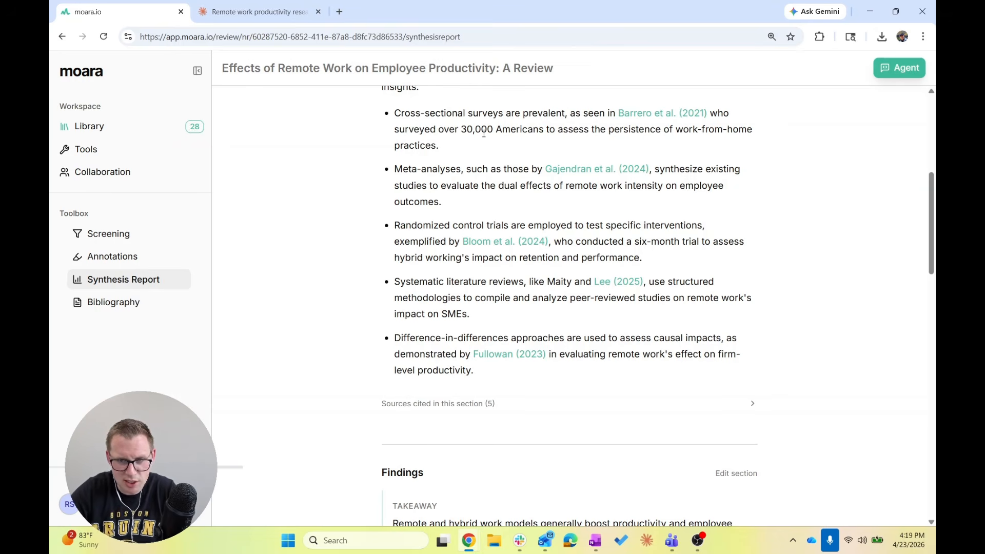
scroll(484, 133, down, 3)
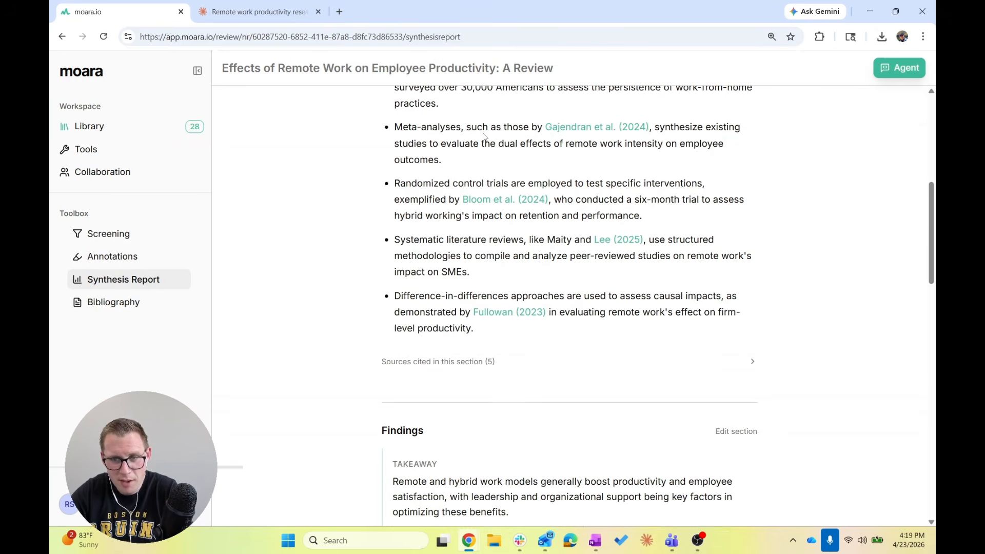
scroll(484, 136, down, 1)
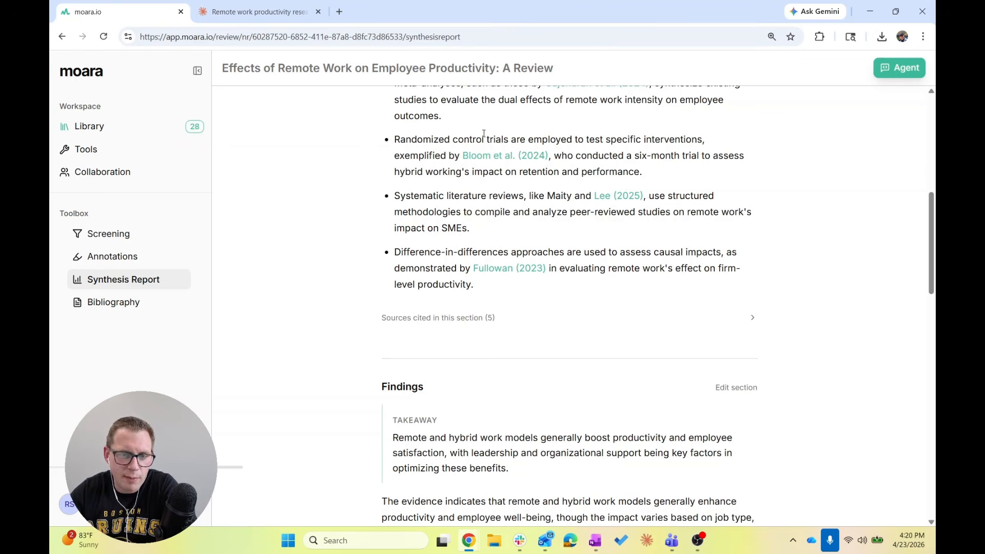
scroll(484, 133, up, 3)
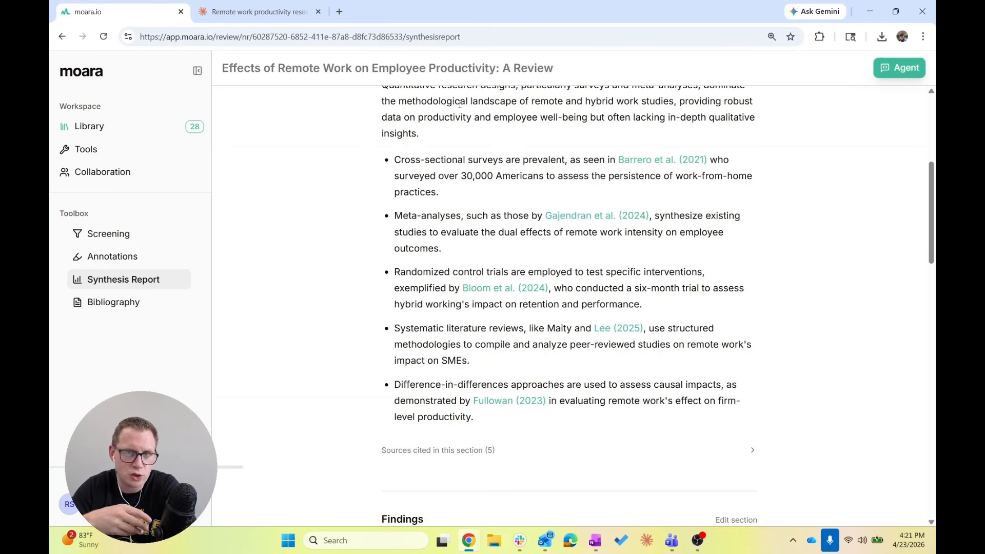
Step: Read the synthesis report's Findings and Gaps in the Literature sections with their cited sources
scroll(460, 104, down, 8)
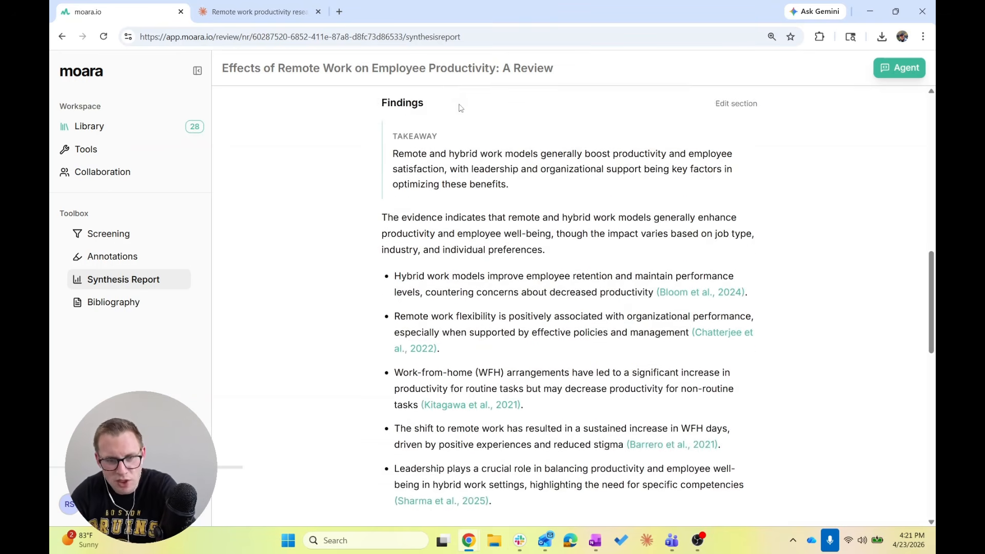
scroll(329, 280, down, 1)
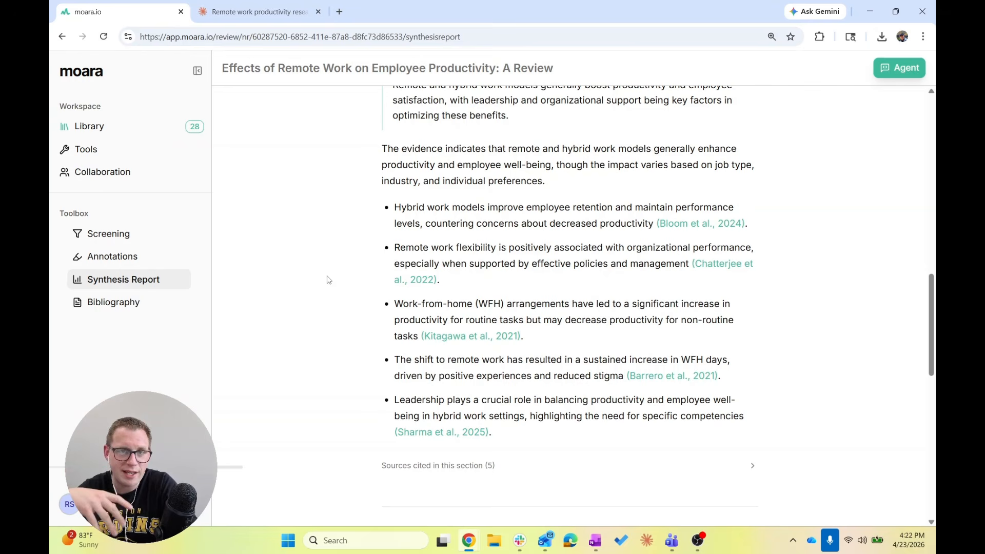
scroll(329, 279, down, 2)
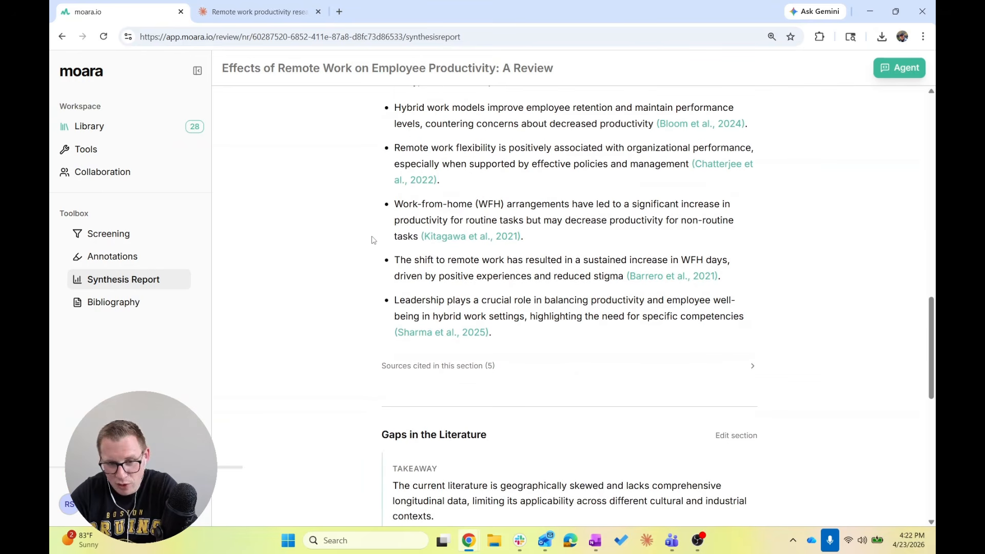
scroll(373, 239, down, 3)
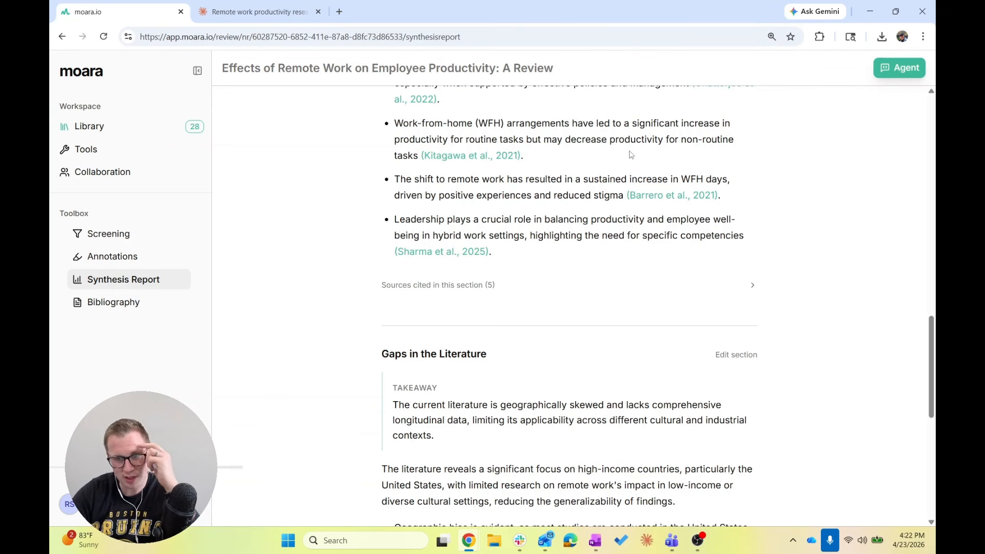
scroll(473, 204, down, 1)
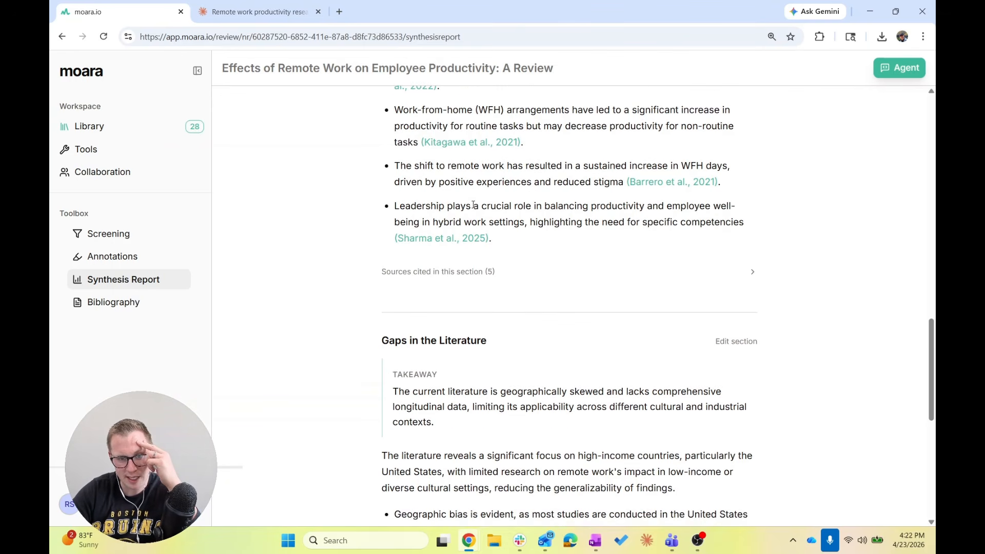
scroll(473, 206, down, 6)
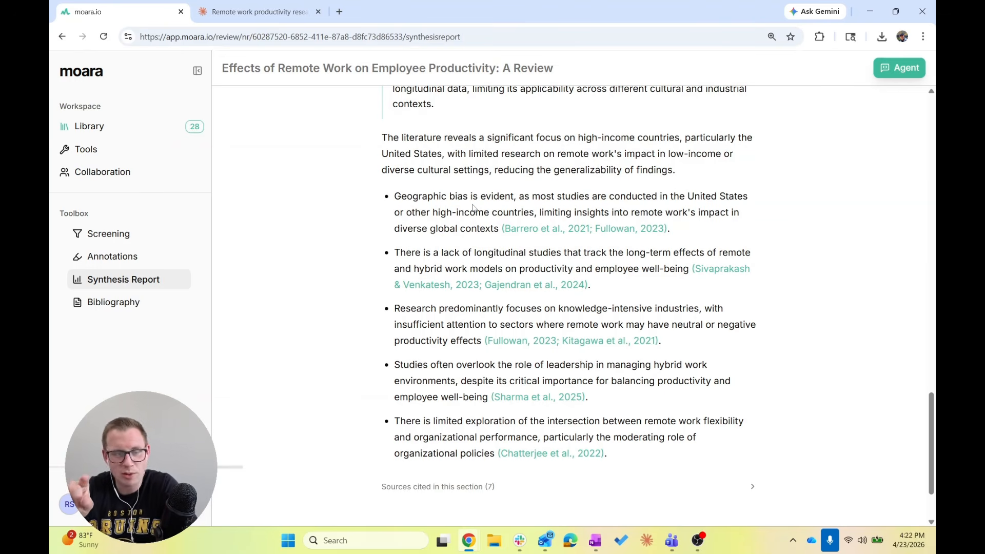
Step: Switch to the Claude chat, look at the start of its remote work literature overview, and return to the Moara review
click(260, 11)
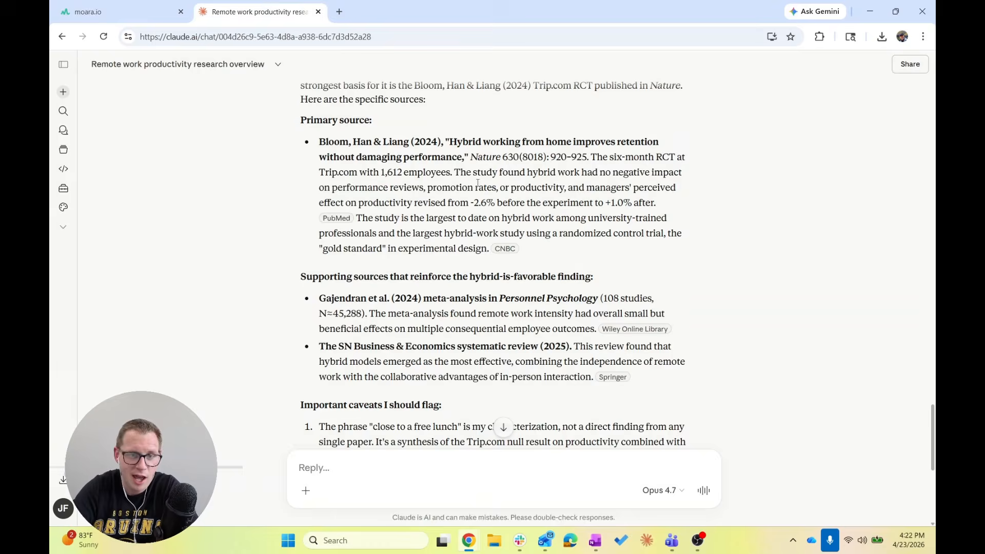
scroll(486, 192, up, 15)
scroll(487, 192, up, 15)
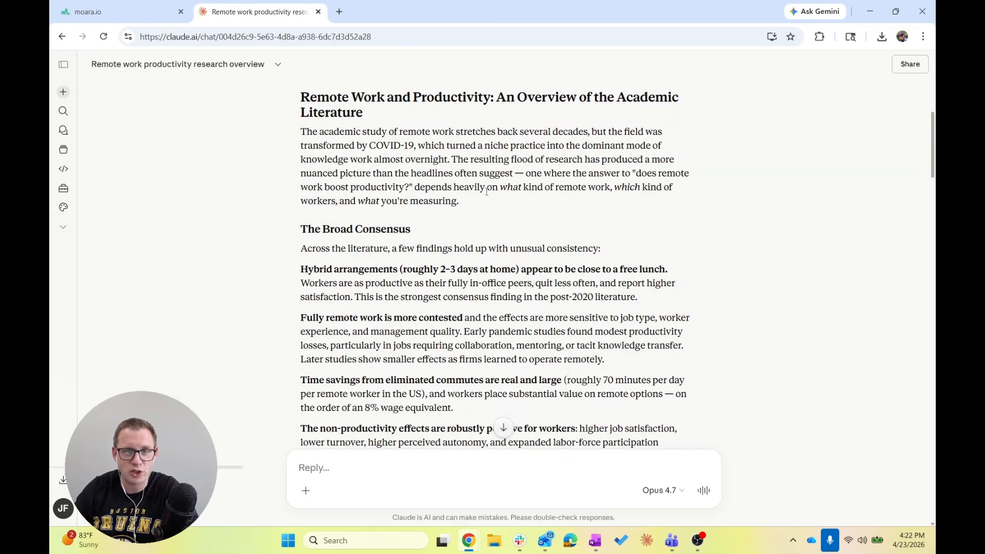
click(154, 10)
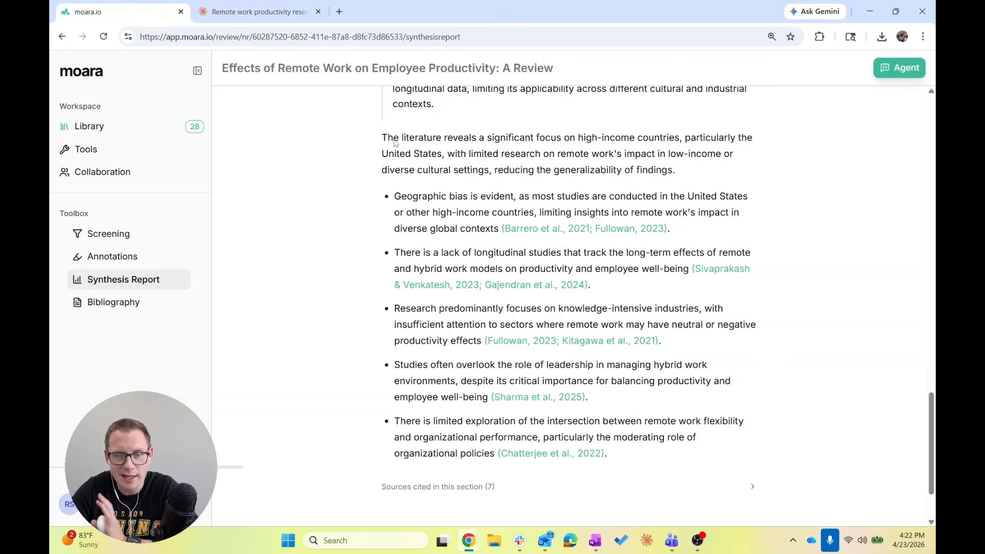
Step: Open the Annotations tool and check which filter and sort options its paper list offers
click(131, 257)
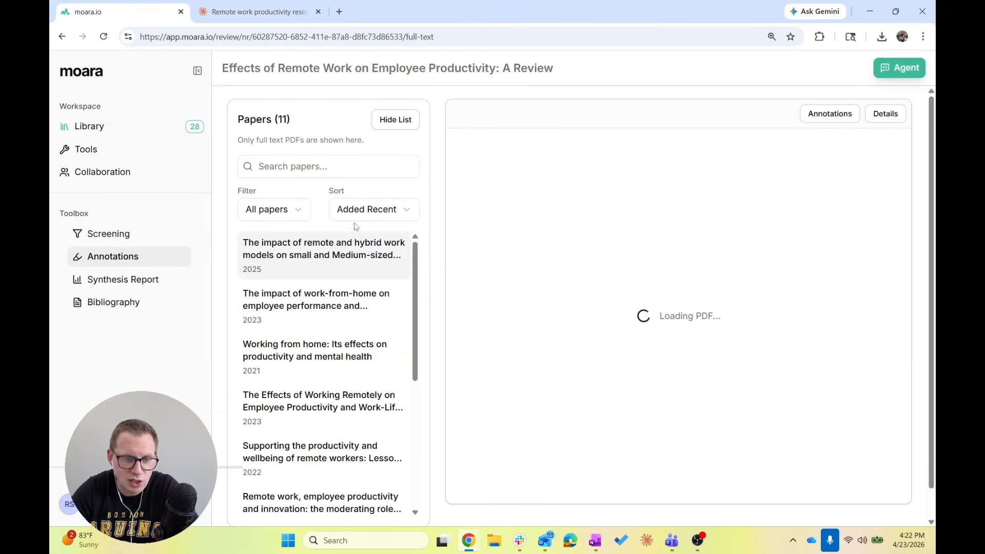
click(274, 210)
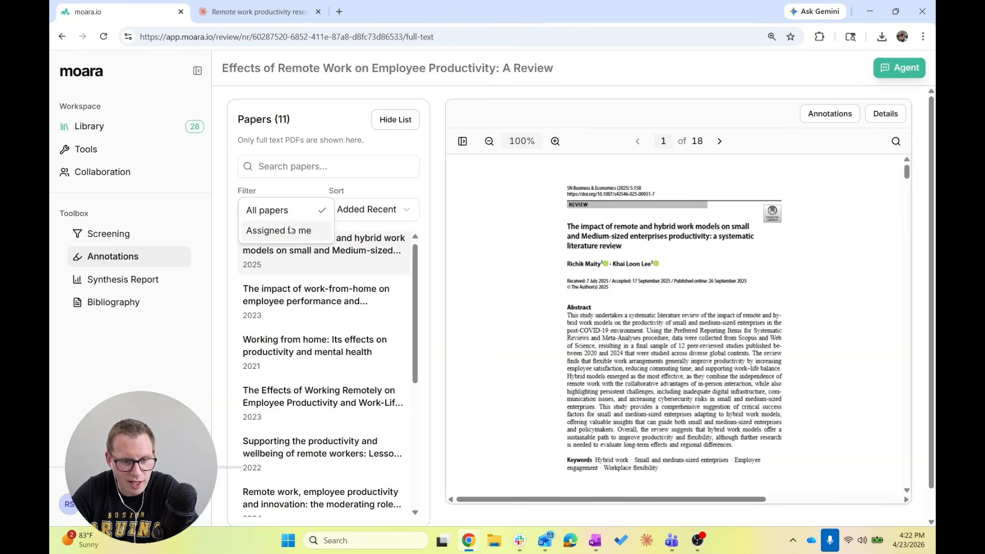
click(388, 210)
click(277, 207)
click(357, 217)
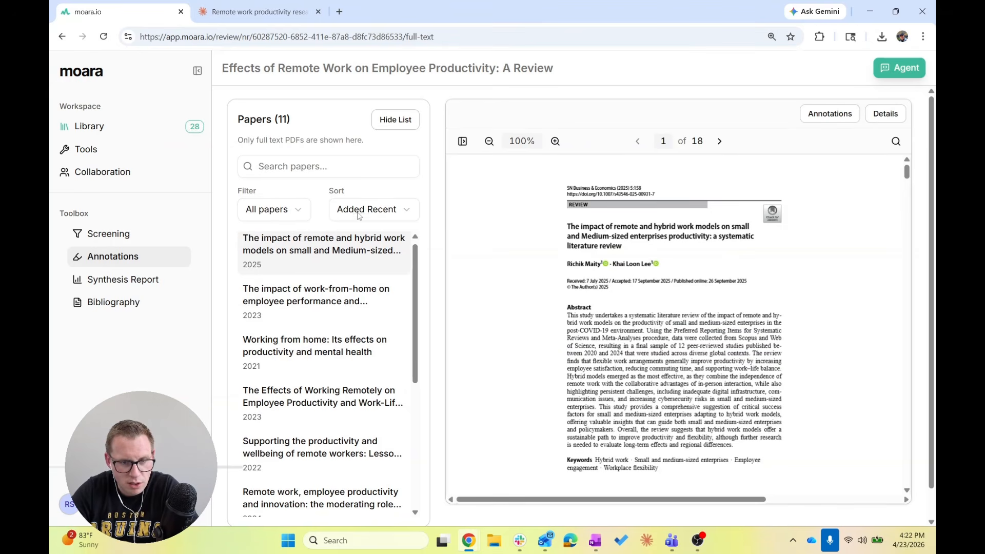
click(358, 216)
click(291, 215)
click(291, 215)
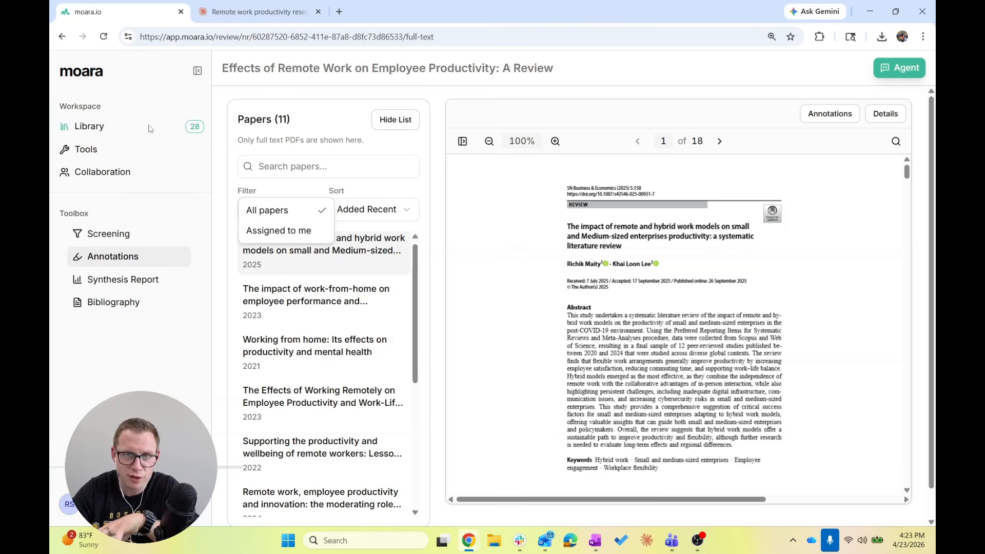
Step: Filter the library to papers whose Priority contains "High"
click(122, 127)
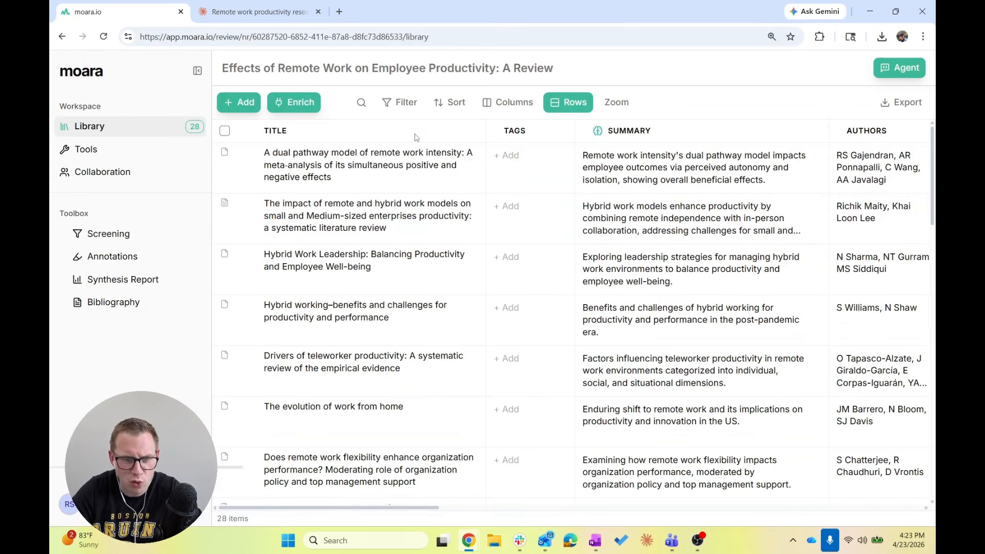
click(411, 109)
click(531, 188)
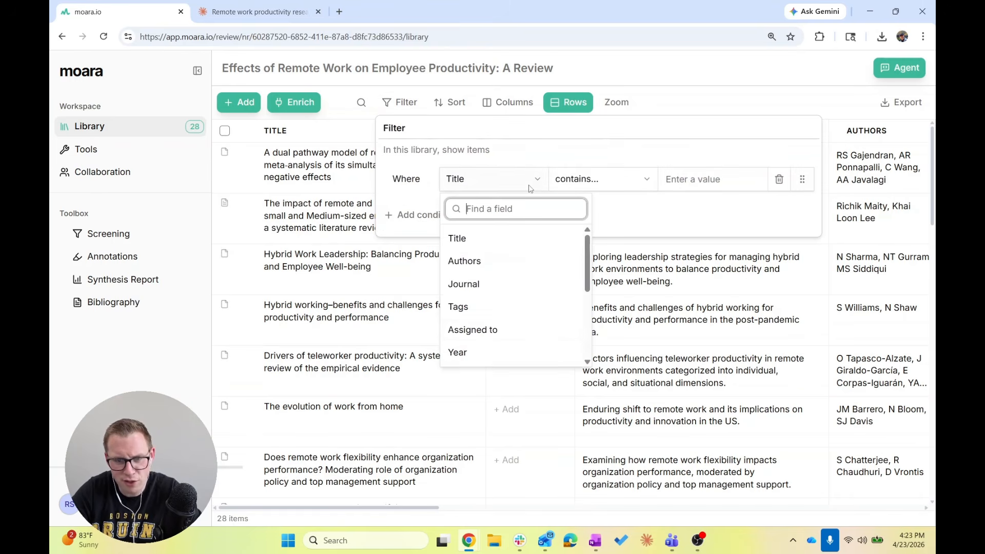
scroll(479, 349, down, 3)
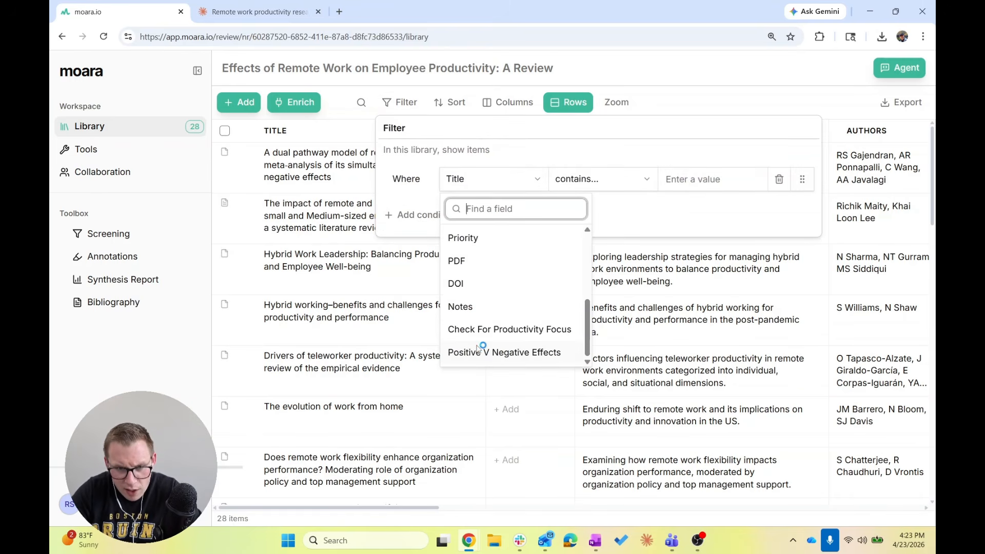
click(463, 238)
click(700, 178)
text(HG)
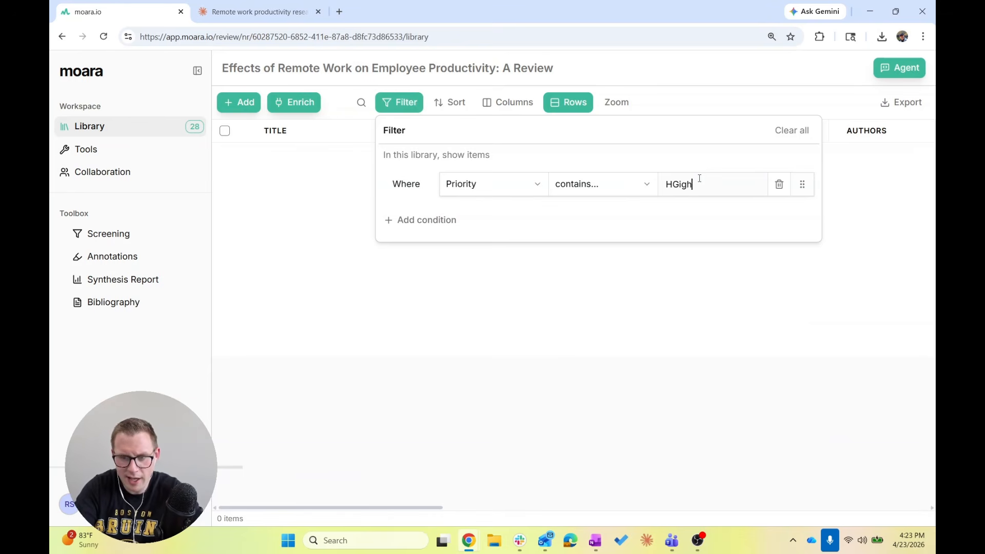
key(BackSpace)
text(igh)
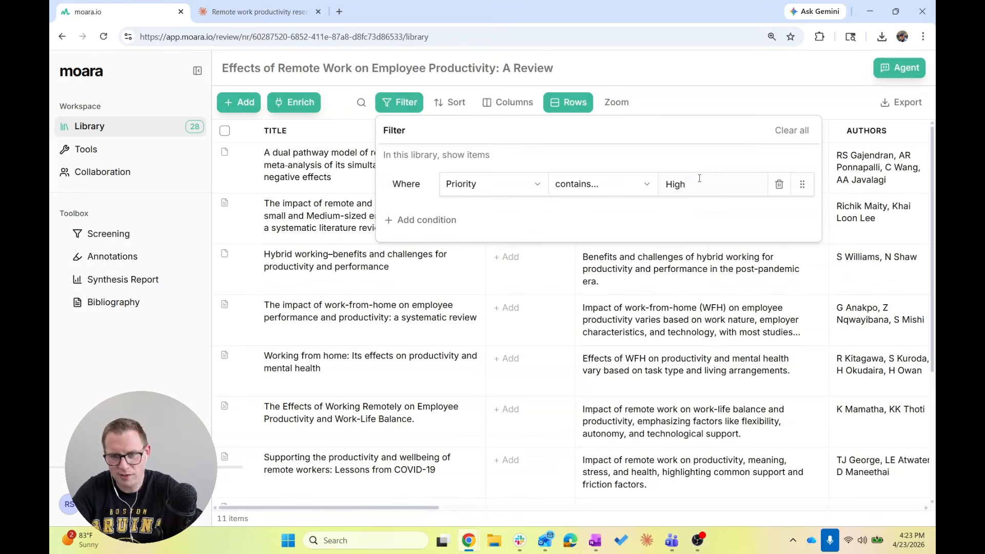
click(711, 98)
Step: Check the filtered papers' priority column, then select all of them and assign them to Research Space
scroll(718, 313, right, 10)
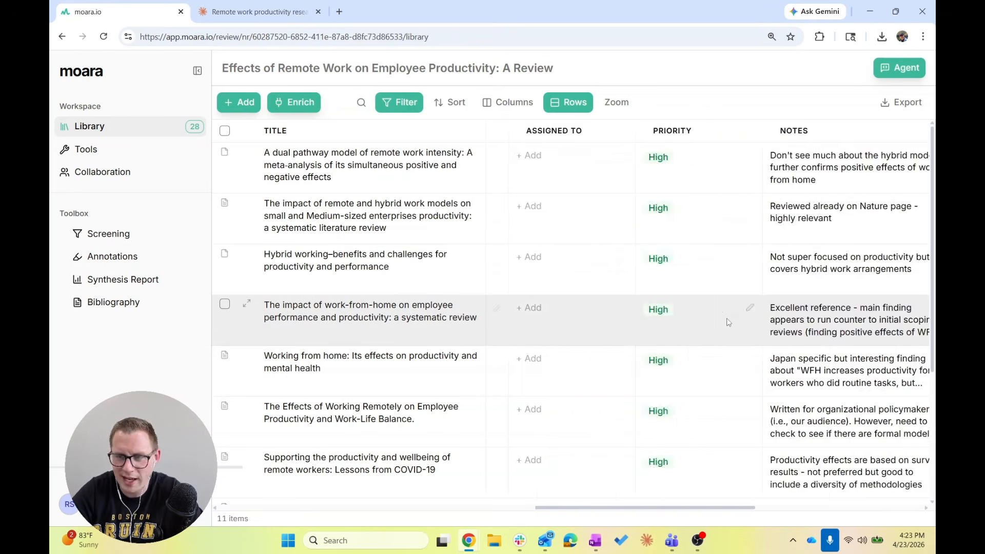
scroll(728, 317, left, 10)
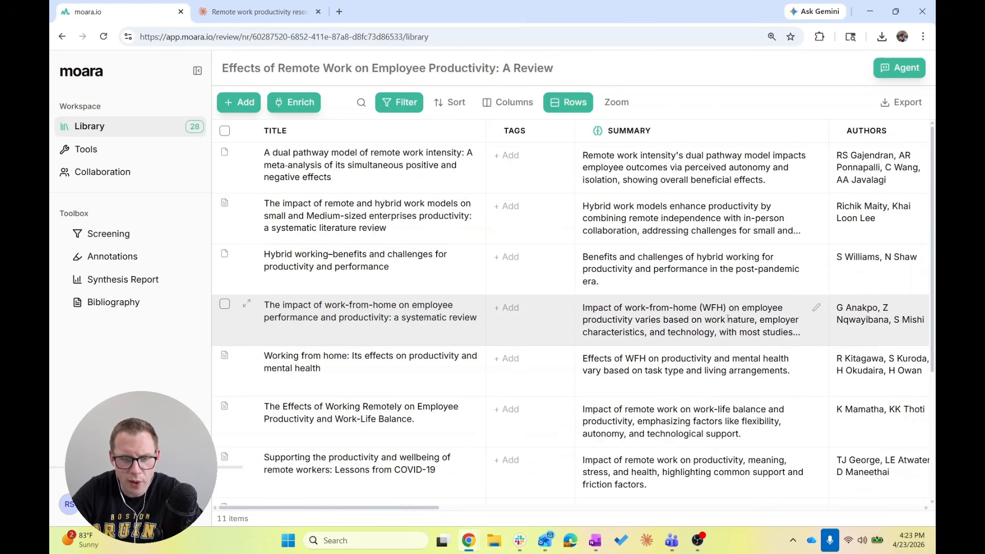
click(224, 130)
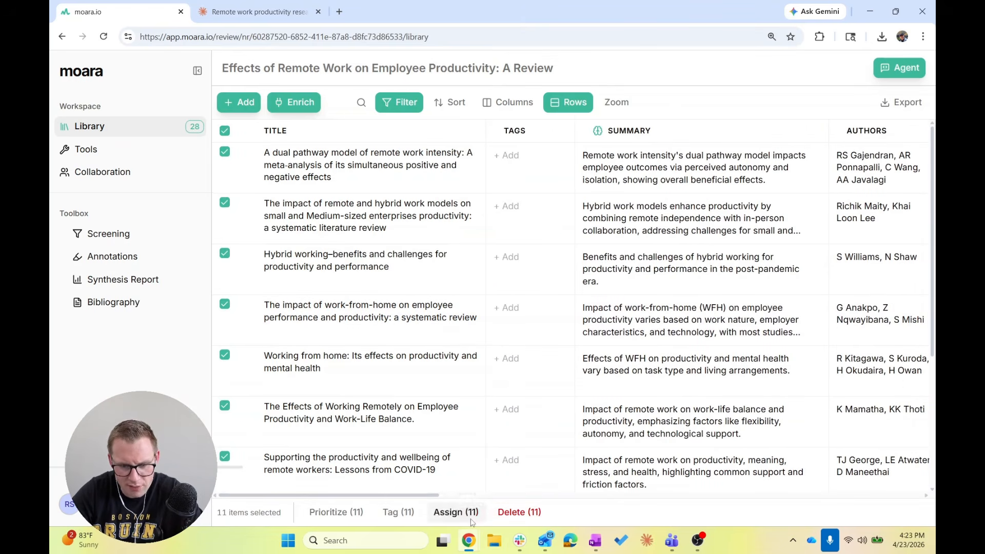
click(452, 487)
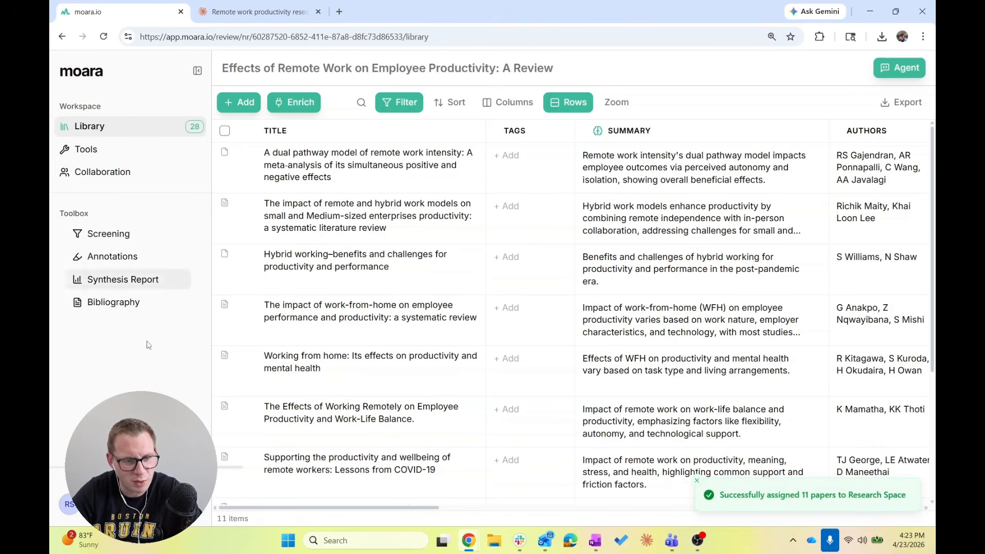
Step: Limit the Annotations tool's paper list to papers assigned to me and look through the list
click(120, 261)
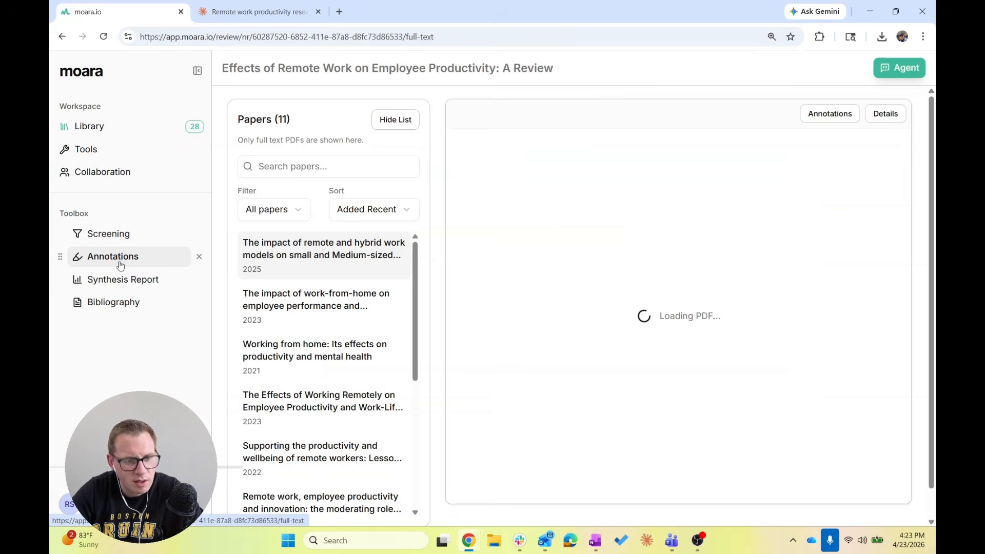
click(283, 209)
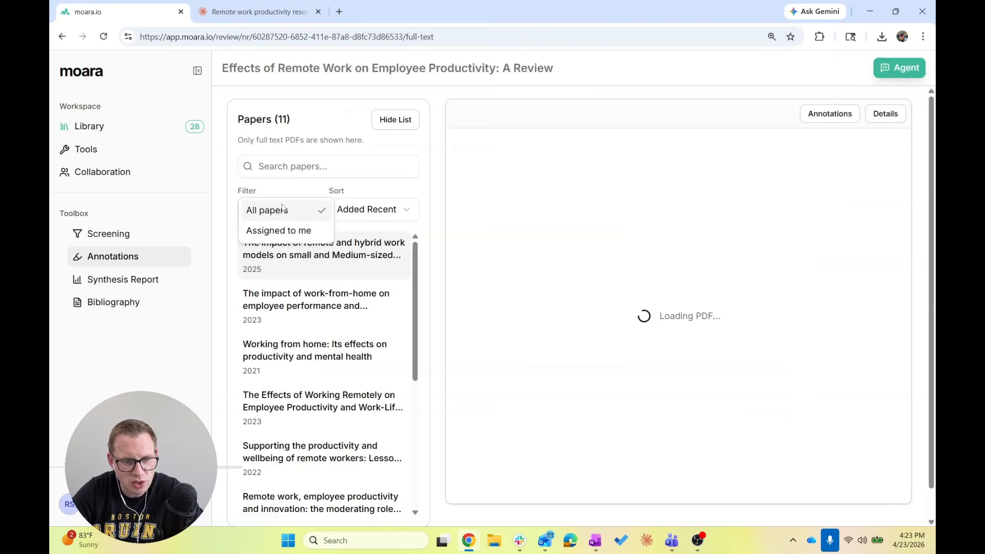
click(274, 231)
scroll(344, 314, down, 3)
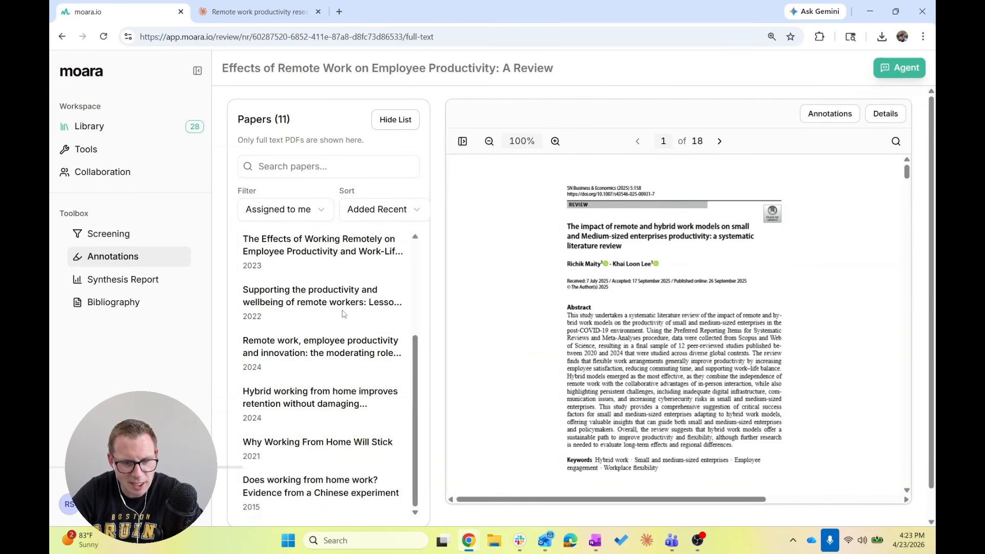
scroll(287, 287, up, 3)
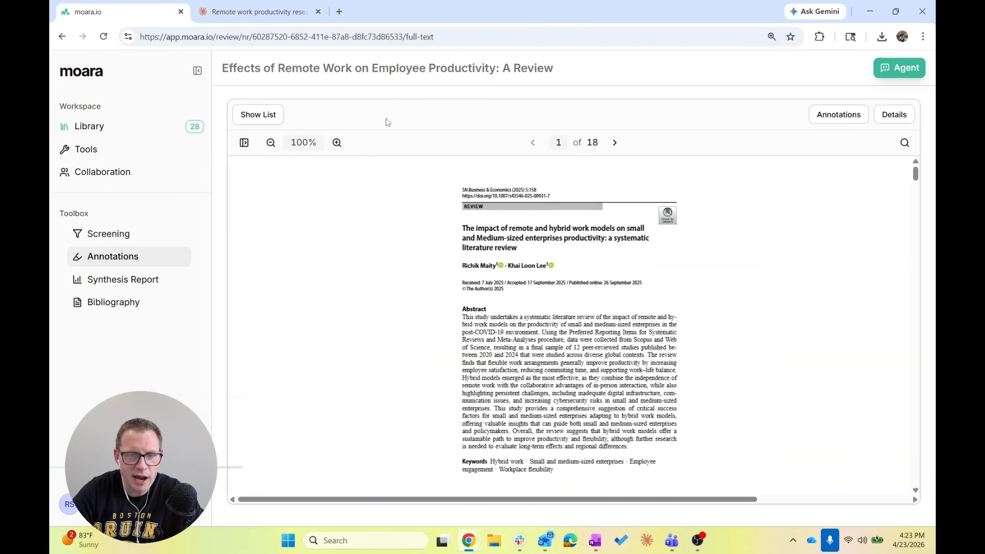
Step: Hide the paper list, enlarge the open systematic review PDF to about 218%, and read from its abstract into the introduction
click(387, 121)
ctrl+scroll(518, 281, up, 5)
scroll(519, 281, down, 3)
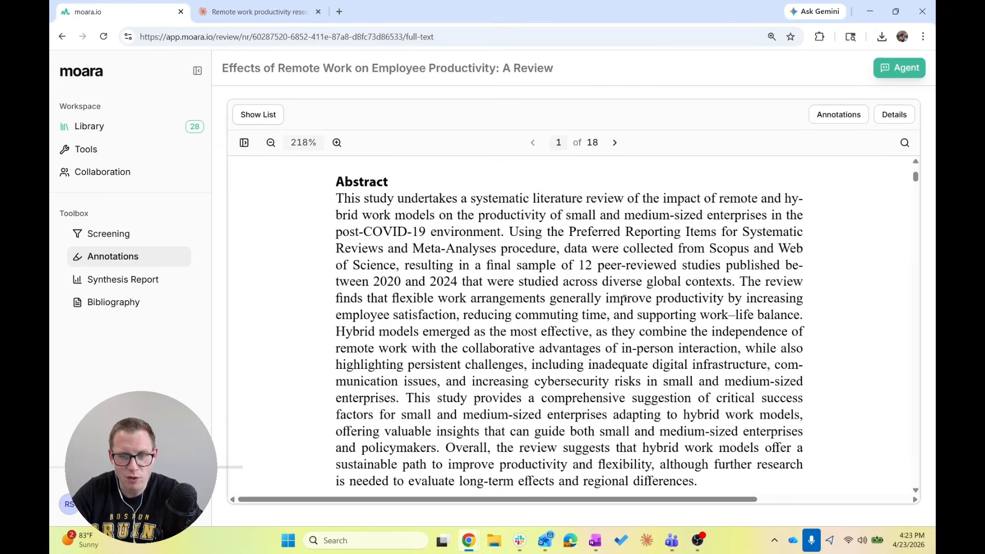
scroll(485, 355, down, 10)
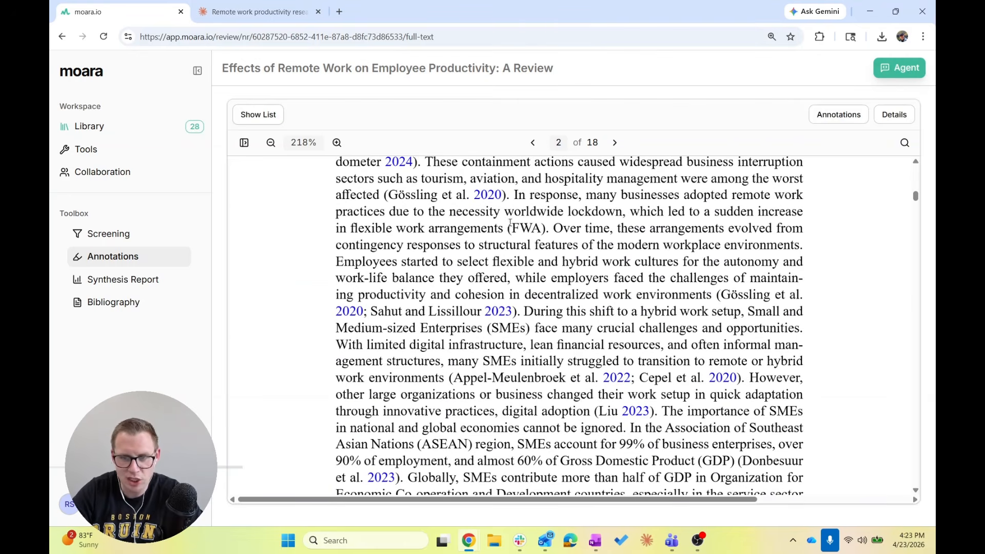
Step: Annotate the introduction text "ted to select flexible and hybrid work cultures for the auton" without comment or tags, and check it in the paper's annotations
drag(421, 262, 754, 262)
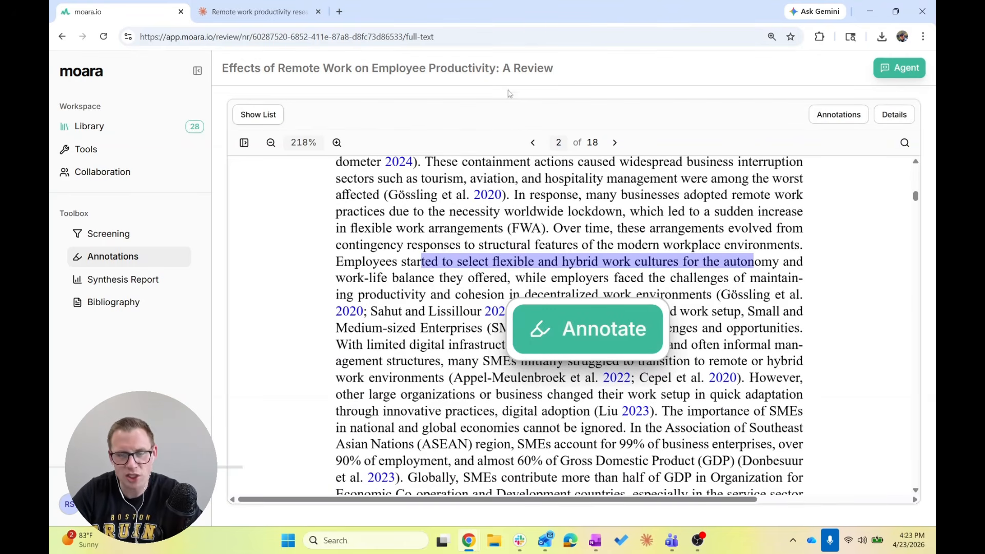
click(658, 342)
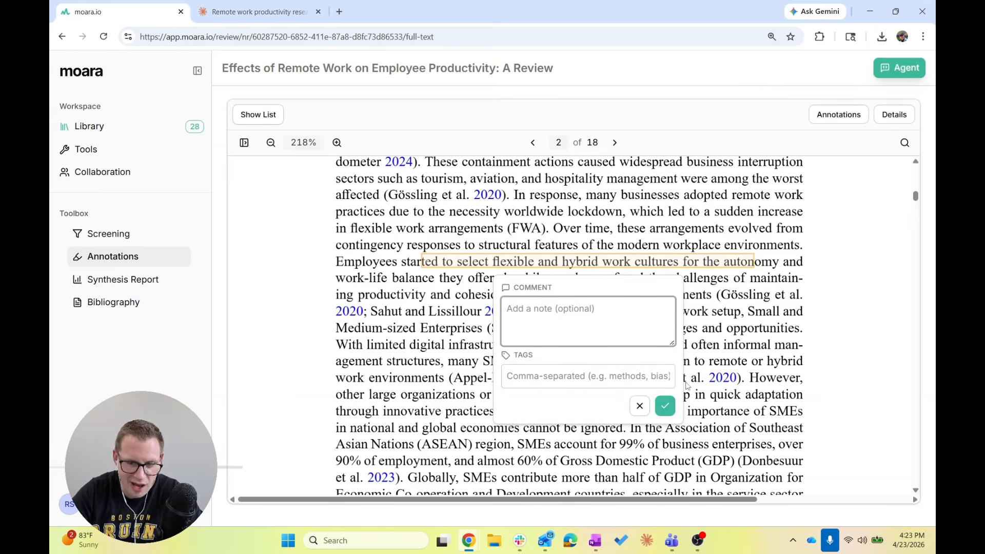
click(665, 406)
click(828, 114)
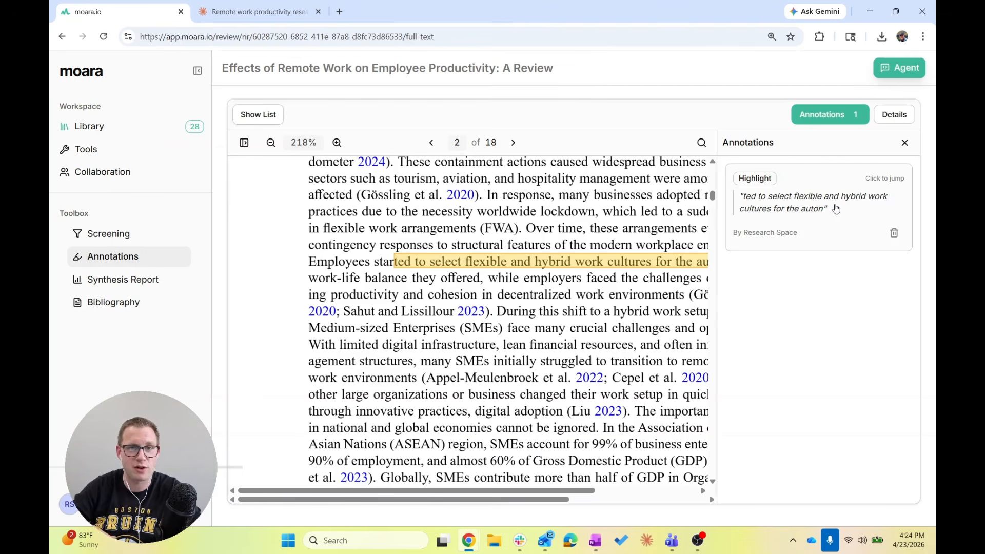
click(905, 142)
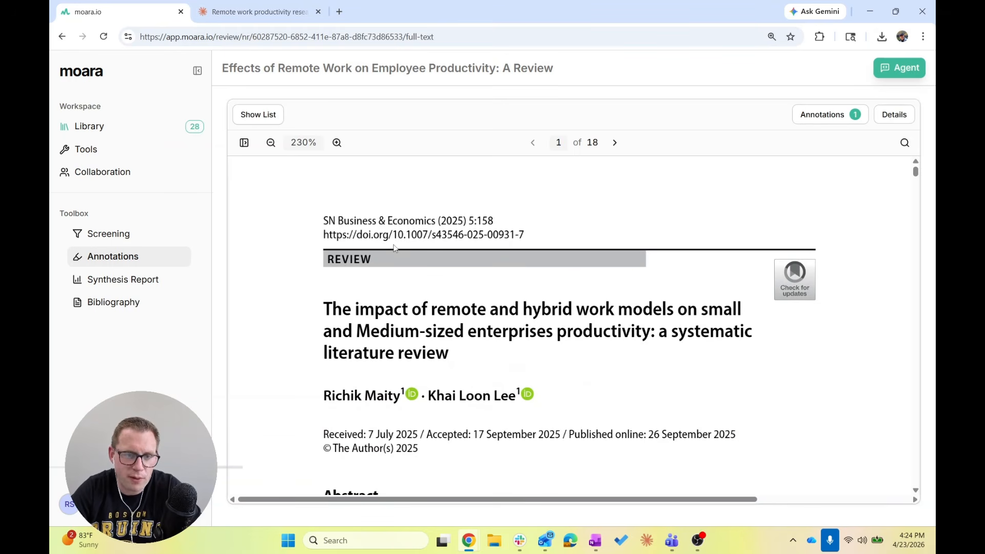
Step: Examine the paper's first page, reading the title, publication details and the abstract's methods and findings at about 205% zoom
scroll(363, 194, down, 3)
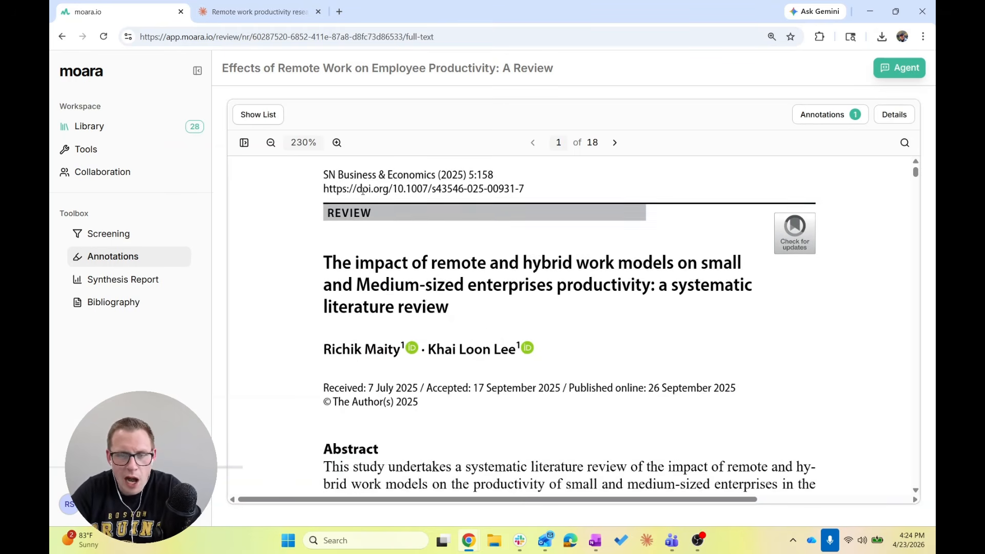
scroll(363, 195, up, 2)
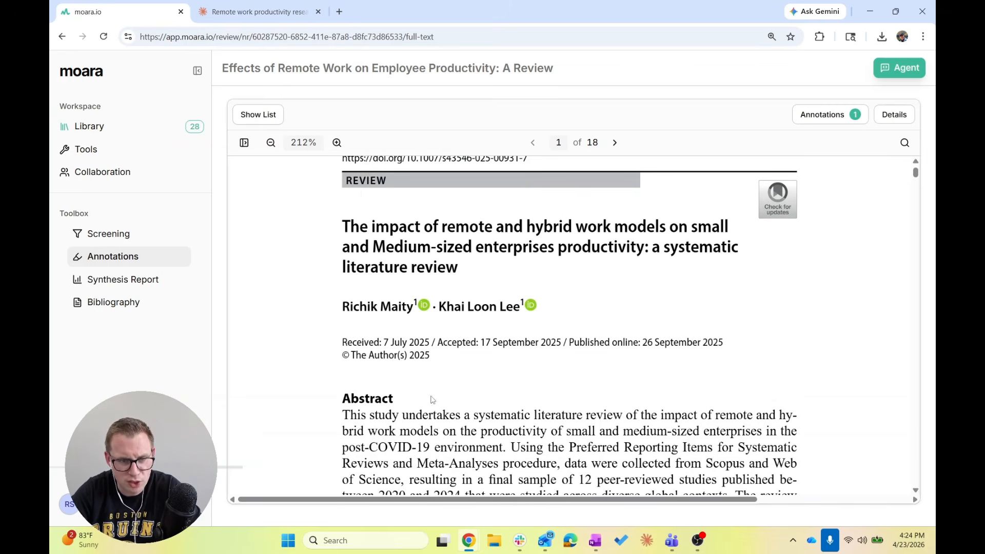
scroll(431, 396, down, 3)
scroll(431, 396, down, 1)
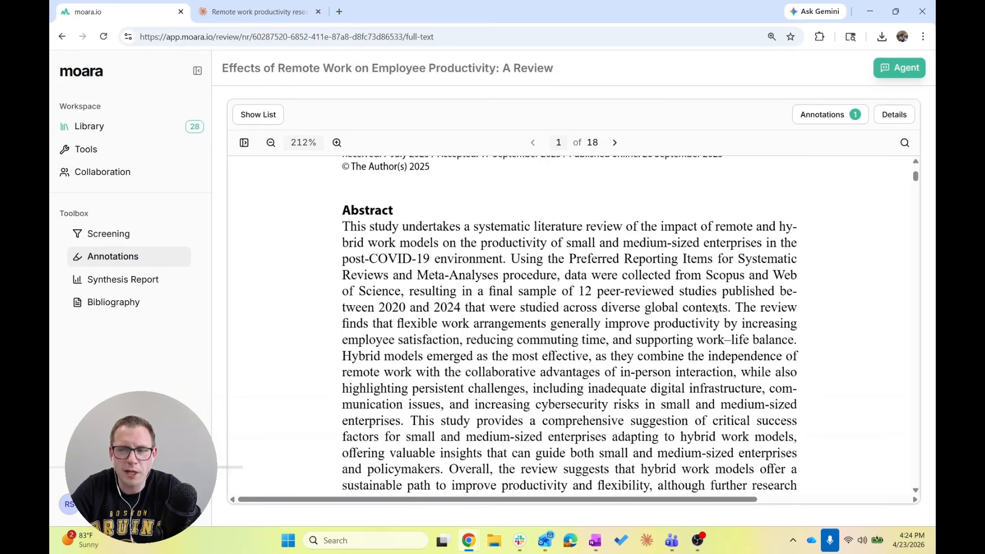
scroll(468, 258, down, 1)
scroll(468, 258, up, 5)
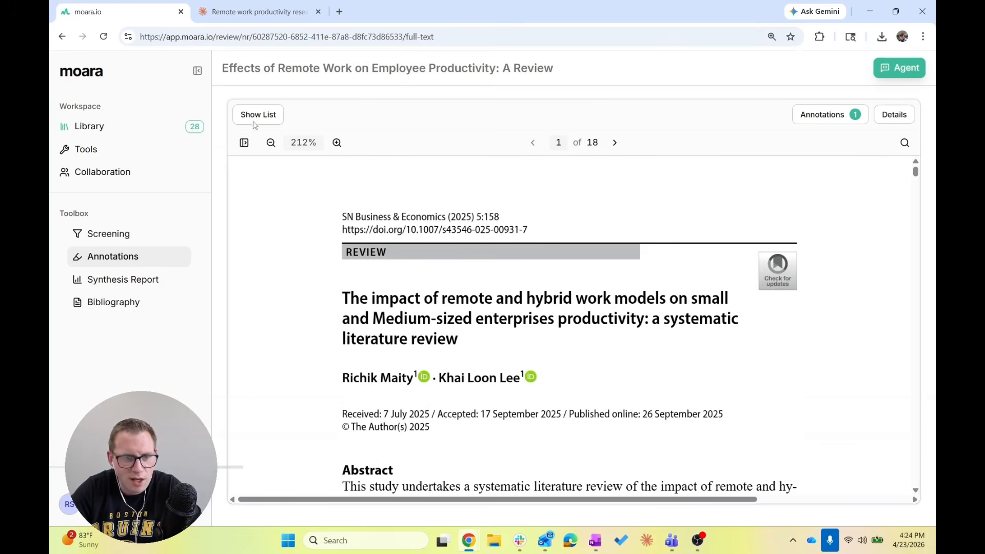
scroll(531, 290, down, 5)
scroll(531, 290, up, 5)
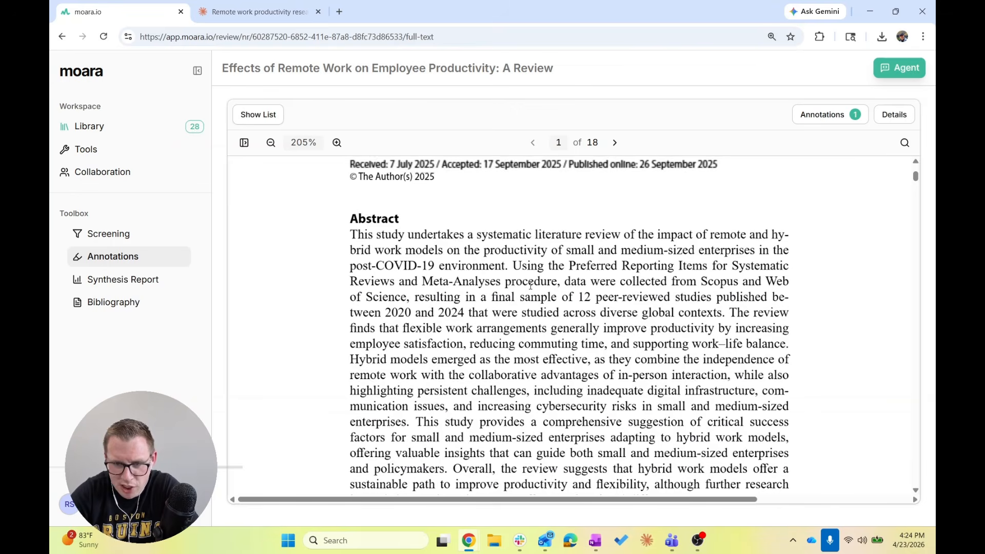
scroll(530, 285, up, 1)
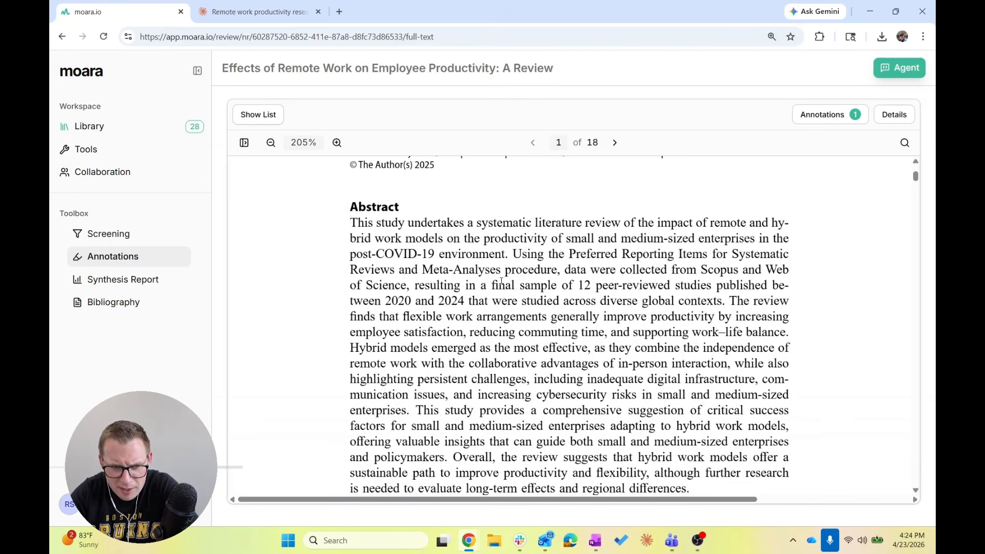
scroll(501, 282, down, 1)
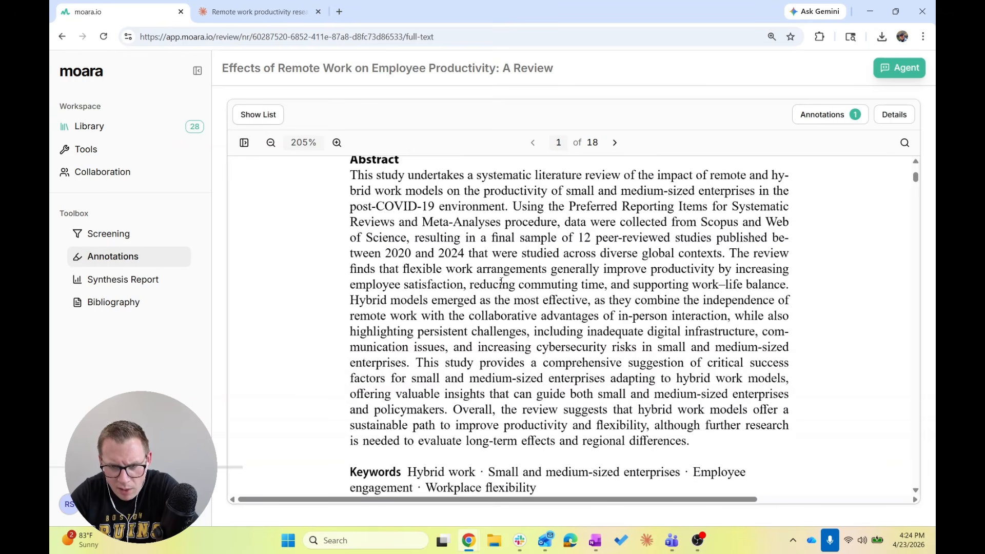
scroll(596, 275, up, 6)
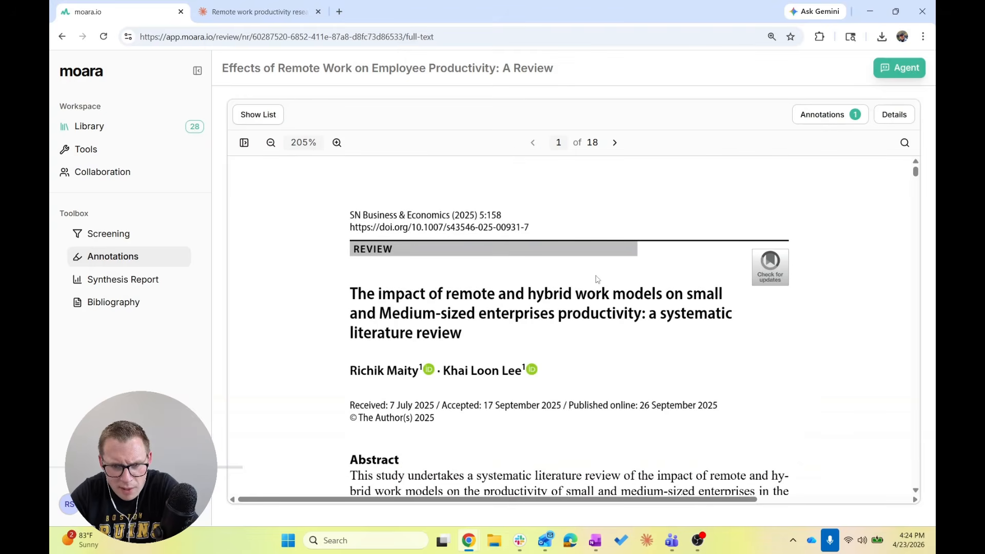
scroll(596, 279, down, 7)
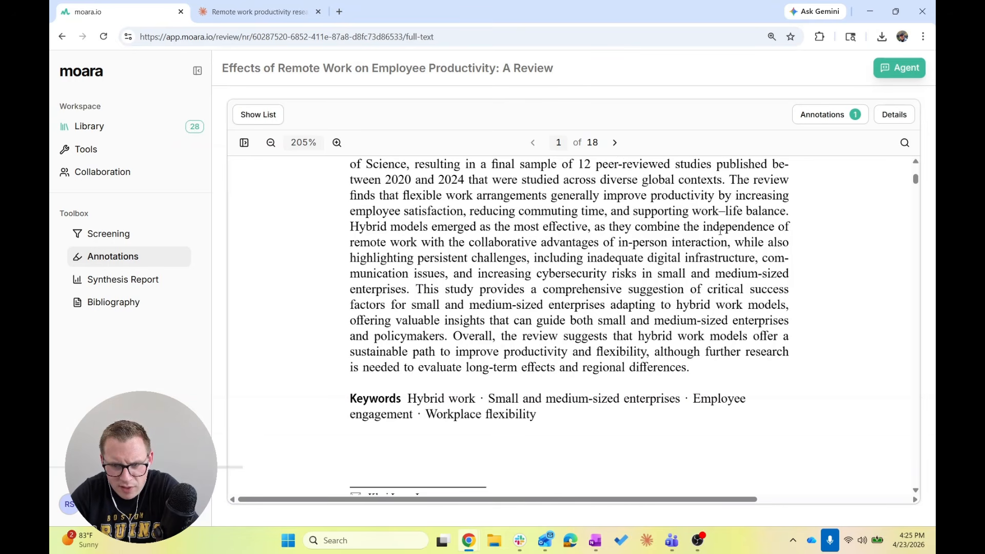
scroll(505, 253, up, 2)
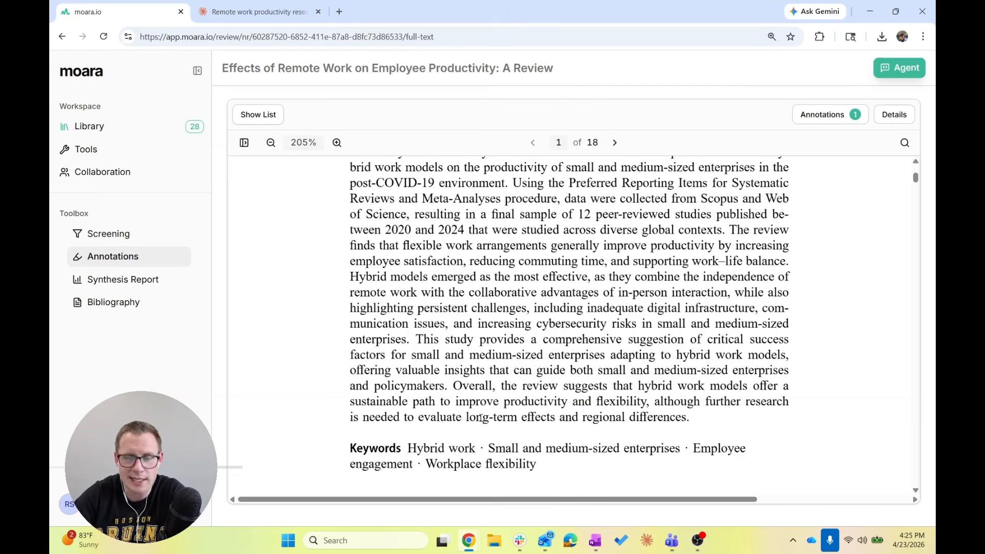
Step: Go over the first page again from the title and authors down to the keywords and author affiliations
scroll(461, 450, up, 5)
scroll(461, 451, down, 10)
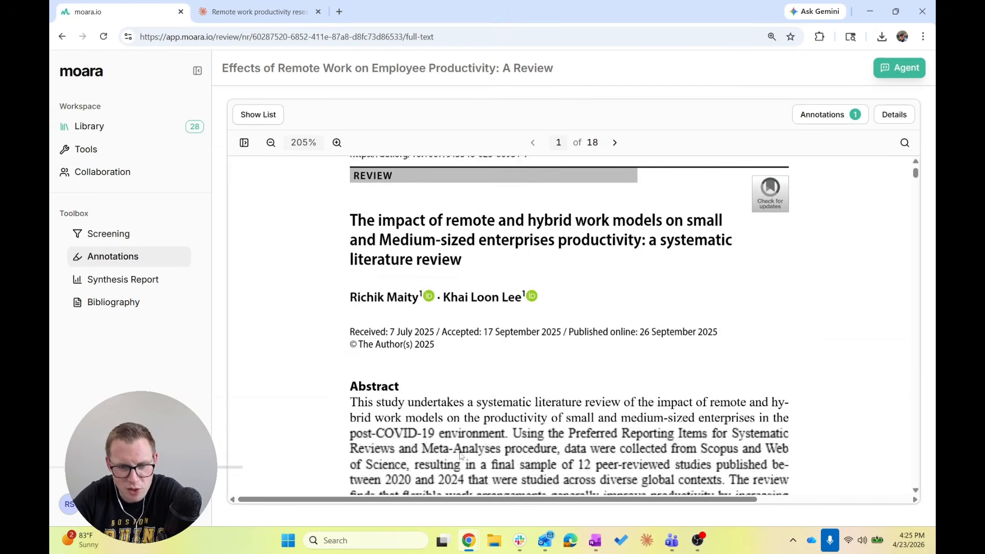
scroll(461, 455, down, 4)
scroll(461, 455, up, 10)
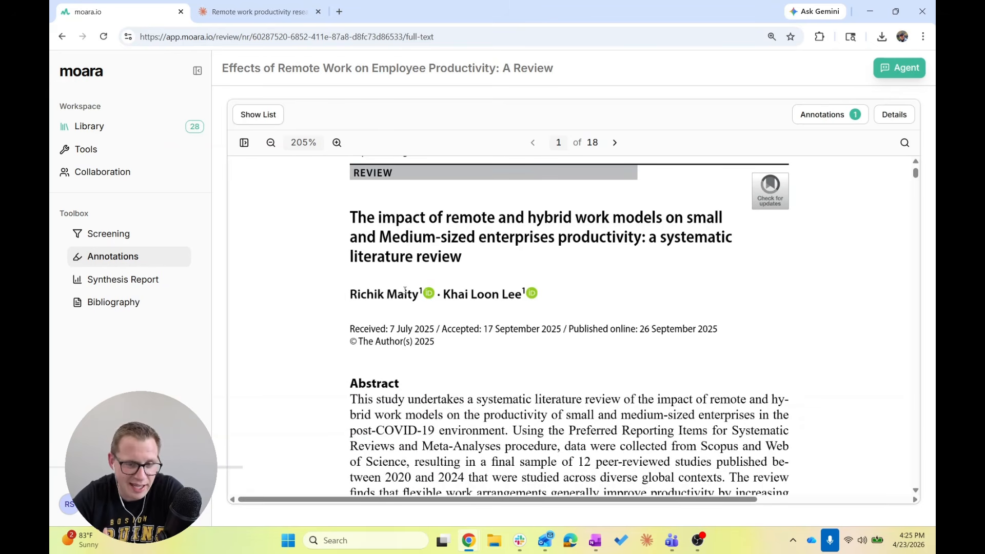
scroll(433, 315, down, 1)
scroll(433, 315, down, 8)
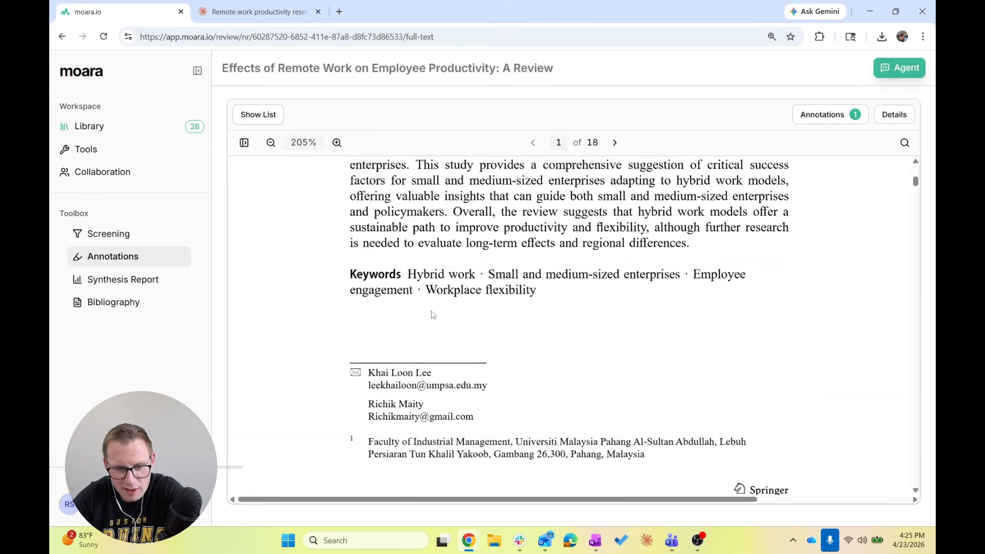
scroll(433, 430, down, 1)
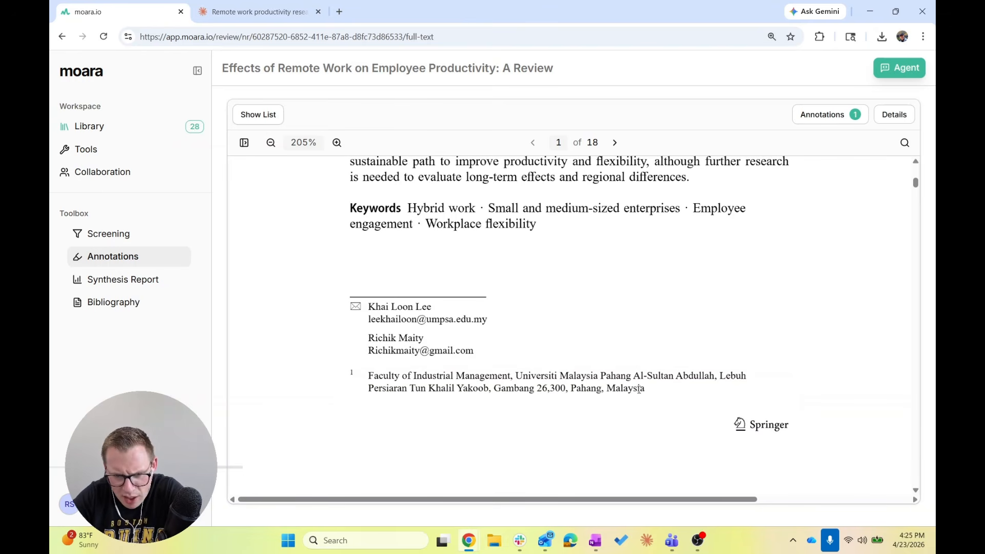
Step: Skim the paper's body from the introduction through the methodology, study tables and discussion to the references
scroll(639, 392, down, 5)
scroll(639, 393, down, 7)
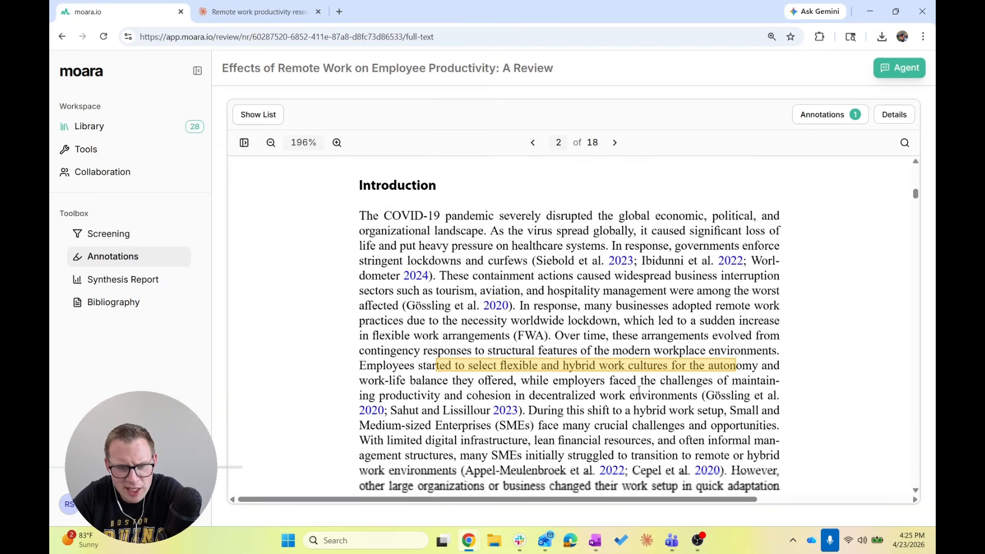
scroll(638, 389, up, 3)
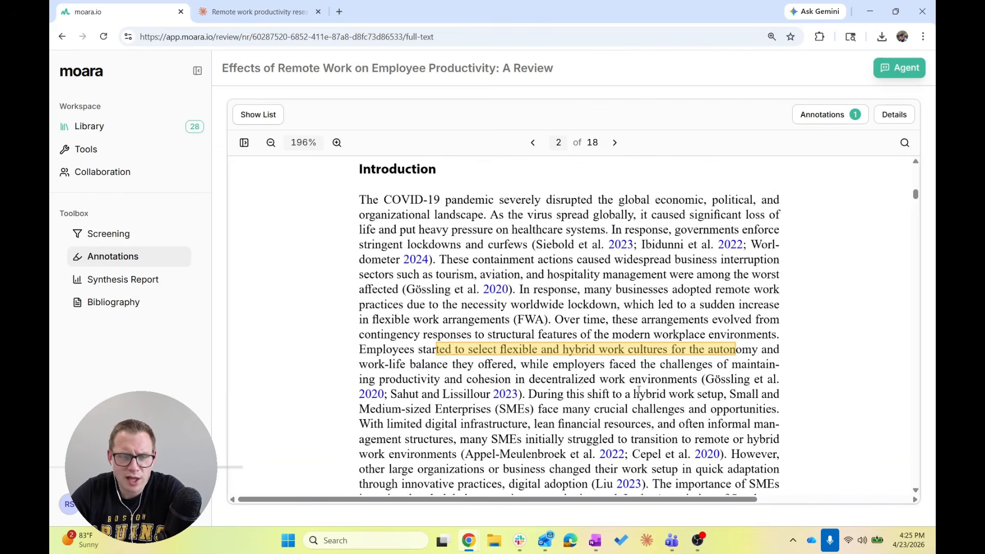
scroll(638, 391, down, 1)
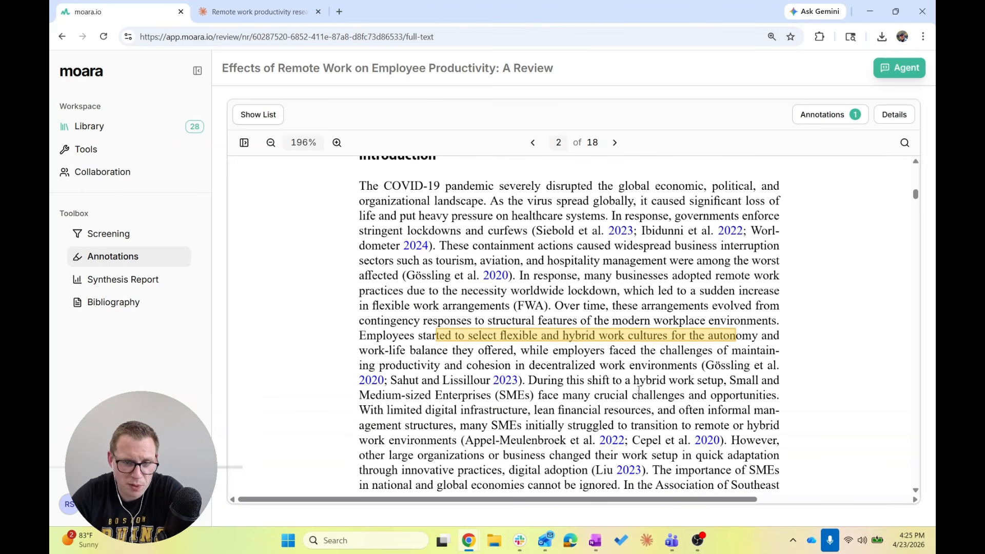
scroll(639, 391, up, 3)
scroll(639, 391, down, 20)
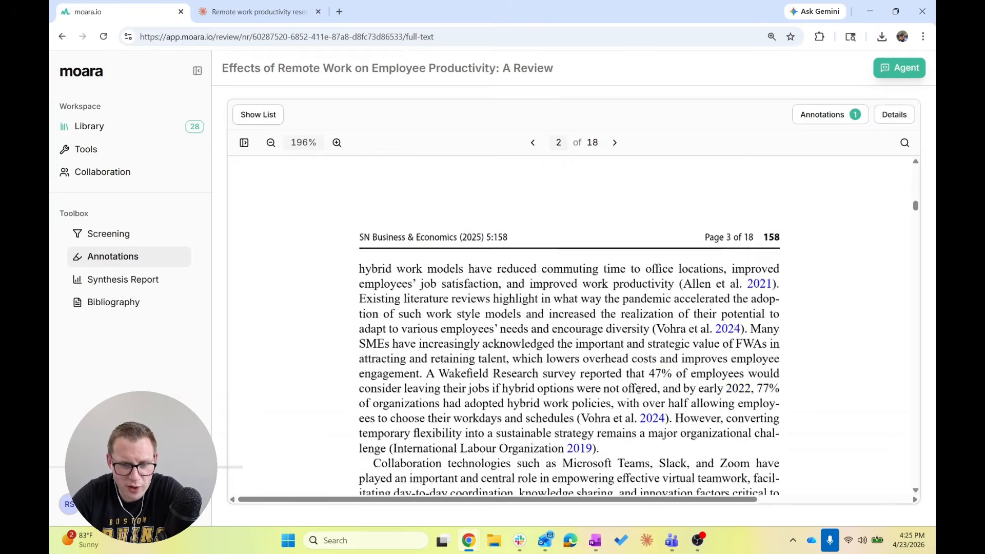
scroll(639, 393, up, 5)
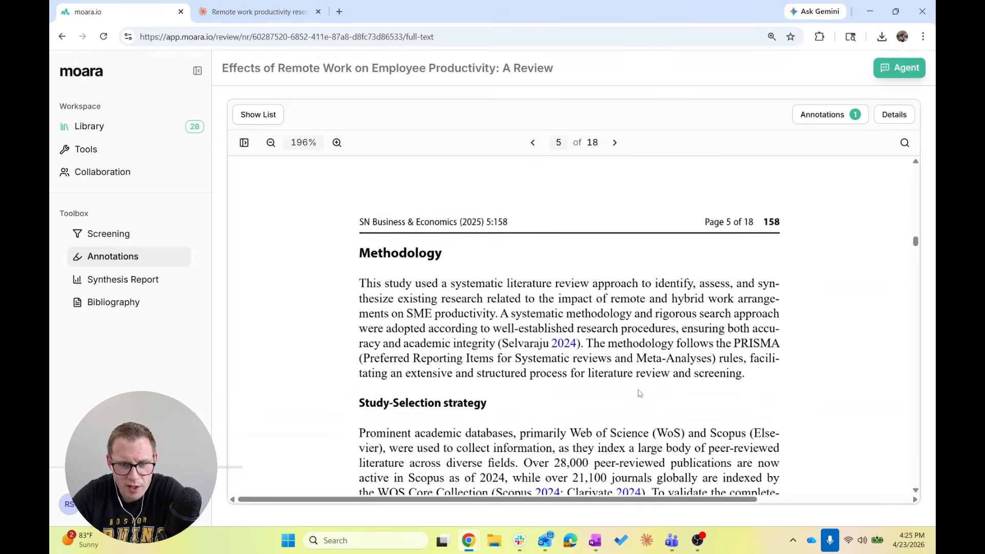
scroll(639, 393, down, 20)
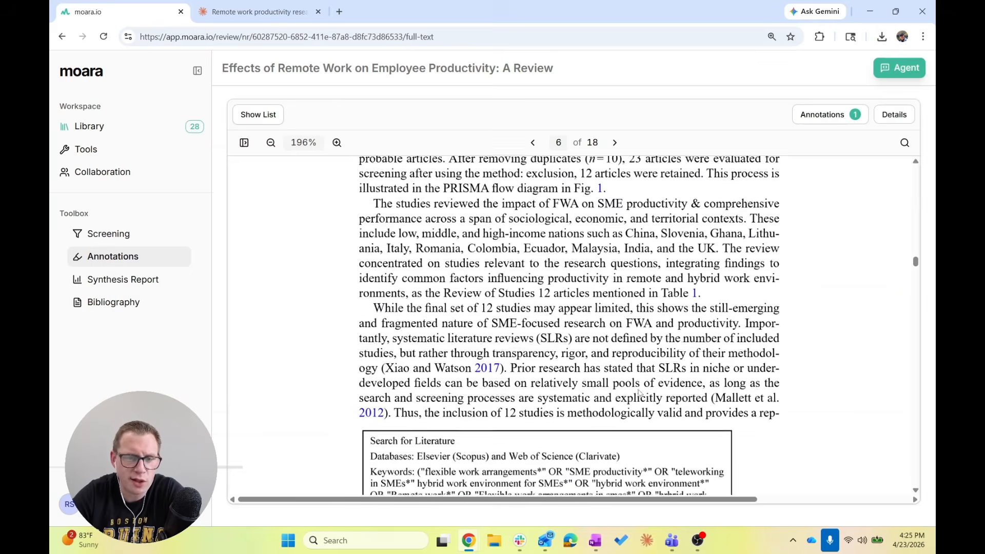
scroll(639, 390, down, 20)
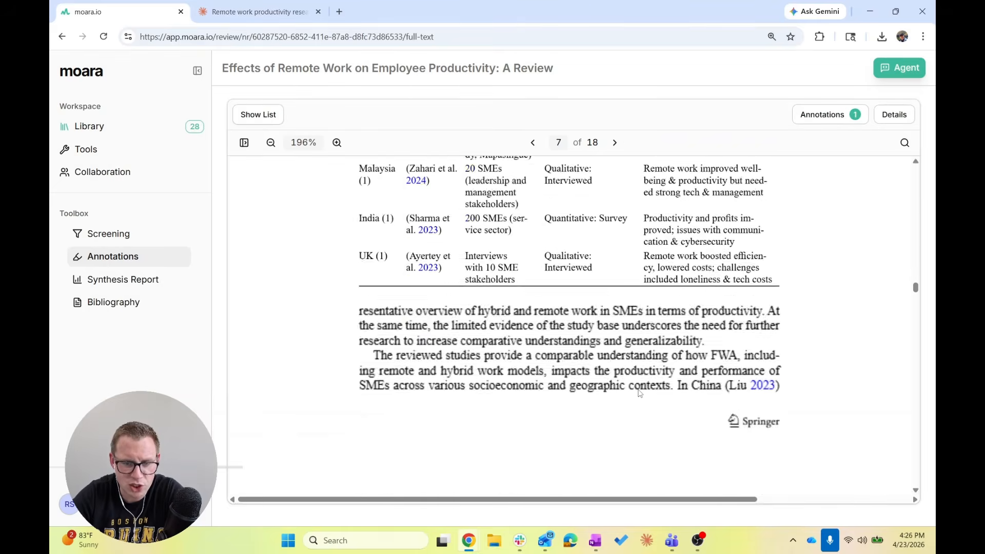
scroll(639, 391, down, 10)
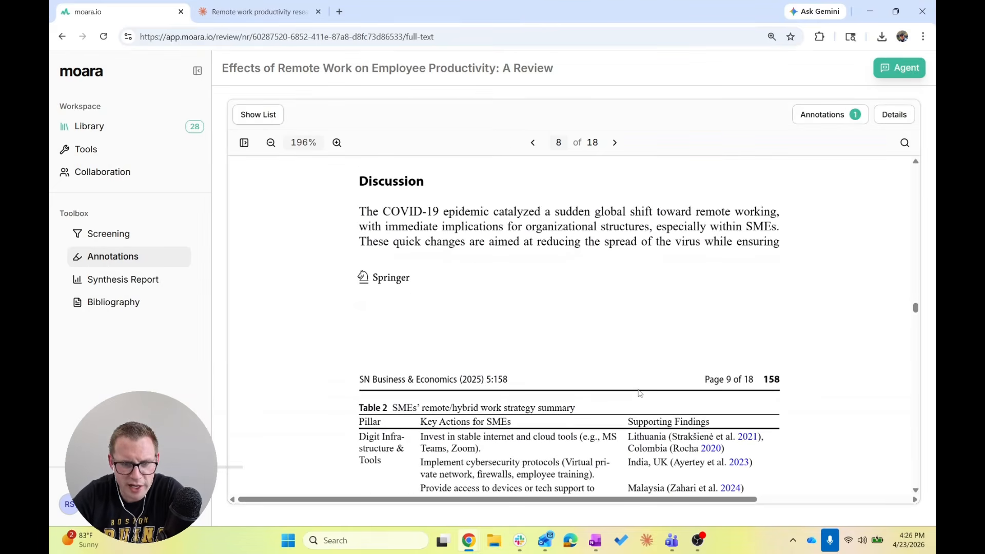
scroll(640, 393, down, 20)
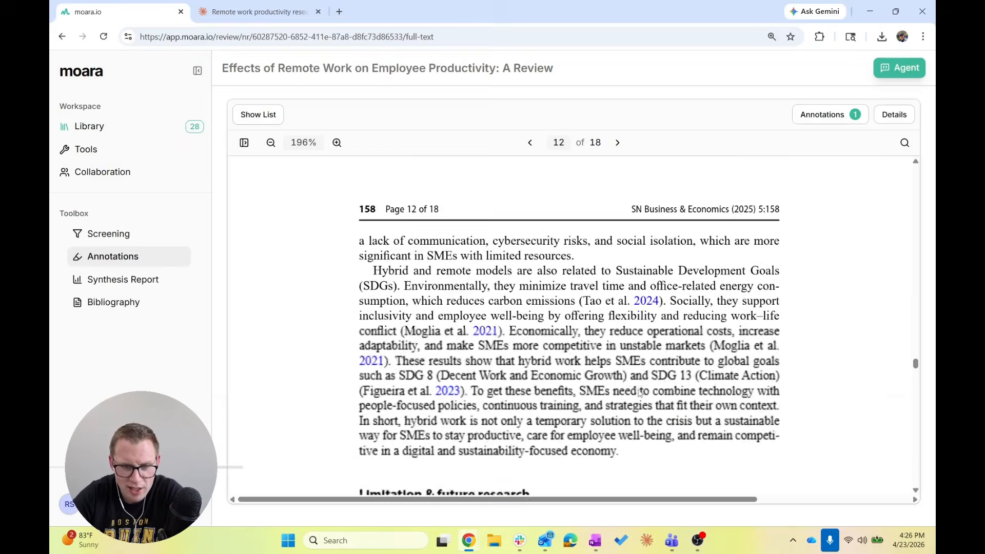
scroll(639, 390, down, 20)
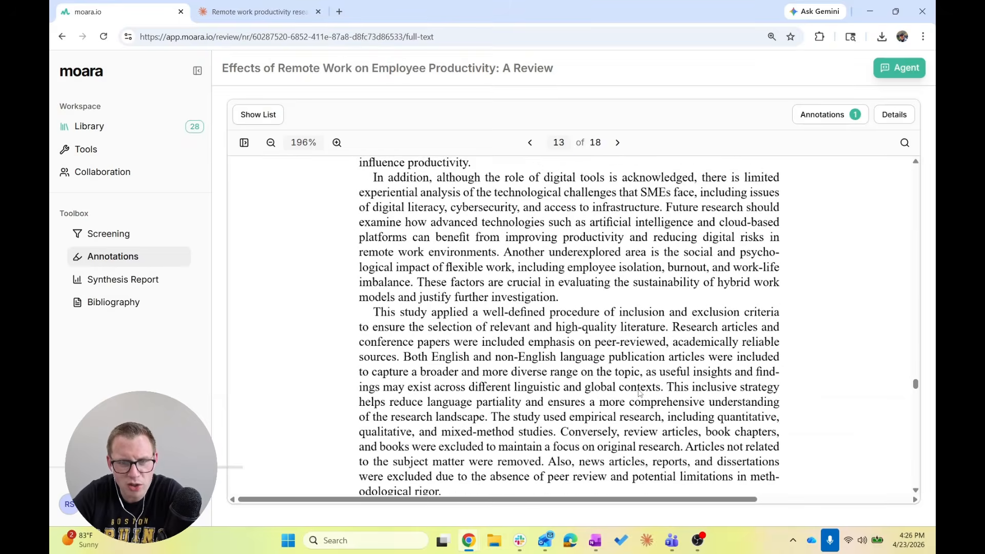
scroll(639, 391, down, 10)
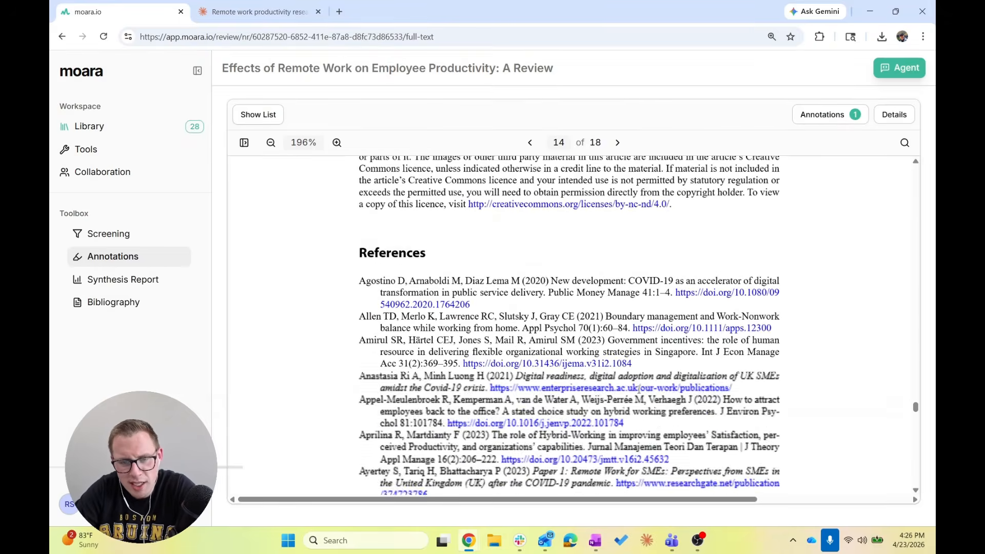
Step: Look back over the limitations and conclusion sections, and return to the highlighted passage in the introduction on page 2
scroll(640, 394, up, 8)
scroll(640, 394, up, 5)
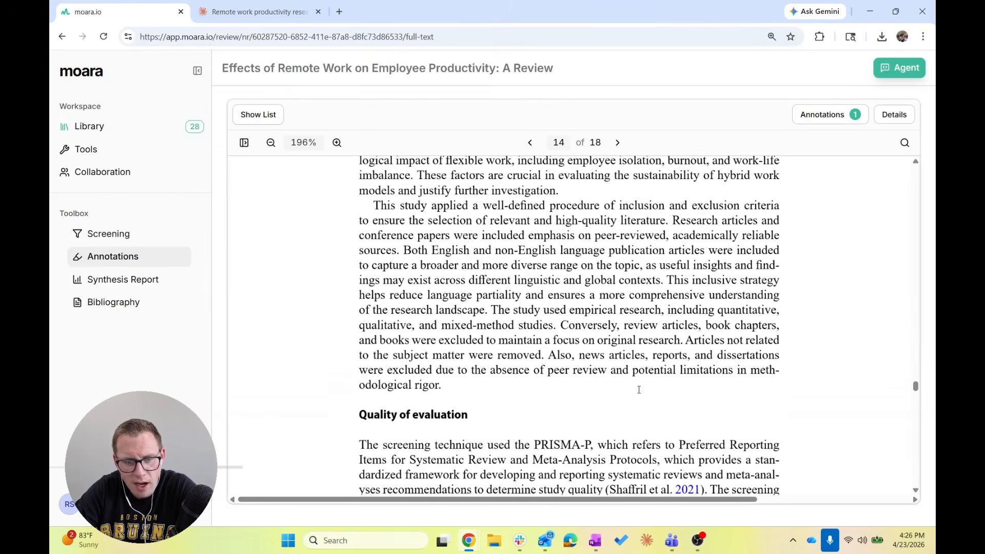
scroll(640, 390, up, 10)
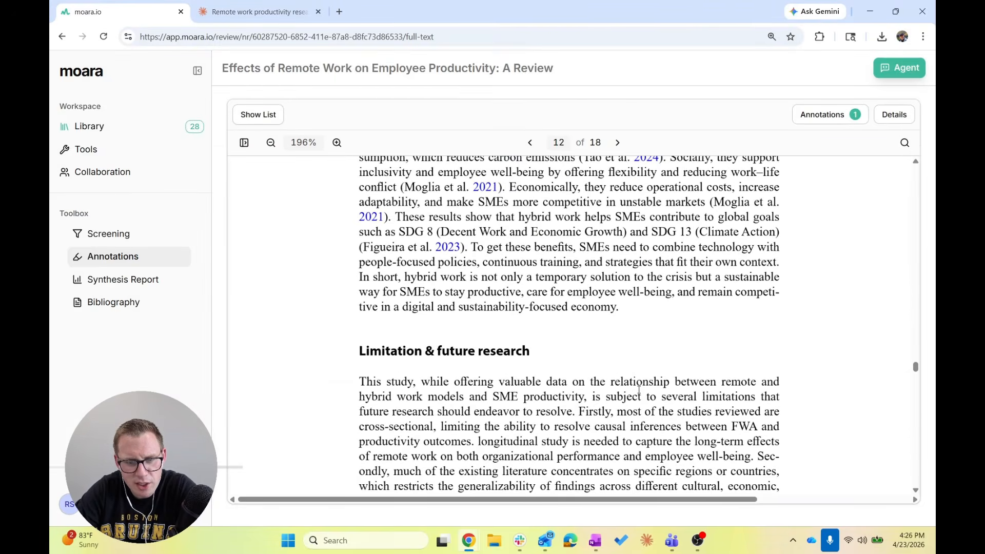
scroll(640, 390, up, 8)
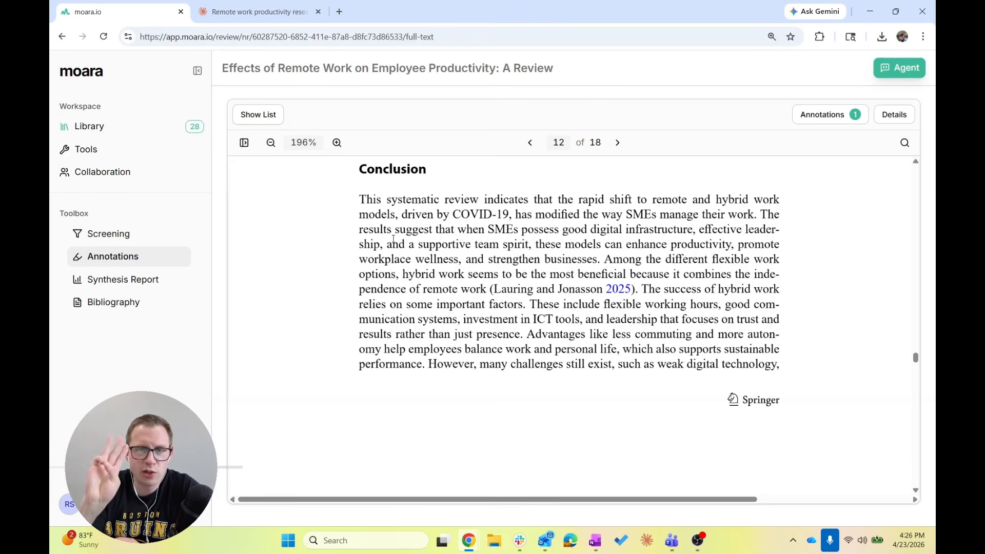
scroll(393, 239, up, 20)
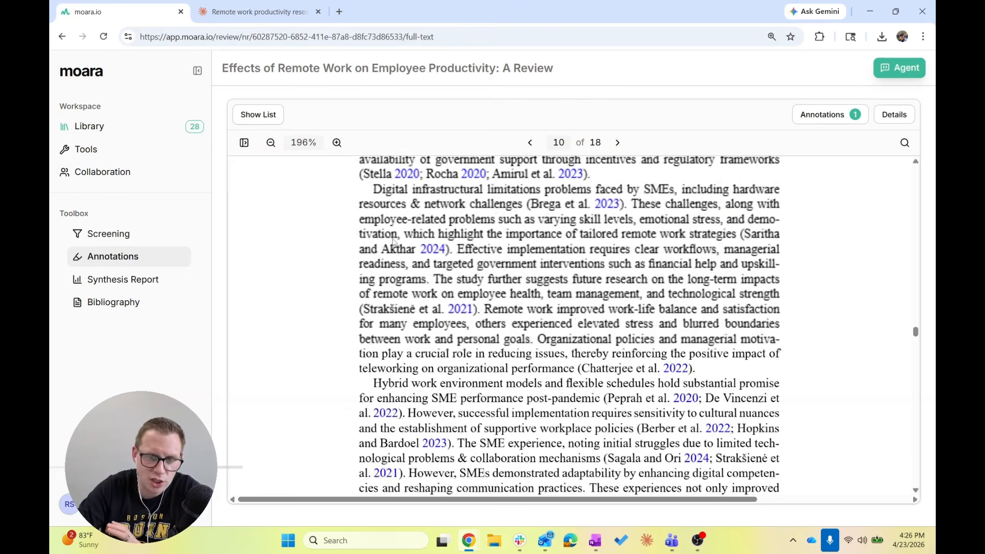
scroll(393, 239, up, 10)
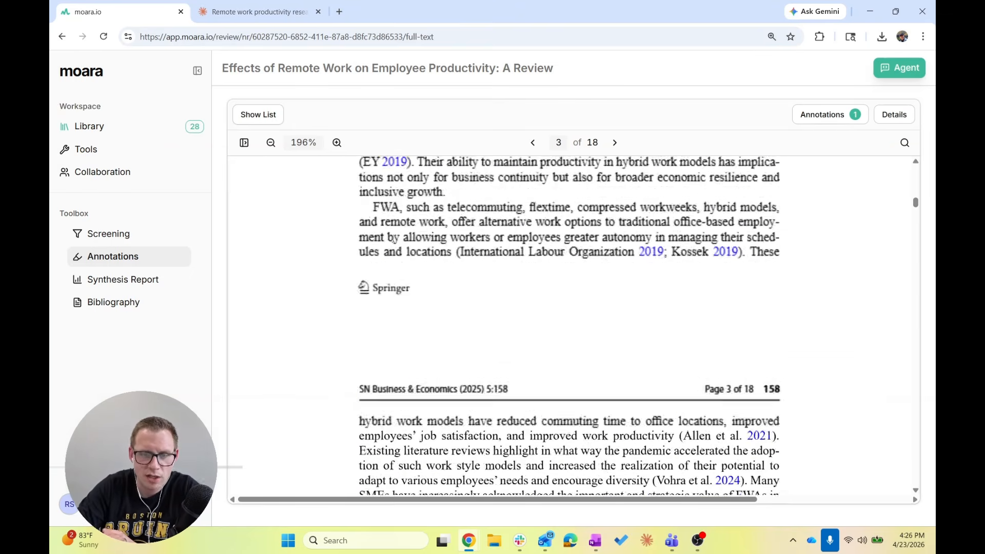
scroll(393, 239, down, 3)
scroll(393, 239, up, 1)
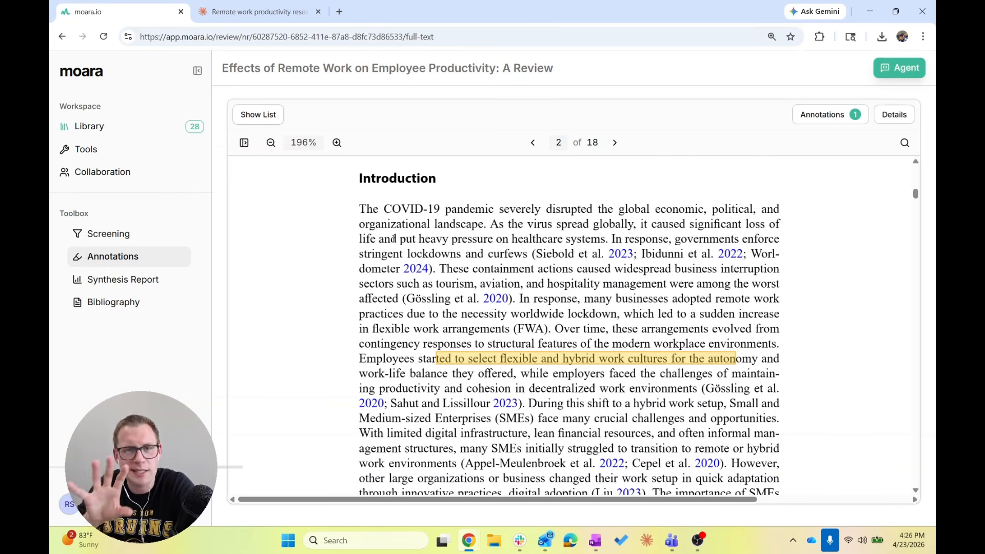
Step: Skim the introduction through the study's purpose, then go back and reread the abstract and keywords on the first page
scroll(394, 238, down, 20)
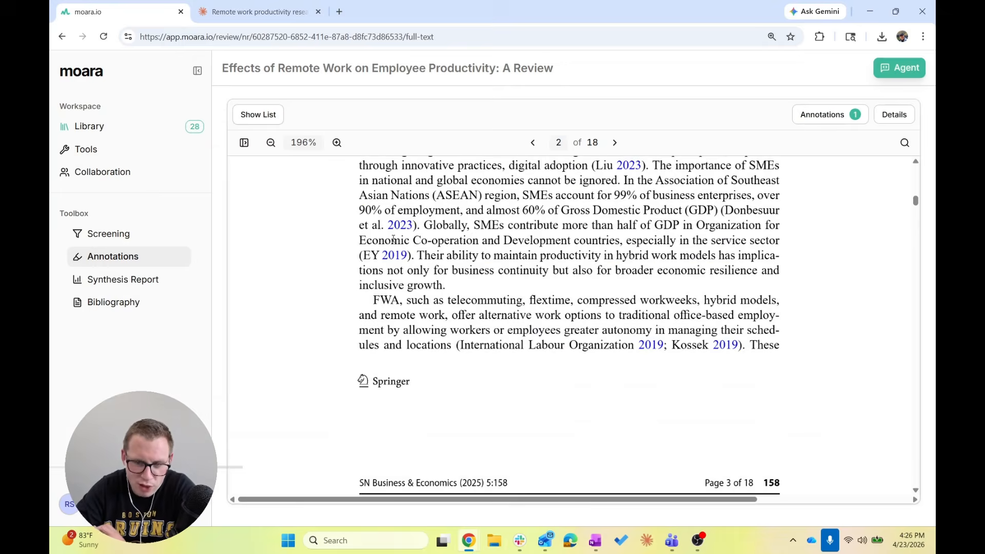
scroll(393, 242, down, 15)
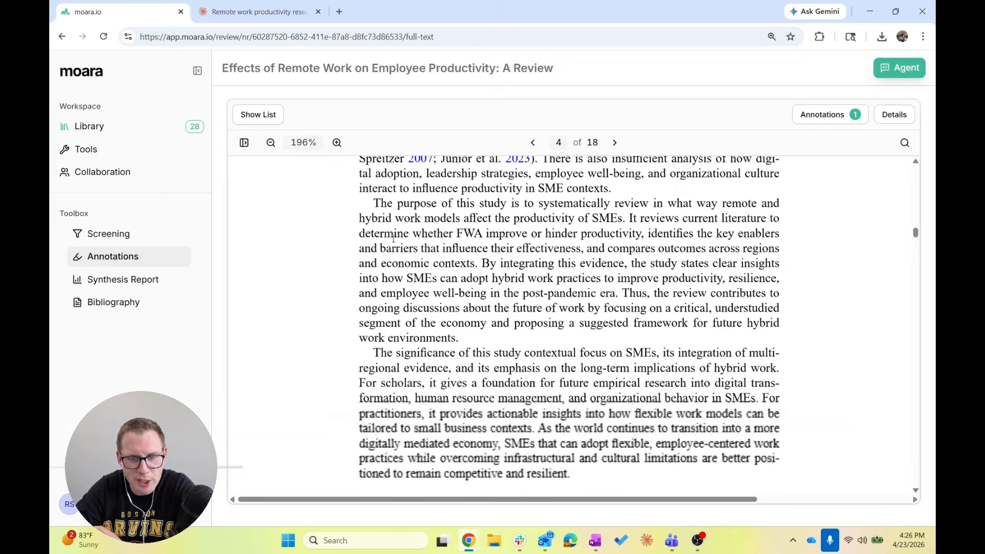
scroll(394, 242, up, 10)
scroll(394, 241, up, 20)
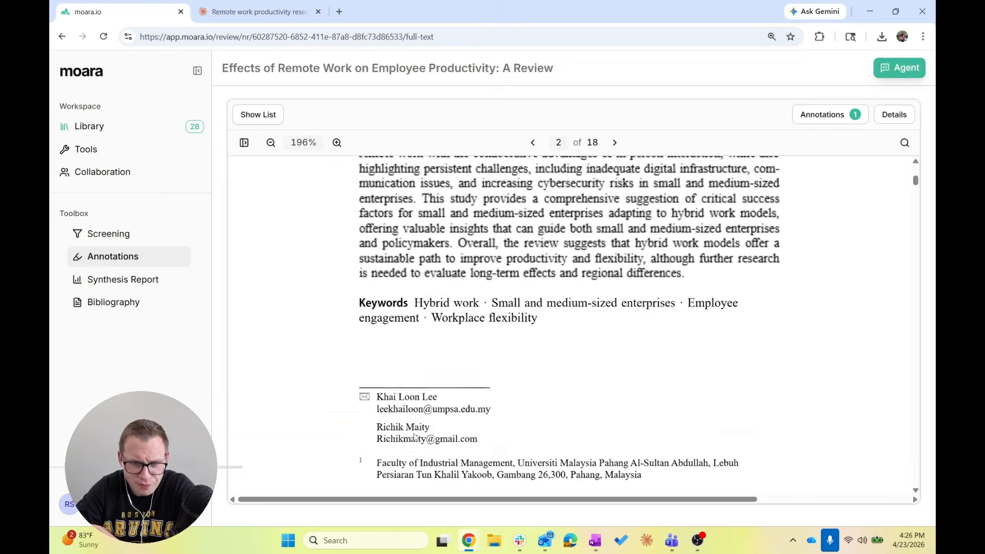
scroll(416, 437, down, 1)
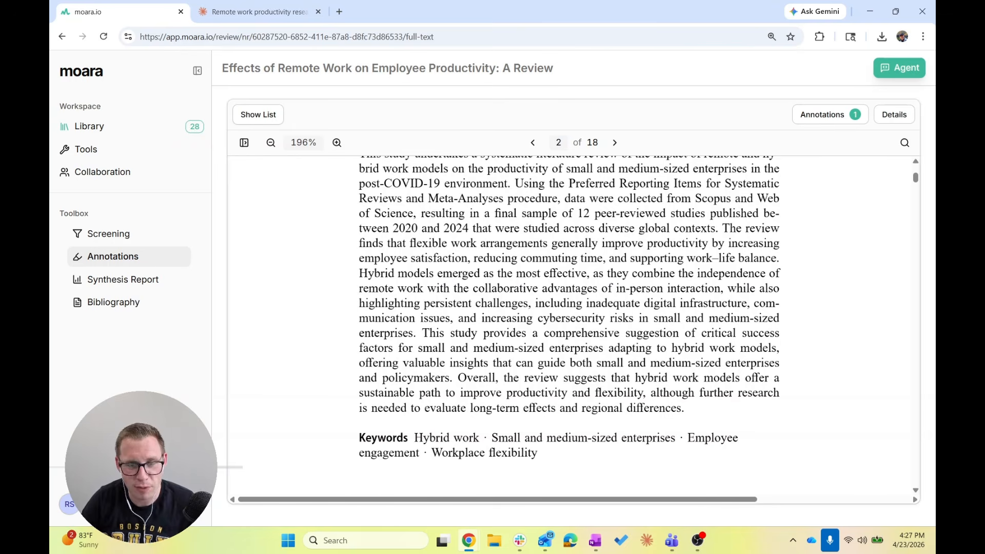
scroll(661, 269, up, 3)
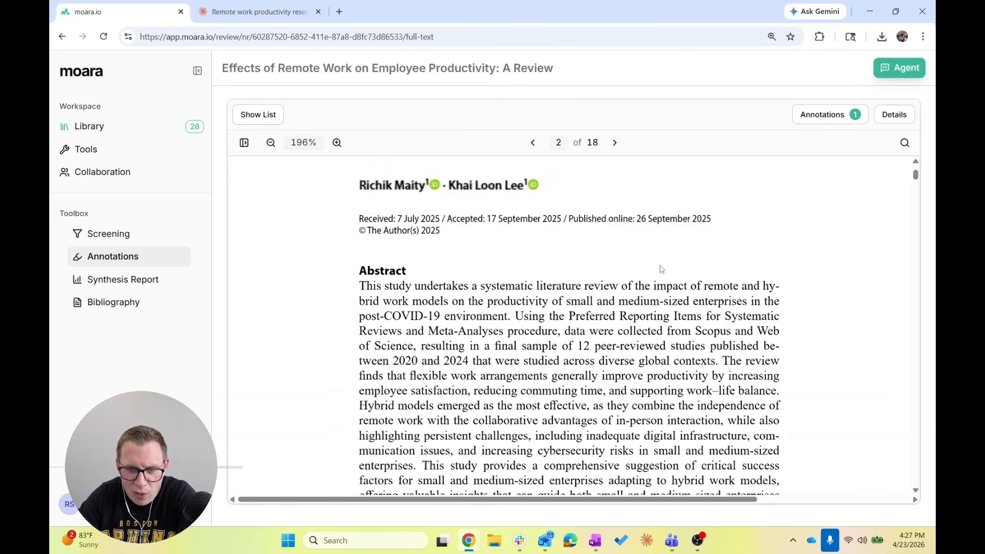
scroll(661, 269, down, 2)
scroll(661, 268, down, 1)
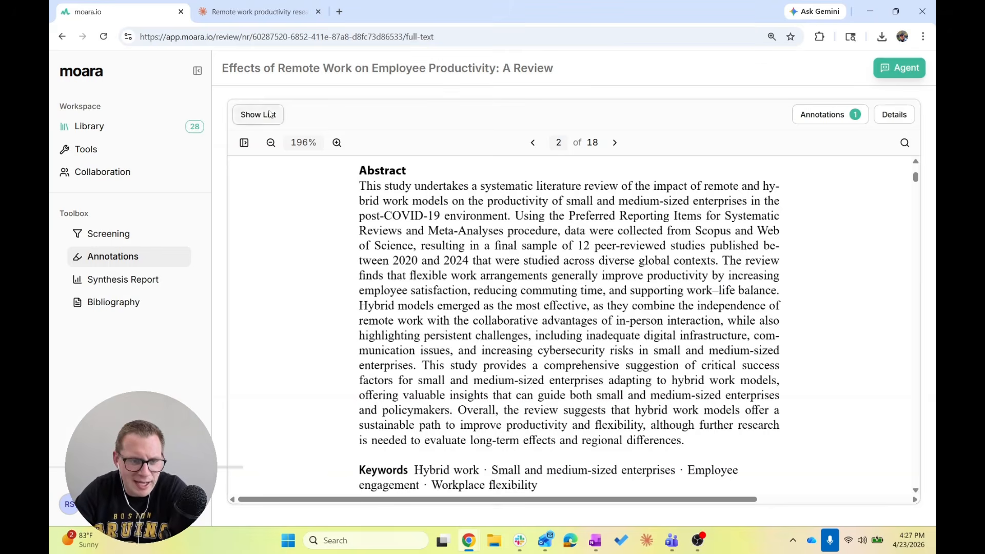
Step: Show the paper list and open the full texts of the 2023 work-from-home performance review and The Effects of Working Remotely on Employee Productivity
click(270, 114)
scroll(289, 352, down, 1)
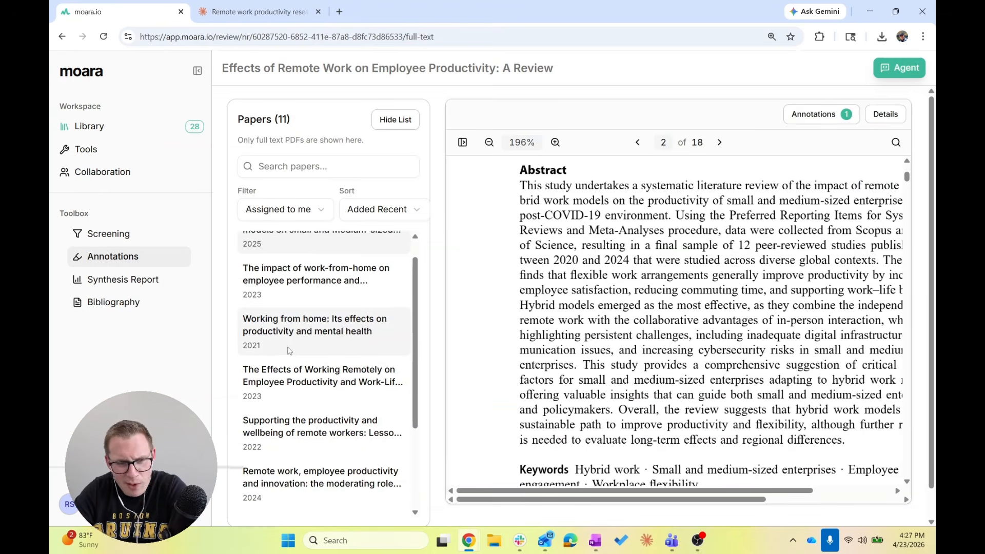
click(320, 315)
scroll(353, 302, up, 1)
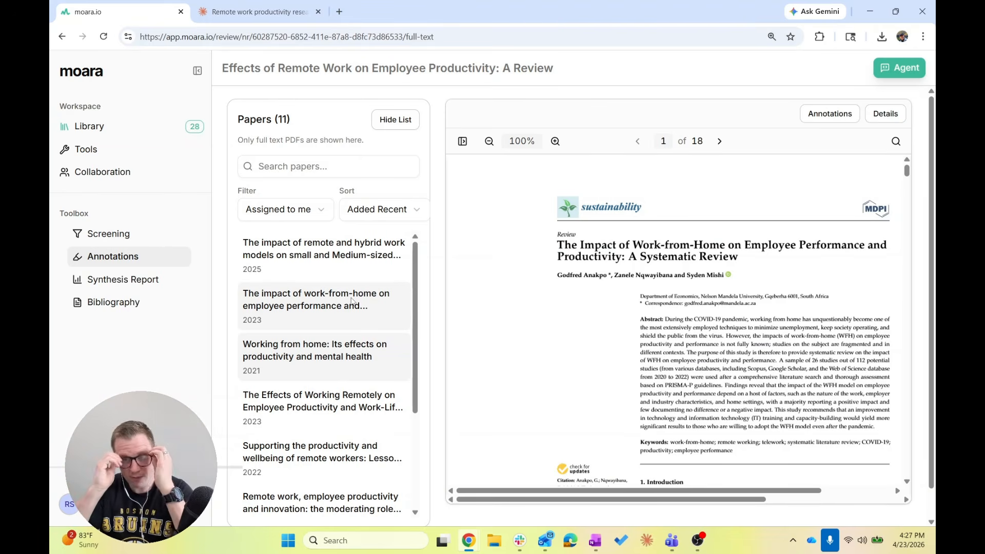
right_click(322, 405)
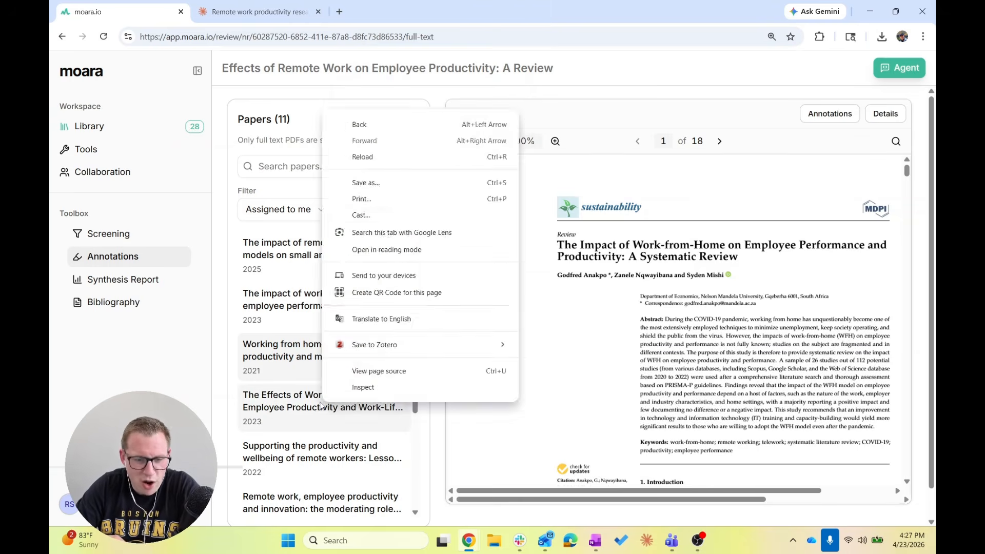
click(321, 405)
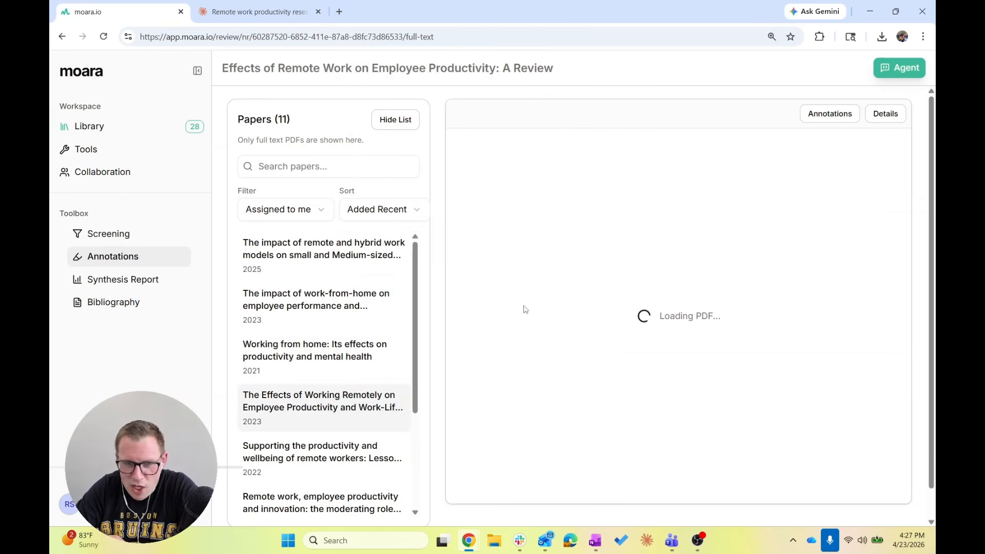
Step: Check the screening records of the 2025 remote and hybrid work models review and the hybrid working benefits and challenges paper
click(159, 234)
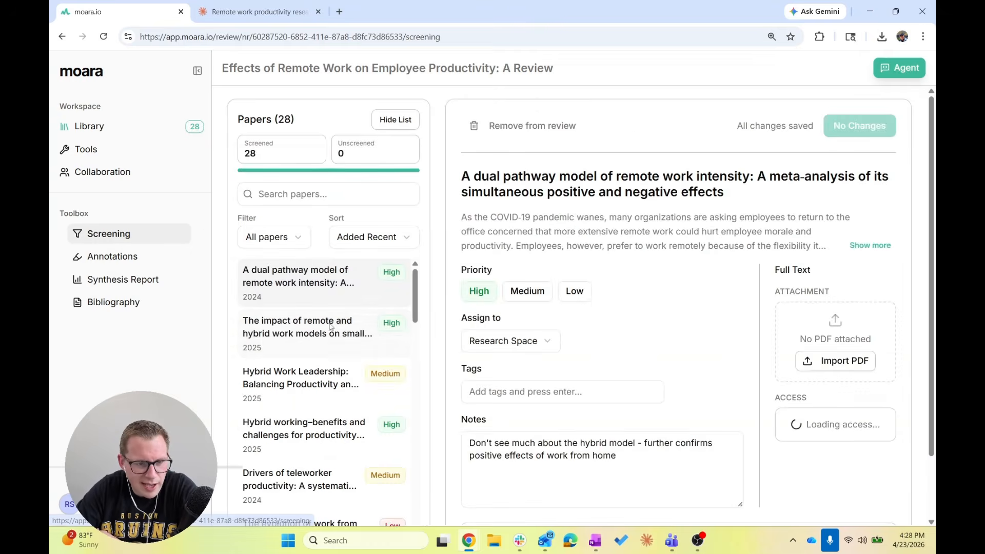
click(317, 335)
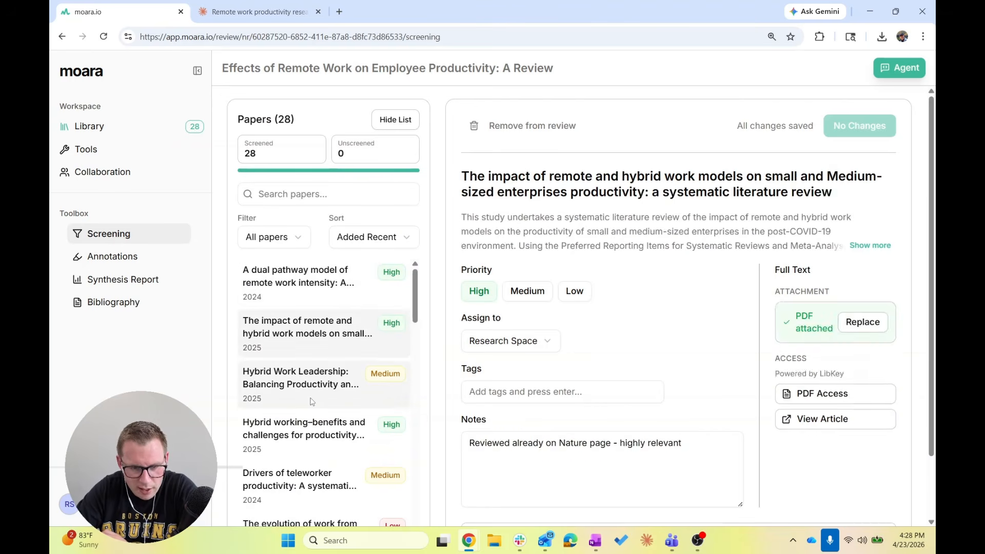
click(311, 400)
click(324, 434)
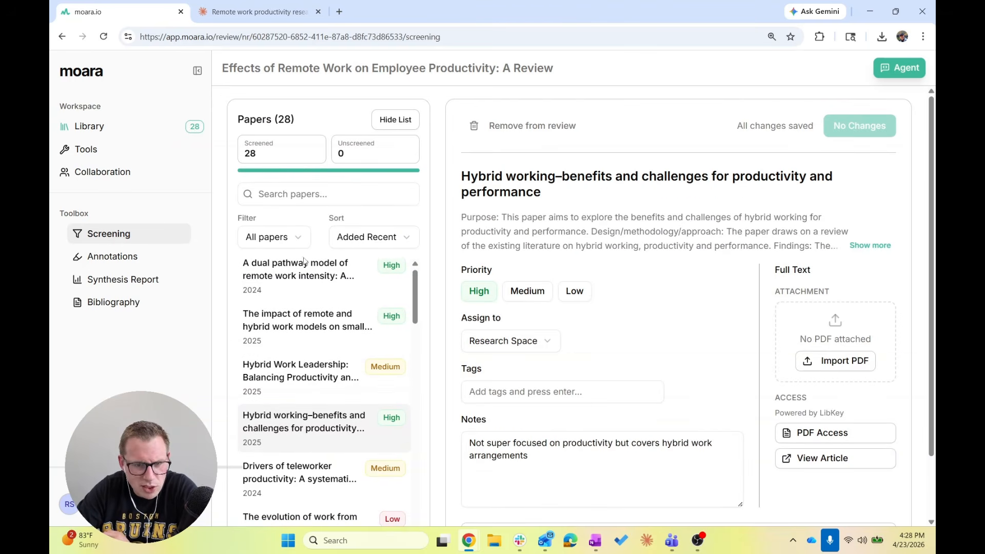
Step: Filter the screened papers to High priority and view the record of The impact of work-from-home on employee performance and productivity
click(297, 237)
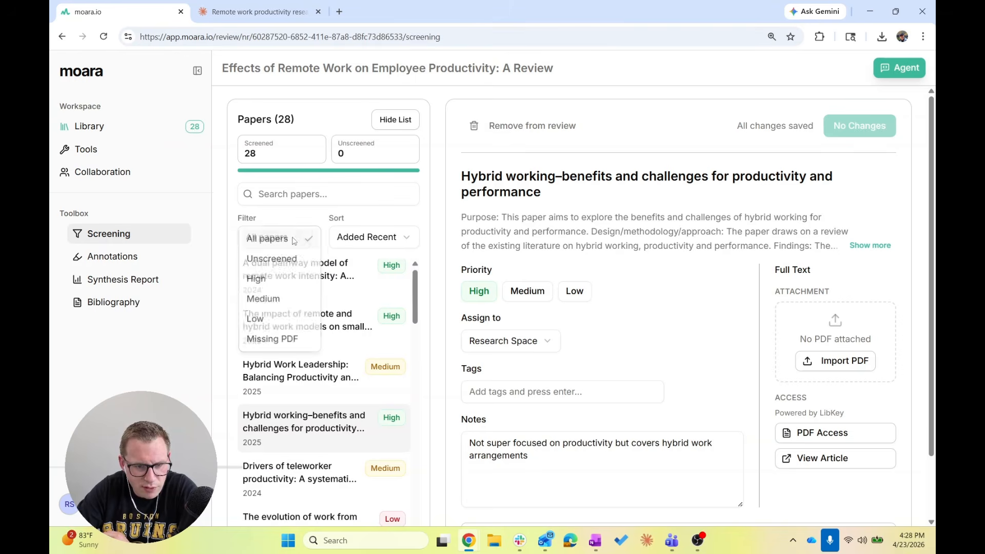
click(277, 279)
click(324, 426)
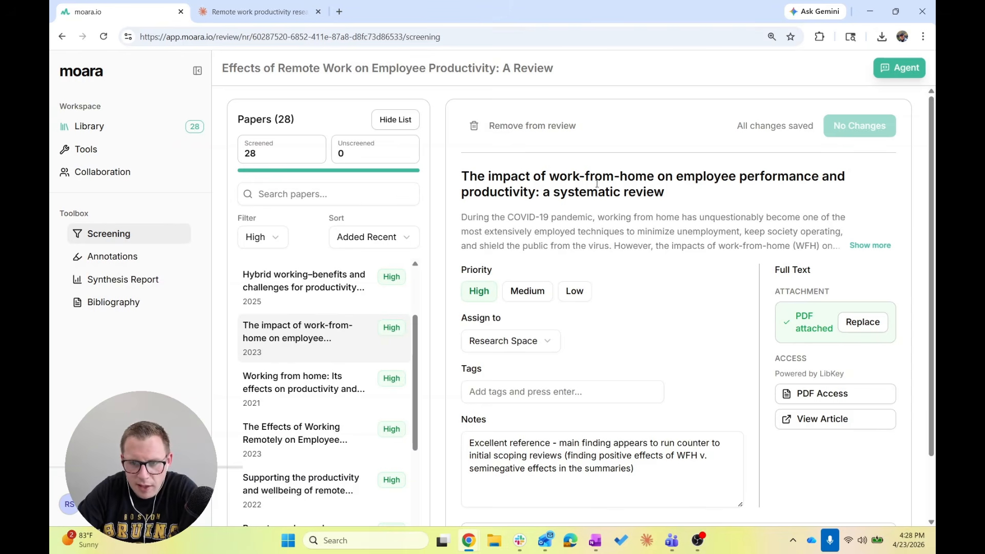
Step: Open the full-text PDF of the 2023 work-from-home employee performance review for annotation and enlarge it to 137%
click(111, 259)
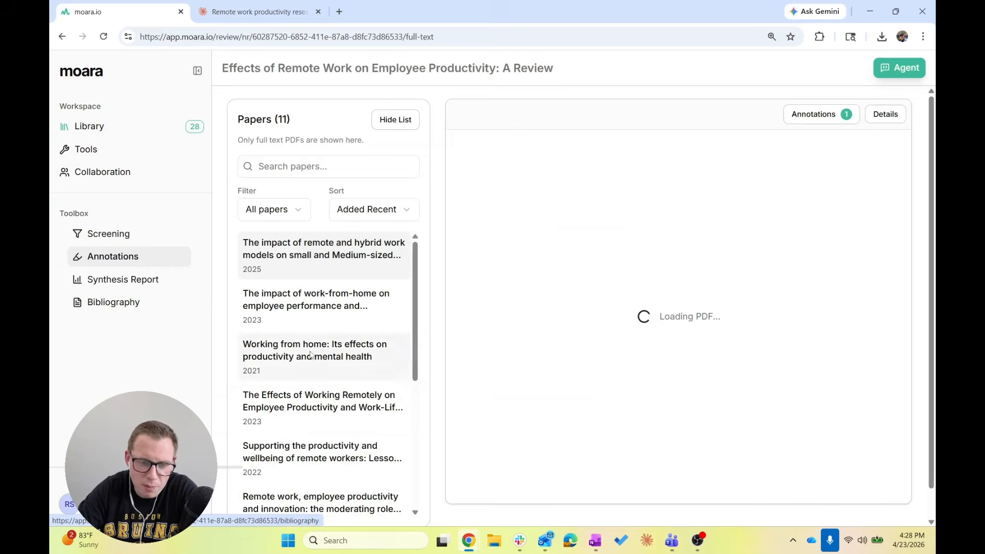
scroll(338, 307, down, 1)
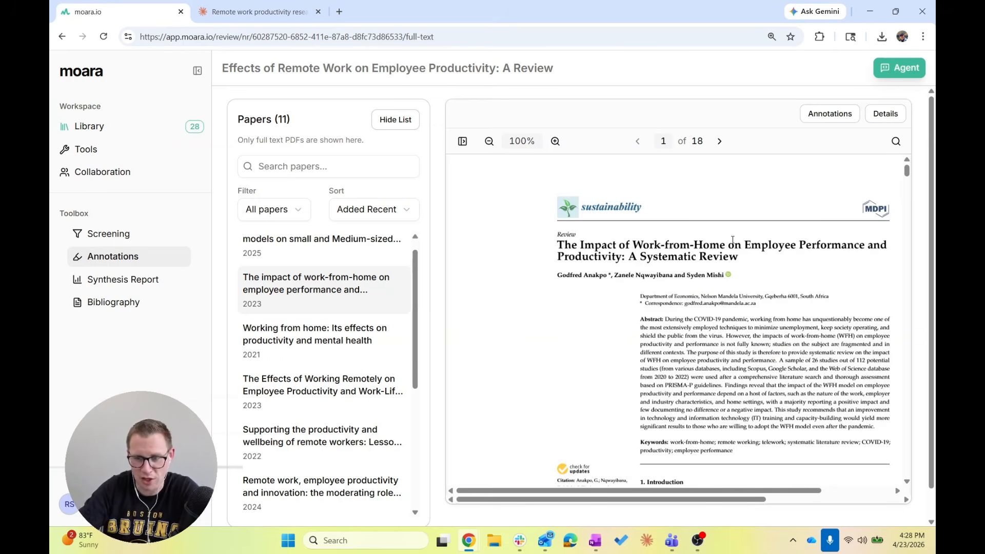
scroll(733, 240, up, 3)
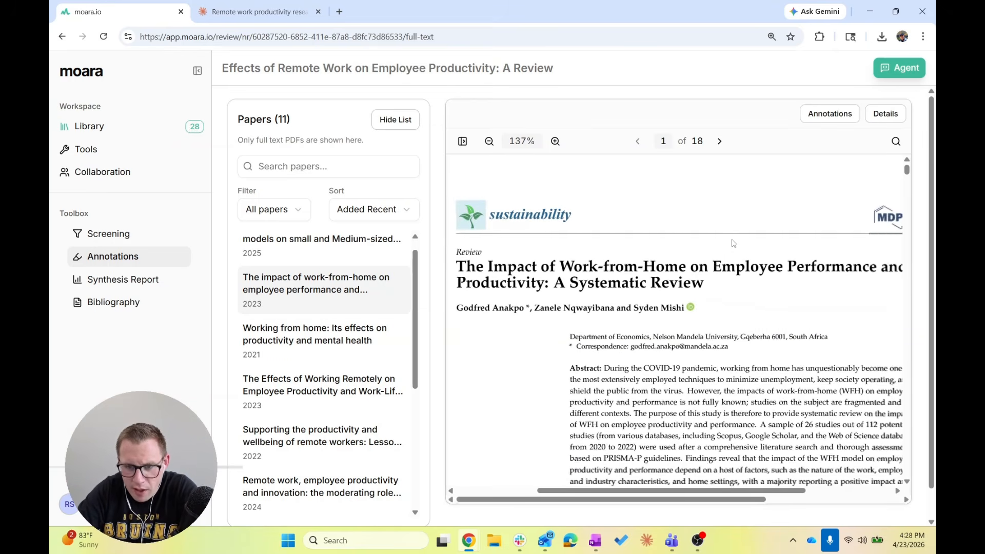
Step: Hide the papers list and enlarge the open work-from-home review PDF to 192% at its Introduction
click(397, 124)
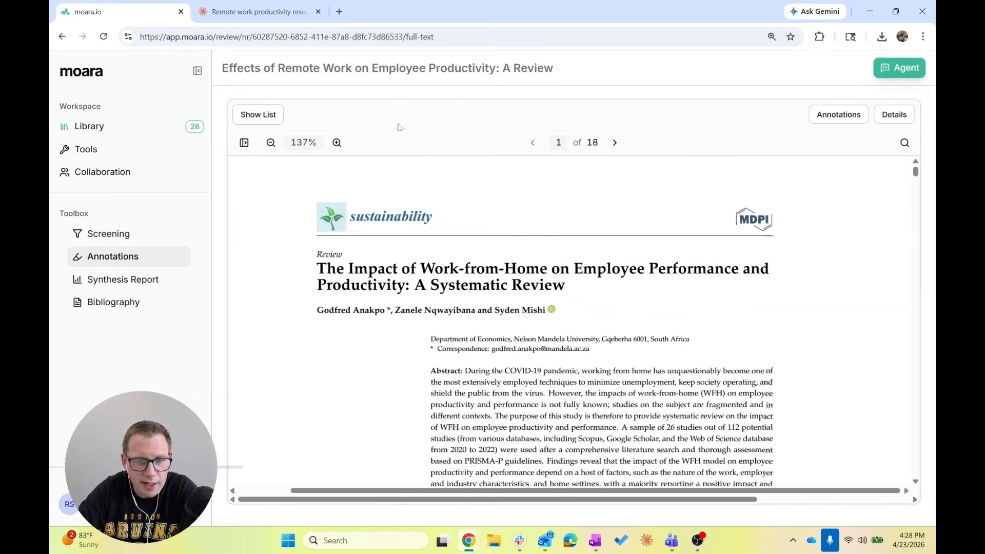
scroll(558, 350, down, 10)
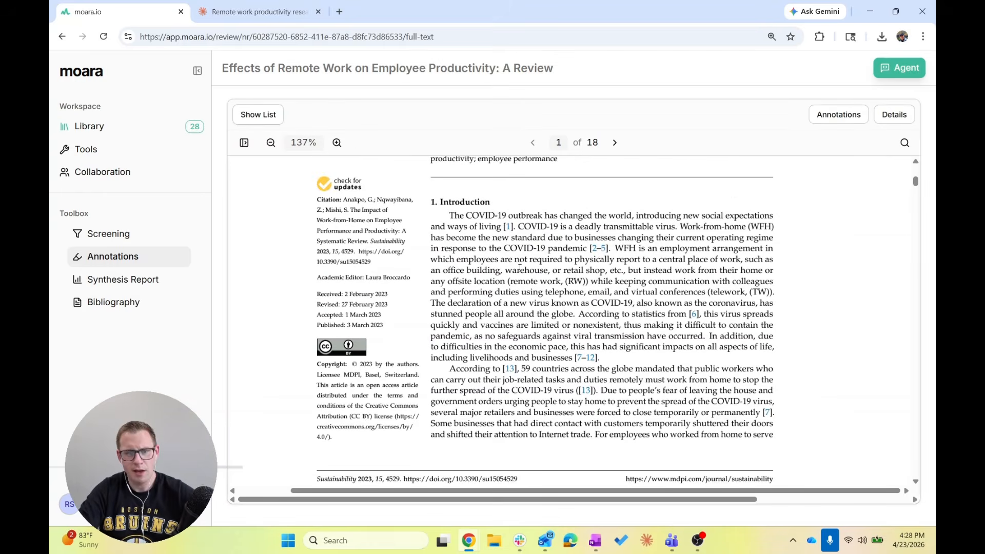
scroll(519, 268, up, 4)
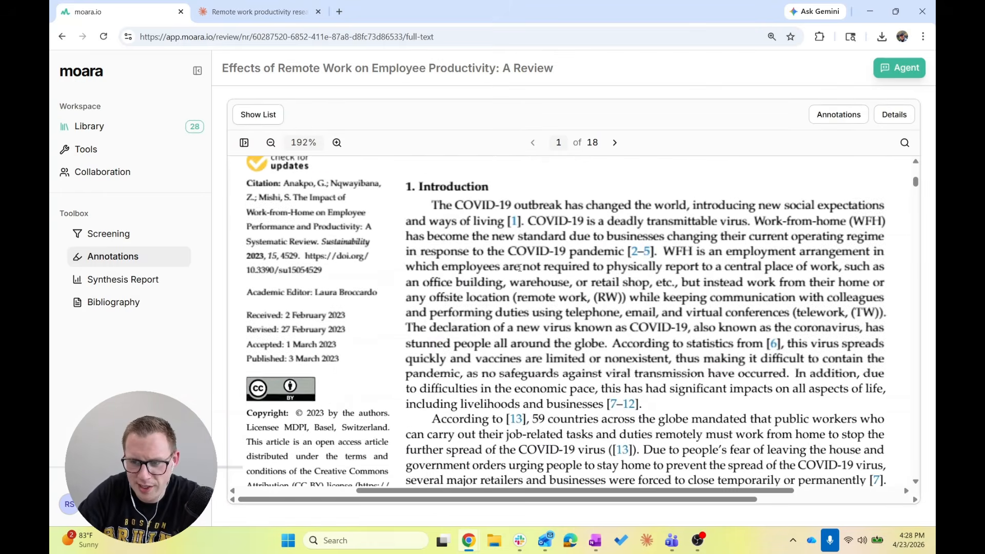
scroll(520, 267, up, 1)
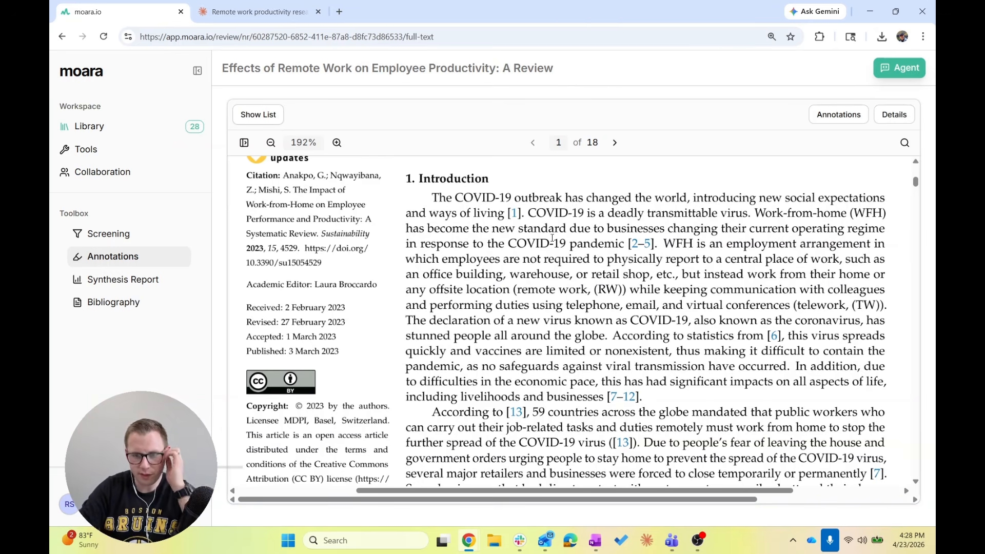
Step: Read the Introduction on page 1, covering the work-from-home definition and the citations supporting its claims
scroll(595, 279, down, 3)
scroll(595, 280, down, 1)
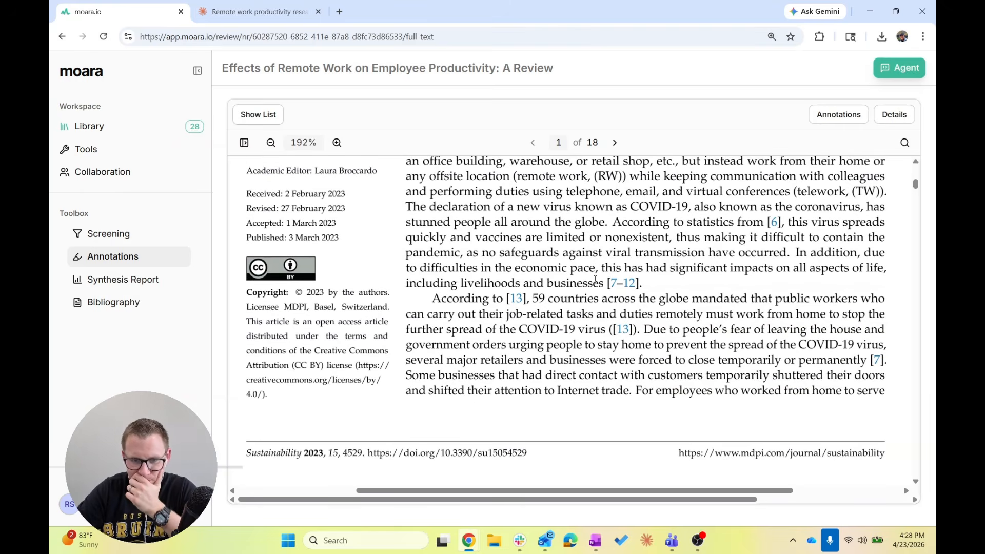
scroll(595, 280, up, 2)
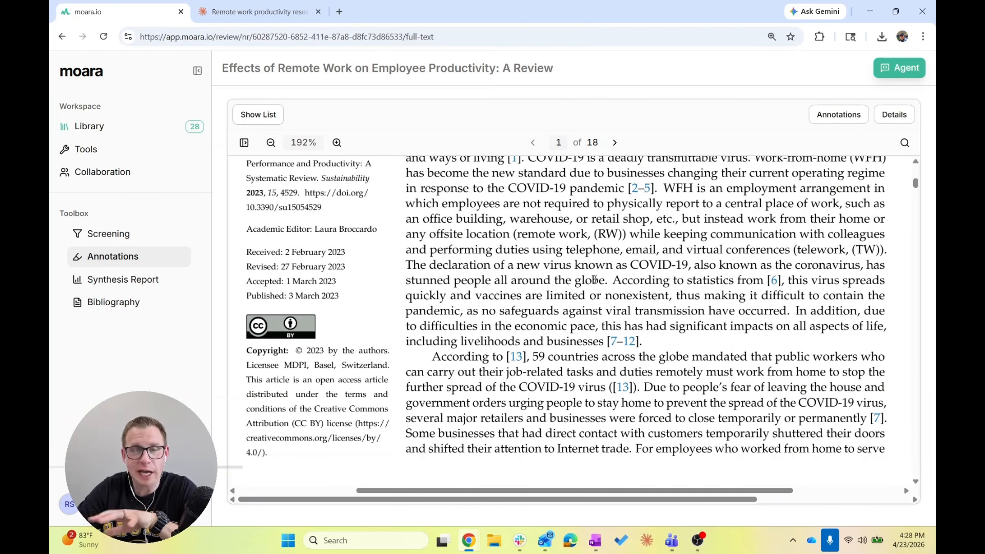
scroll(595, 280, down, 1)
scroll(594, 280, up, 2)
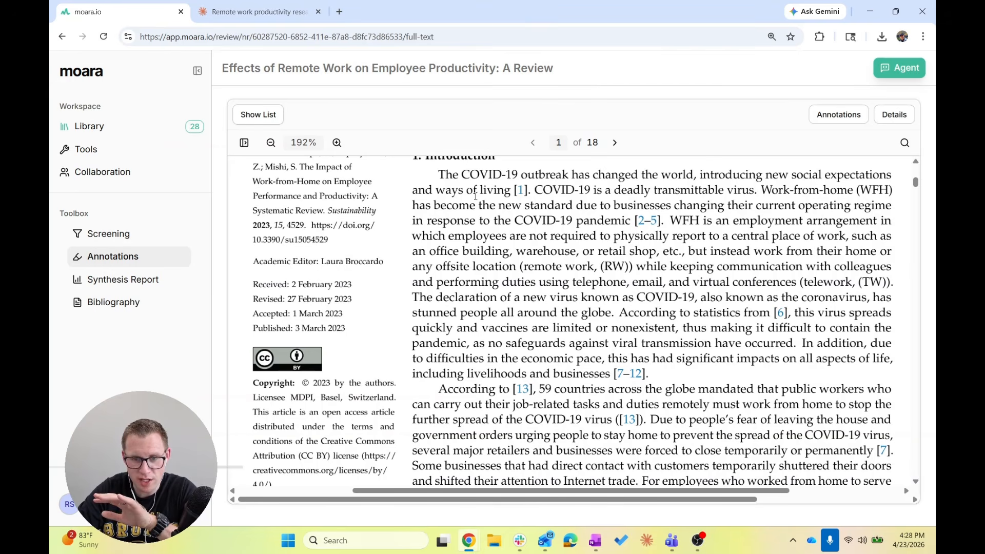
scroll(462, 189, right, 1)
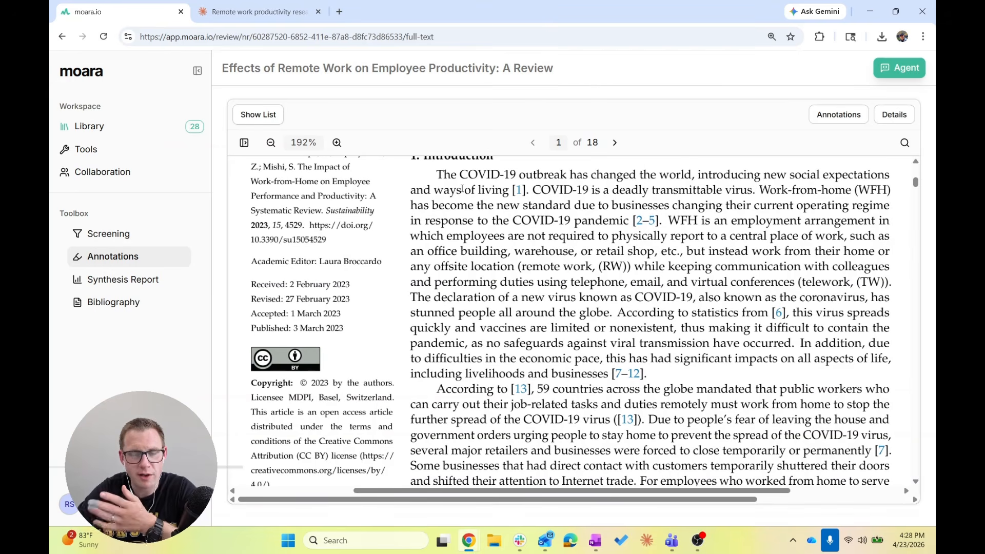
scroll(462, 188, down, 2)
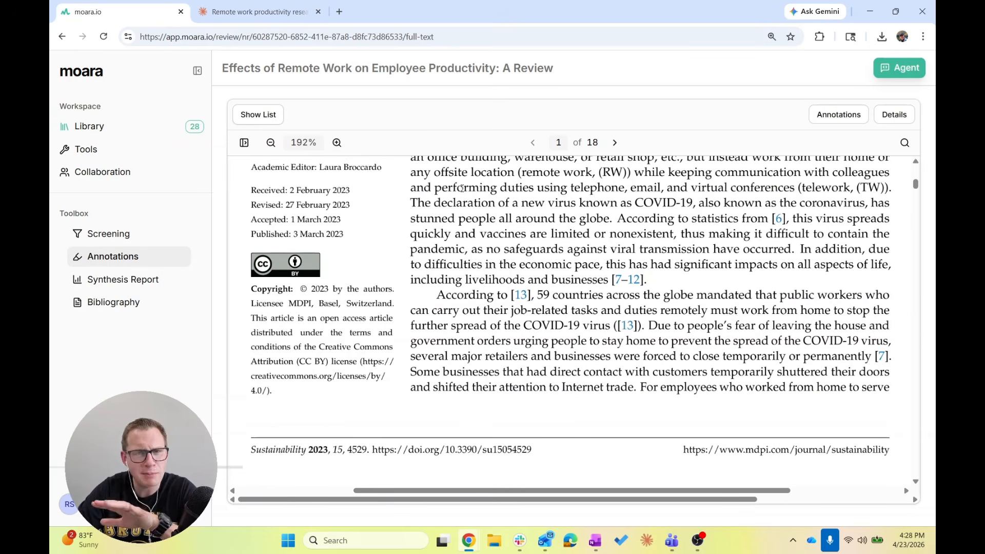
scroll(462, 189, down, 2)
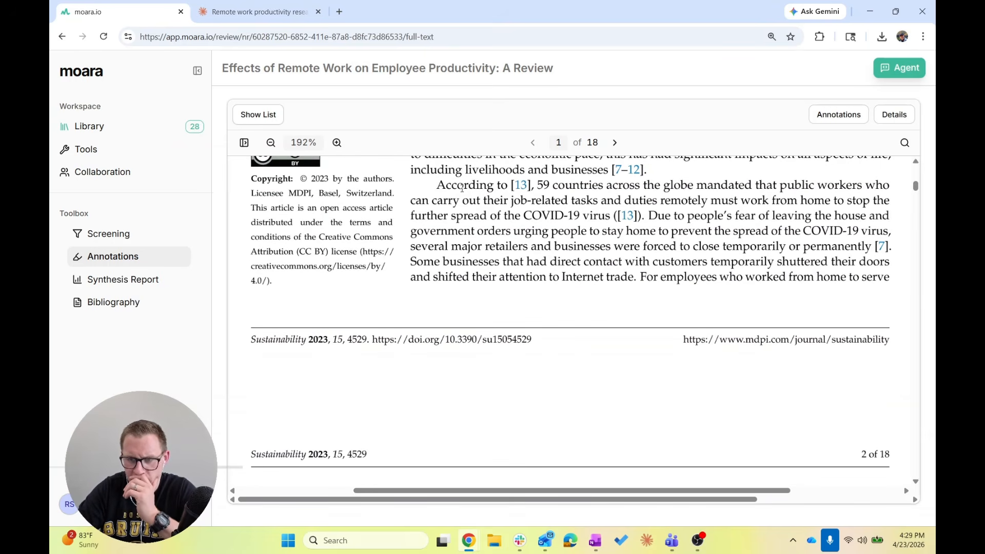
scroll(648, 179, down, 1)
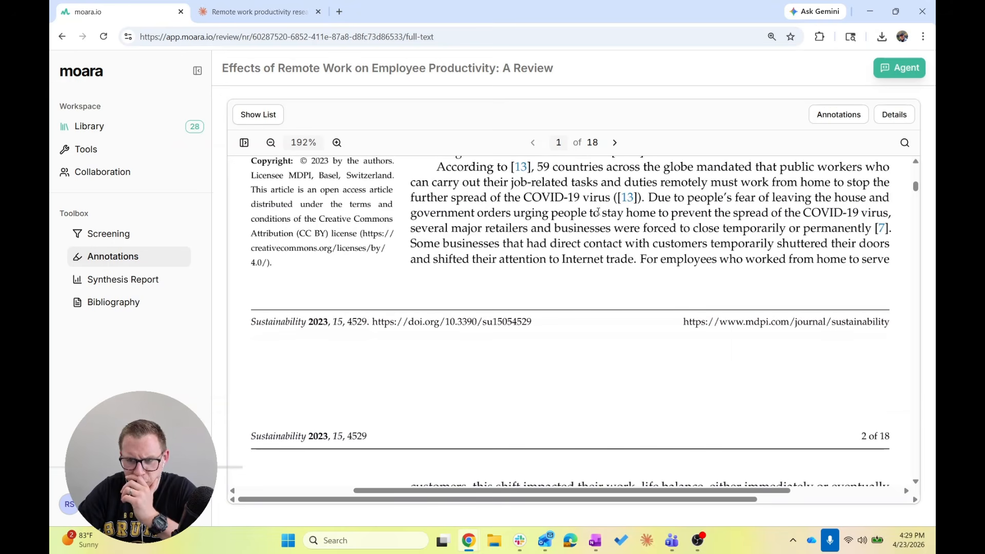
scroll(488, 221, down, 1)
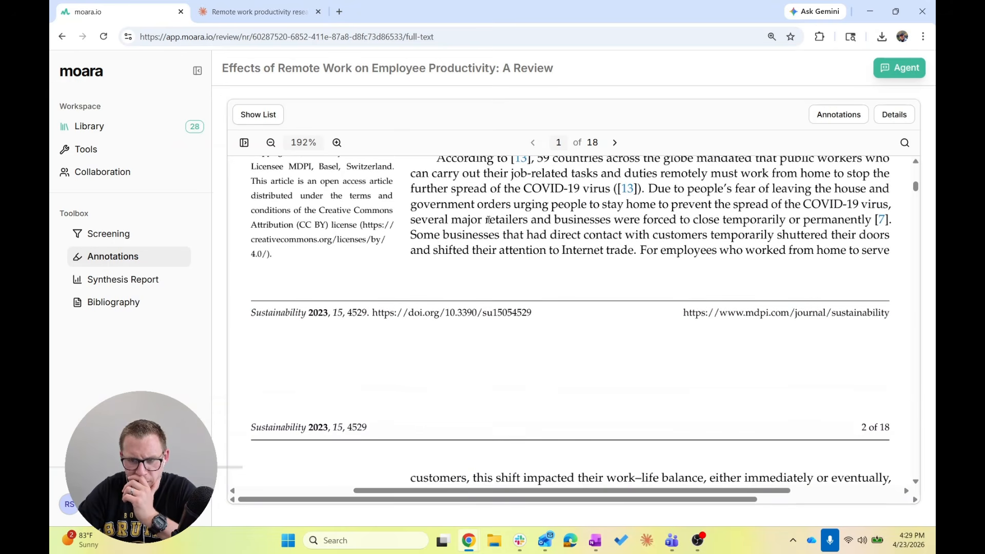
Step: Read the page 2 paragraphs on the reasons for working from home and its reported effects on productivity
scroll(489, 221, down, 5)
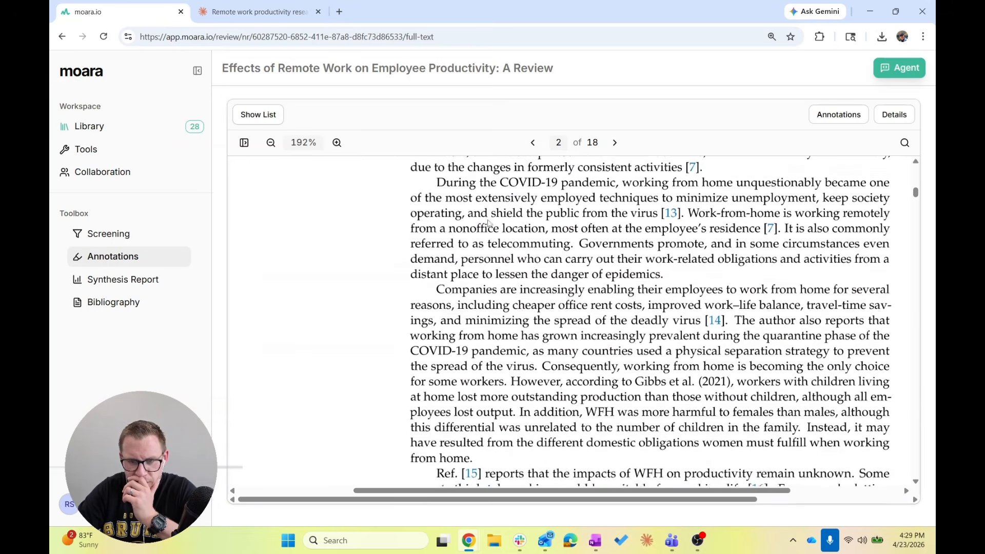
scroll(488, 221, down, 4)
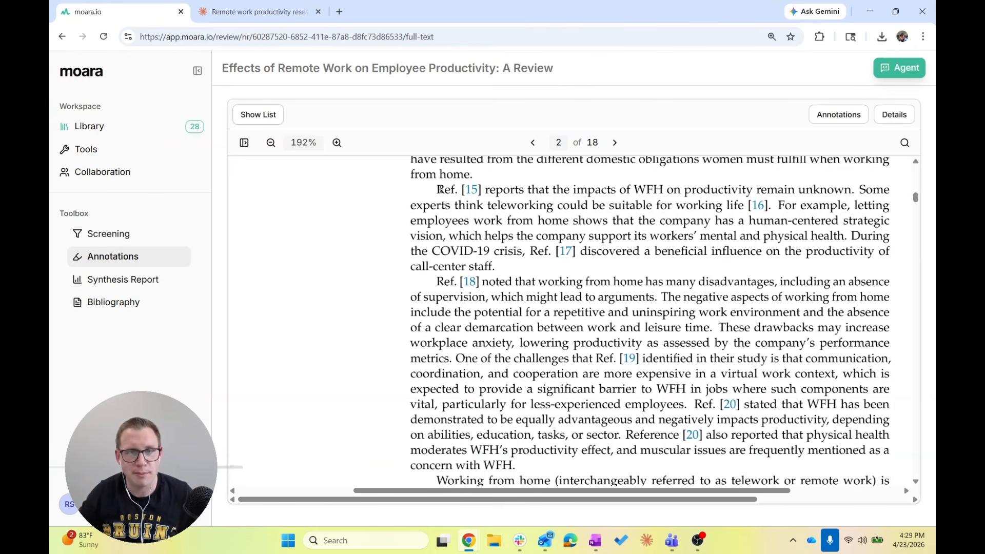
scroll(440, 189, right, 1)
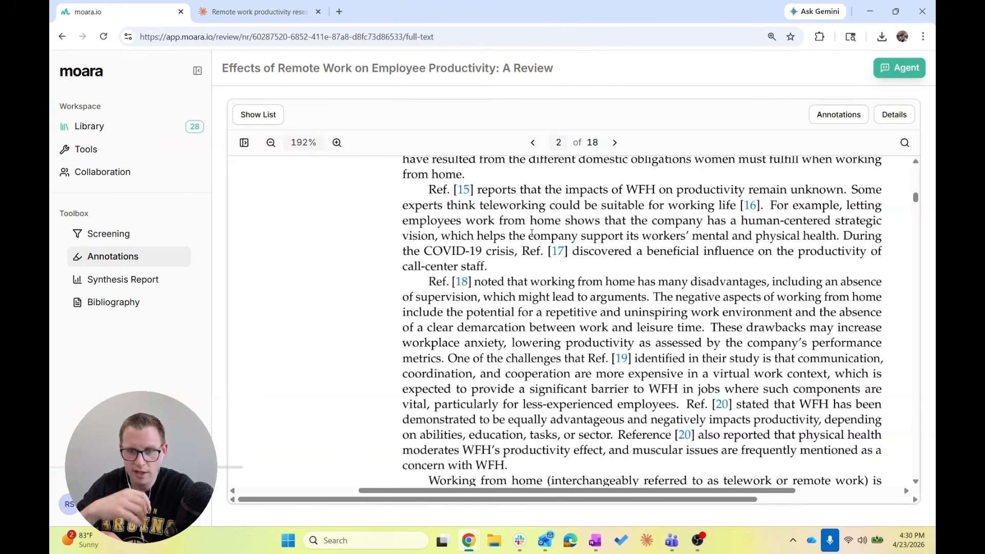
scroll(520, 262, down, 1)
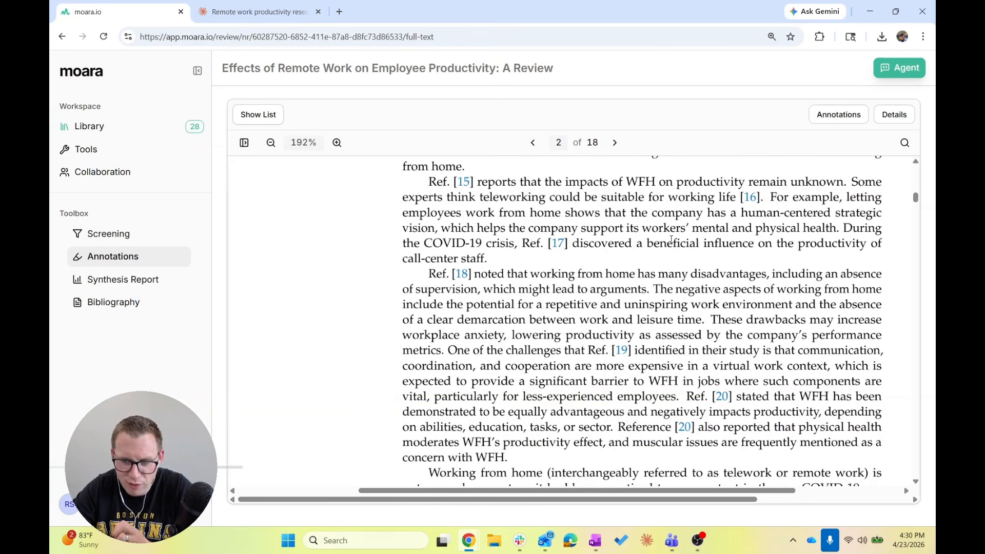
scroll(671, 239, down, 3)
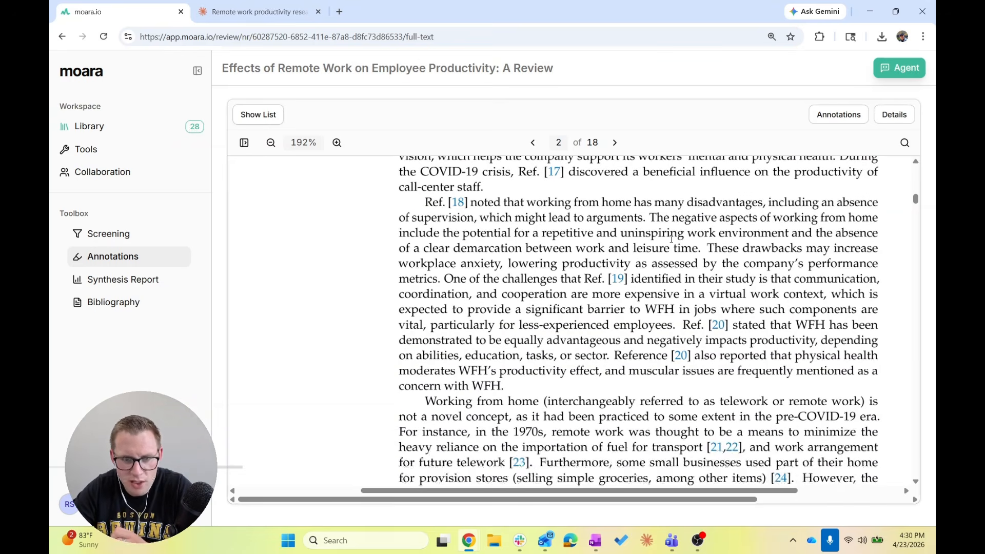
scroll(641, 231, down, 1)
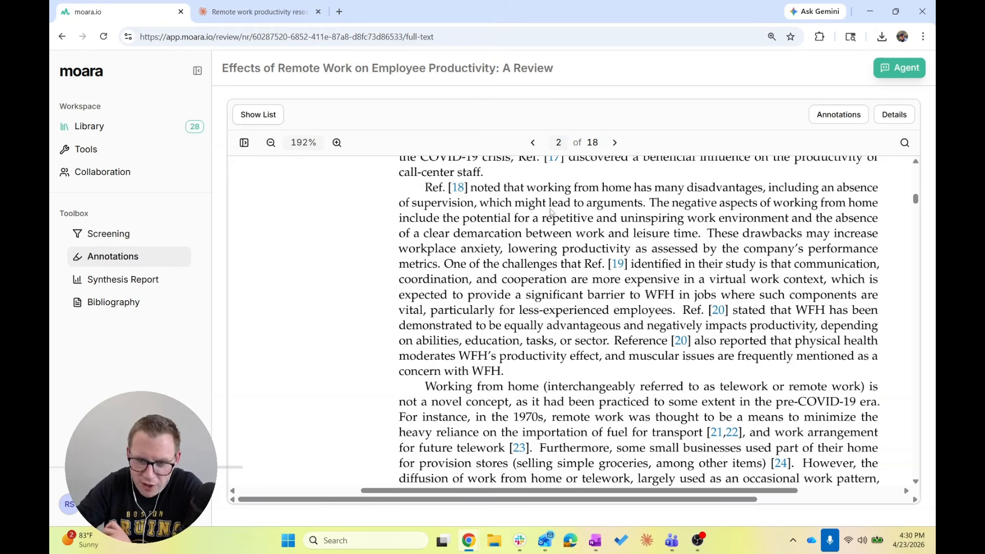
scroll(551, 212, down, 1)
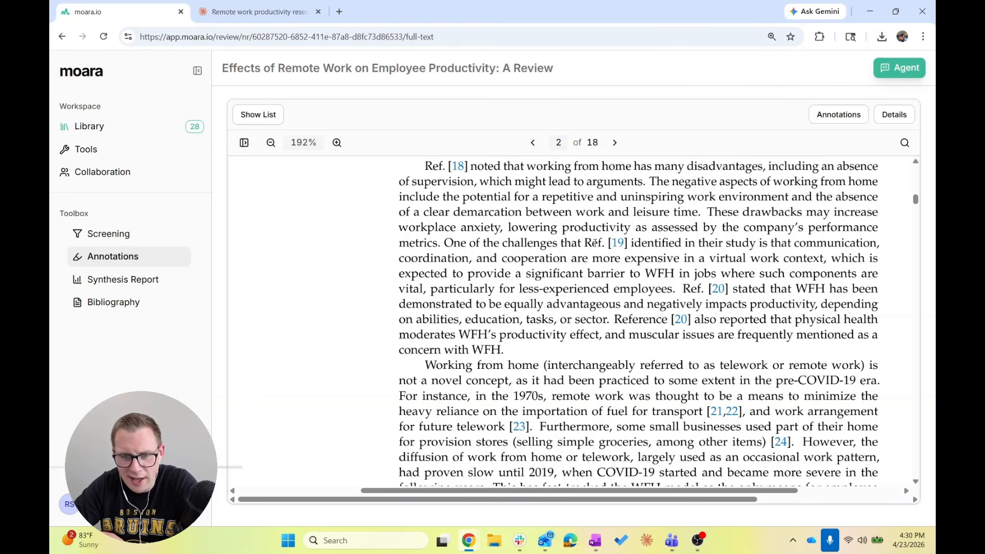
mouse_move(437, 238)
mouse_down()
mouse_move(426, 159)
mouse_move(414, 280)
mouse_up()
right_click(415, 280)
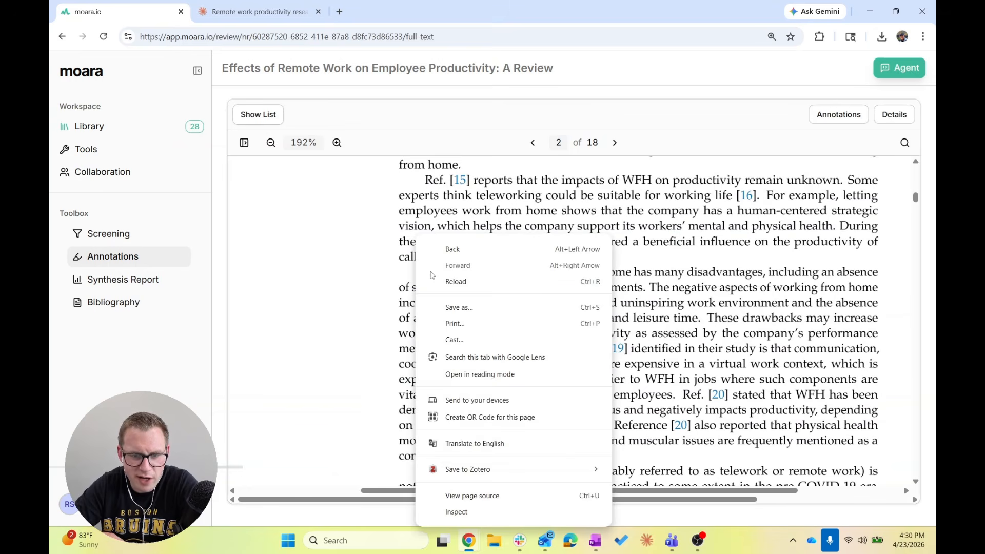
click(392, 274)
Step: Enlarge page 2 to 201% and examine how the paragraphs citing Refs. 18 to 20 discuss the drawbacks of working from home
scroll(448, 283, down, 1)
scroll(449, 283, down, 3)
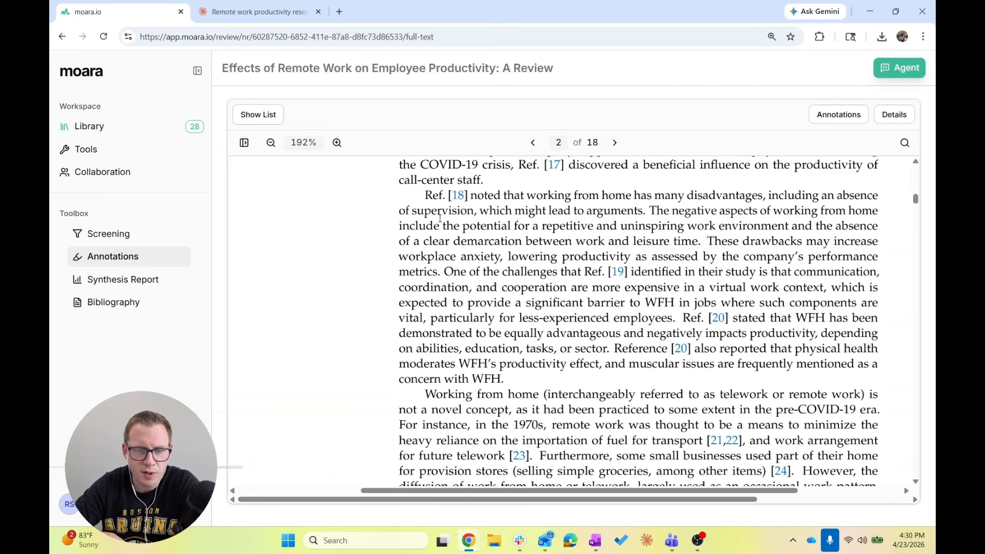
scroll(432, 229, up, 1)
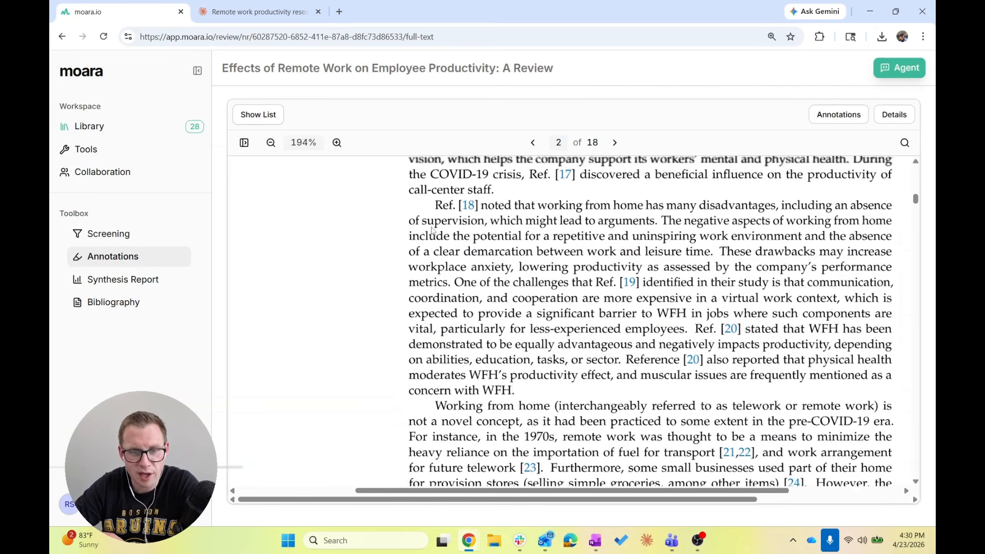
scroll(433, 229, up, 3)
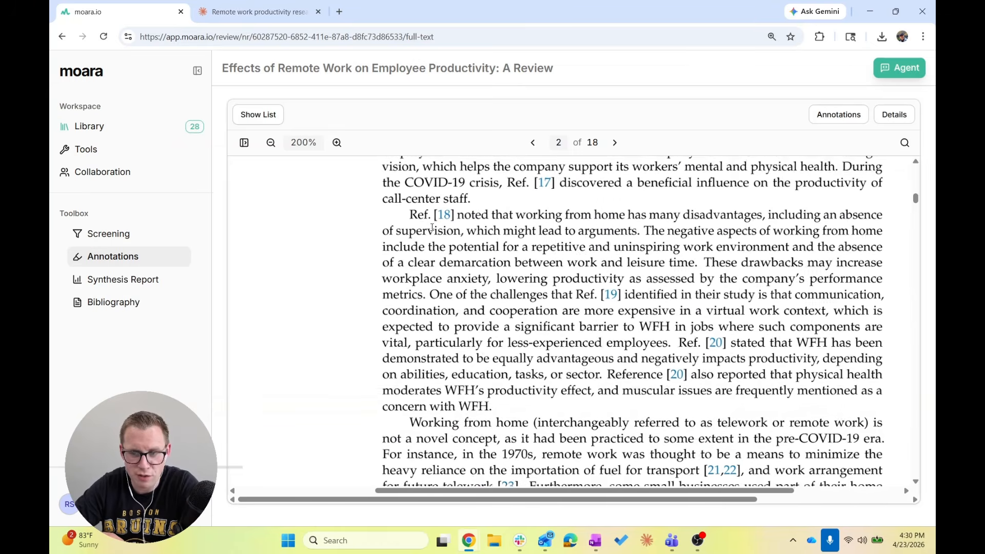
scroll(432, 227, right, 1)
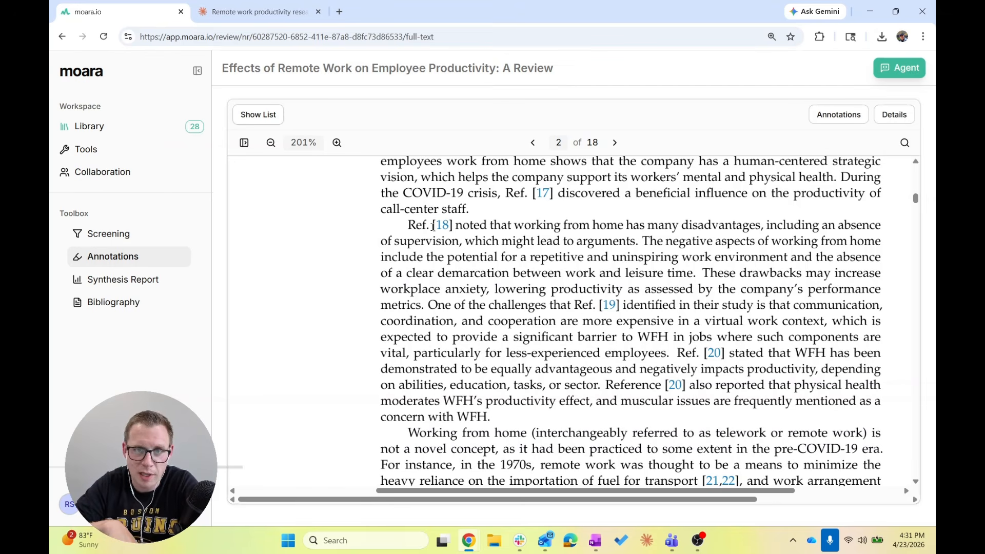
scroll(434, 226, down, 1)
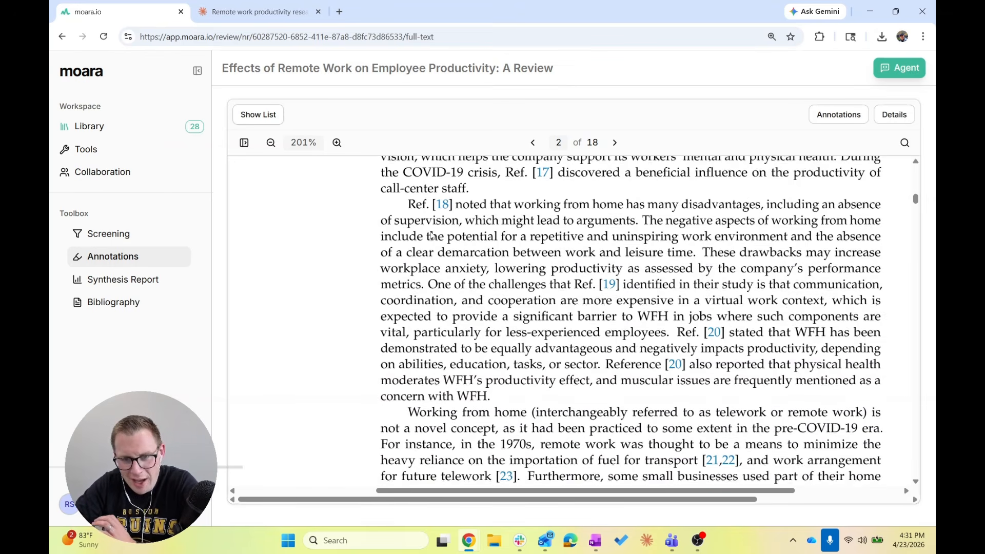
scroll(486, 192, down, 2)
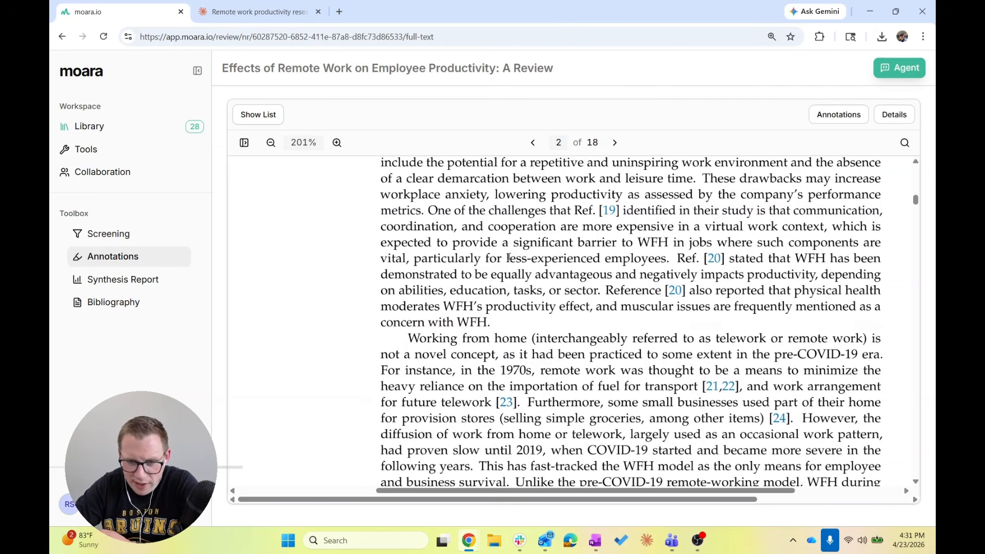
scroll(509, 257, down, 3)
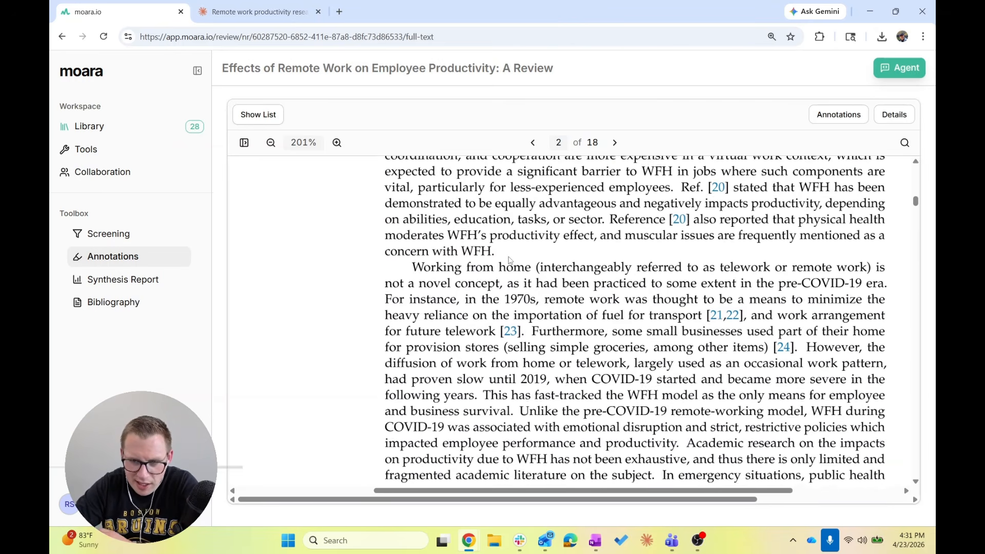
scroll(492, 242, down, 1)
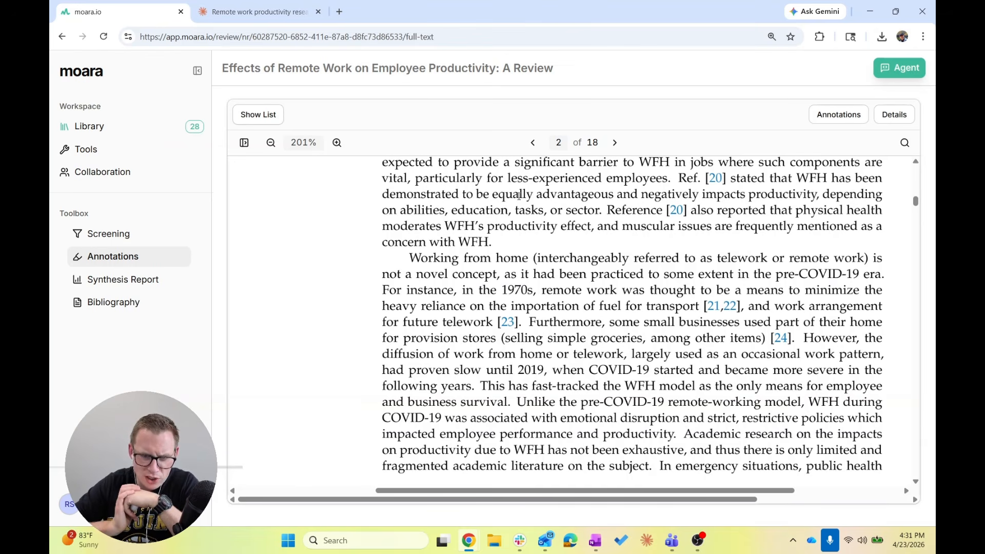
scroll(519, 196, down, 3)
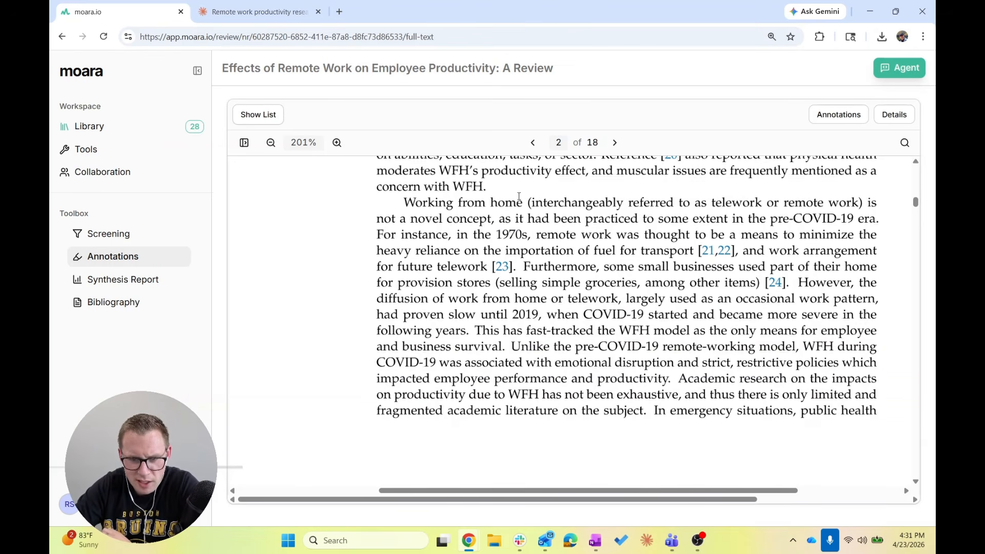
Step: Skim the research questions, Methods, PRISMA flow diagram and study tables through to the Discussion section on page 13
scroll(518, 200, down, 7)
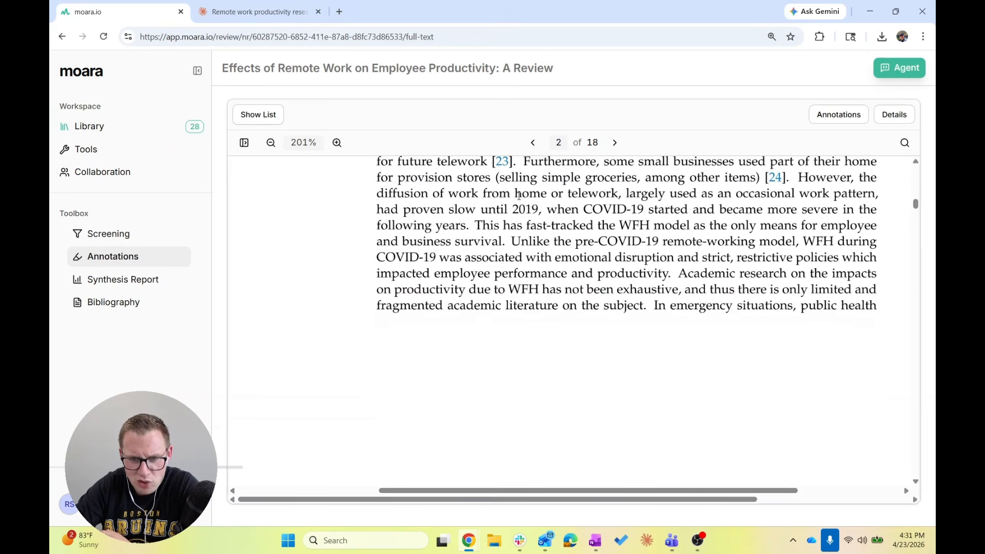
scroll(519, 200, down, 3)
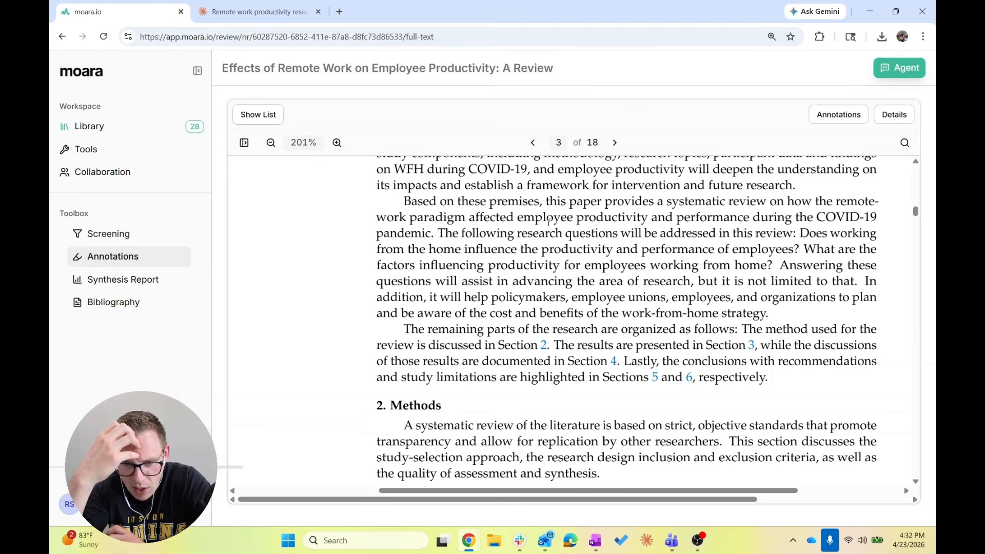
scroll(549, 222, down, 20)
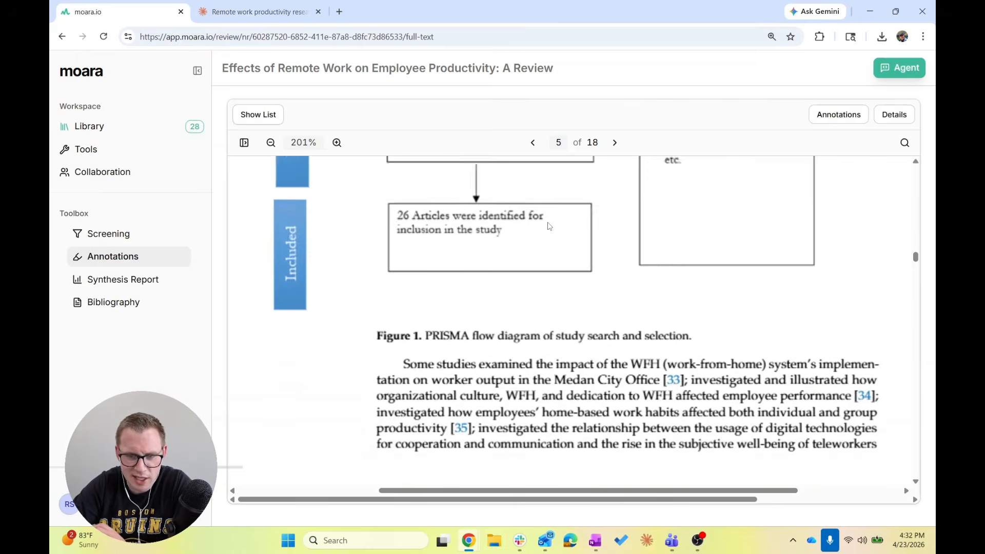
scroll(548, 227, down, 20)
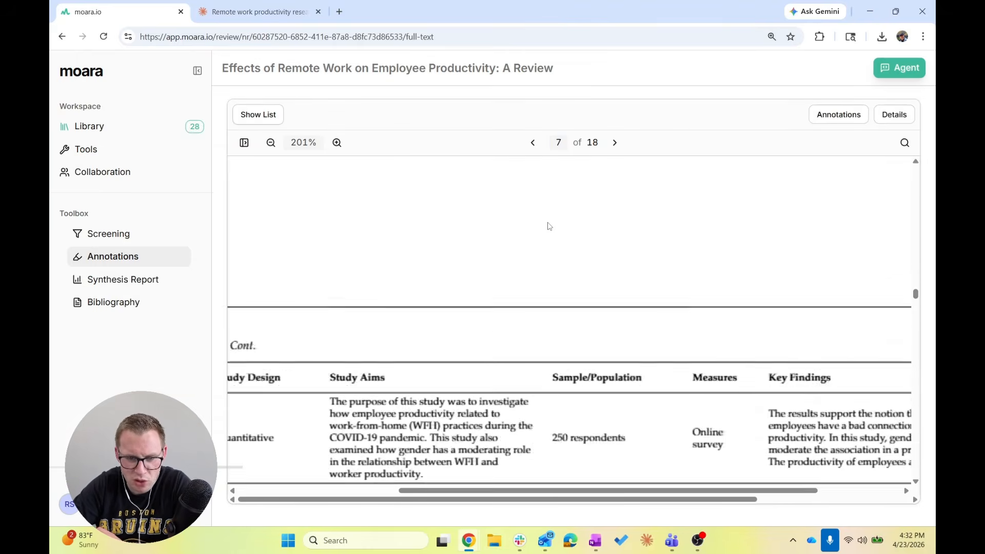
scroll(549, 226, down, 20)
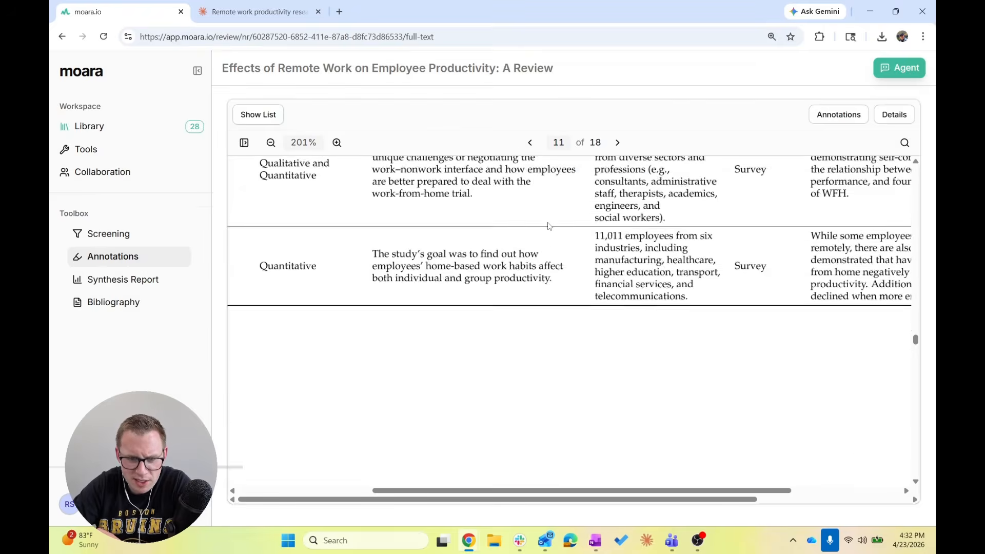
scroll(549, 226, down, 20)
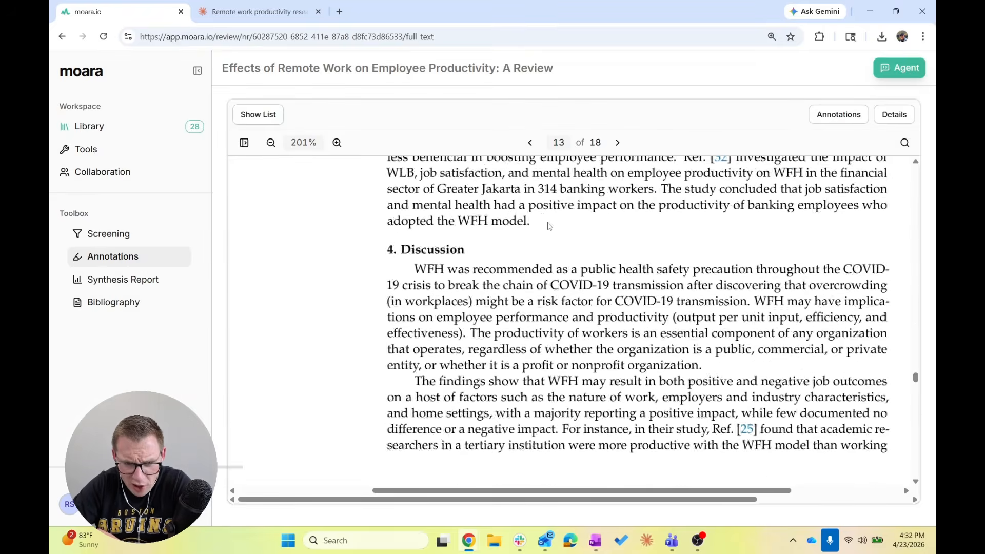
Step: Look back over the PRISMA flow diagram, Table 1 and the page 12 results text before returning to the Discussion on page 13
scroll(549, 226, down, 1)
scroll(549, 224, up, 20)
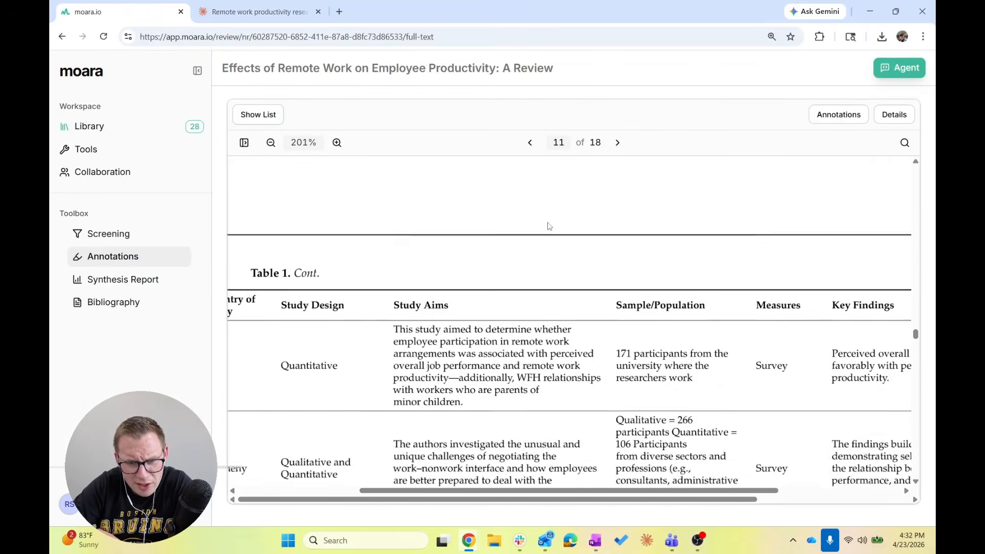
scroll(549, 227, up, 5)
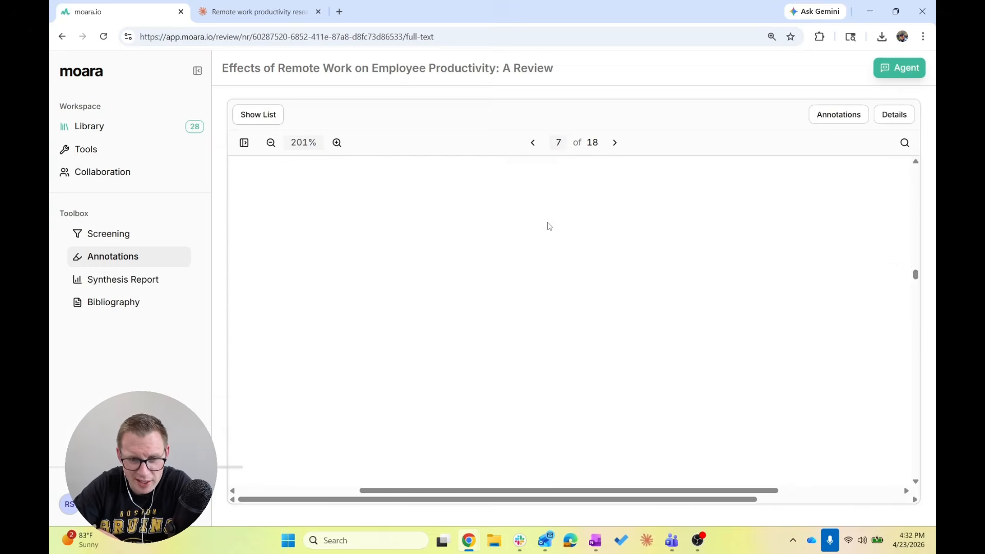
scroll(548, 223, up, 5)
scroll(549, 226, down, 1)
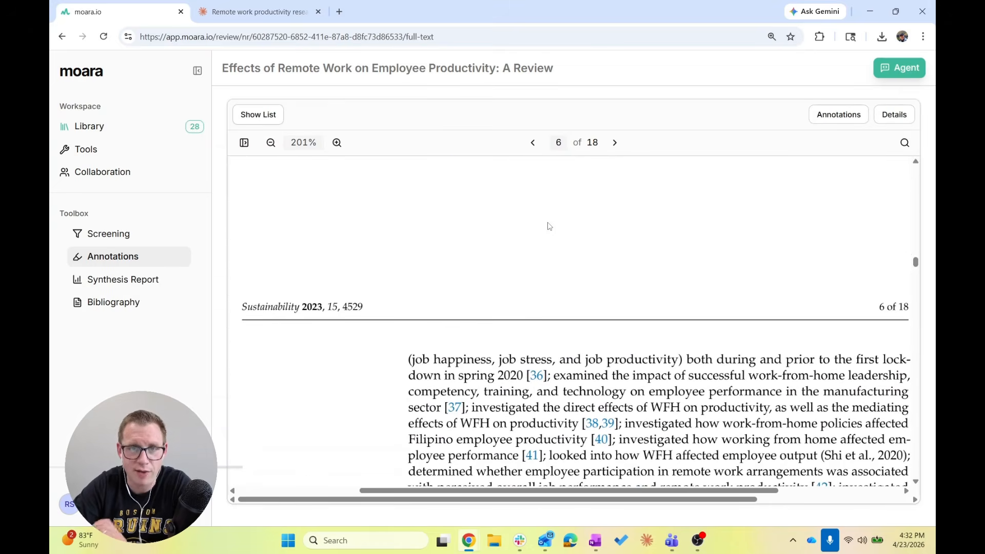
scroll(549, 226, up, 20)
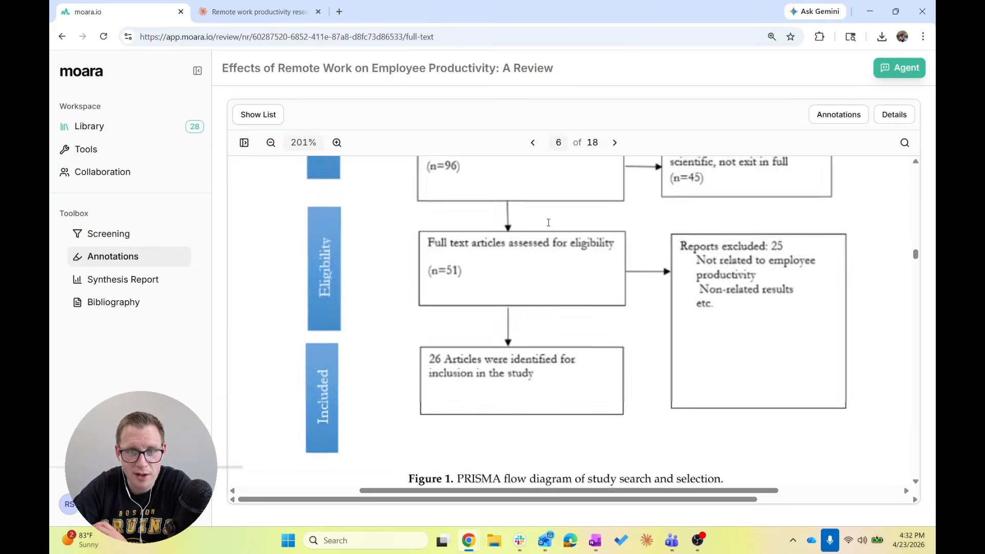
scroll(548, 223, down, 12)
scroll(549, 223, down, 20)
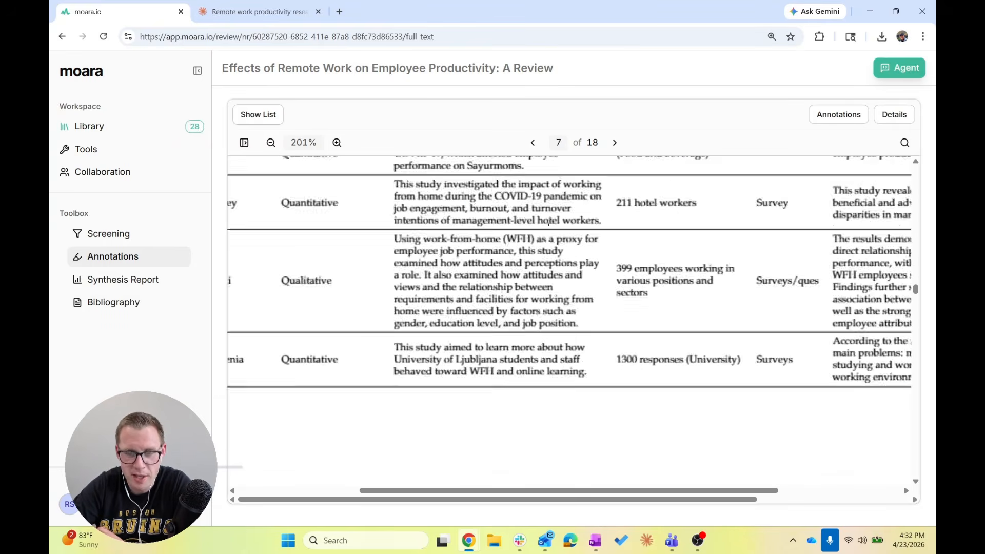
scroll(548, 223, down, 20)
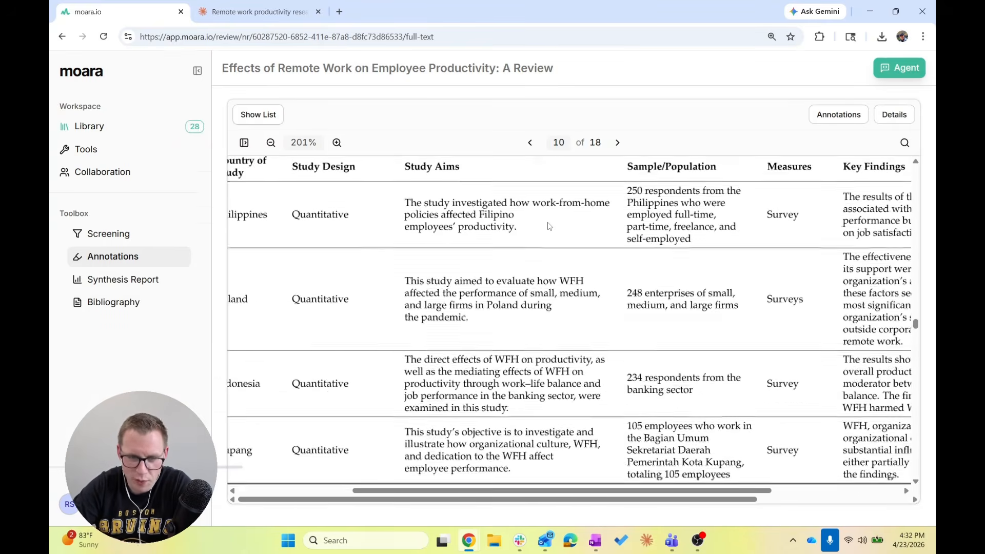
scroll(548, 223, down, 20)
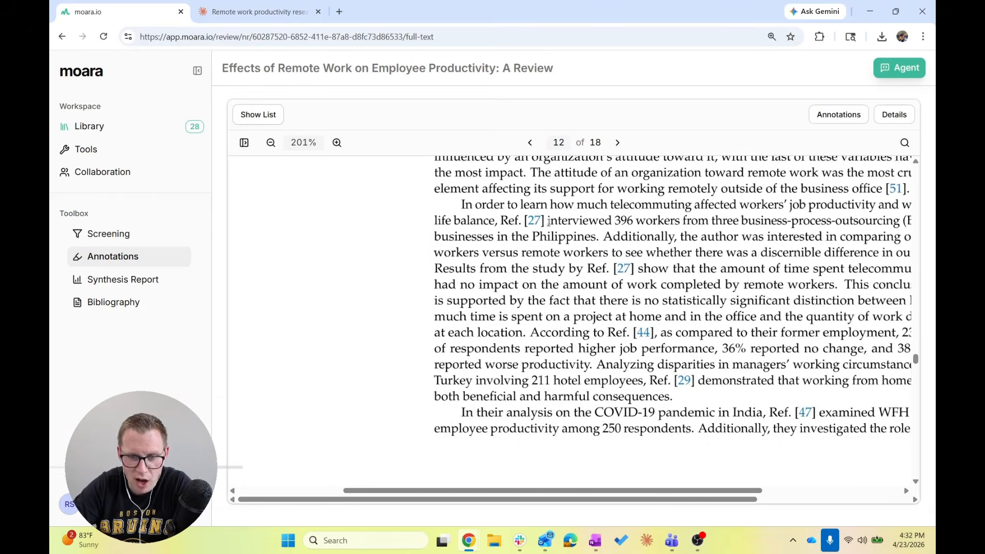
scroll(549, 223, up, 4)
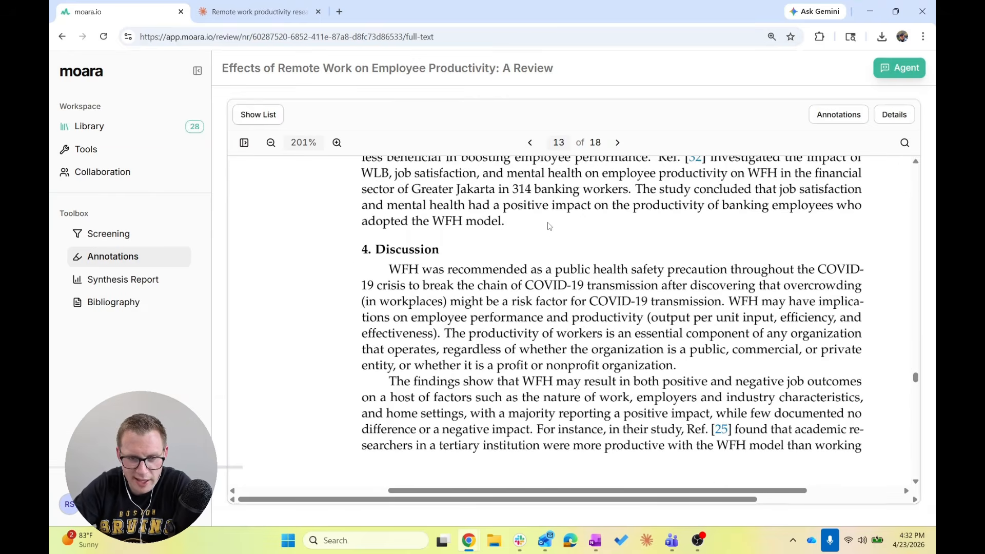
Step: Enlarge the Discussion to 222% and read its opening paragraphs on pages 13 and 14, including how Refs. 25 and 54 are used
scroll(549, 223, down, 2)
scroll(429, 230, up, 2)
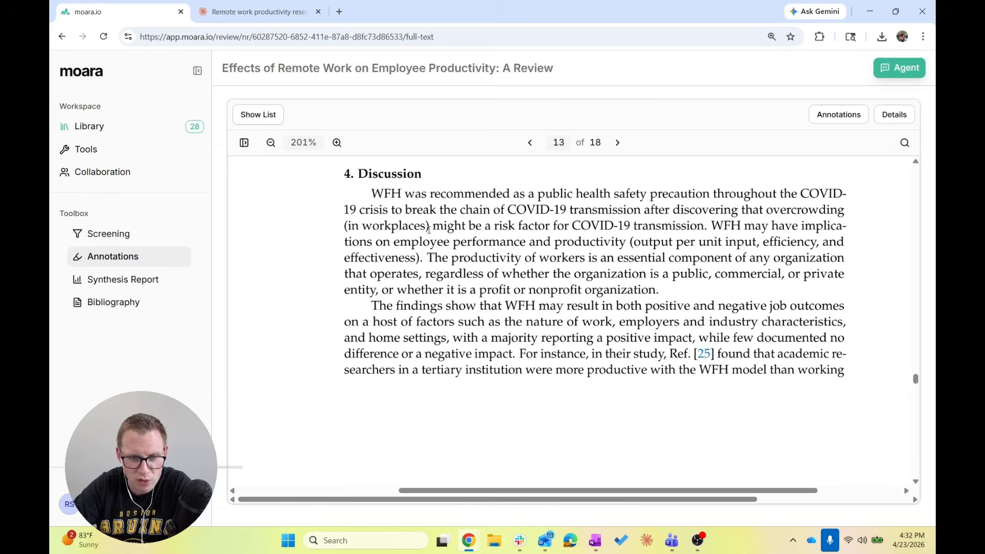
scroll(429, 229, right, 1)
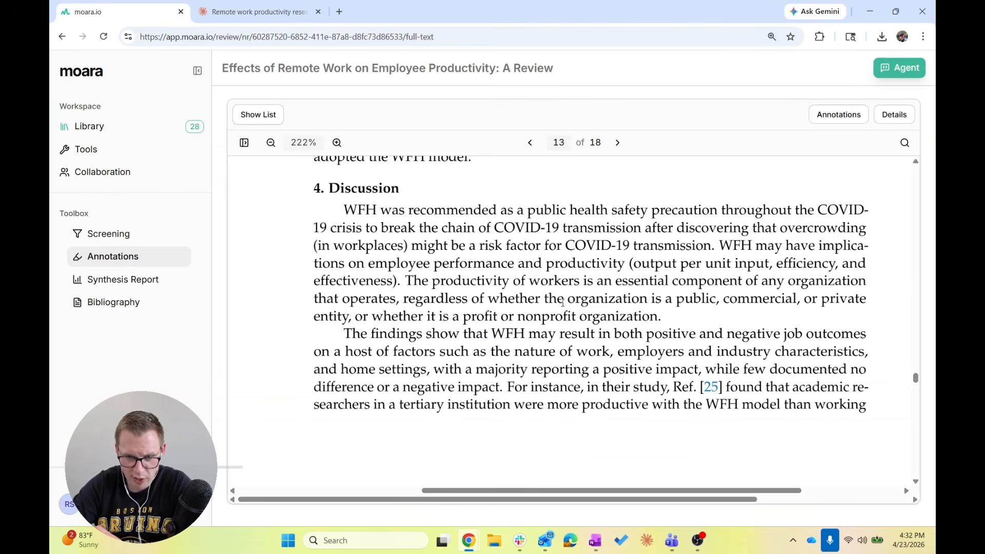
scroll(563, 303, down, 1)
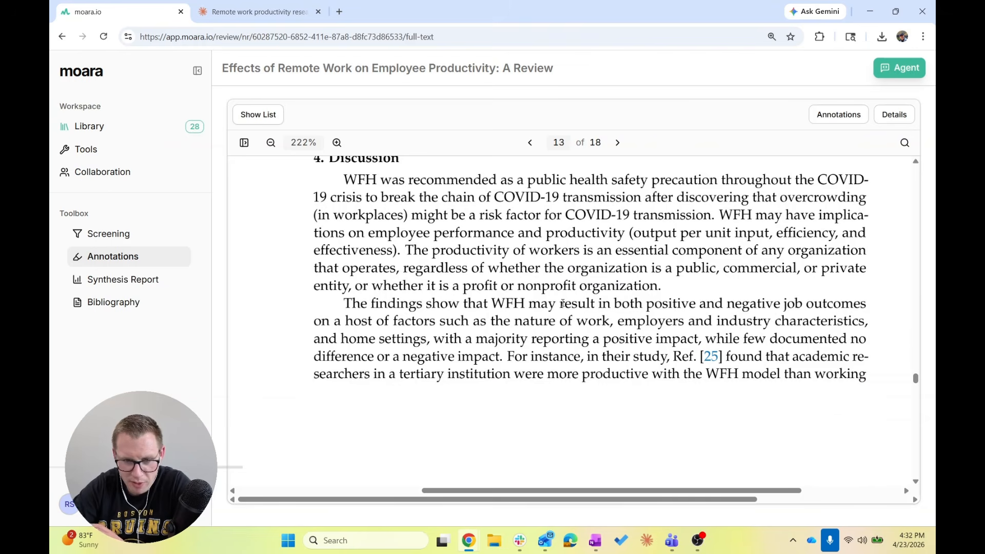
scroll(563, 304, down, 1)
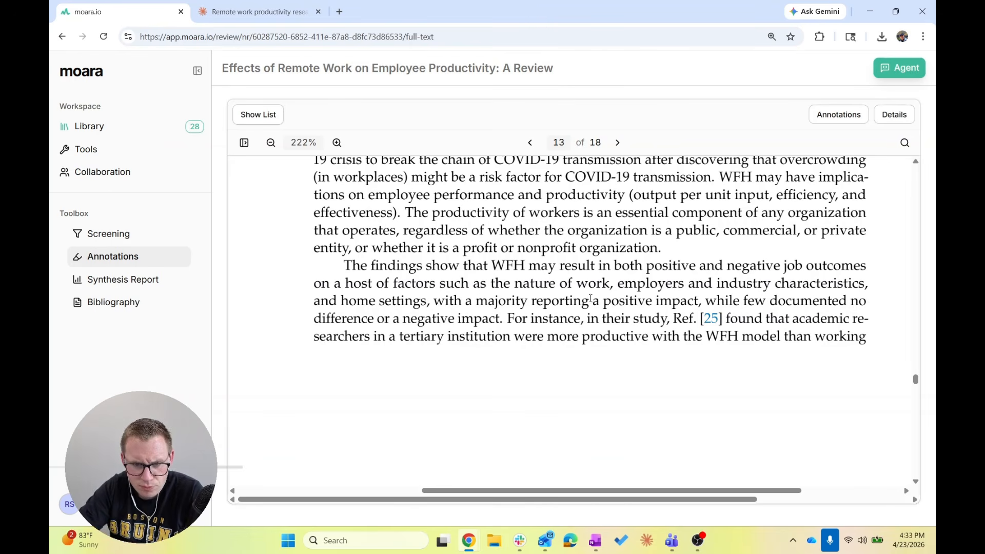
scroll(574, 333, down, 2)
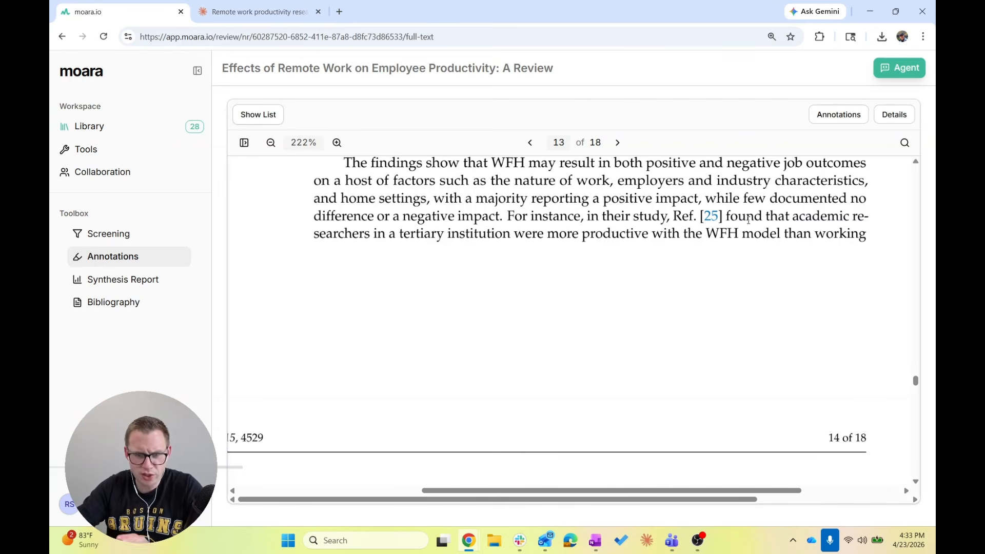
scroll(749, 219, down, 3)
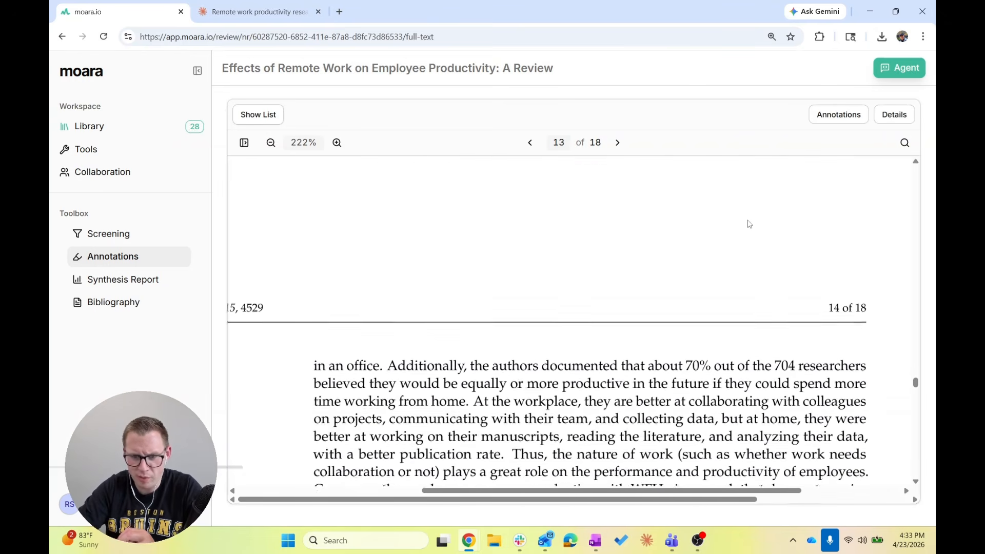
scroll(748, 224, down, 5)
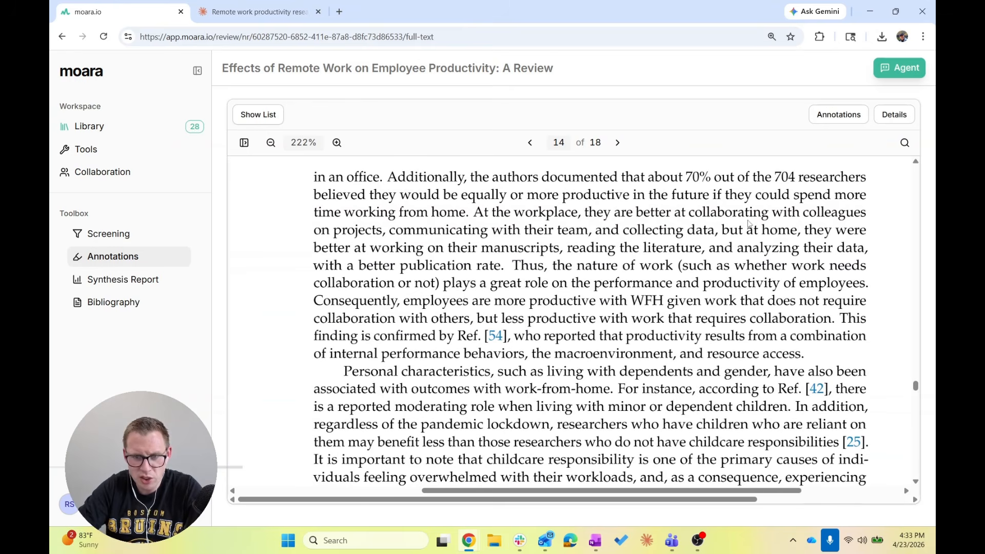
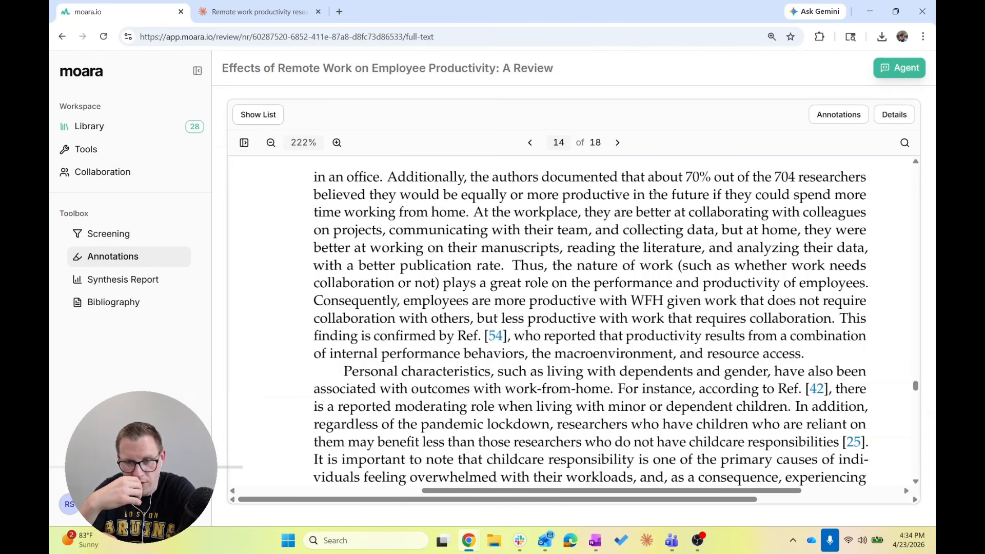
Step: Read the Discussion paragraphs on personal characteristics, gender and job satisfaction, and skim ahead to the Conclusions on page 15
scroll(556, 242, down, 2)
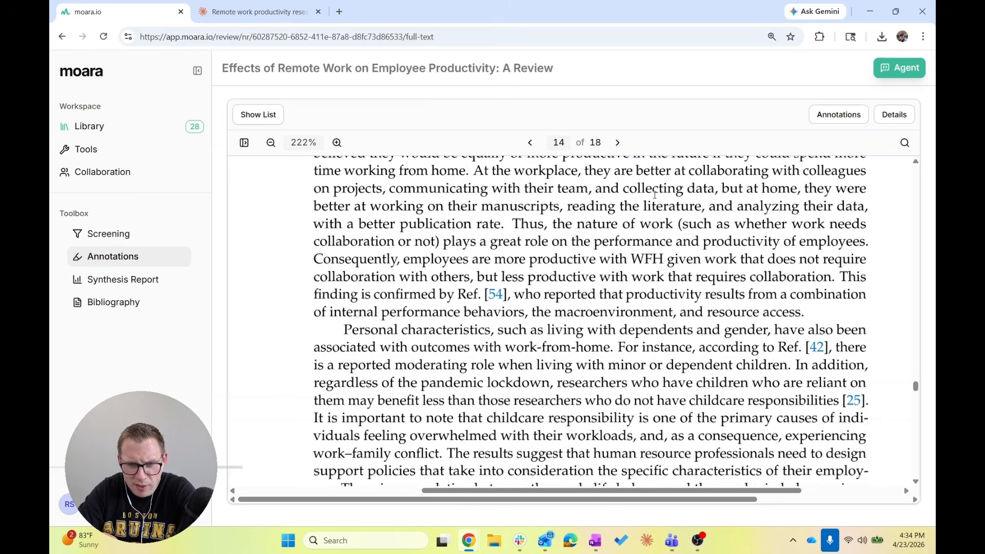
scroll(556, 242, down, 3)
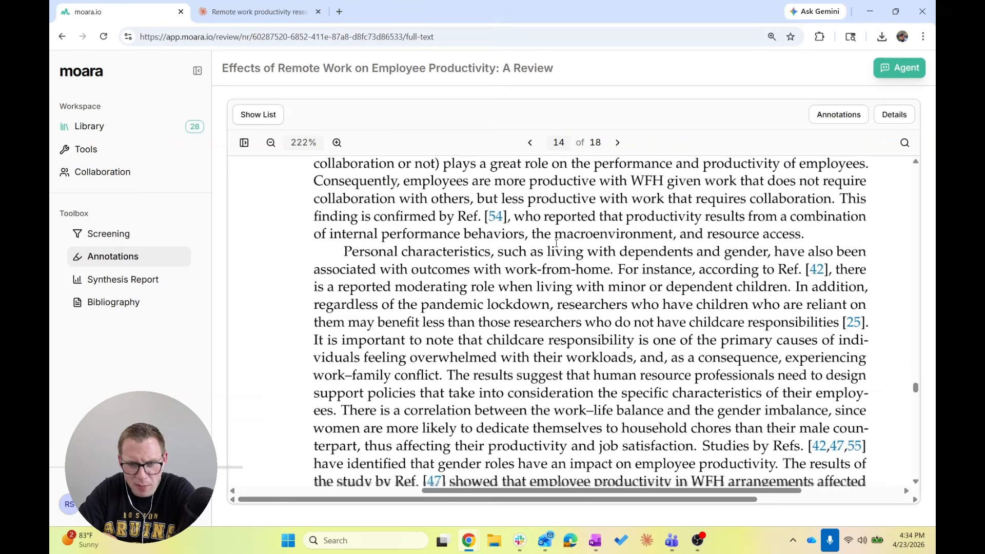
scroll(556, 244, down, 1)
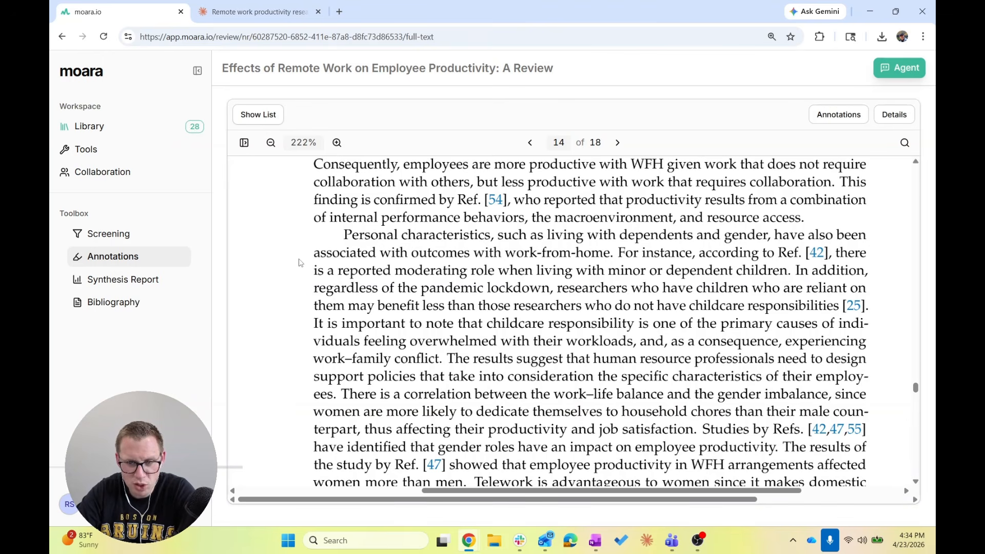
scroll(667, 225, down, 1)
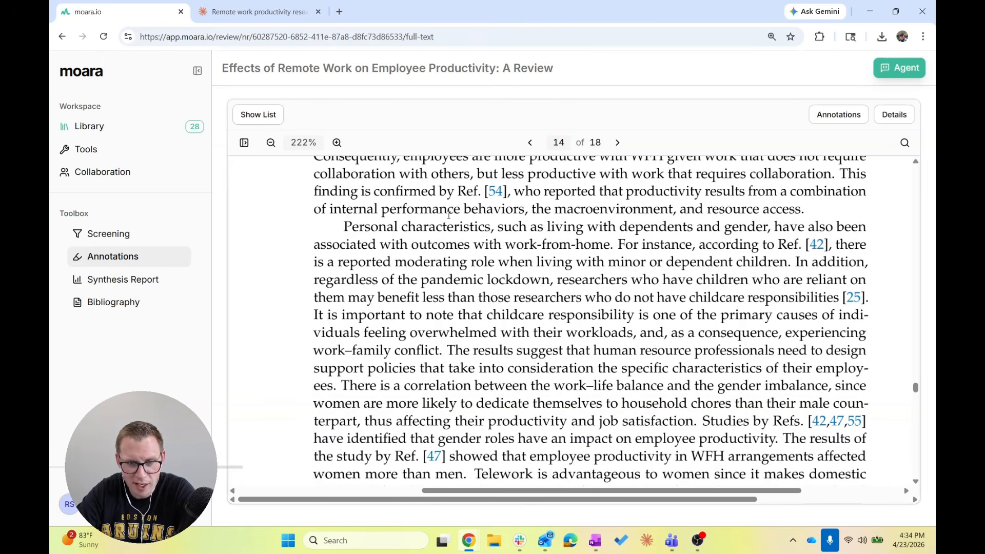
scroll(488, 226, down, 5)
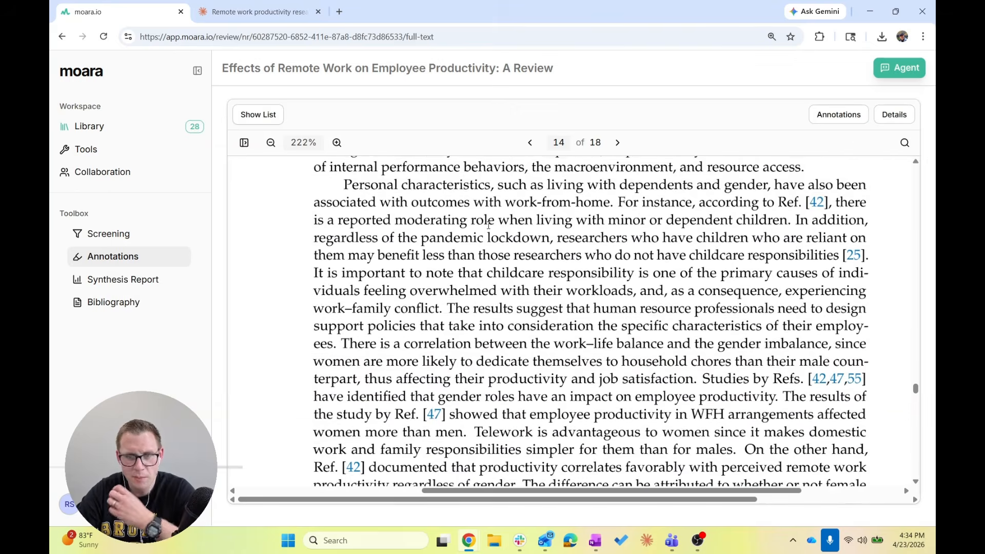
scroll(488, 225, down, 5)
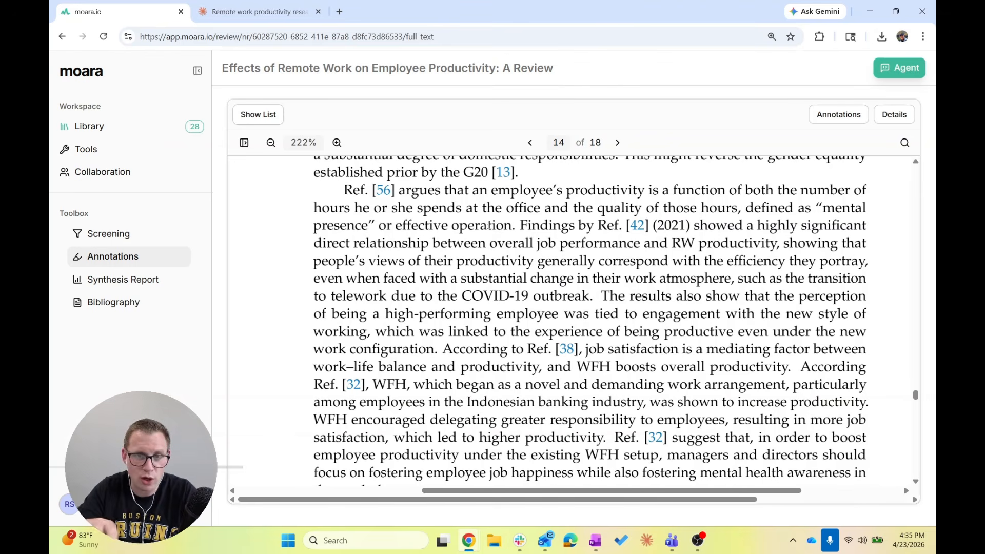
scroll(488, 224, down, 10)
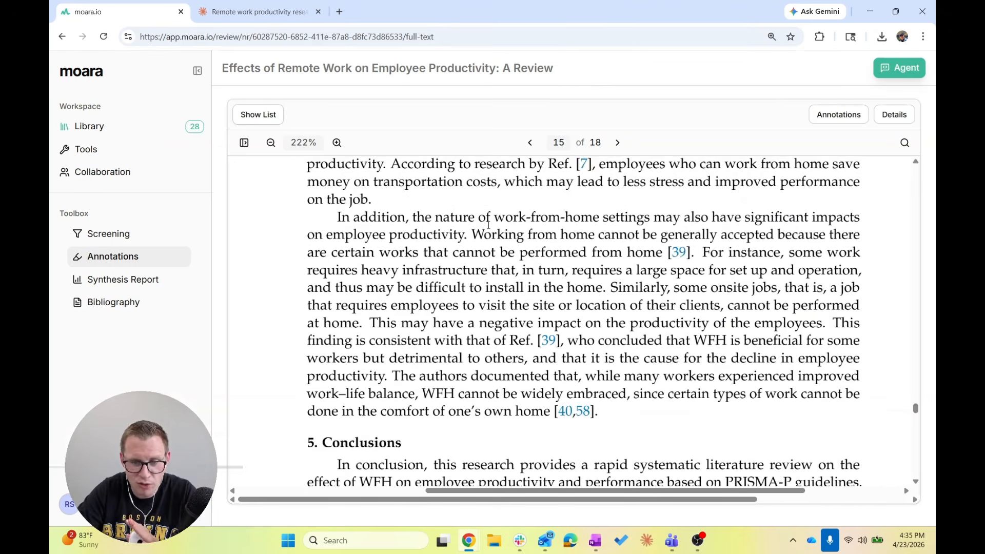
scroll(489, 224, up, 8)
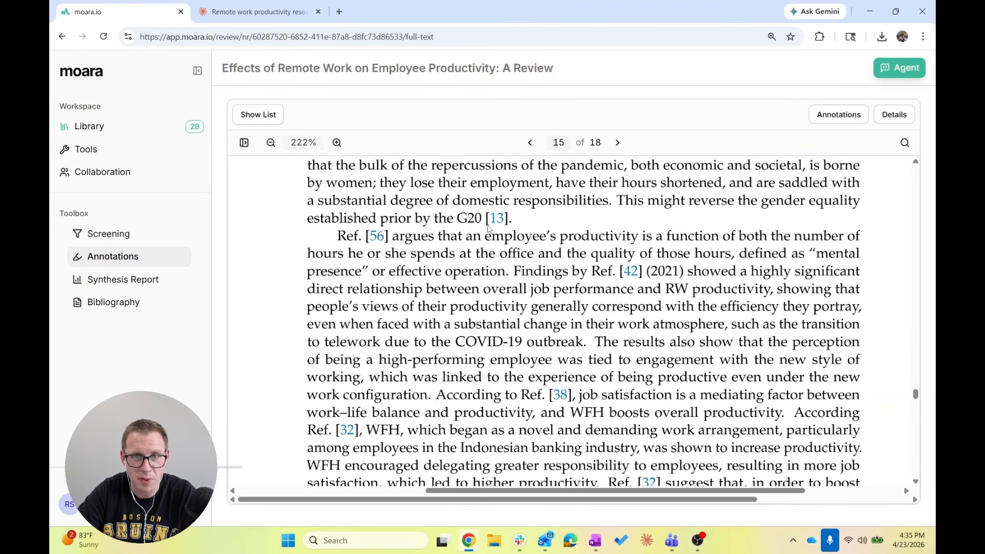
scroll(487, 227, up, 1)
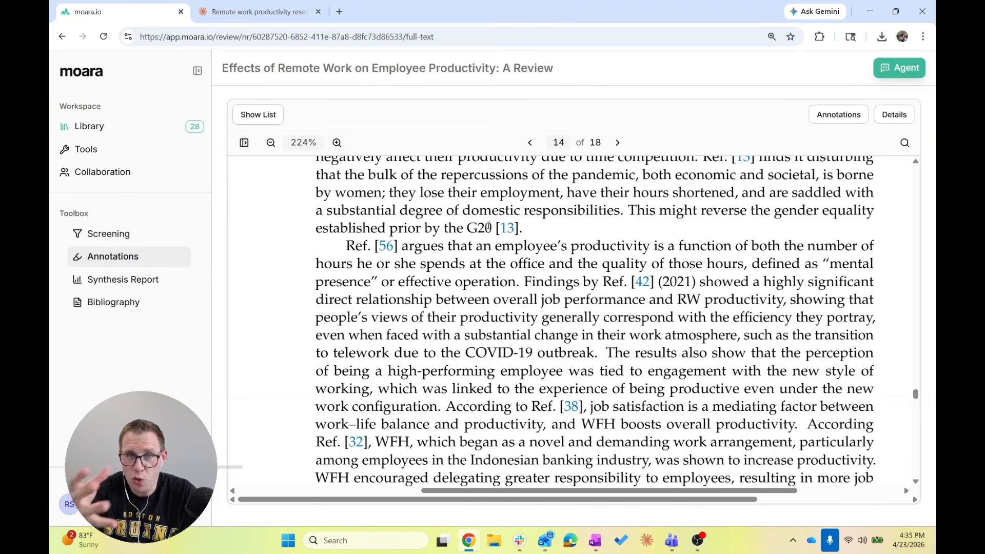
Step: Reduce the view to 139% and examine the columns of Table 1 on pages 10 and 11, from study design to key findings
scroll(488, 227, up, 20)
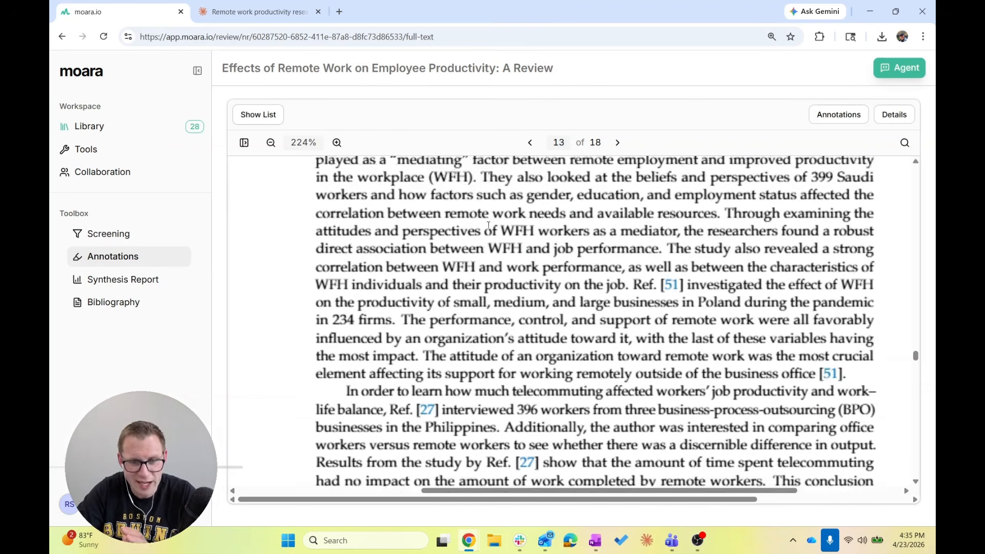
scroll(488, 227, up, 5)
scroll(488, 227, down, 5)
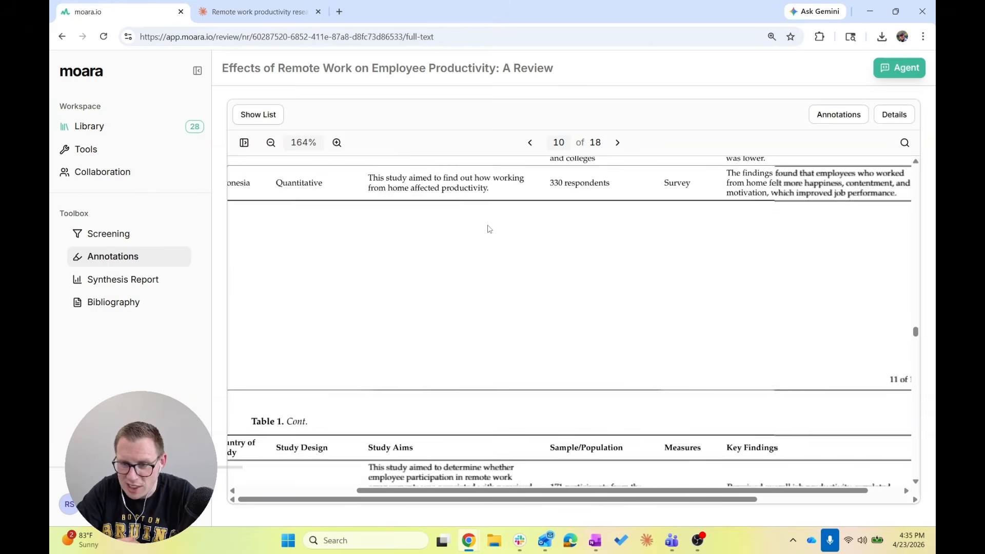
scroll(488, 228, down, 1)
scroll(488, 228, up, 5)
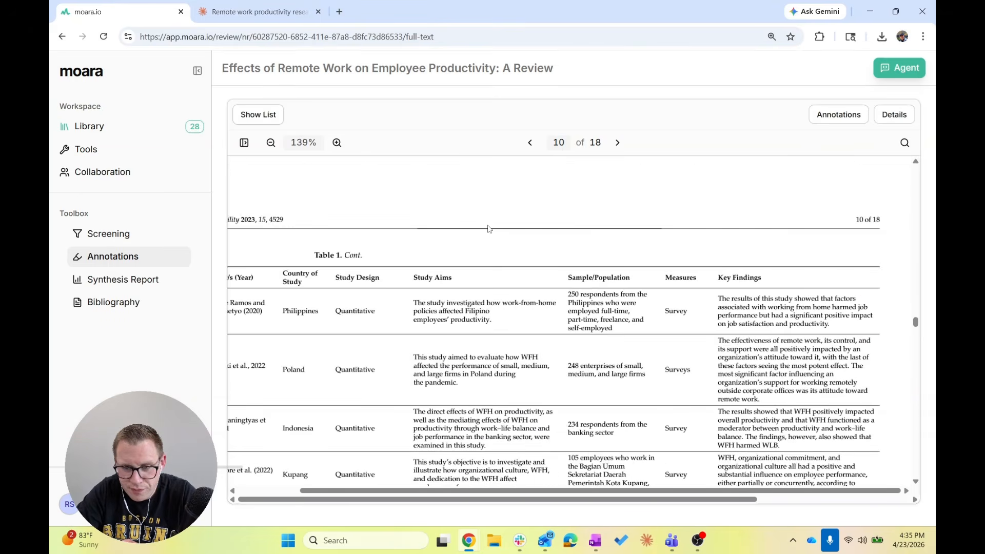
scroll(639, 252, down, 1)
scroll(640, 251, down, 8)
scroll(819, 368, up, 3)
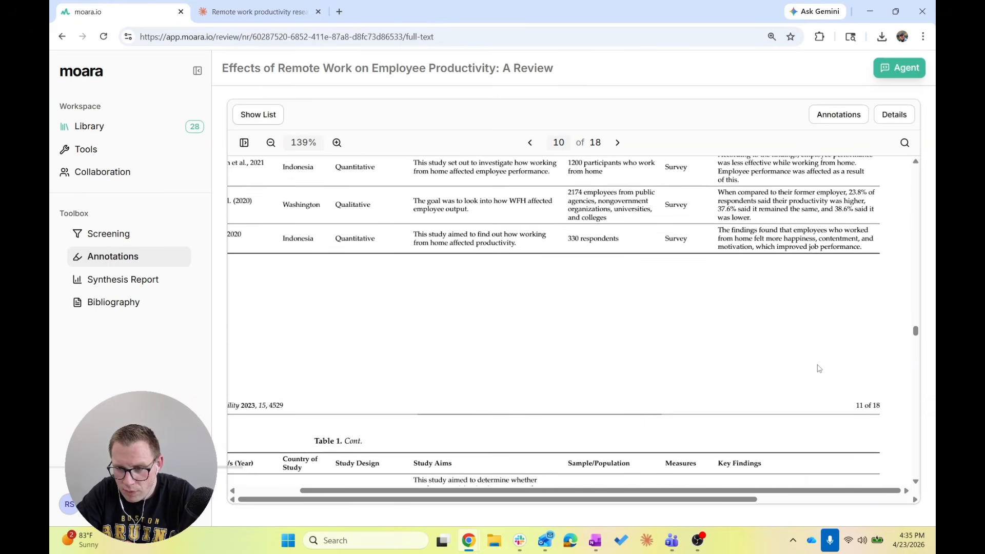
scroll(820, 369, down, 3)
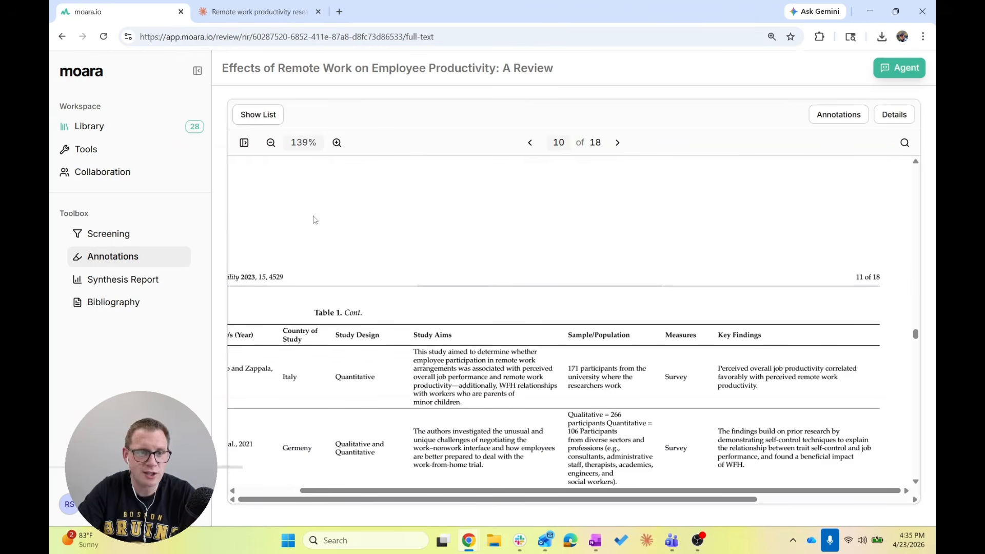
Step: Open the library's enrichments and name a new custom enrichment "Quantitative results"
click(122, 128)
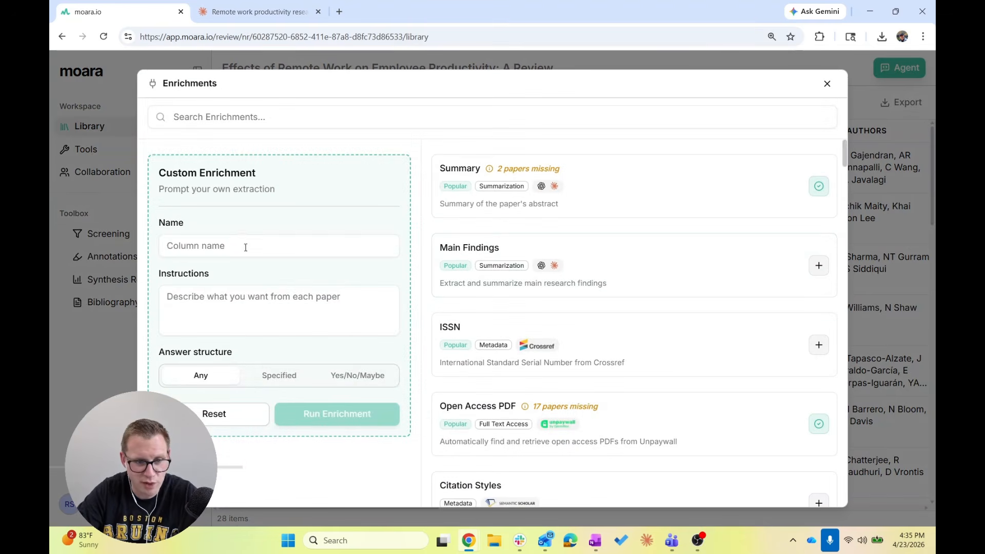
click(242, 239)
text(Quant)
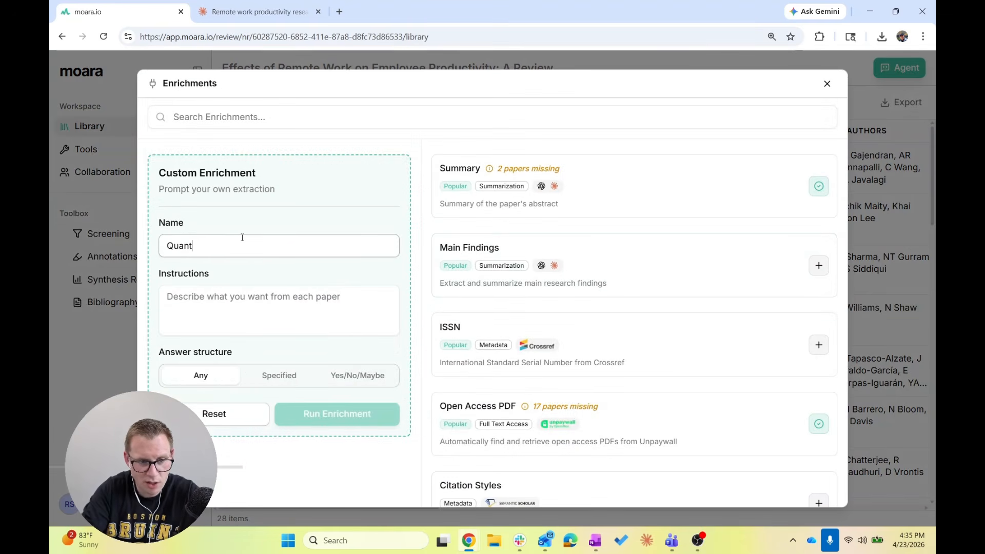
text(itative results)
key(Tab)
text(Preset)
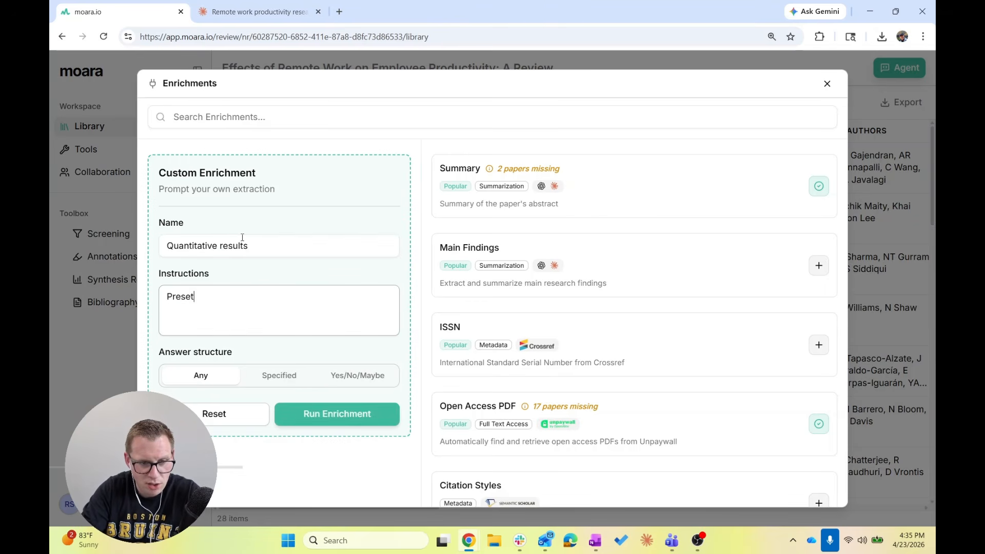
key(BackSpace)
text(nt in)
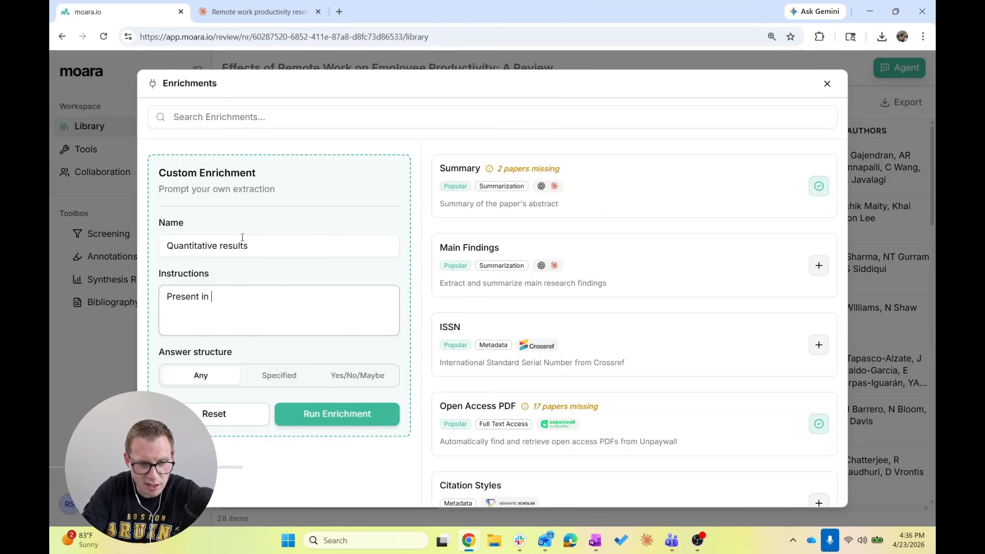
key(BackSpace)
key(BackSpace)
key(BackSpace)
text(concisel)
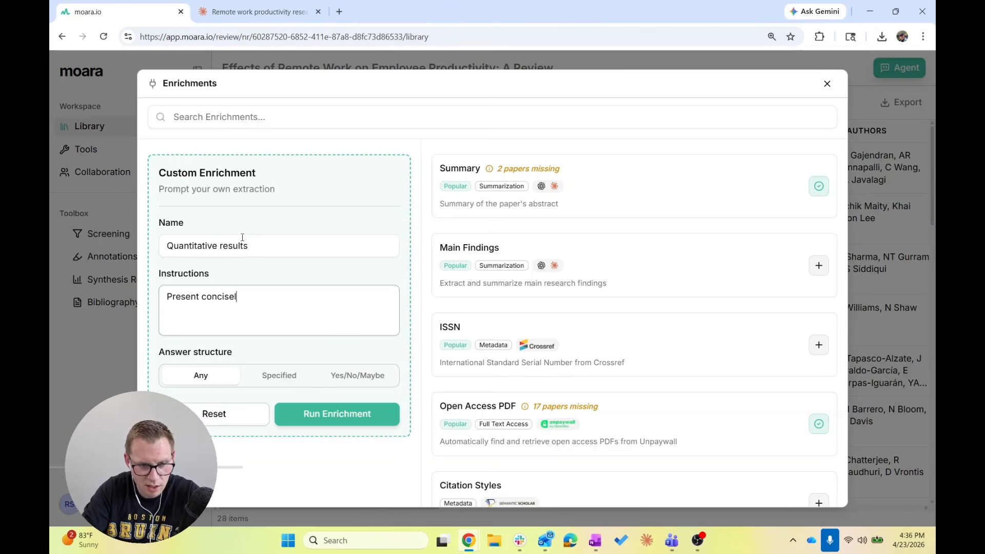
key(ctrl+shift+Left)
key(ctrl+shift+Left)
Step: Begin the custom enrichment's instructions with "Tell me any quantitative results from these papers to answer the question"
text(Tell me)
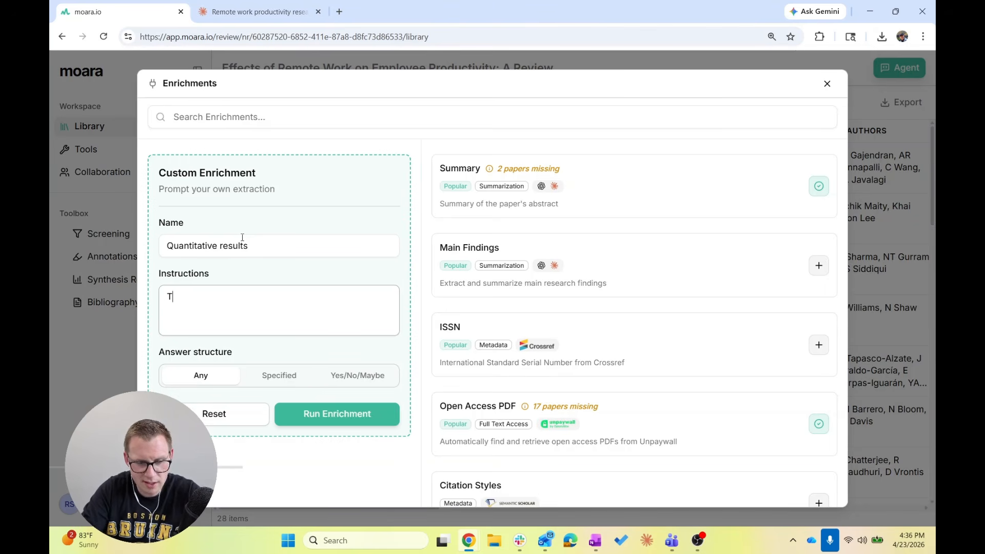
text(antiu)
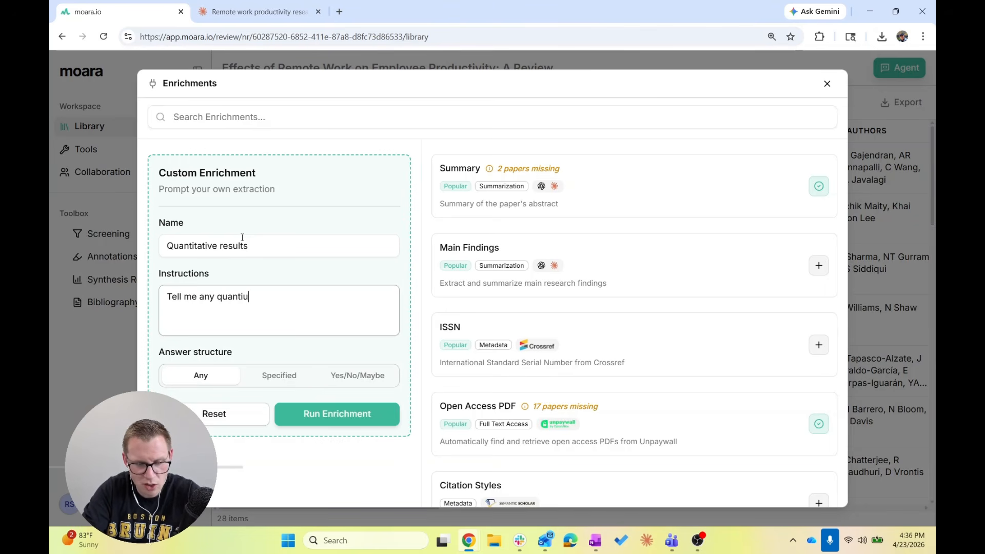
key(BackSpace)
text(tative results)
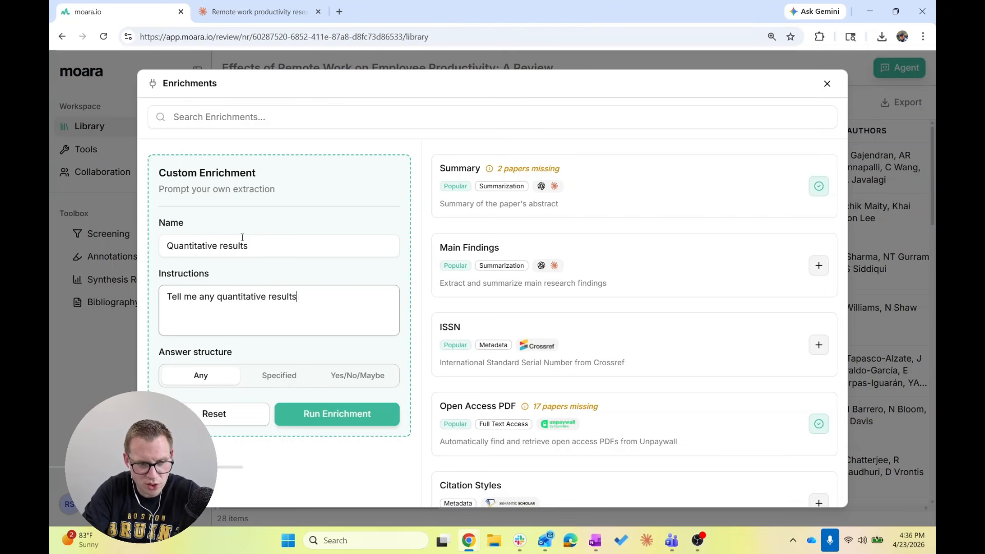
text( from these pa)
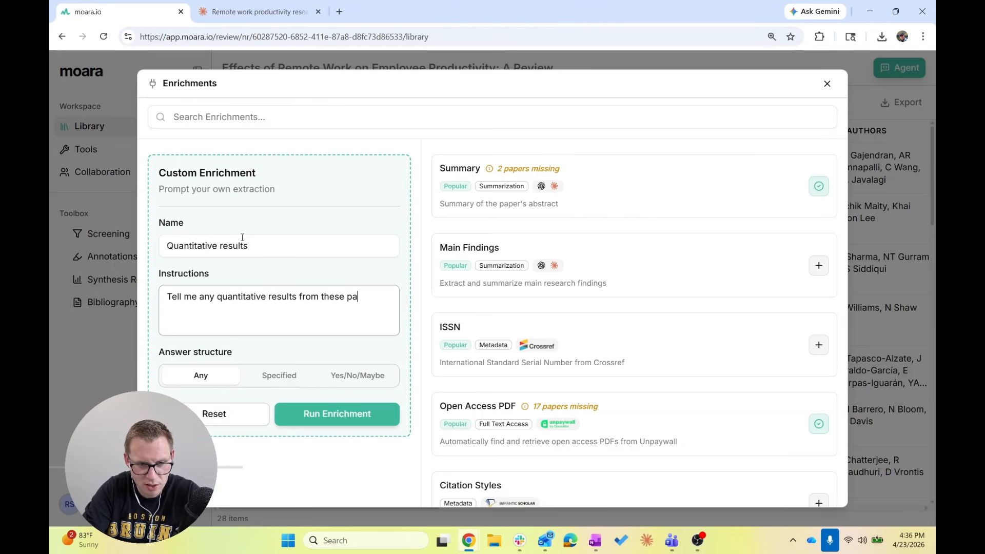
text(paers to answer)
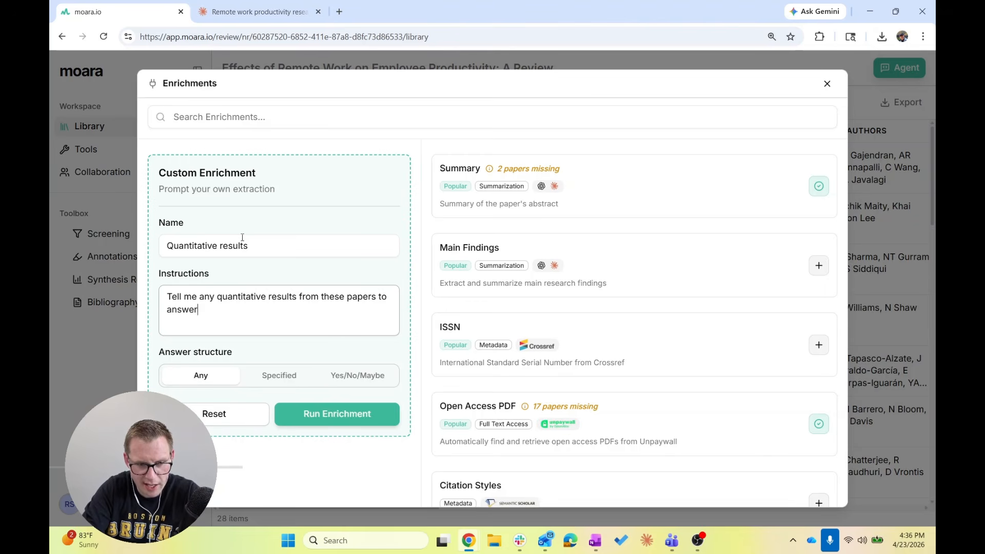
text( the question)
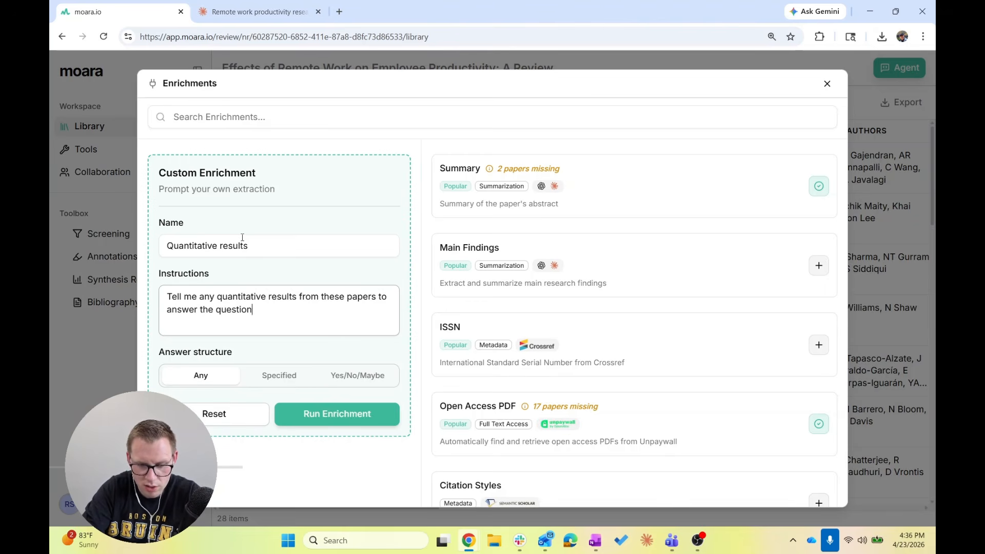
Step: Continue the instructions with the question ": what are the effects of remote work on productivity in"
text(:: what are the)
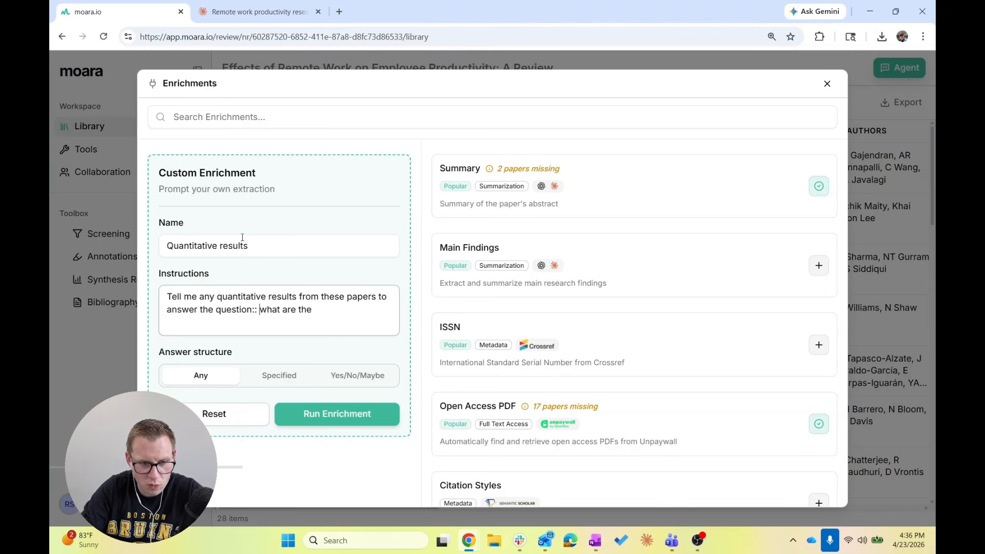
key(BackSpace)
key(ctrl+Right)
key(ctrl+Right)
key(ctrl+Right)
text(effects)
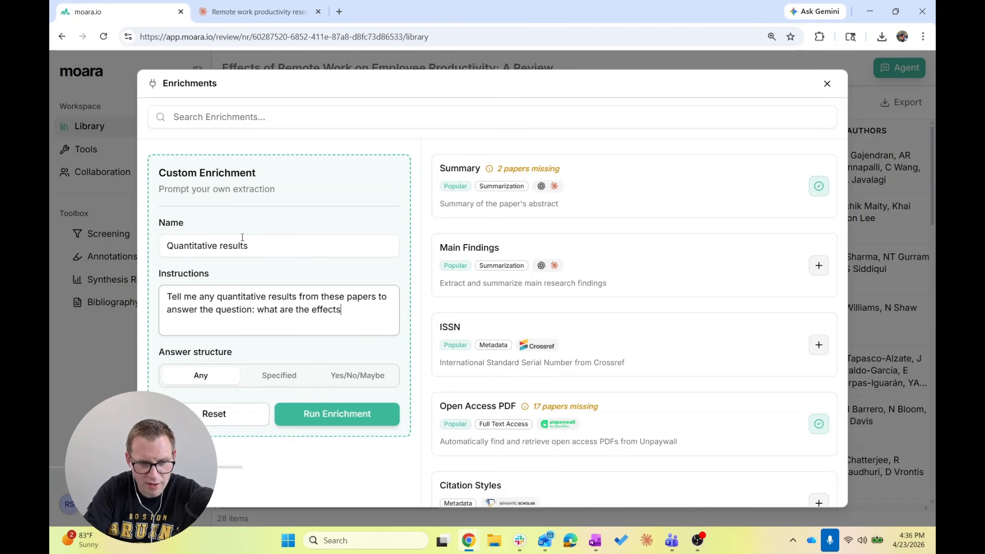
text( of remo)
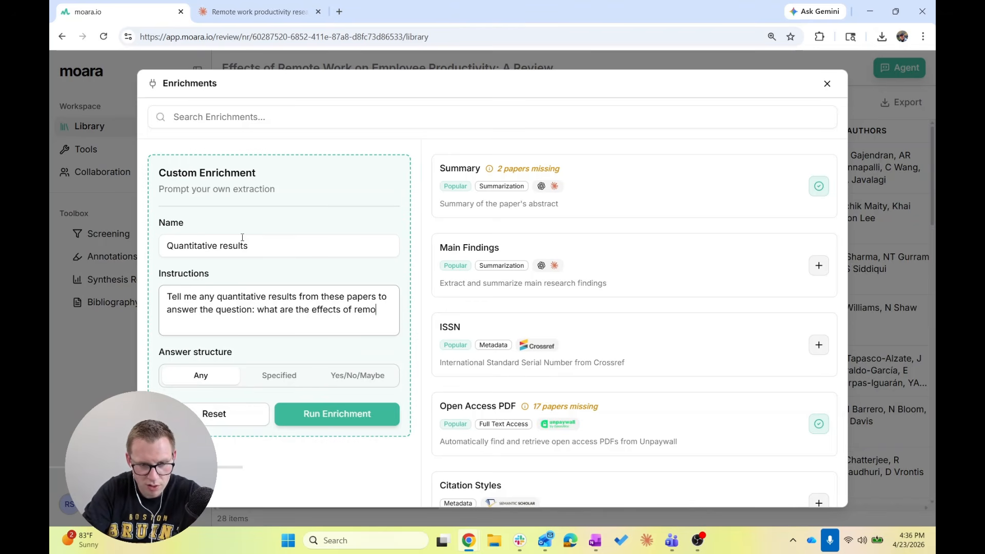
key(ctrl+shift+Left)
key(ctrl+shift+Left)
key(ctrl+shift+Left)
key(Right)
text(te work)
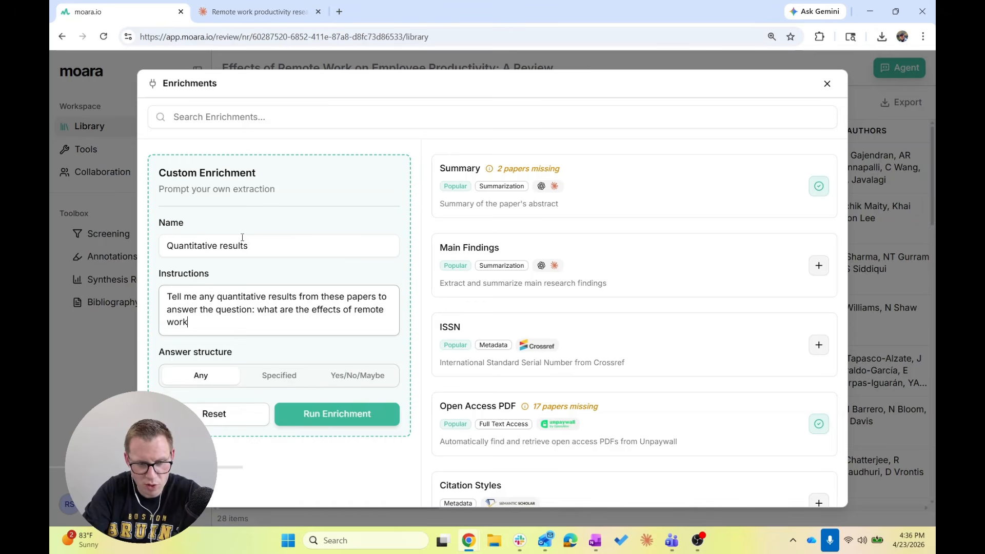
text( on productivity in)
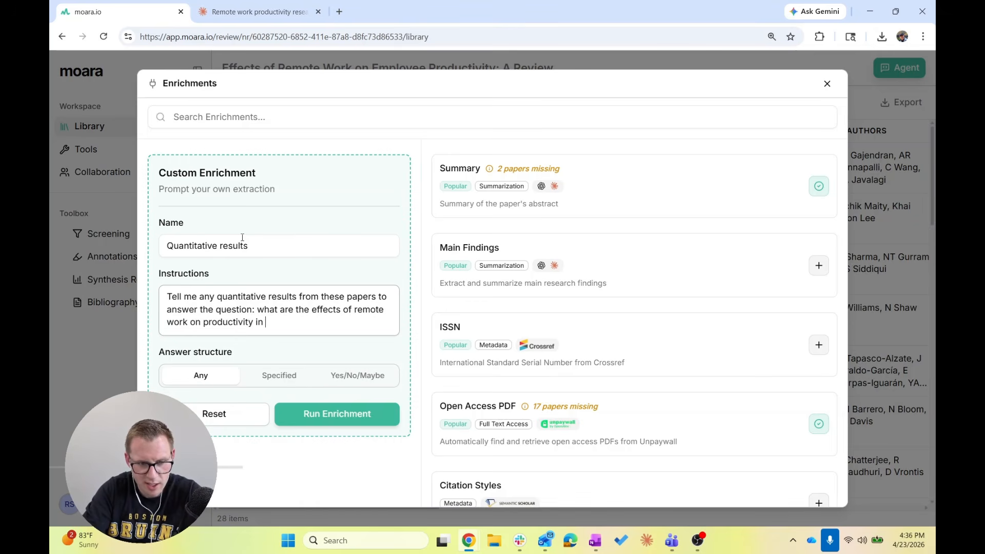
Step: Finish the instructions with "quantiative terms?" and run the enrichment on the library
text( numerical)
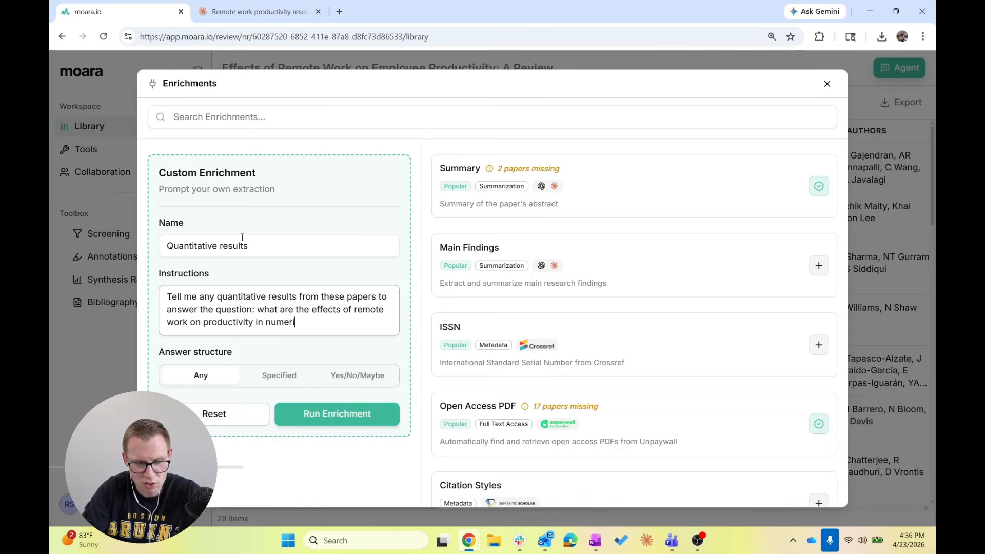
key(ctrl+shift+Left)
text(em)
key(BackSpace)
key(BackSpace)
text(quan)
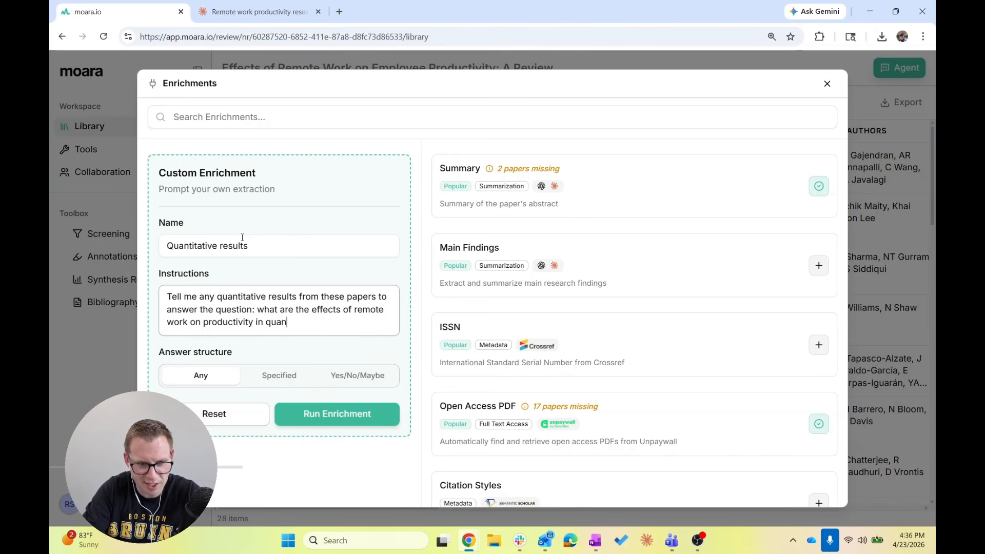
text(tiative terms?)
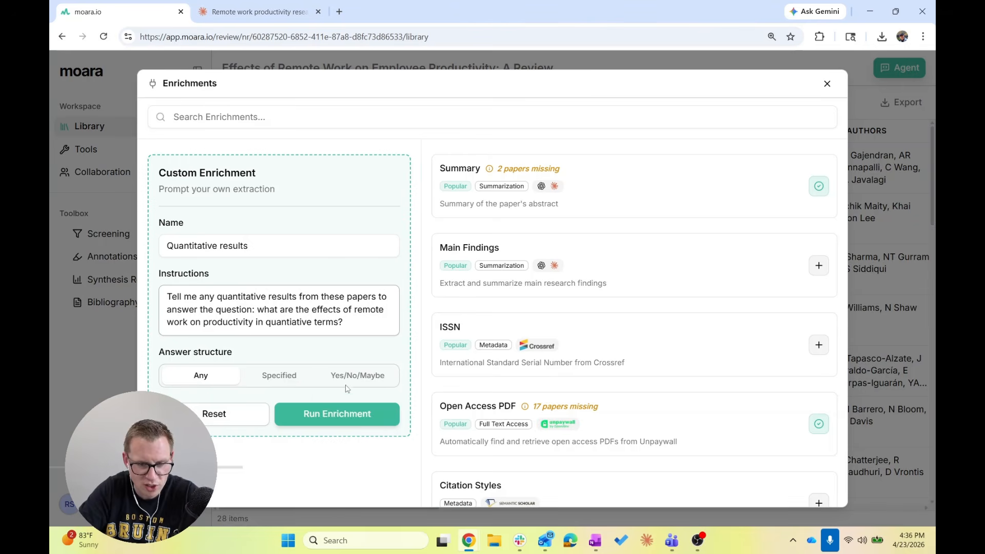
click(328, 413)
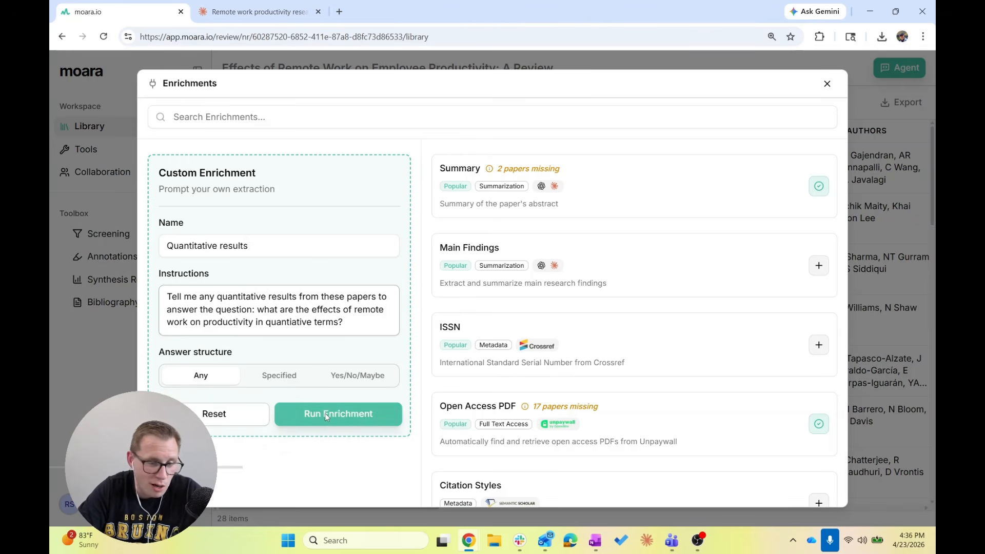
click(325, 416)
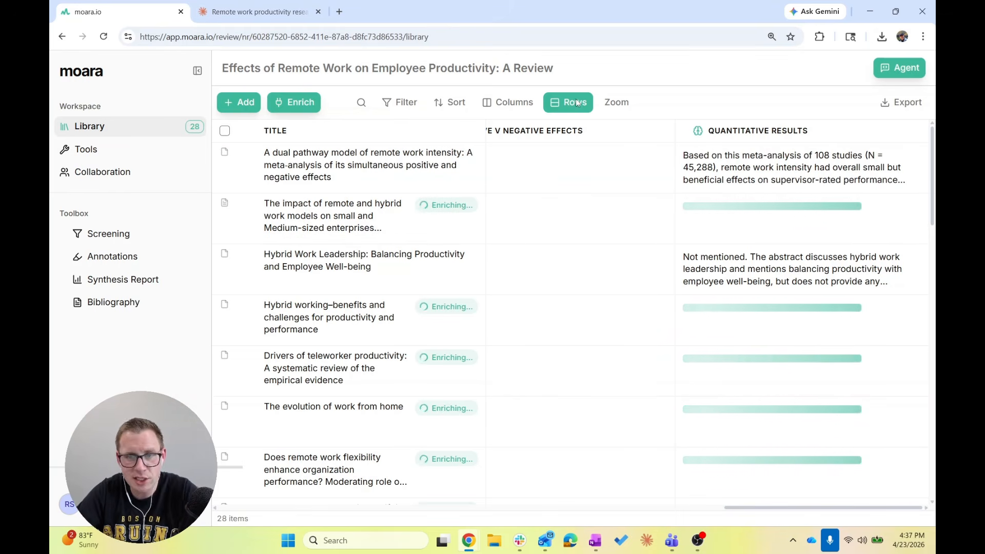
Step: Set the library table's row height to Large
click(576, 102)
right_click(542, 192)
click(509, 189)
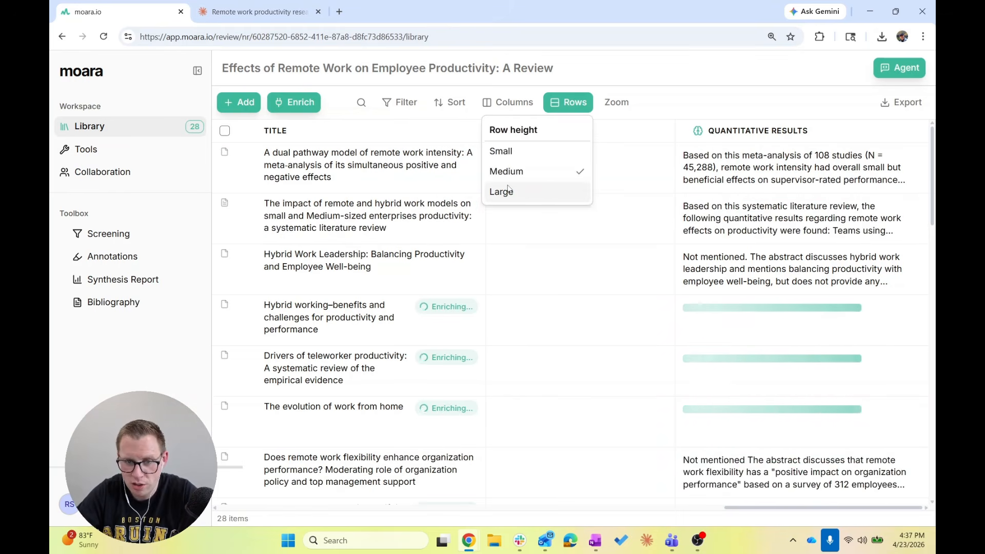
click(509, 191)
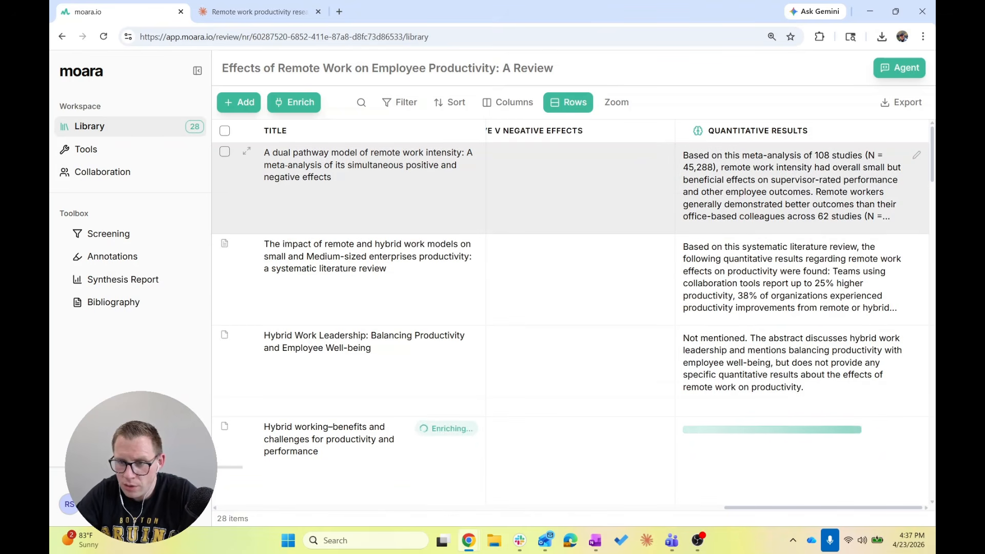
Step: Read the full Quantitative Results entries for the dual pathway meta-analysis and the review of remote and hybrid models in small and medium-sized enterprises
right_click(917, 158)
click(916, 160)
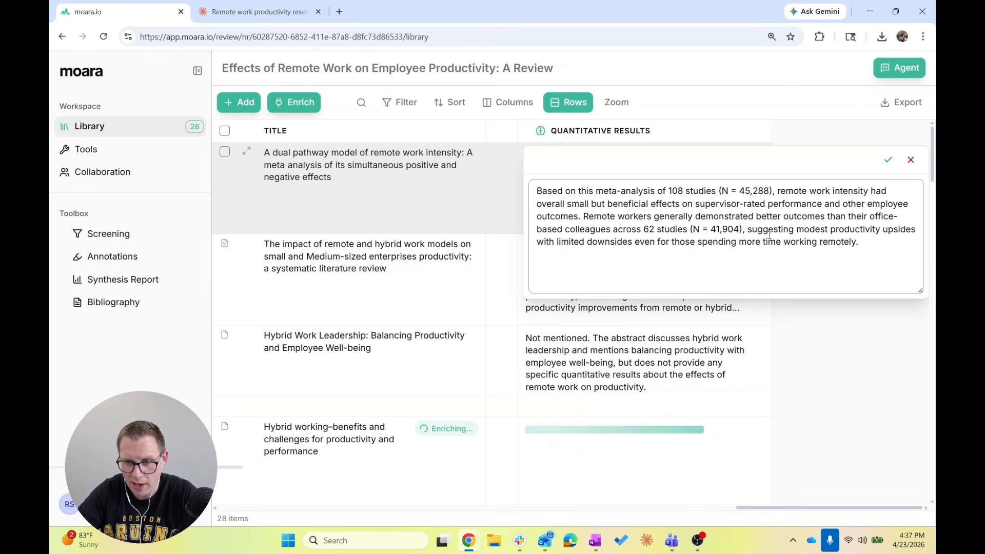
click(888, 160)
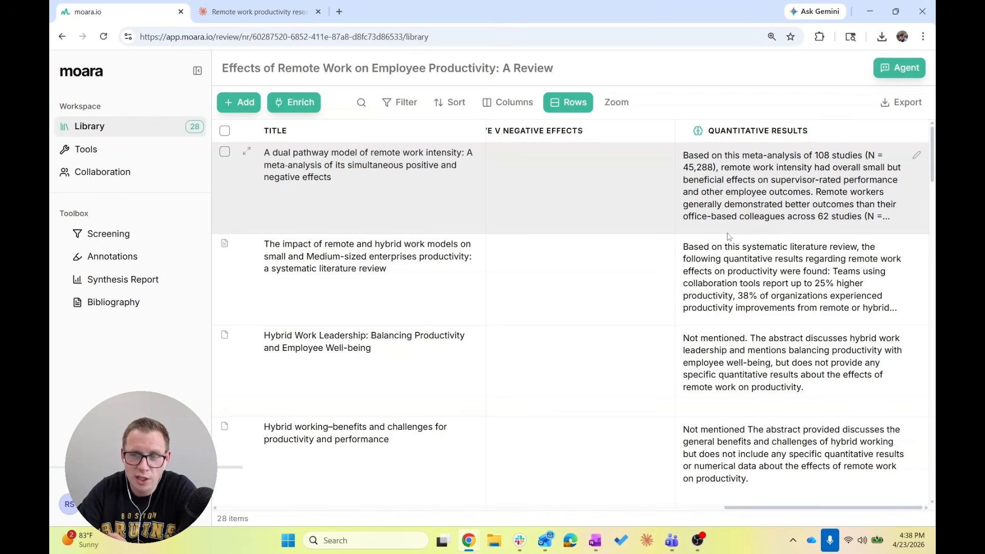
scroll(728, 236, down, 1)
scroll(729, 241, up, 1)
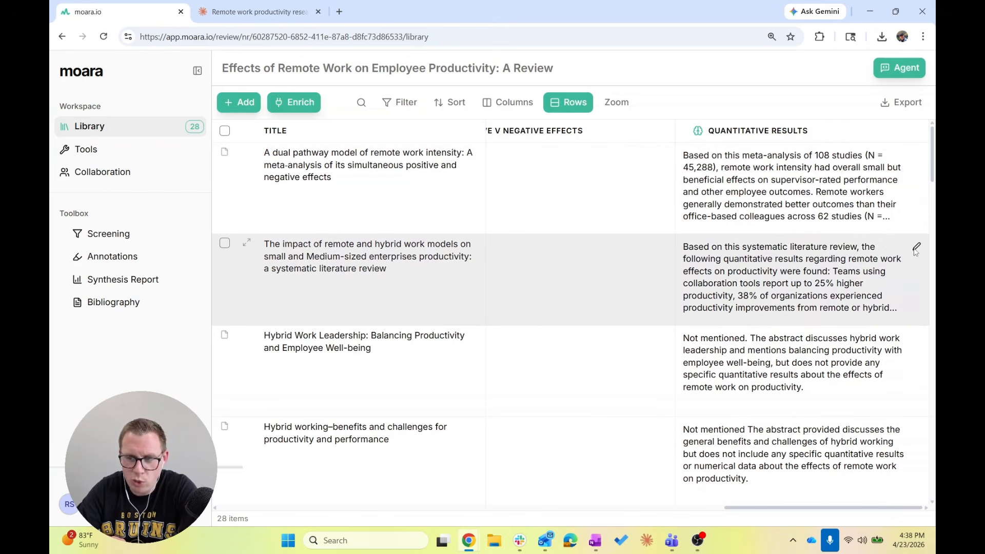
click(916, 249)
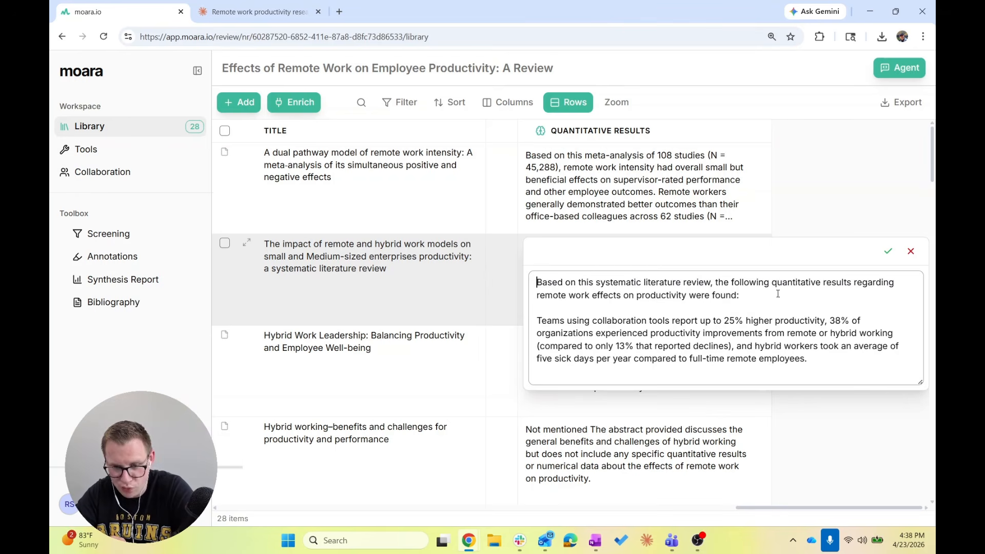
click(887, 251)
Step: Check the Annotations and Screening paper lists, and look across the library's columns from authors to Quantitative Results
scroll(551, 275, left, 10)
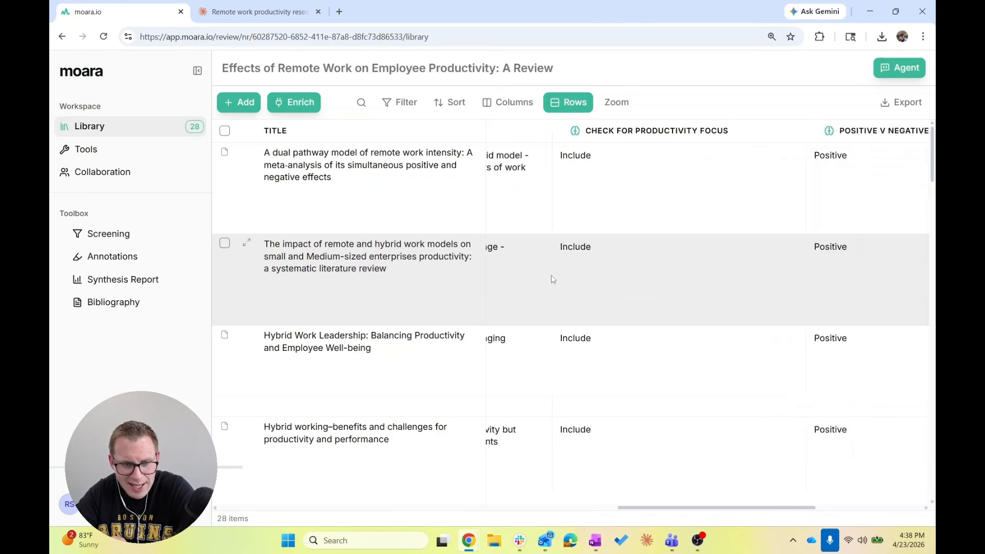
scroll(551, 275, left, 5)
click(113, 256)
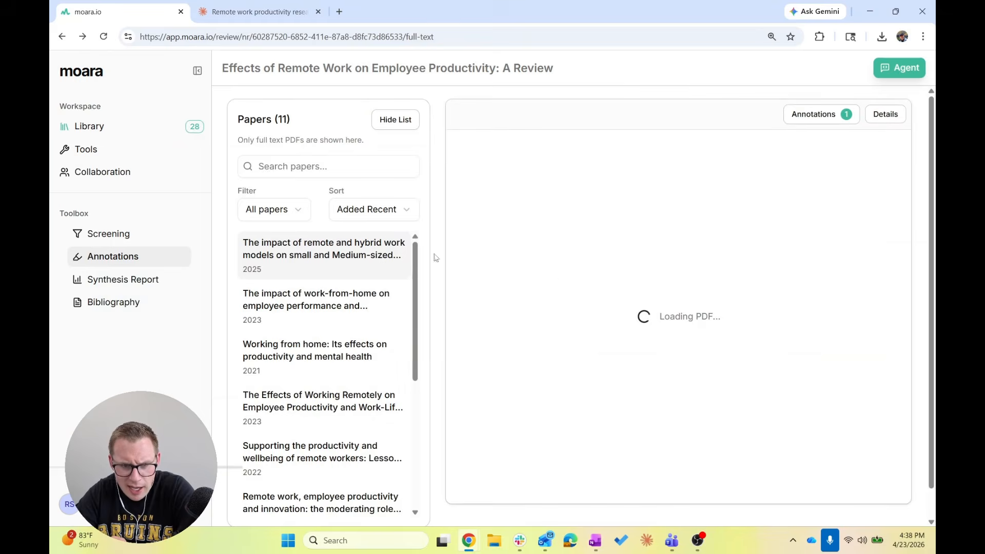
click(123, 234)
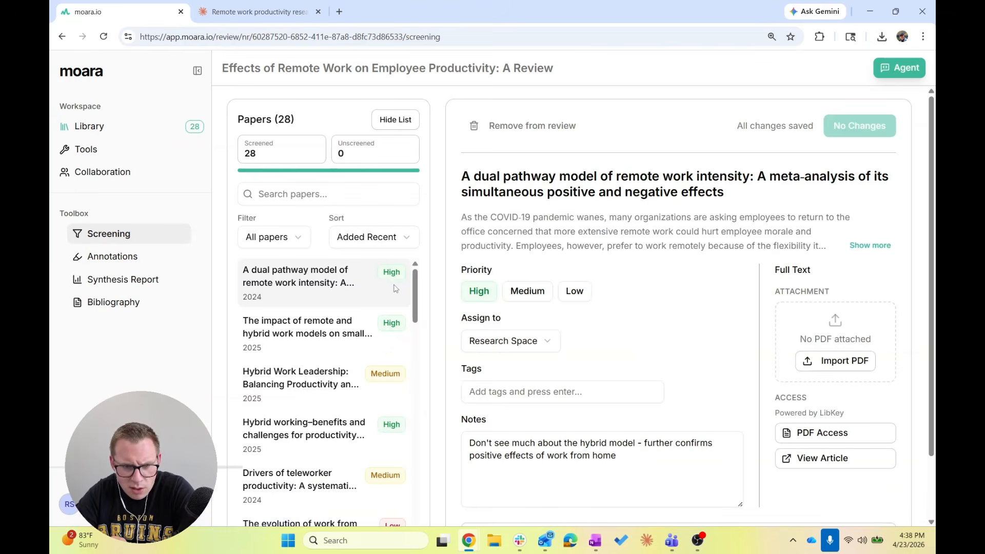
click(89, 126)
scroll(695, 308, right, 10)
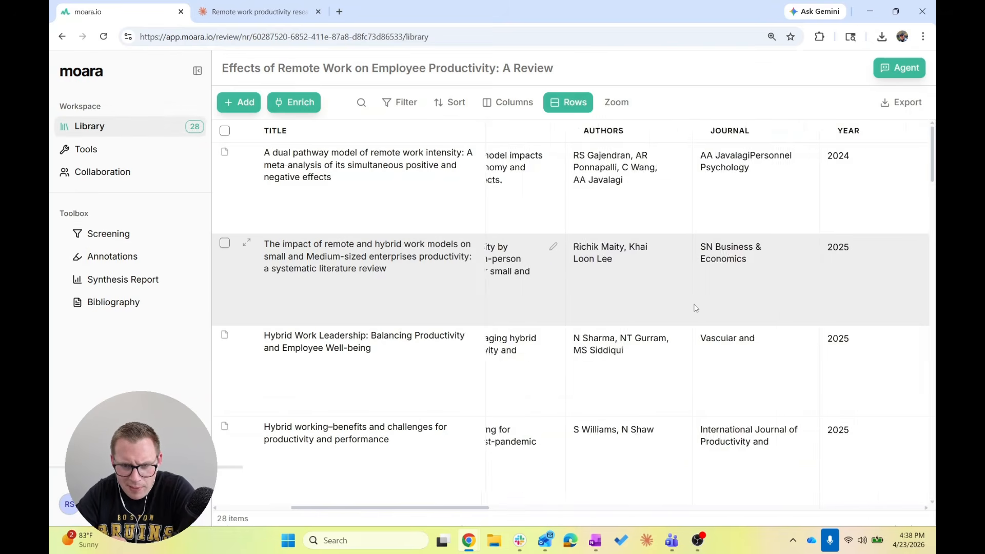
scroll(695, 307, right, 15)
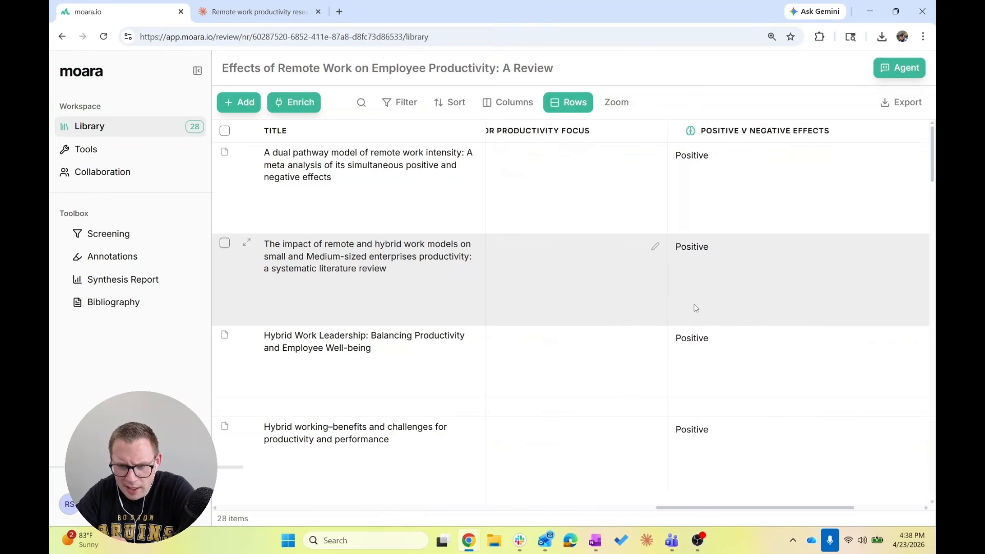
scroll(707, 285, left, 5)
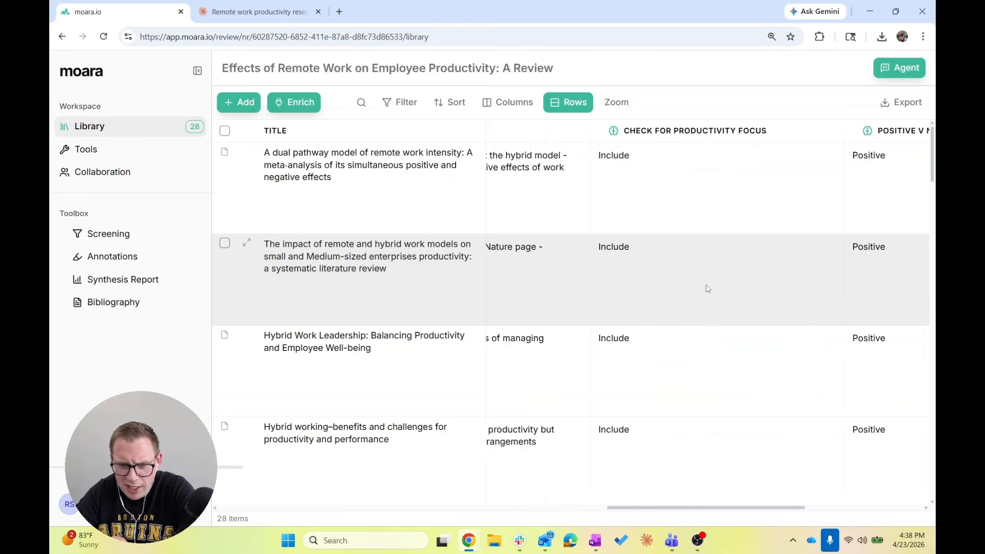
scroll(707, 285, right, 5)
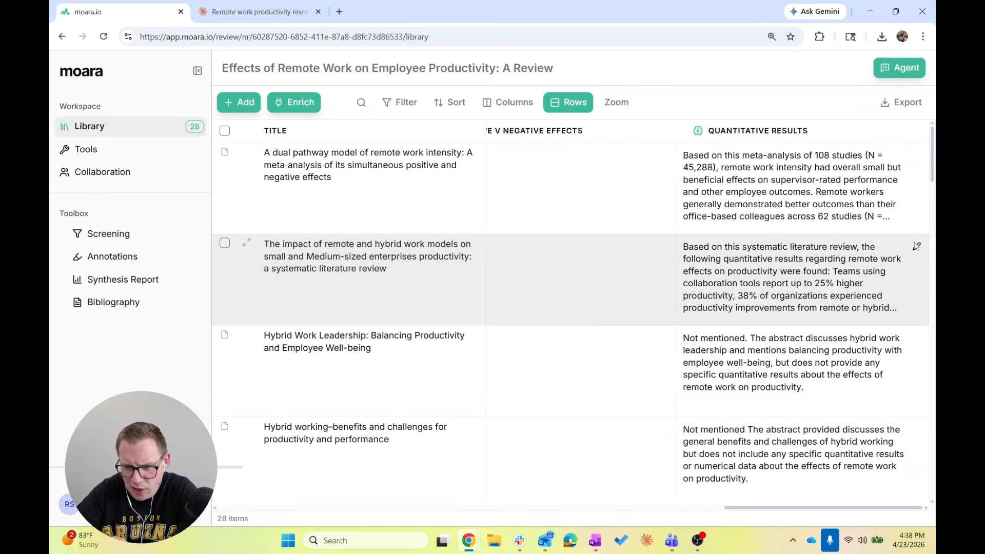
Step: Read the full Quantitative Results entries for the small and medium-sized enterprises review and the systematic review of work-from-home on employee performance
click(917, 246)
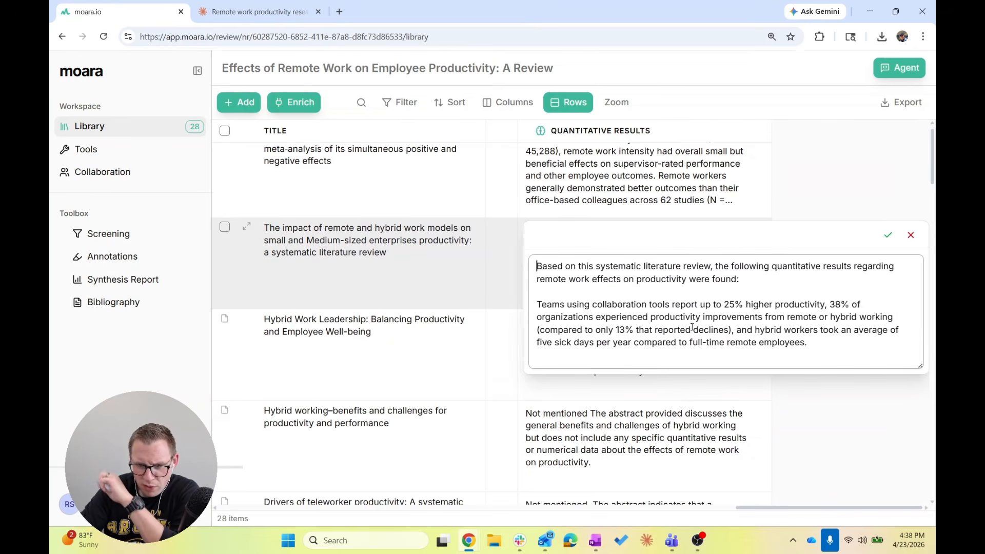
click(888, 234)
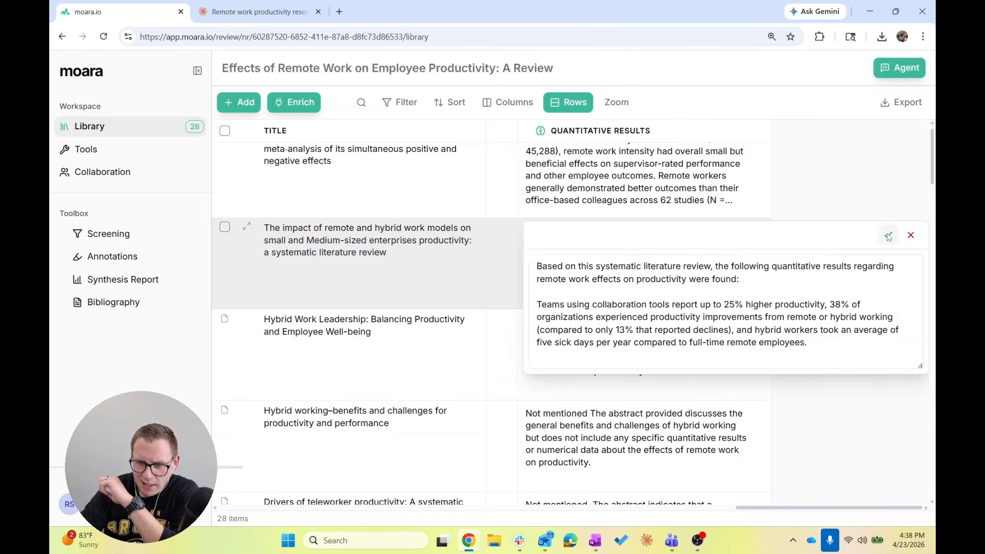
scroll(766, 306, down, 4)
scroll(766, 307, down, 8)
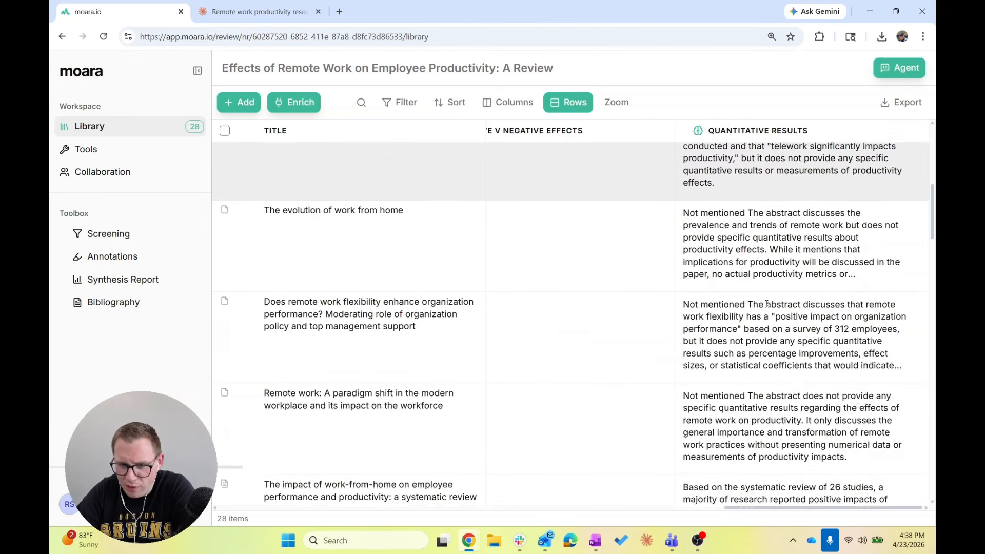
scroll(766, 304, down, 3)
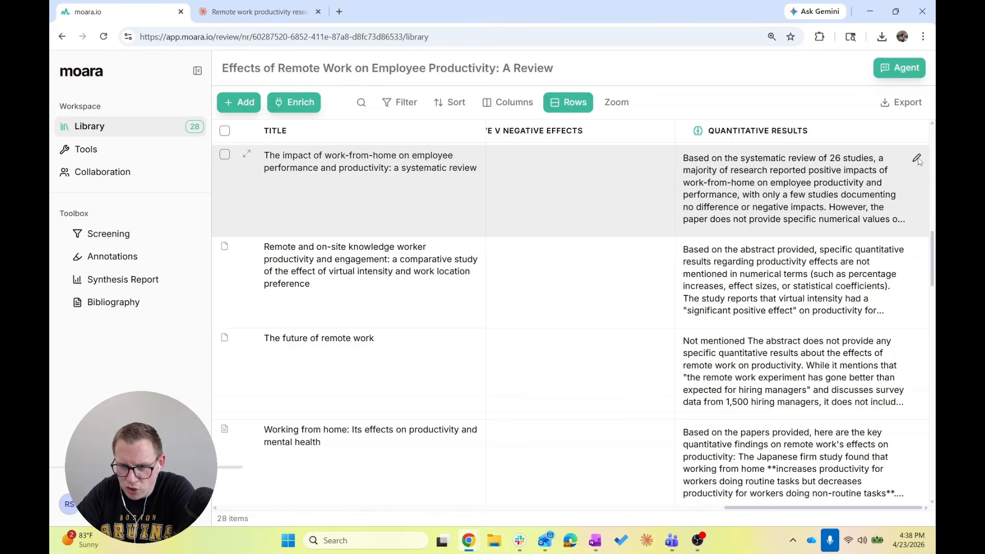
click(917, 160)
click(909, 164)
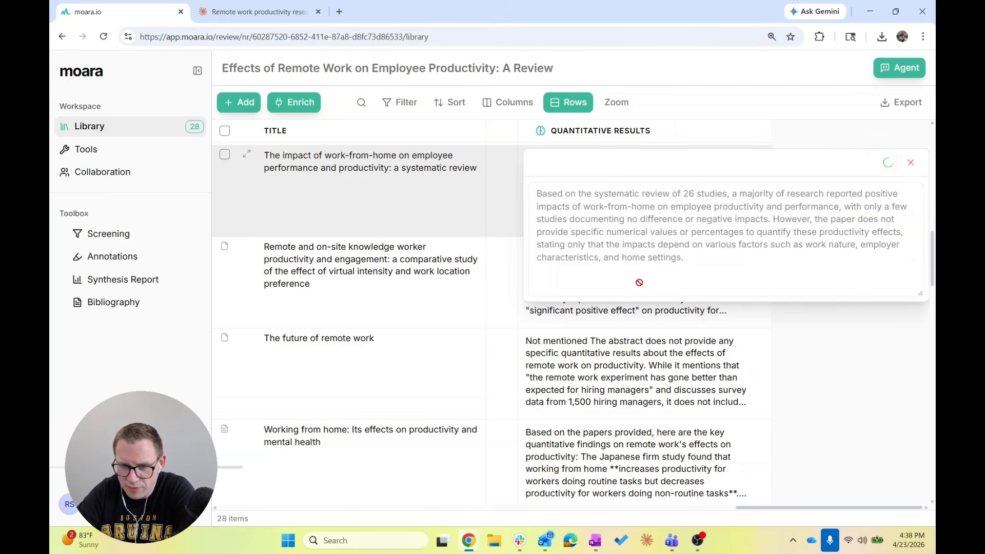
Step: Look through the remaining Quantitative Results and read the full entry for the first "Work-from-anywhere: The productivity effects of geographic flexibility" paper
scroll(641, 277, down, 3)
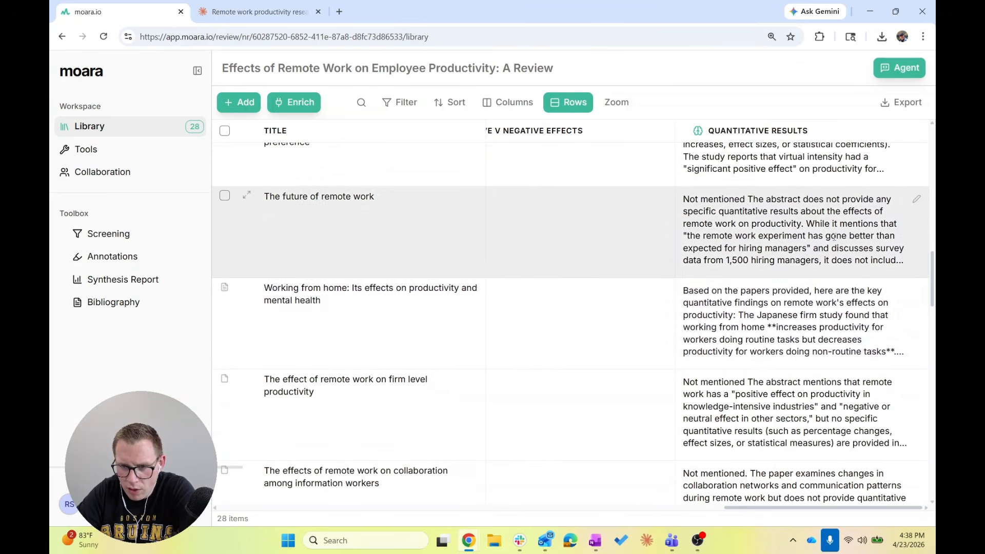
scroll(718, 318, down, 10)
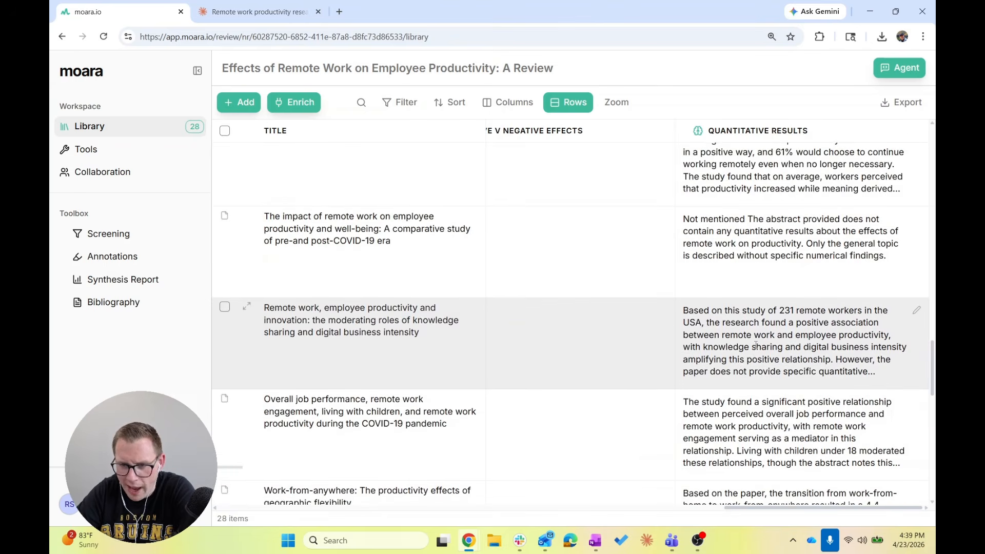
scroll(755, 347, down, 5)
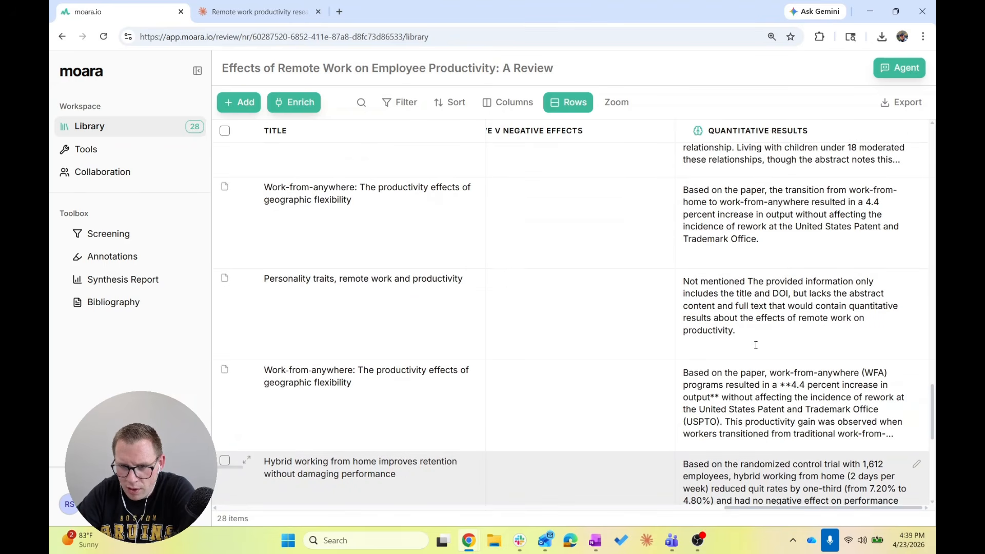
click(917, 188)
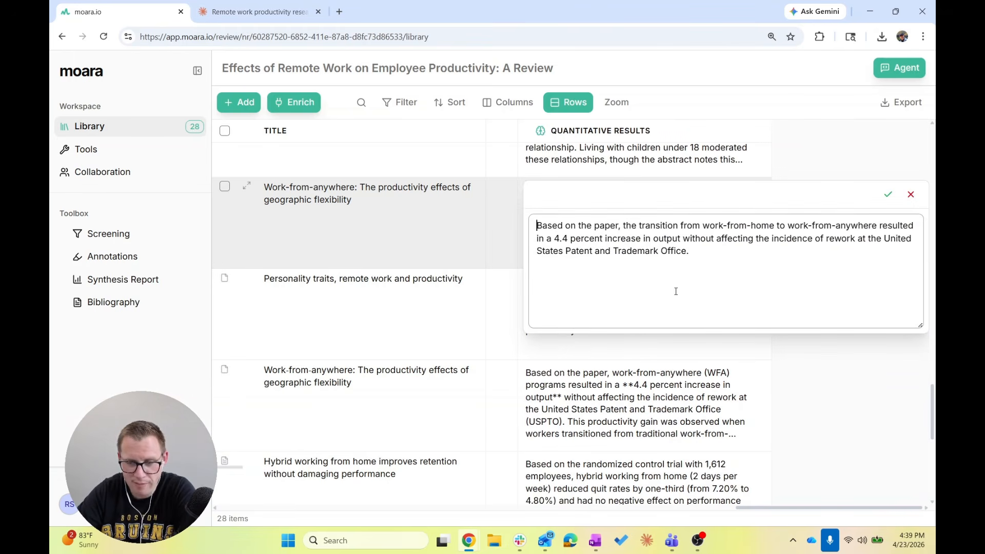
click(887, 195)
Step: Try to set the priority of the first "Work-from-anywhere" paper to High, leaving it unassigned
scroll(559, 212, left, 10)
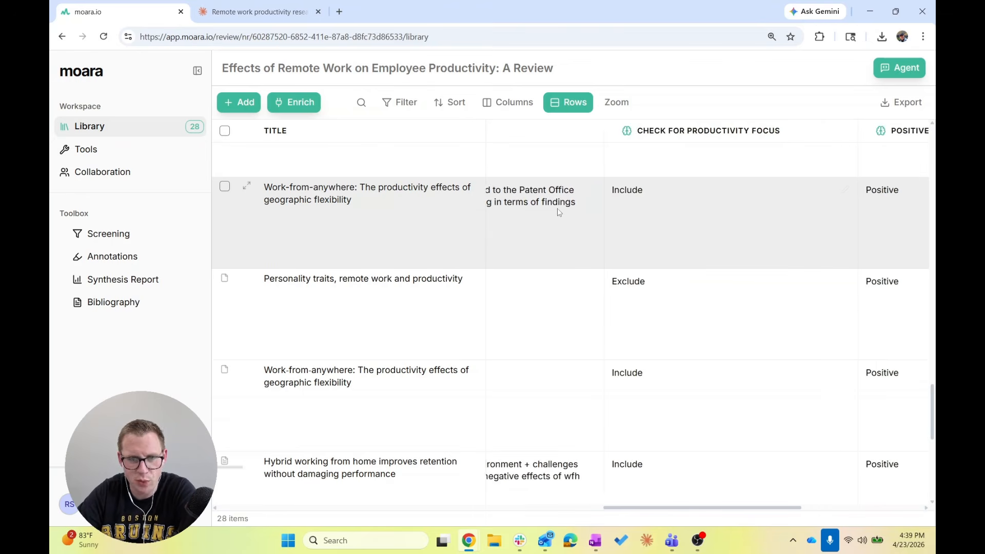
scroll(559, 212, right, 3)
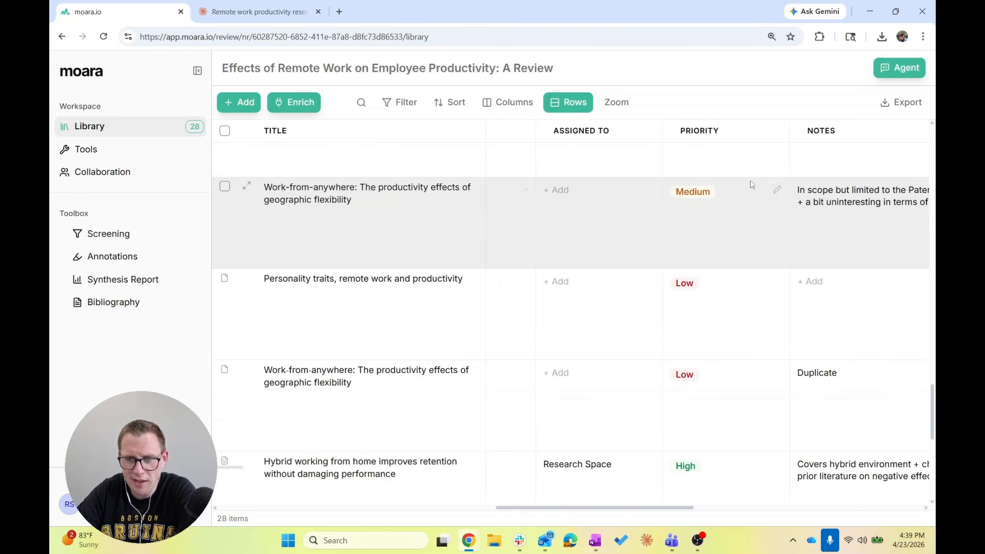
click(779, 190)
right_click(780, 230)
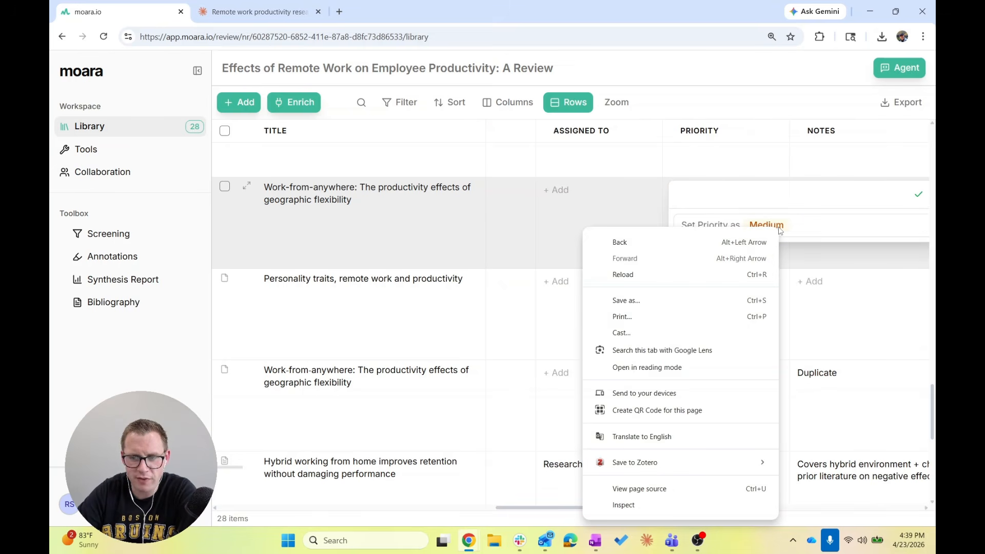
click(780, 230)
click(766, 225)
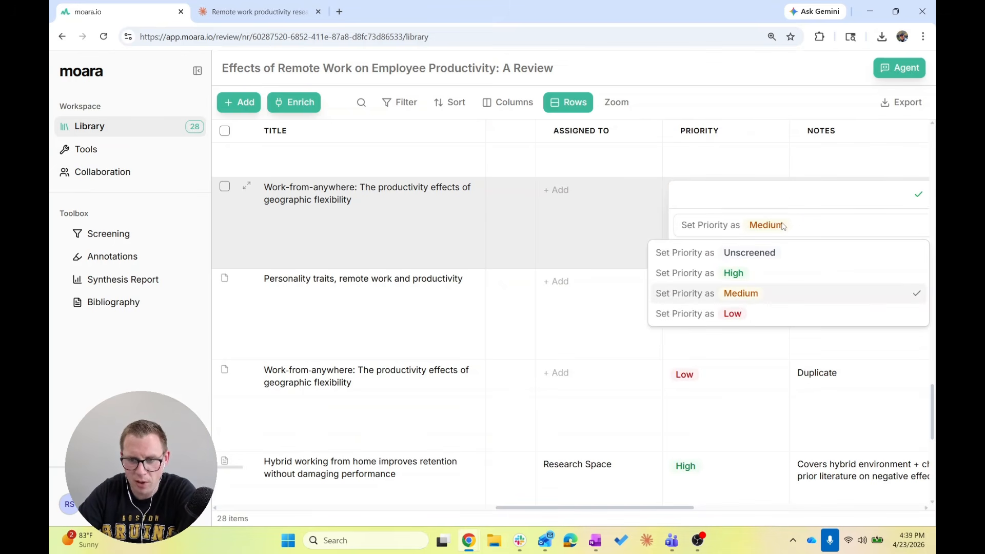
click(677, 270)
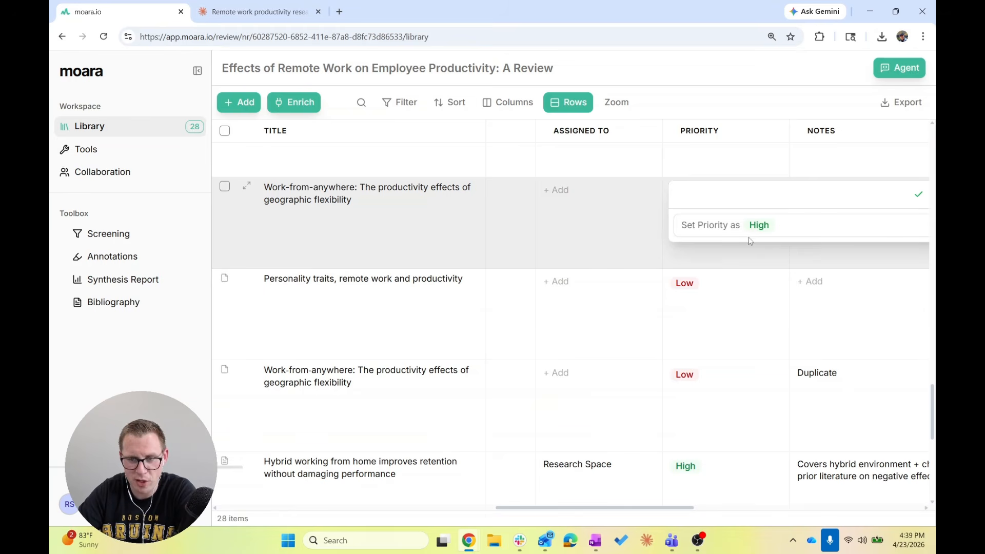
click(648, 195)
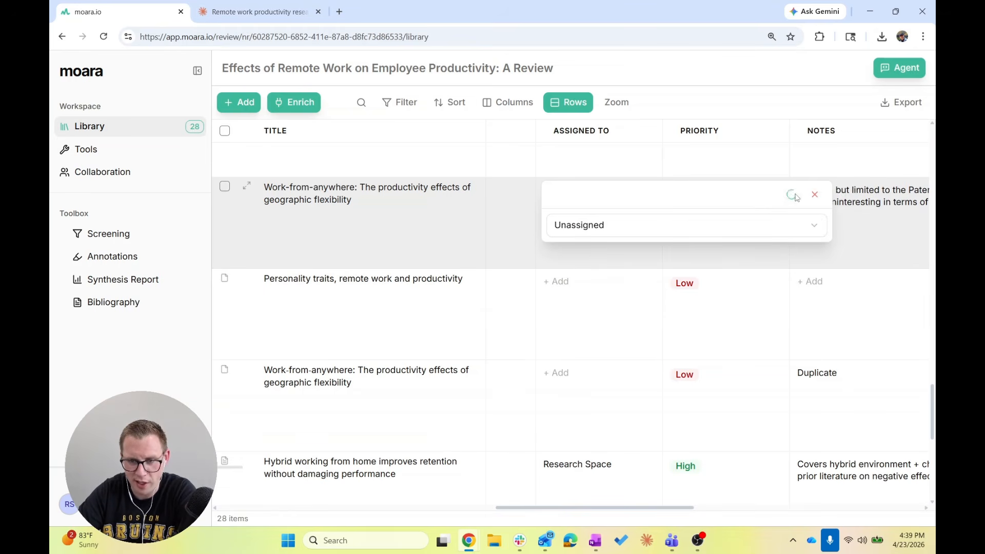
click(794, 194)
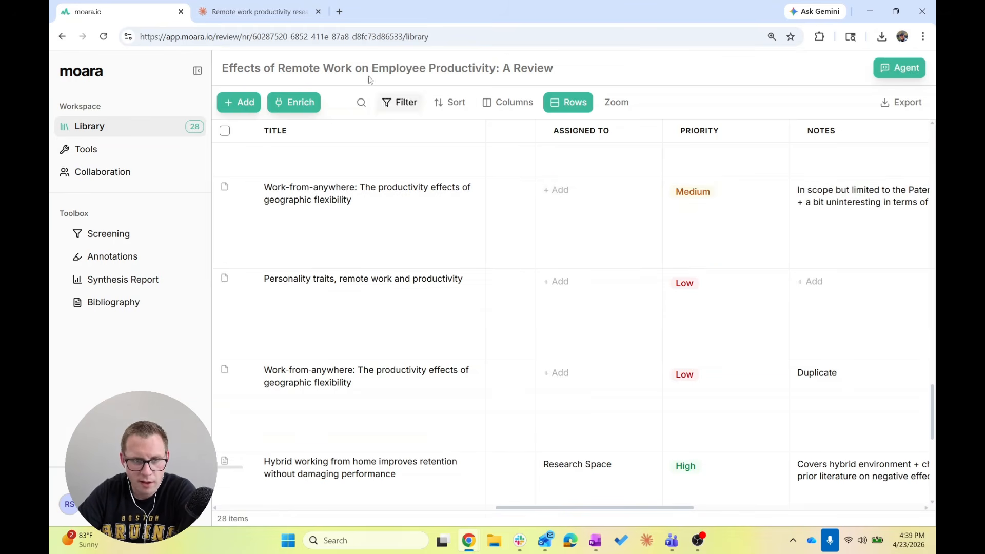
Step: Set the priority of the Medium-rated "Work-from-anywhere: The productivity effects of geographic flexibility" paper to High and save it
scroll(713, 163, up, 2)
scroll(712, 163, up, 2)
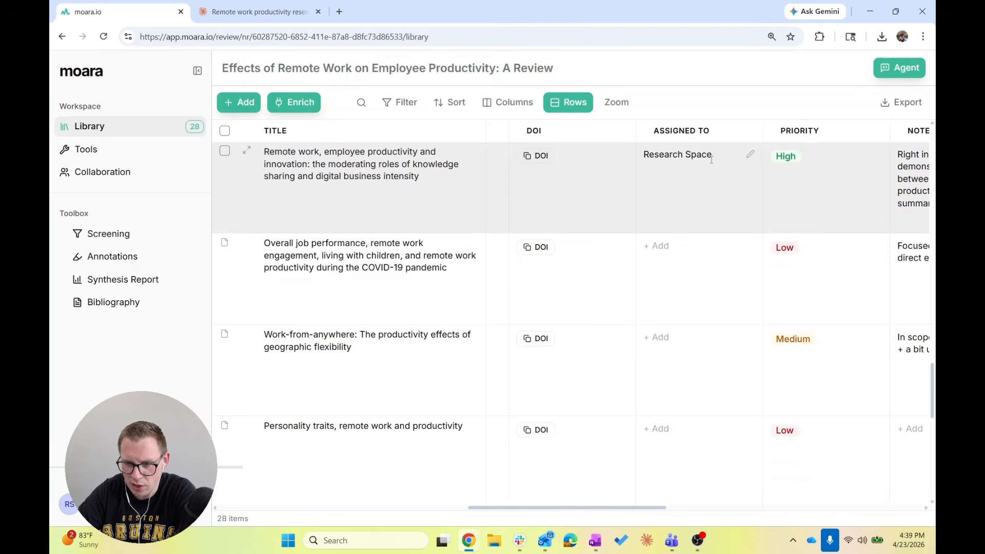
scroll(712, 164, right, 10)
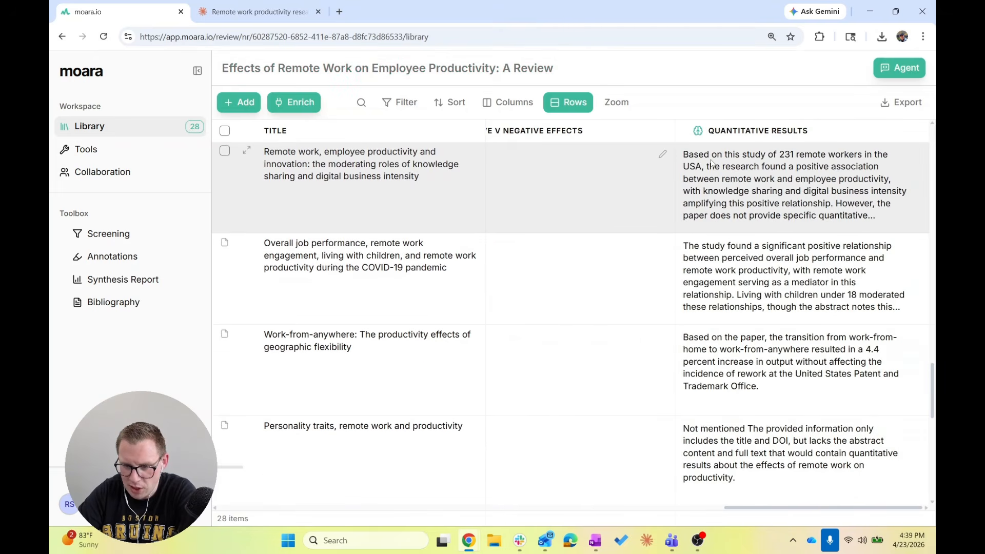
scroll(712, 164, left, 5)
click(729, 338)
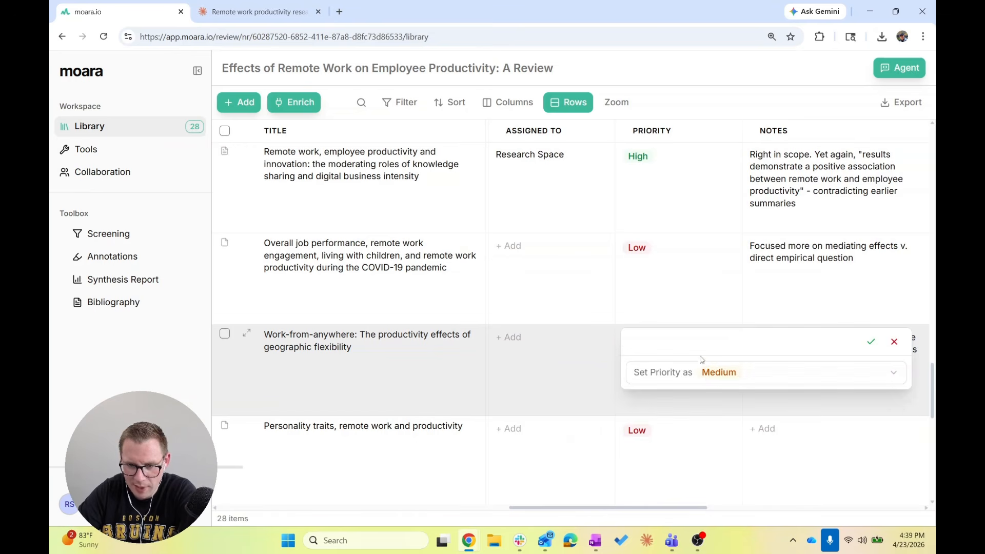
click(696, 377)
click(691, 420)
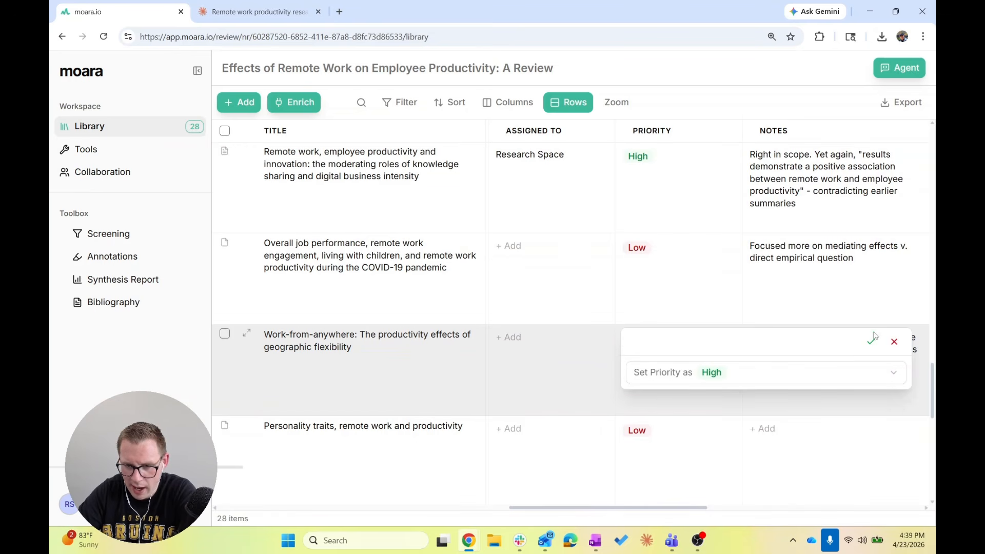
click(872, 342)
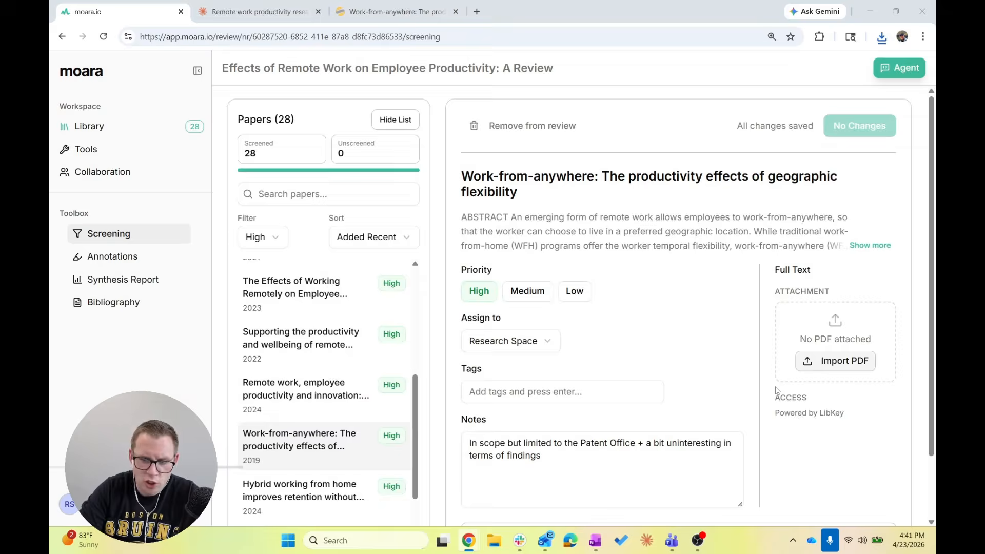
Step: Attach the downloaded Strategic Management Journal PDF to the "Work-from-anywhere" paper in Screening and close the article's web page
click(777, 389)
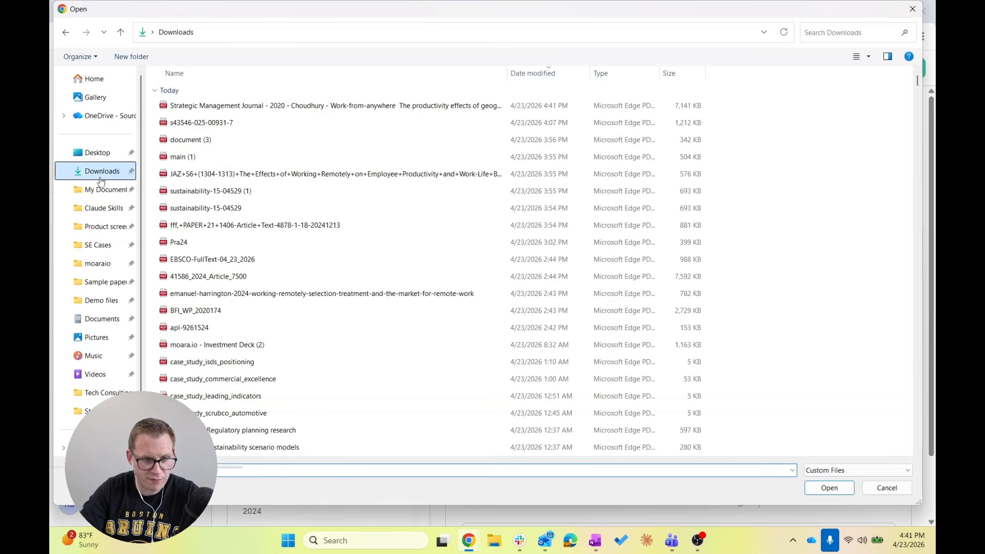
double_click(340, 106)
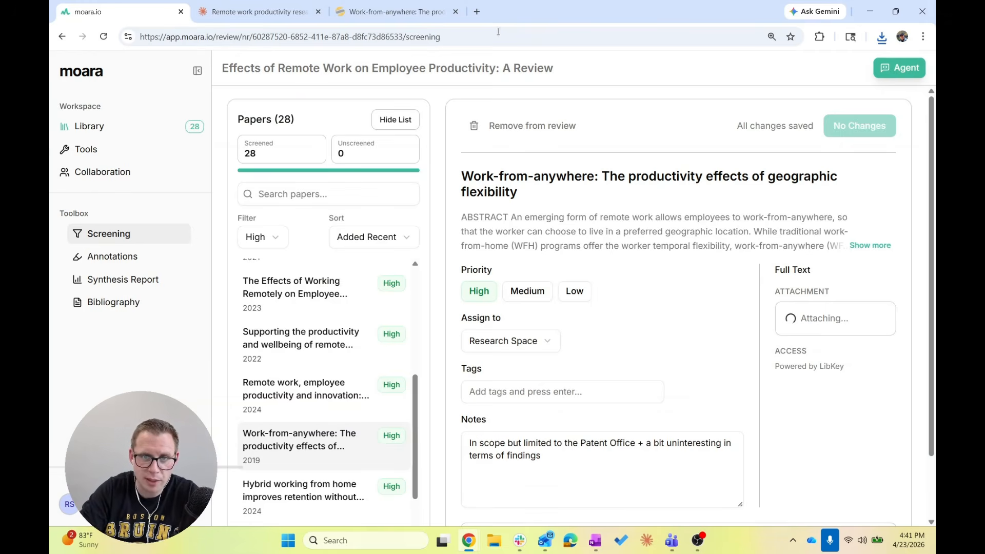
click(455, 11)
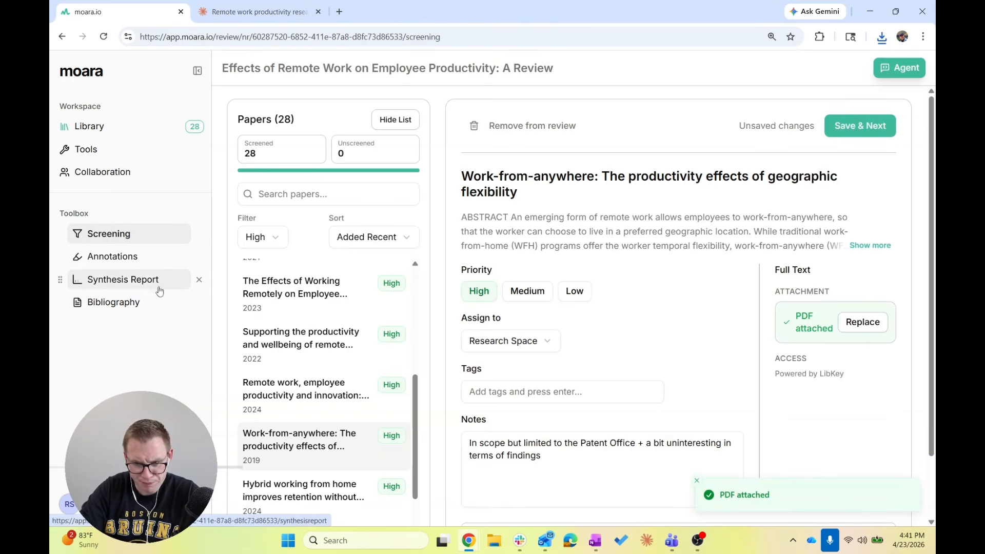
Step: Open the "Work-from-anywhere" paper's full text in Annotations and hide the paper list
click(115, 257)
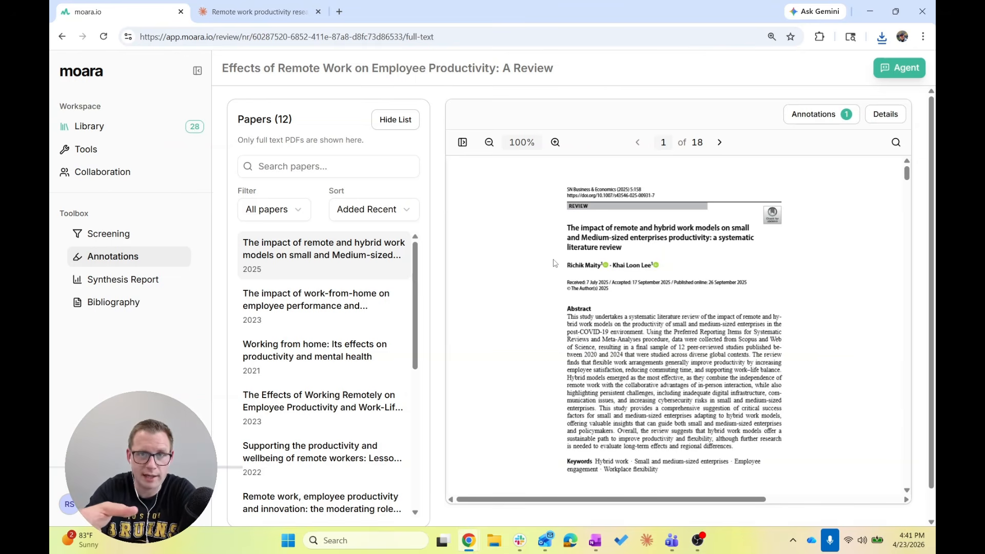
scroll(342, 371, down, 10)
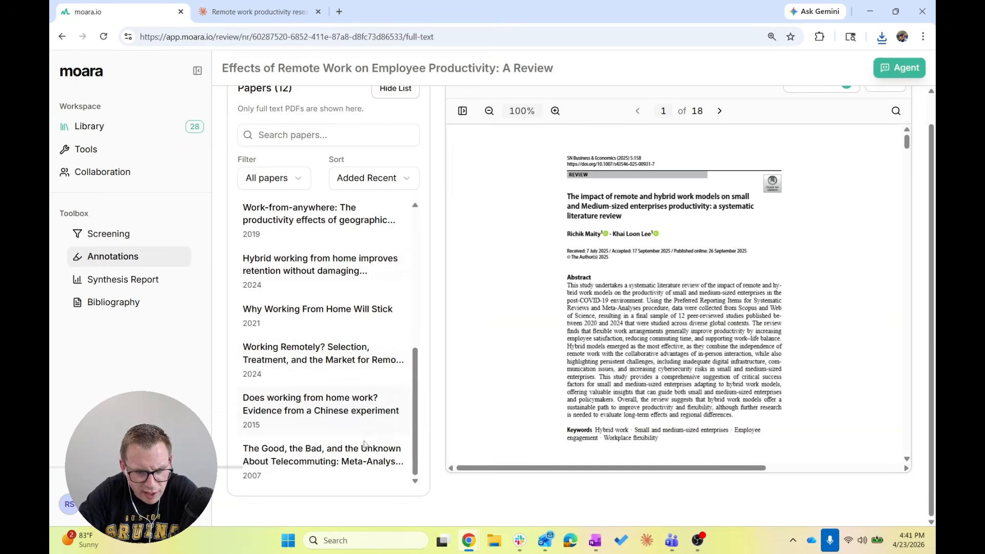
scroll(343, 315, up, 2)
click(318, 295)
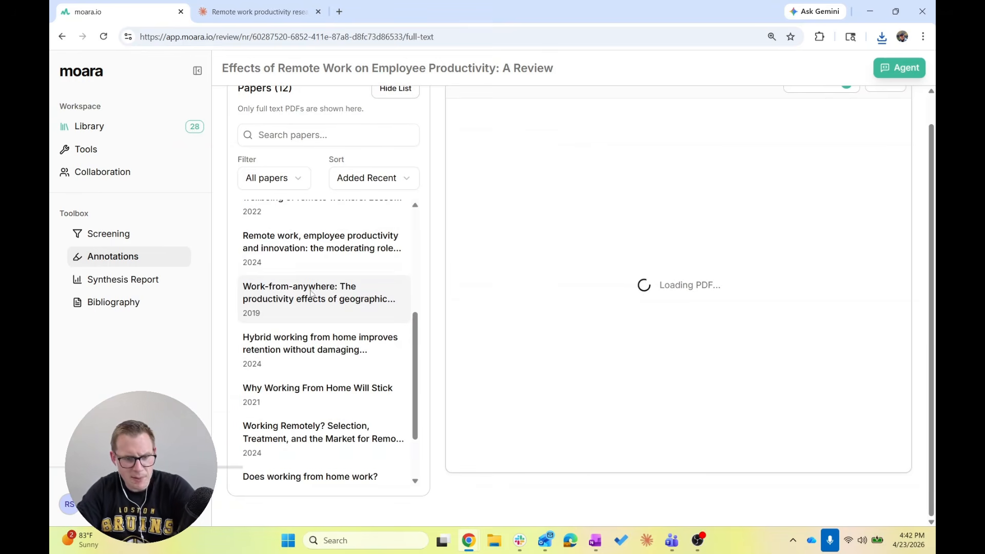
click(389, 94)
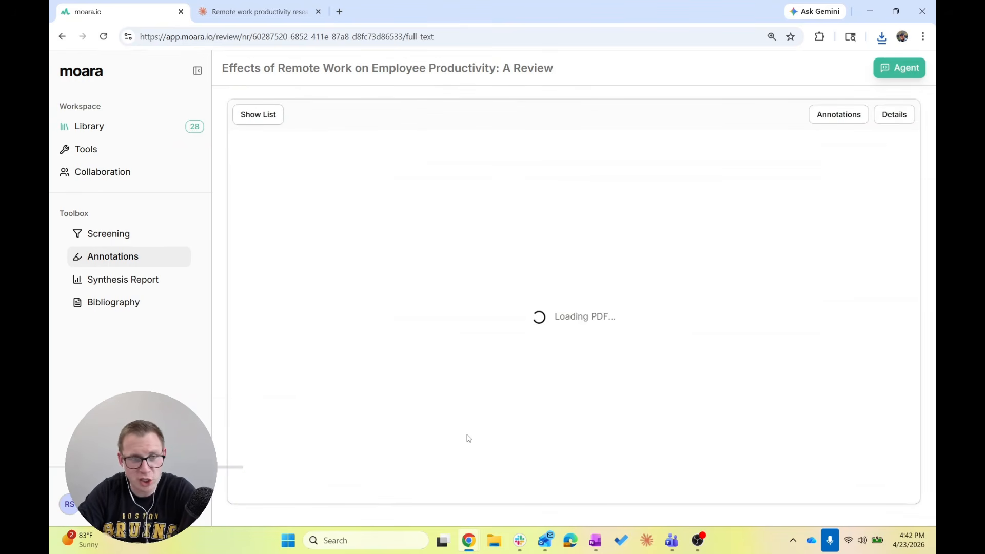
Step: Skim the "Work-from-anywhere" full text from the abstract to the descriptive statistics in Table 1 and the causal estimates in Table 2
scroll(468, 437, down, 20)
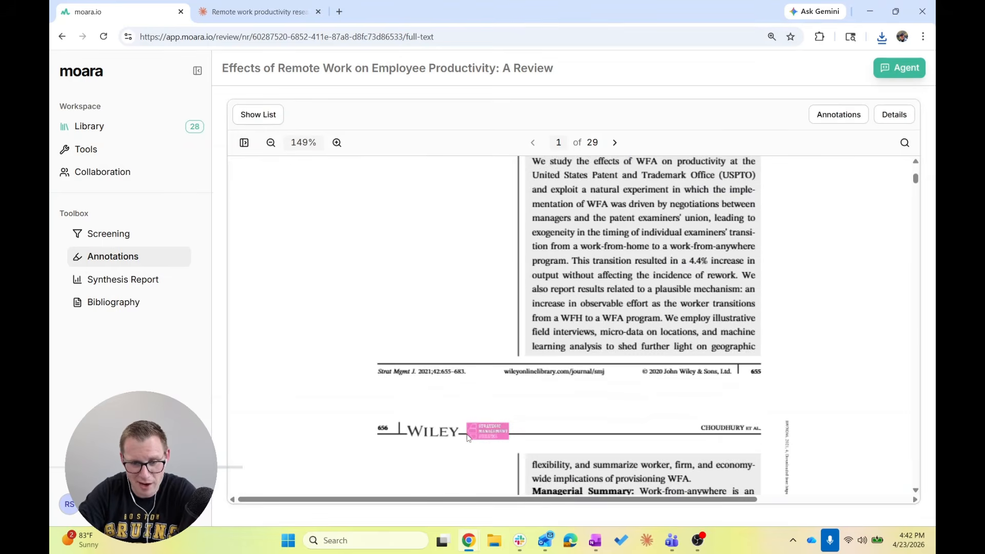
scroll(468, 437, down, 20)
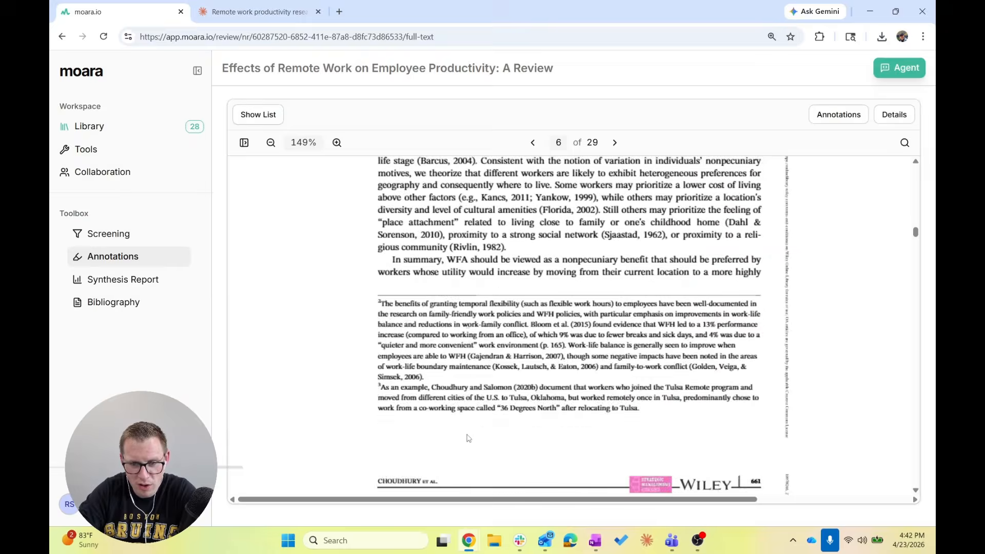
scroll(467, 433, down, 15)
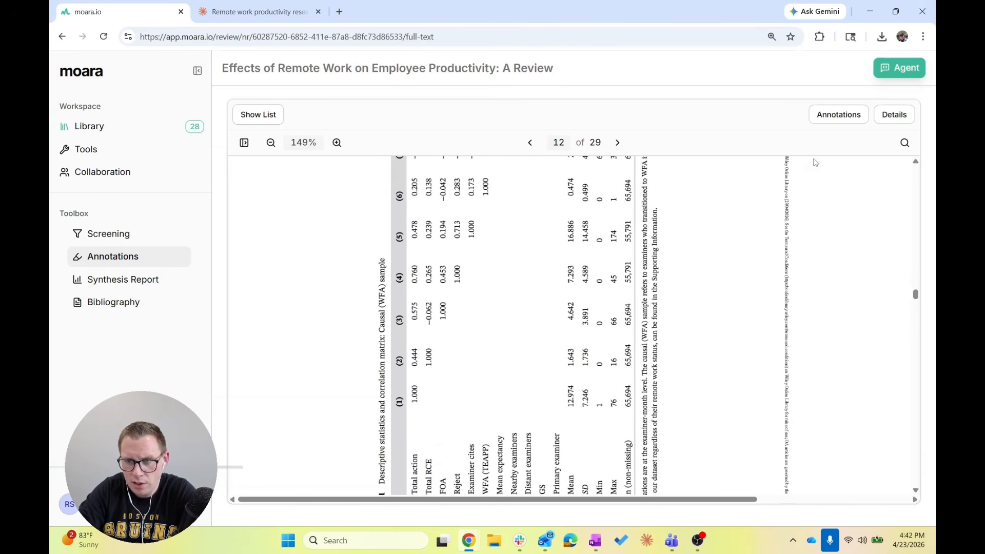
scroll(553, 214, down, 4)
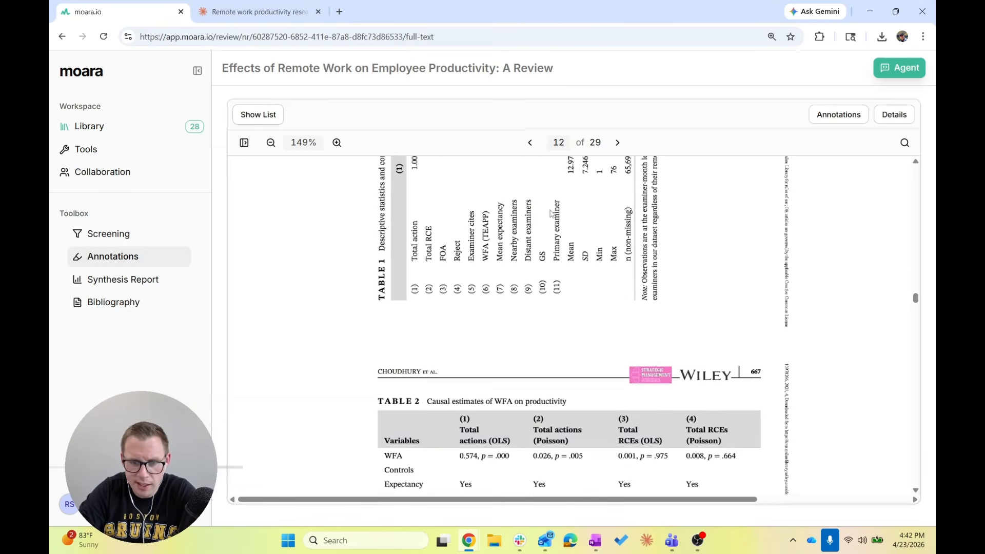
scroll(552, 214, up, 6)
scroll(552, 213, up, 8)
scroll(552, 214, down, 3)
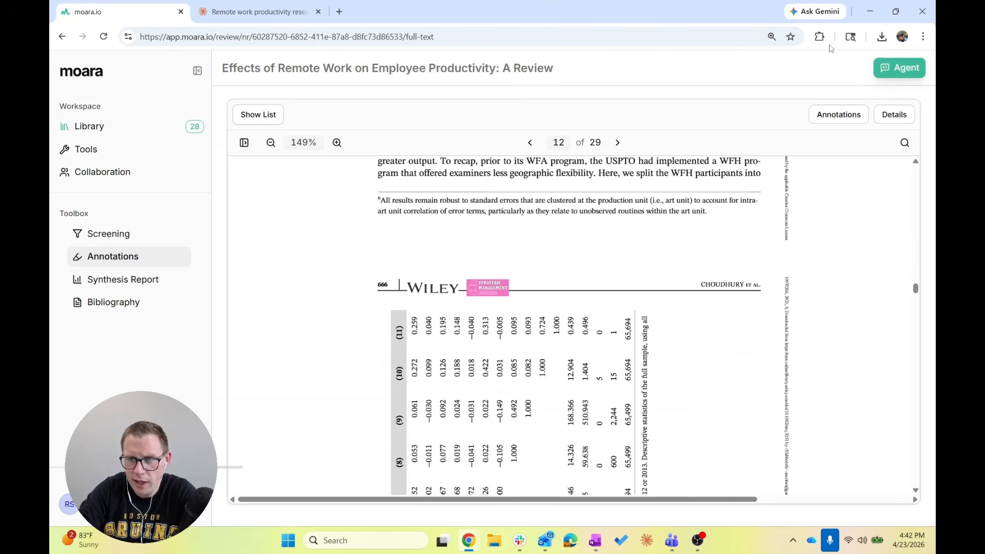
Step: Open the downloaded Strategic Management Journal "Work-from-anywhere" PDF from the recent downloads in Microsoft Edge
click(884, 36)
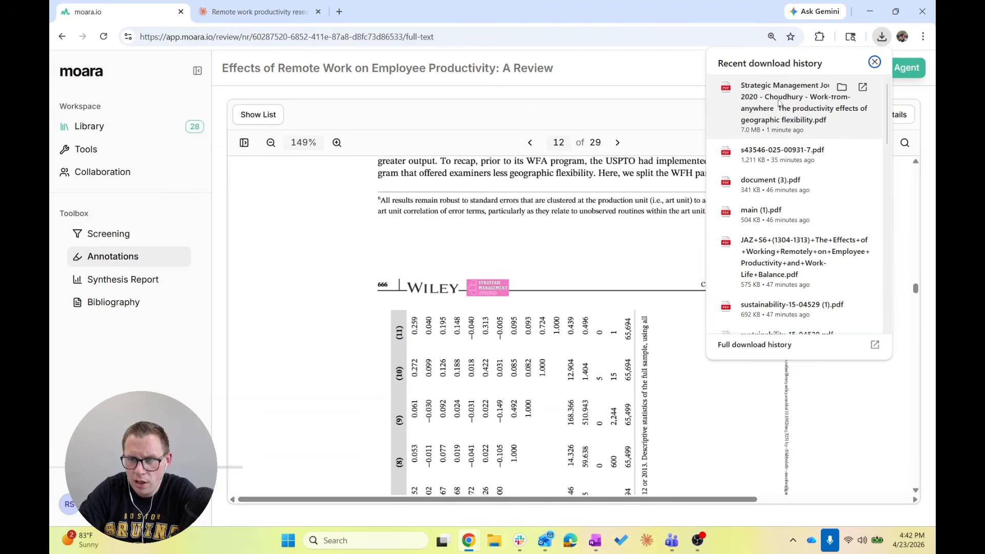
click(779, 103)
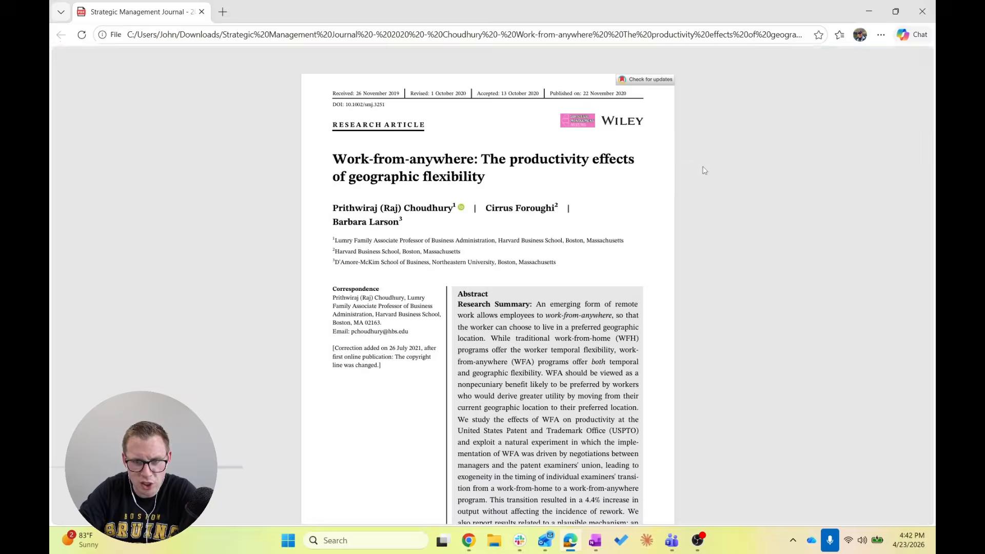
Step: Rotate the "Work-from-anywhere" PDF and examine the descriptive statistics in Table 1 and the causal estimates in Table 2
click(554, 58)
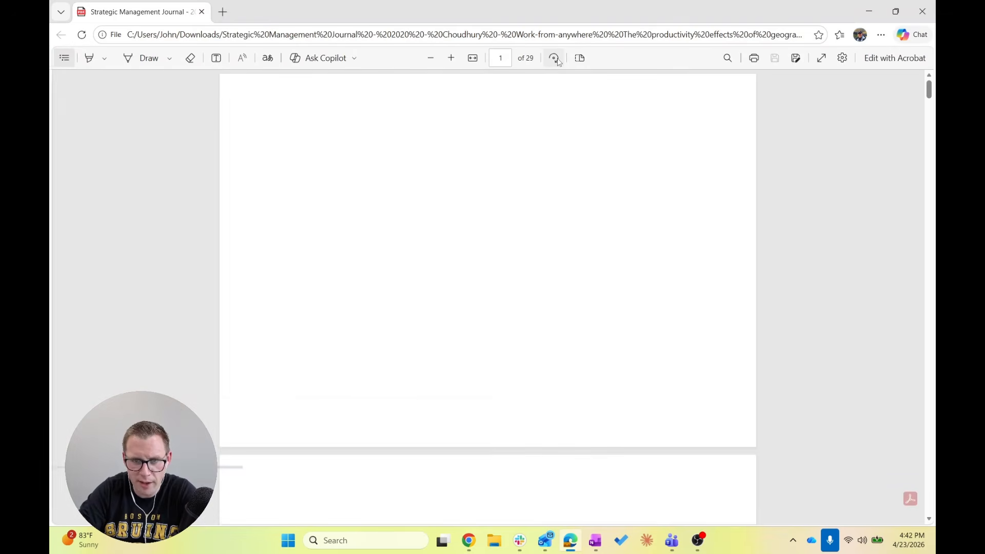
scroll(563, 269, down, 20)
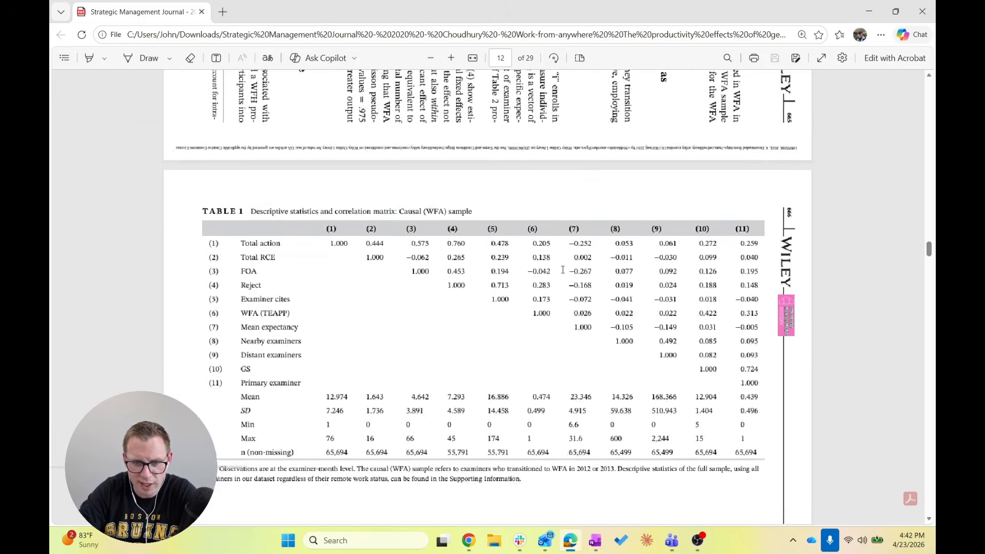
scroll(563, 270, up, 4)
scroll(563, 269, down, 1)
scroll(563, 269, down, 1)
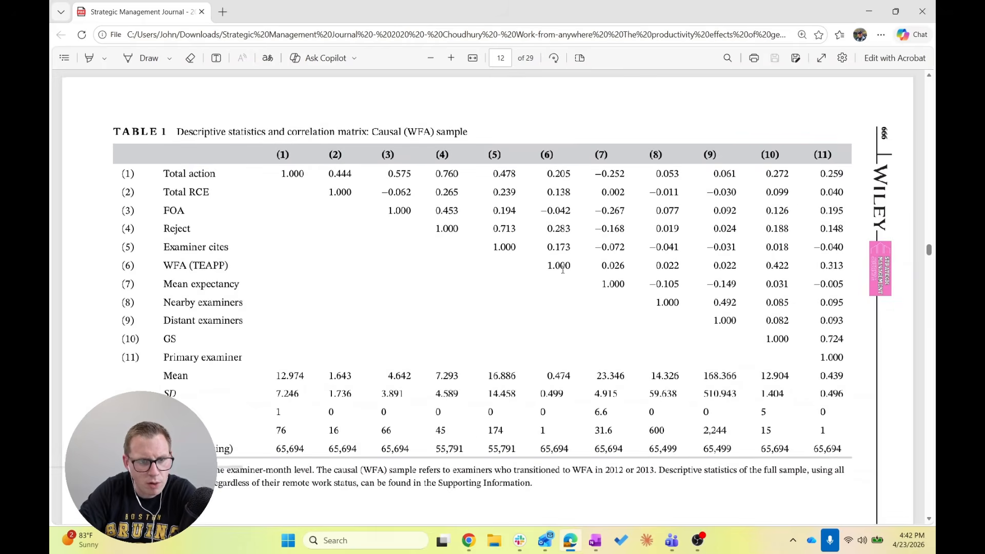
scroll(241, 269, down, 1)
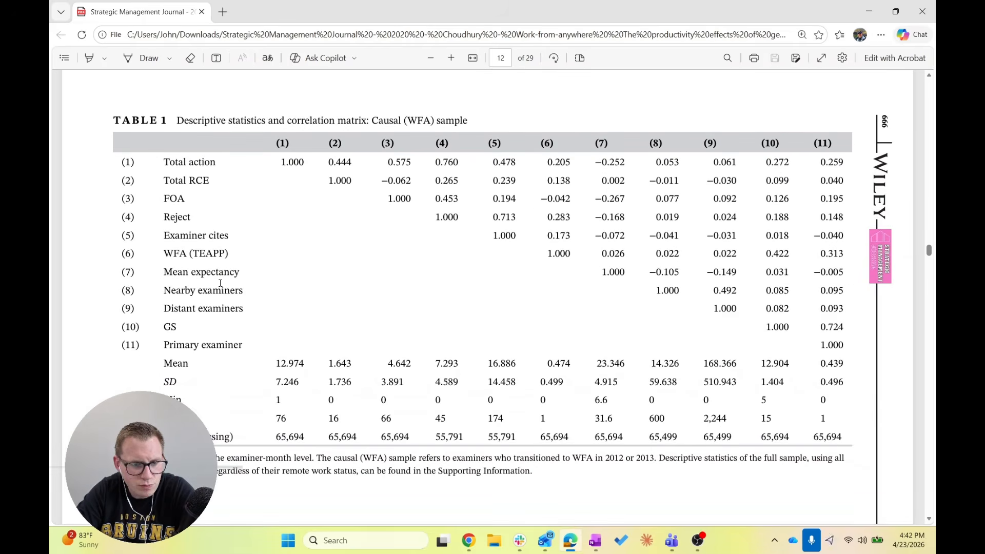
scroll(221, 283, down, 10)
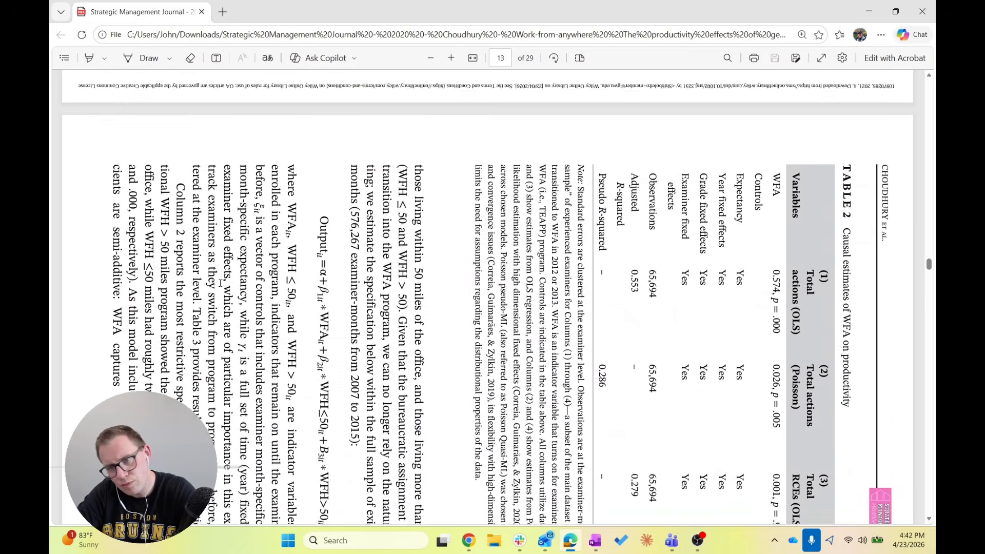
scroll(221, 283, down, 2)
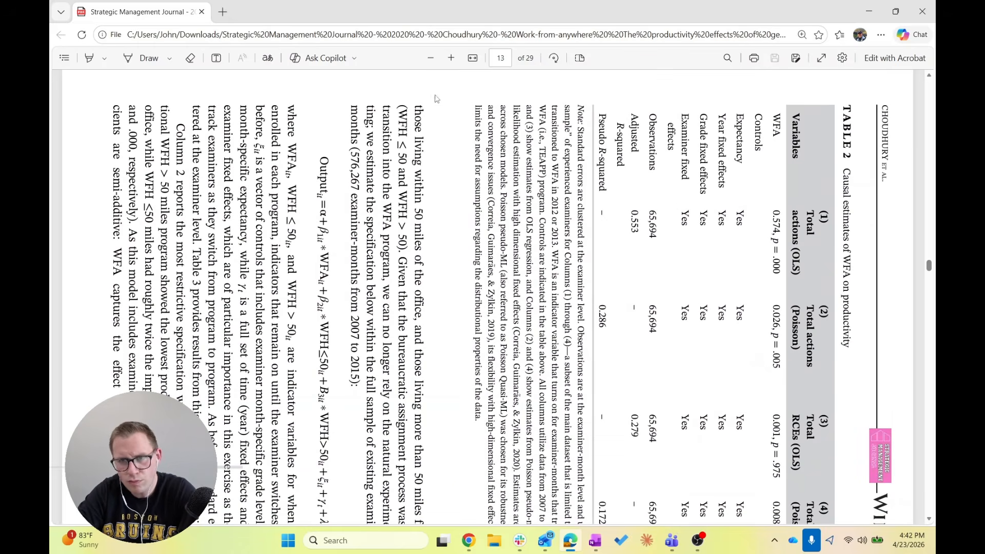
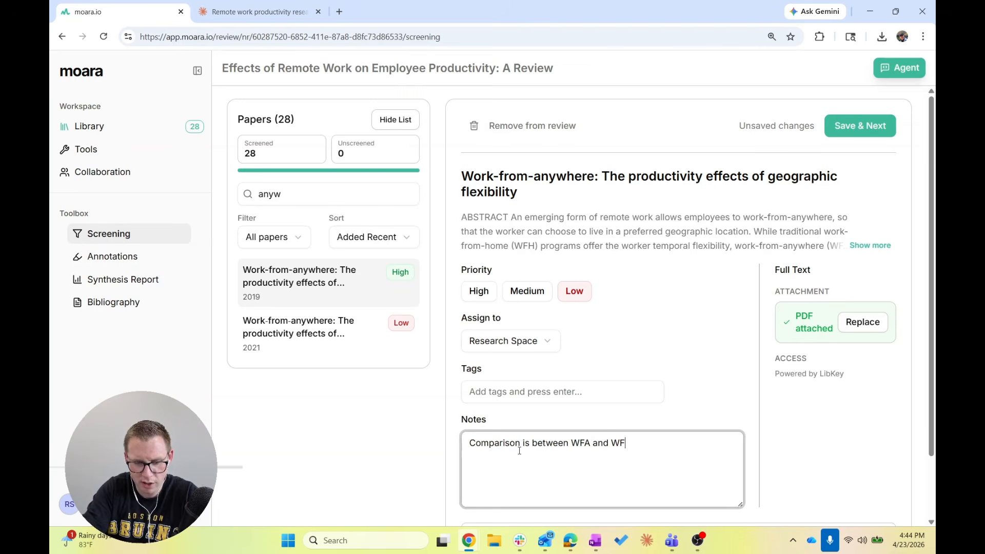
Step: Complete the 2019 "Work-from-anywhere" paper's screening note as "Comparison is between WFA and WFH, doesn't include in-person" and save the changes
text(doesn)
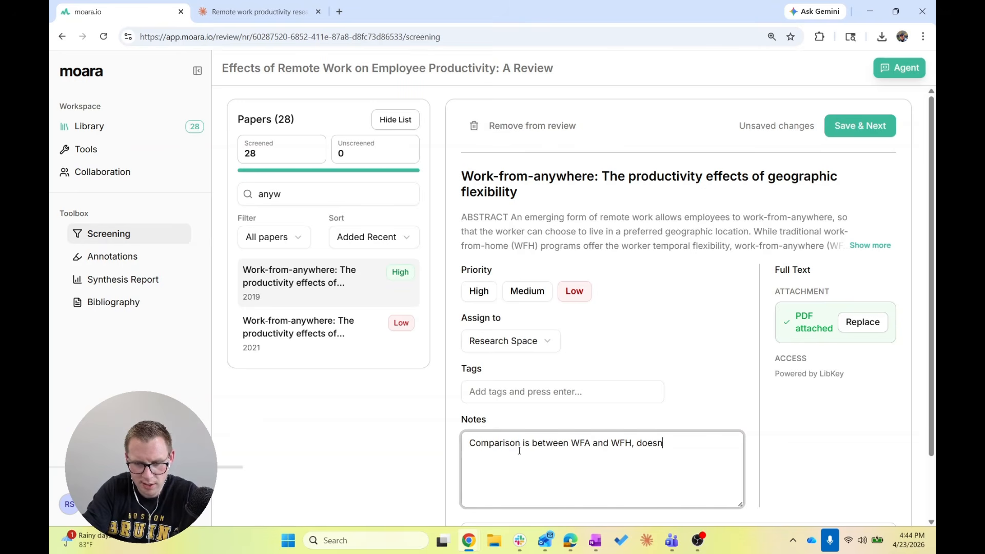
text('t include in-)
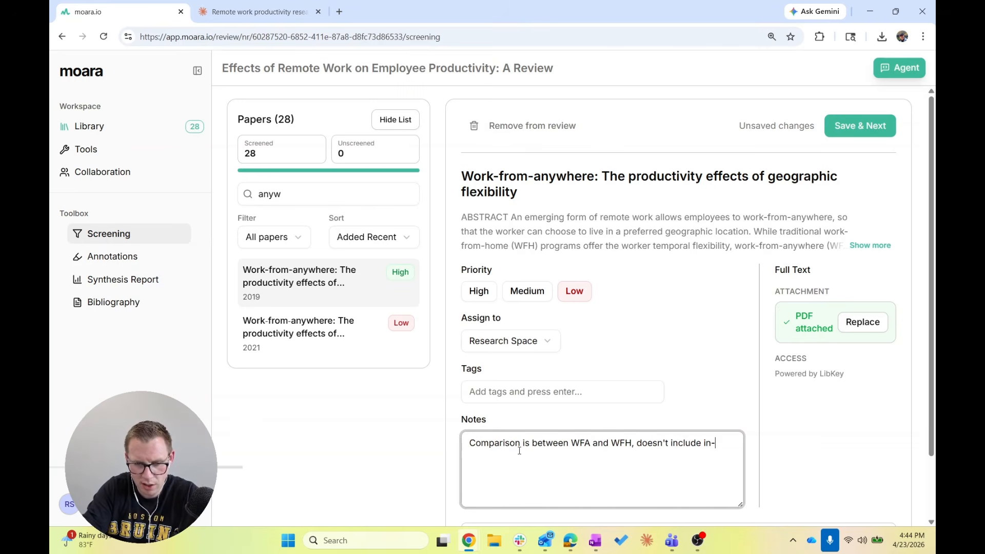
text(person)
click(860, 126)
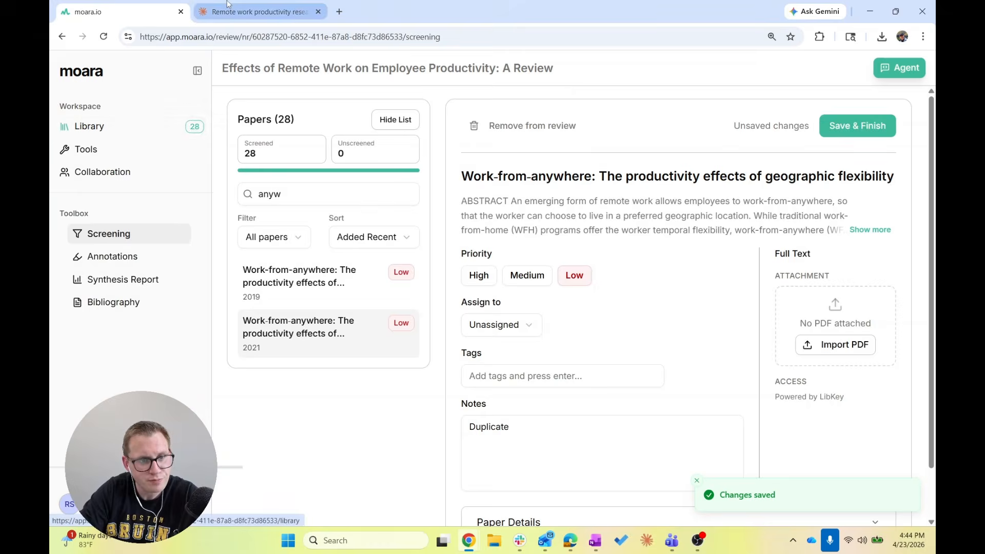
Step: Switch to the Claude chat on remote work productivity and begin a reply with "I'm having trouble finding empirical"
click(268, 4)
scroll(368, 340, down, 10)
scroll(368, 340, down, 15)
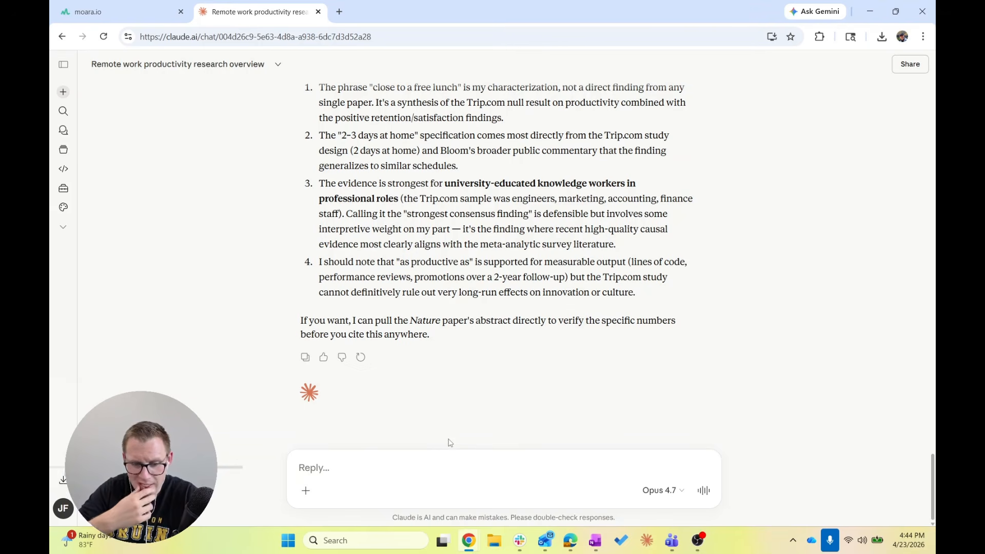
text(I'm having troub)
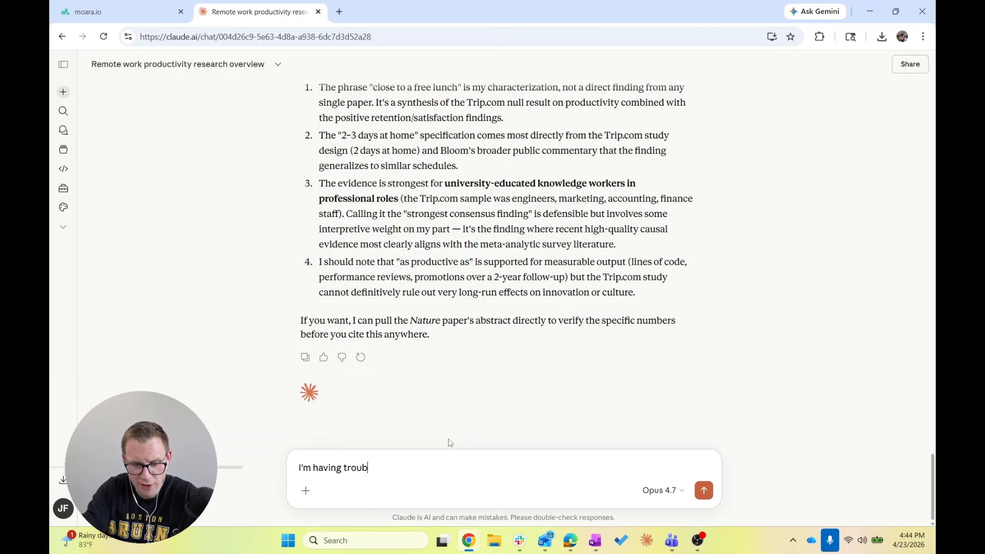
text(le finding empirical)
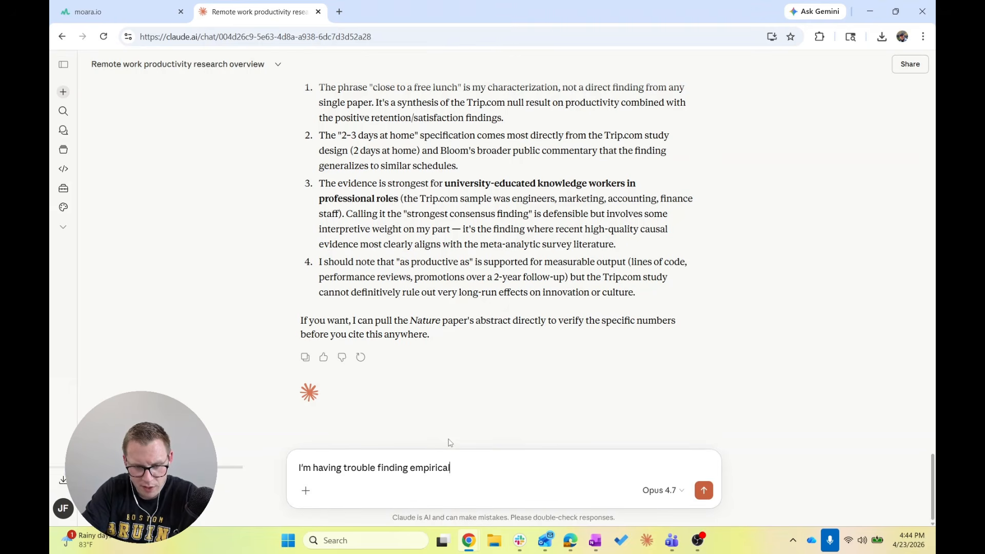
key(ctrl+a)
key(BackSpace)
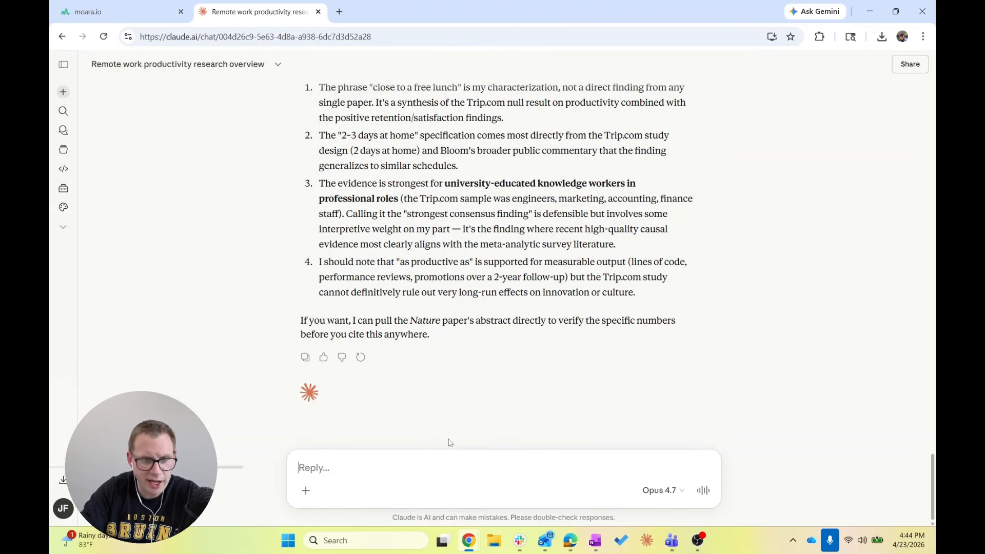
key(ctrl+z)
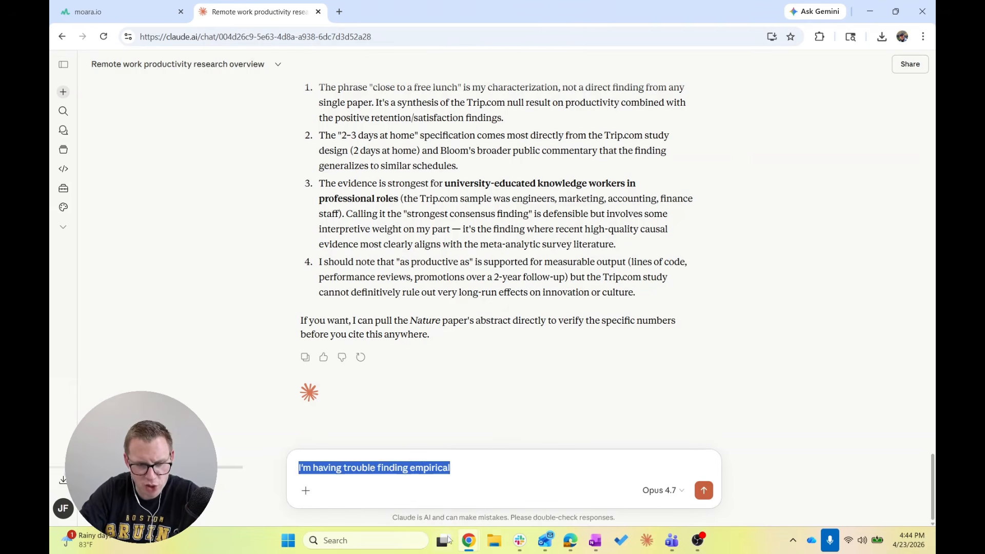
Step: Replace "empirical" in the draft reply with "specific quantiative estimates based on observational data v. survey-based data on"
click(474, 469)
key(ctrl+BackSpace)
text(specifica)
key(BackSpace)
text(c qusantiativ)
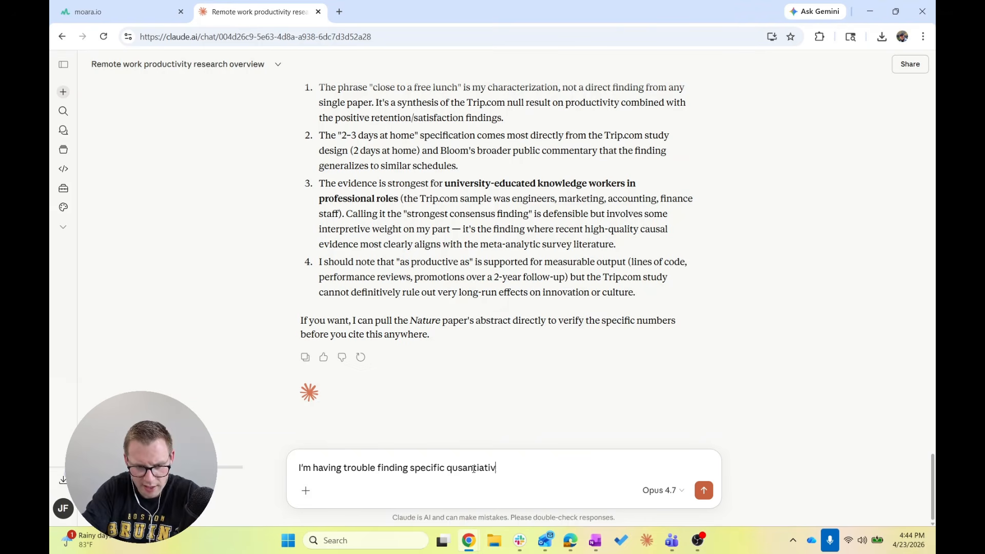
key(Right)
key(Right)
key(Delete)
key(End)
text(es)
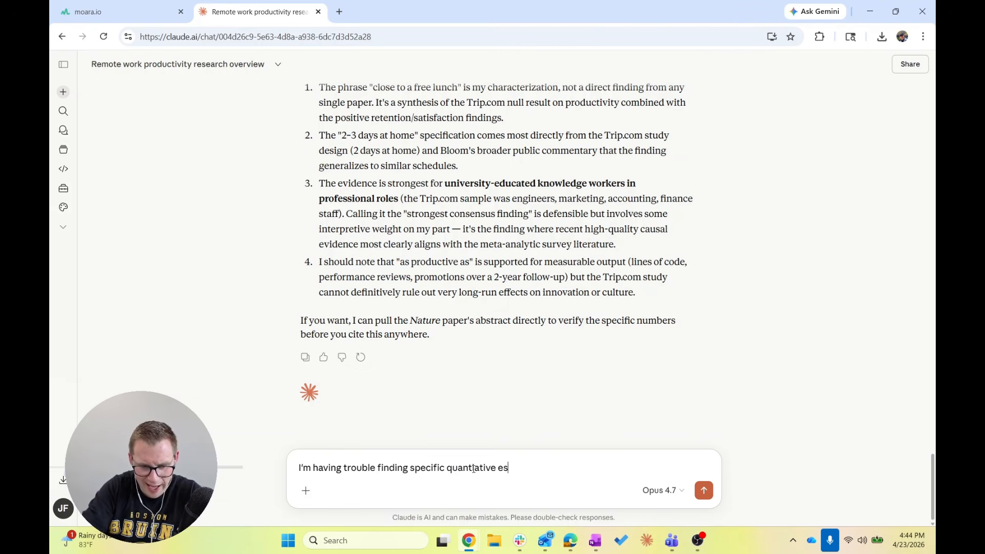
text(timates based on observational data )
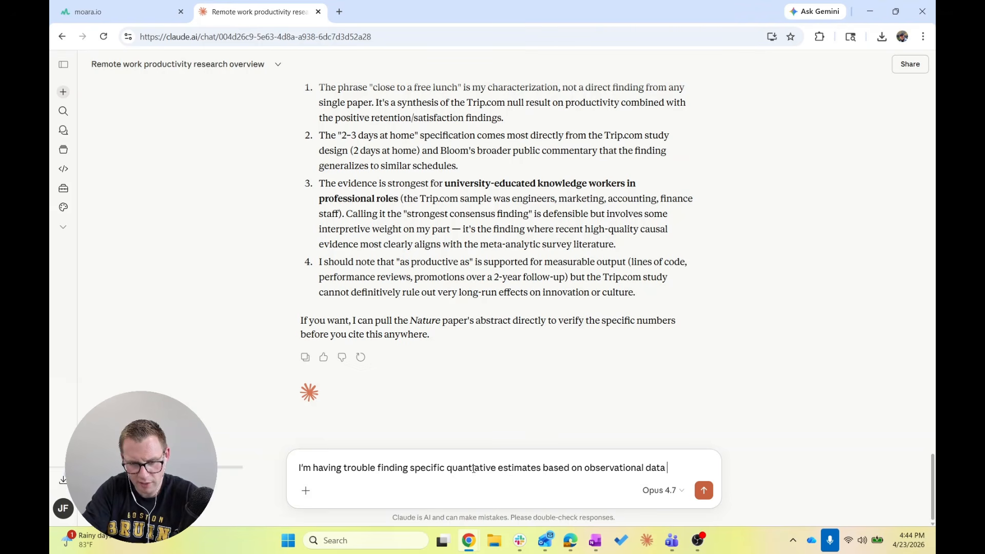
text(v. surv)
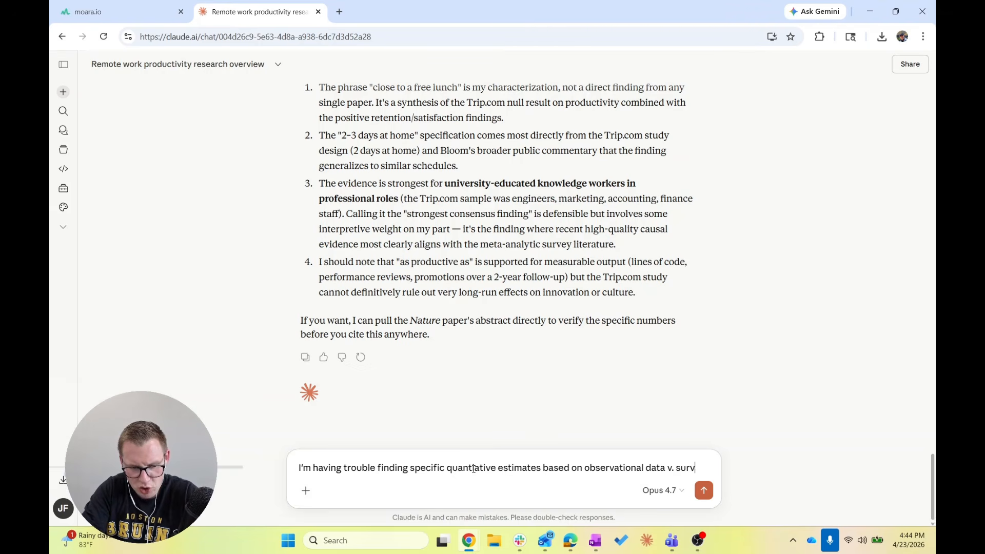
text(ey-based data on )
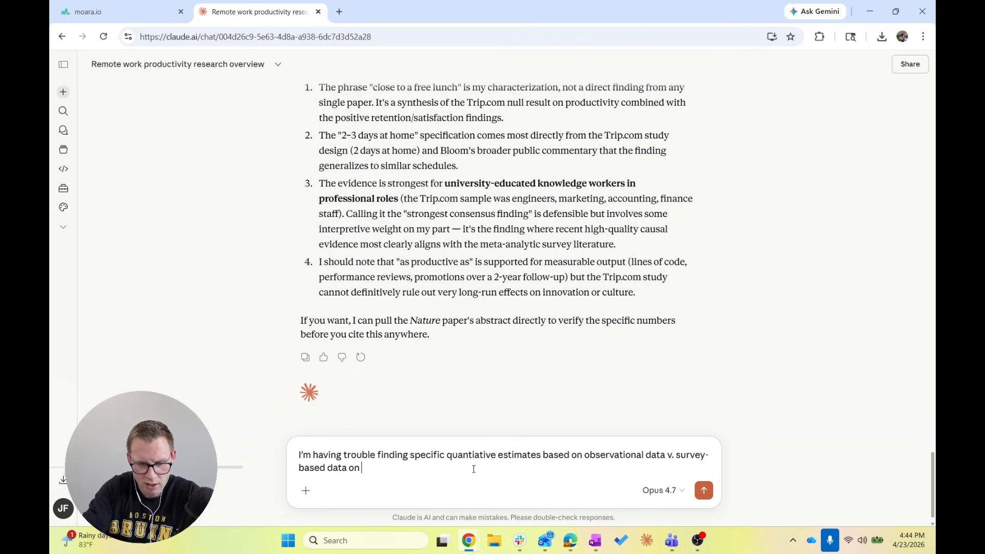
Step: Finish the reply with "the effects of wfh on productivity. Do you know of any metrics or studies?" and send it
text(the effects of )
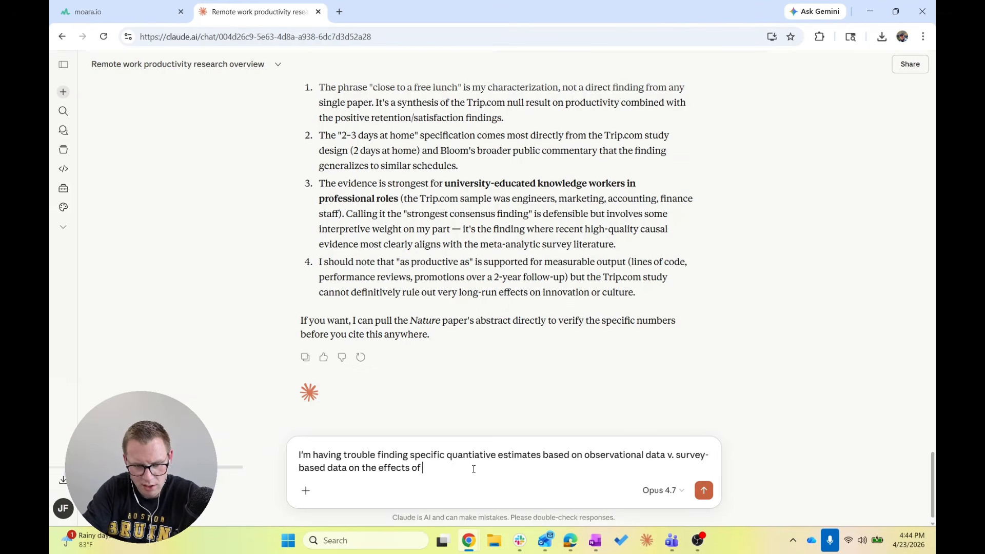
text(wfh on productivity.)
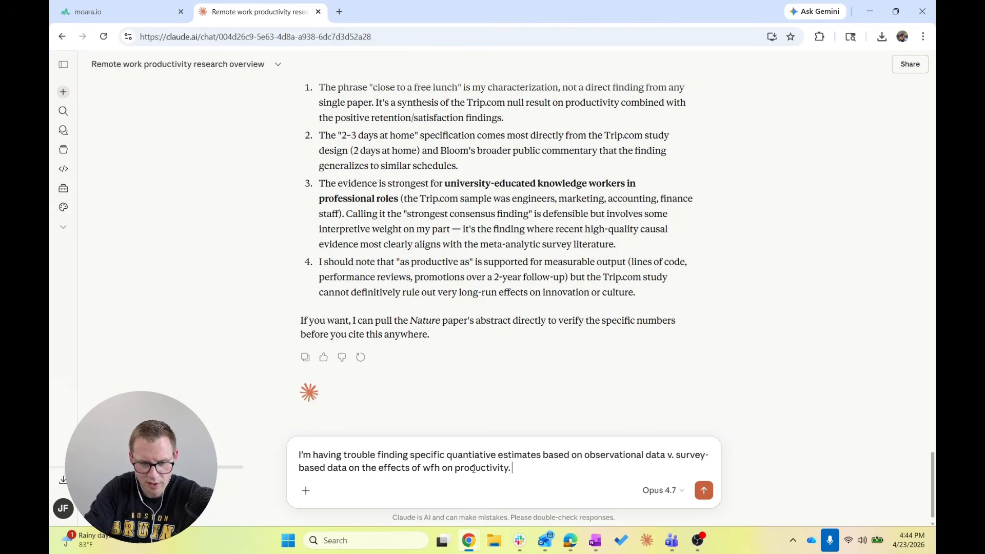
text( Do you know o)
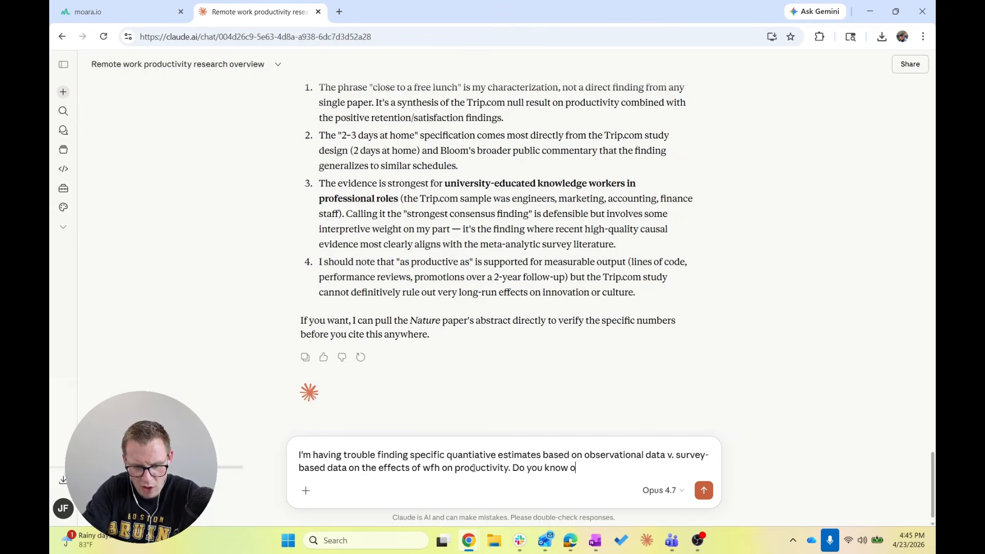
text(f any metrics or studies?)
key(Return)
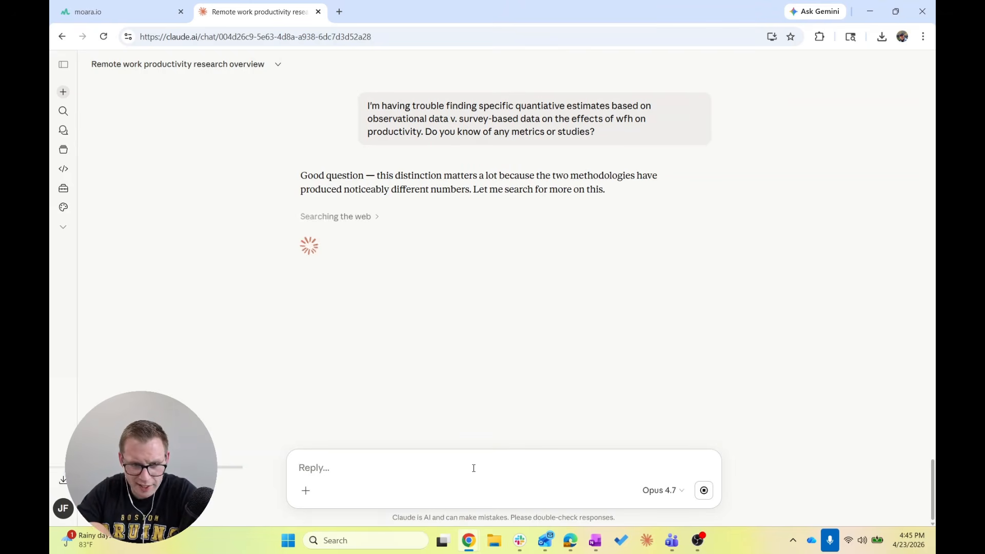
Step: Return to moara, filter the Annotations papers to "Assigned to me", open the 2023 "The Effects of Working Remotely on Employee Productivity" paper and hide the list
click(123, 11)
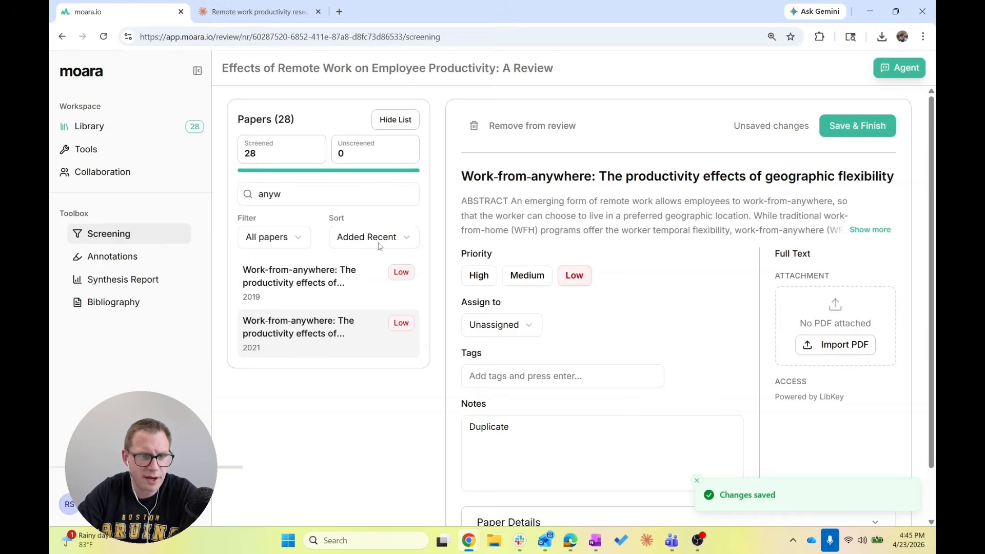
click(113, 256)
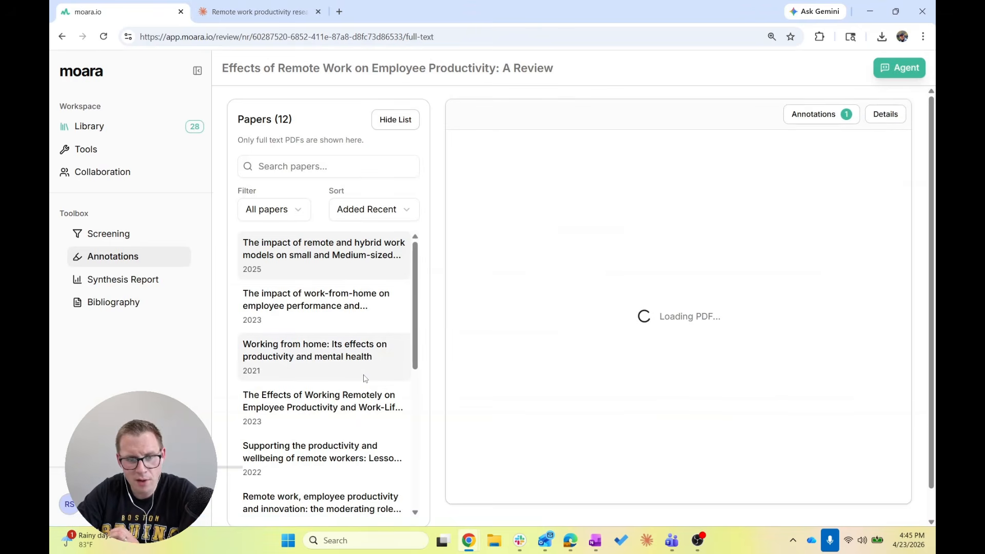
right_click(323, 207)
click(305, 214)
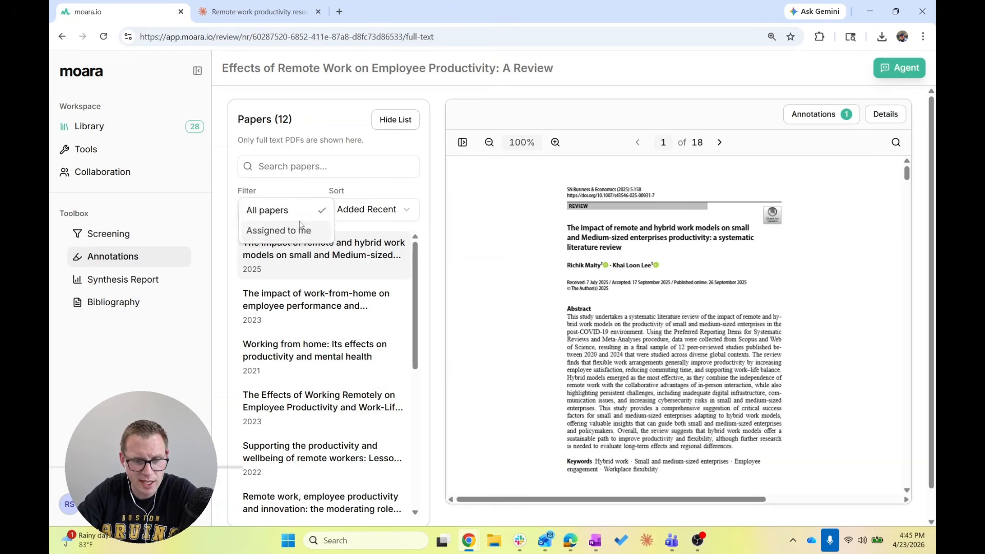
click(296, 232)
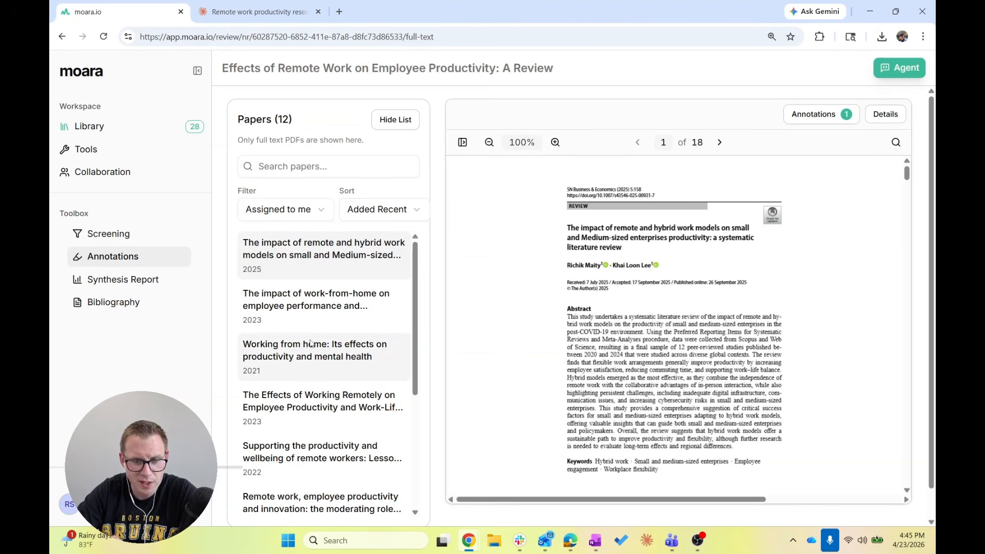
click(350, 427)
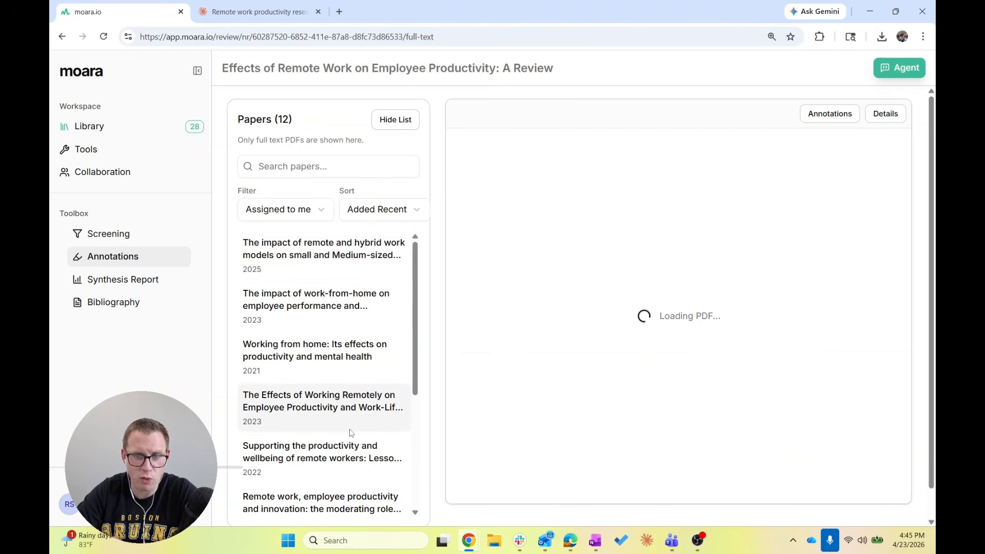
click(395, 120)
Step: Read the paper's introduction, literature review and research objectives for its scope and evidence on remote work productivity
scroll(554, 278, up, 5)
scroll(539, 303, down, 5)
scroll(529, 316, up, 10)
scroll(744, 302, down, 15)
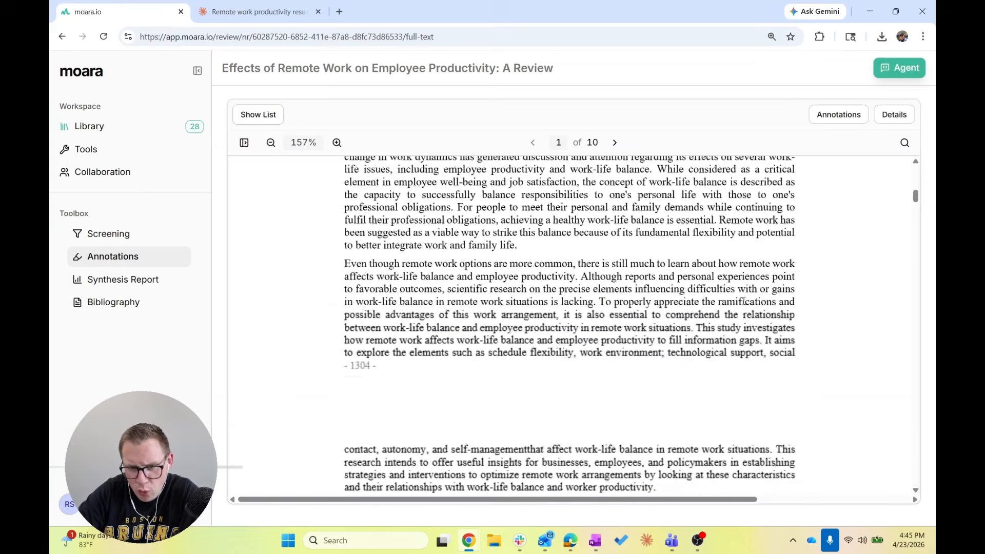
scroll(744, 301, up, 5)
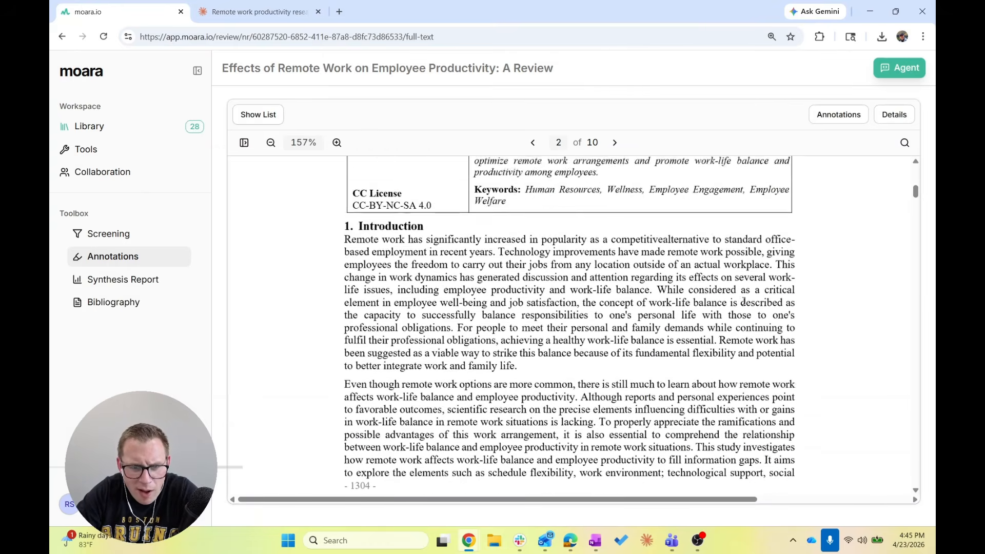
scroll(744, 301, down, 4)
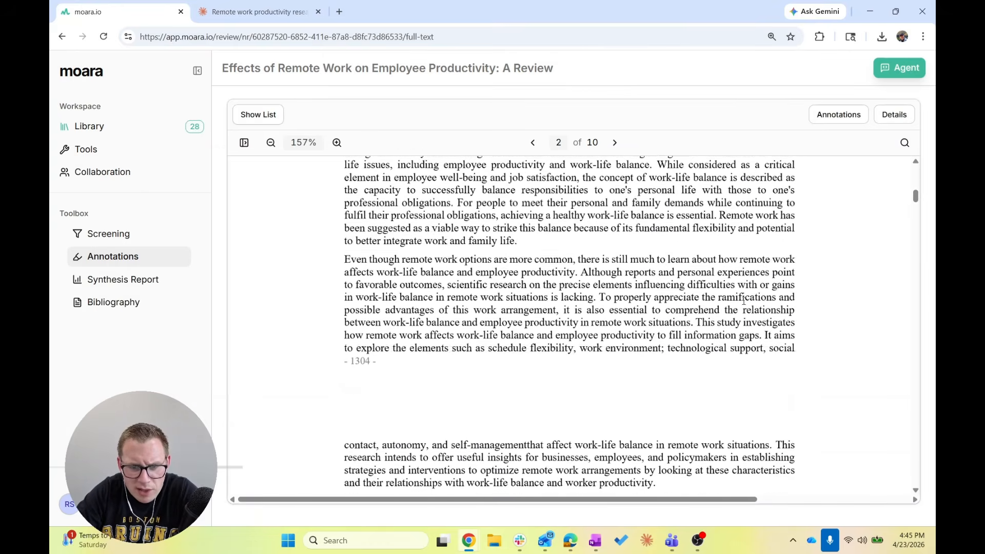
scroll(653, 213, down, 5)
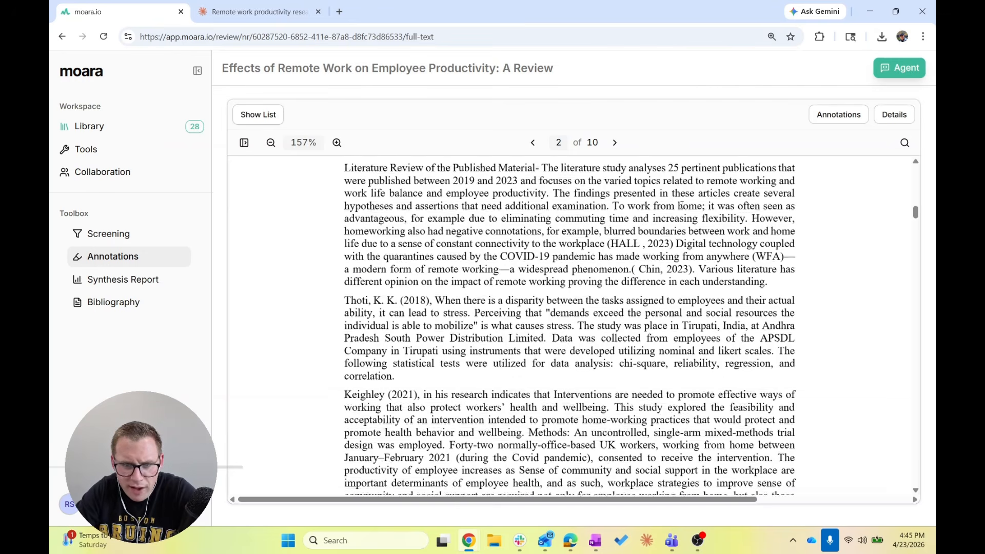
scroll(681, 208, up, 5)
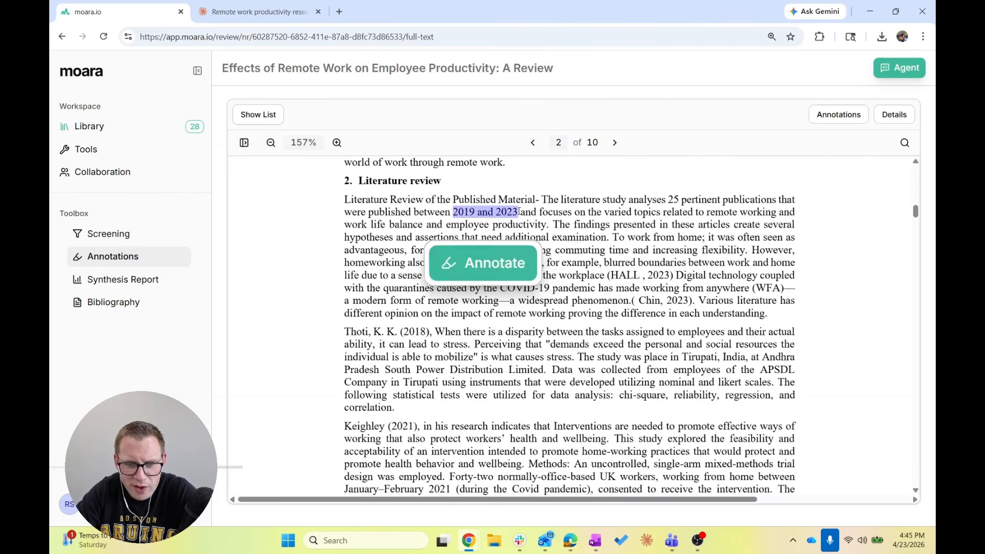
scroll(519, 211, down, 6)
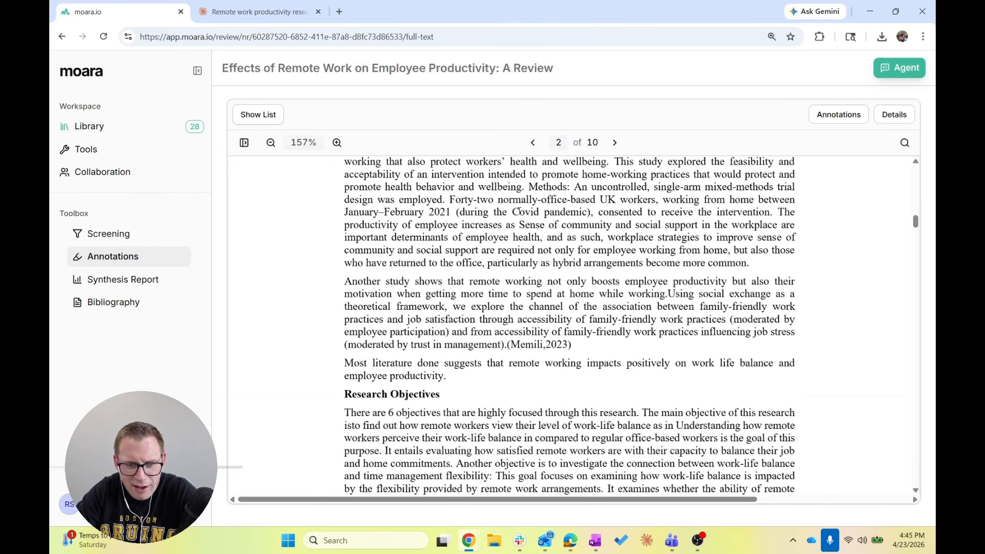
scroll(519, 211, up, 1)
scroll(537, 341, down, 5)
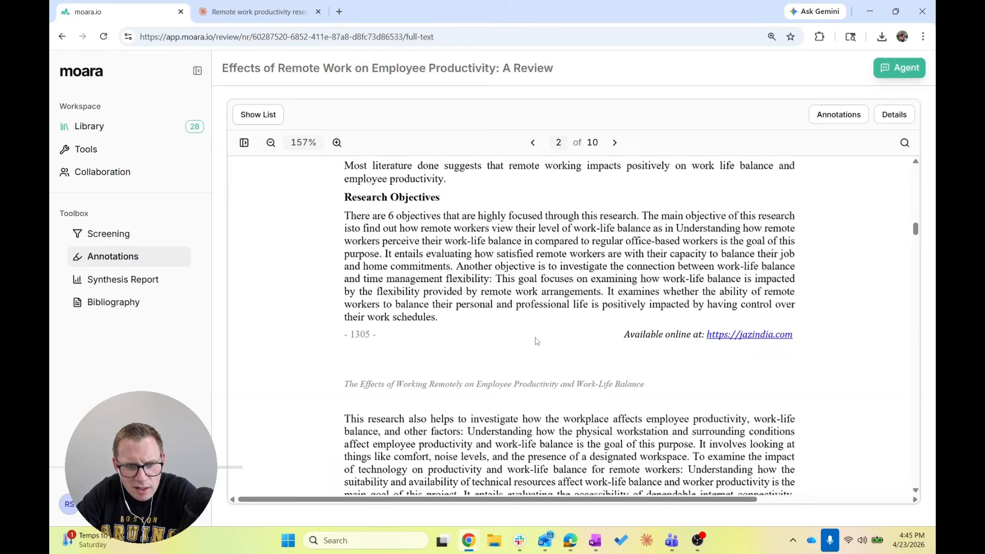
scroll(537, 340, down, 1)
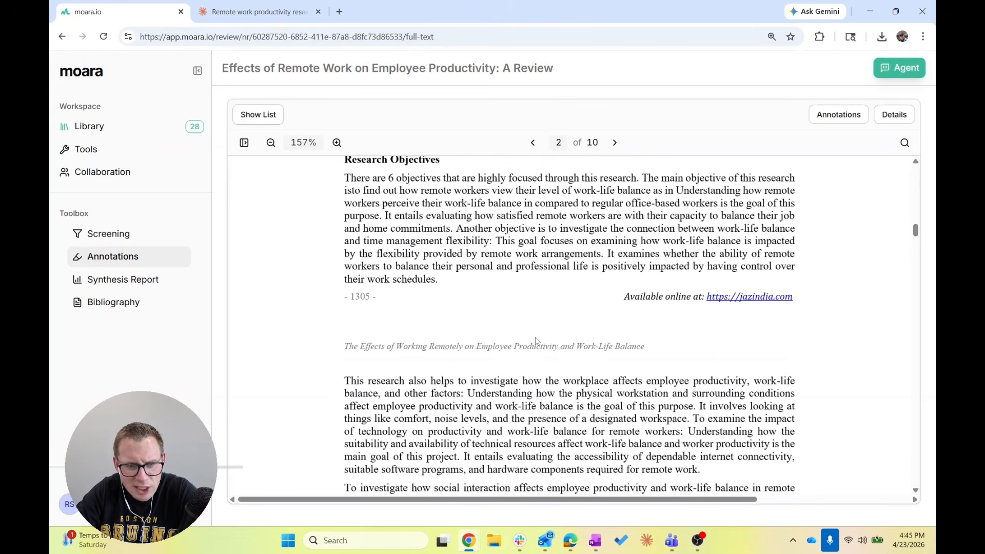
Step: Skim the paper's methodology, analysis and Scopus charts through to the start of Results and Discussion, looking for quantitative productivity data
scroll(537, 341, down, 20)
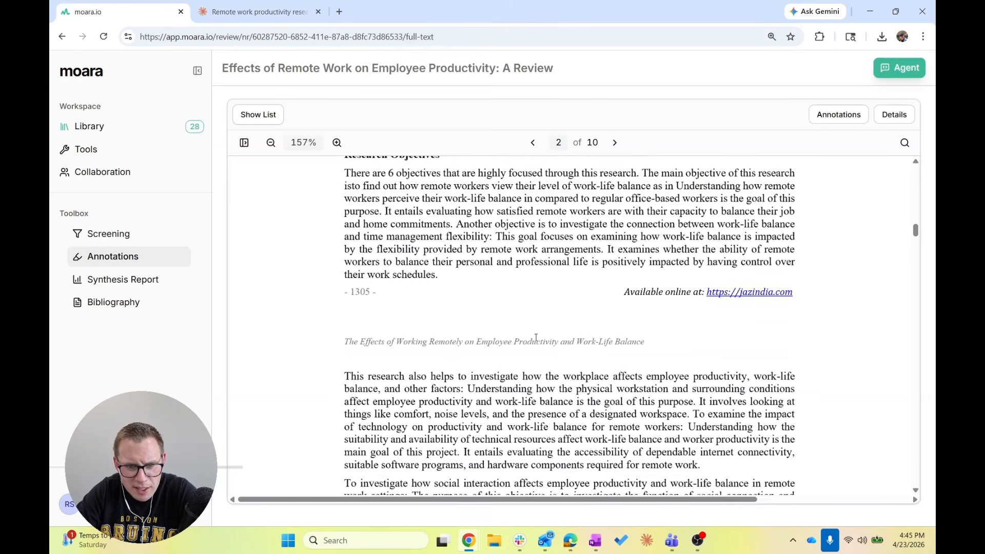
scroll(536, 337, up, 1)
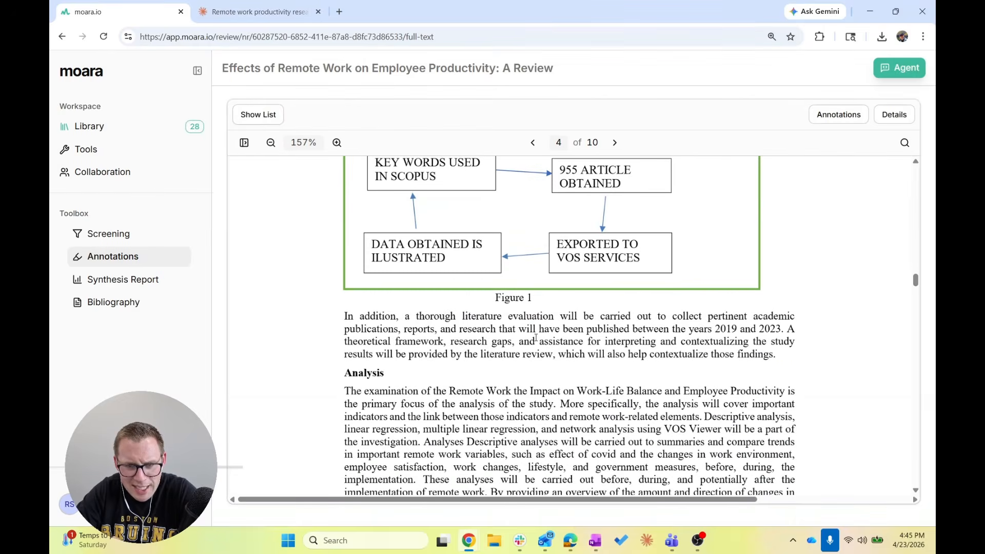
scroll(536, 337, down, 12)
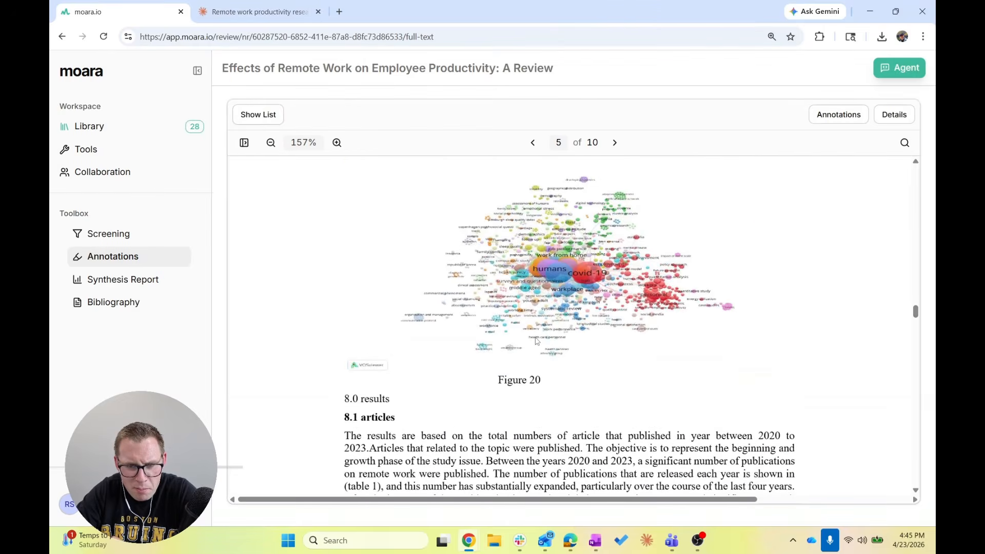
scroll(537, 340, down, 4)
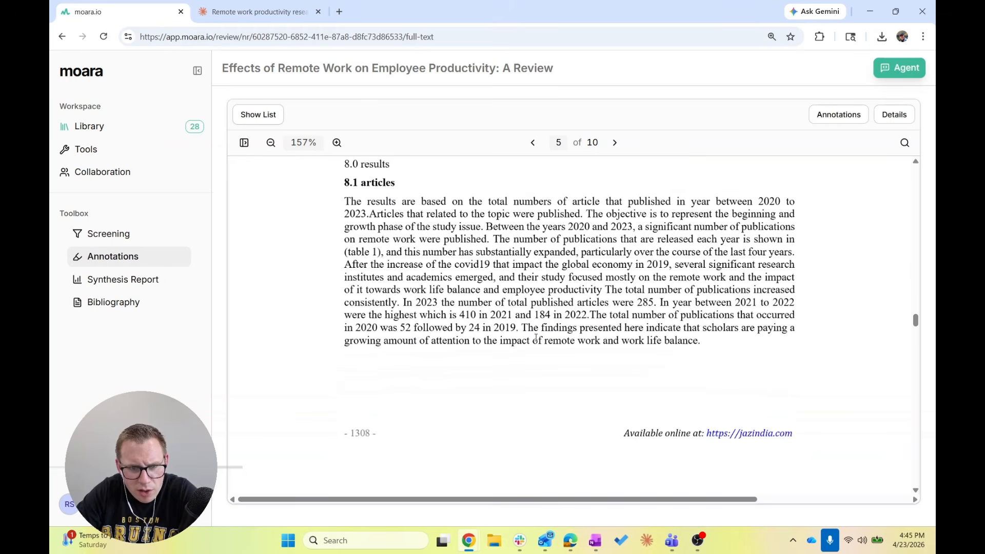
scroll(536, 337, down, 1)
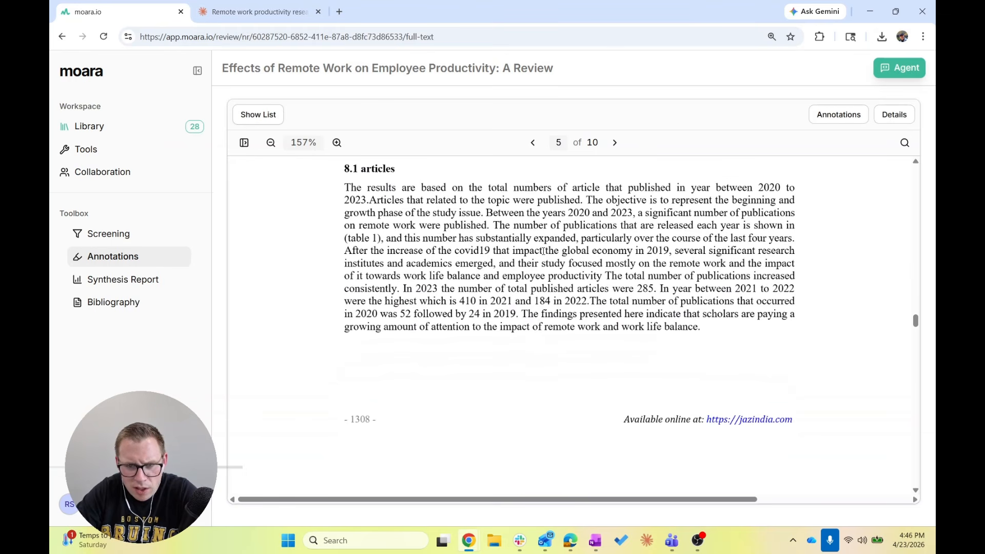
scroll(543, 251, down, 1)
scroll(544, 251, down, 10)
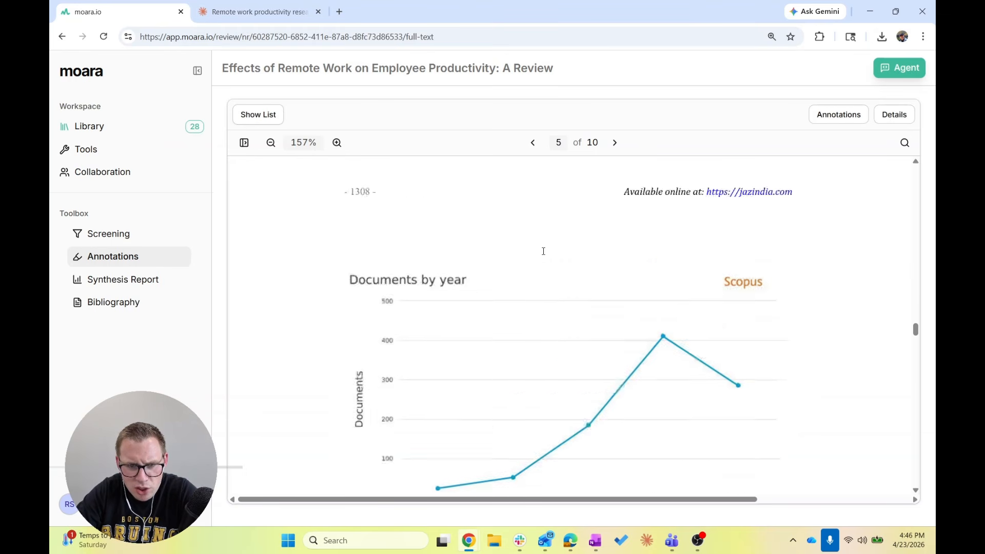
scroll(477, 380, down, 8)
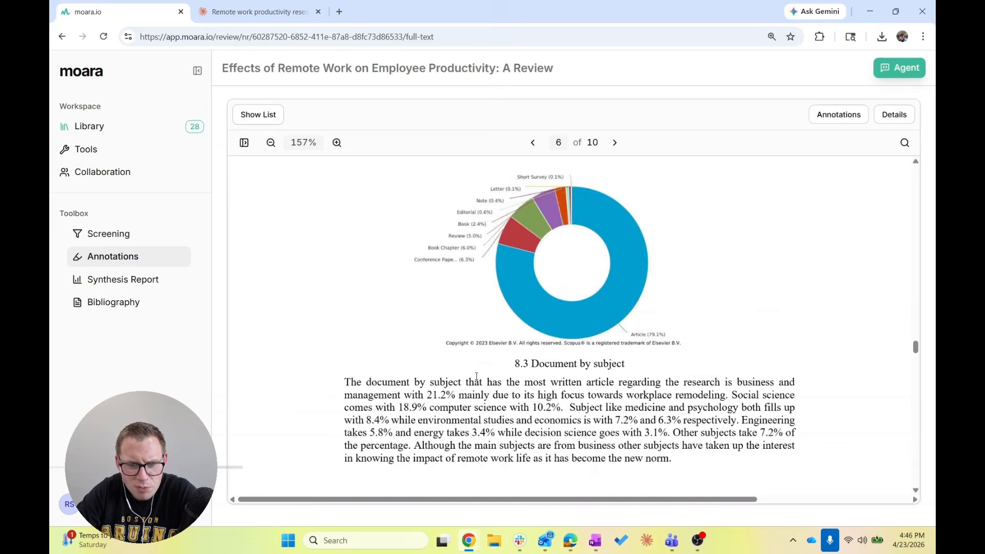
scroll(477, 379, down, 8)
scroll(477, 380, up, 2)
scroll(476, 377, down, 1)
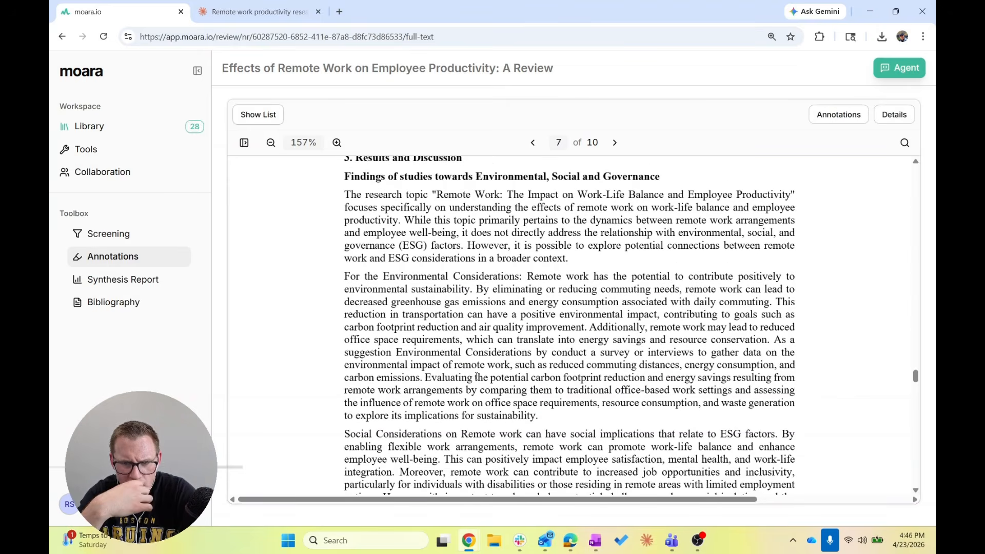
Step: Skim the paper's discussion, recommendation and conclusion for productivity findings, and recheck the charts of documents by year and type
scroll(529, 336, down, 15)
scroll(528, 336, down, 8)
scroll(528, 336, up, 3)
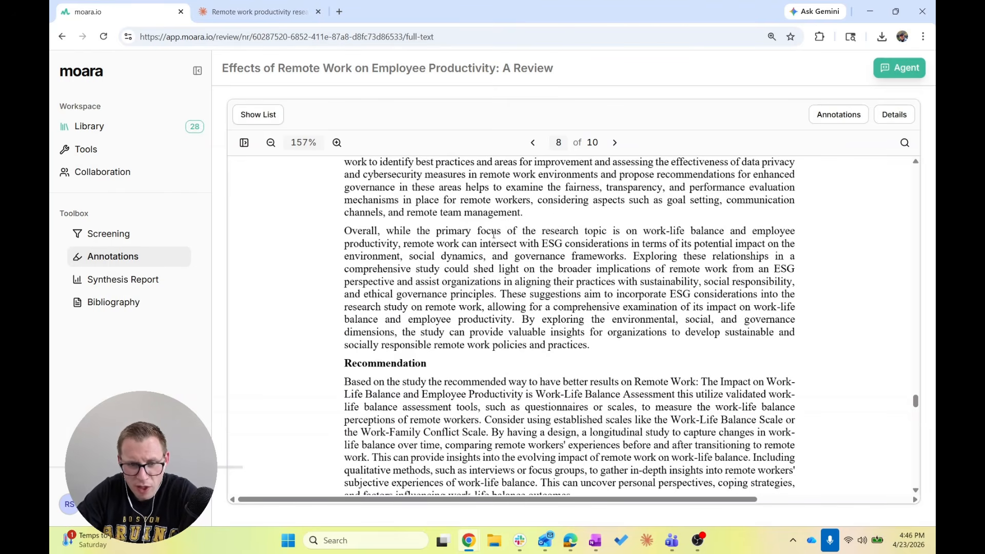
scroll(514, 262, up, 10)
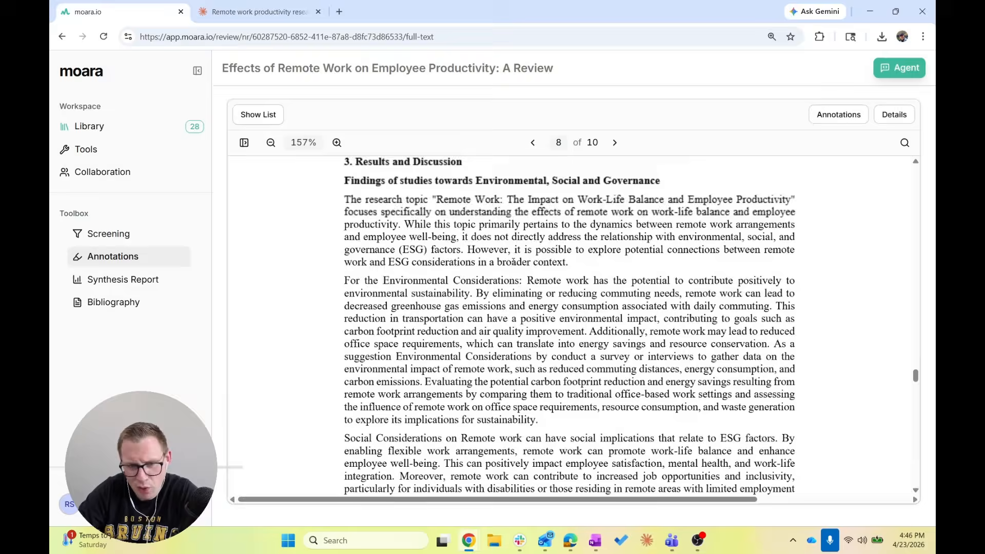
scroll(513, 265, down, 10)
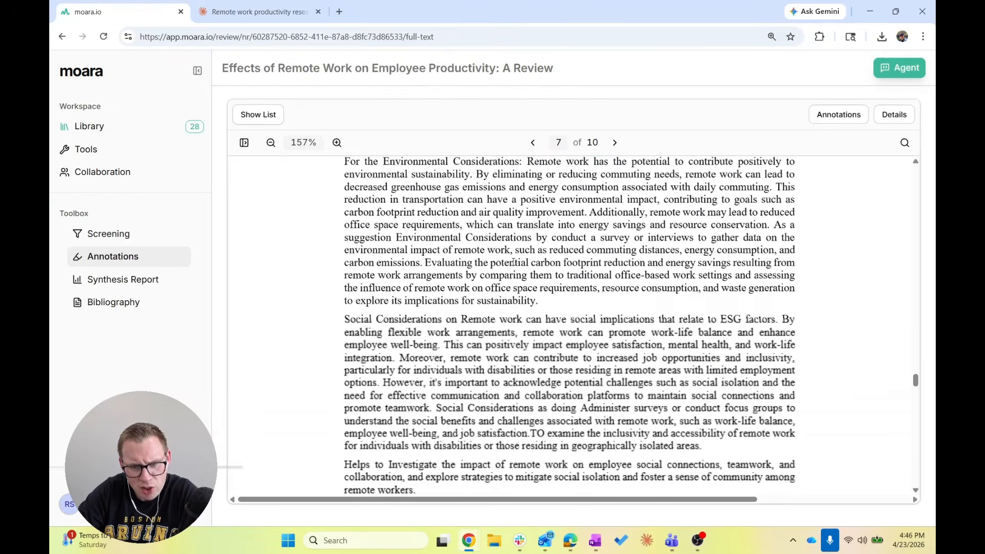
scroll(514, 261, down, 10)
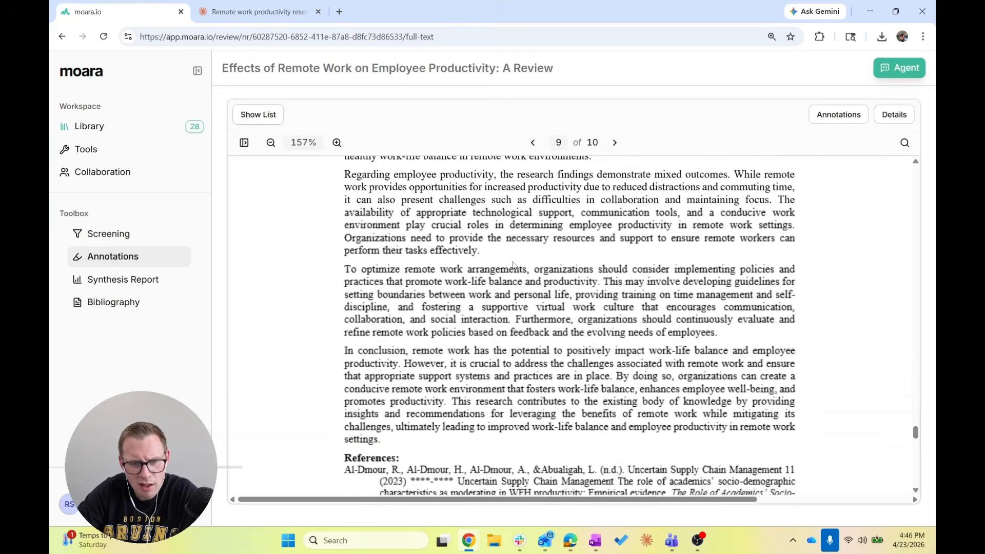
scroll(514, 265, up, 10)
scroll(513, 265, up, 15)
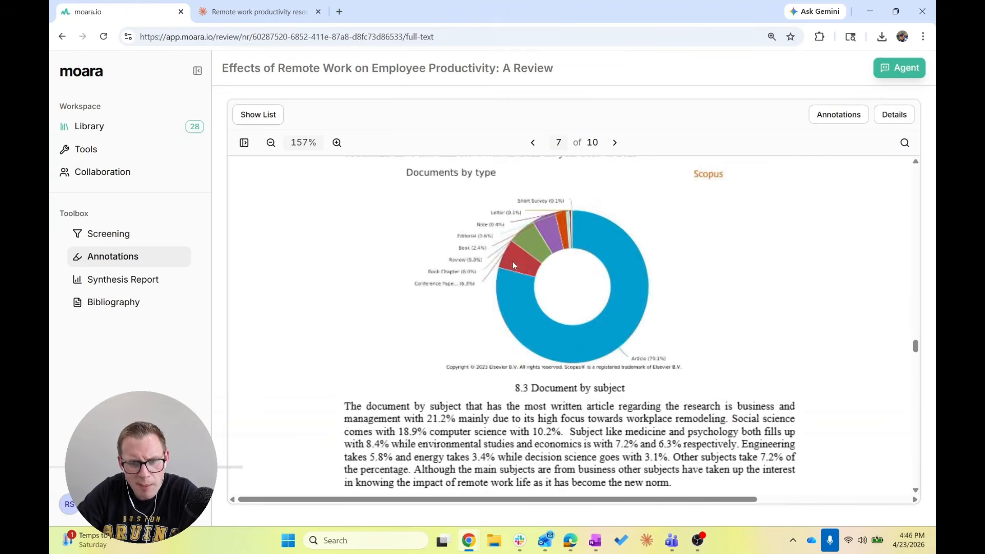
scroll(514, 263, up, 3)
scroll(513, 263, down, 3)
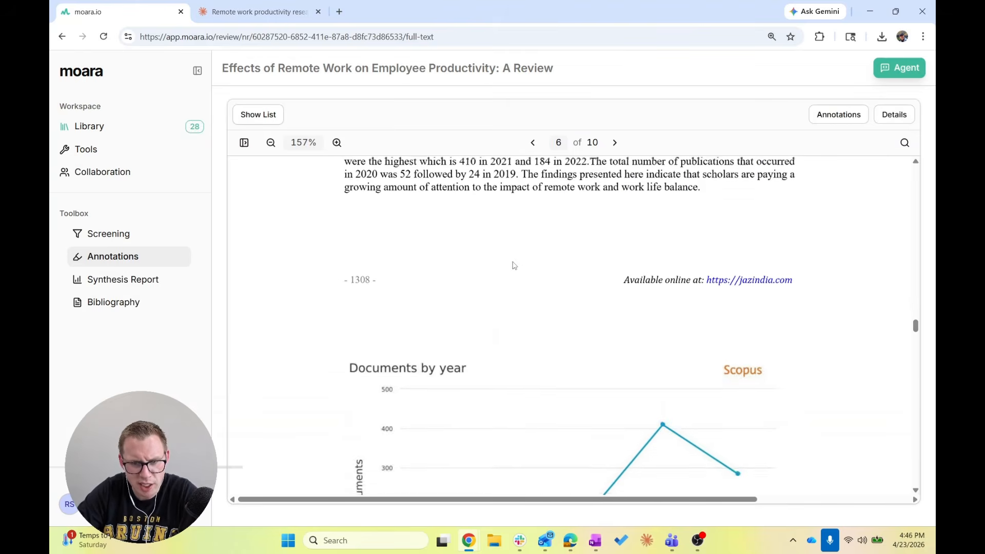
scroll(514, 264, up, 3)
scroll(589, 244, down, 10)
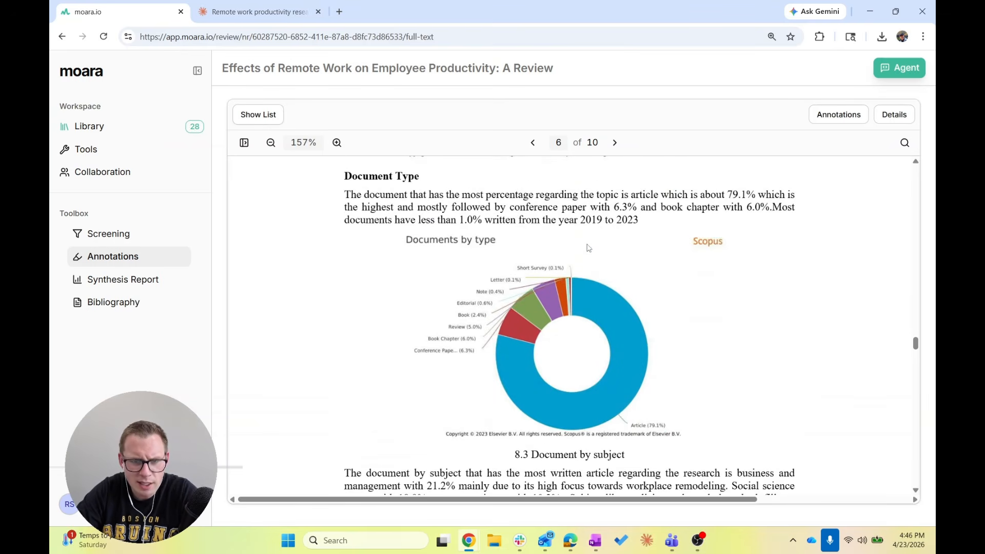
Step: Examine the environmental, social and governance considerations under Results and Discussion for any measured effect on productivity
scroll(589, 248, down, 12)
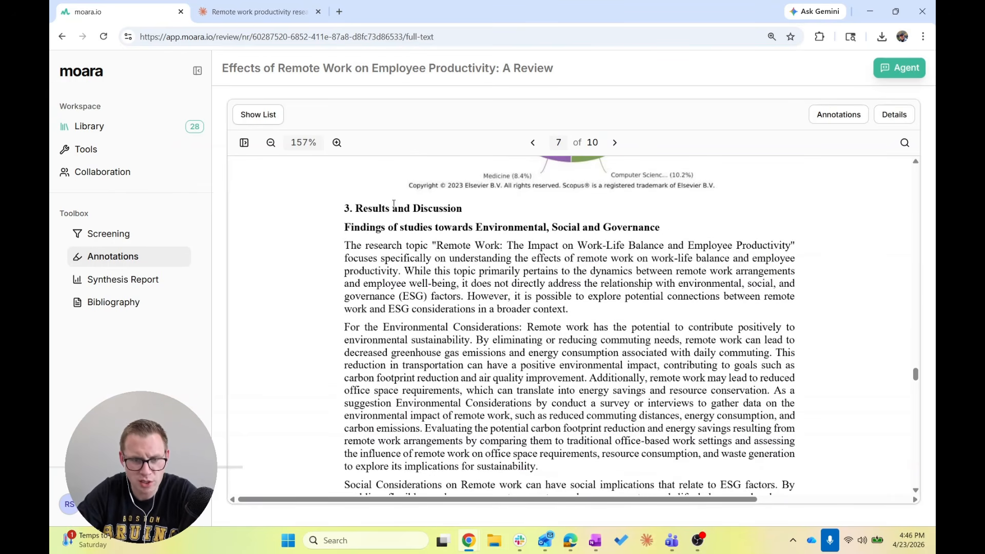
scroll(398, 226, down, 2)
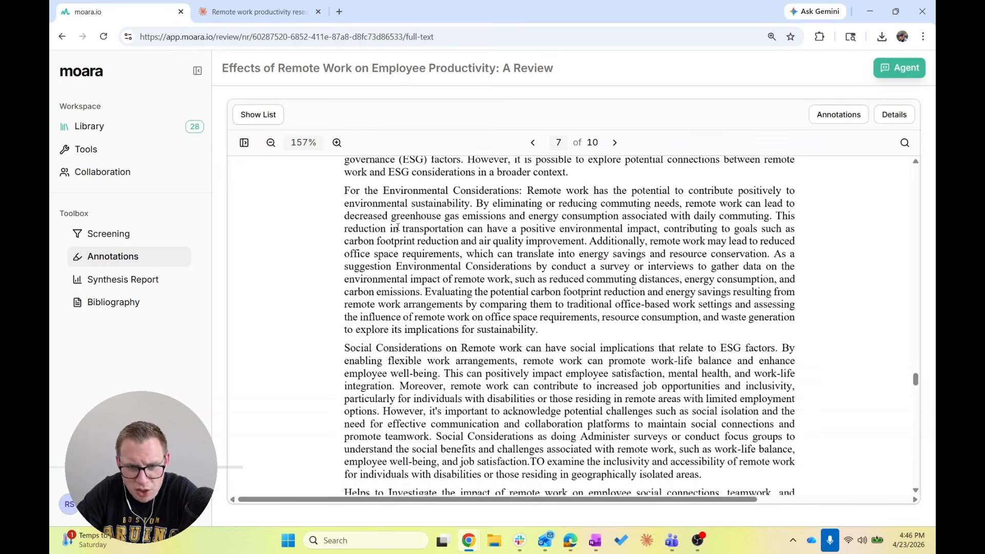
scroll(399, 226, down, 1)
scroll(398, 226, up, 5)
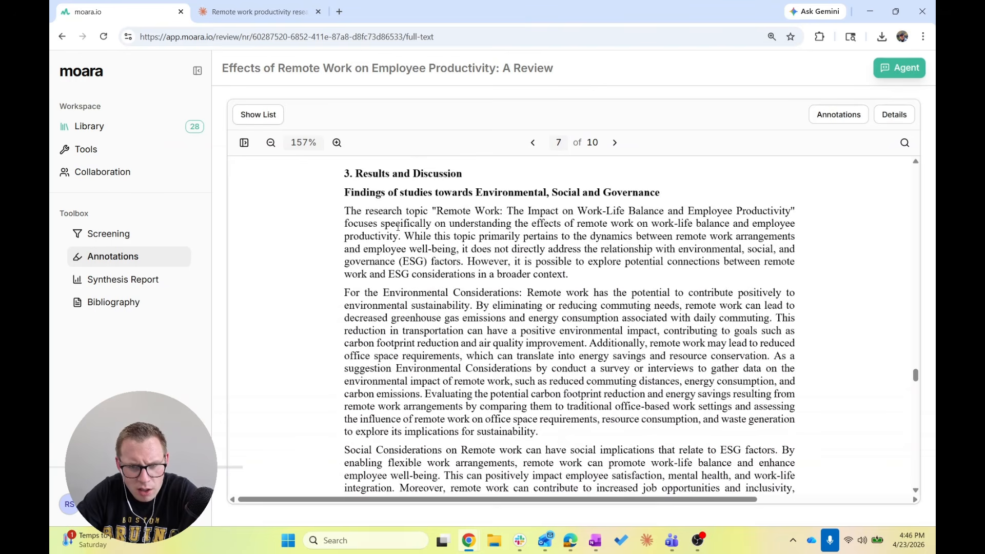
scroll(398, 226, down, 8)
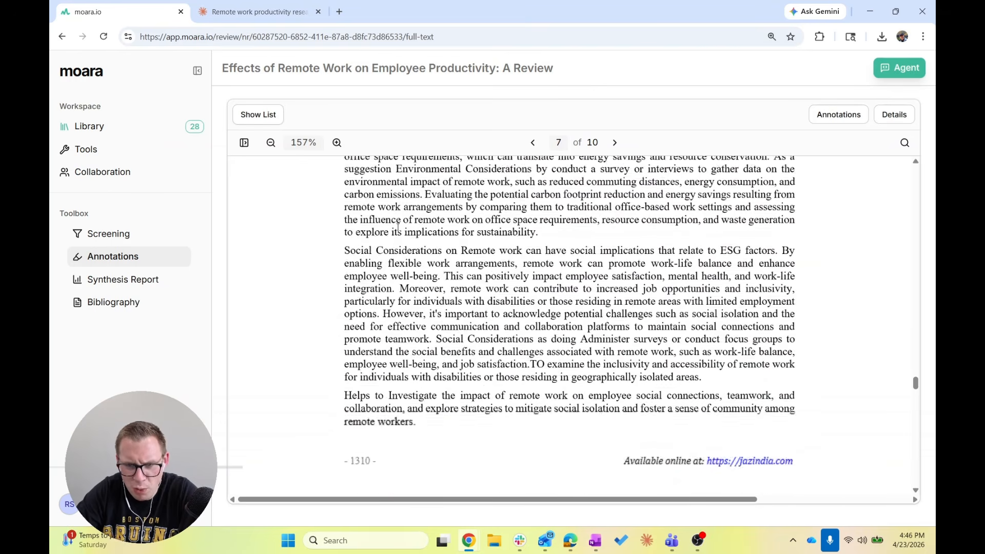
scroll(398, 226, up, 3)
scroll(398, 226, down, 8)
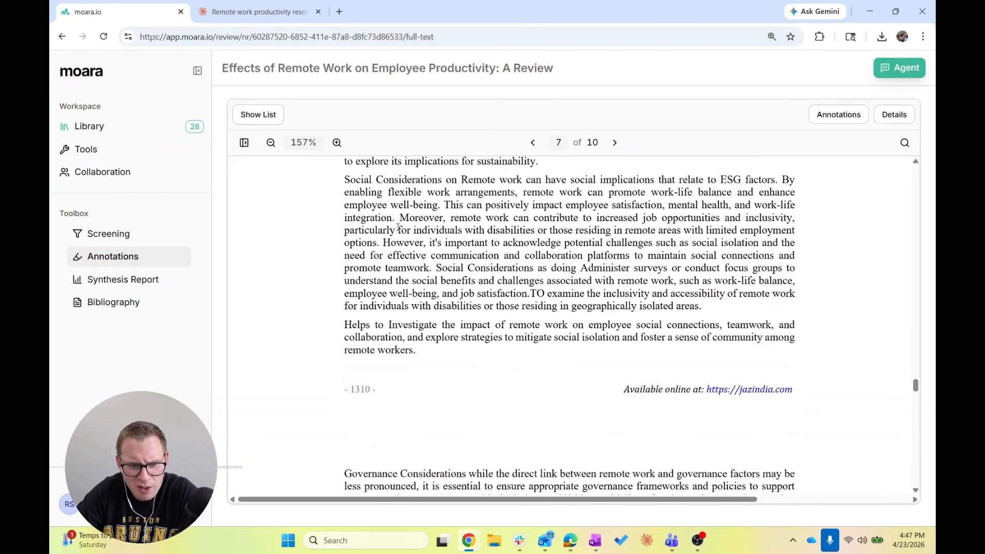
scroll(398, 226, down, 1)
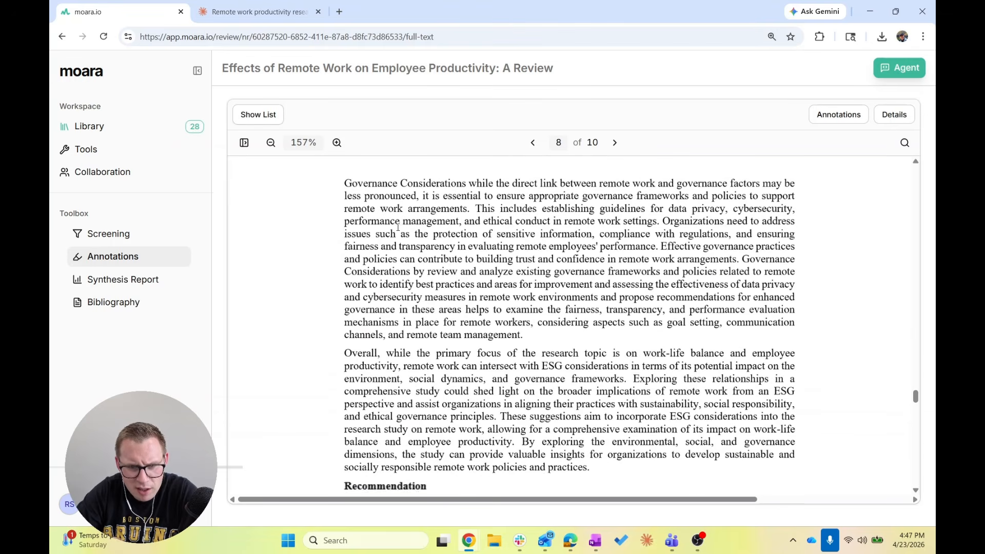
scroll(398, 226, up, 1)
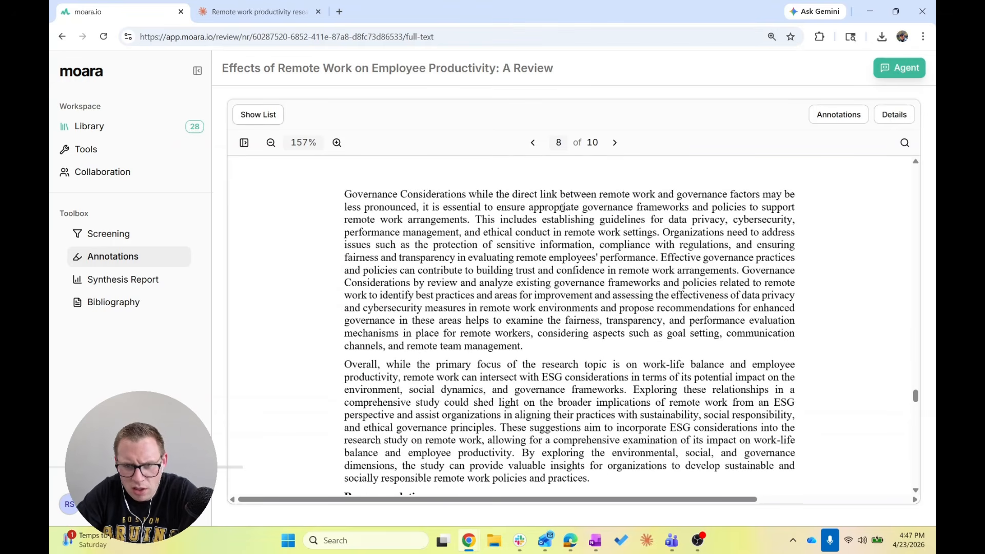
scroll(563, 208, up, 6)
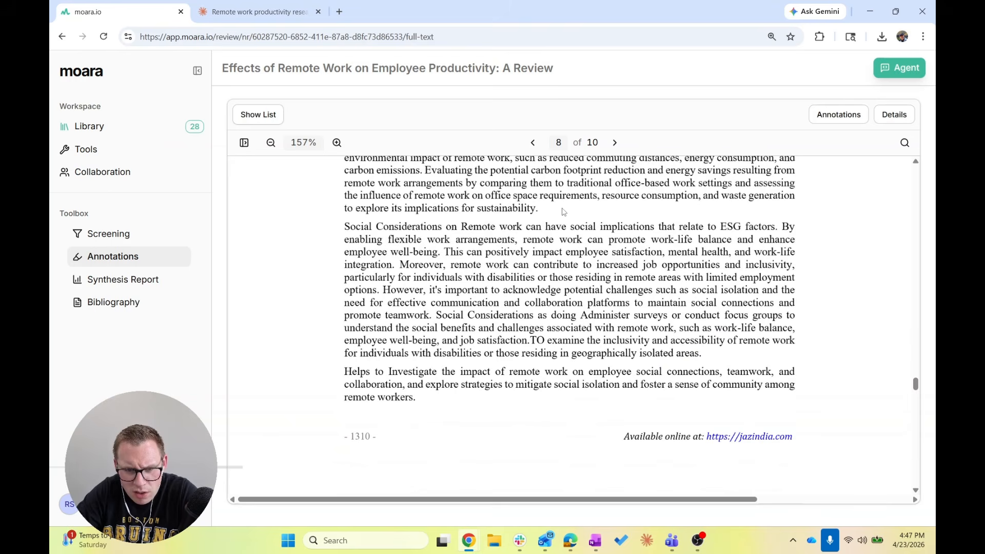
scroll(562, 211, down, 3)
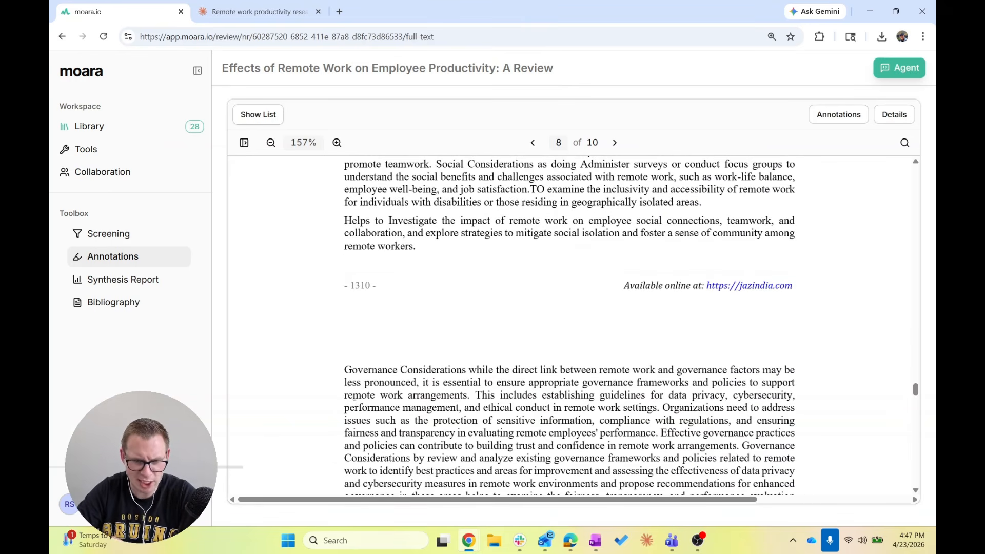
Step: Mark the words "Governance Considerations" while reading, clear the selection, and read the Recommendation section on work-life balance and productivity assessment
mouse_move(346, 370)
mouse_down()
mouse_move(556, 370)
mouse_move(451, 369)
mouse_move(470, 369)
mouse_up()
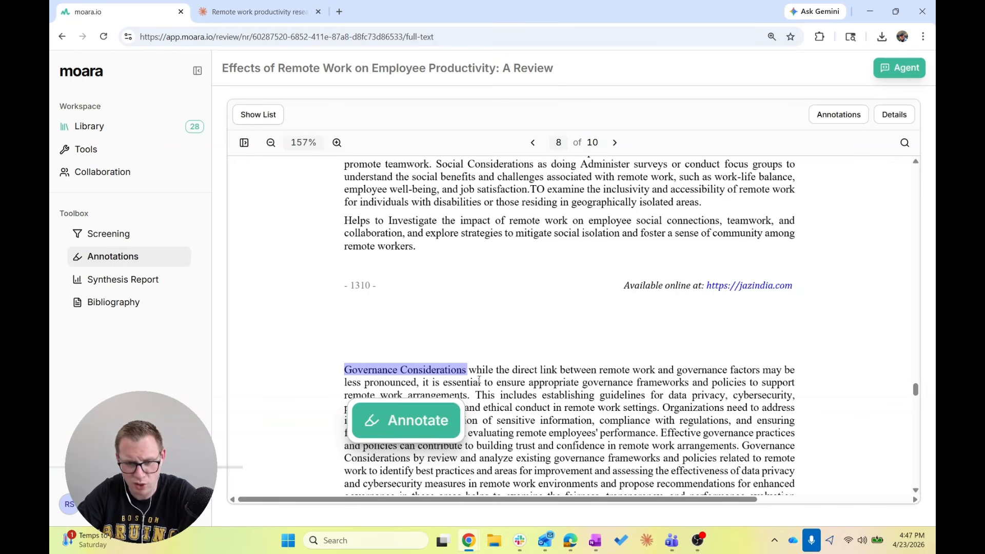
scroll(479, 380, down, 2)
right_click(579, 332)
click(550, 335)
scroll(550, 335, down, 8)
scroll(549, 335, up, 3)
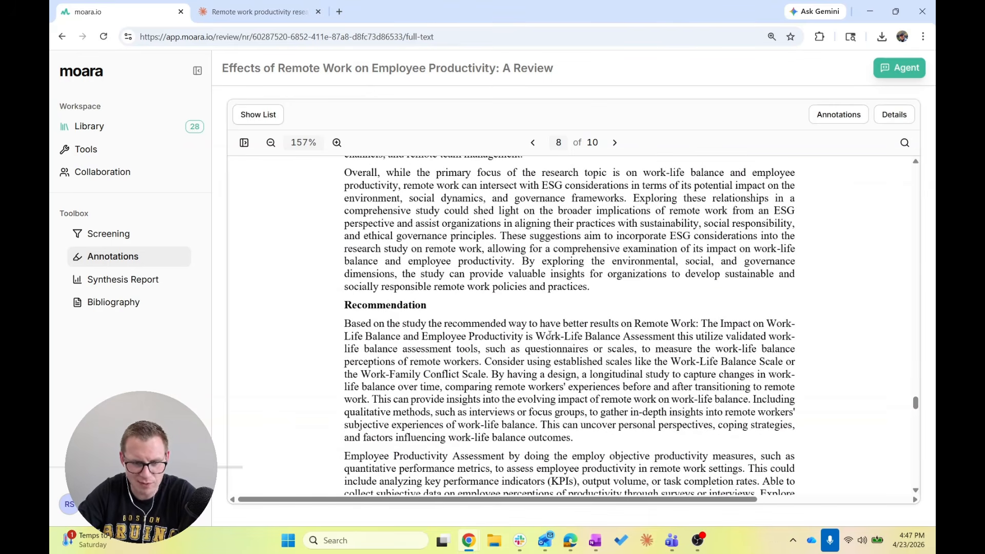
scroll(549, 335, down, 1)
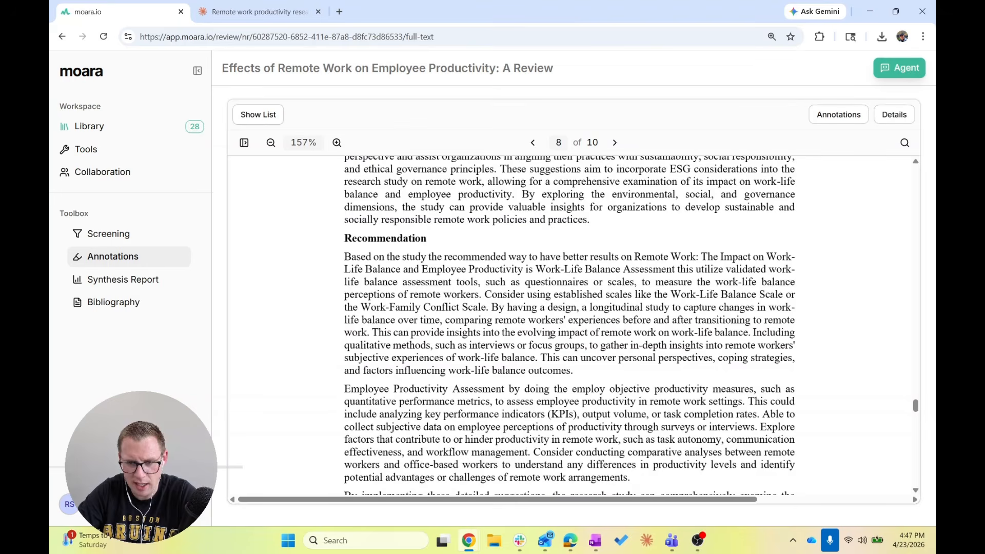
Step: Recheck the paper's subject-area chart and skim from Results and Discussion to the Conclusion for quantitative productivity findings
scroll(549, 335, up, 15)
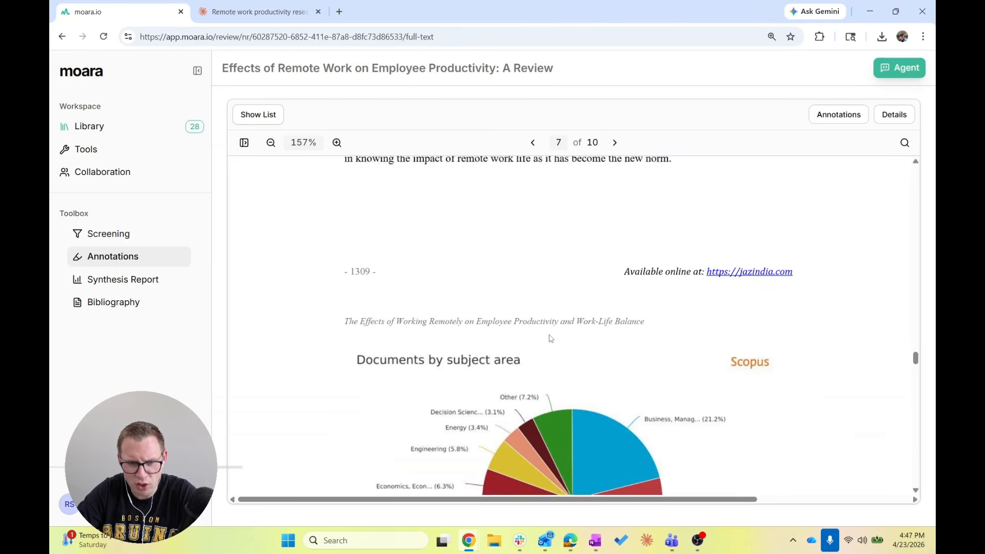
scroll(550, 338, down, 1)
scroll(579, 353, down, 2)
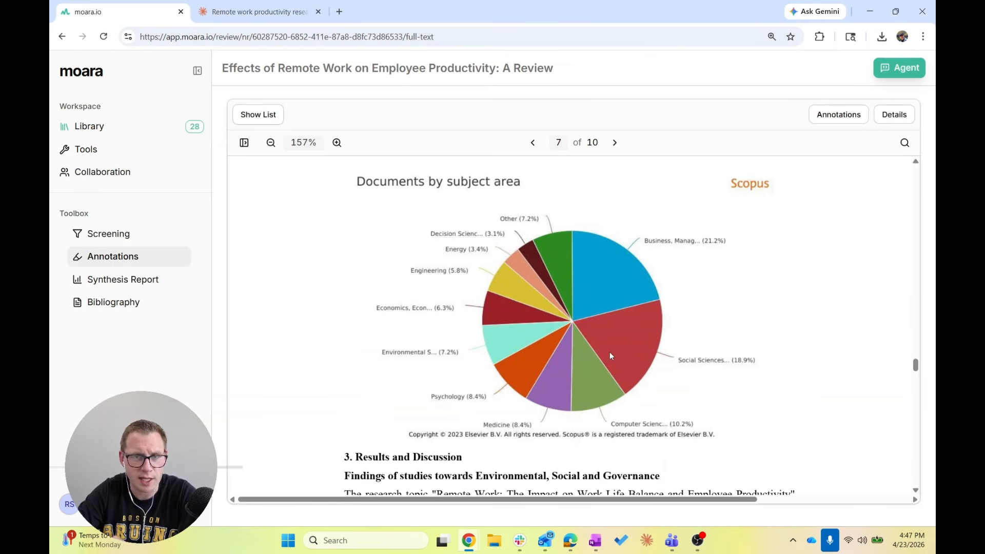
scroll(610, 352, down, 7)
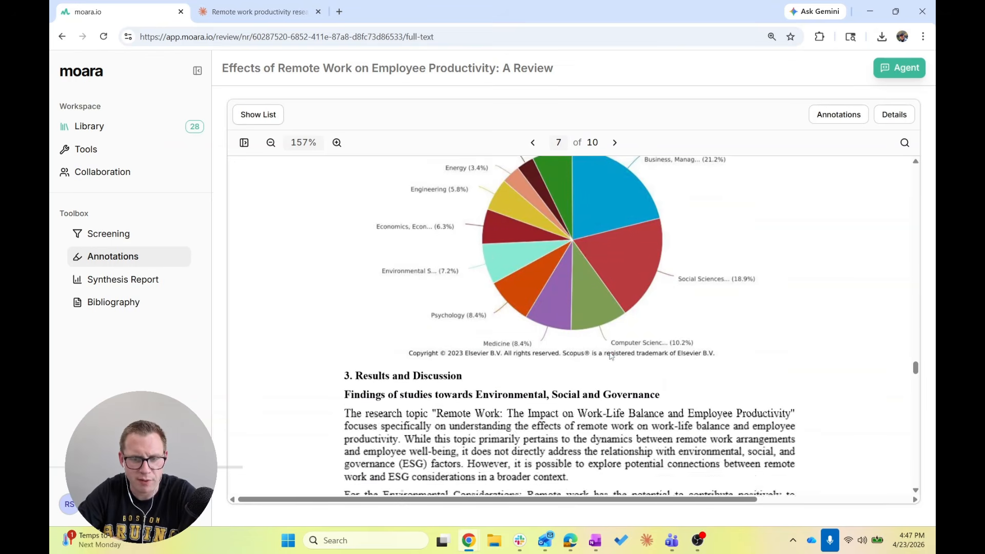
scroll(610, 352, down, 15)
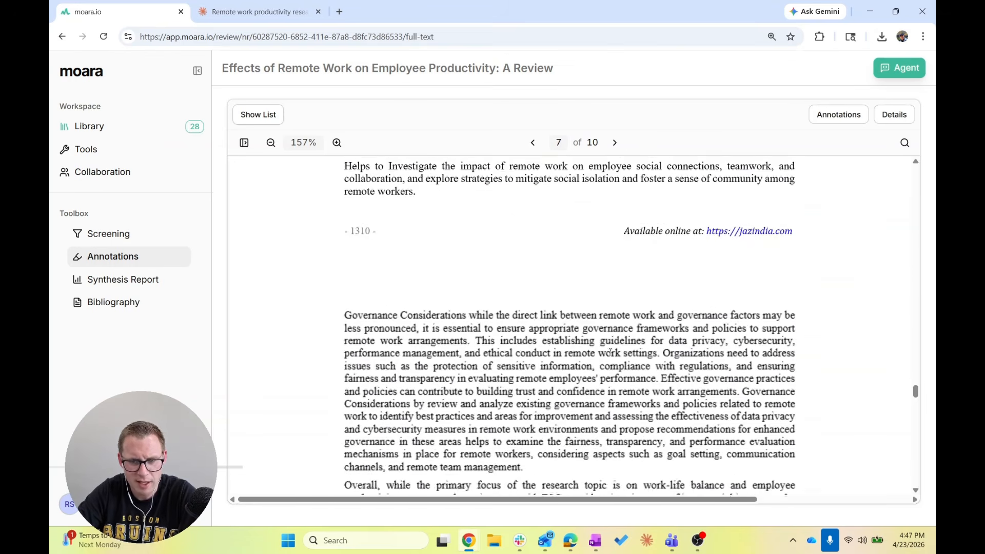
scroll(610, 352, up, 5)
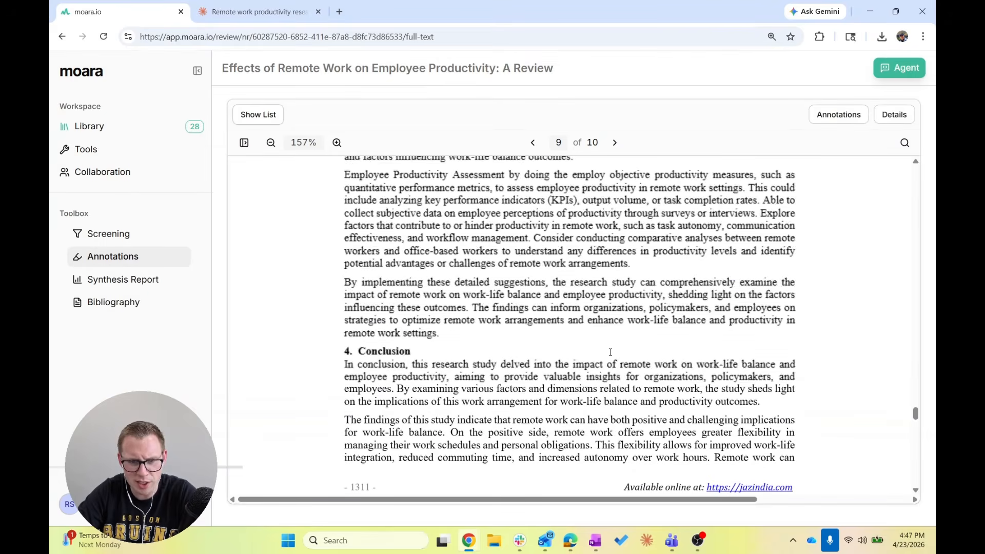
Step: Show the list of assigned full-text papers beside the PDF and browse its remaining entries
right_click(268, 119)
click(253, 136)
click(253, 120)
scroll(256, 428, down, 4)
scroll(305, 299, up, 1)
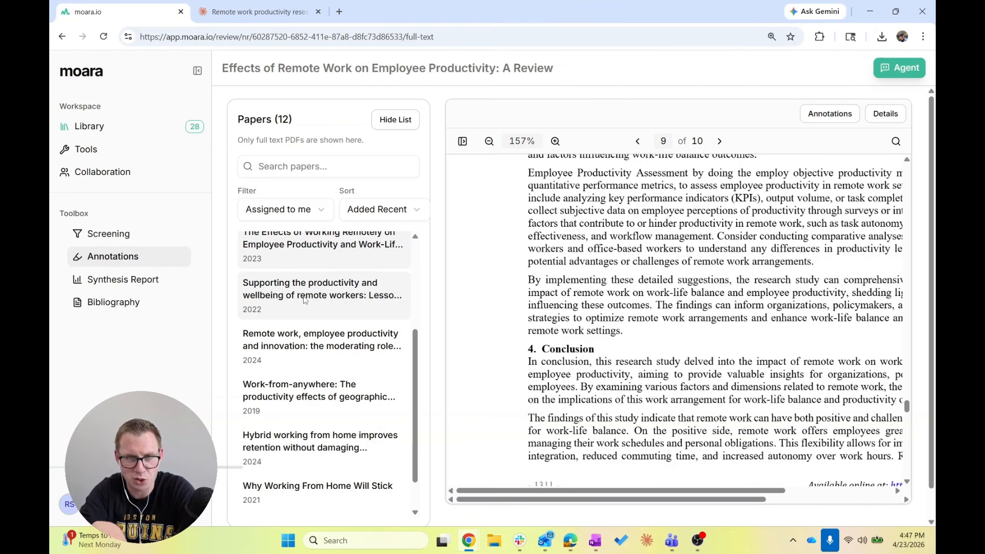
Step: Switch to the Claude chat, mark the question about observational versus survey-based estimates while rereading it, and clear the selection
key(ctrl+Tab)
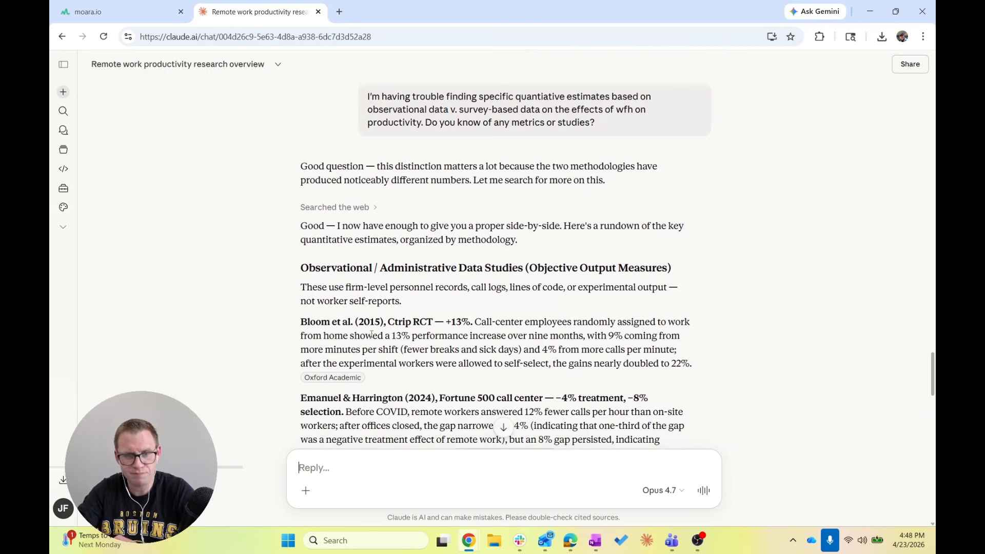
scroll(446, 205, up, 1)
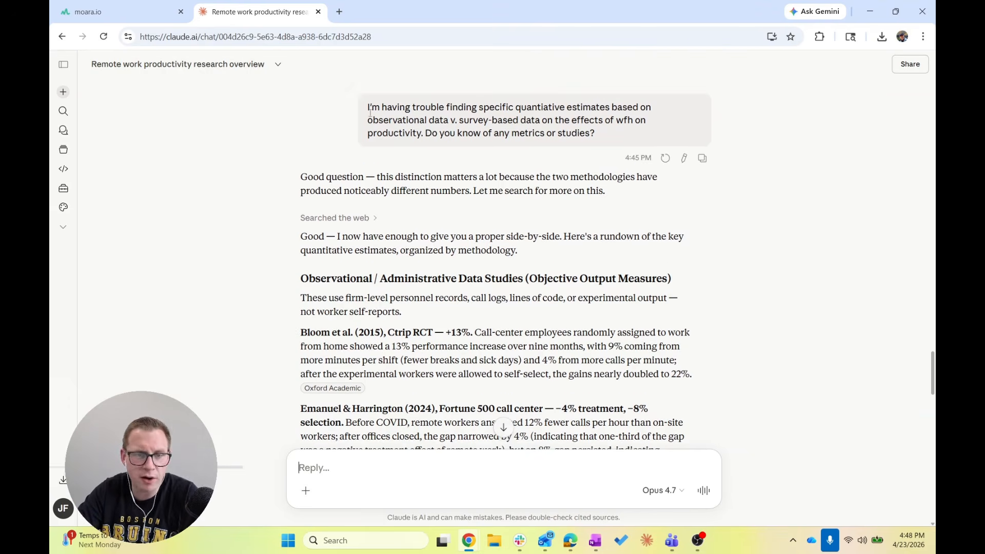
drag(365, 110, 595, 134)
click(592, 133)
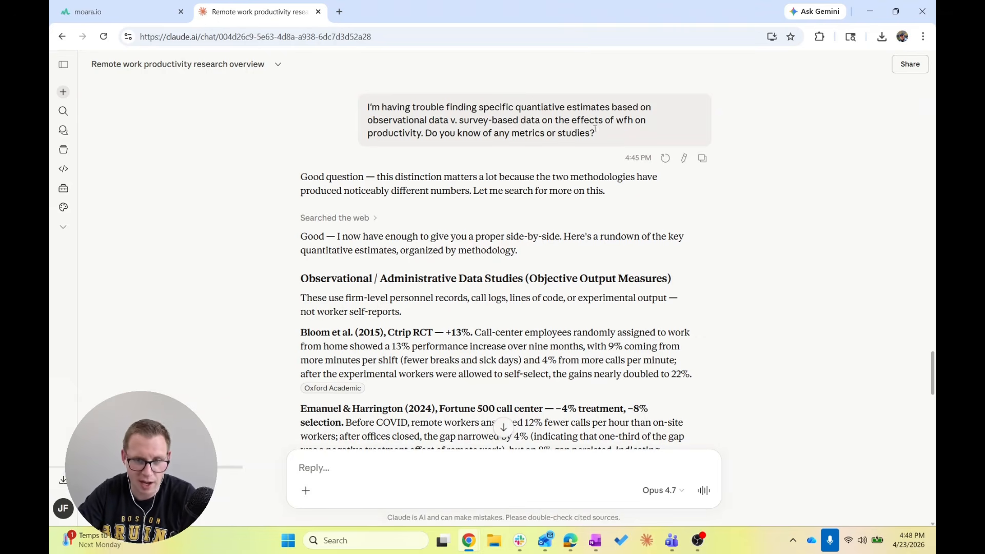
Step: Read Claude's list of observational and administrative data studies, examining each study's setting and productivity estimate
scroll(525, 132, down, 4)
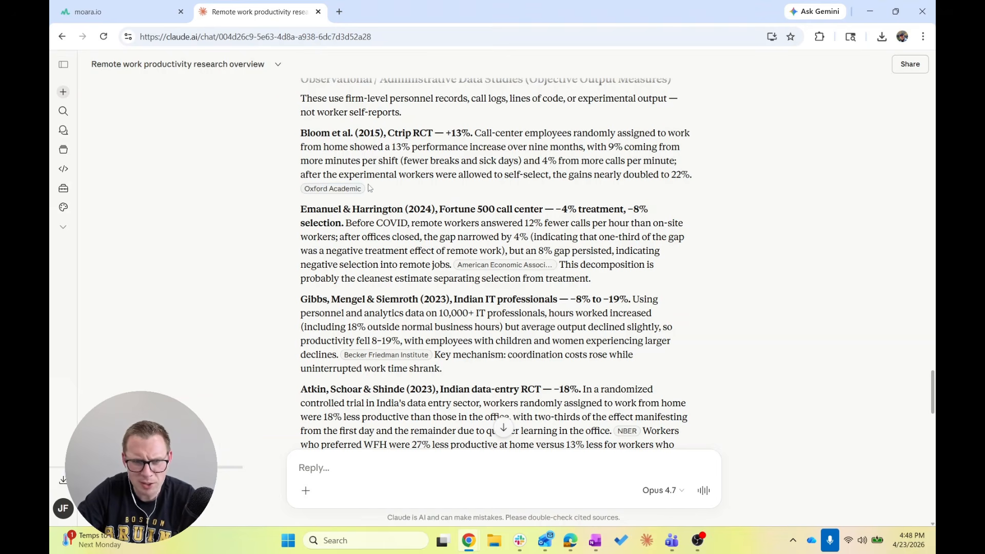
scroll(407, 158, down, 2)
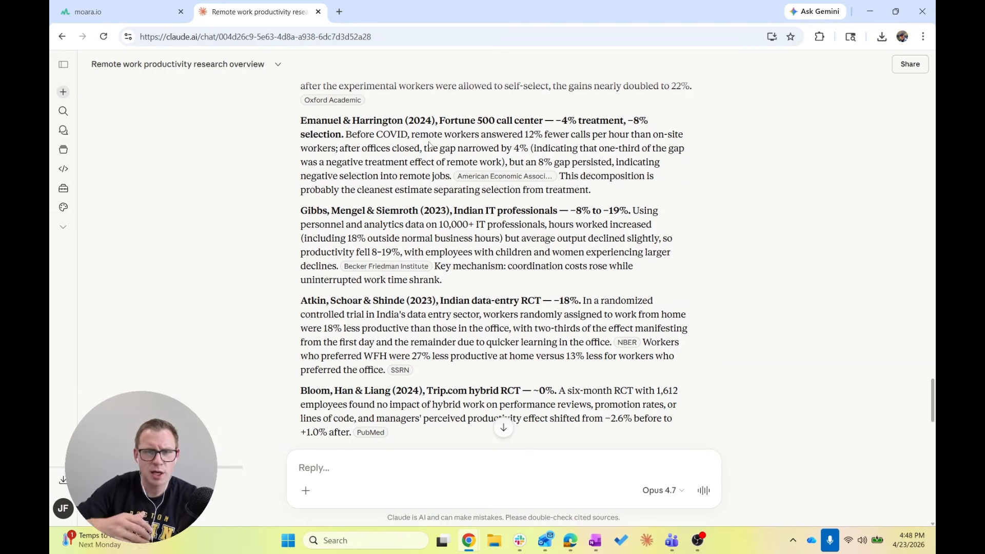
scroll(430, 146, down, 1)
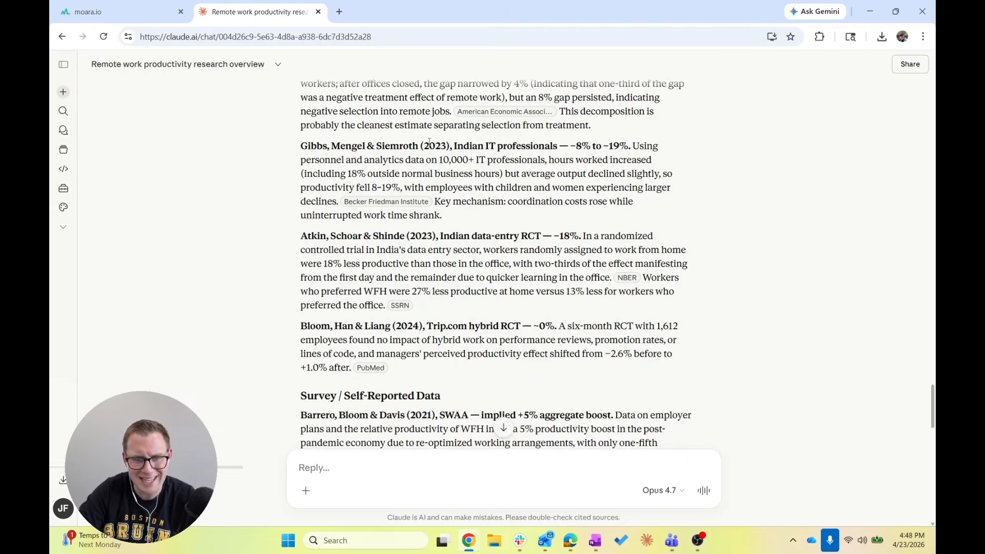
scroll(529, 145, down, 1)
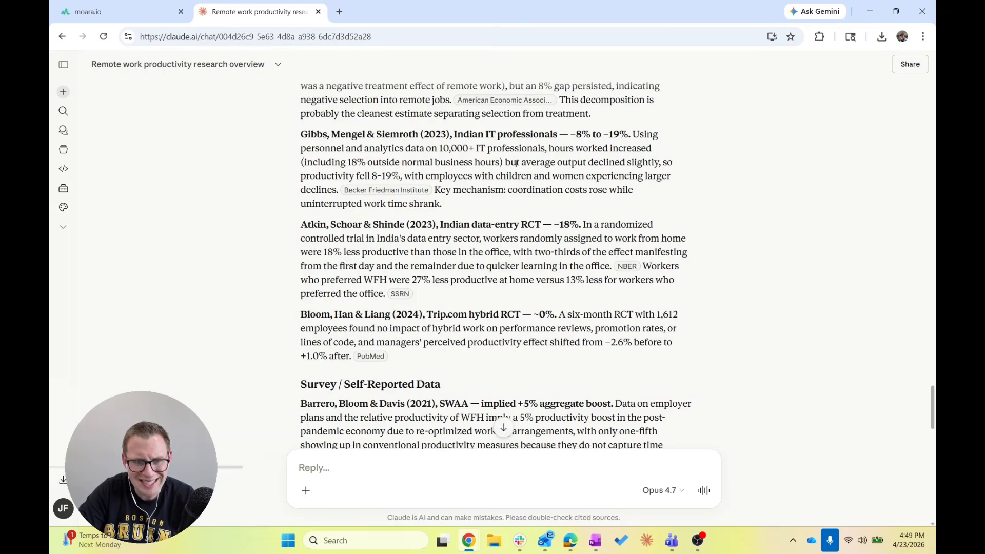
scroll(516, 163, down, 1)
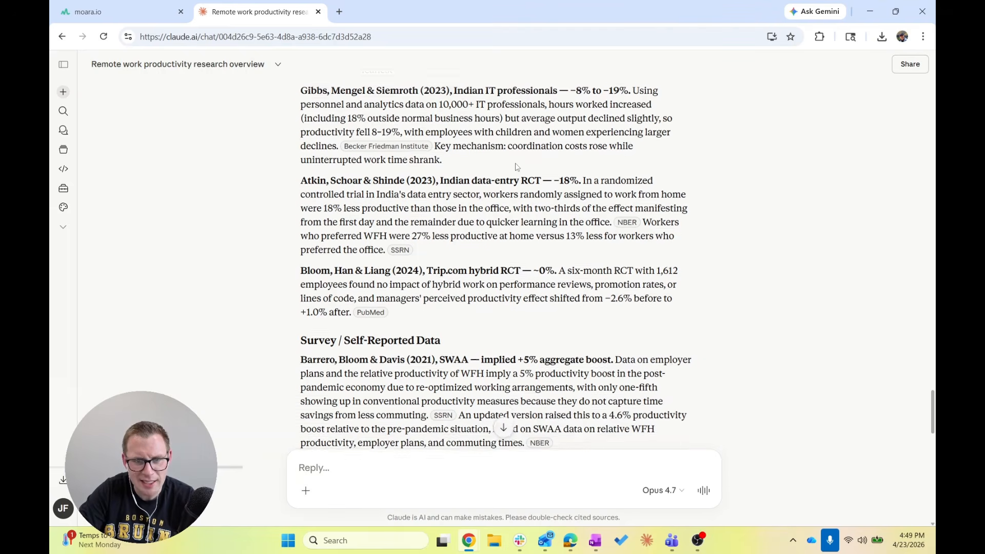
scroll(517, 167, down, 1)
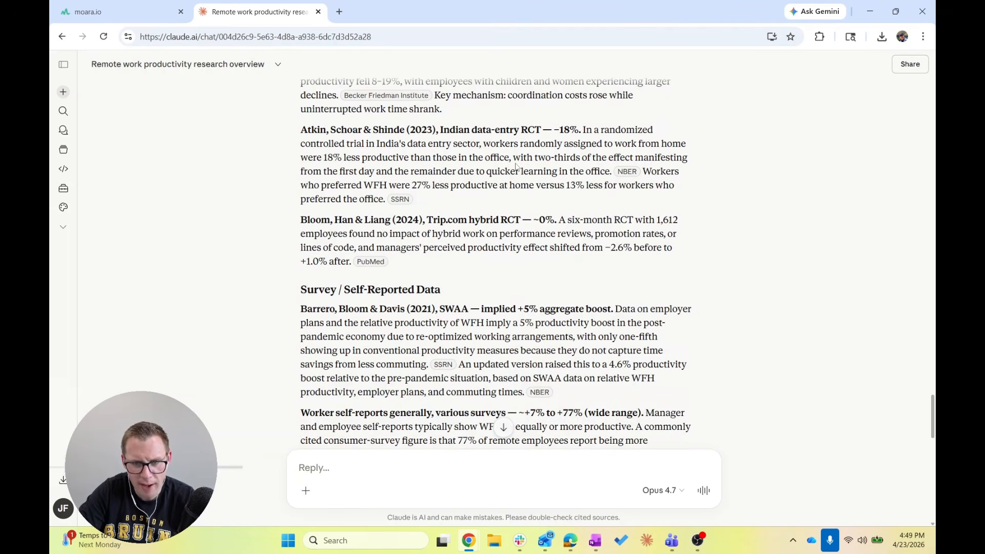
scroll(280, 171, down, 1)
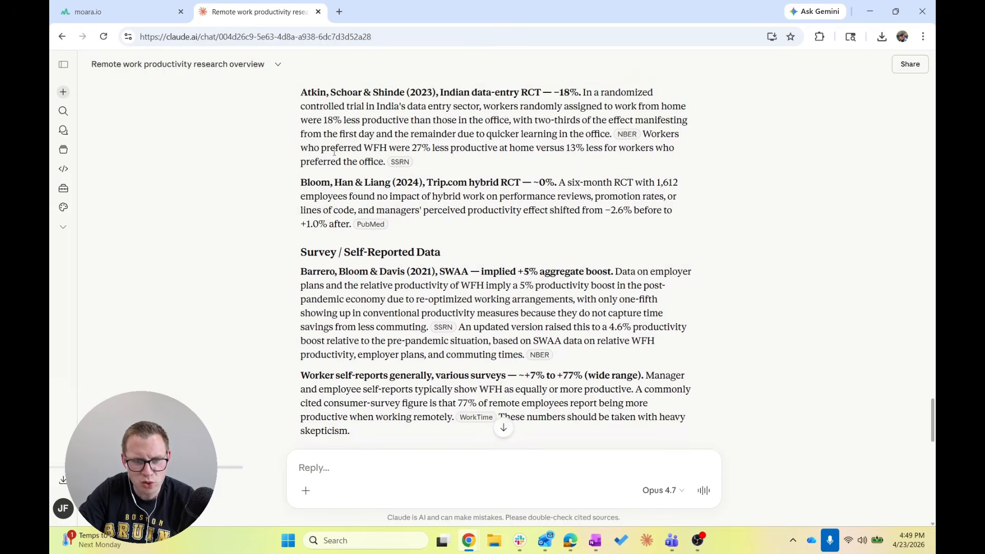
scroll(279, 171, down, 1)
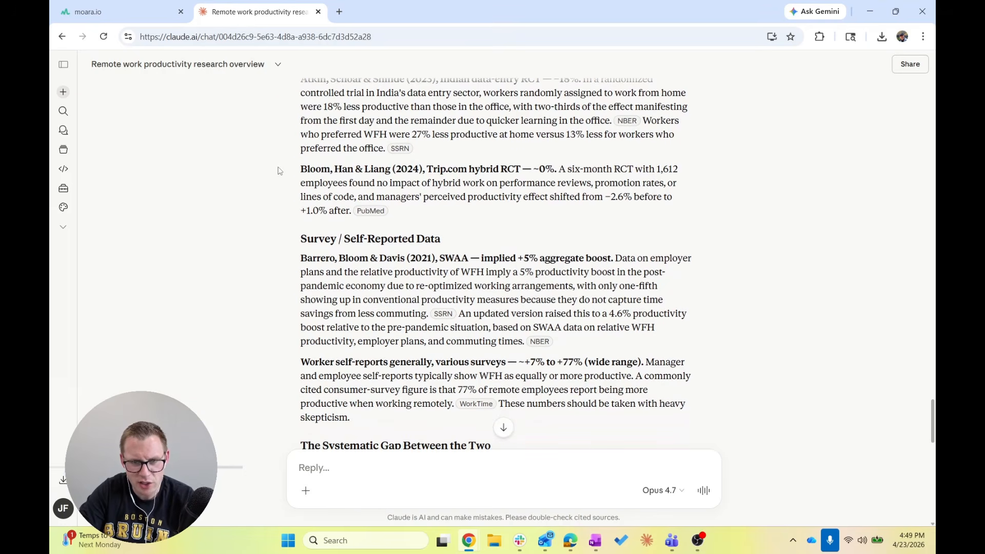
scroll(280, 171, up, 1)
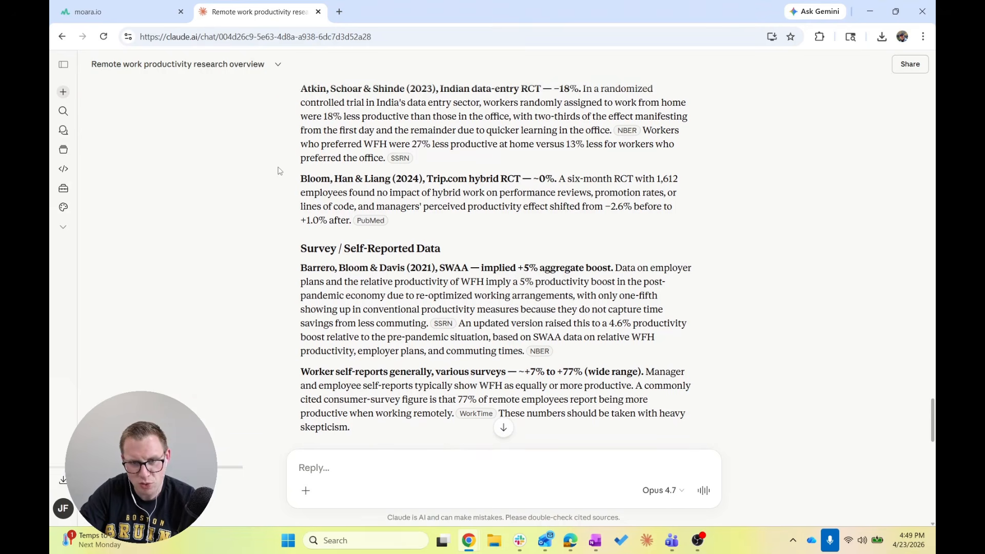
Step: Read Claude's Survey / Self-Reported Data section on aggregate and worker-reported productivity estimates
scroll(279, 171, down, 3)
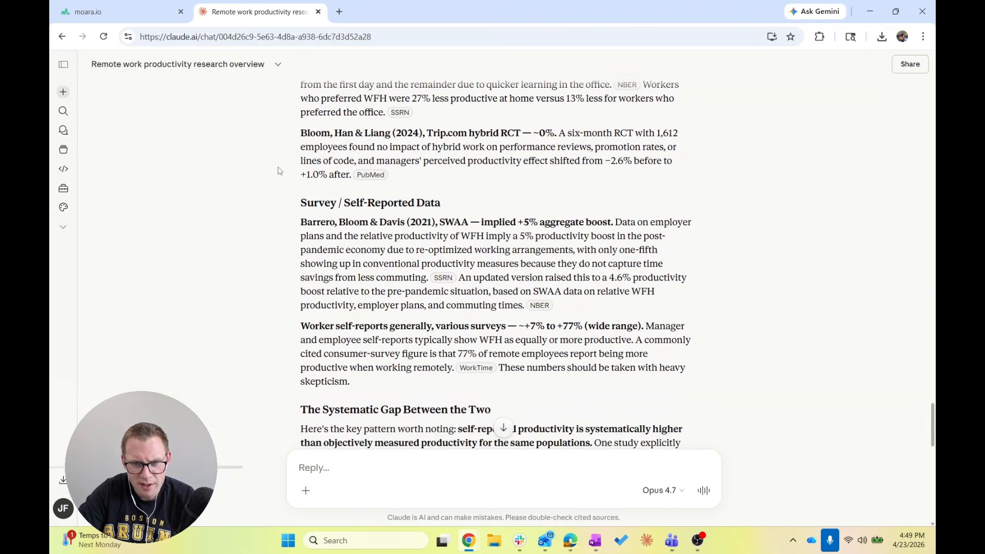
scroll(280, 171, down, 2)
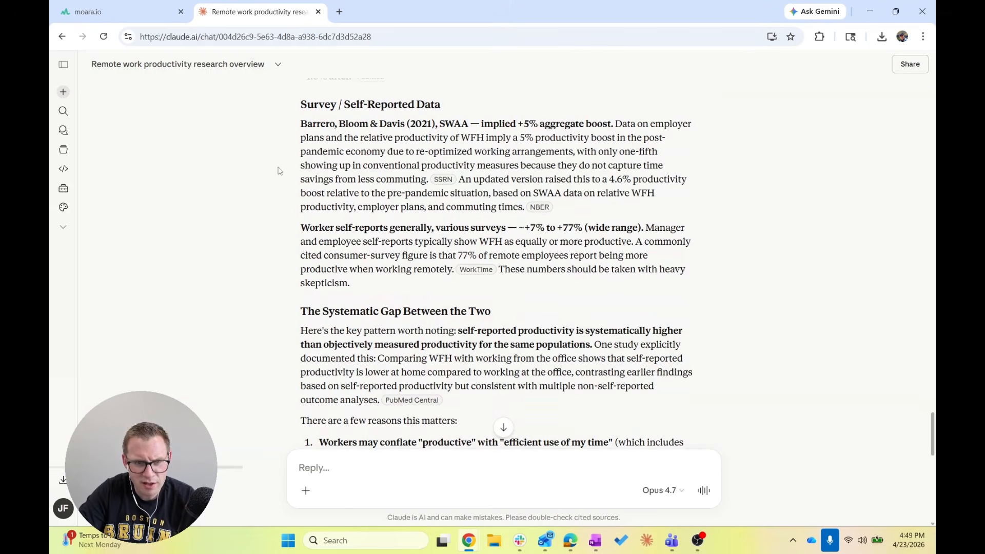
scroll(280, 171, down, 2)
scroll(280, 170, up, 1)
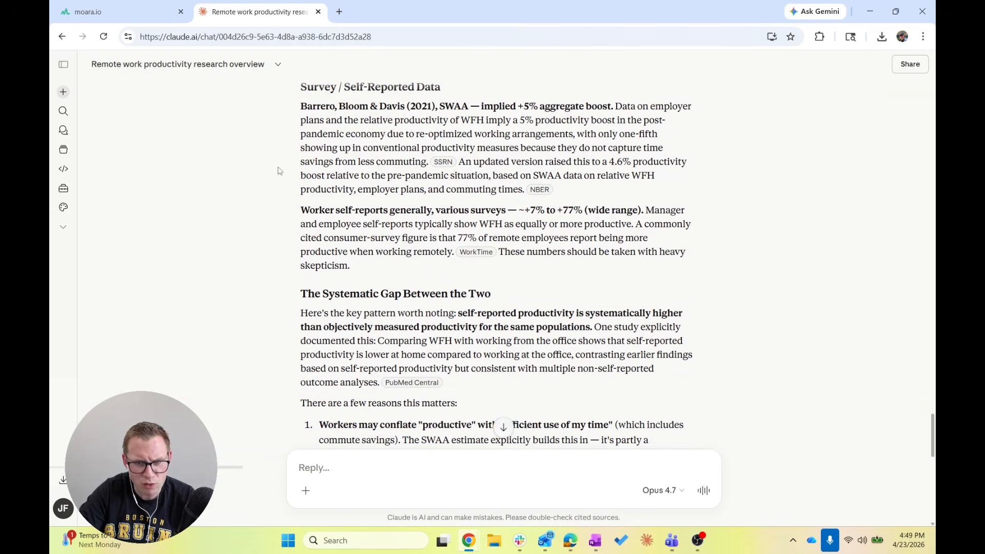
scroll(526, 100, down, 5)
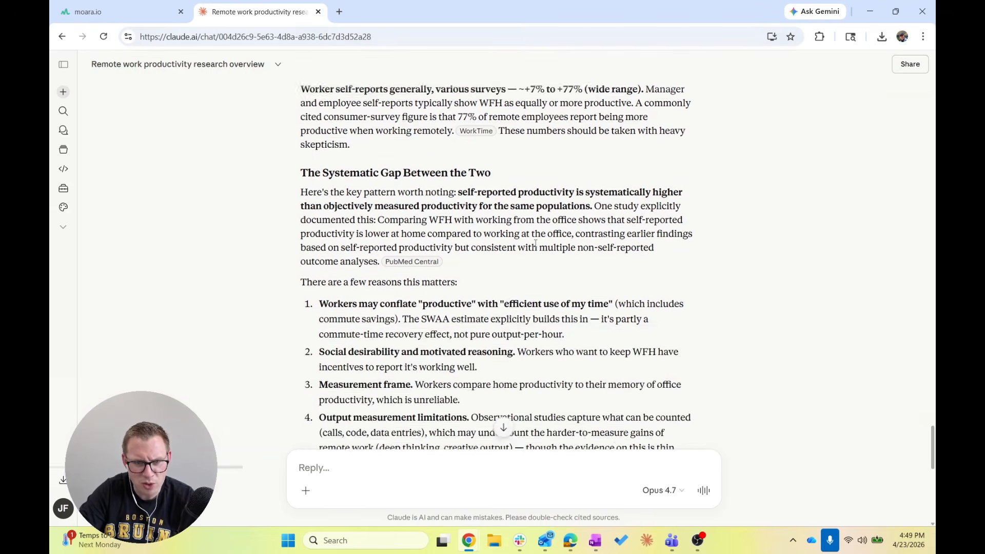
Step: Mark part of "The Systematic Gap Between the Two" while reading, clear the selection, and review the reasons self-reports differ from objective measures
drag(302, 109, 762, 314)
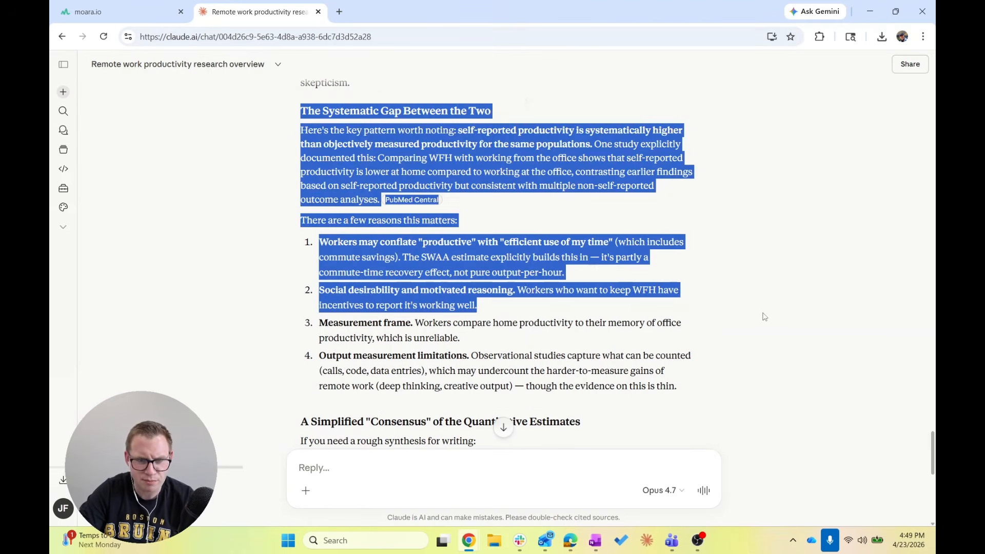
click(788, 248)
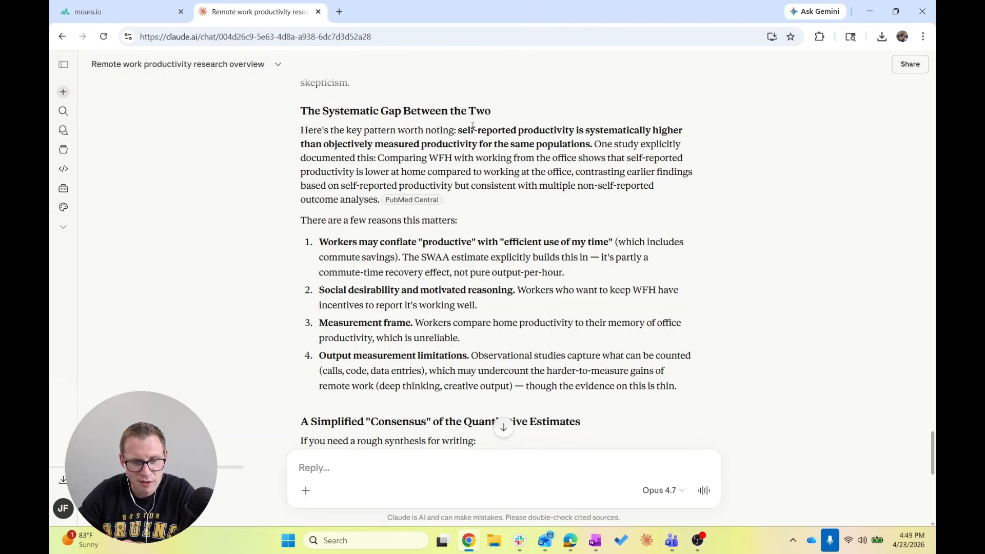
scroll(473, 125, down, 2)
scroll(407, 164, down, 1)
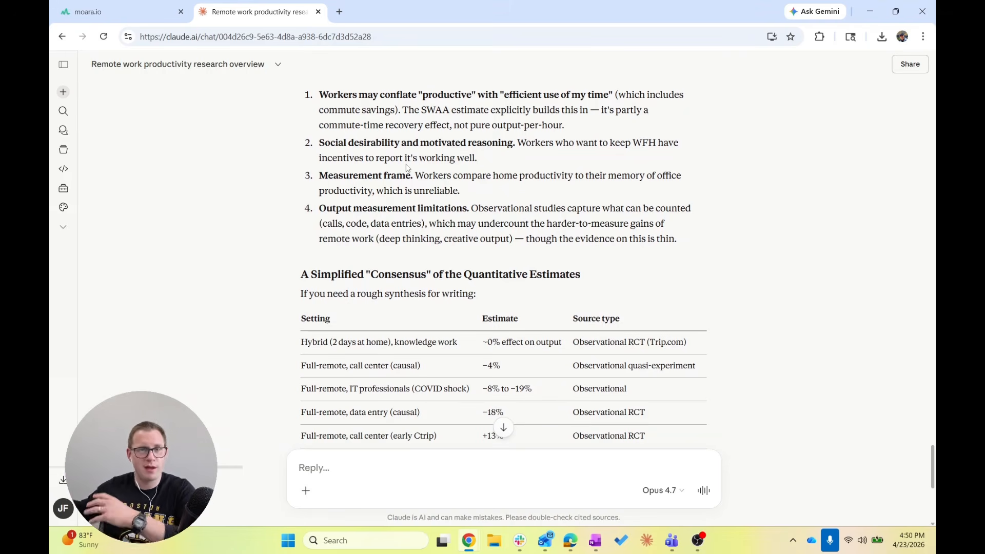
Step: Examine the table of consensus estimates, marking the "Aggregate economy (self-report)" row temporarily, and read the closing summary of the literature
scroll(407, 168, down, 3)
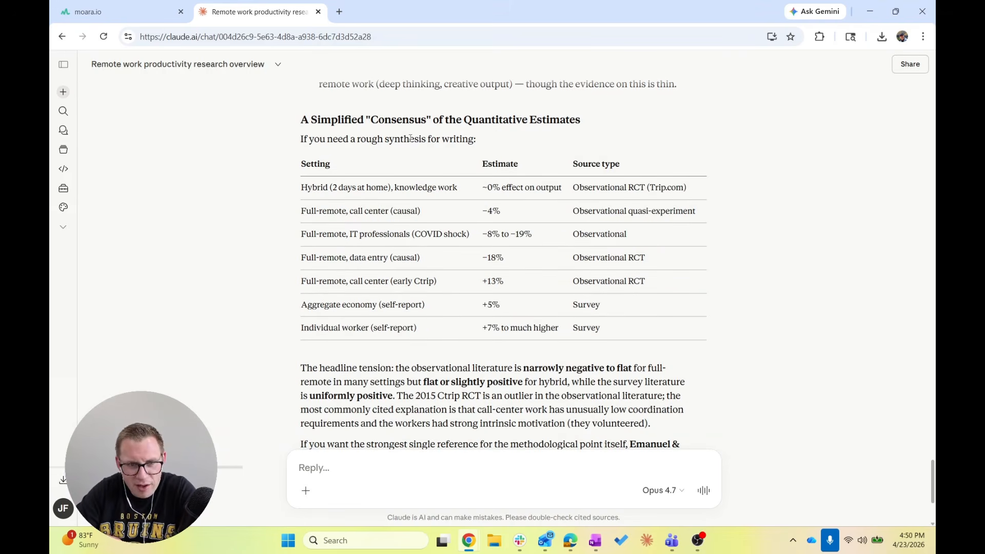
scroll(411, 157, down, 1)
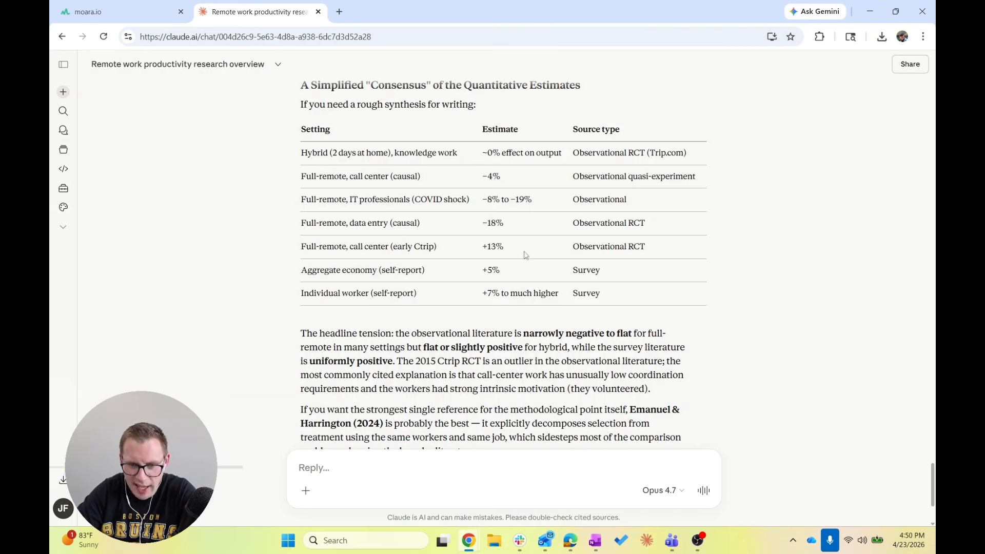
drag(306, 271, 644, 280)
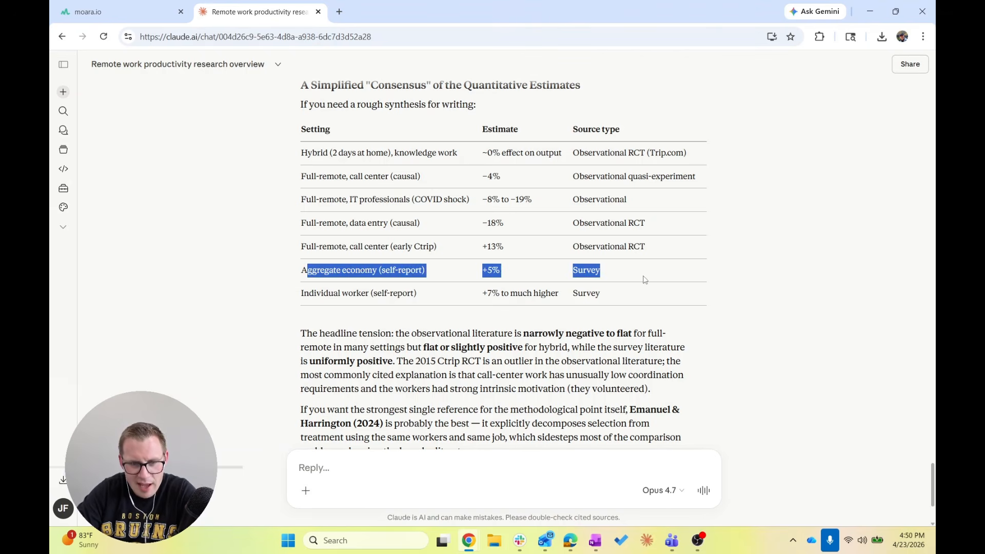
click(403, 290)
drag(297, 275, 311, 270)
click(408, 269)
scroll(406, 269, down, 3)
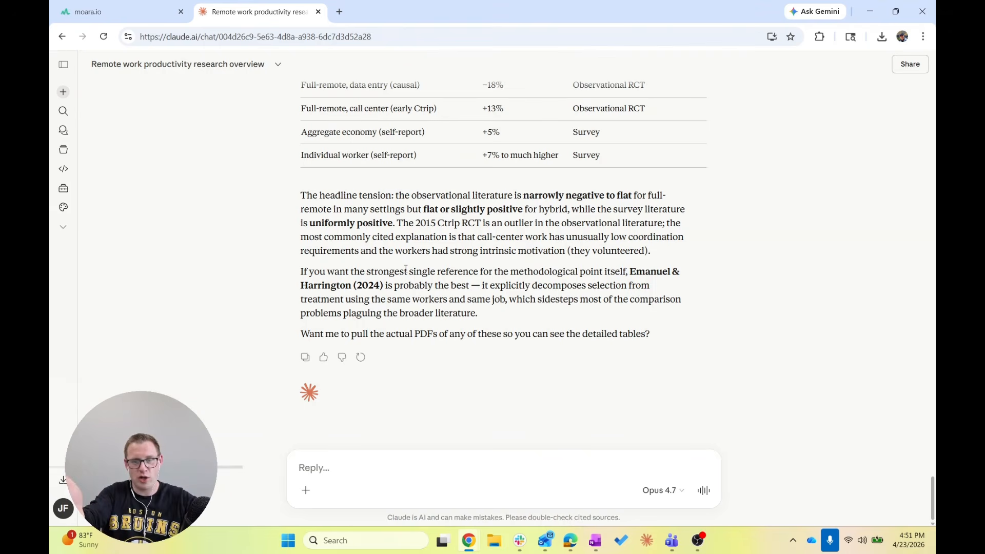
scroll(406, 269, up, 3)
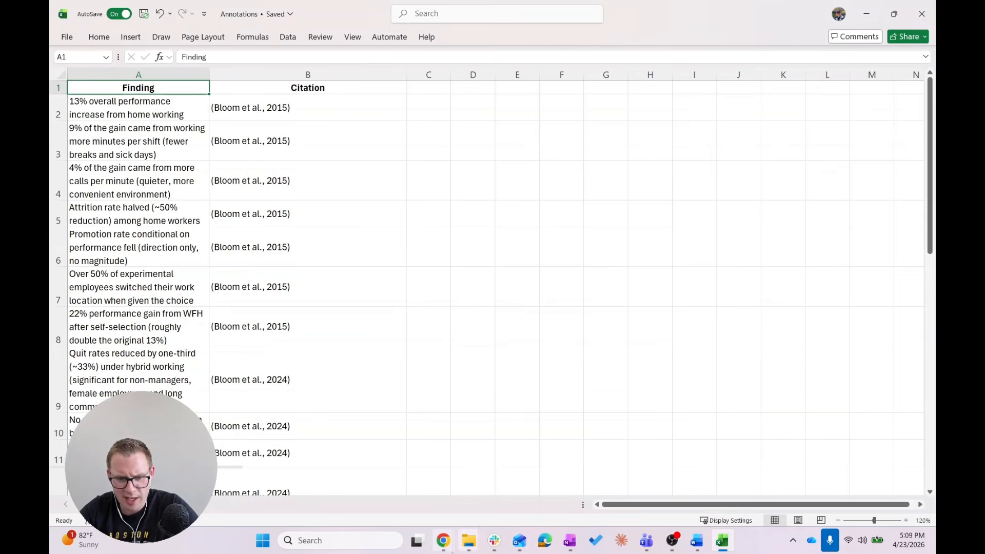
Step: Switch to the moara.io window to check the APA reference list, and return to the Annotations workbook in Excel
mouse_move(453, 552)
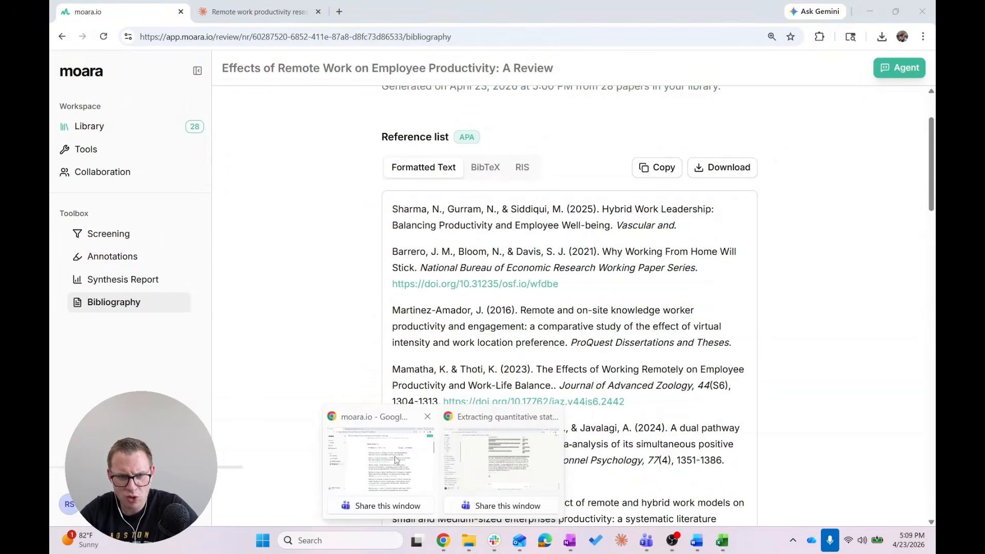
click(377, 475)
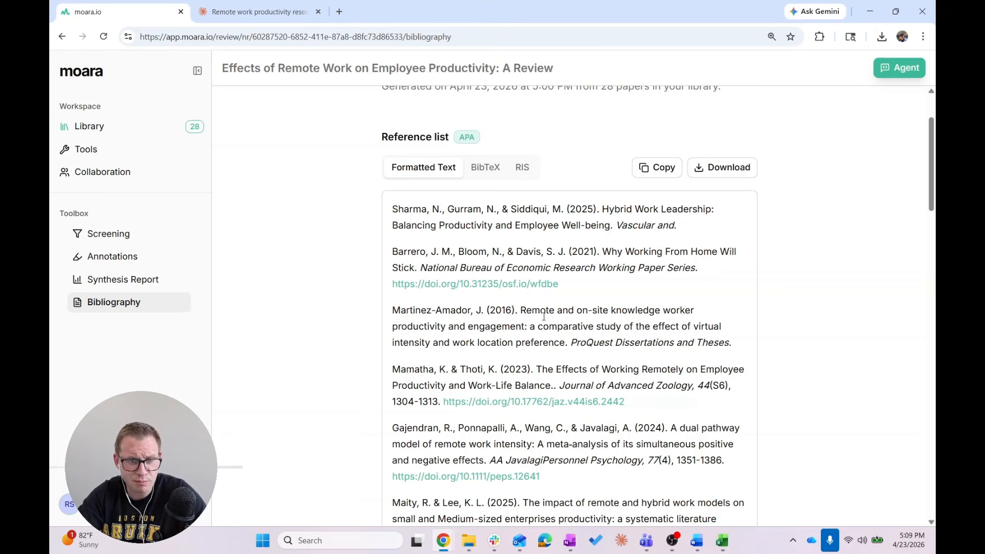
key(alt+Tab)
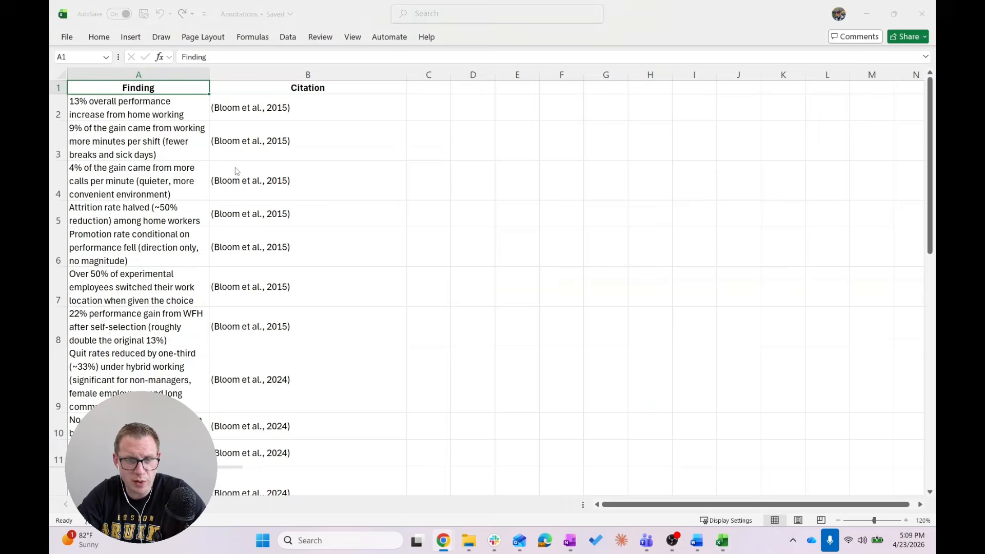
Step: Widen the Finding column and review the extracted findings with their citations down the sheet
key(Right)
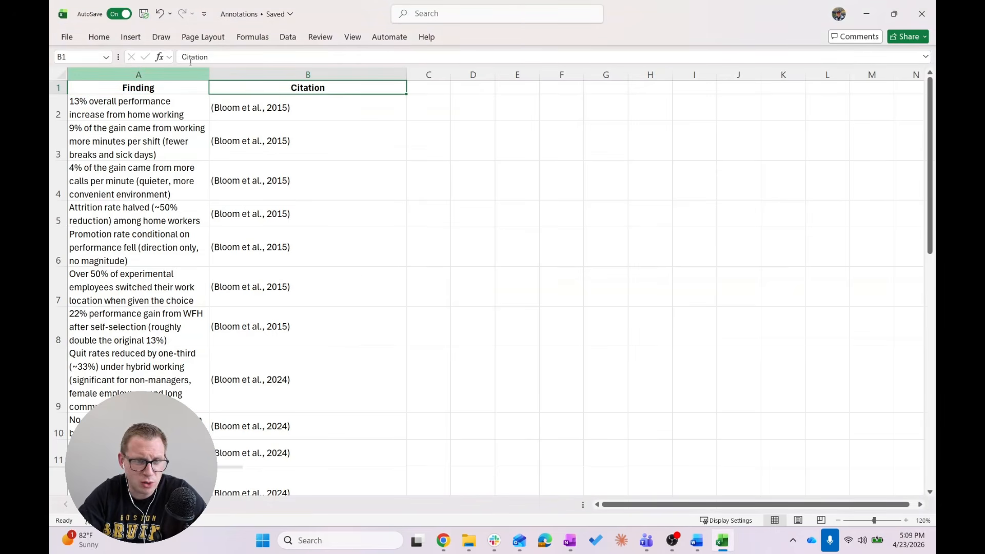
drag(209, 72, 308, 72)
scroll(306, 255, down, 5)
scroll(306, 256, up, 5)
scroll(194, 206, down, 10)
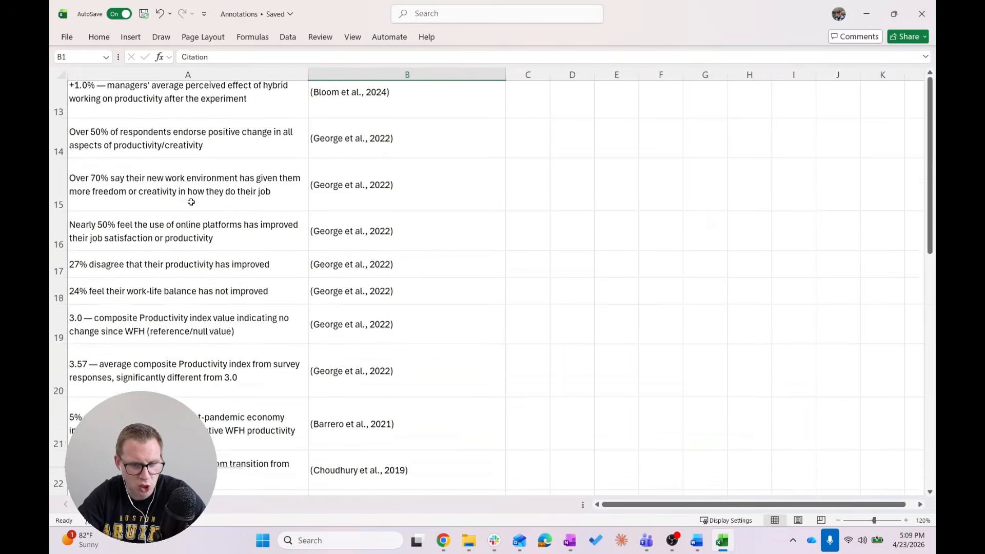
Step: Look through the extracted findings and their citations again, ending at the first rows of the sheet
scroll(193, 203, up, 8)
scroll(190, 202, down, 1)
scroll(194, 202, down, 5)
scroll(192, 201, up, 7)
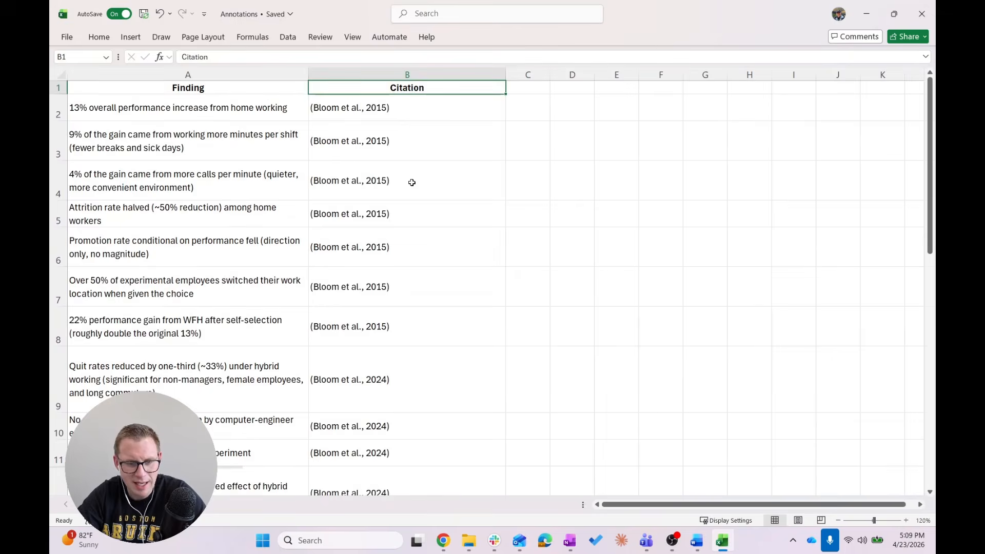
Step: Glance at the APA reference list in the moara.io window and switch to the literature review document in Word
key(alt+Tab)
key(alt+Tab)
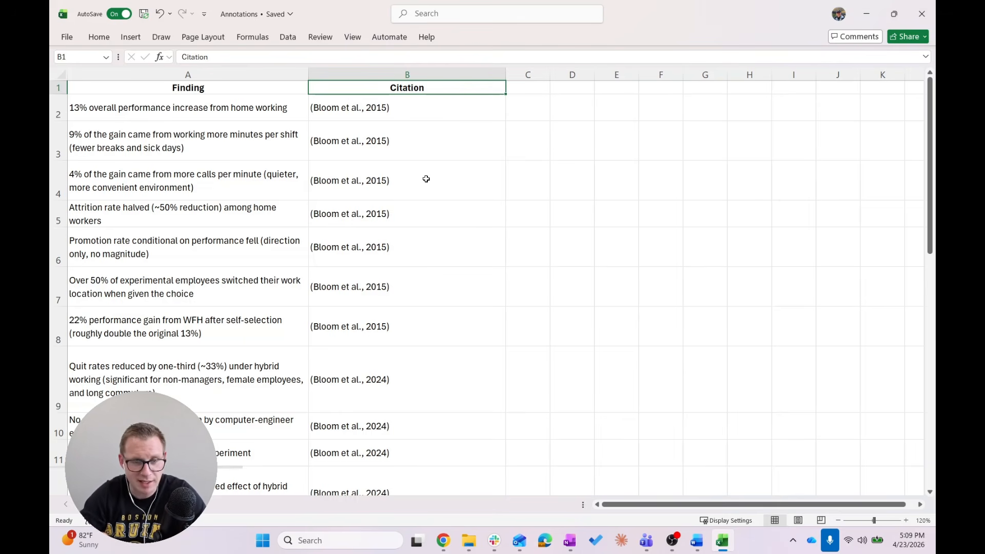
key(alt+Tab)
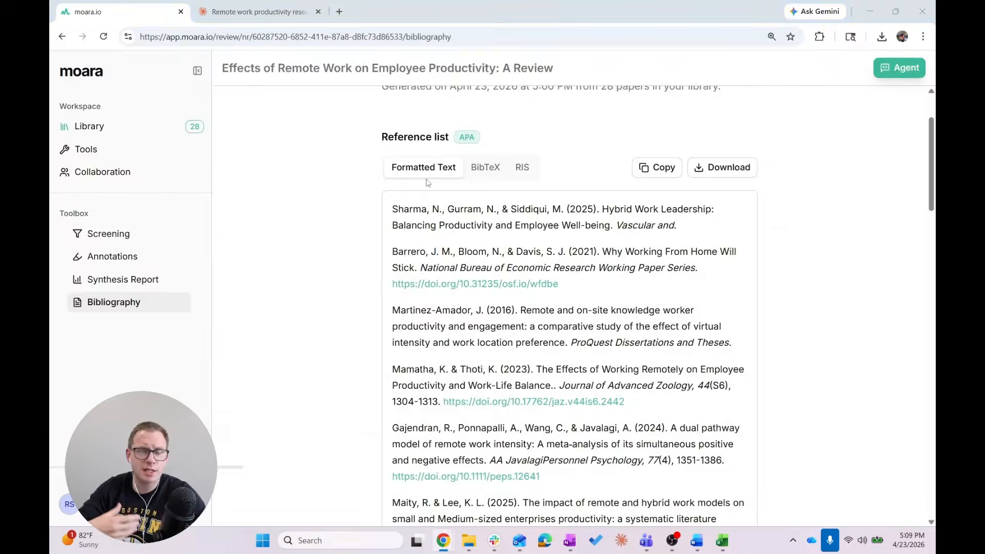
key(alt+Tab)
key(alt+Tab)
key(alt+Tab)
key(alt+Tab)
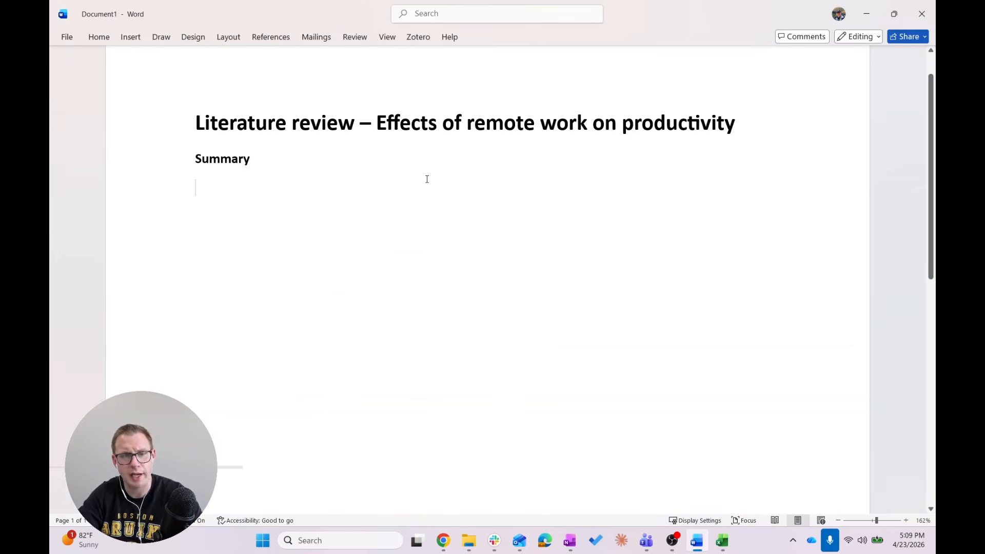
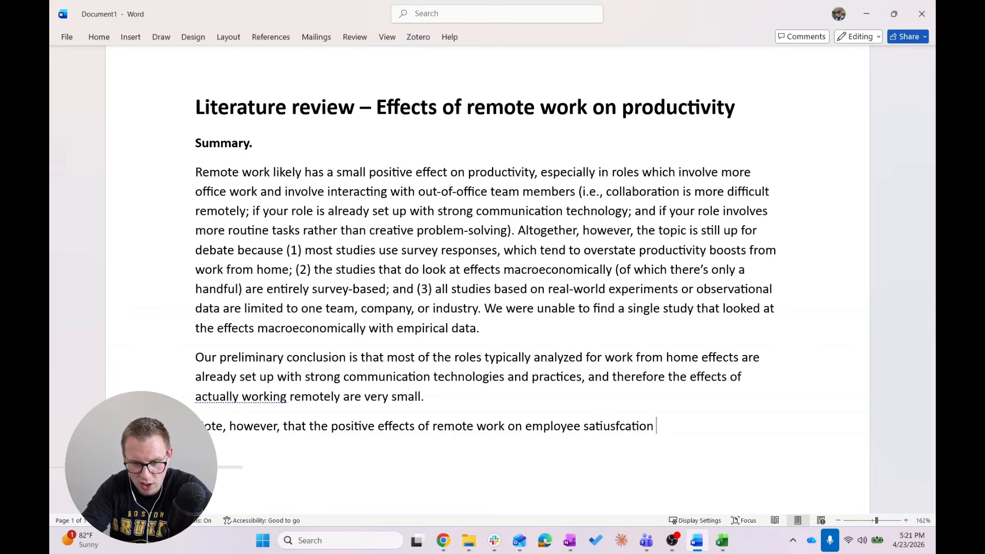
Step: Complete the sentence about employee satisfaction with "are clearer and better-studied."
text(aere)
key(BackSpace)
key(BackSpace)
key(BackSpace)
key(BackSpace)
key(BackSpace)
key(BackSpace)
text(leare)
text(r and better-st)
text(udies.)
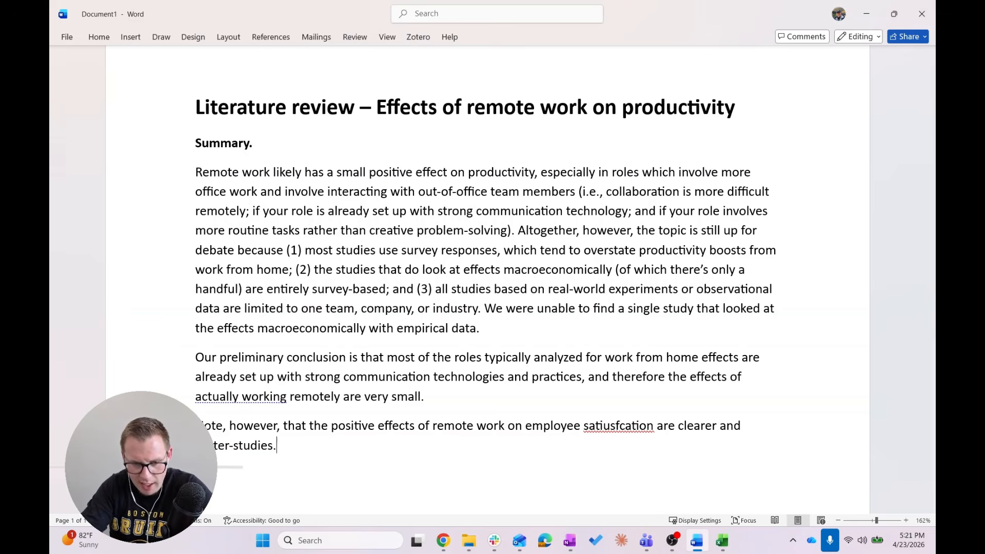
key(BackSpace)
key(BackSpace)
text(d.)
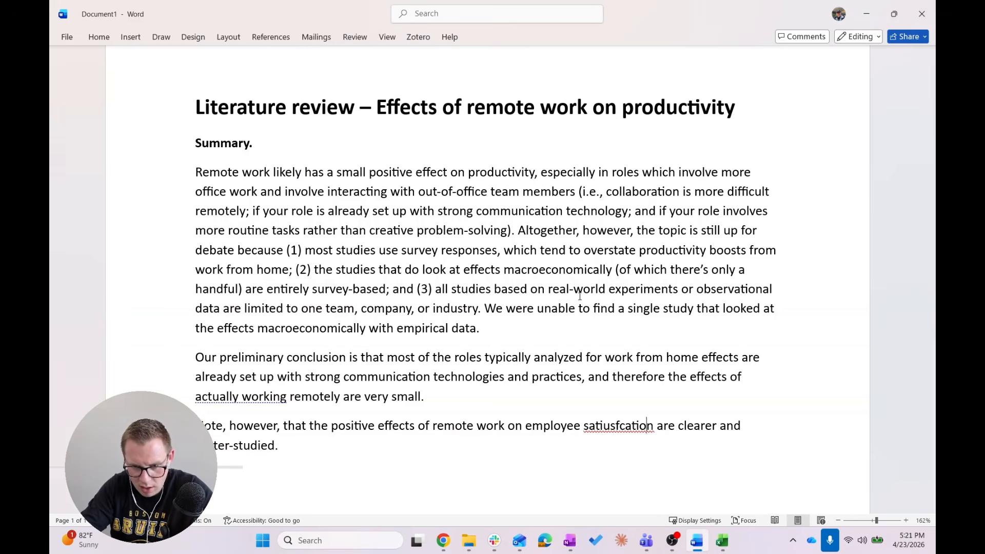
Step: Correct the misspelled word after "employee" in the last paragraph to "satisfaction"
key(Left)
key(Left)
key(BackSpace)
key(Right)
key(Right)
text(a)
key(Right)
key(Delete)
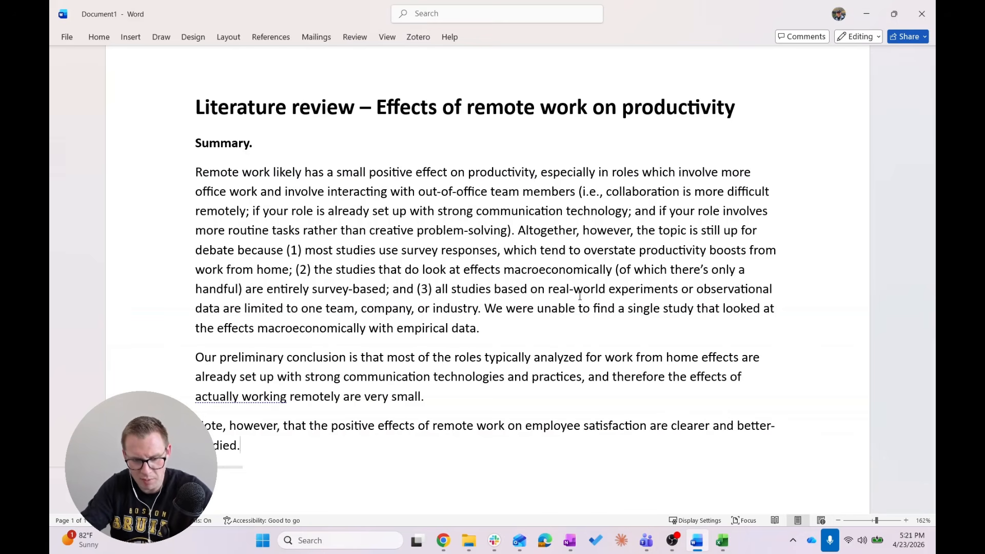
Step: Replace the period after "better-studied" with an opening parenthesis and the text "therefore, on a net basis, we expect"
key(BackSpace)
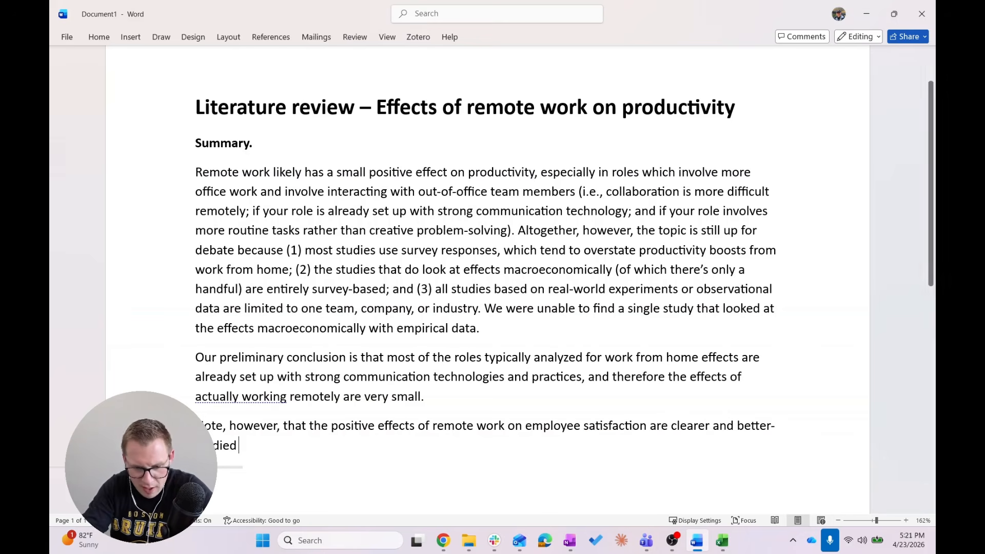
text((thereforte,)
key(BackSpace)
key(BackSpace)
key(BackSpace)
key(BackSpace)
key(BackSpace)
text(re)
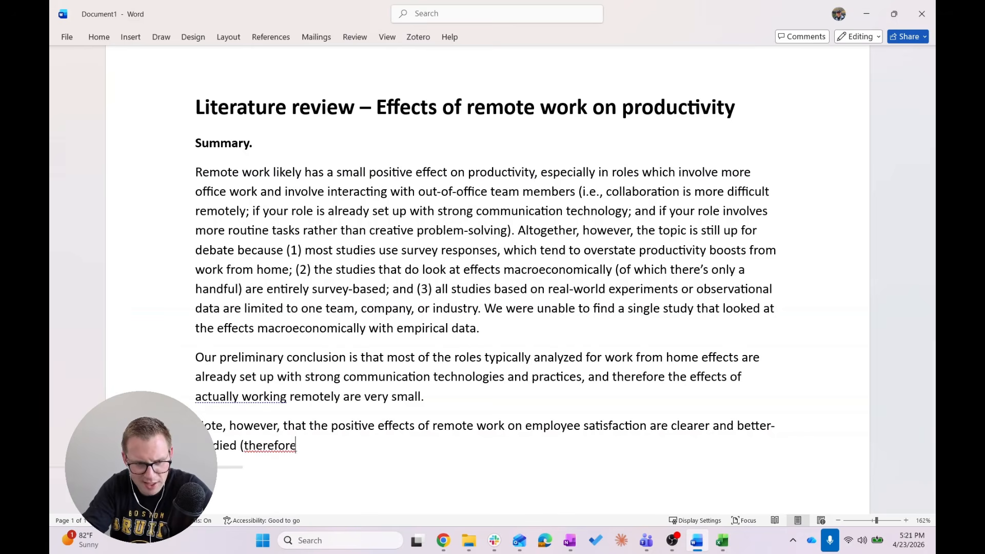
text(, on a net)
text( basisl.)
key(BackSpace)
key(BackSpace)
text(, w)
text(e intialexpect)
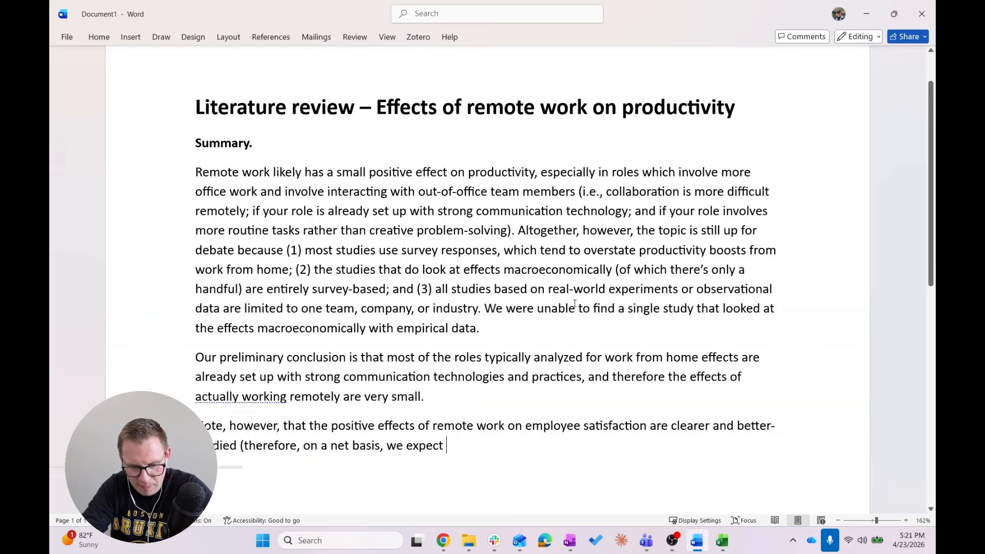
Step: Insert "initially" before "expect" and continue the parenthetical with "some remote work to be a positive)"
text( some rem)
text(oate)
key(ctrl+Left)
key(ctrl+Left)
key(ctrl+Left)
text(initially)
key(ctrl+shift+Left)
text(remote work to be )
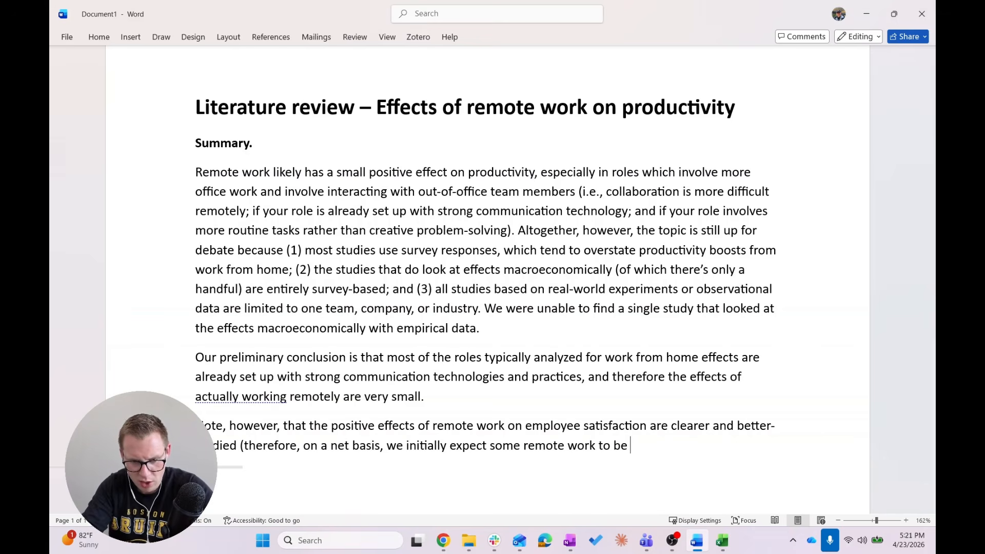
text(a positive).)
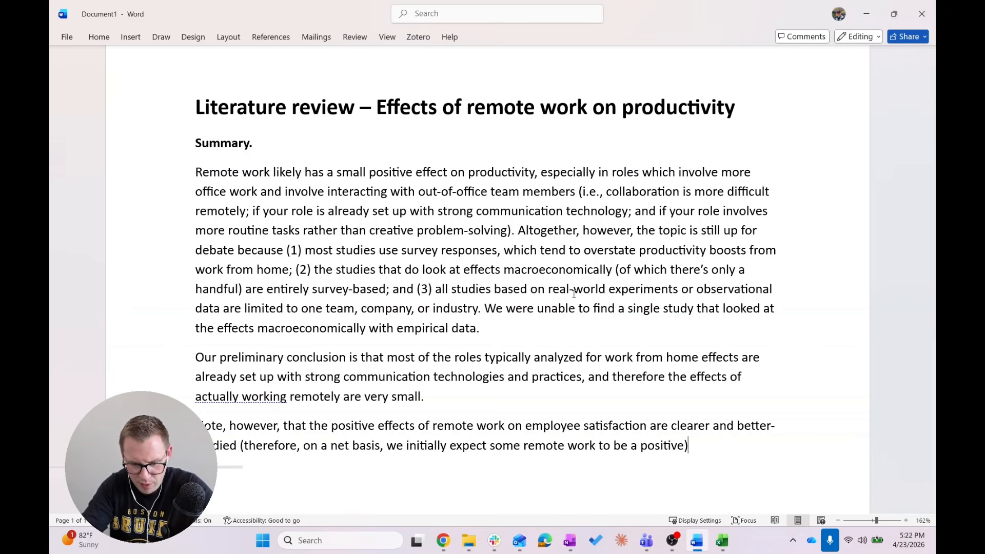
Step: Remove the parentheses, end the first sentence after "better-studied" with a period, and capitalize "Therefore" to start a new sentence
key(BackSpace)
key(BackSpace)
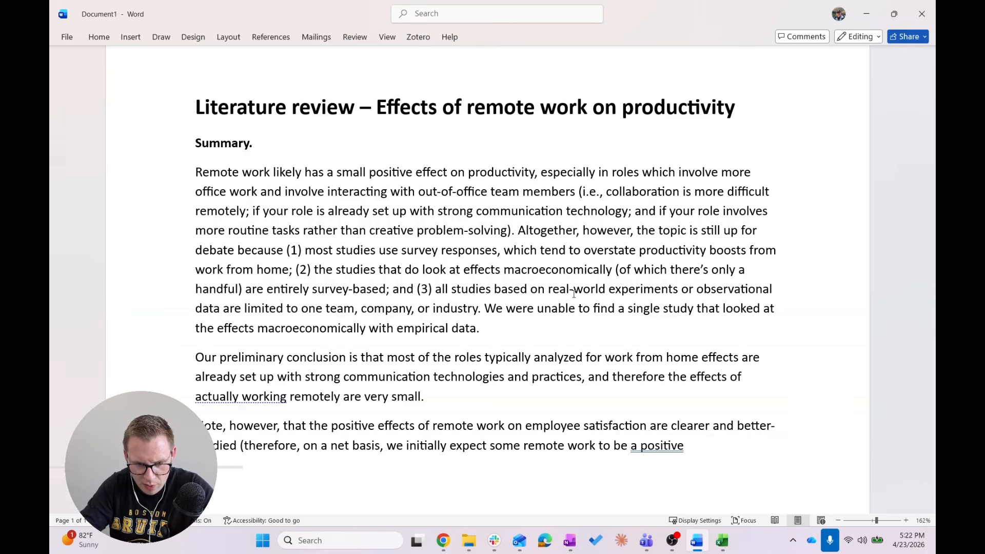
key(Delete)
key(Delete)
text(.)
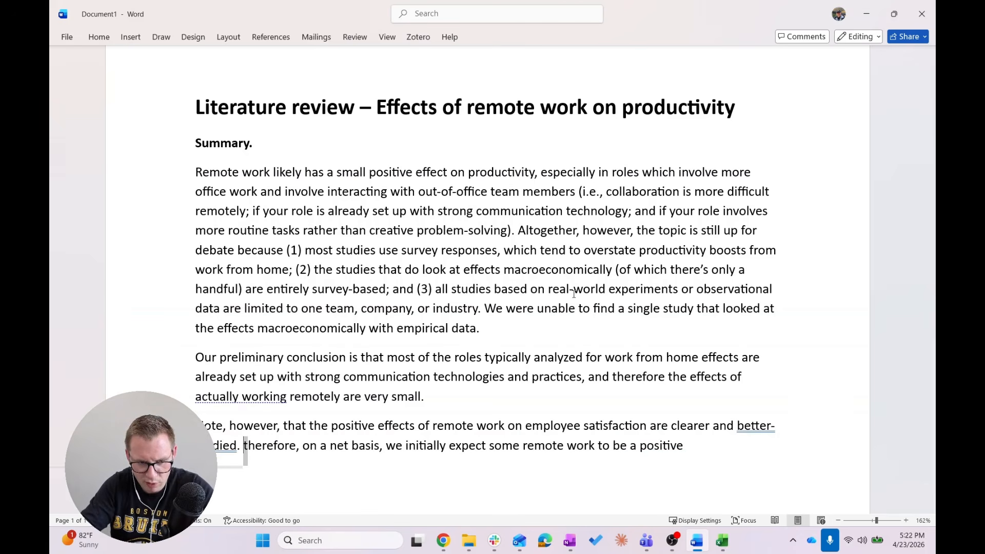
key(End)
key(ctrl+Up)
key(ctrl+Up)
key(ctrl+Right)
key(Down)
key(Down)
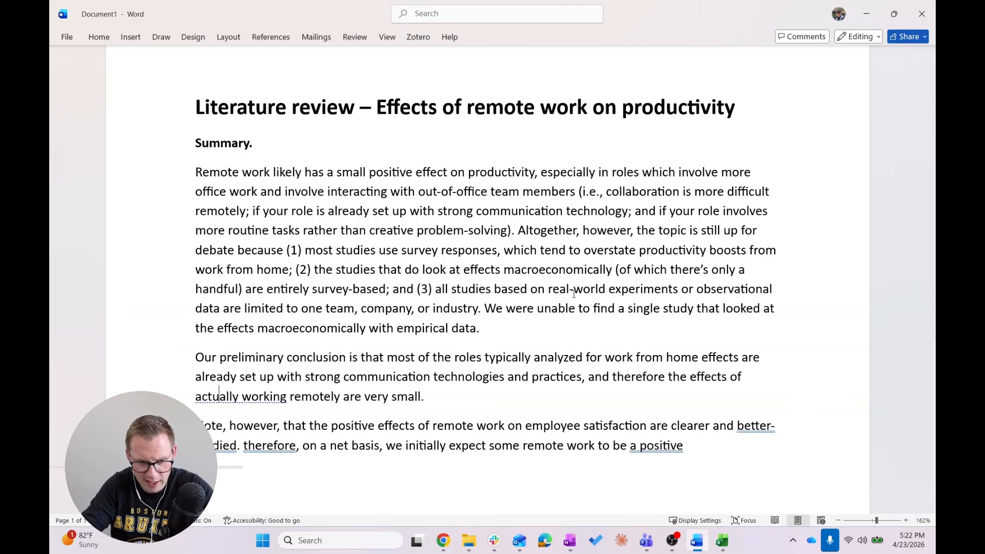
key(shift+Right)
text(T)
key(End)
Step: End the sentence after "a positive" with a period and start another with "Some evidence indicates that"
text(. Some evidence)
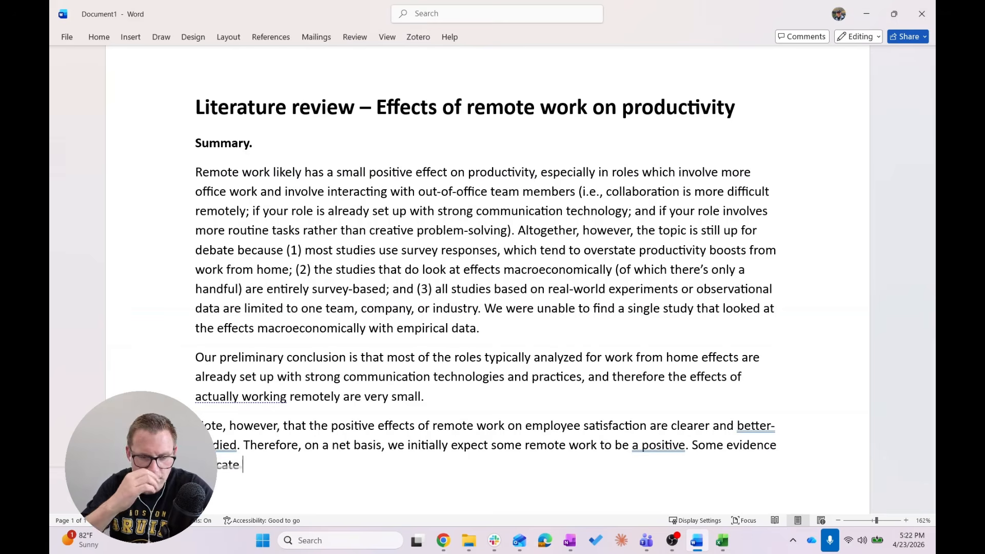
key(ctrl+Left)
key(ctrl+Left)
key(ctrl+Left)
key(ctrl+Right)
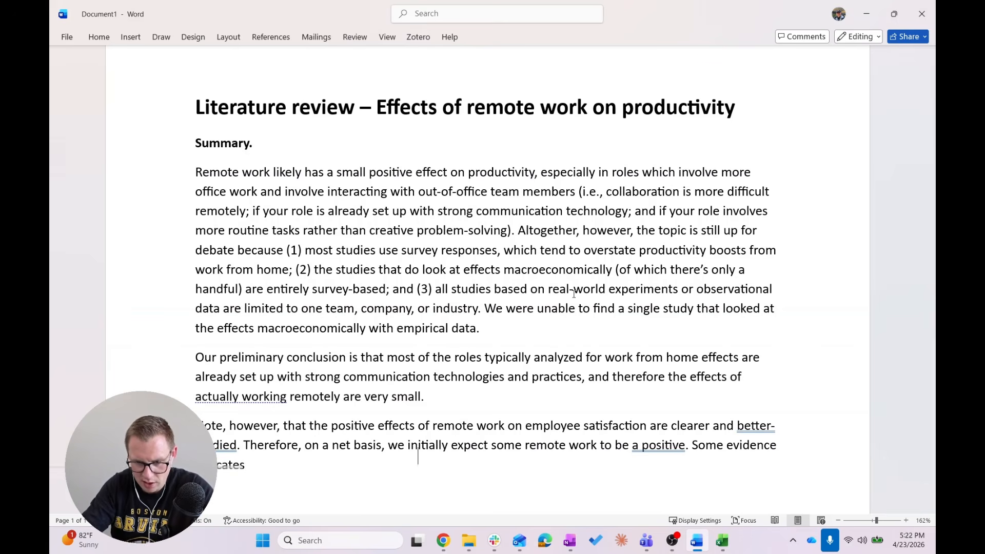
key(ctrl+Right)
key(ctrl+Left)
key(ctrl+shift+Right)
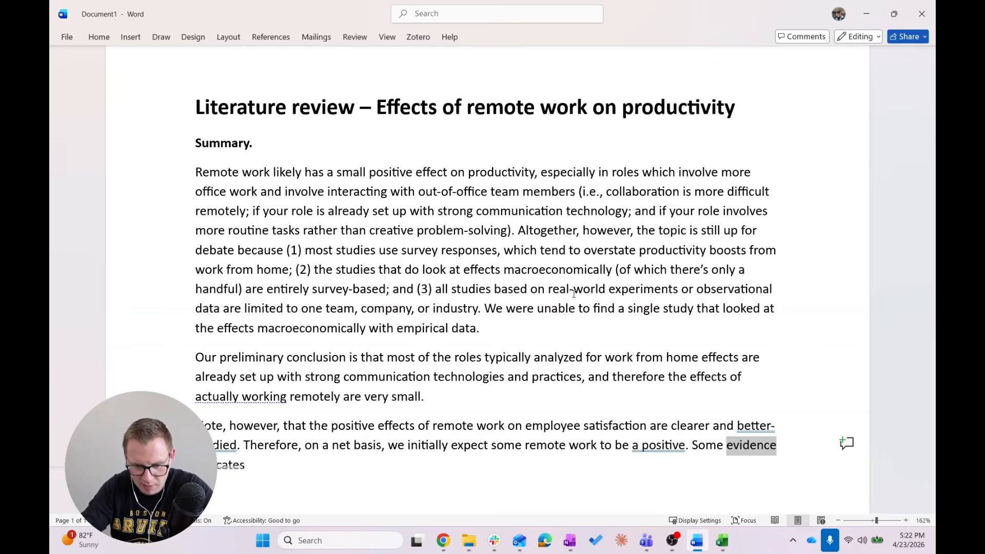
key(ctrl+End)
text(that )
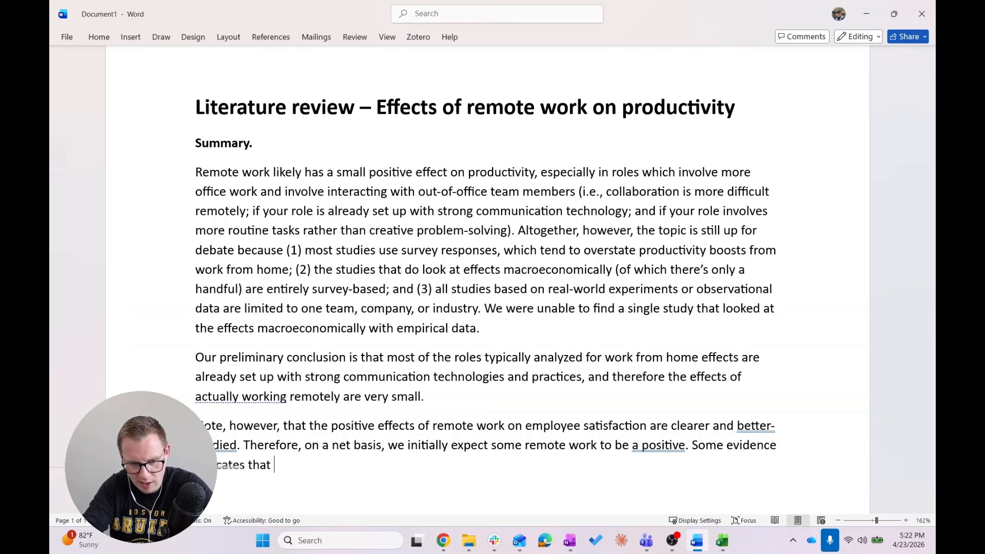
Step: Continue the last sentence with "a hybrid approach maximizes", correcting the spelling of the verb
text(a hybrid approach )
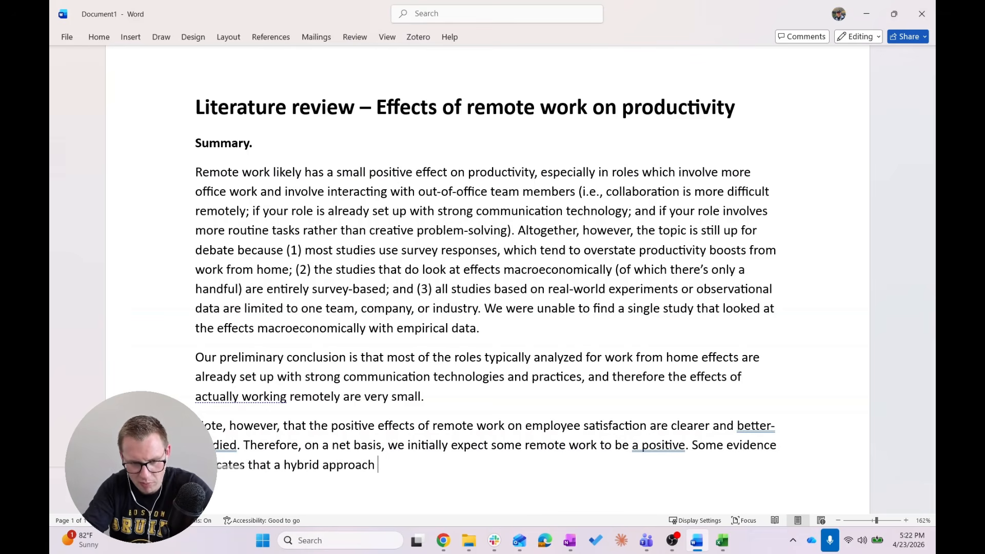
text(maxximizes)
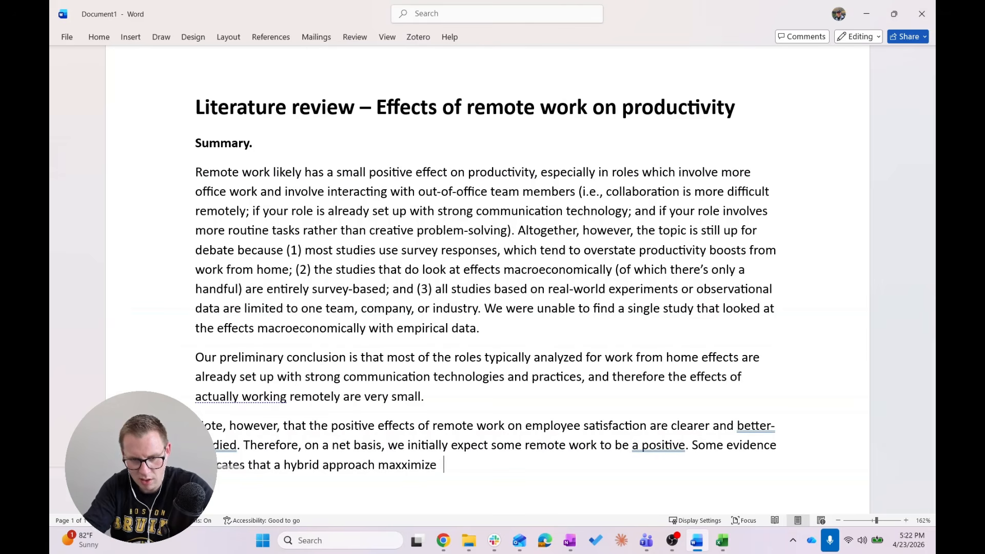
key(ctrl+Left)
key(Right)
key(Right)
key(Right)
key(BackSpace)
Step: Insert "Partly as a result," before "Some evidence" and make "some" lowercase
click(691, 444)
text(Partly as a )
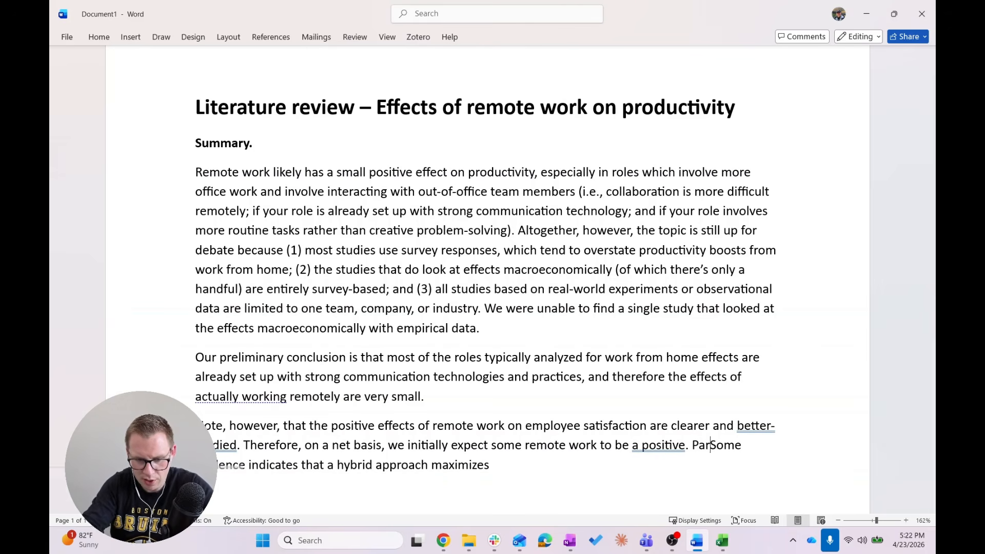
text(result,)
key(Delete)
text(s a)
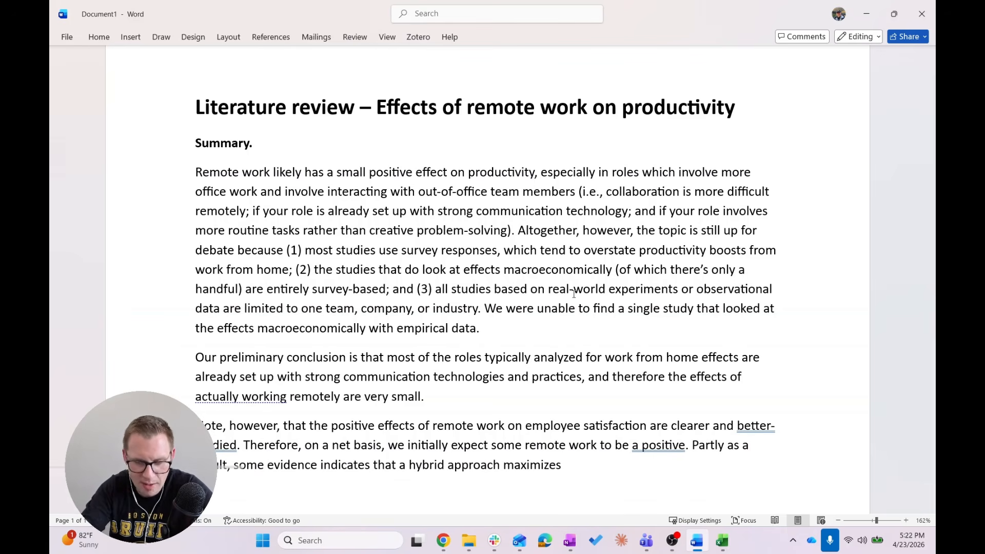
Step: Finish the last sentence with "productivity versus all in-person versus all-remote.", keeping a single hyphen in "in-person"
text( prod)
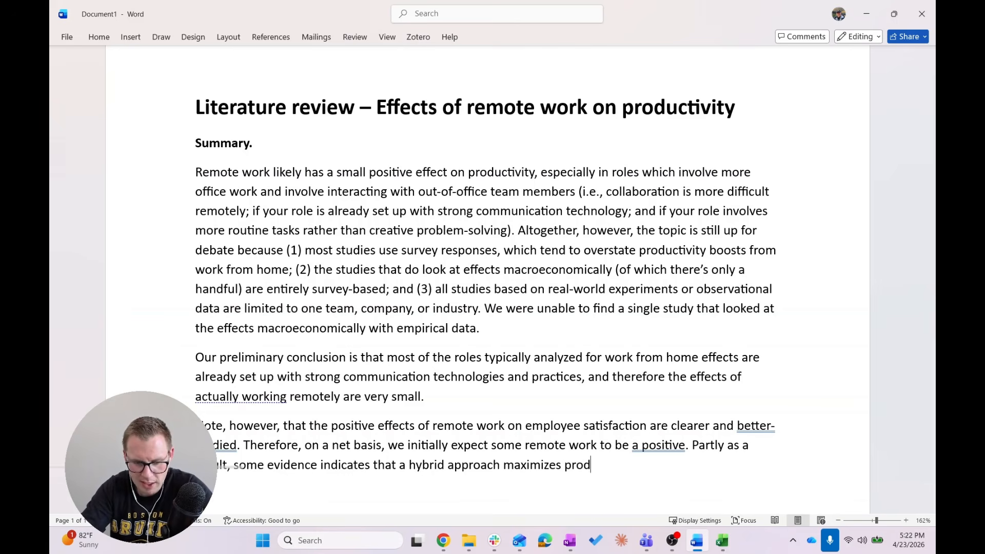
text(uctivity versus )
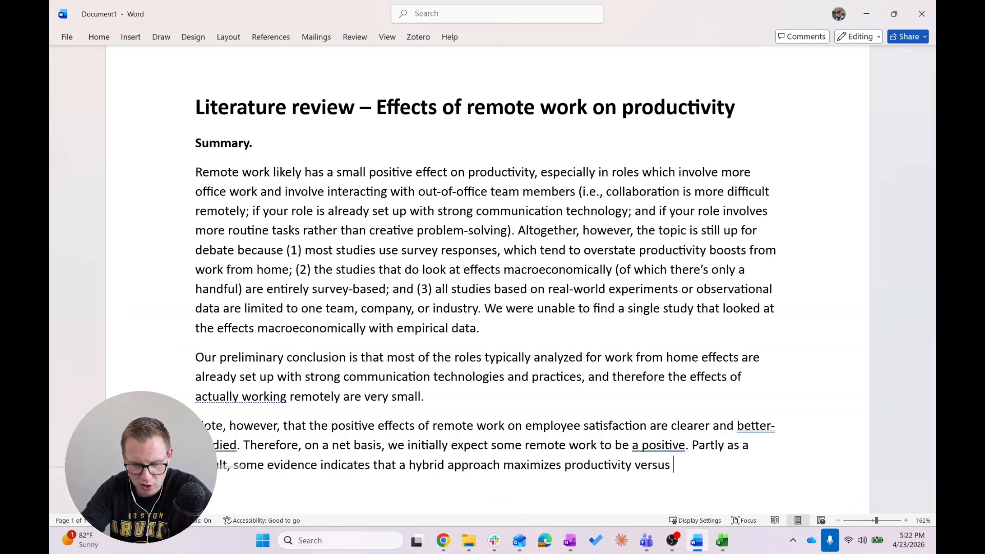
text(all in--p)
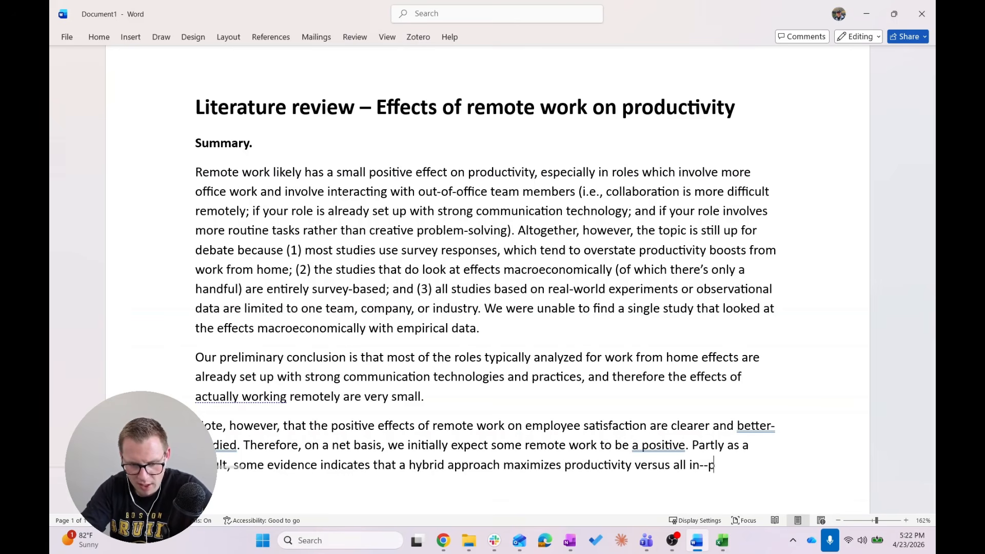
text(erson v.)
key(BackSpace)
key(BackSpace)
text(versus all-remote.)
key(ctrl+Left)
key(ctrl+Left)
key(shift+Left)
text(-)
key(Down)
scroll(574, 293, down, 1)
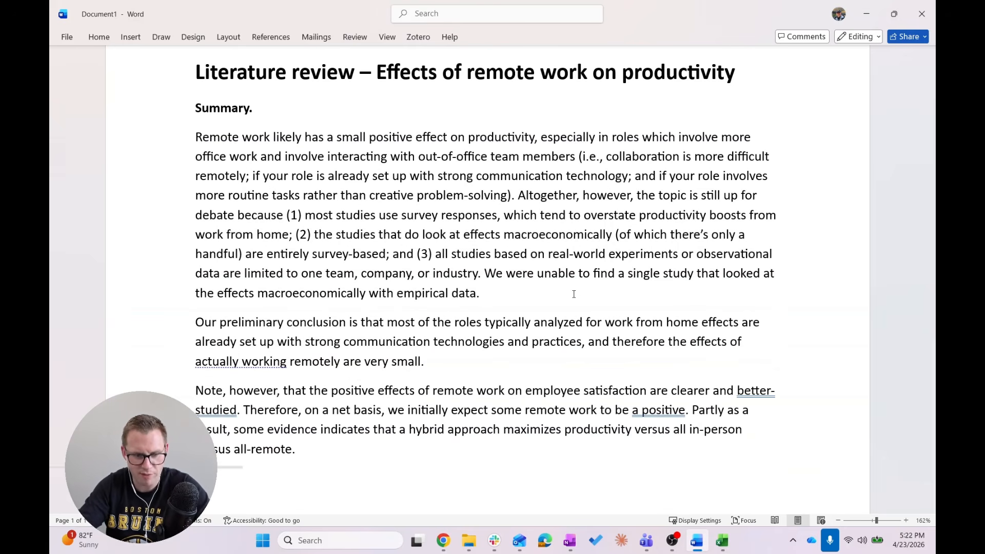
key(ctrl+Up)
key(ctrl+Up)
key(ctrl+Up)
key(ctrl+Down)
key(ctrl+shift+Down)
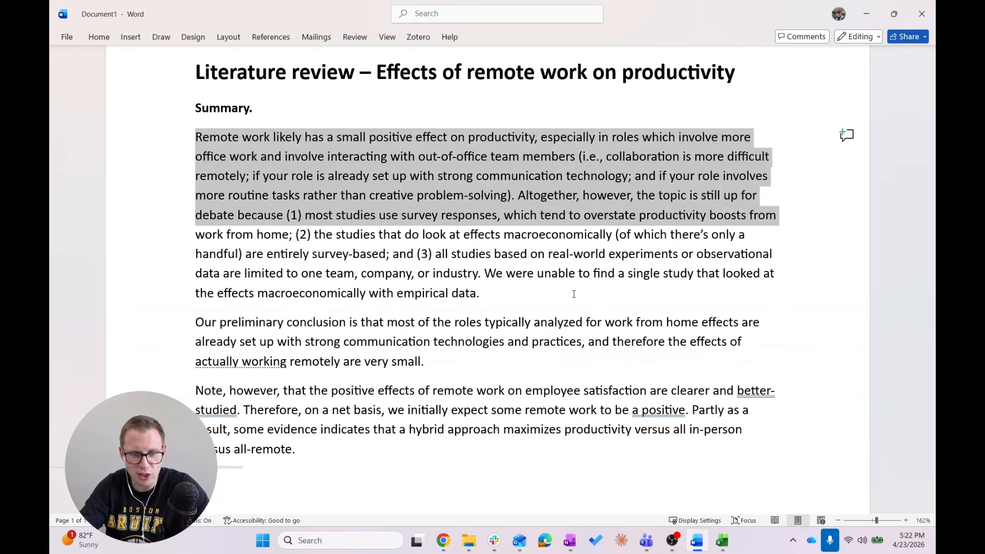
key(ctrl+shift+Down)
key(ctrl+shift+Down)
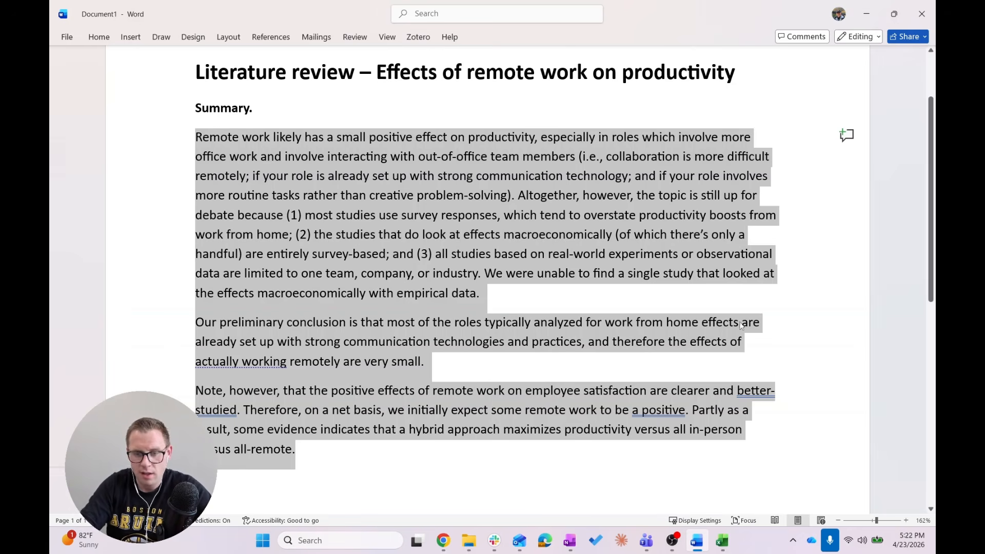
key(alt+Tab)
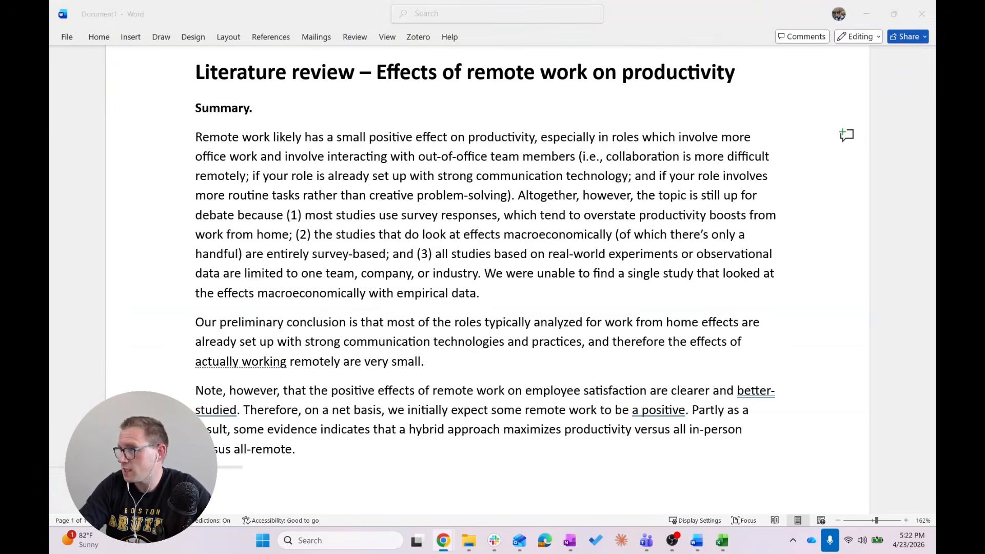
key(alt+Tab)
click(279, 191)
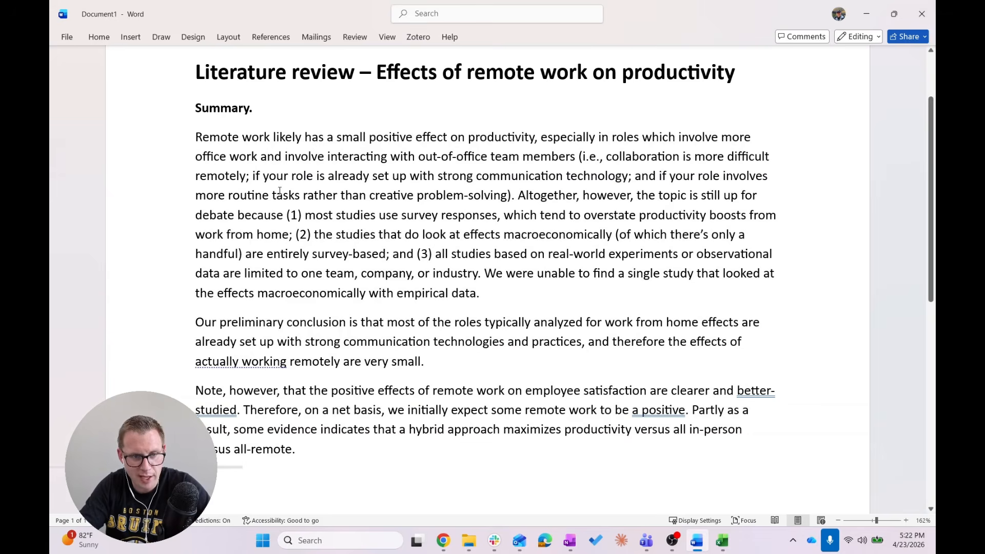
Step: Copy the review title together with the full Summary text and switch to the moara.io window in Chrome
drag(198, 70, 297, 451)
key(ctrl+c)
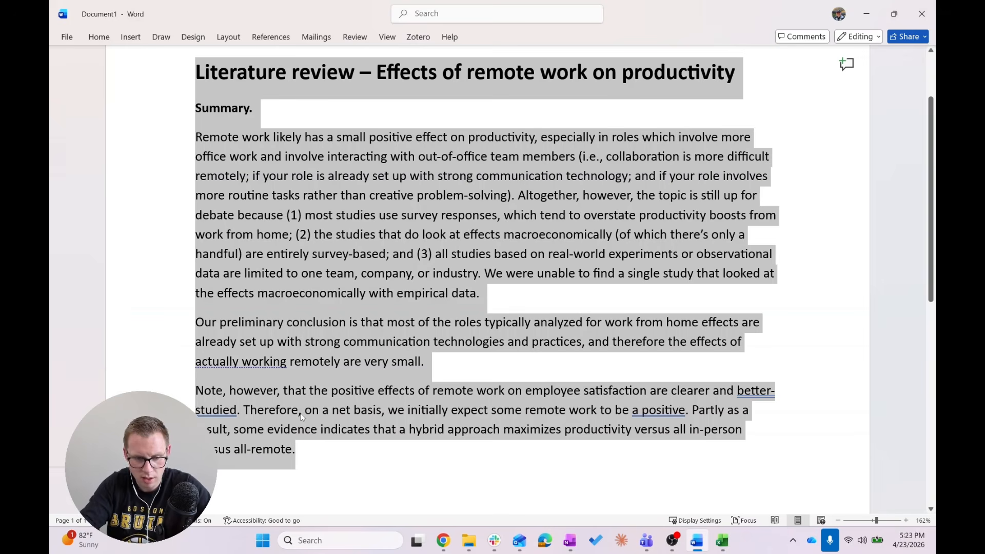
click(443, 540)
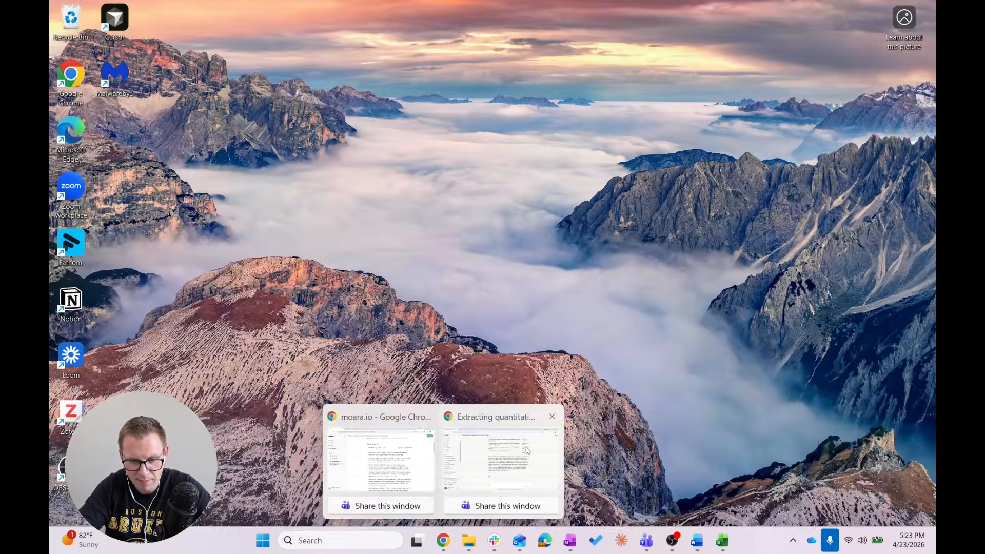
mouse_move(444, 538)
click(367, 434)
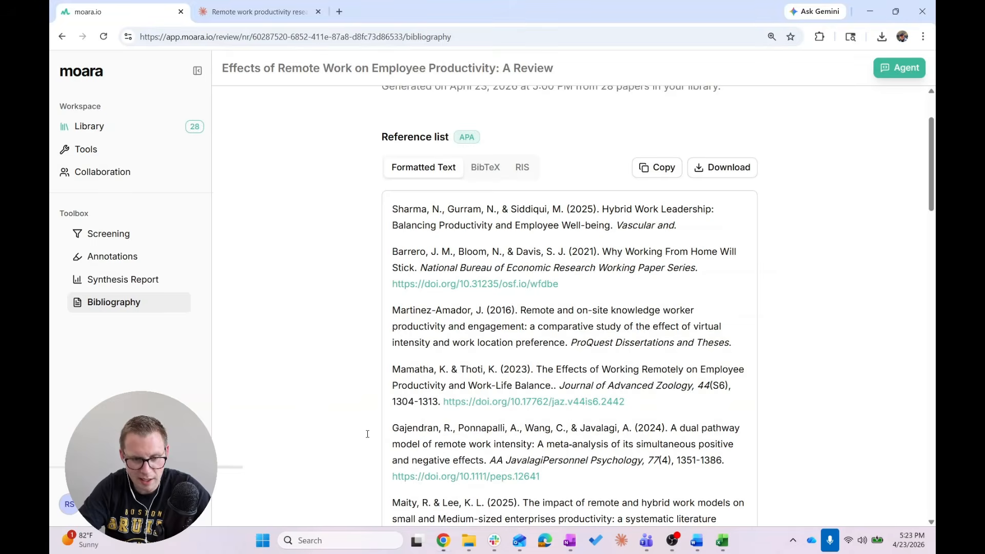
Step: Switch to the Claude chat and begin a prompt with "Here is a first draft of the summary section of my literature review"
key(ctrl+Tab)
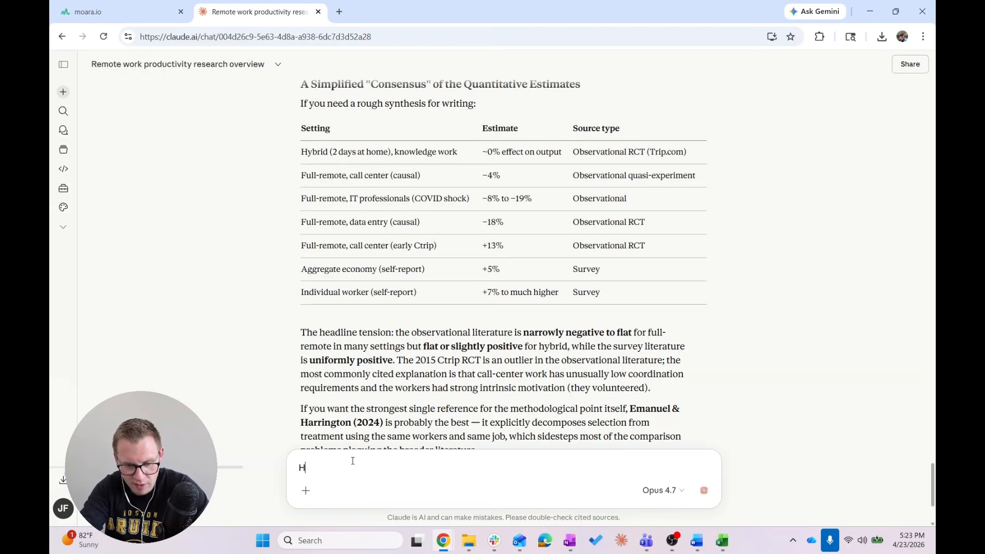
text(Here is a first dar)
key(BackSpace)
key(BackSpace)
text(raft of the summary section of my literaur)
key(BackSpace)
key(BackSpace)
text(ture review)
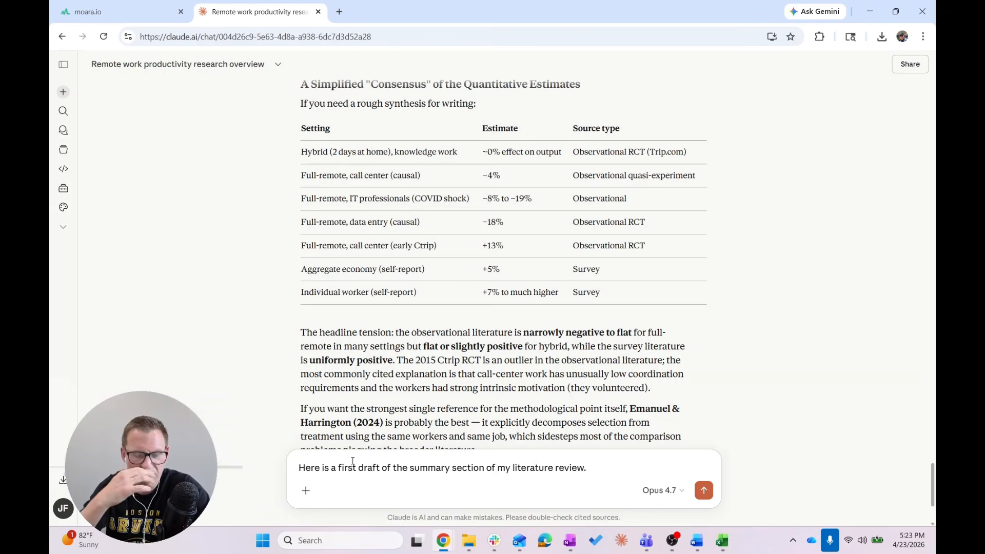
Step: End the prompt's first sentence and add "I threw it together quickly."
text(. I threwq)
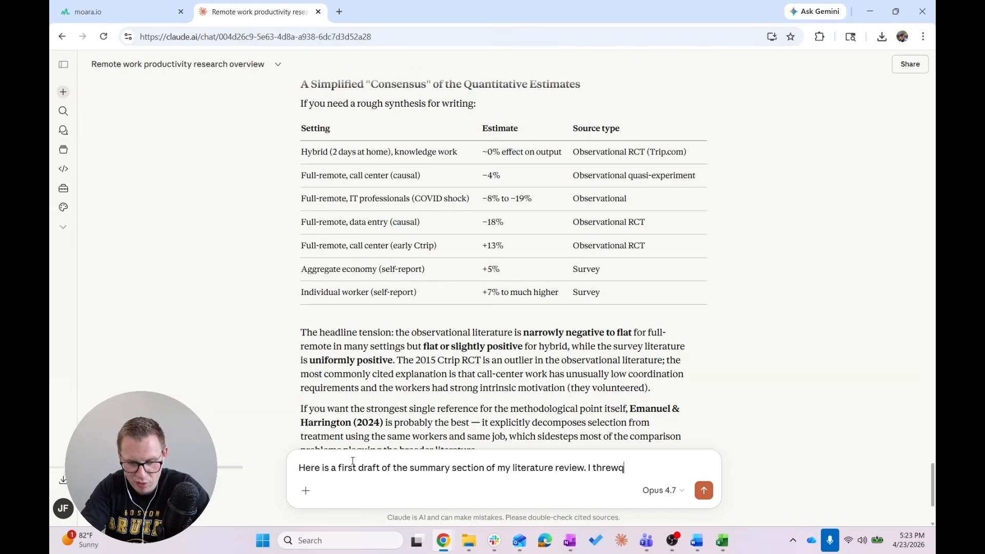
key(BackSpace)
text(it toet)
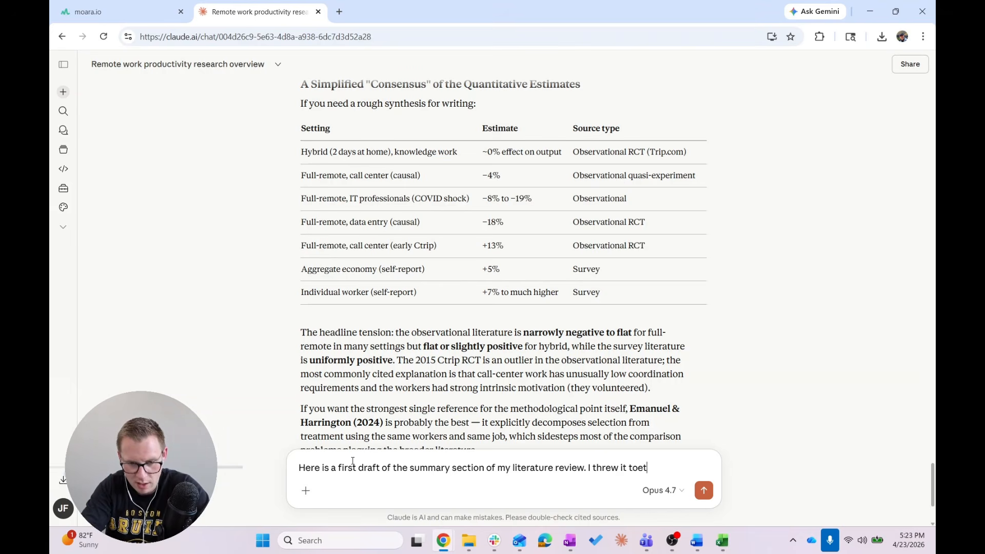
key(BackSpace)
key(BackSpace)
text(gether)
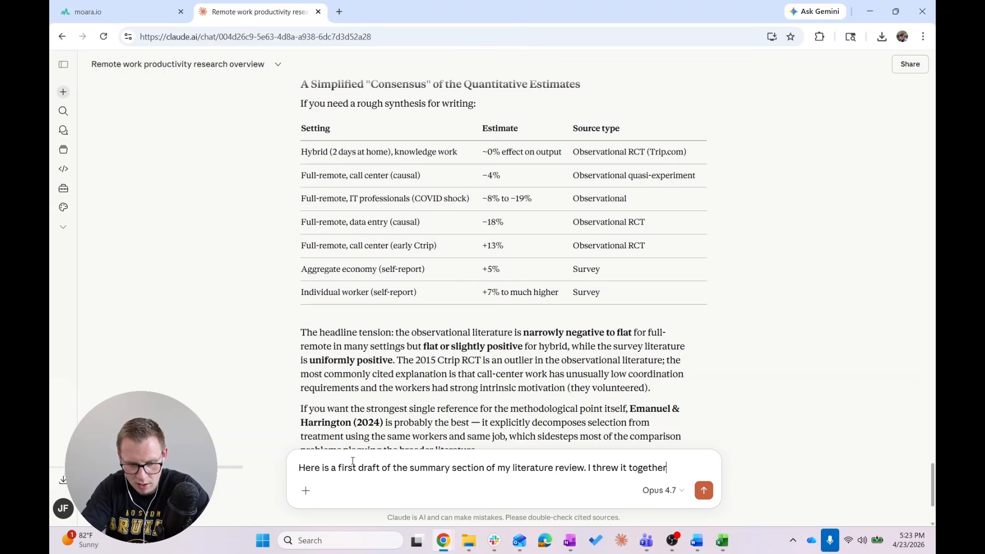
text( quickly. H)
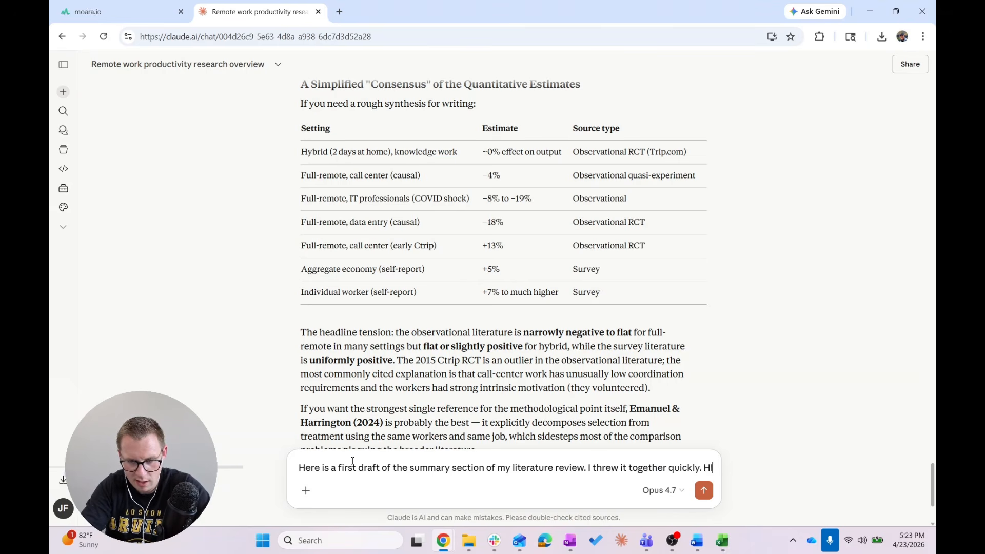
Step: Add the request "Help me to formalize it for a client report. Write concisely." to the prompt
text(elp me to formal)
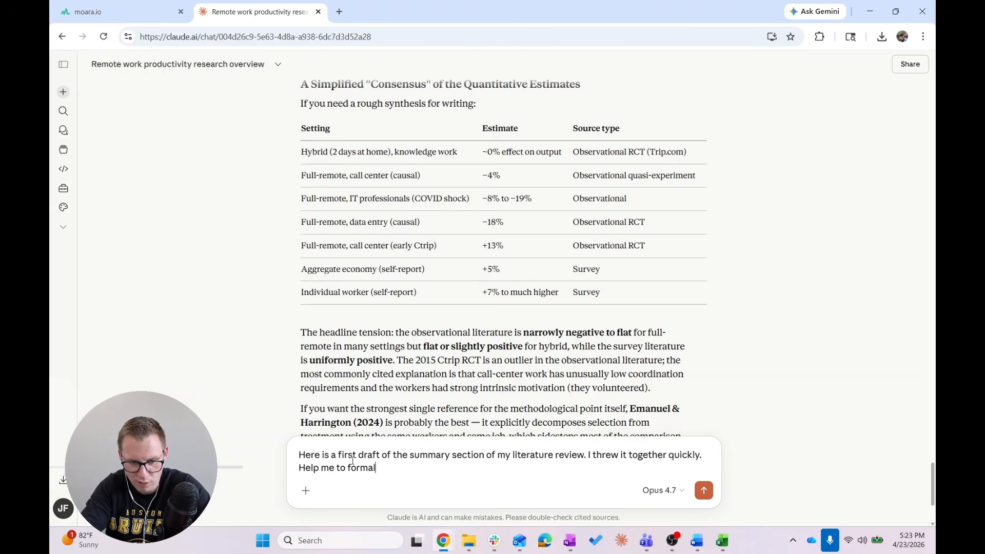
text(ize it for a client r)
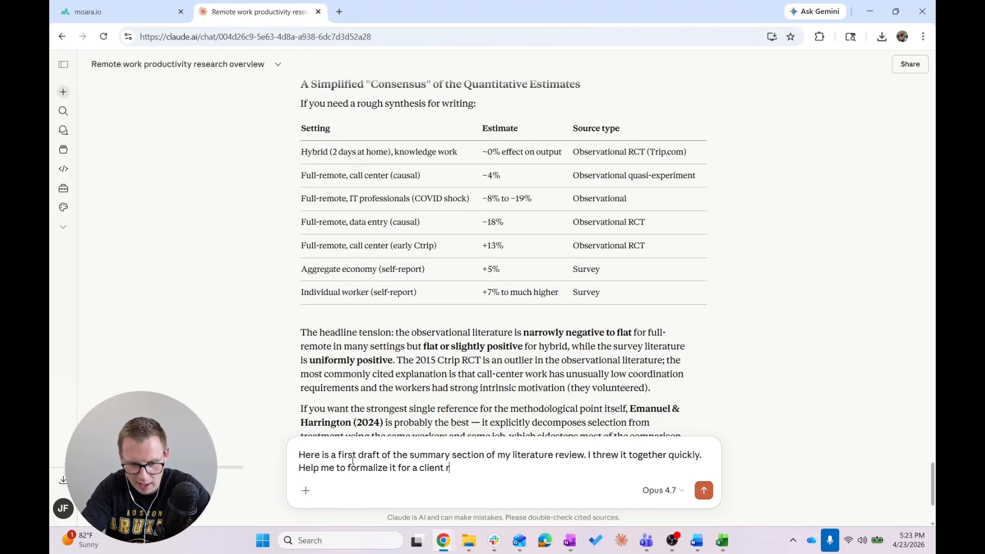
text(eport. Write concisely)
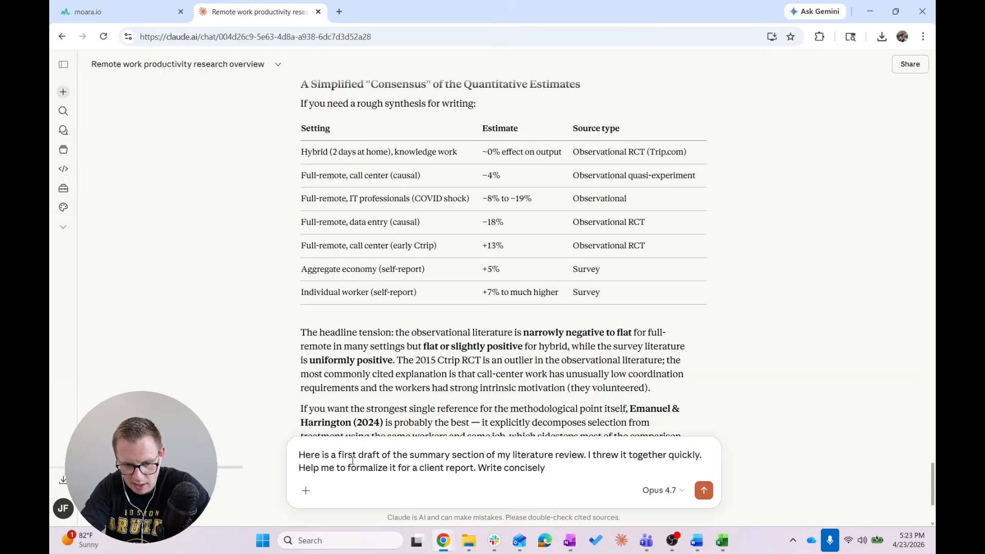
text(.)
Step: Paste the copied review title and Summary text below the request and send the prompt
key(shift+Return)
key(shift+Return)
key(ctrl+v)
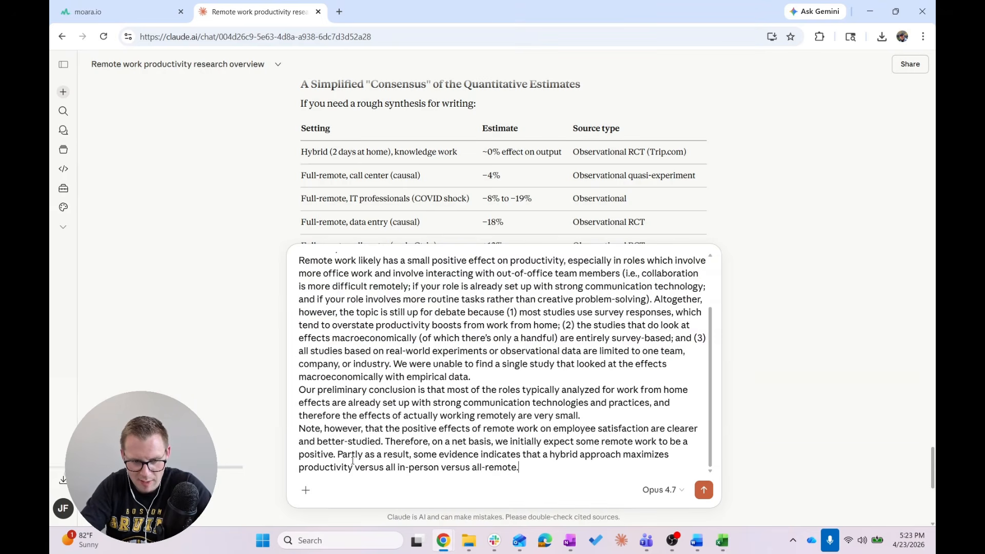
scroll(352, 460, up, 5)
key(Return)
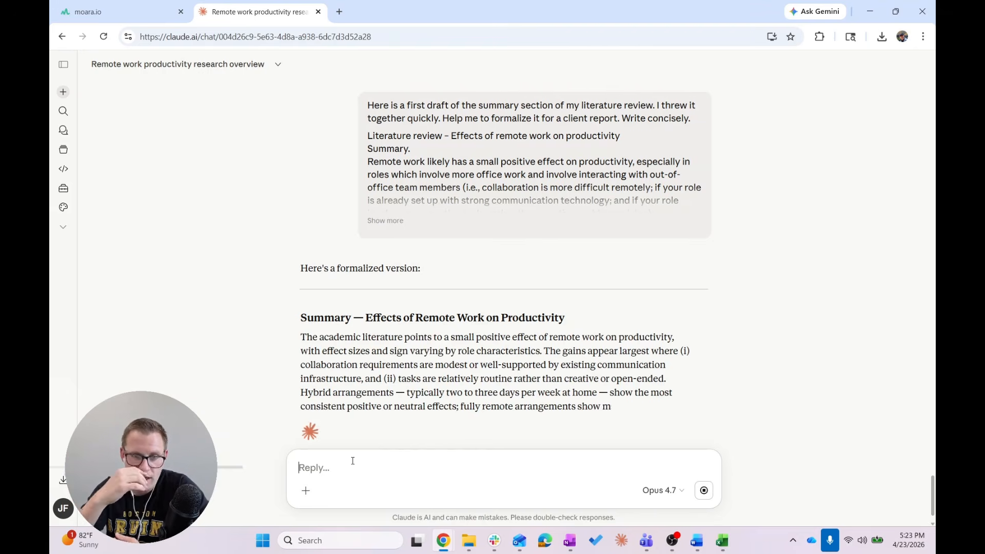
Step: Read Claude's formalized summary and compare it with the original draft in Word
scroll(455, 281, down, 3)
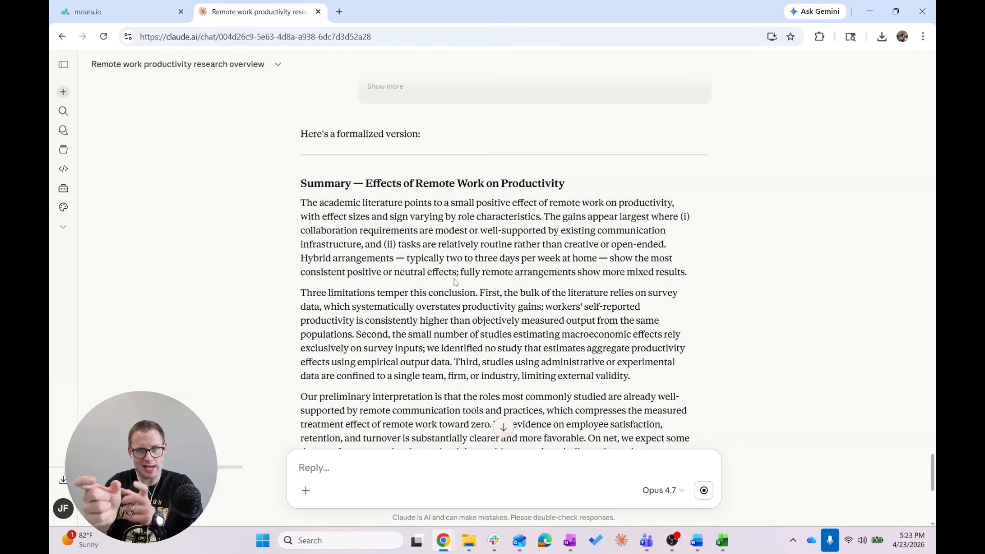
scroll(454, 283, down, 1)
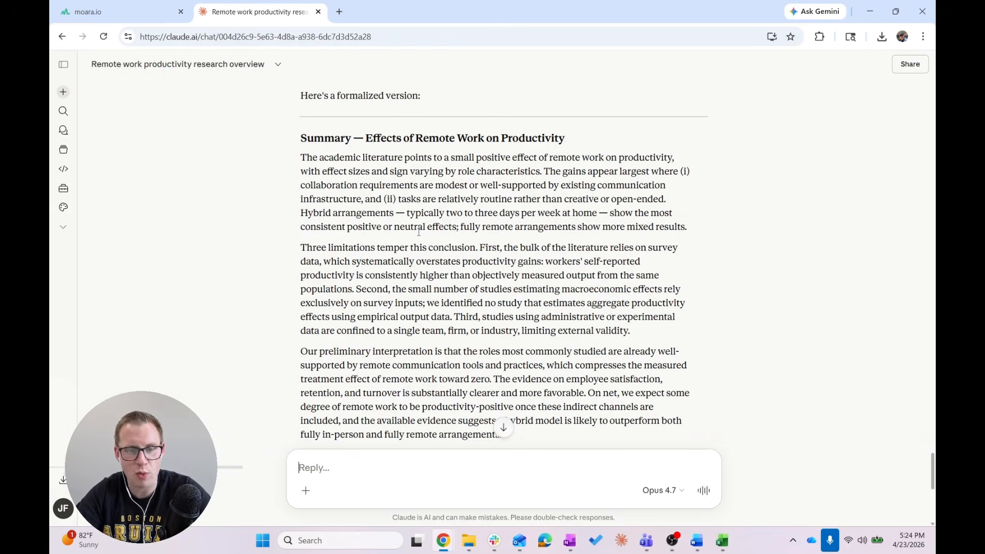
key(alt+Tab)
key(alt+Tab)
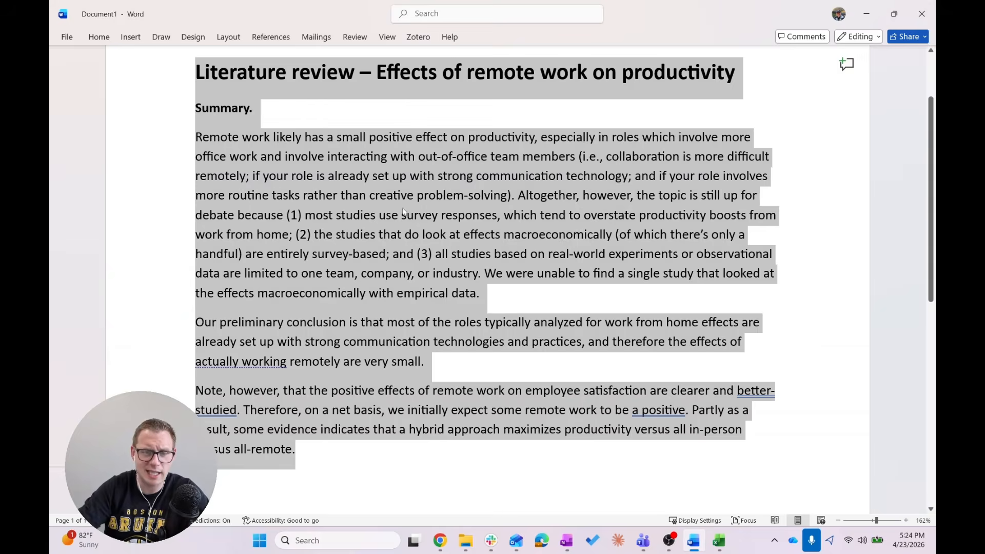
click(401, 215)
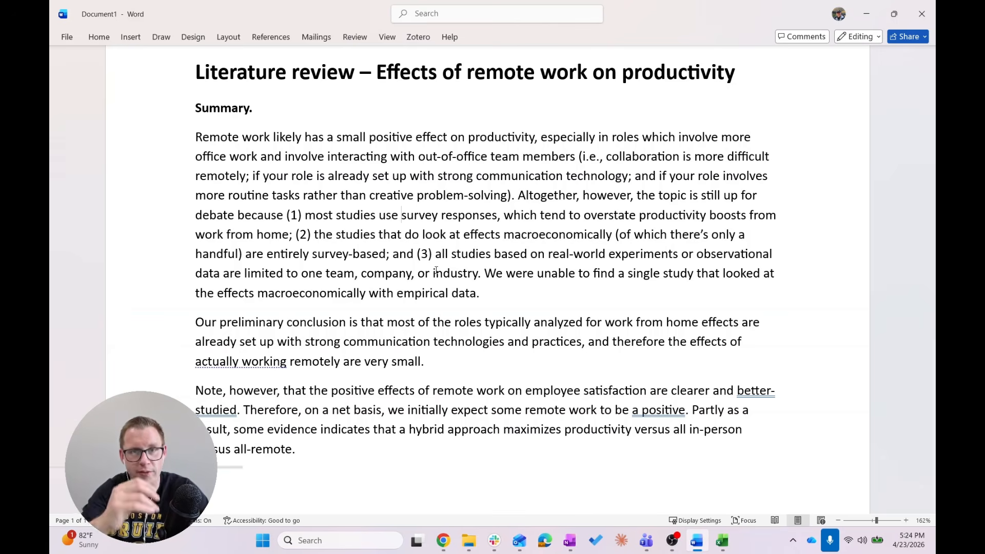
key(alt+Tab)
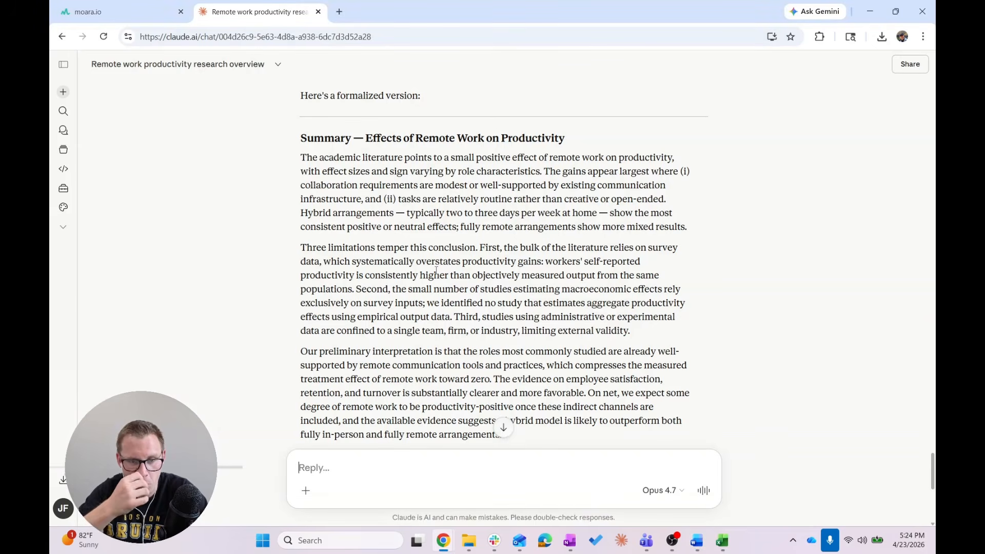
scroll(437, 265, down, 1)
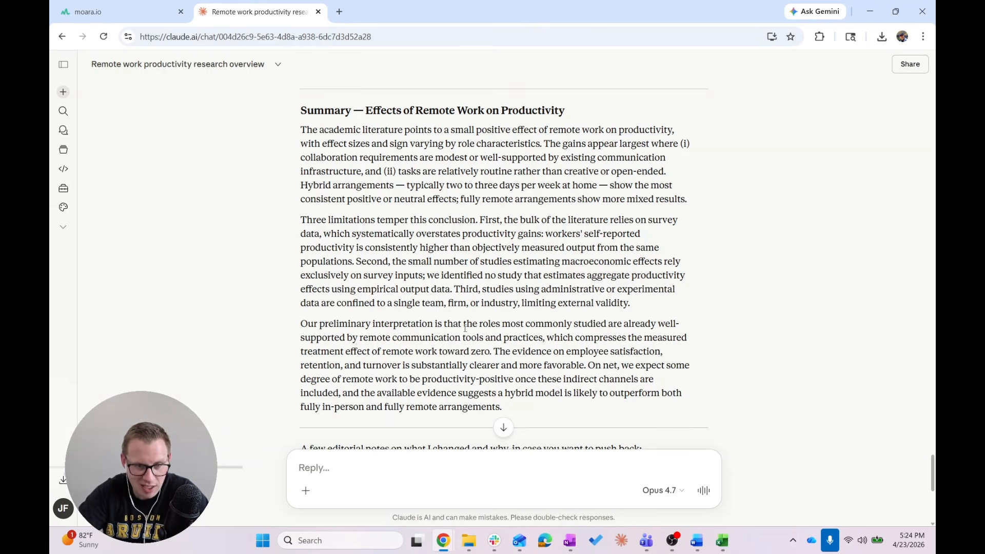
Step: Copy "Hybrid arrangements — typically two to three days per week at home — show the most consistent positive or neutral effects" from the formalized summary
drag(301, 185, 457, 198)
click(448, 199)
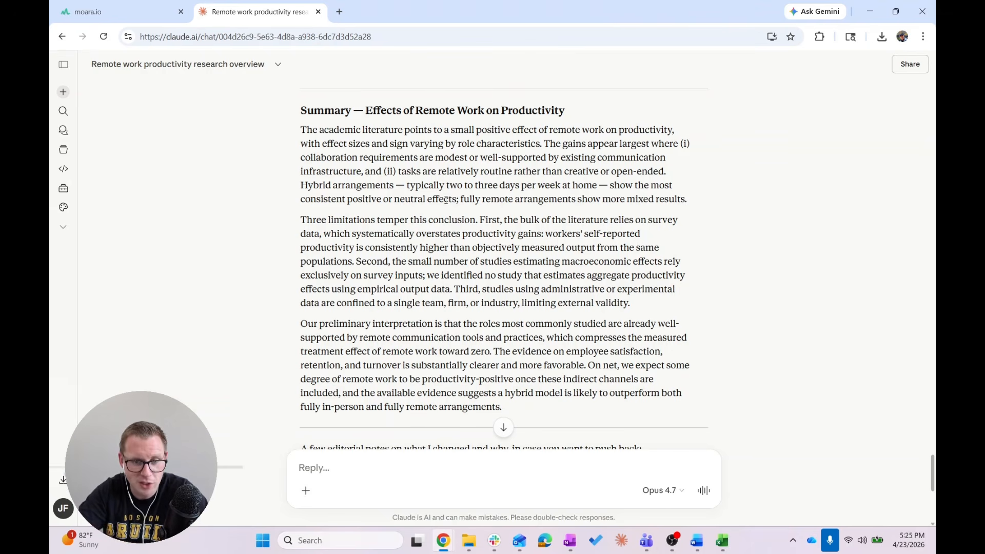
scroll(447, 200, down, 1)
drag(300, 148, 456, 162)
key(ctrl+c)
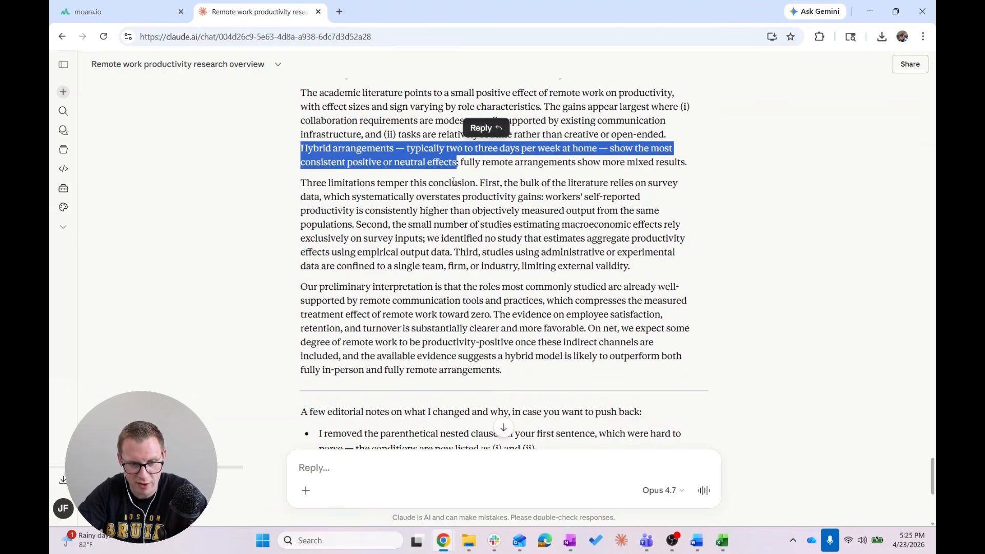
Step: Start a reply headed "Comments:" containing the copied hybrid-arrangements text, followed by "- we did not in fact"
click(336, 470)
text(Comments:)
key(shift+Return)
key(shift+Return)
key(ctrl+v)
text(- we did not )
text(in fact )
Step: Insert the comment "Remove m-dashes - replace with hyphens" above the quoted hybrid-arrangements text
text(Remove )
text(m-dashes)
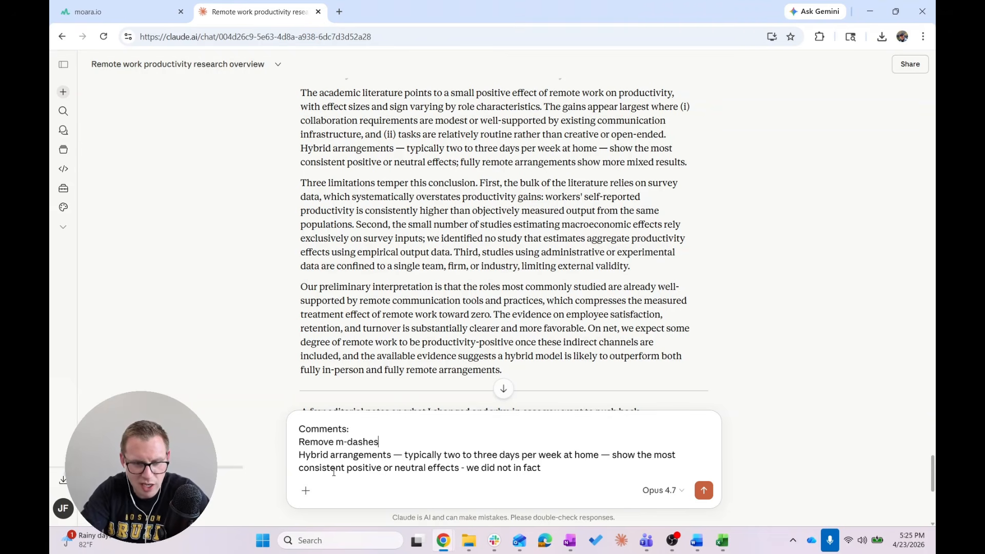
text( - )
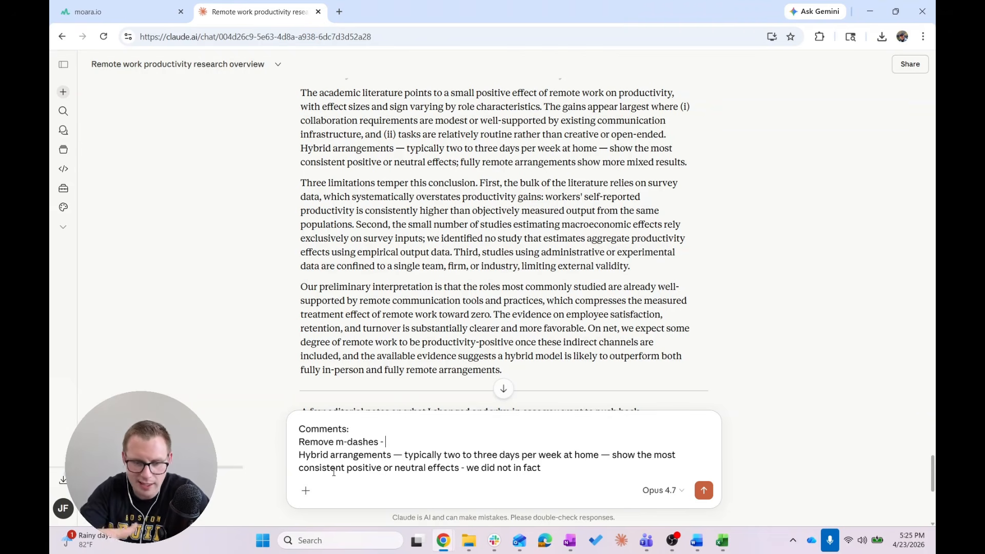
text(replca)
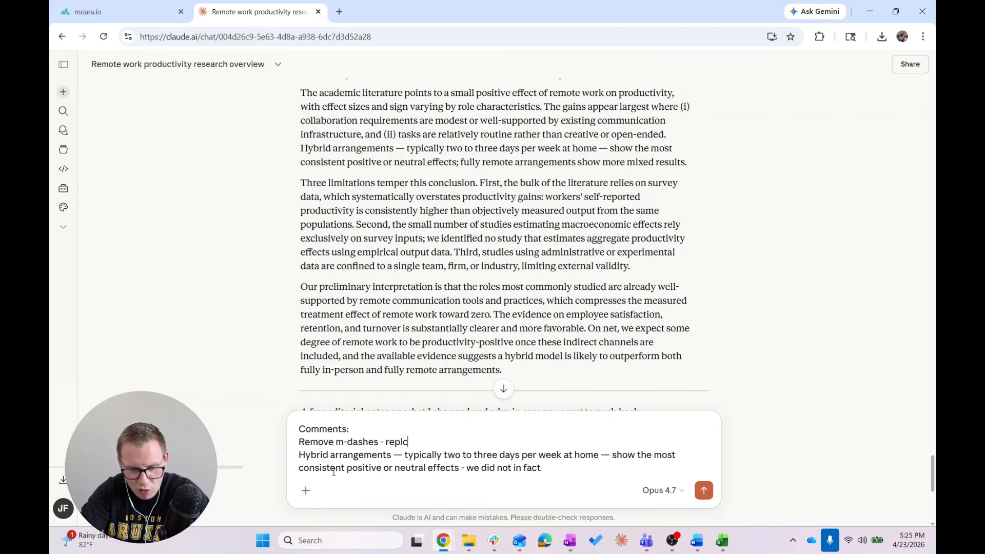
key(BackSpace)
key(BackSpace)
text(ace with hypeh)
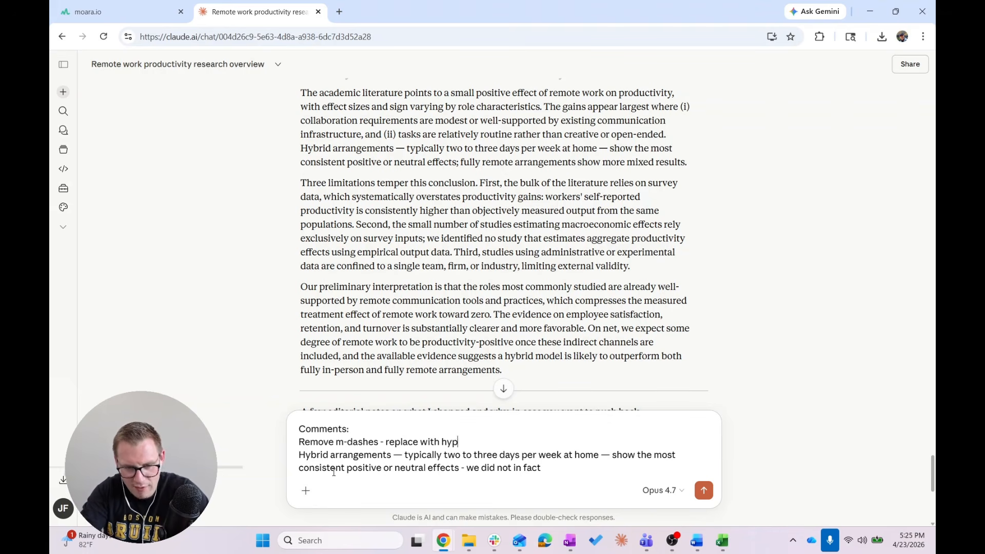
key(BackSpace)
key(BackSpace)
text(hens)
Step: Continue the hybrid comment with "find this to be tremendously well-supported. Might not belong in the opening paragraph orf if it is, we"
key(Down)
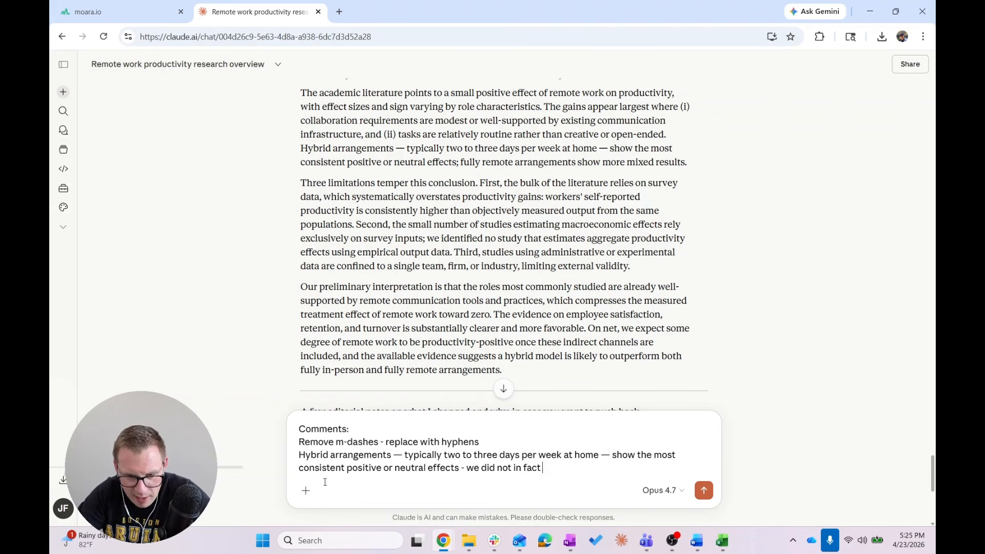
text(find this to be tremendously well-su)
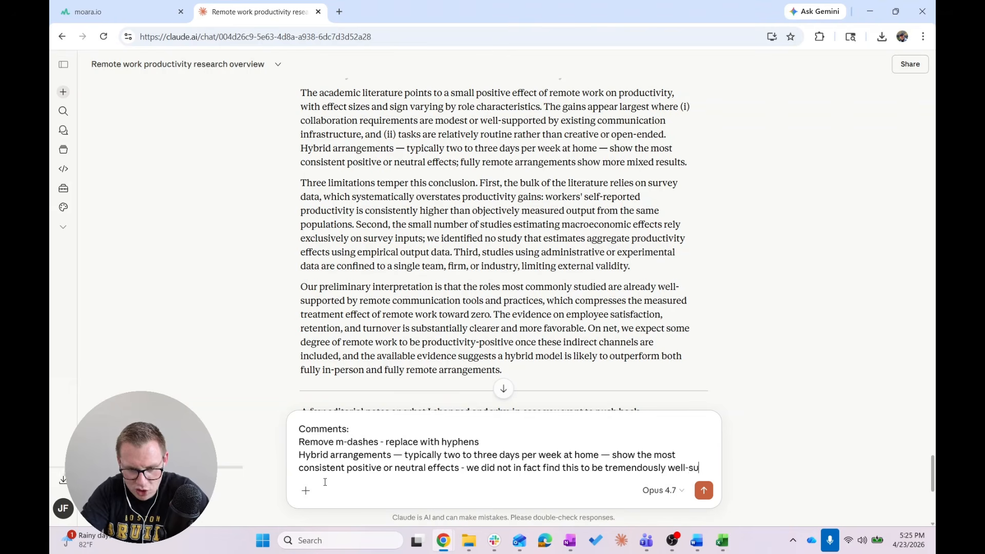
text(pported. Might not belong in the opening paragraph orf if it is, we)
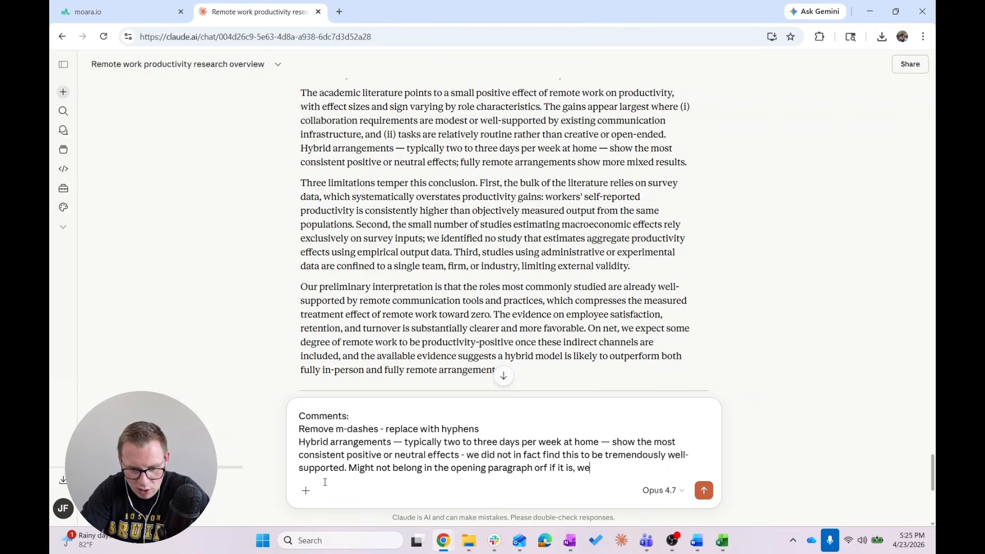
Step: Finish the hybrid comment with "should caveat it", correcting the spelling of "caveat", and start a new line
text( should vaceat it)
key(ctrl+Left)
key(ctrl+Left)
key(shift+Right)
key(shift+Right)
text(ca)
key(shift+Right)
text(v)
key(End)
key(shift+Return)
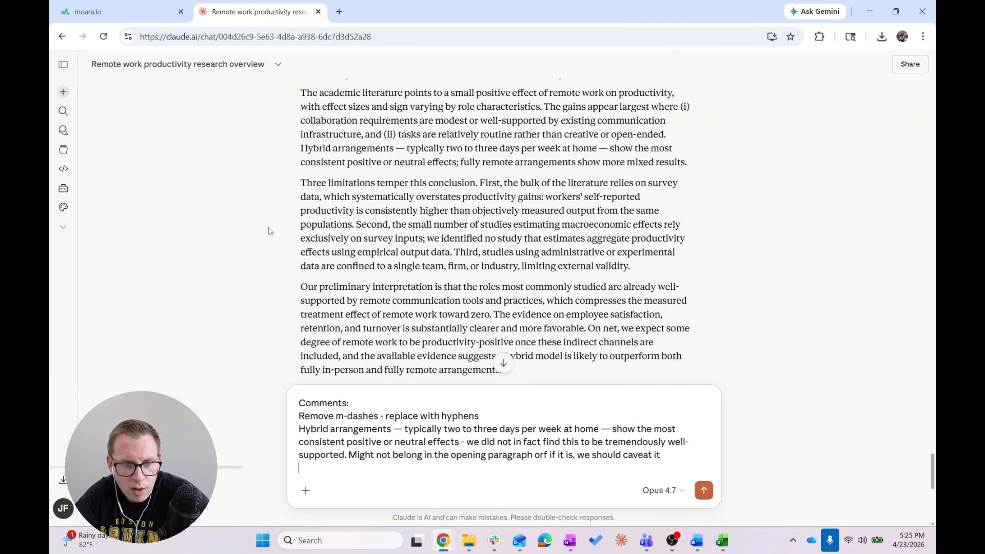
Step: Review the limitations and preliminary interpretation paragraphs of the formalized summary for further comments
scroll(365, 205, down, 1)
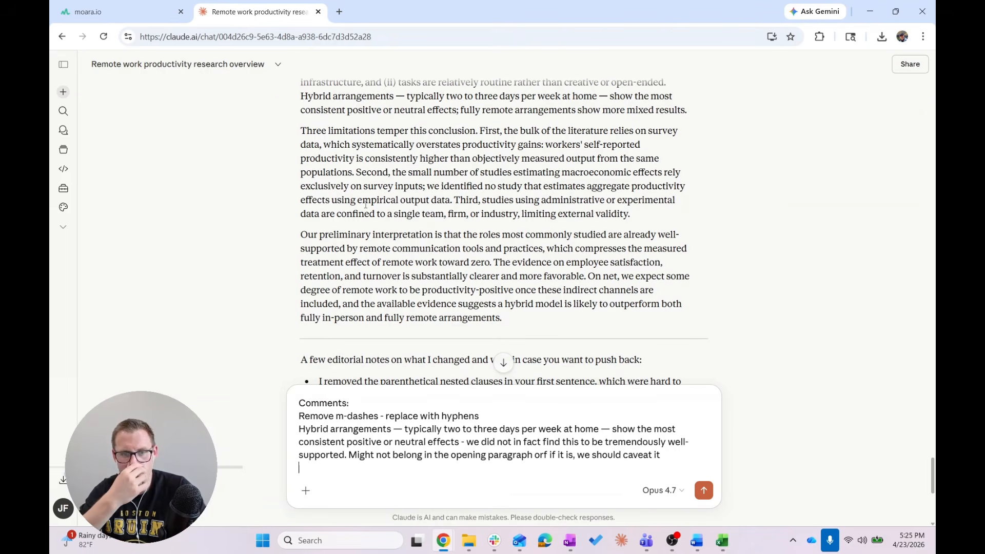
scroll(365, 205, down, 1)
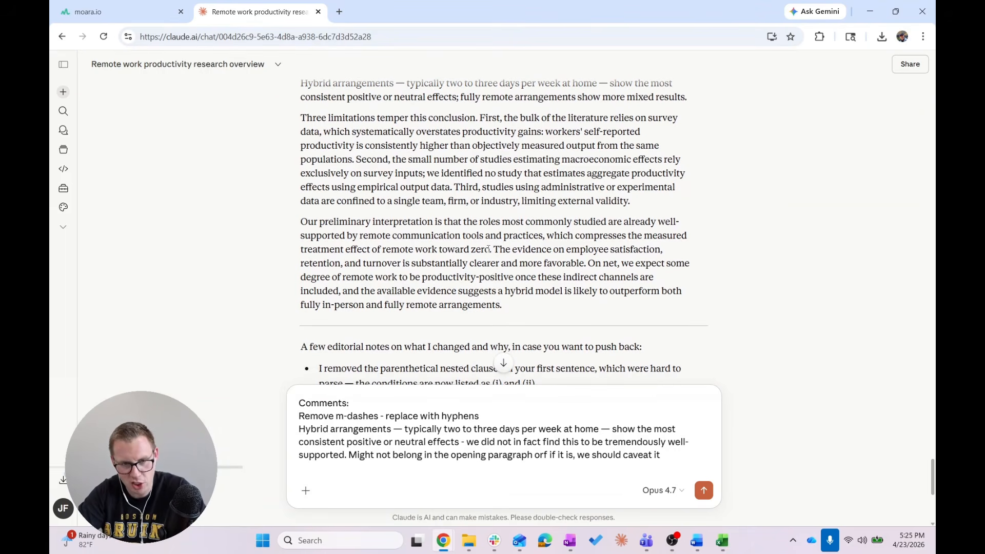
drag(301, 117, 474, 121)
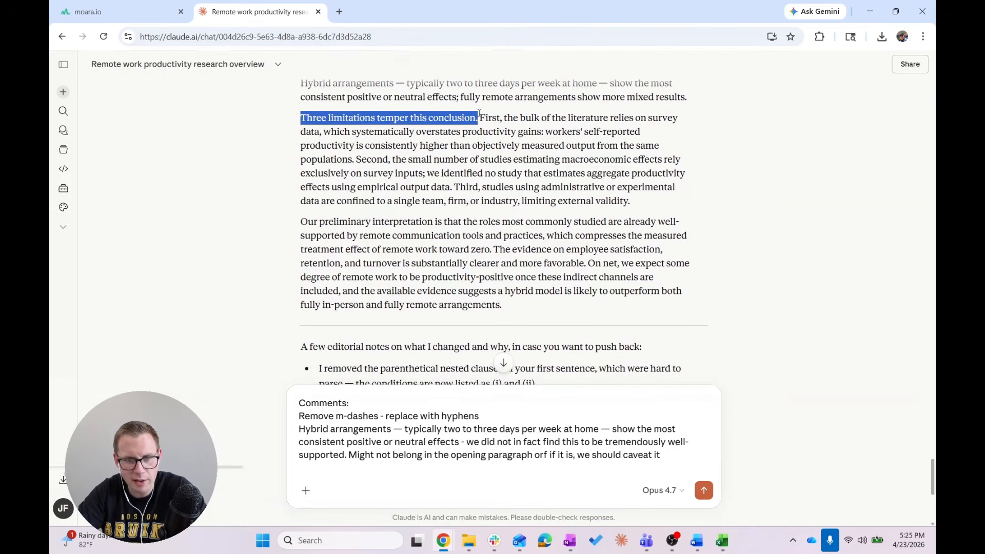
click(449, 191)
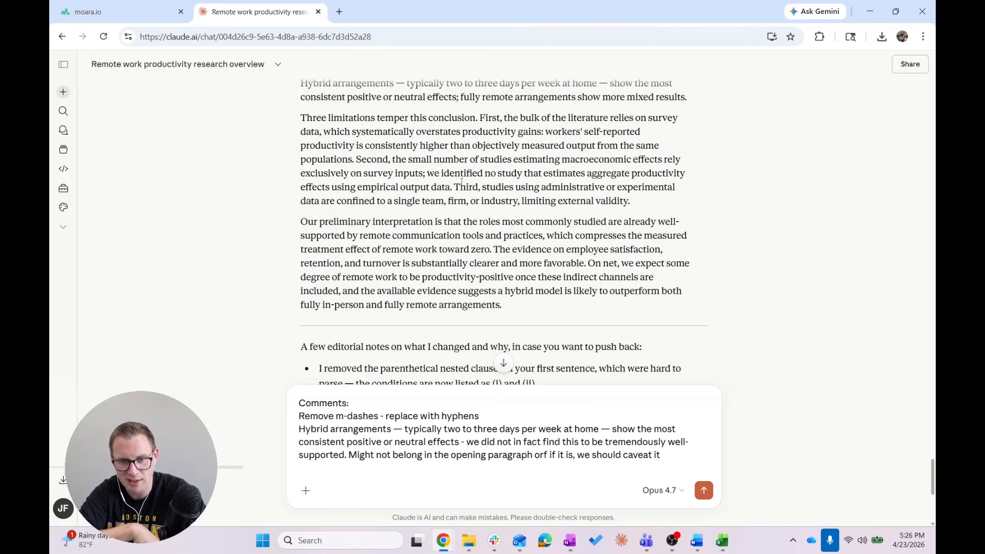
scroll(462, 181, down, 2)
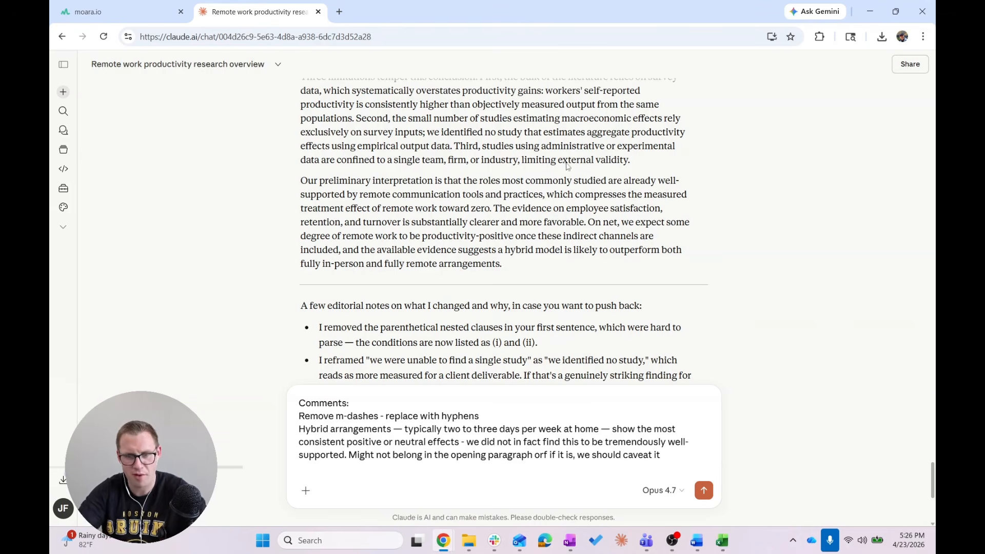
scroll(550, 223, down, 1)
scroll(550, 224, down, 1)
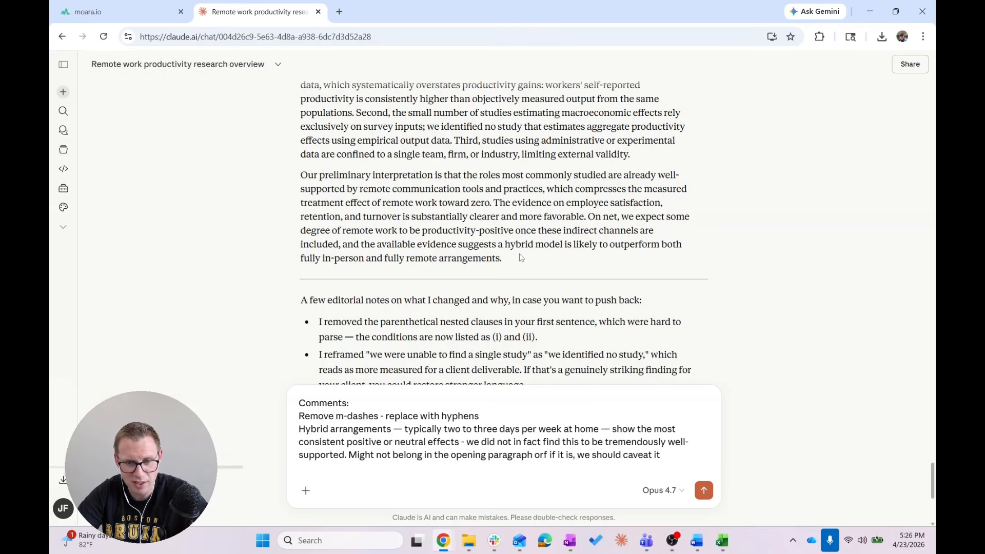
scroll(522, 257, up, 15)
key(ctrl+a)
drag(317, 495, 345, 330)
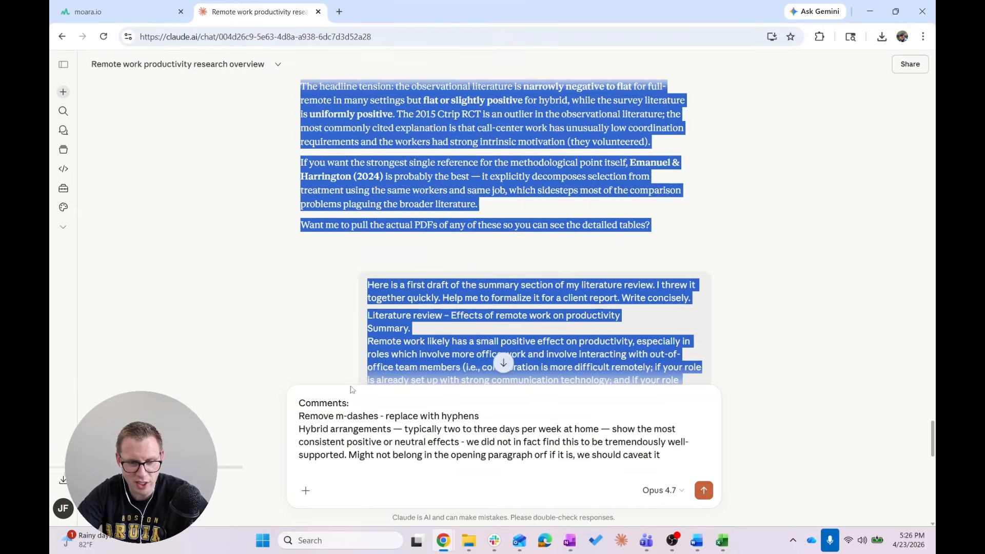
click(350, 421)
key(ctrl+a)
key(ctrl+x)
key(ctrl+z)
Step: Send the comments on the formalized summary to Claude for revision
click(351, 442)
key(Up)
key(Return)
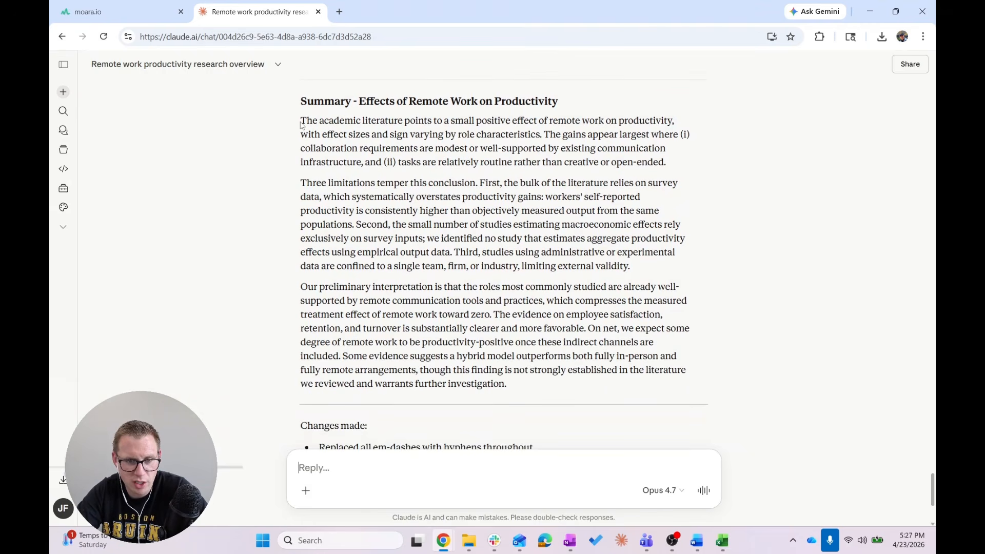
Step: Search the Claude chat for "hybr" and check how the revised summary's closing sentence treats the hybrid finding
key(ctrl+f)
text(hybr)
key(Return)
key(Return)
key(Return)
key(Return)
key(Return)
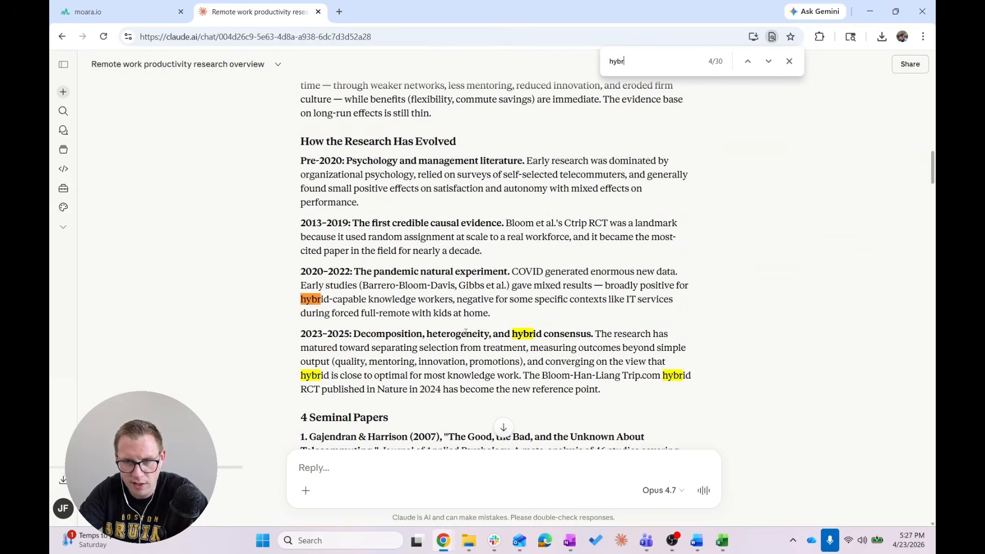
click(749, 64)
click(750, 65)
click(749, 64)
click(749, 65)
click(749, 64)
click(748, 62)
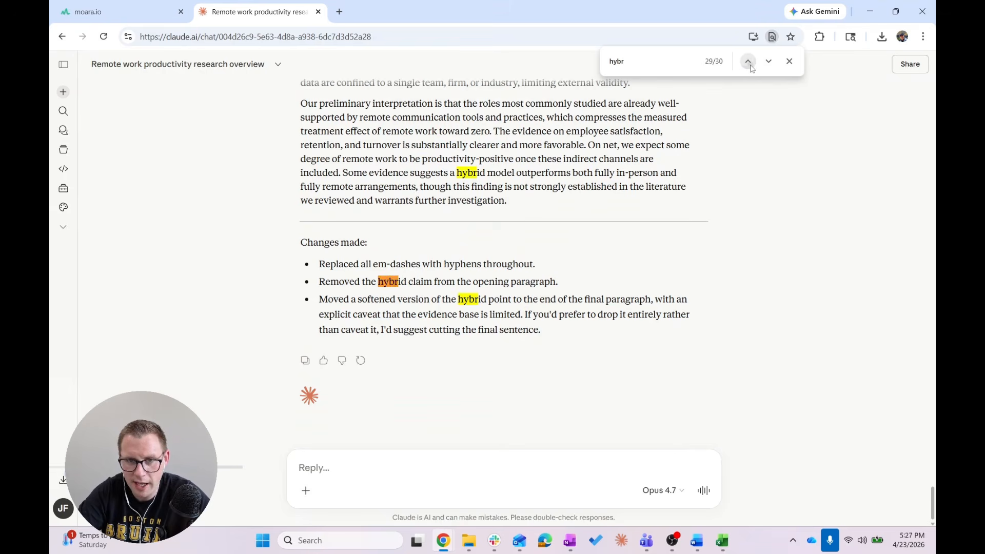
click(748, 62)
click(749, 62)
click(748, 62)
click(770, 63)
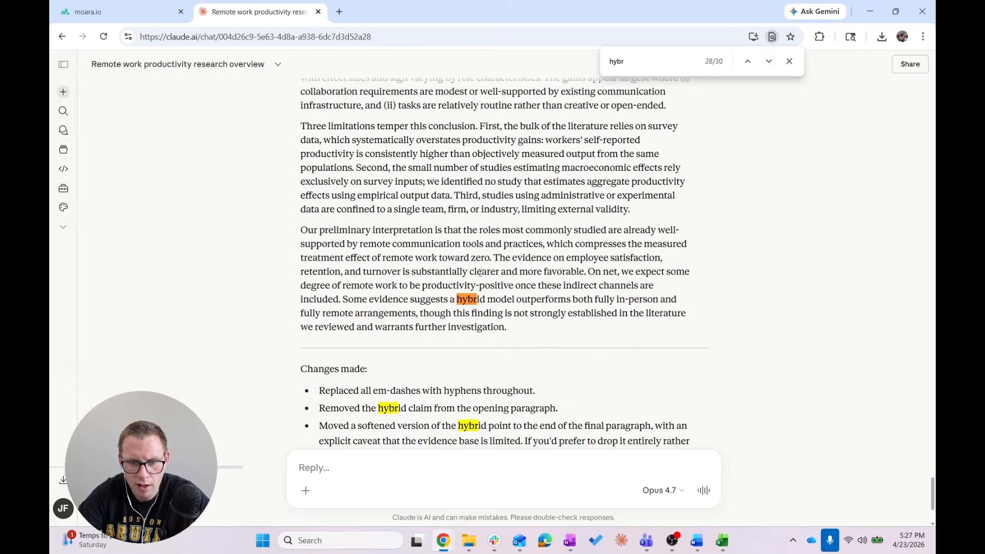
key(Escape)
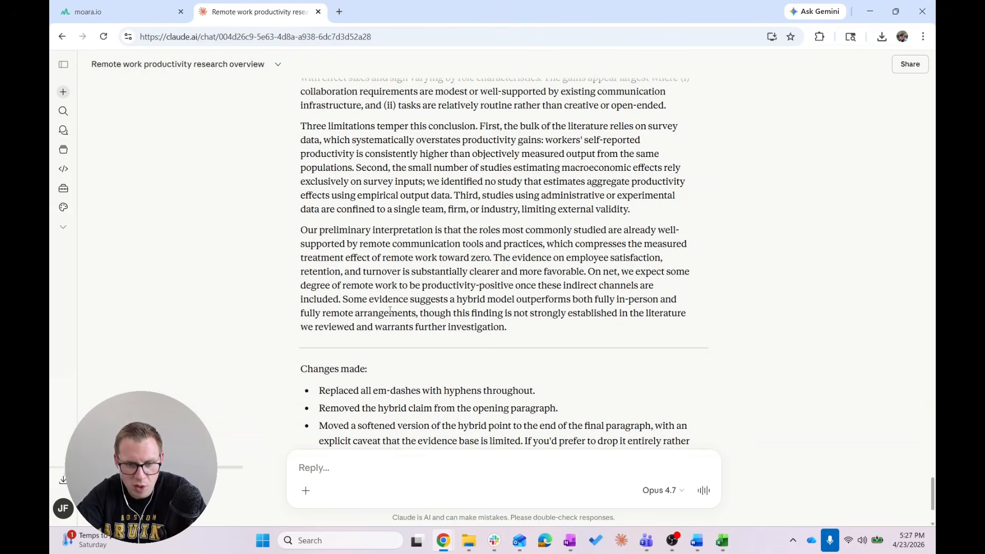
Step: Copy Claude's three revised summary paragraphs and paste them in Word over the existing text under the "Summary." heading
scroll(390, 311, up, 2)
drag(507, 396, 298, 135)
key(alt+Tab)
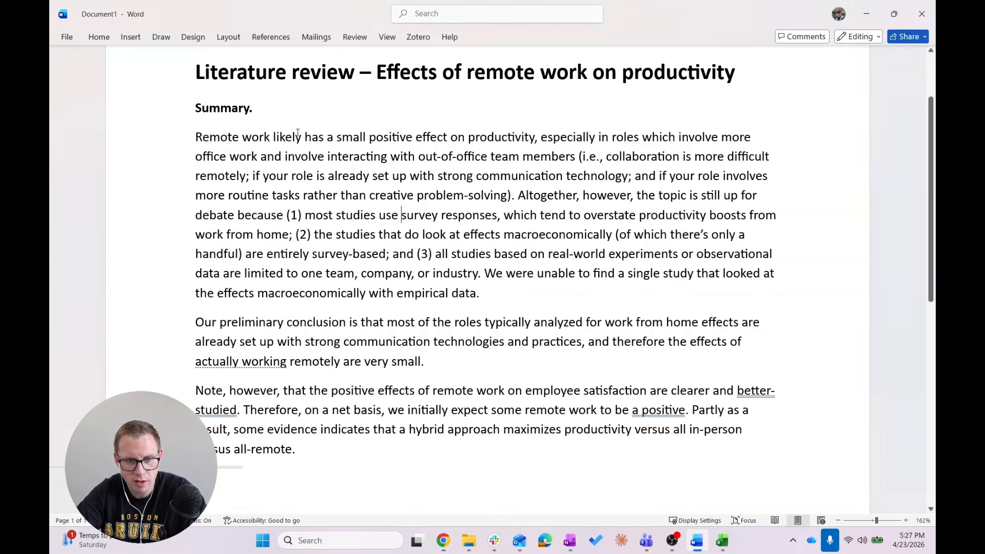
drag(341, 451, 164, 139)
key(ctrl+v)
key(Escape)
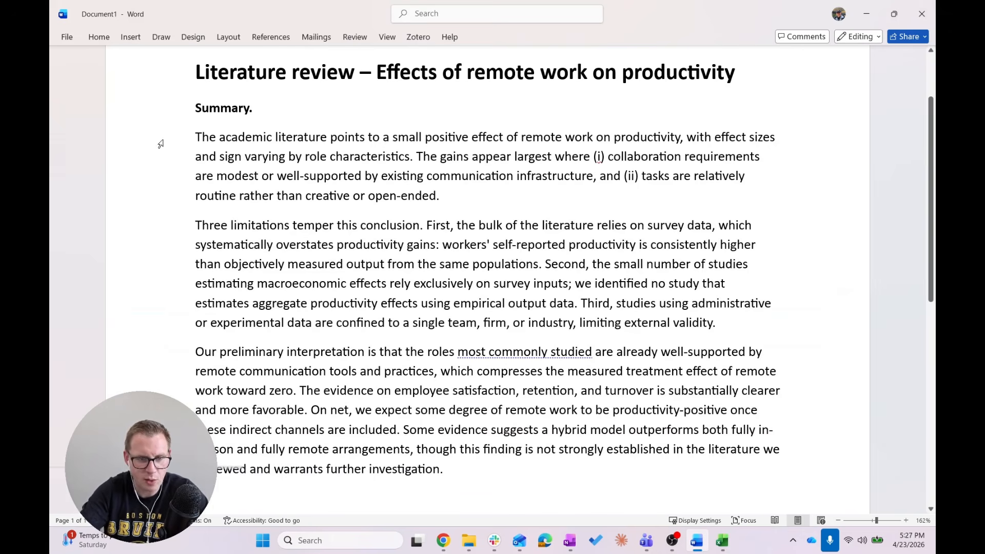
scroll(411, 256, down, 1)
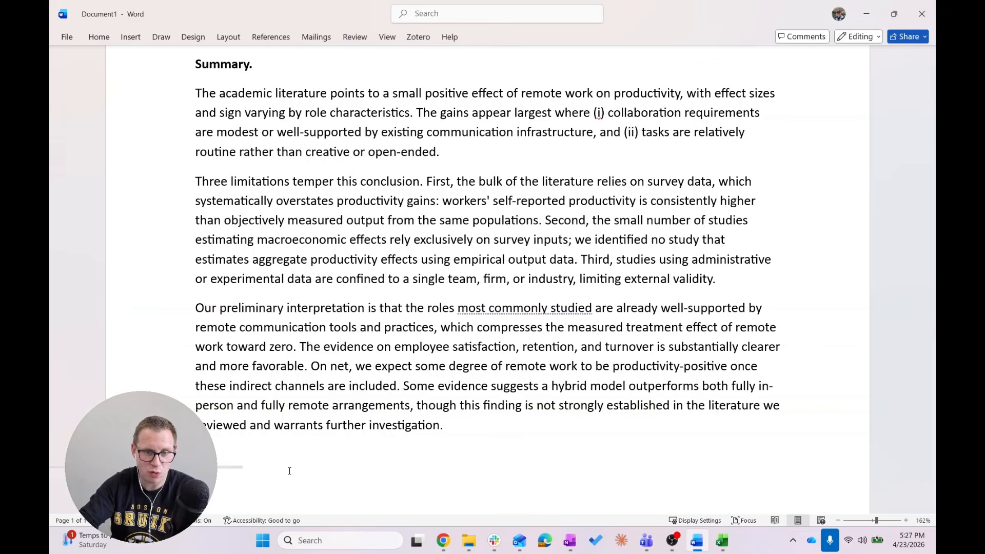
Step: Replace the word "Summary" in the heading above the pasted paragraphs with "Literature review", keeping the period
drag(196, 93, 451, 436)
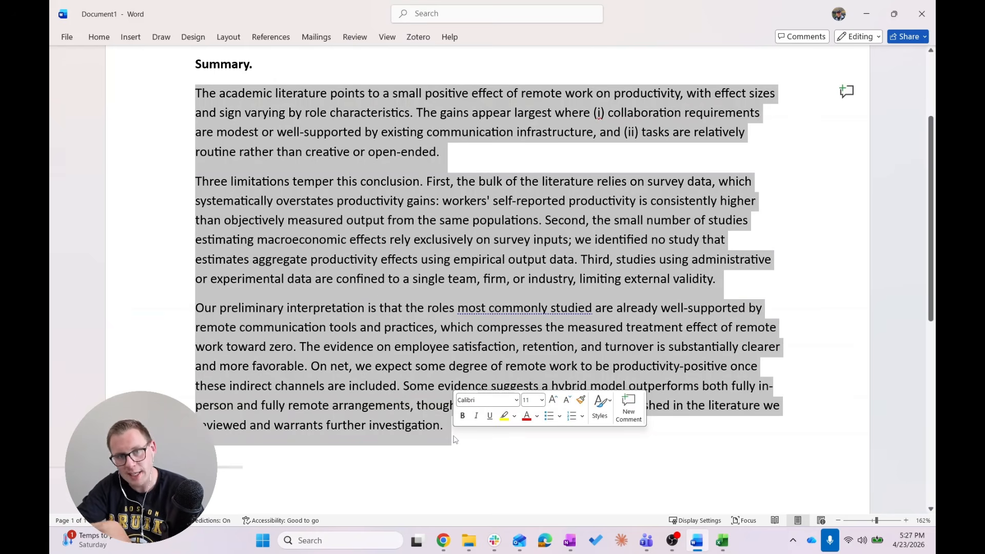
click(258, 64)
key(Left)
key(ctrl+shift+Left)
text(Literature review)
key(Right)
key(Right)
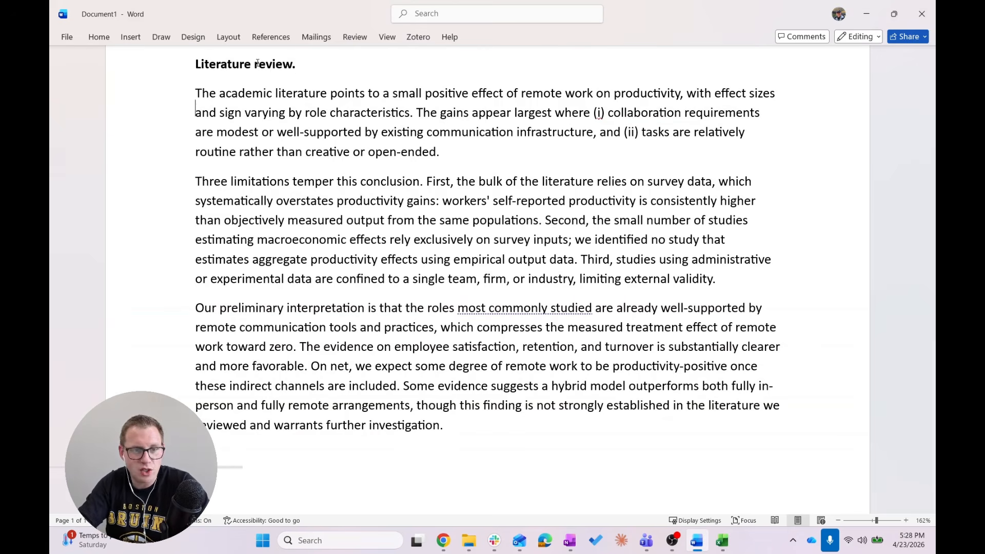
Step: Select all three paragraphs under the "Literature review." heading
key(shift+Down)
key(shift+Down)
key(shift+Down)
key(shift+Down)
key(shift+Down)
key(shift+Down)
key(shift+Down)
key(shift+Down)
key(shift+Down)
key(shift+Down)
key(shift+Down)
key(shift+Down)
key(shift+Down)
key(shift+Down)
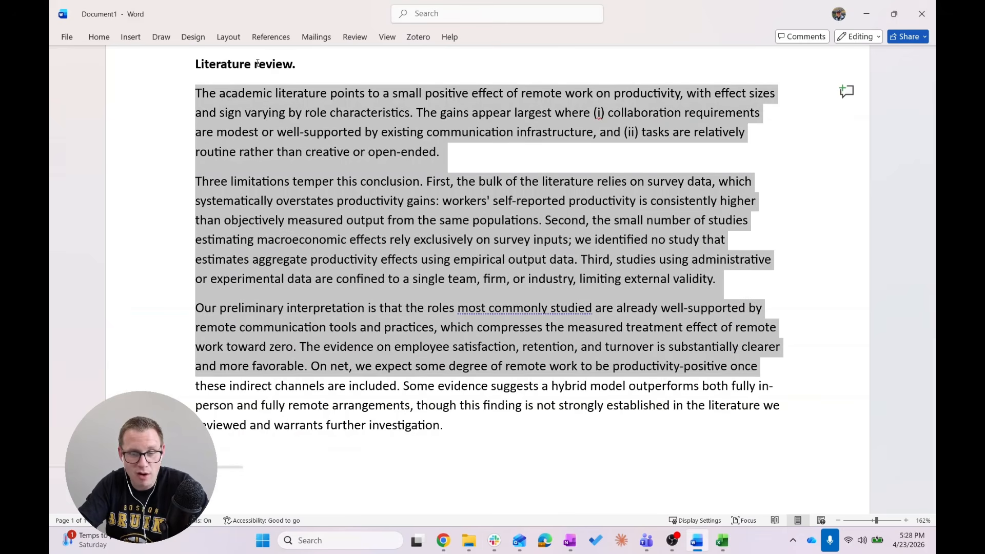
key(shift+Down)
key(shift+Down)
key(shift+Down)
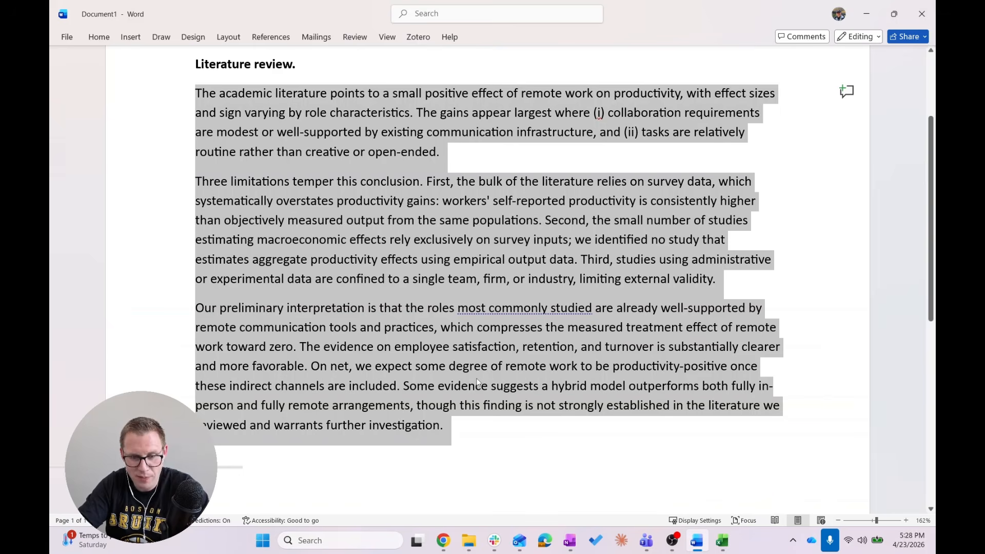
Step: Switch to Claude's remote work productivity chat in Chrome and reload the page
click(435, 544)
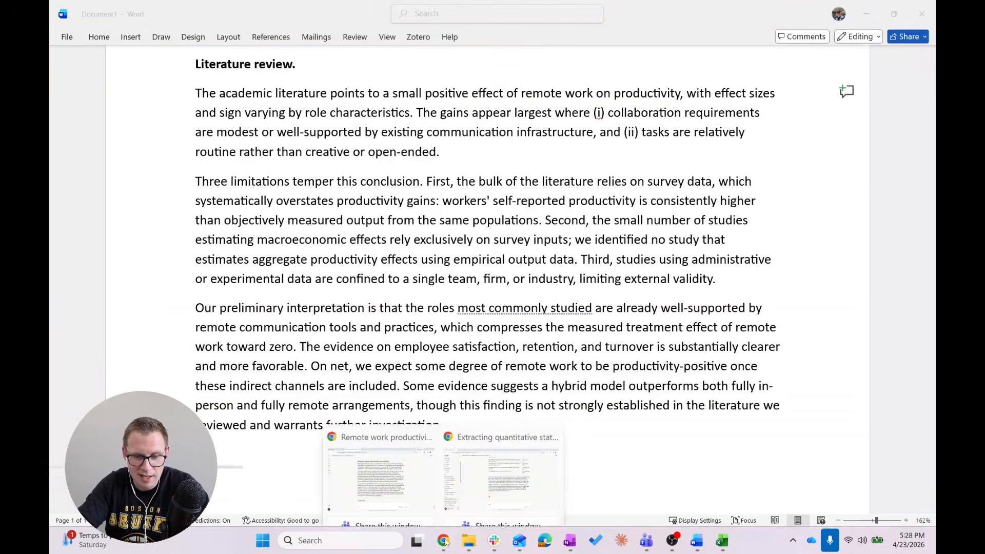
click(505, 455)
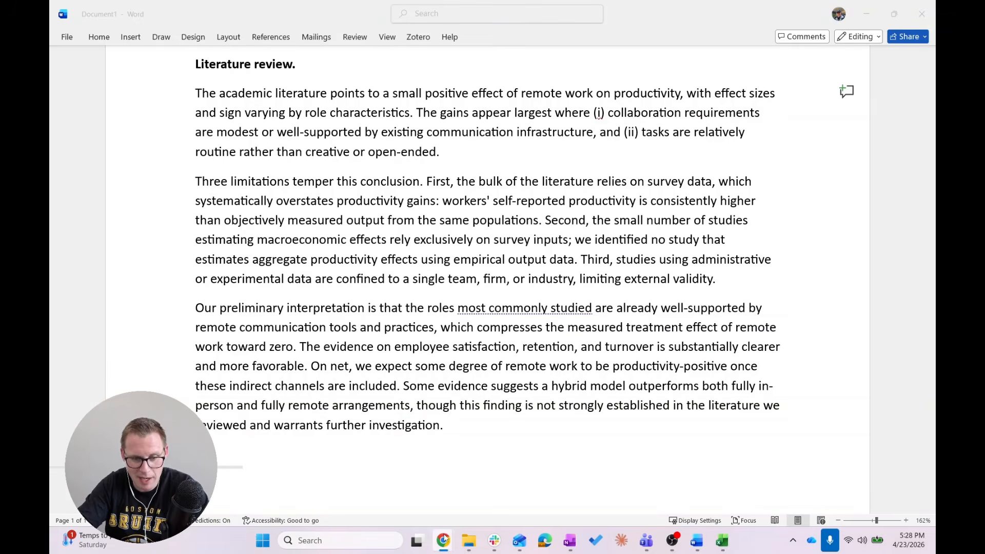
click(397, 457)
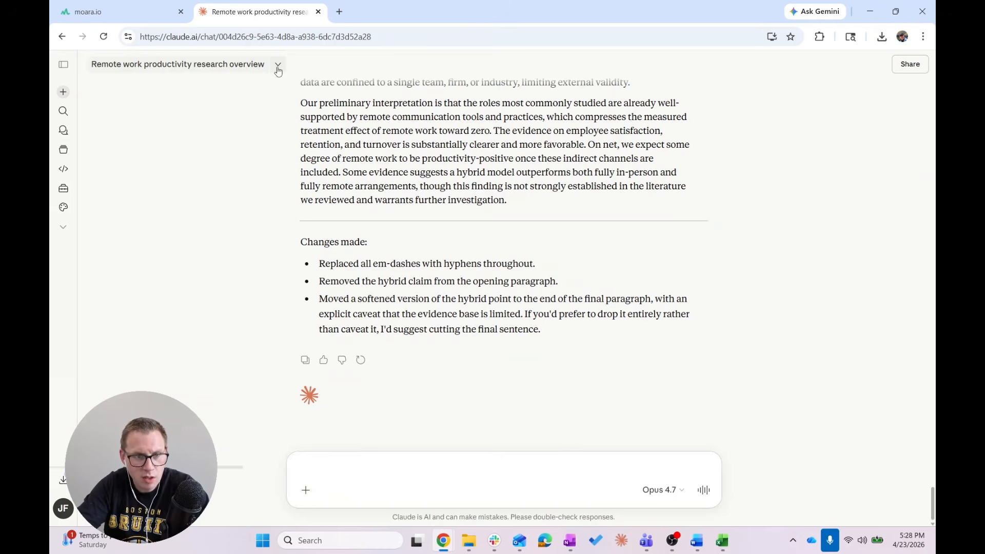
key(F5)
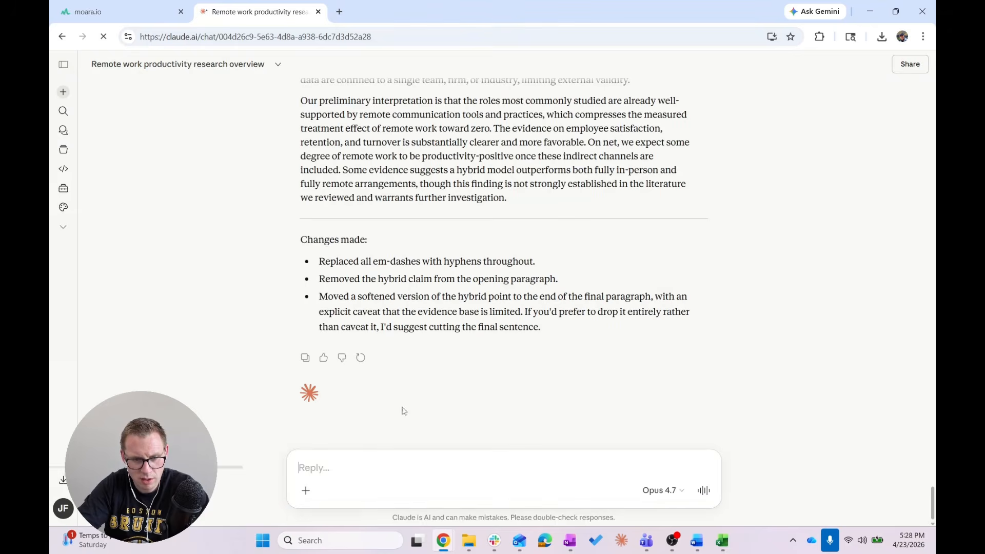
Step: Begin a new Claude prompt with "Turn this into a formal literature review section of a paper. Layer in"
text(Turn)
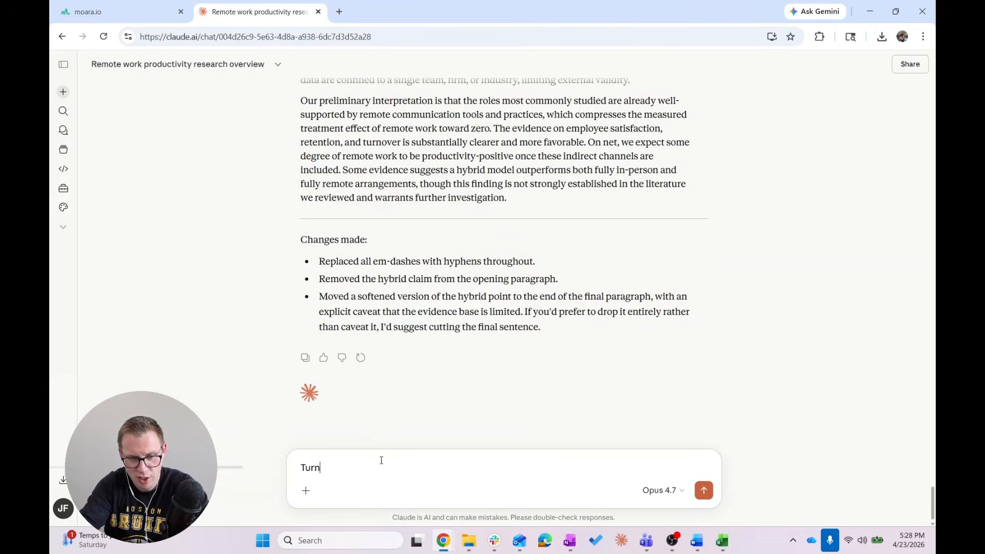
text( this into a formal literature revciew)
key(BackSpace)
key(BackSpace)
key(BackSpace)
key(BackSpace)
text(iew section of a p)
key(BackSpace)
text(paper. Layer in )
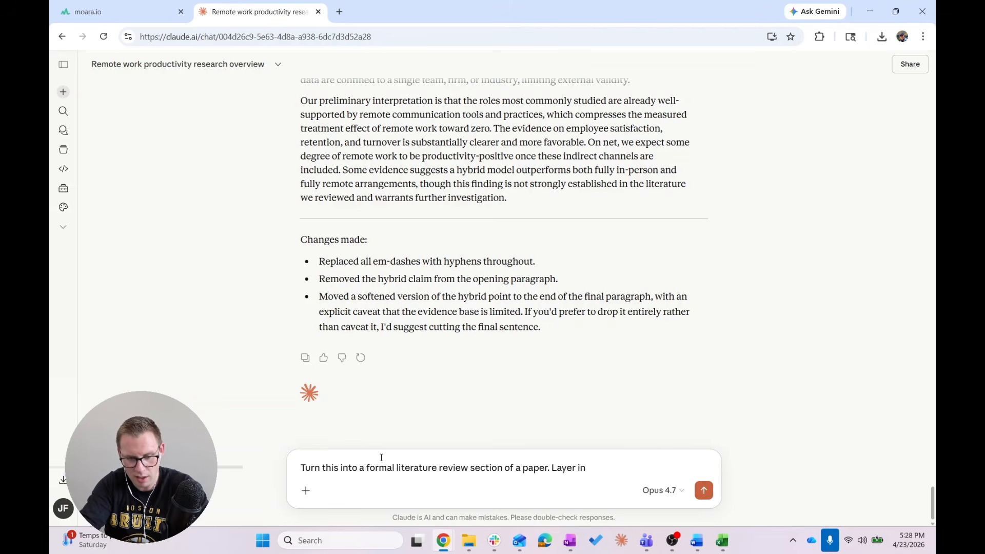
Step: Finish the prompt's second sentence with "key citations and quantitative results to support these."
text(key citations and)
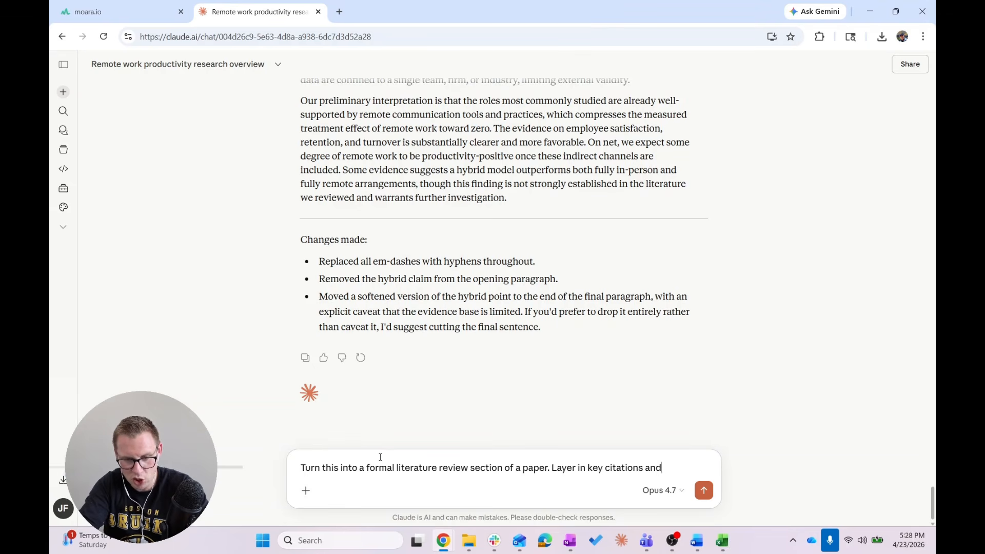
text( quantitative resul)
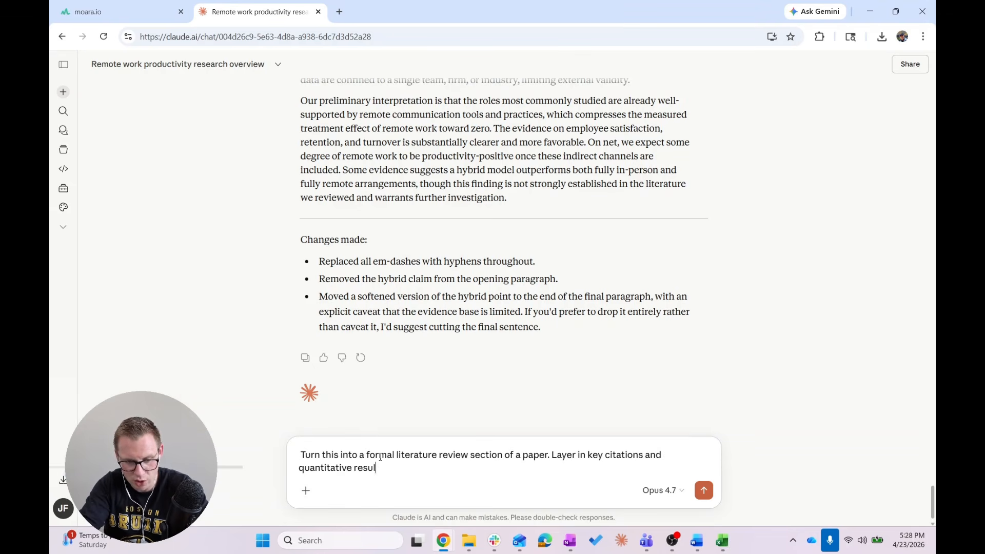
text(ts to supportthese.)
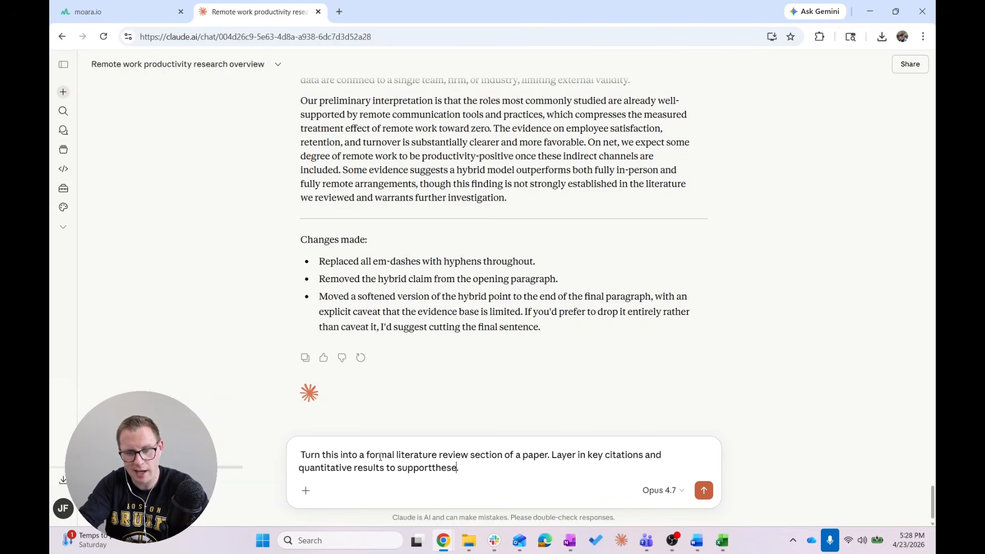
key(End)
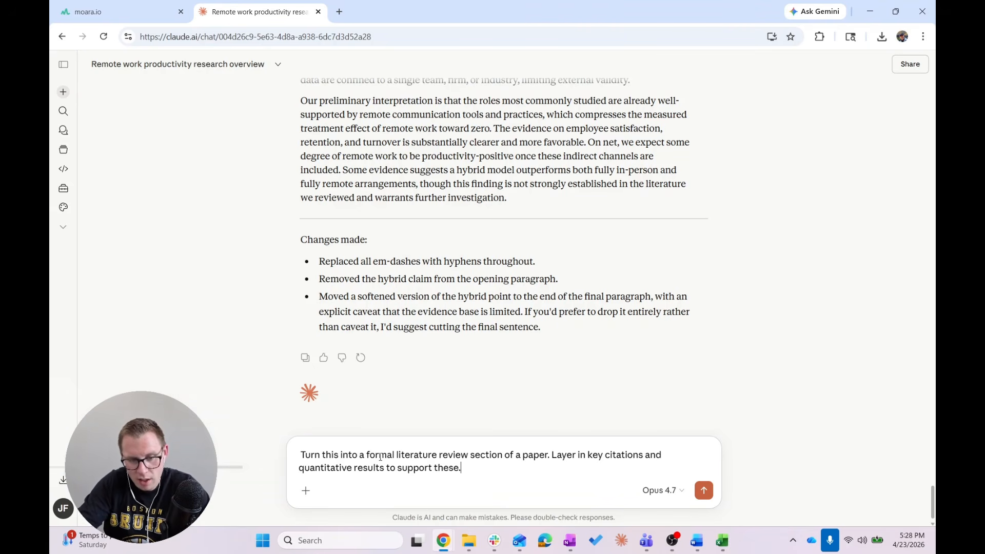
Step: Switch to the Annotations workbook in Excel and copy the entire Finding and Citation table, including its header row
key(alt+Tab)
key(alt+Tab)
key(alt+Tab)
key(alt+Tab)
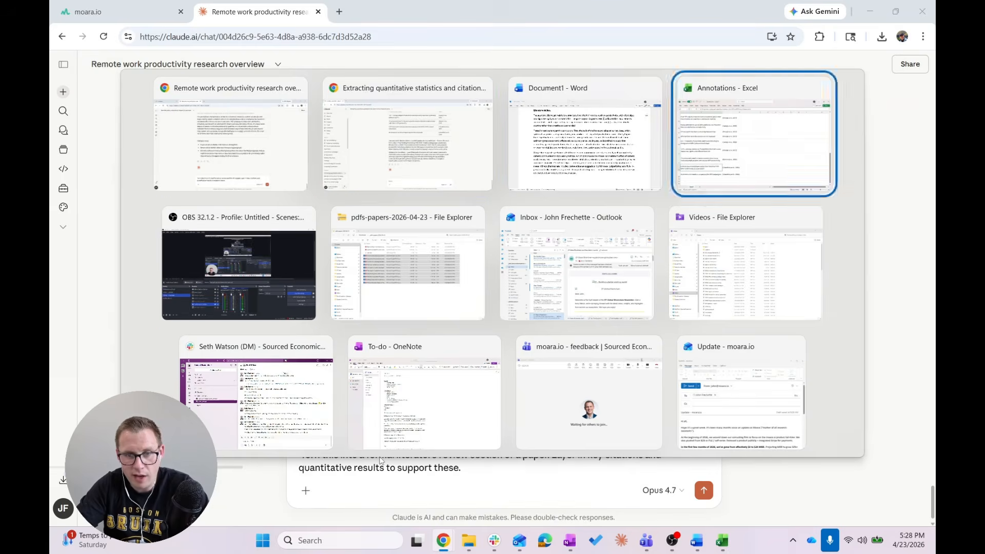
key(alt+Tab)
key(alt+Tab)
key(alt+Tab)
key(alt+Tab)
key(alt+Tab)
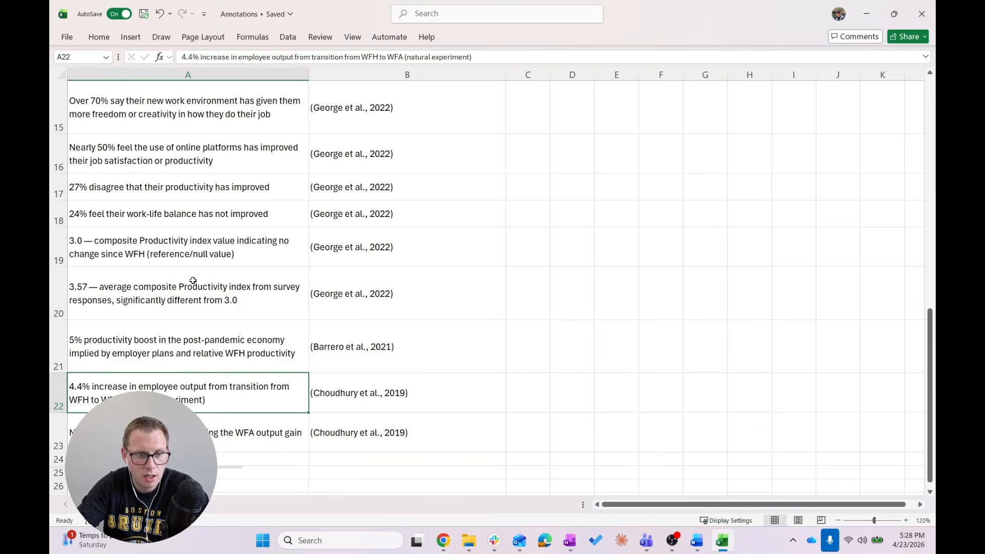
key(ctrl+Home)
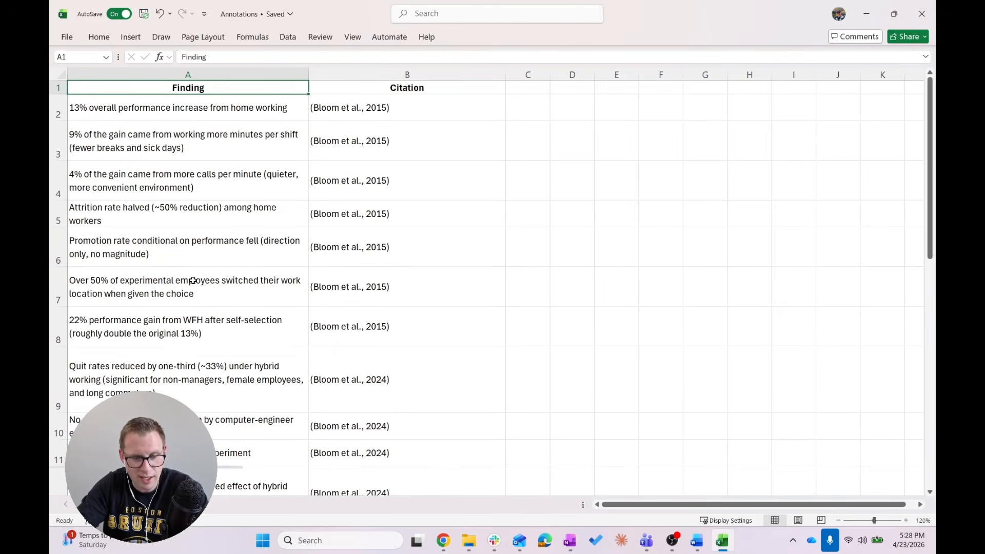
key(ctrl+shift+End)
key(ctrl+c)
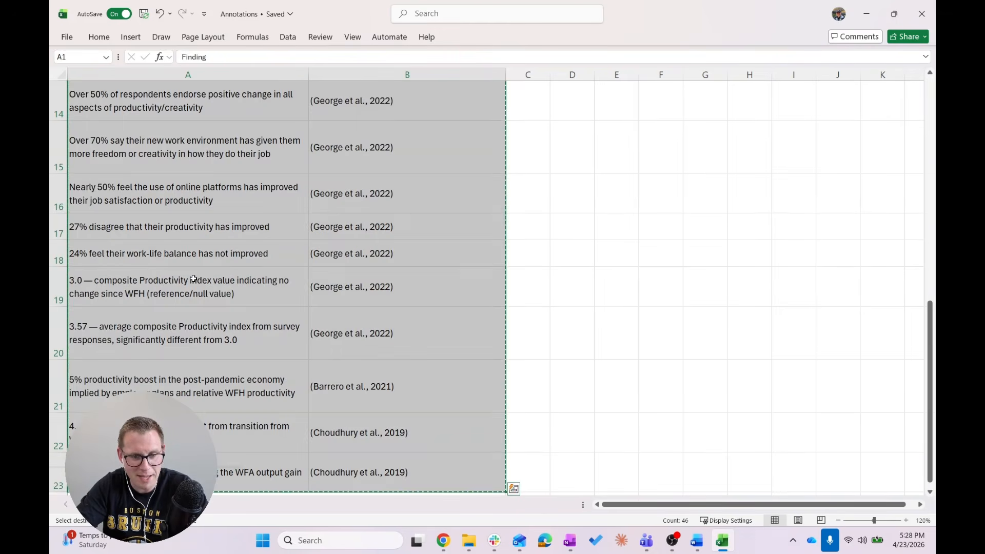
Step: Return to Claude's remote work productivity chat and paste the copied findings table below the prompt, separated by a blank line
key(alt+Tab)
key(alt+Tab)
key(alt+Tab)
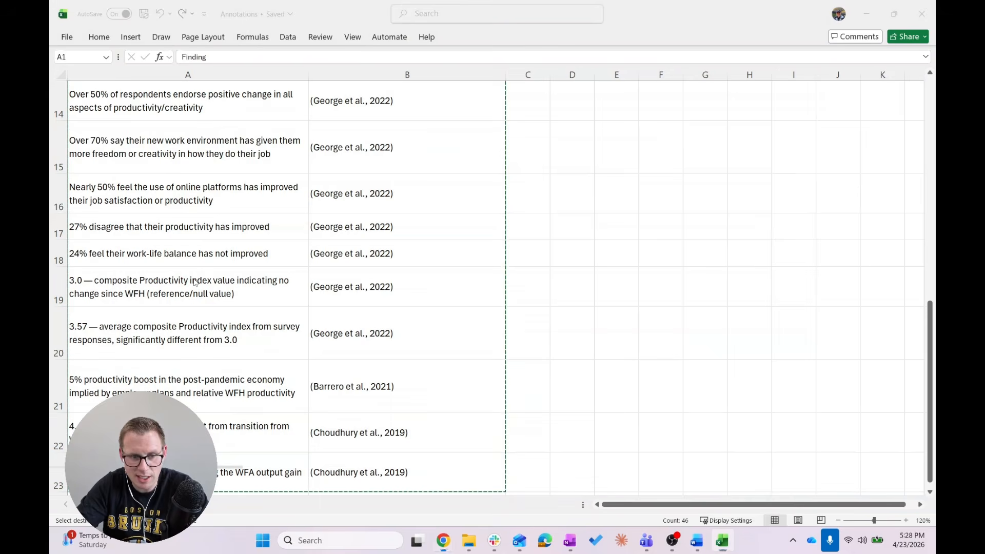
key(alt+Tab)
key(alt+Tab)
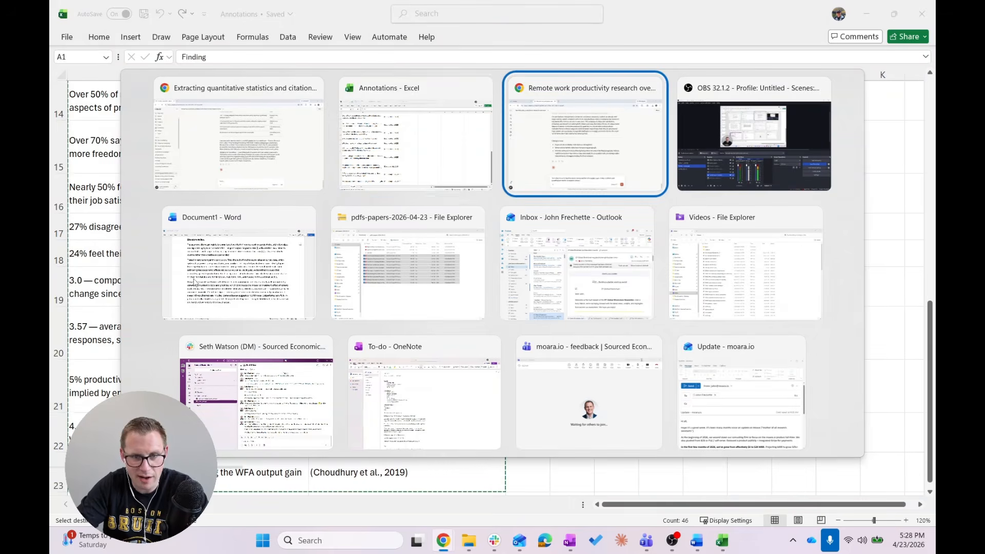
key(shift+Return)
key(shift+Return)
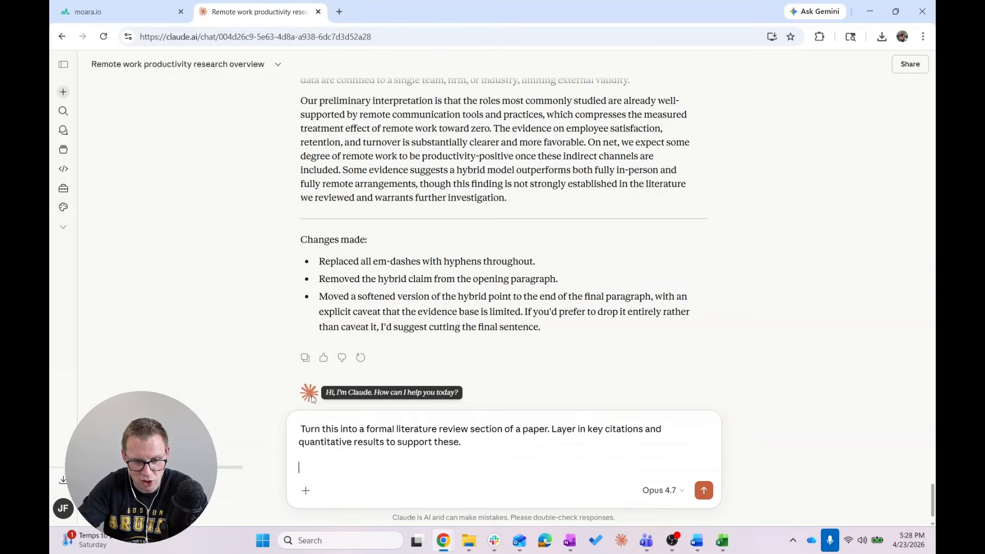
key(ctrl+v)
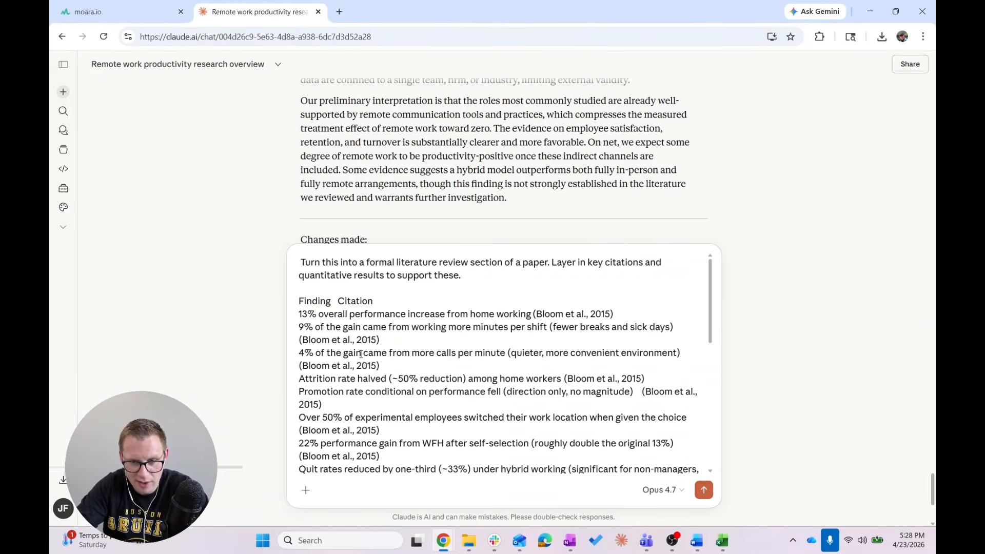
Step: Insert "(from below)" after "key citations" in the prompt, send it to Claude and look through the generated literature review
text((from below))
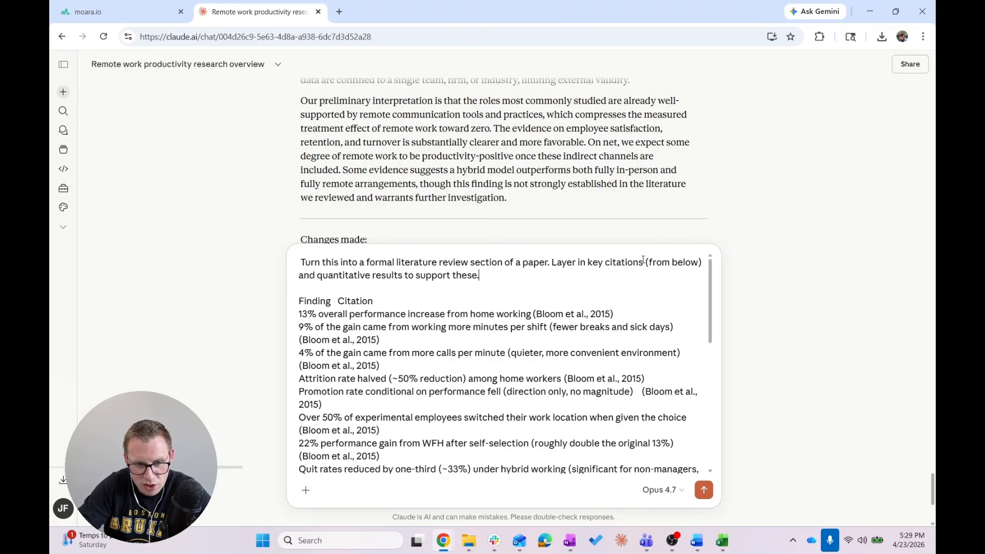
key(Return)
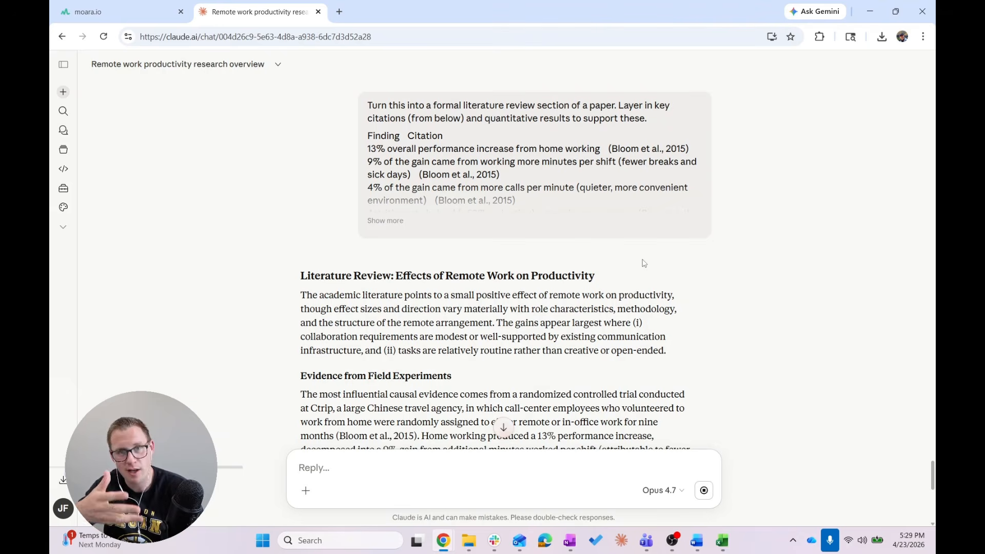
scroll(644, 263, down, 15)
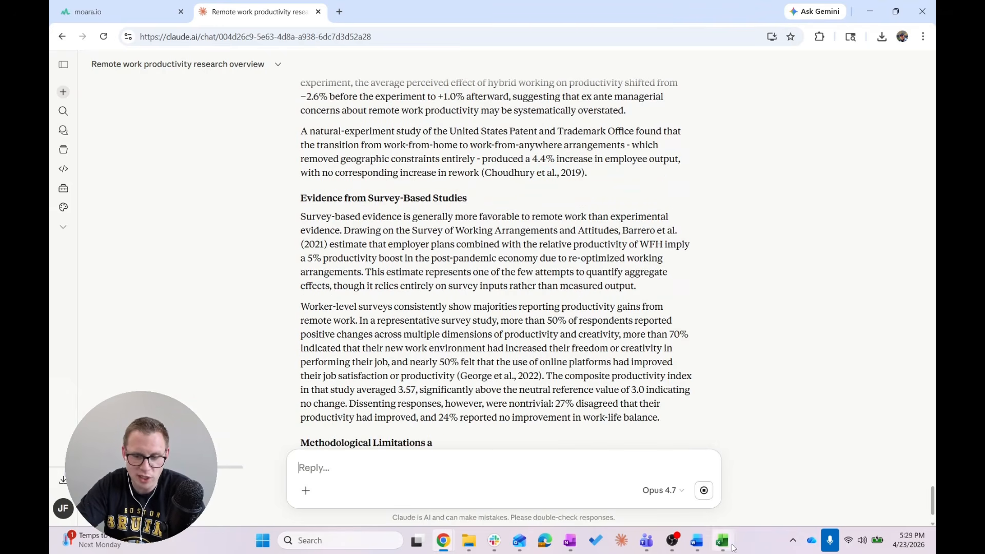
Step: Switch to the Word document and highlight the literature review text from its first paragraph through "remote communication tools and practices"
click(697, 541)
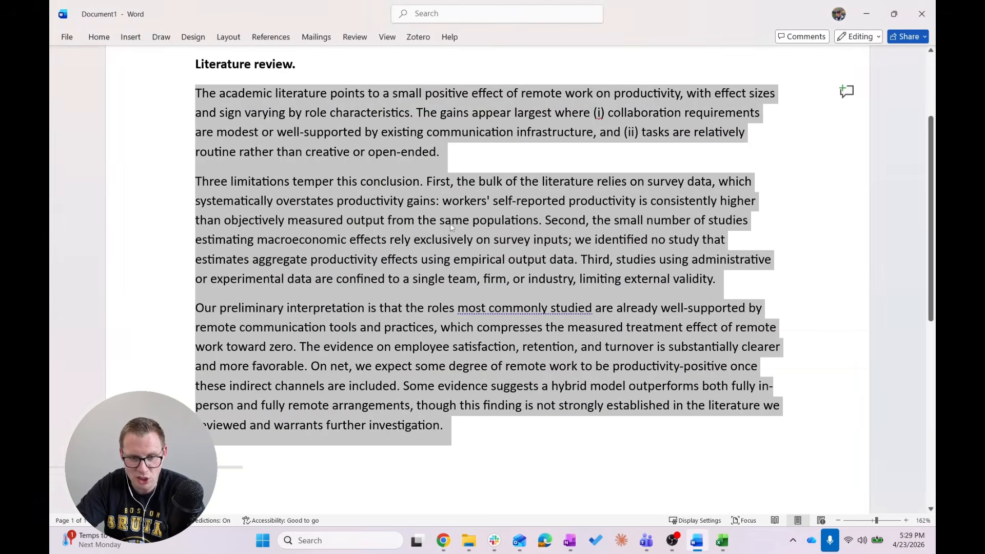
click(367, 185)
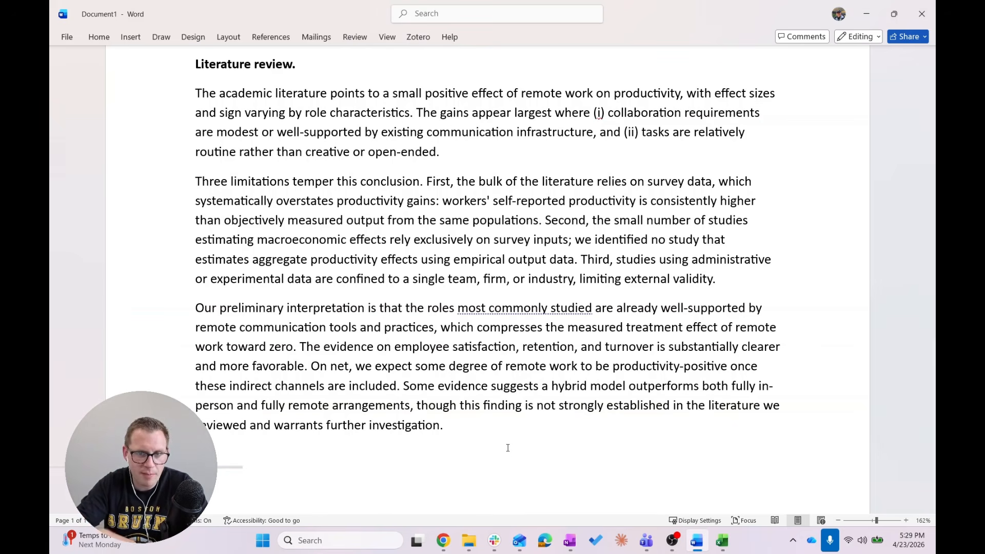
drag(199, 90, 435, 328)
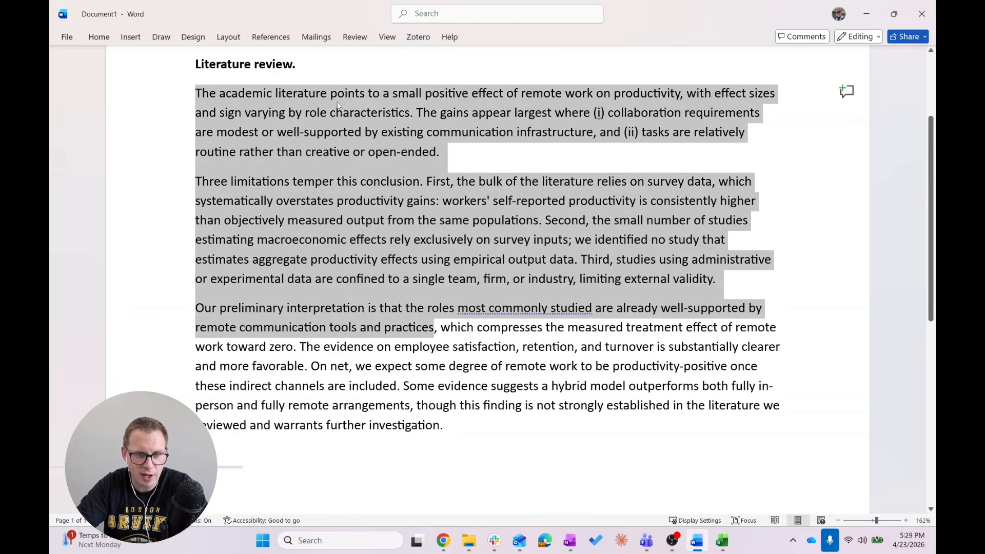
click(338, 107)
drag(191, 93, 506, 119)
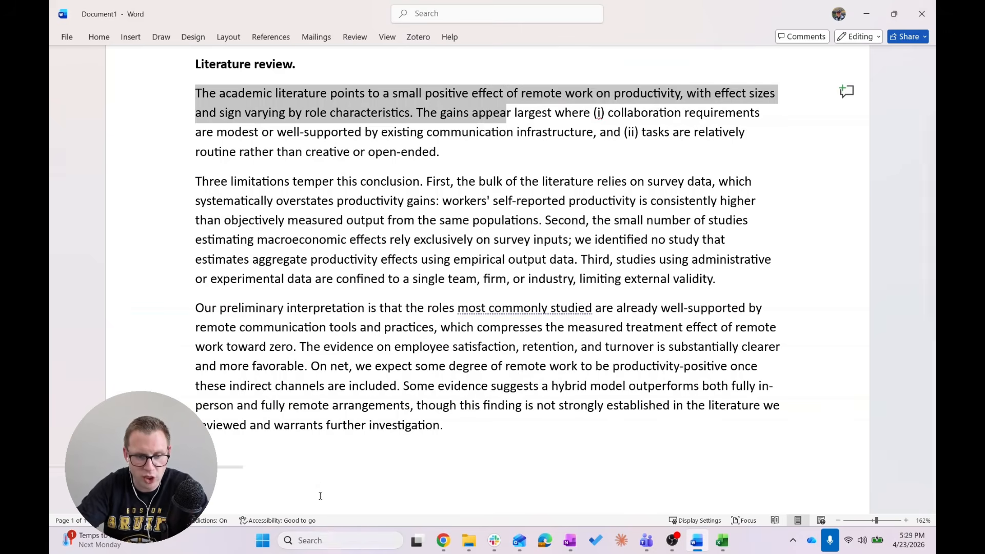
Step: Add the line "Direct effects of remote work on productivity" below the last literature review paragraph
click(312, 467)
text(Therec)
key(BackSpace)
key(BackSpace)
key(BackSpace)
key(BackSpace)
text(ect effects of)
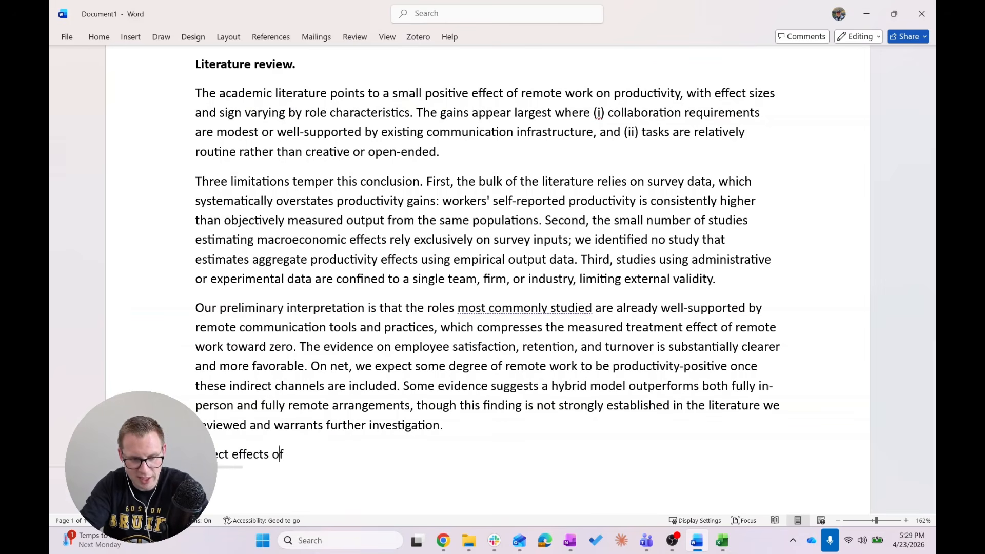
text( remote work o)
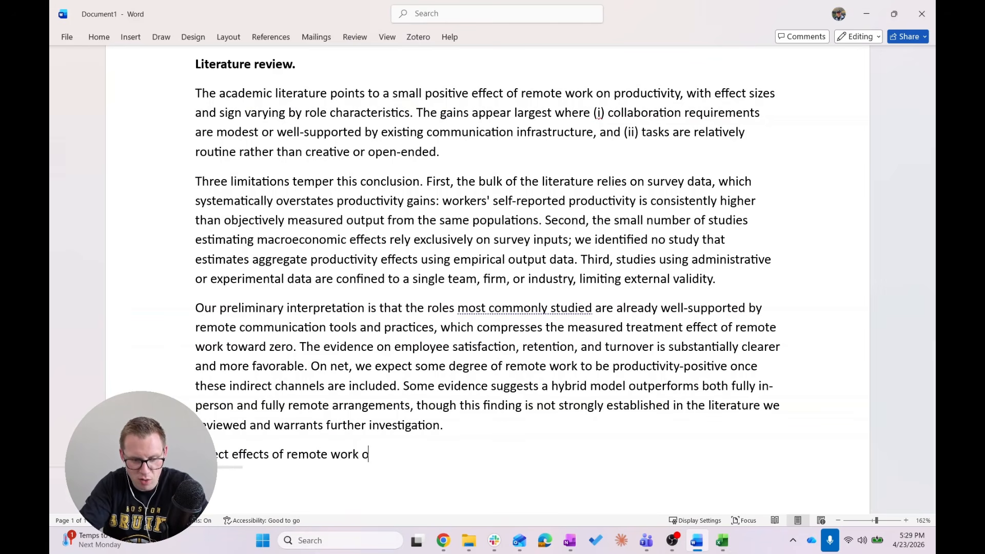
text(n productivity)
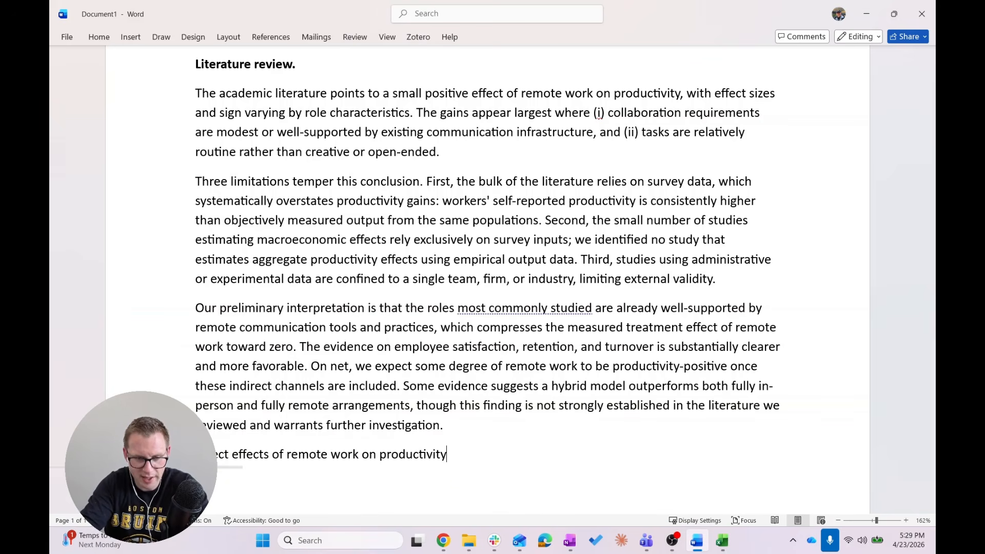
Step: Insert "and driving factors" after "Direct effects" in the new heading line
key(ctrl+Left)
key(ctrl+Left)
key(ctrl+Left)
key(ctrl+Left)
key(ctrl+Left)
text(and driving)
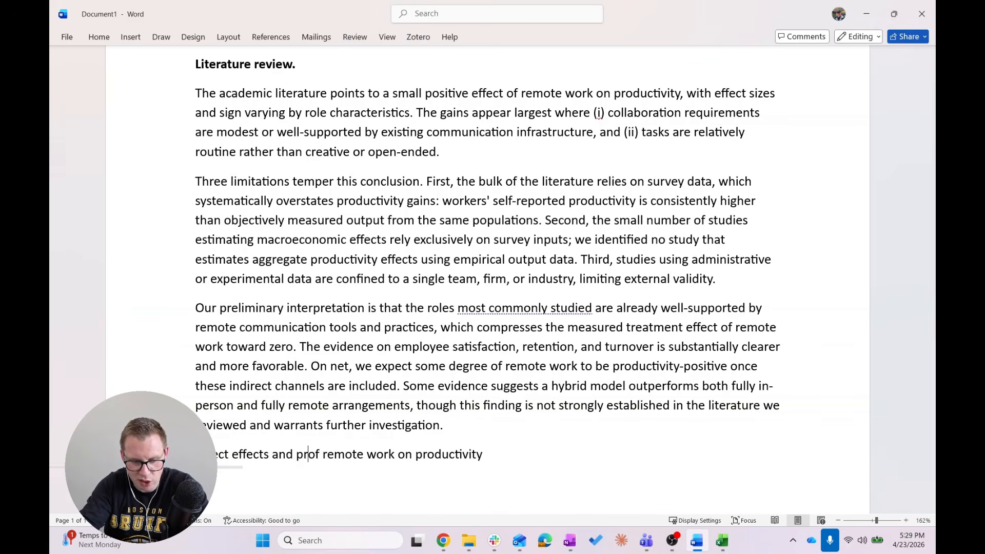
text( factors)
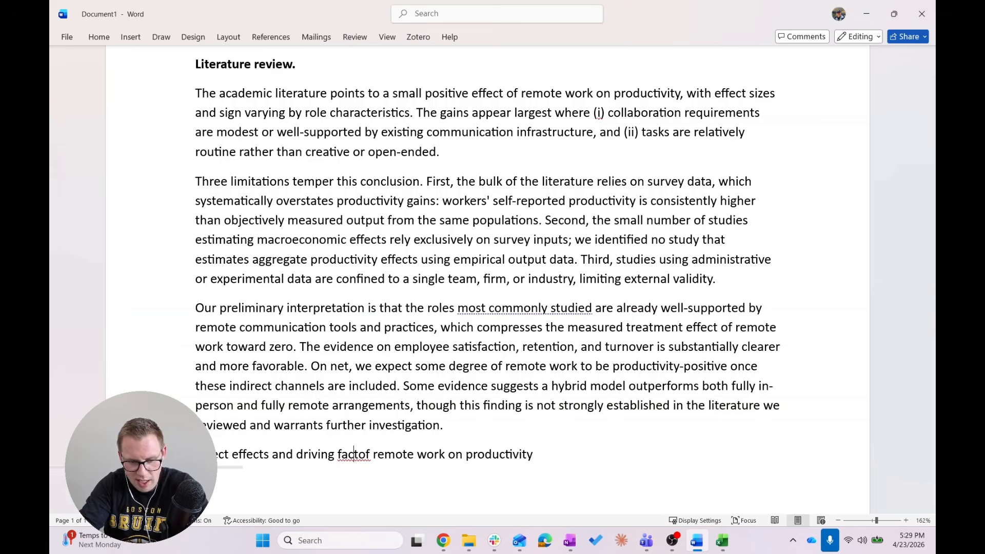
key(End)
Step: Make the entire "Direct effects and driving factors of remote work on productivity" line bold and start a new paragraph below it
scroll(312, 467, down, 3)
scroll(313, 468, down, 2)
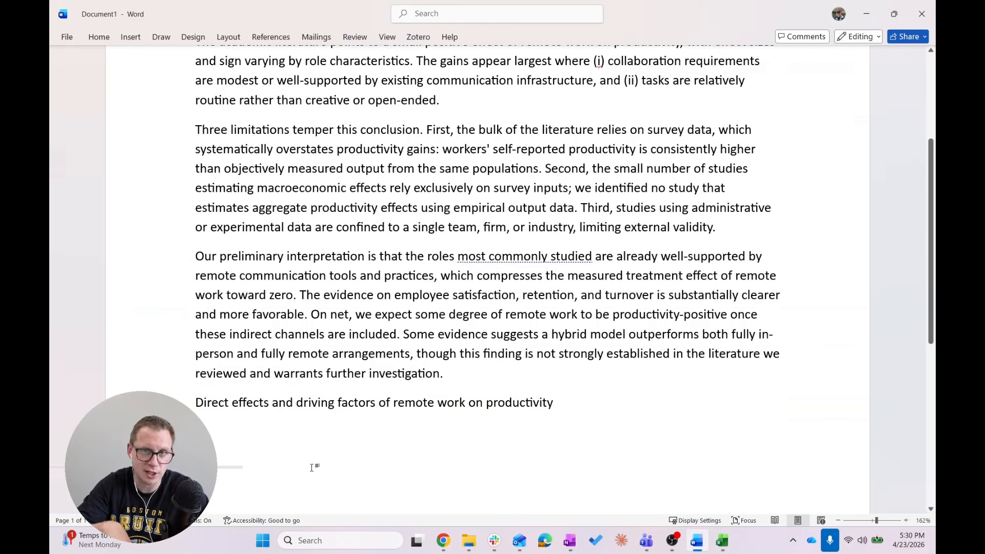
key(Home)
key(shift+End)
key(ctrl+b)
key(End)
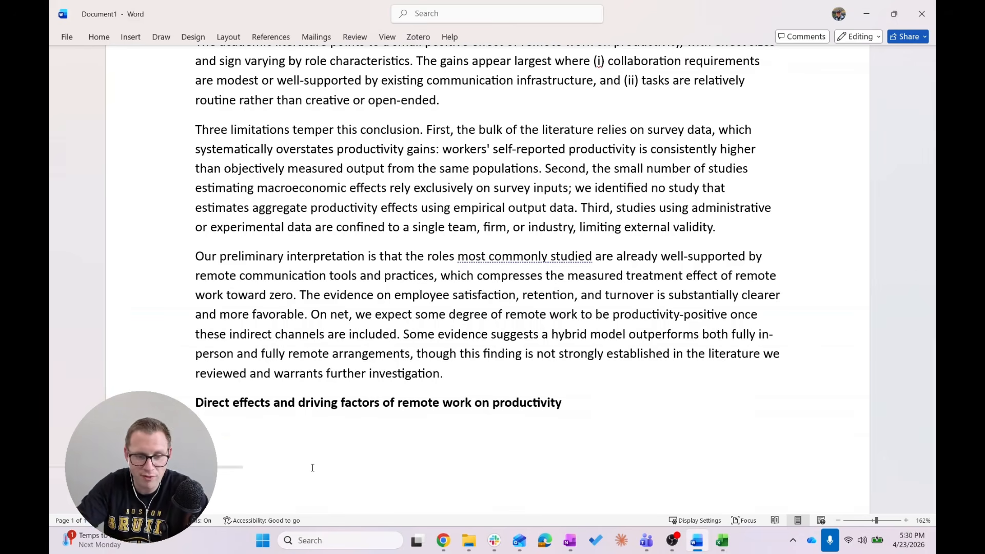
key(Return)
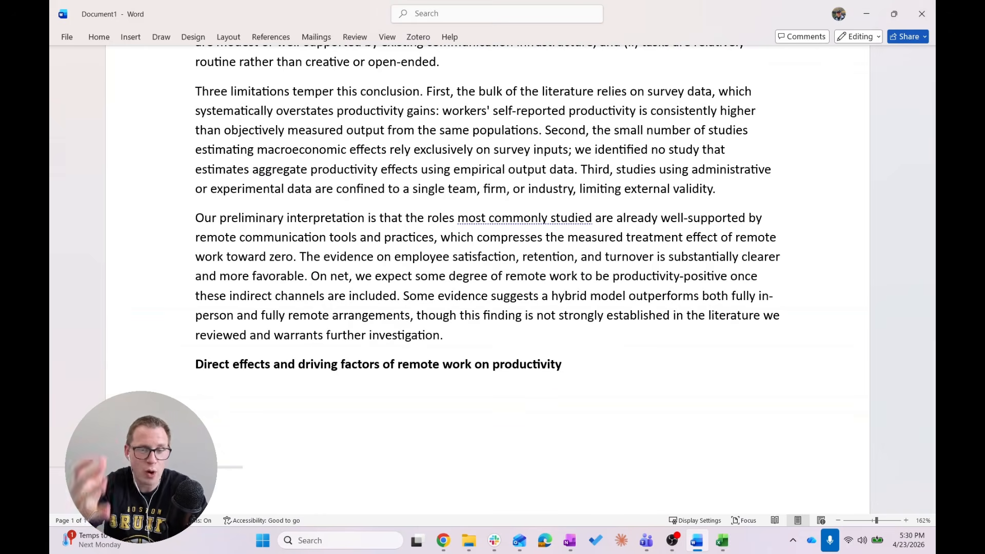
Step: Add the section line "The hybrid question" in plain text, leaving an empty paragraph above and below it
text(The bynrid)
key(BackSpace)
key(BackSpace)
key(BackSpace)
key(BackSpace)
key(BackSpace)
key(BackSpace)
text(hyrbi)
key(BackSpace)
key(BackSpace)
key(BackSpace)
text(brid quesiton)
key(BackSpace)
key(BackSpace)
key(BackSpace)
key(BackSpace)
text(tki)
key(BackSpace)
key(BackSpace)
text(ion)
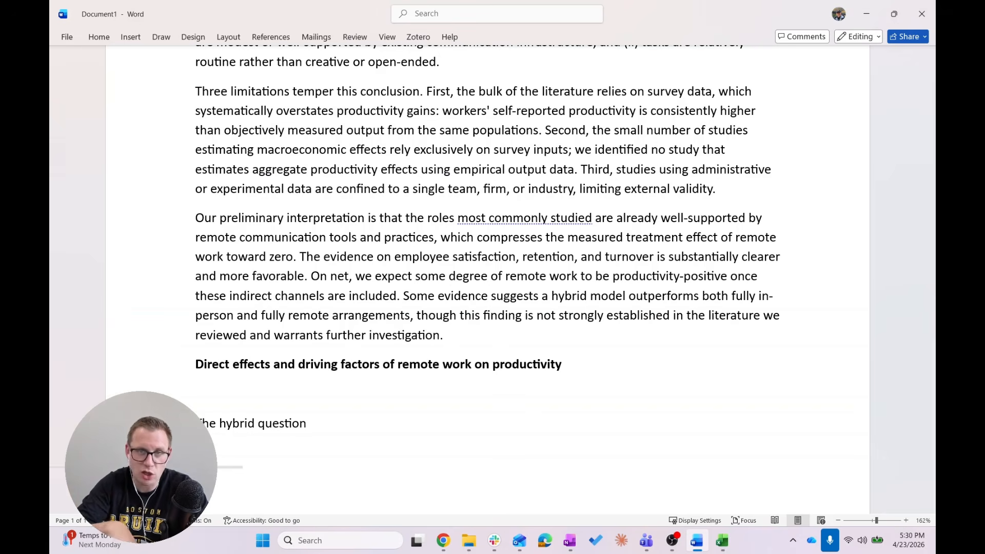
key(Return)
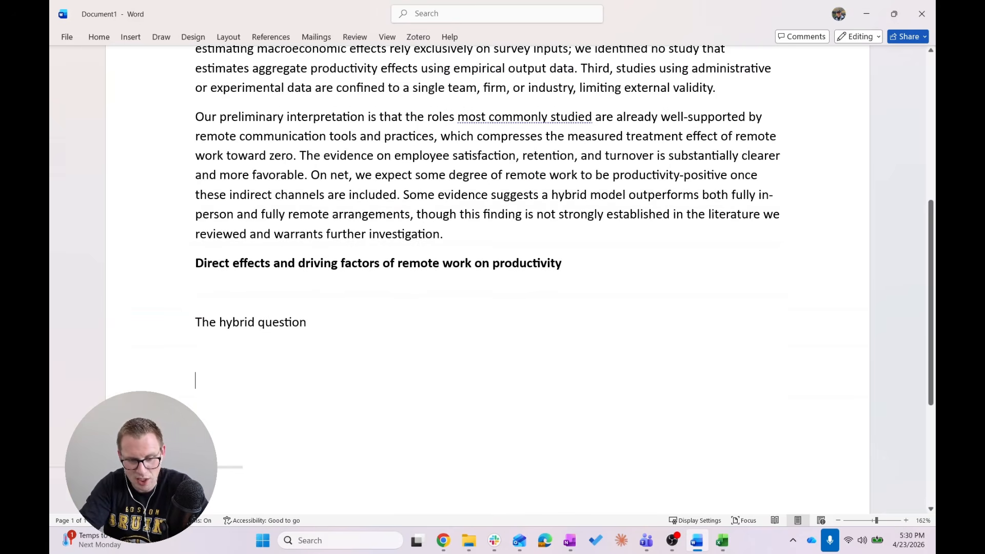
Step: Write the section line "Incorporating the employee satisfaction results" below the hybrid question section
text(Incorporati)
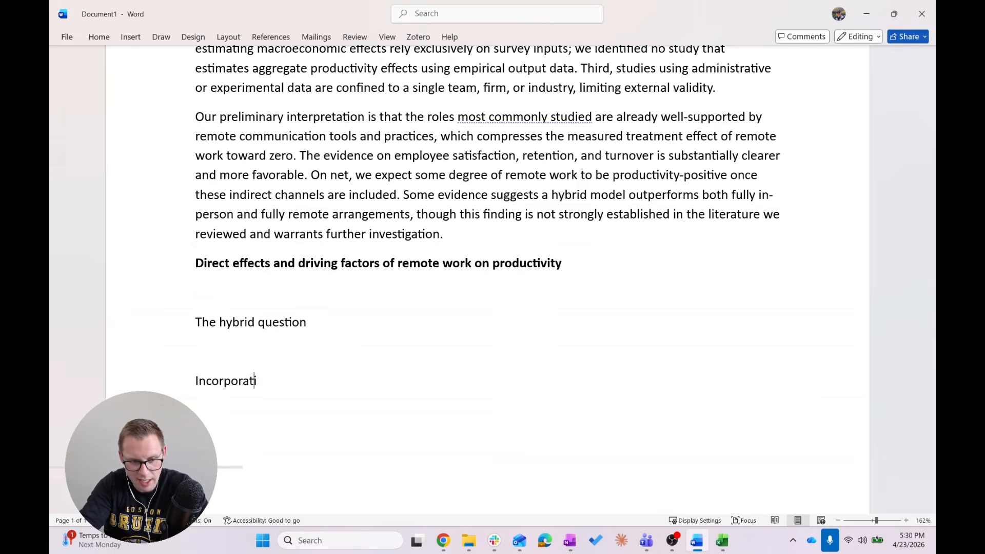
text(ng the employee)
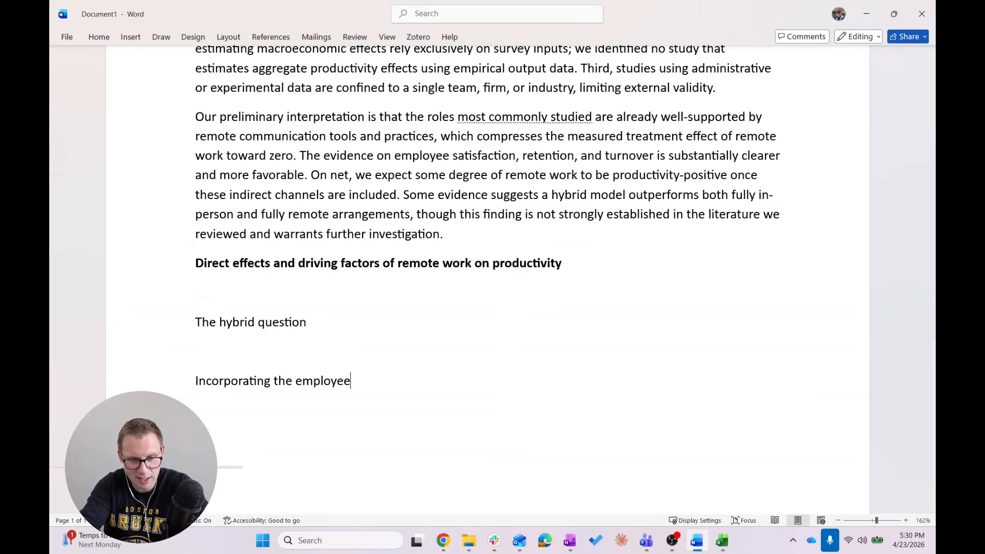
text( satisfaction data)
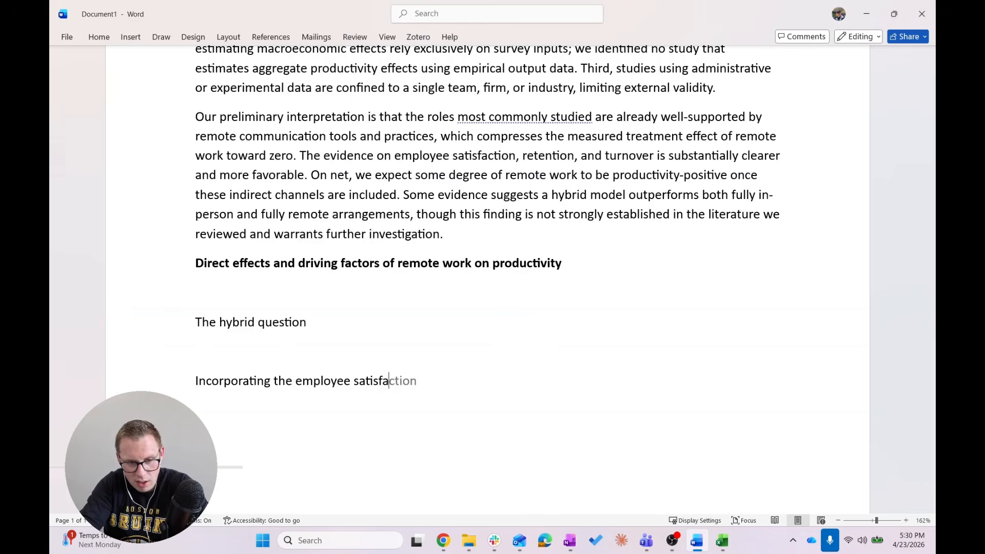
key(BackSpace)
key(BackSpace)
key(BackSpace)
key(BackSpace)
text(results)
Step: Add a "Conclusion" line after an empty paragraph at the end of the document and look over the whole outline
key(Return)
key(Return)
text(Conclusion)
scroll(369, 265, up, 10)
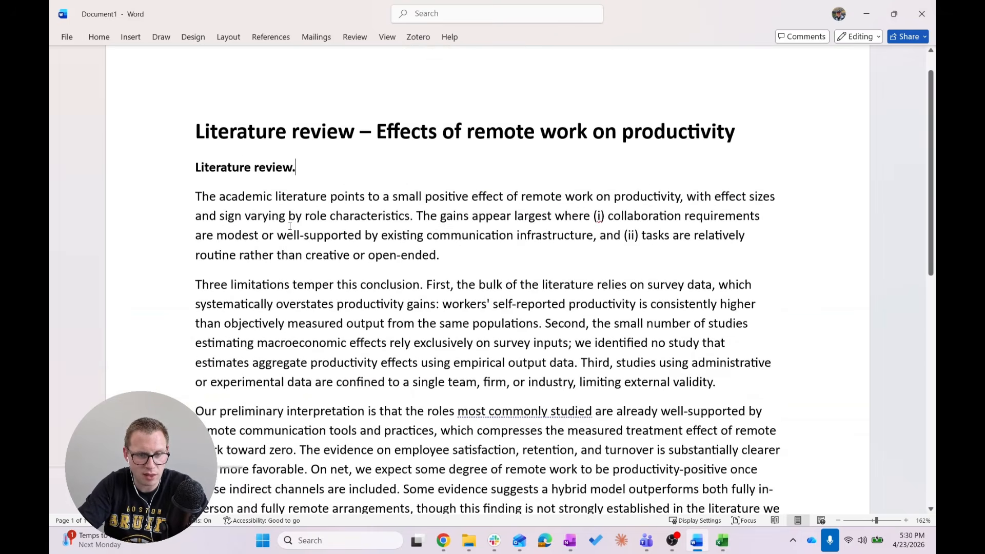
scroll(277, 248, down, 3)
scroll(277, 248, down, 2)
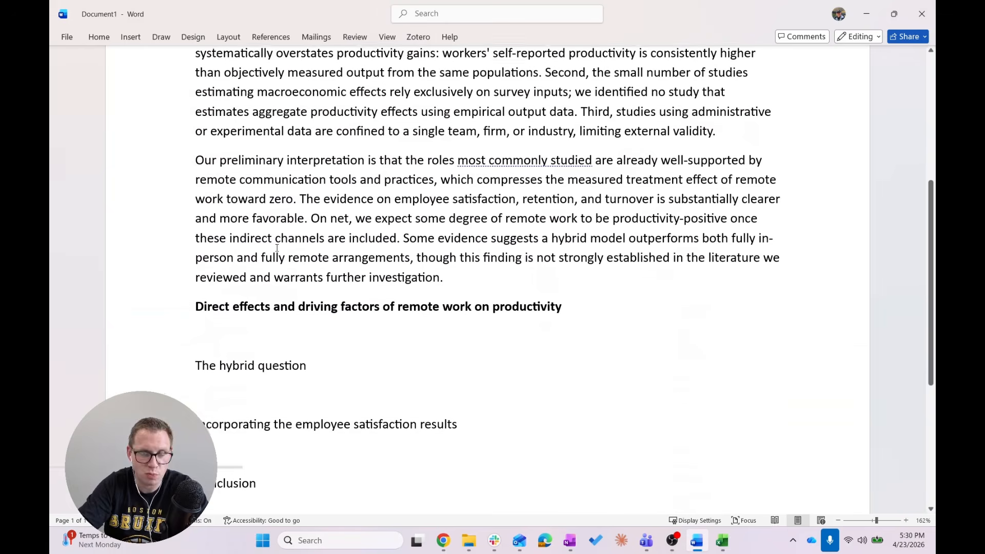